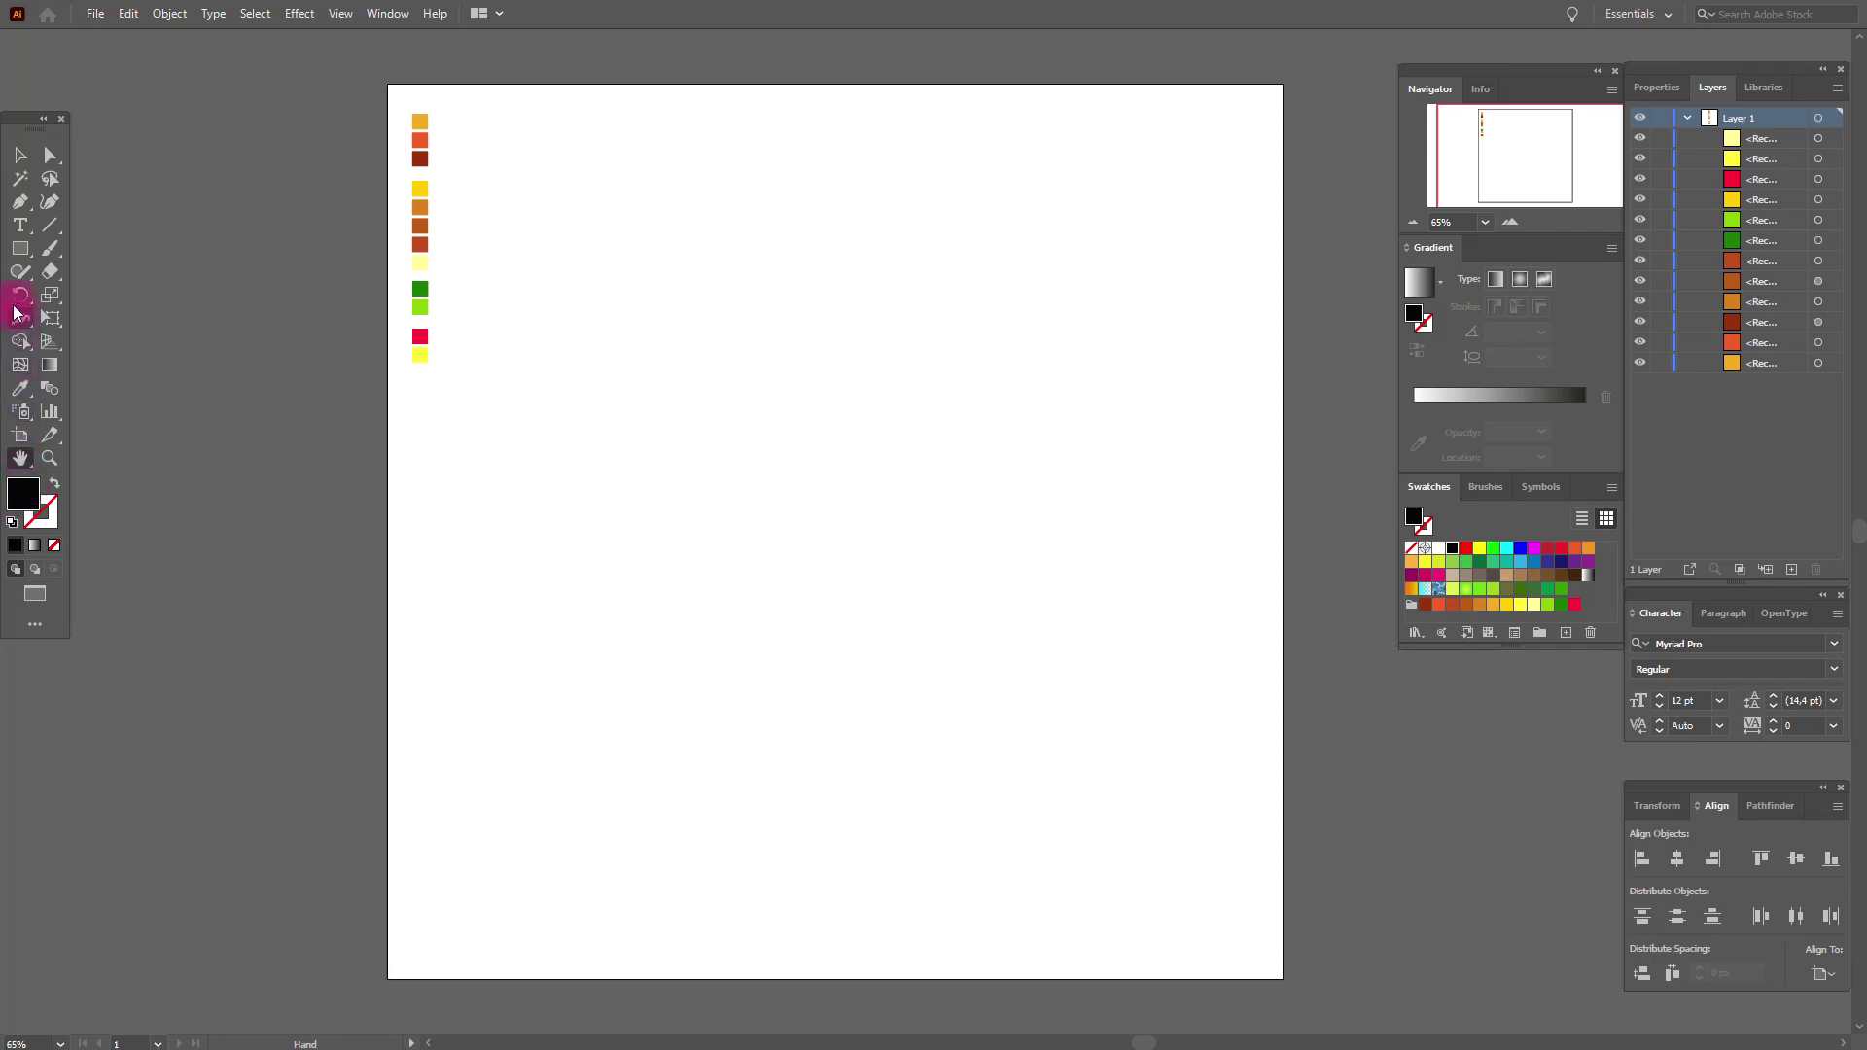
# Step: Draw a large black square and centre it horizontally on the artboard below the colour samples
pyautogui.click(20, 251)
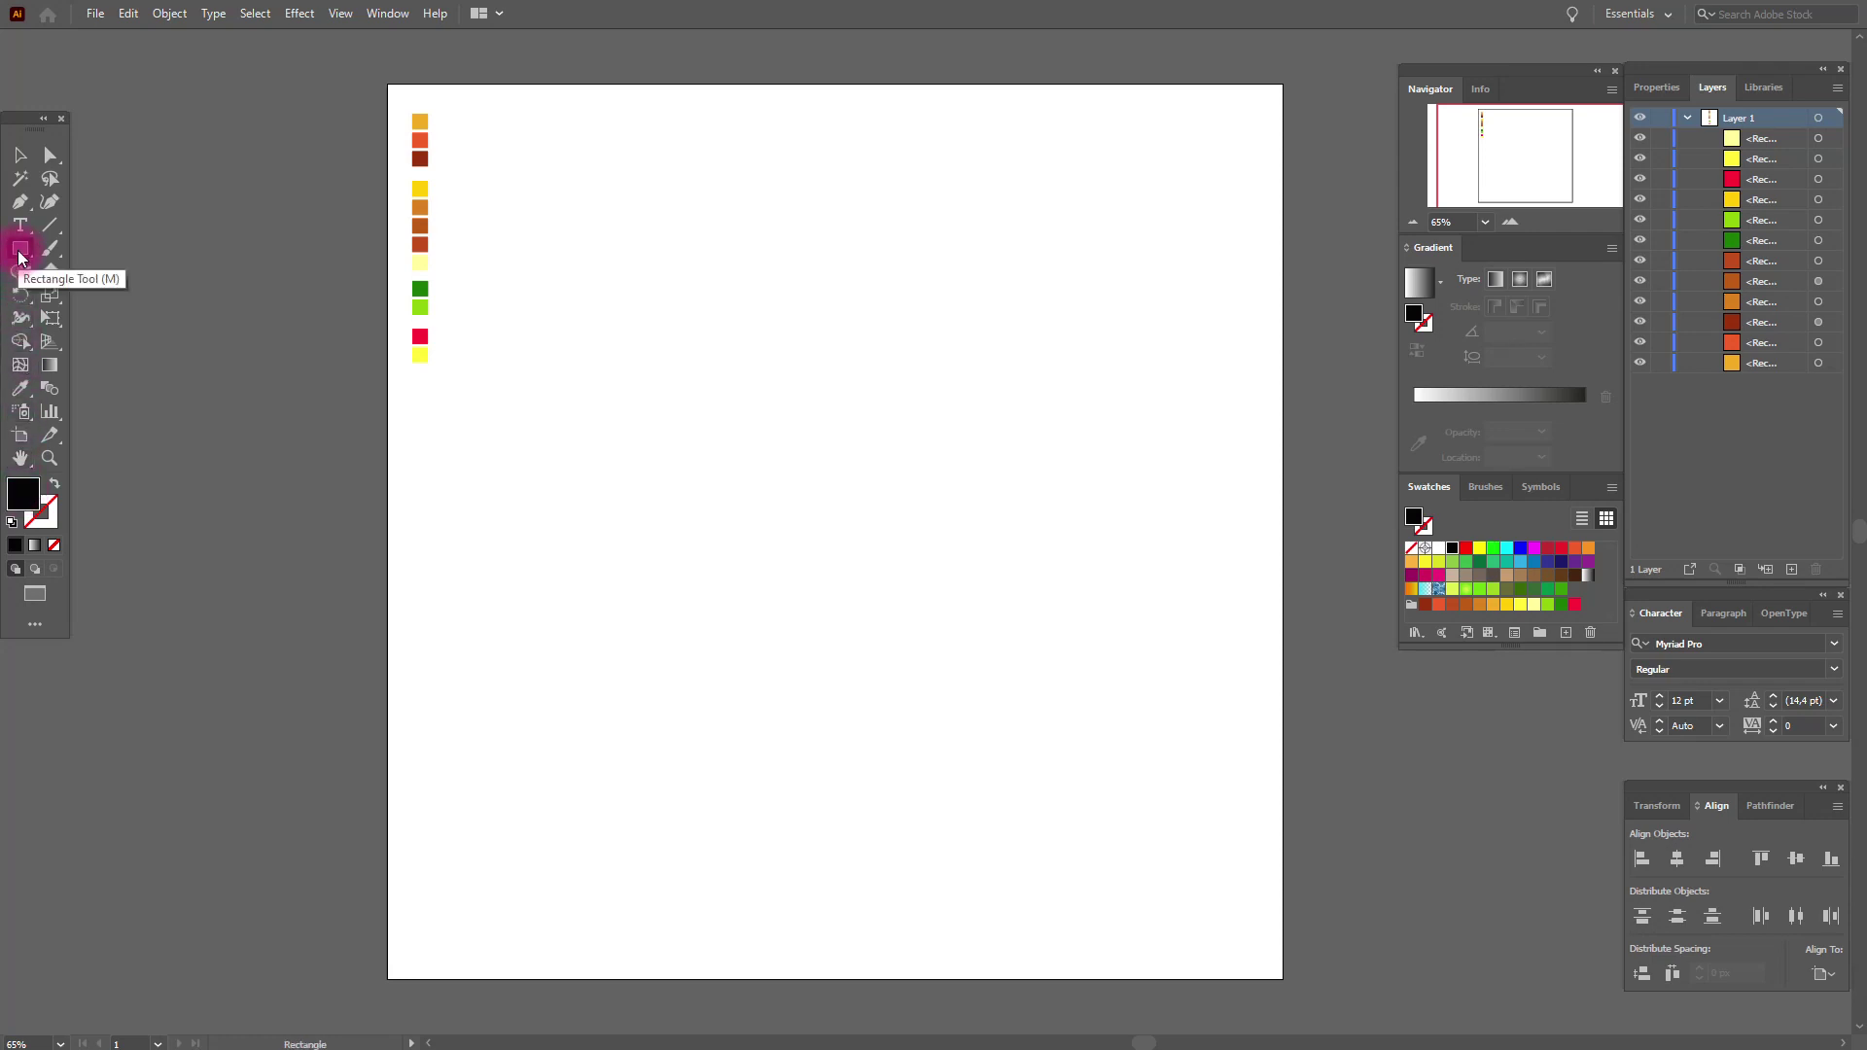
pyautogui.moveTo(516, 199); pyautogui.dragTo(1247, 873)
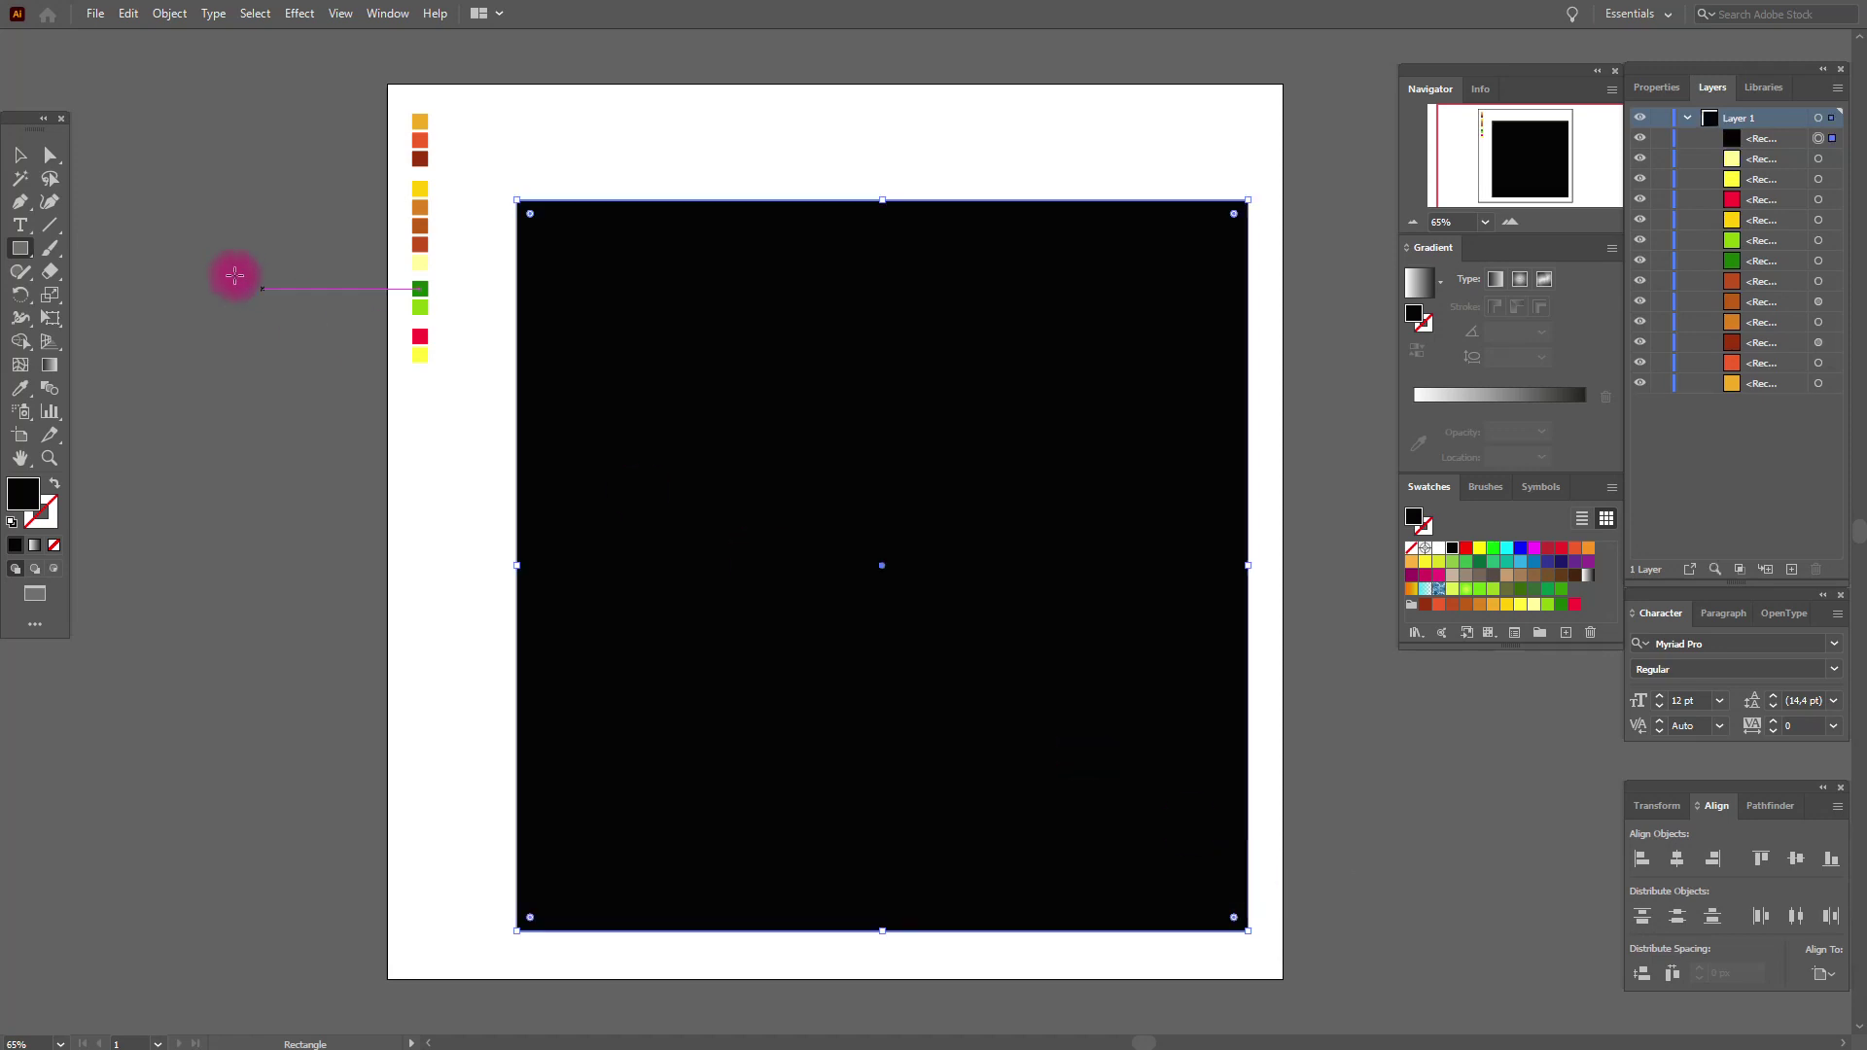
pyautogui.click(17, 157)
pyautogui.moveTo(875, 396); pyautogui.dragTo(832, 398)
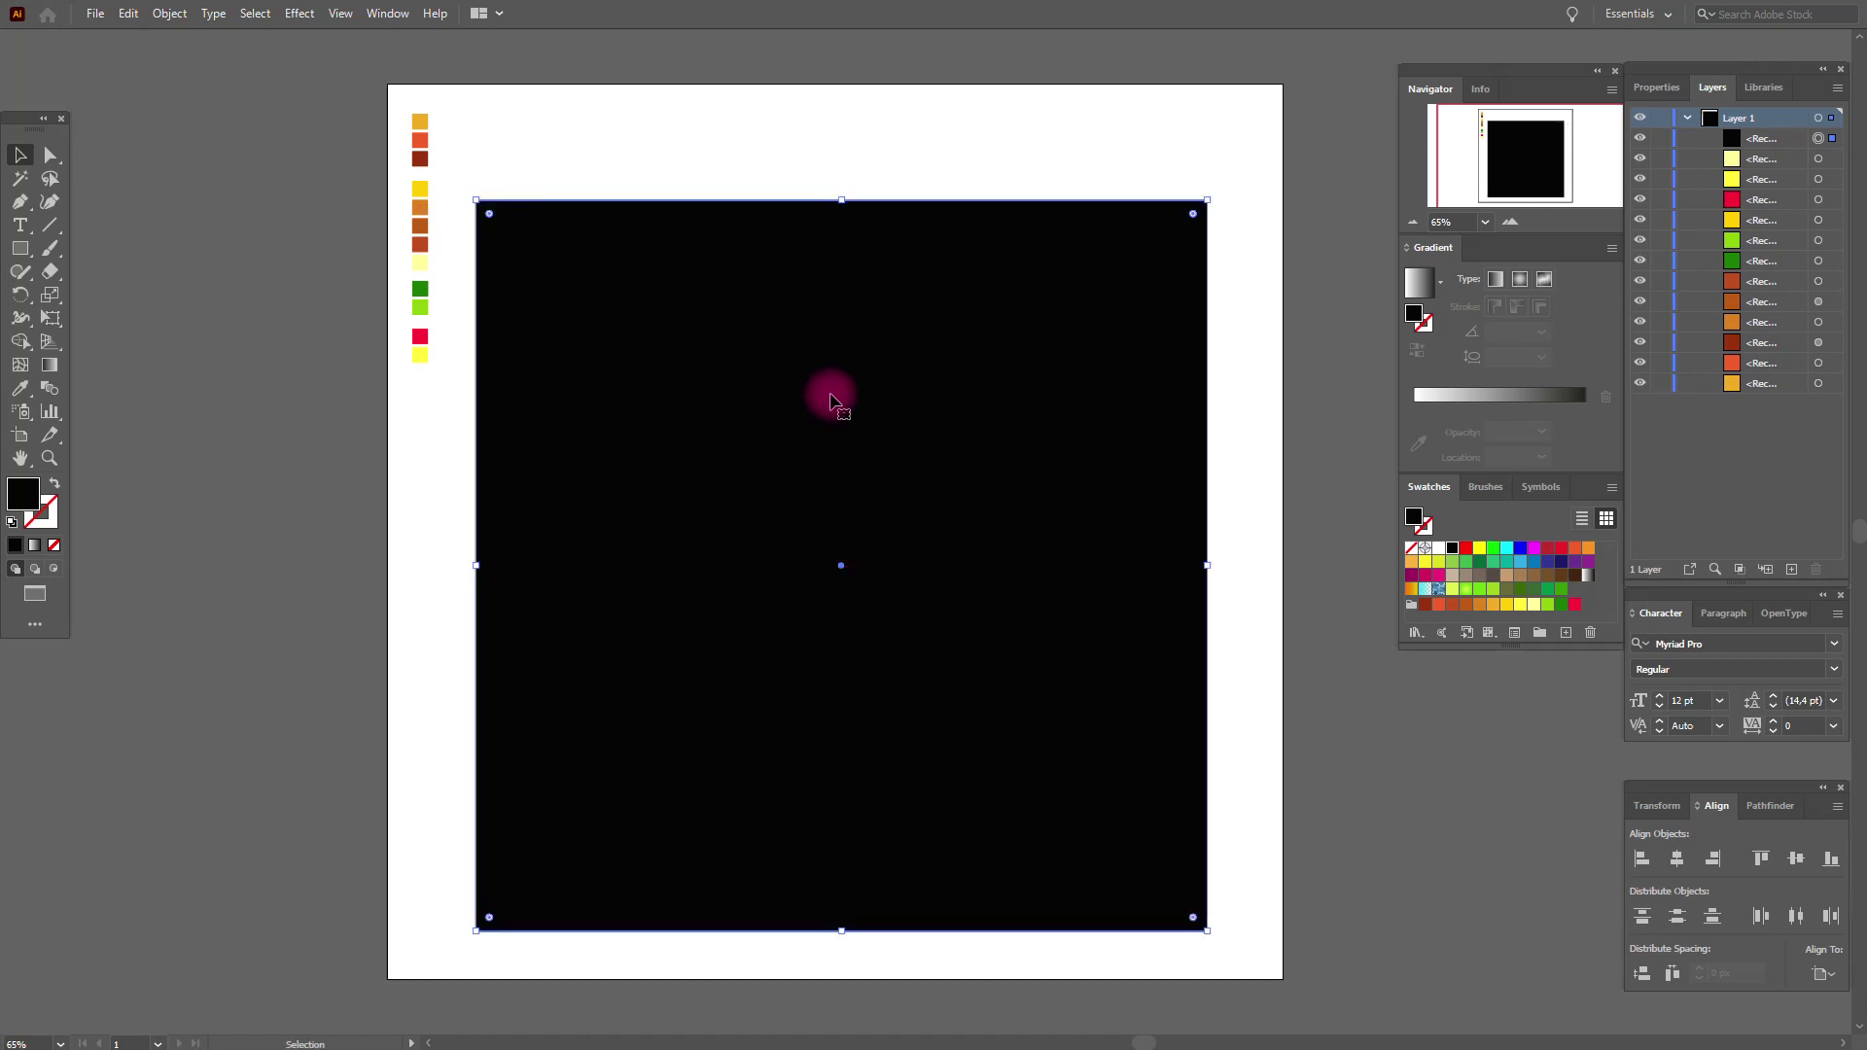
# Step: Fill the square with a radial gradient running from yellow at the centre to red at the edges
pyautogui.click(1518, 281)
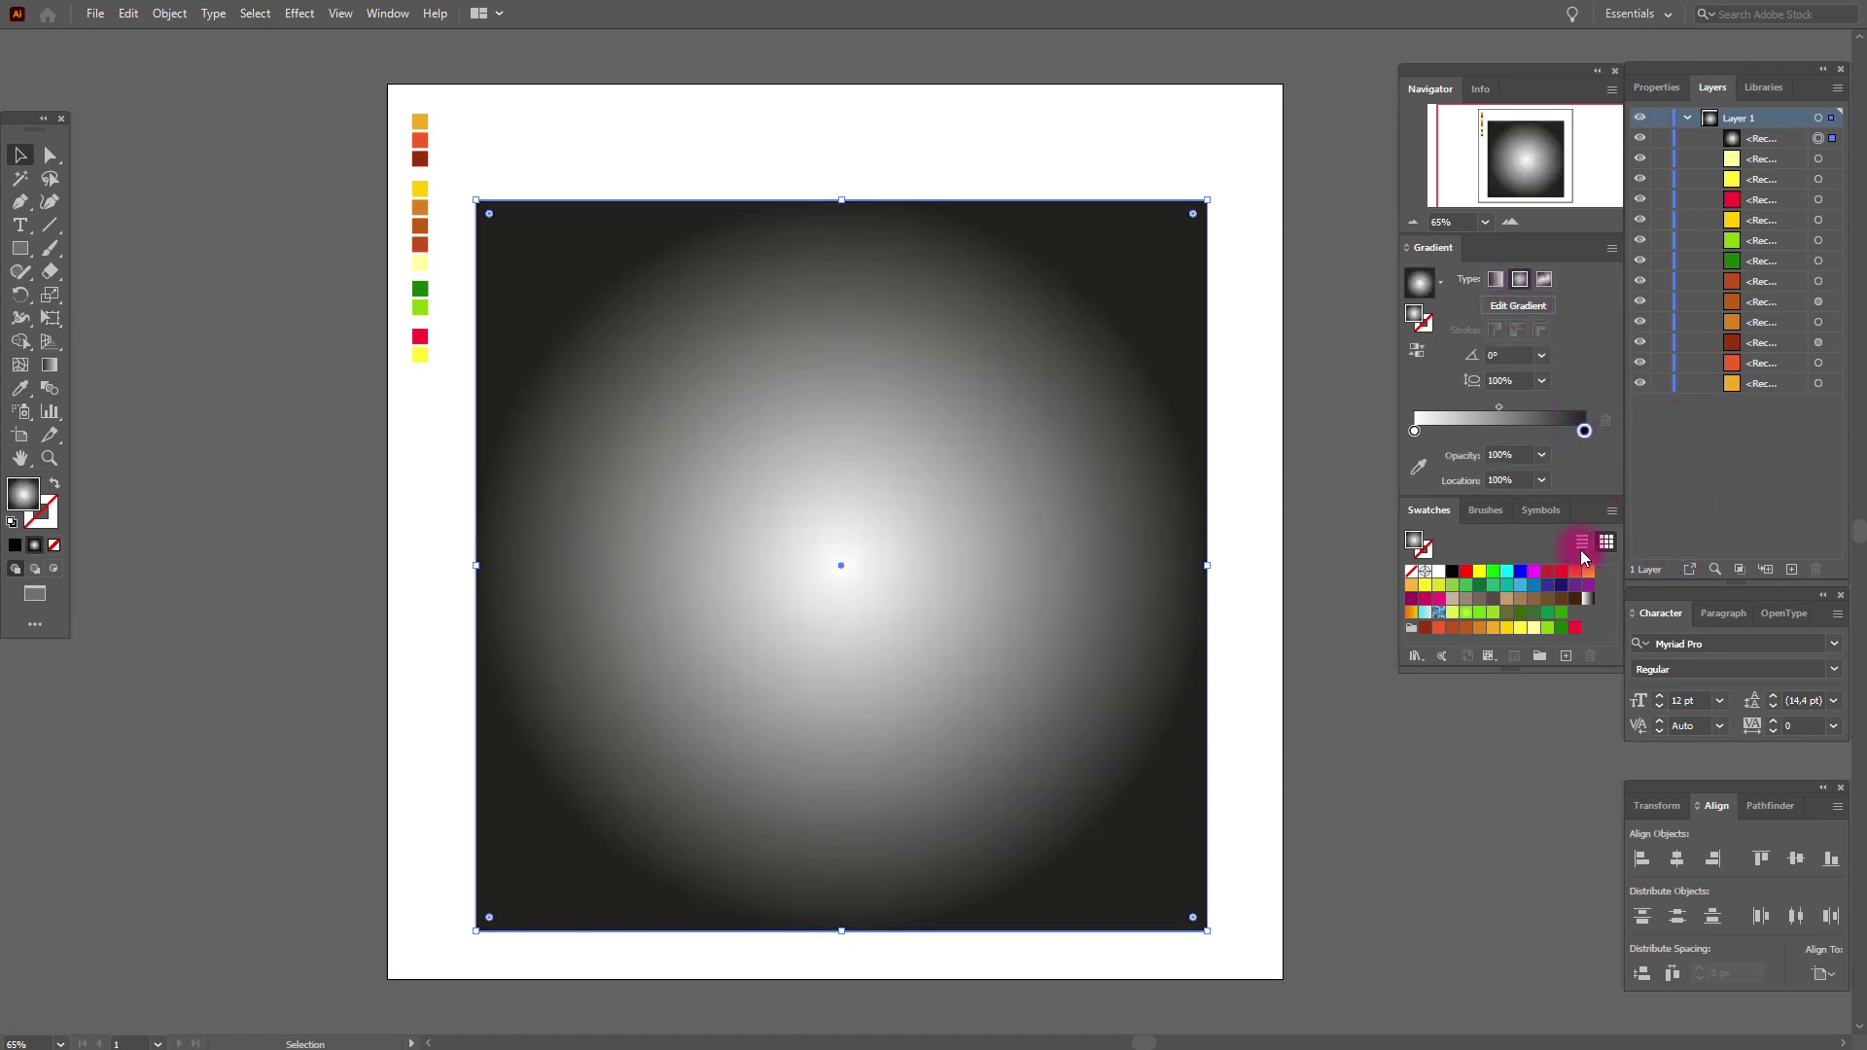
pyautogui.moveTo(1577, 630); pyautogui.dragTo(1585, 432)
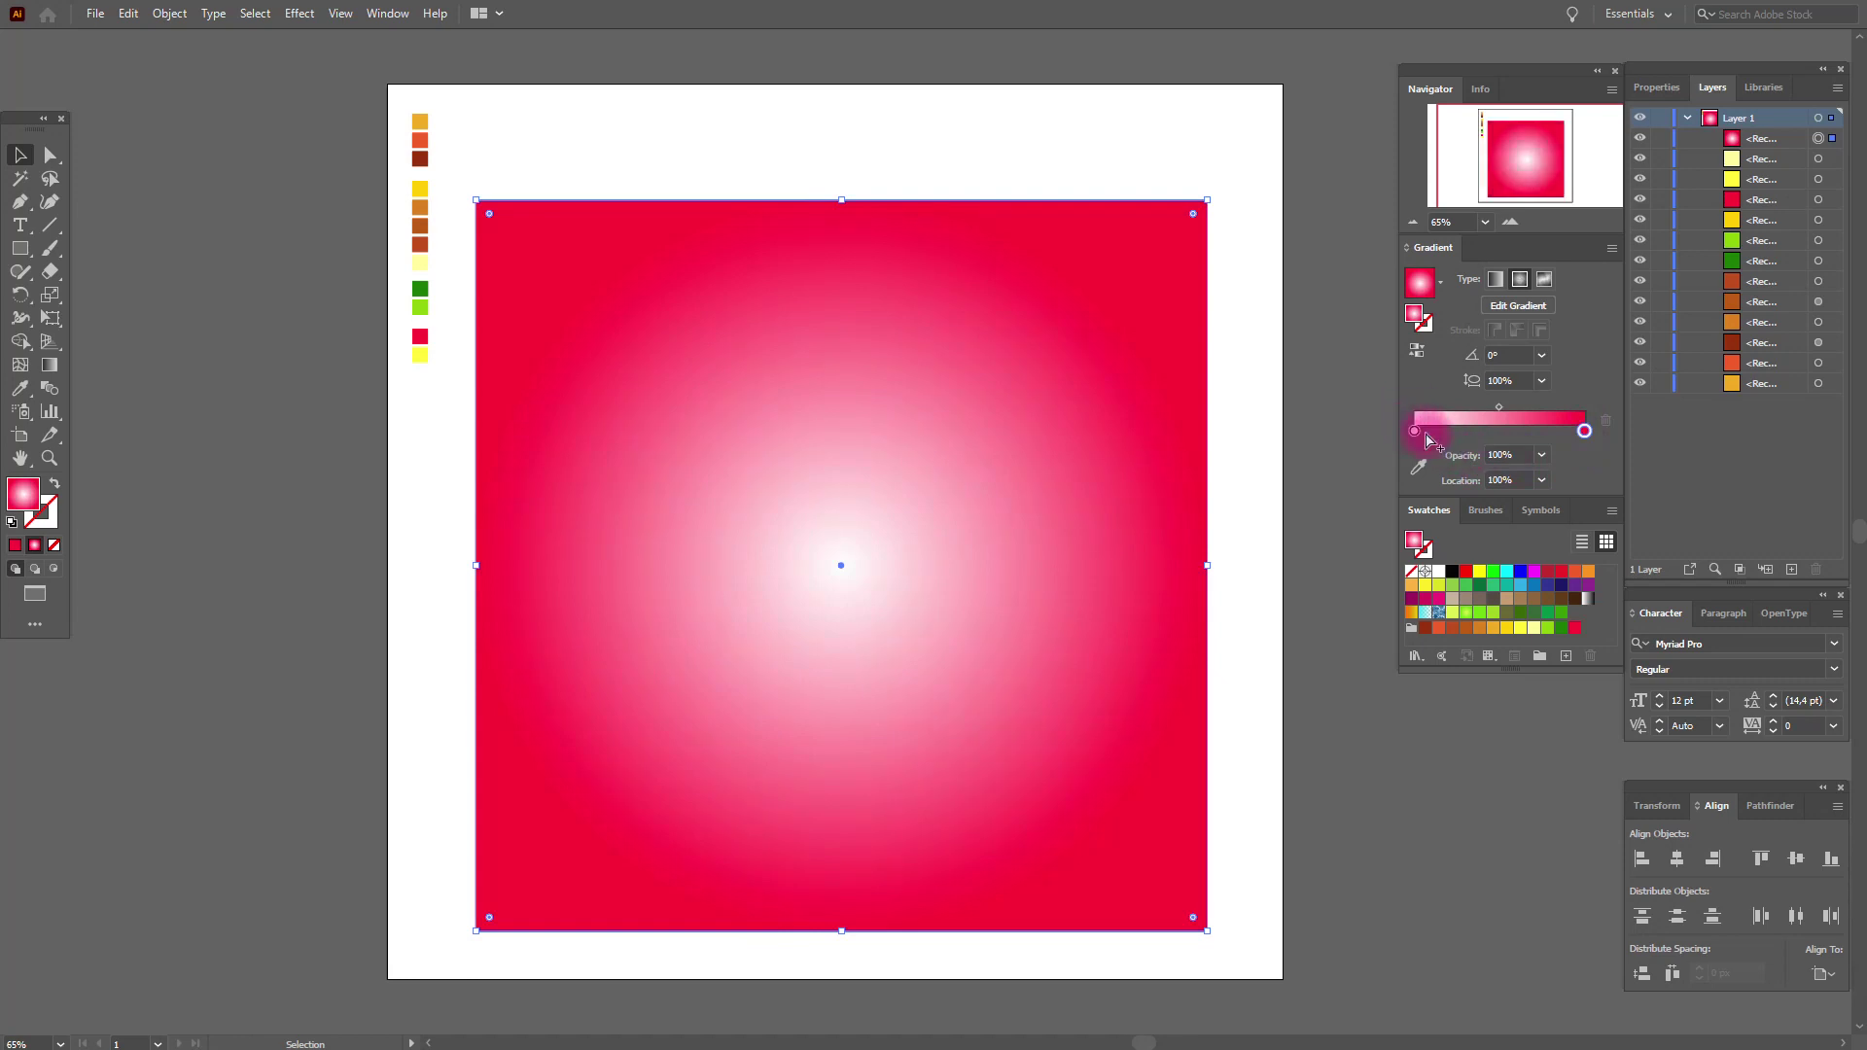
pyautogui.moveTo(1522, 631); pyautogui.dragTo(1416, 432)
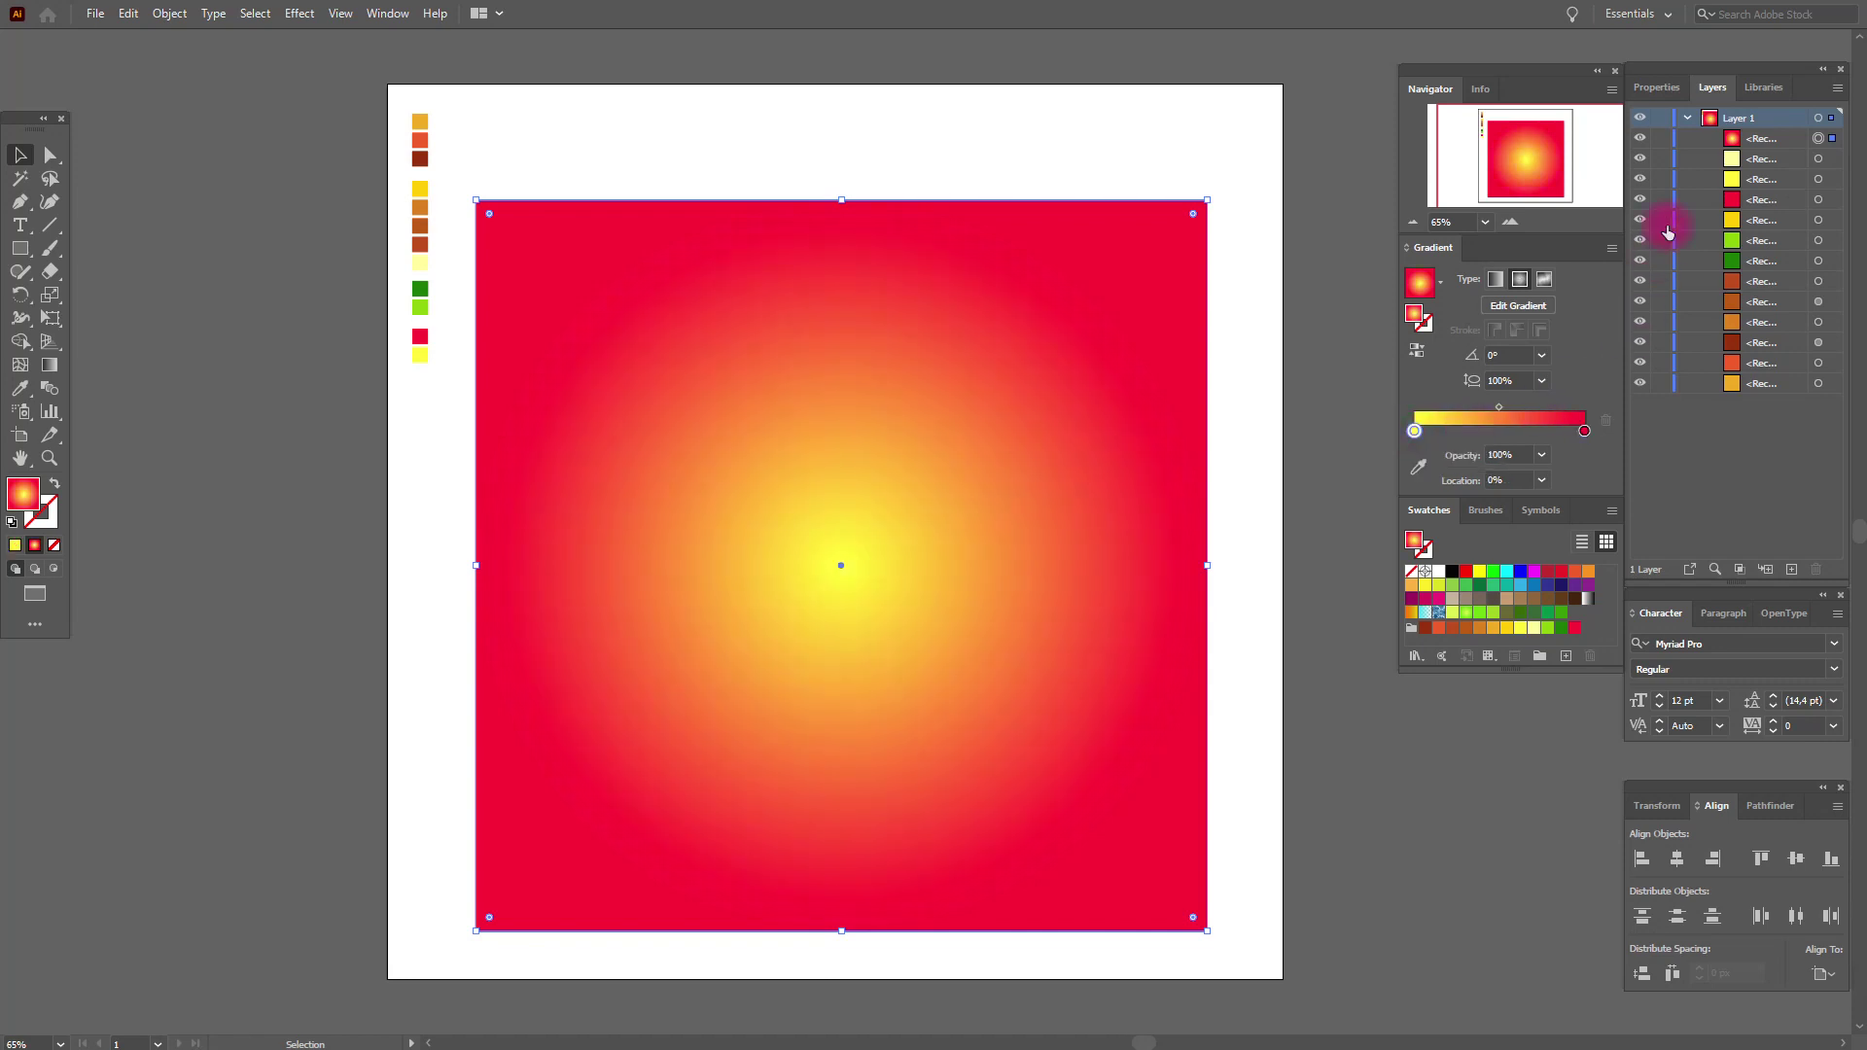
# Step: Lock and hide the gradient-filled square
pyautogui.click(1659, 138)
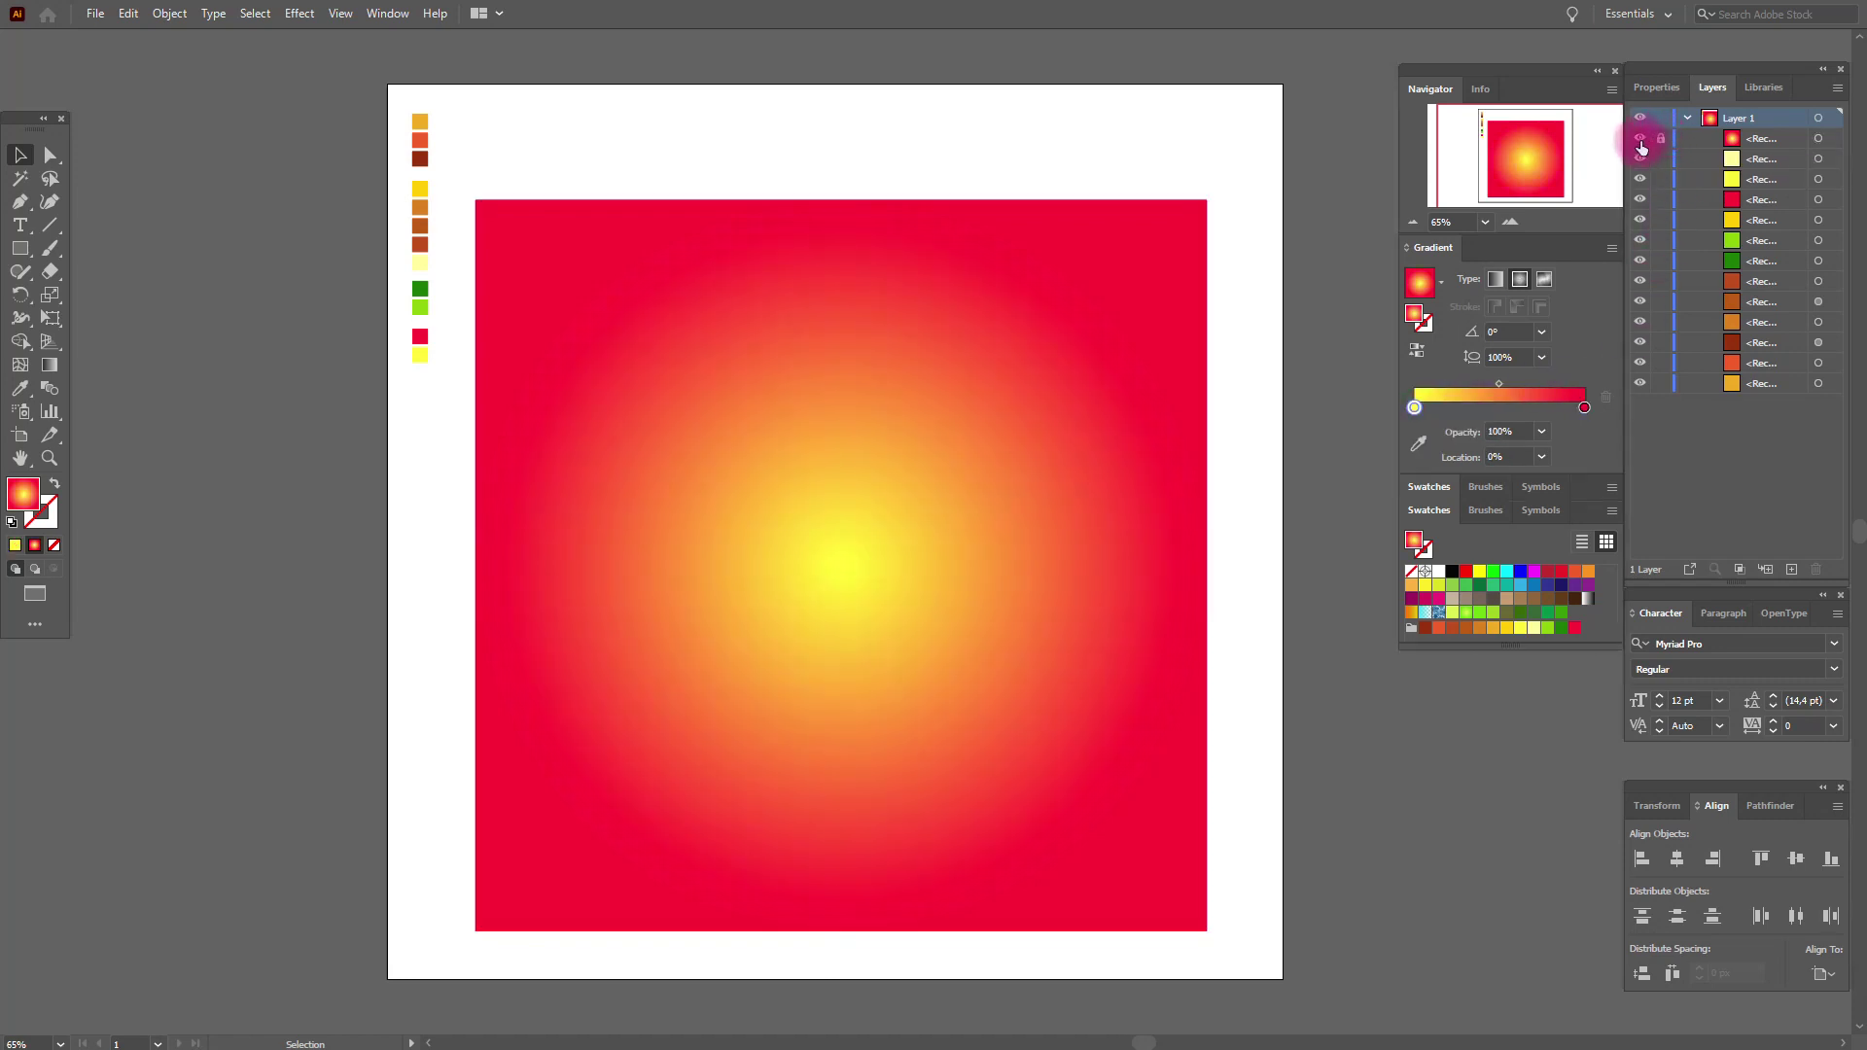
pyautogui.click(1639, 140)
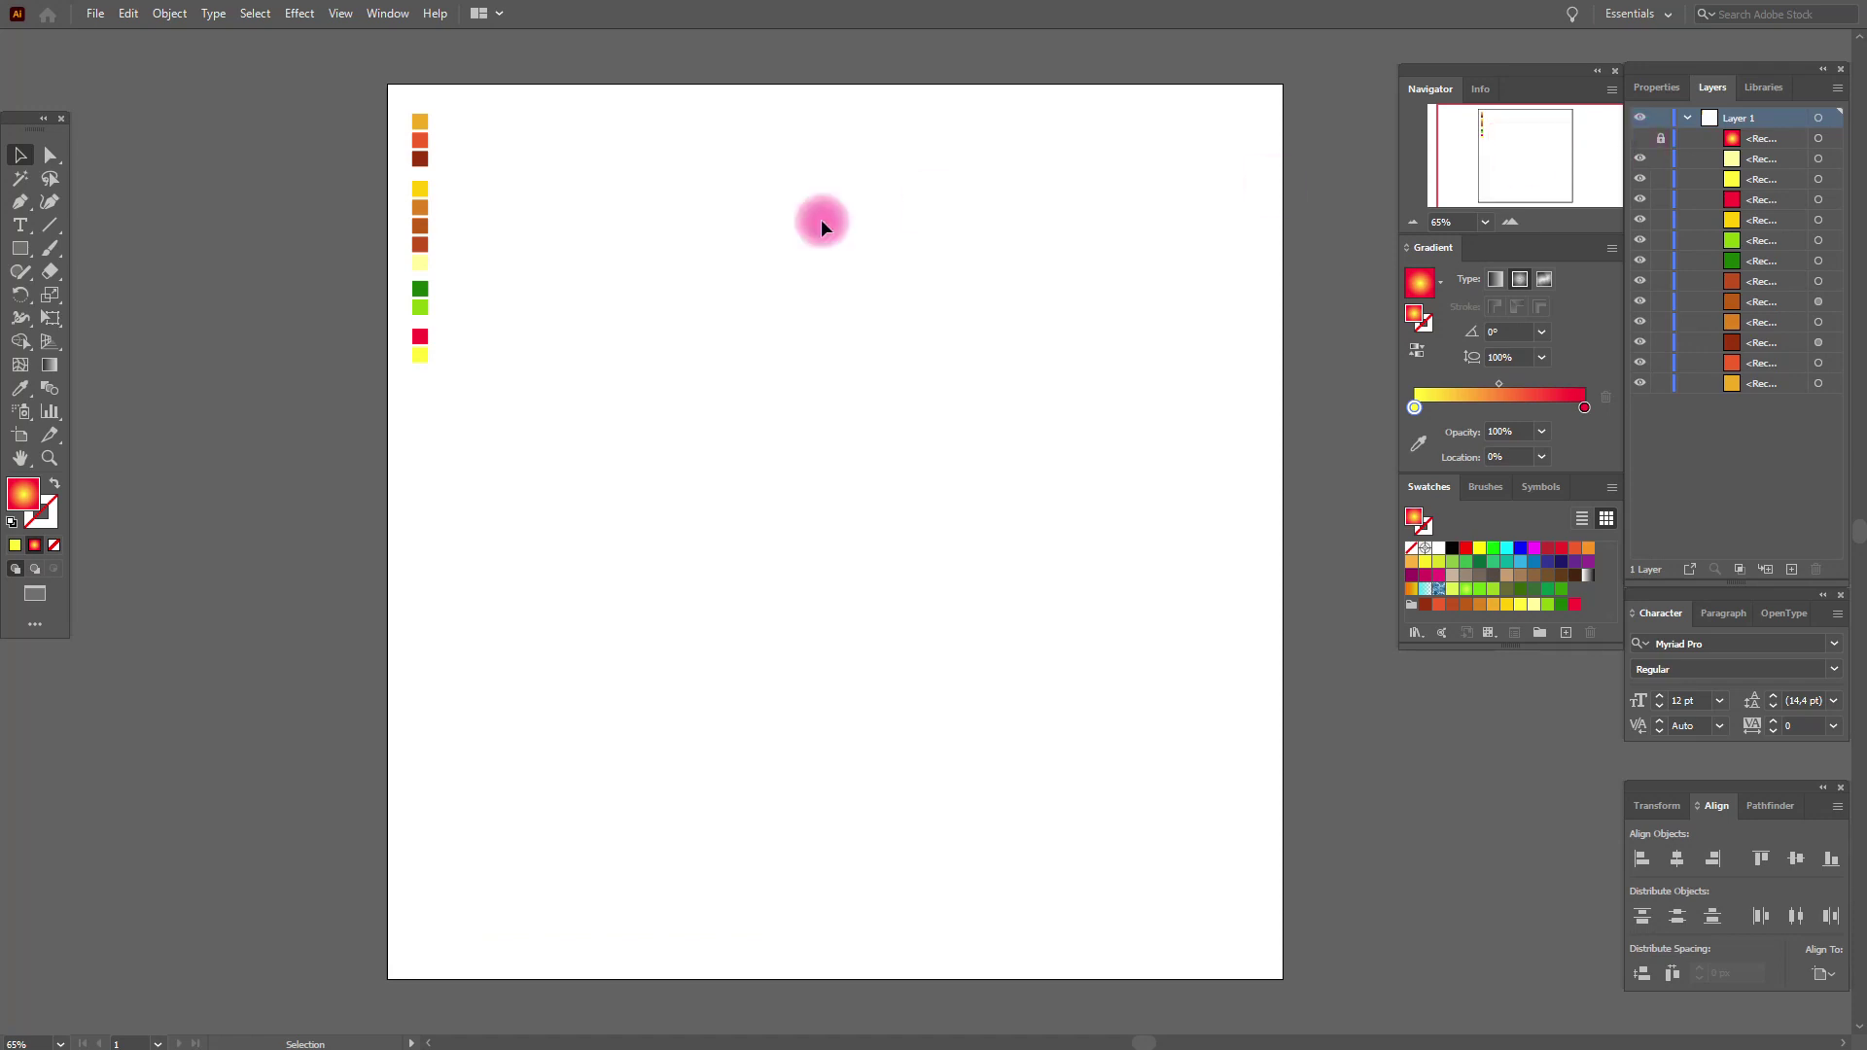
# Step: Sample the yellow-orange colour from the topmost colour sample and draw a tall ellipse with it in the middle of the artboard
pyautogui.click(21, 387)
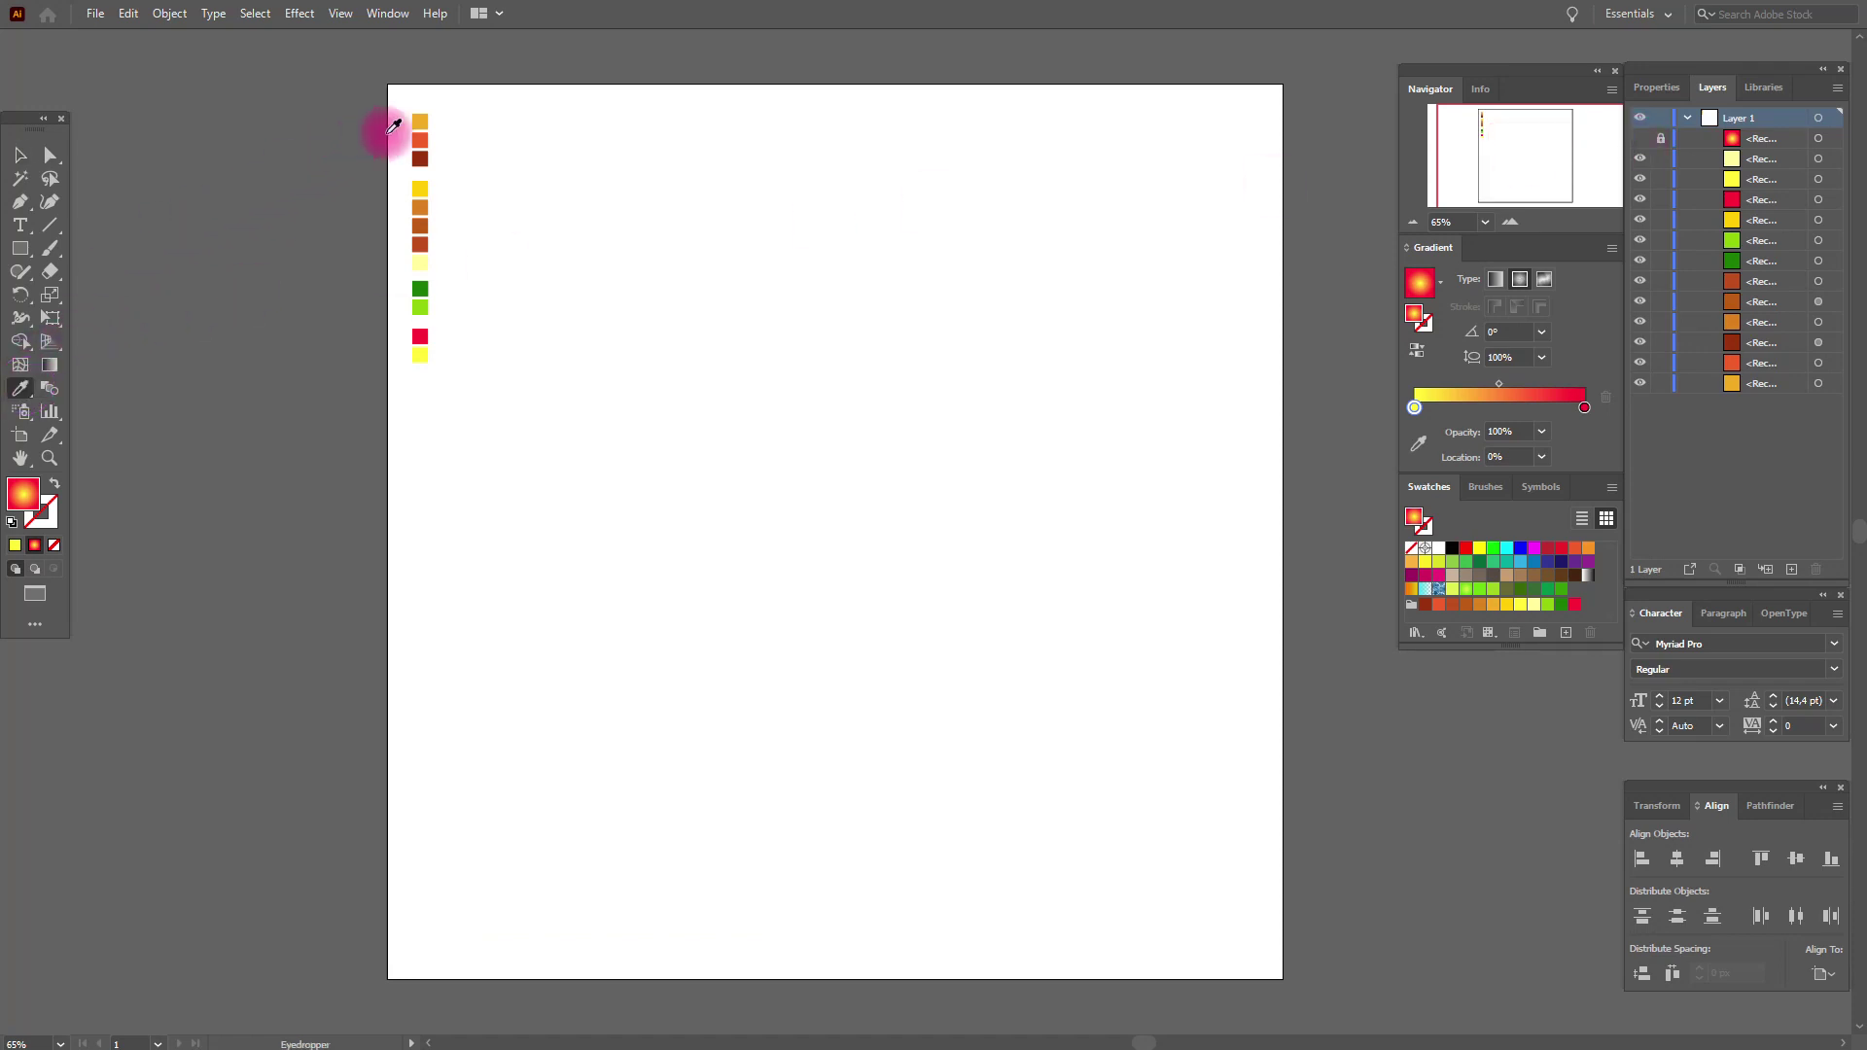
pyautogui.click(428, 121)
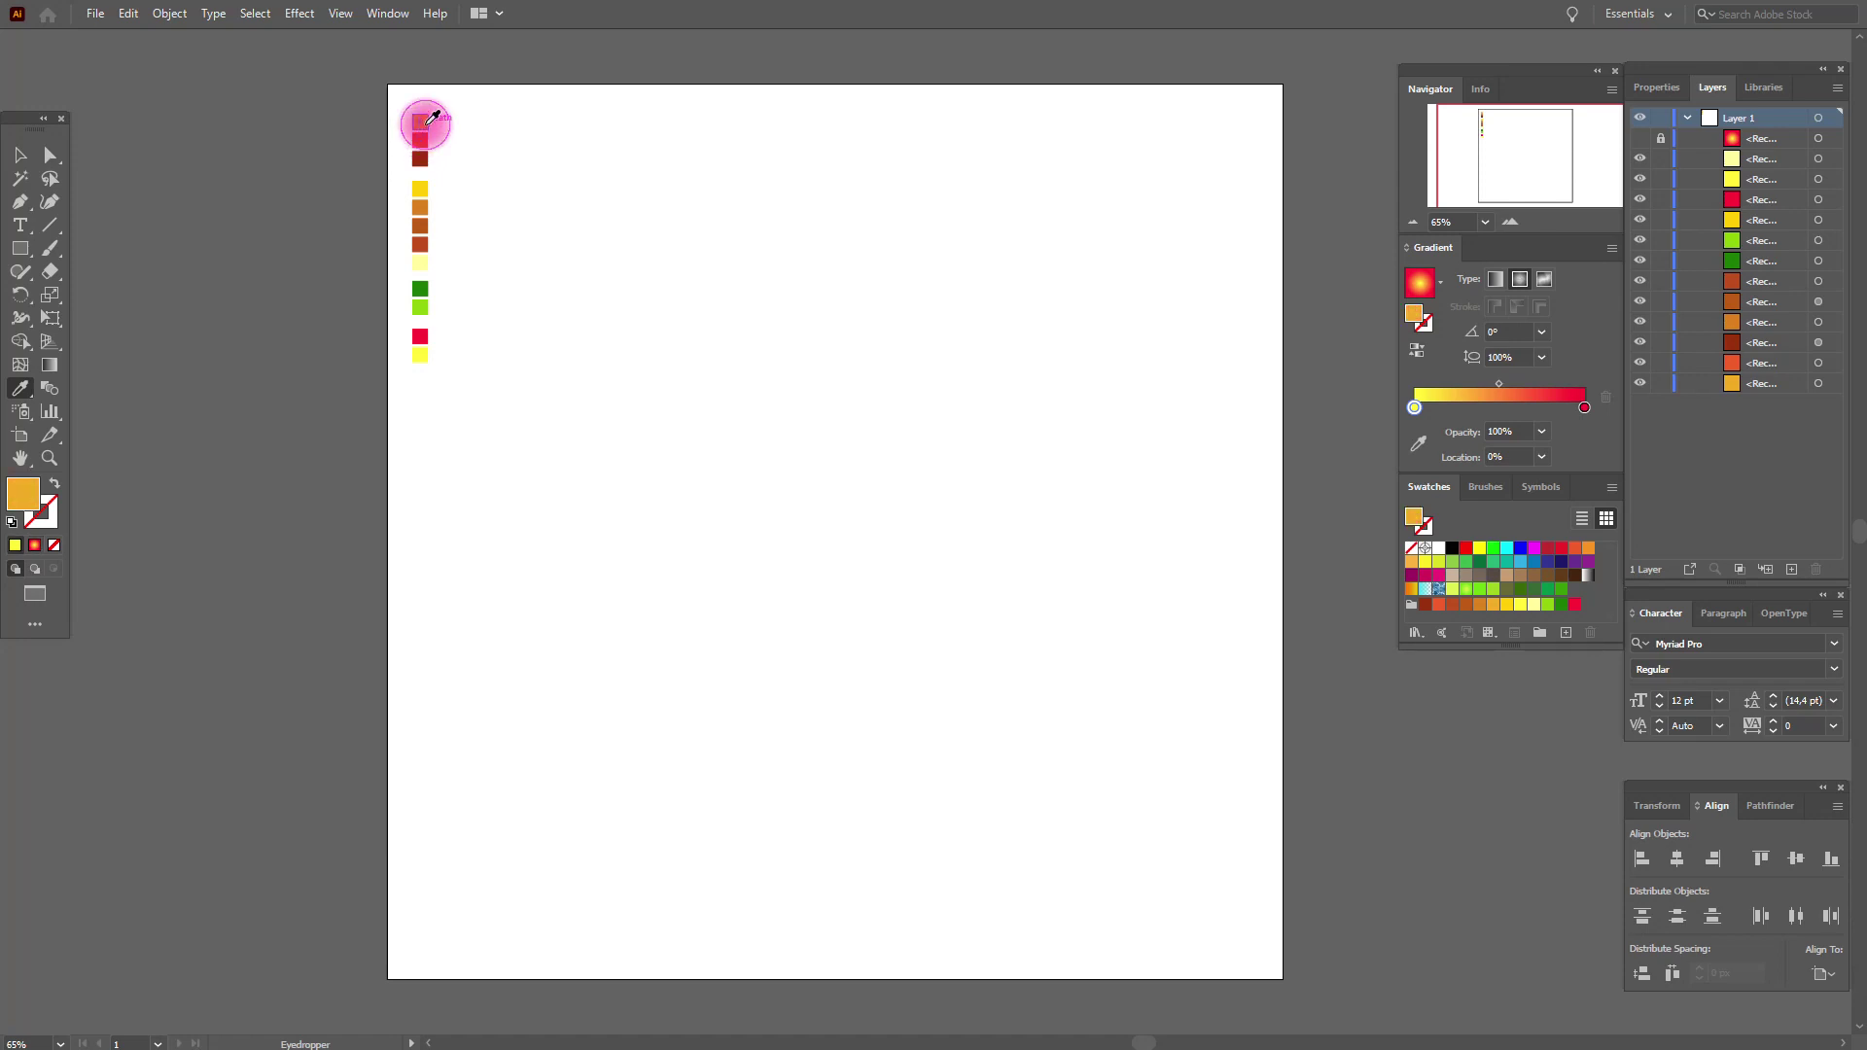
pyautogui.click(22, 253)
pyautogui.moveTo(22, 254); pyautogui.dragTo(92, 294)
pyautogui.moveTo(706, 365); pyautogui.dragTo(998, 857)
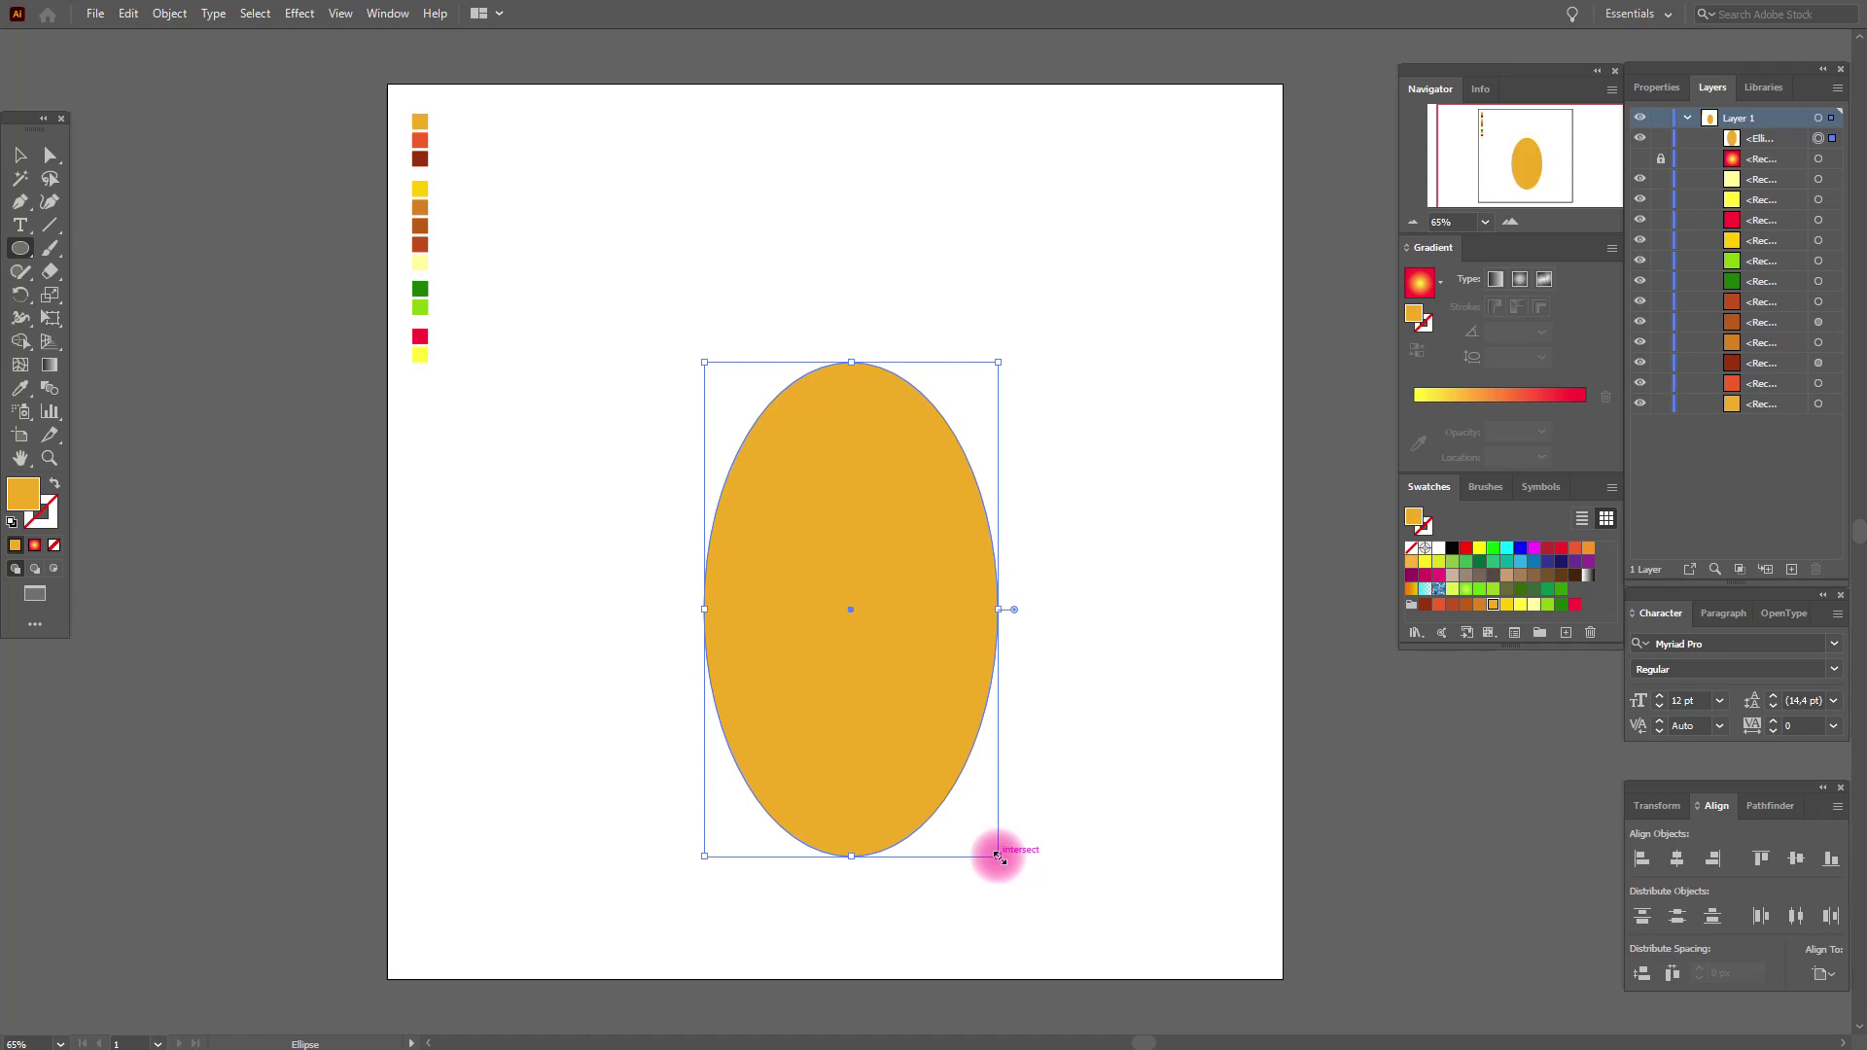
# Step: Narrow the ellipse's lower end evenly from both sides with Free Distort and expand its appearance
pyautogui.click(300, 14)
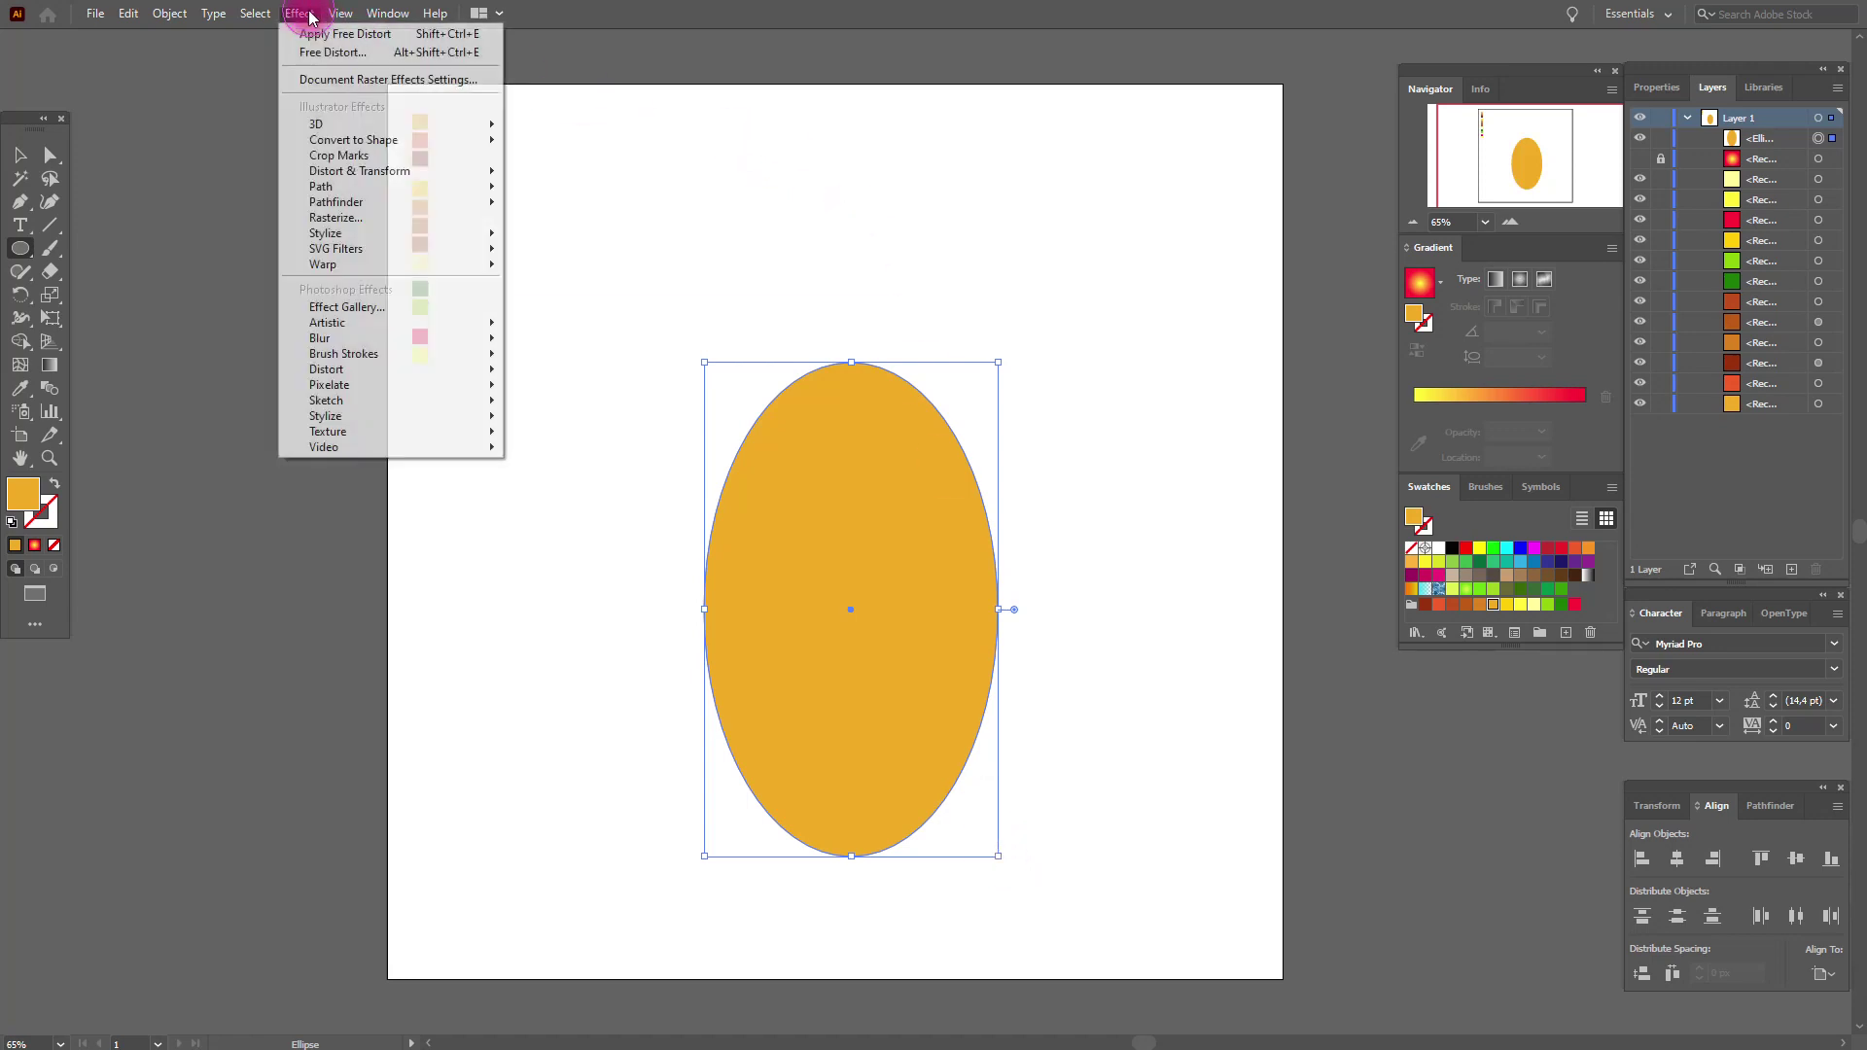
pyautogui.moveTo(393, 172)
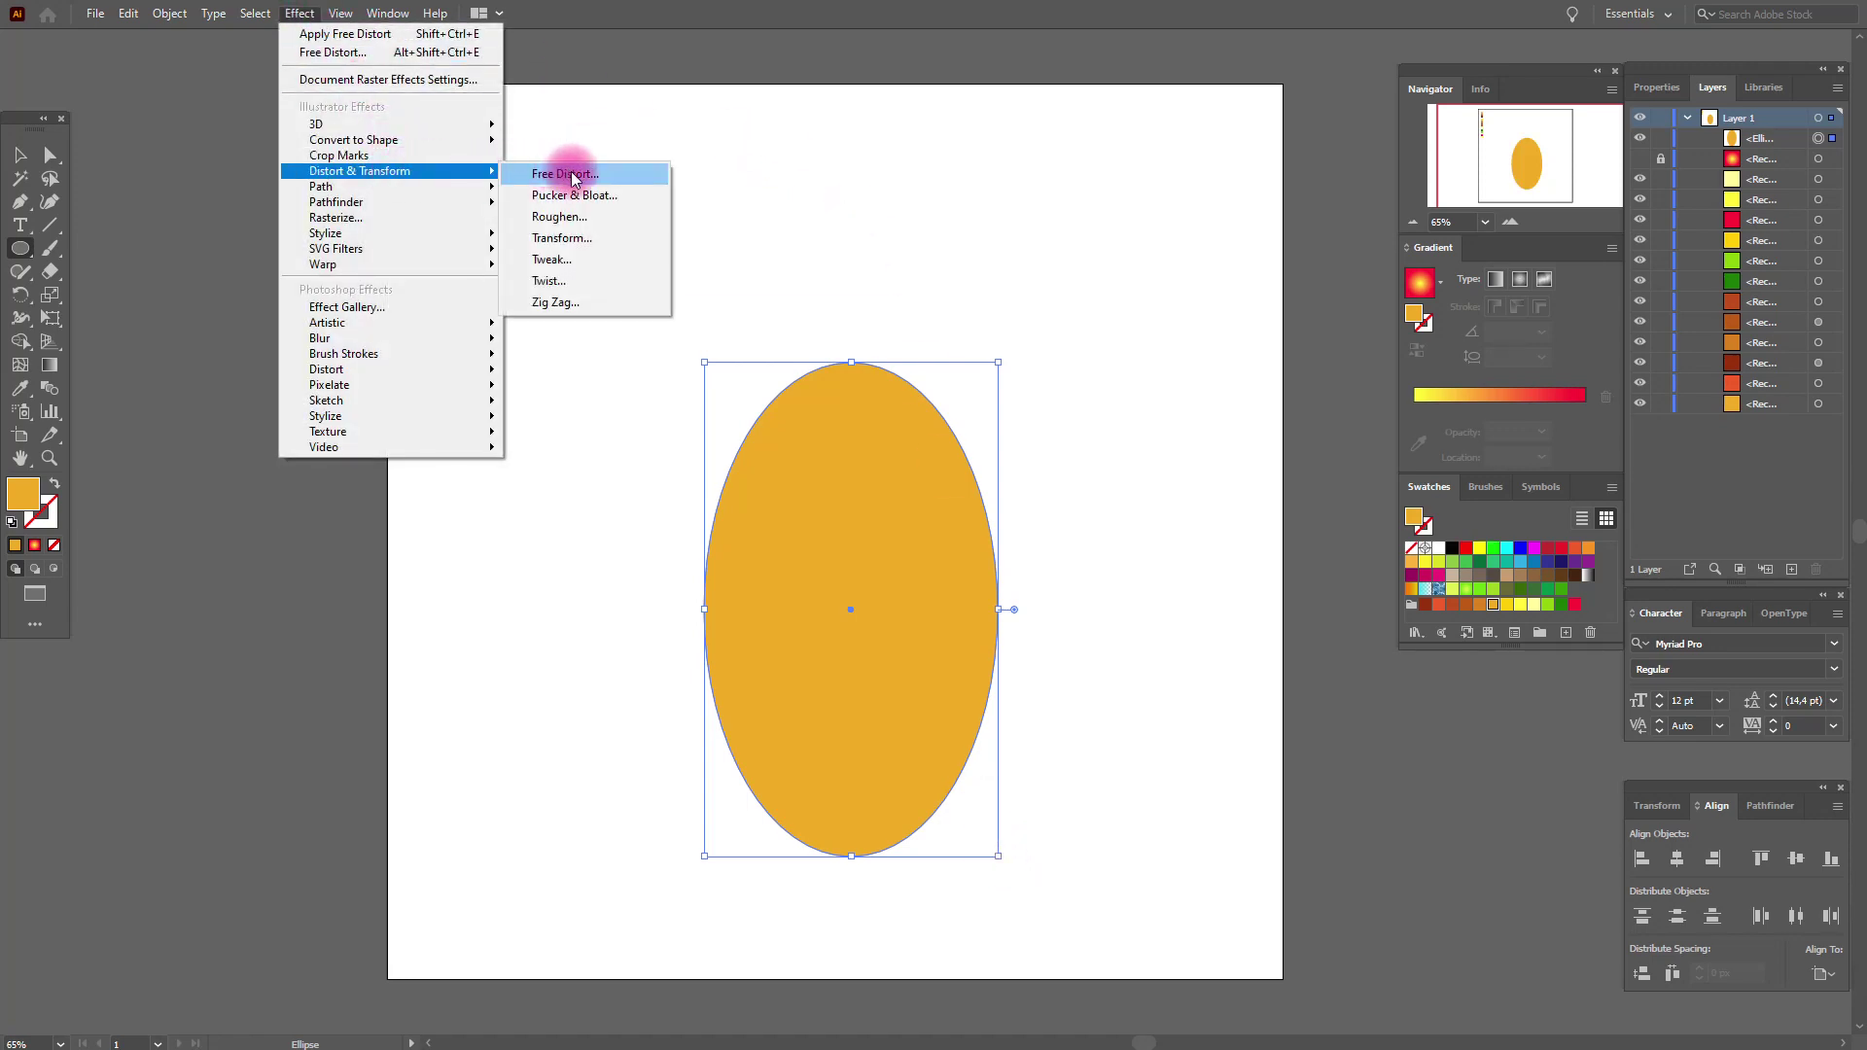
pyautogui.click(572, 176)
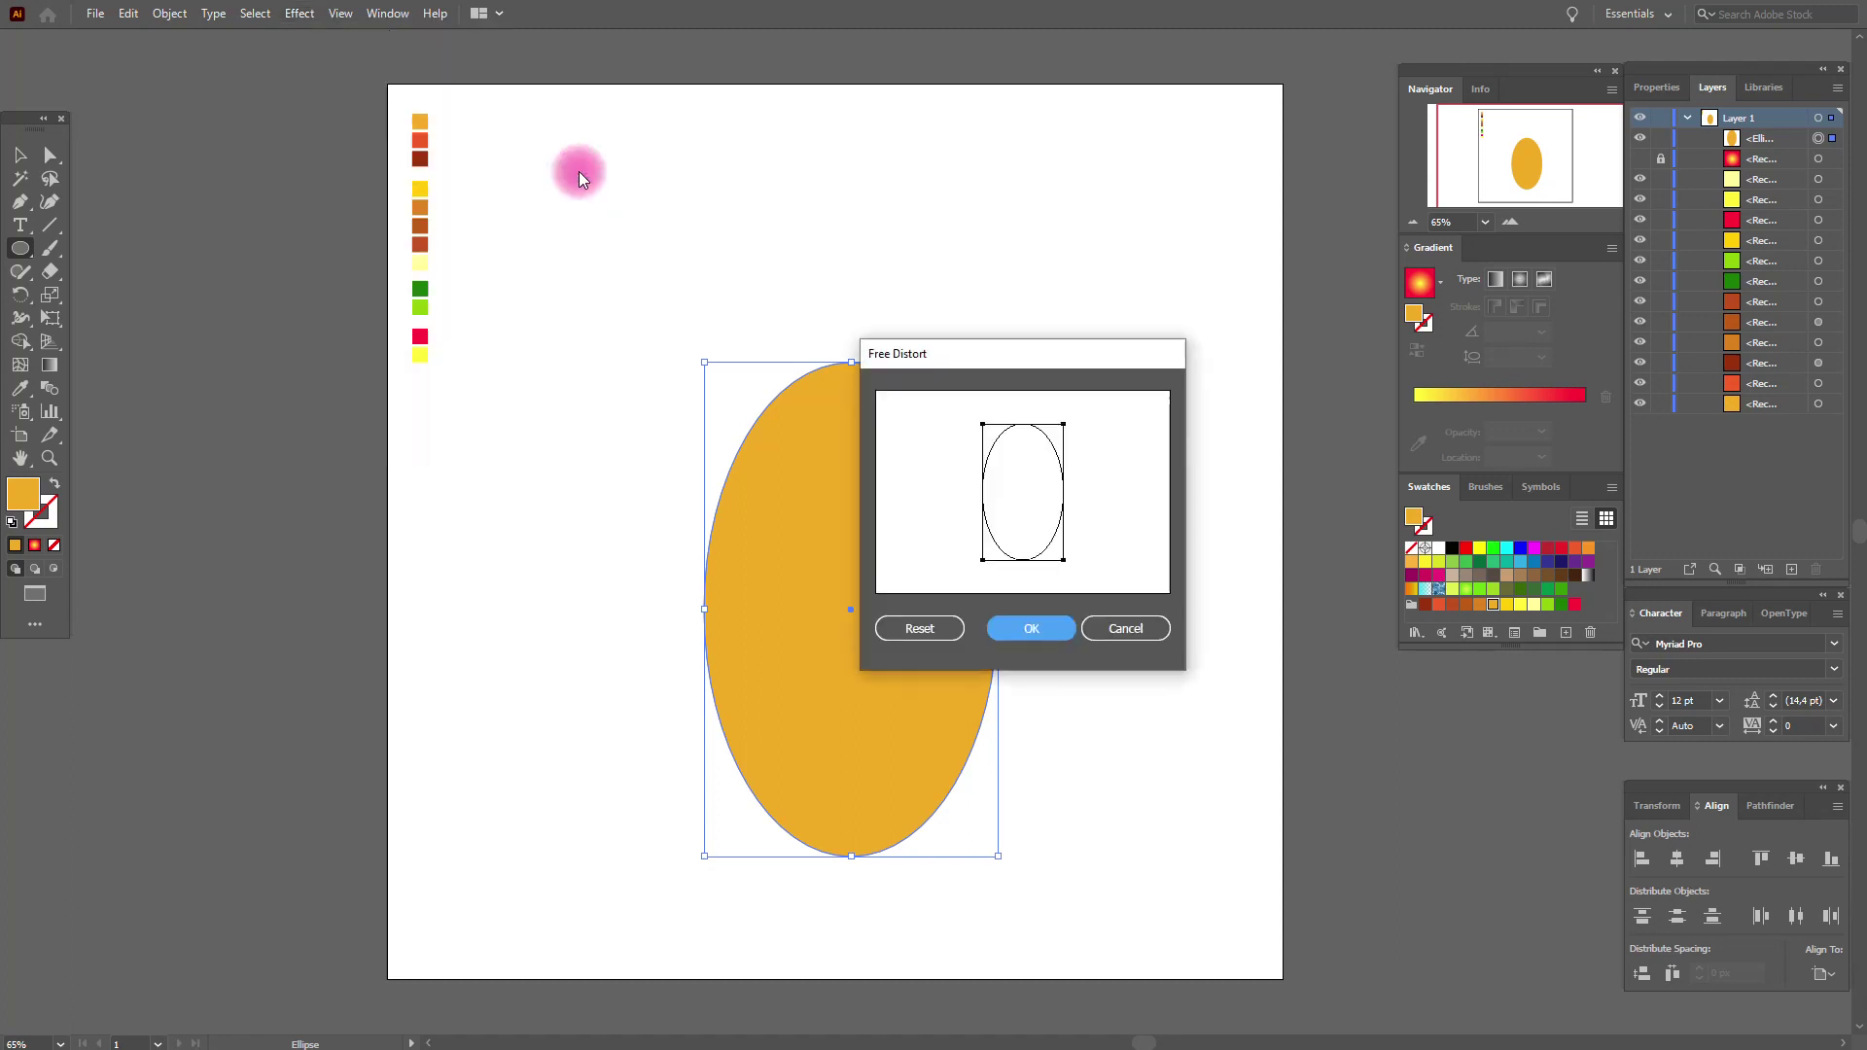
pyautogui.moveTo(982, 560)
pyautogui.mouseDown()
pyautogui.moveTo(1055, 559)
pyautogui.moveTo(1010, 562)
pyautogui.mouseUp()
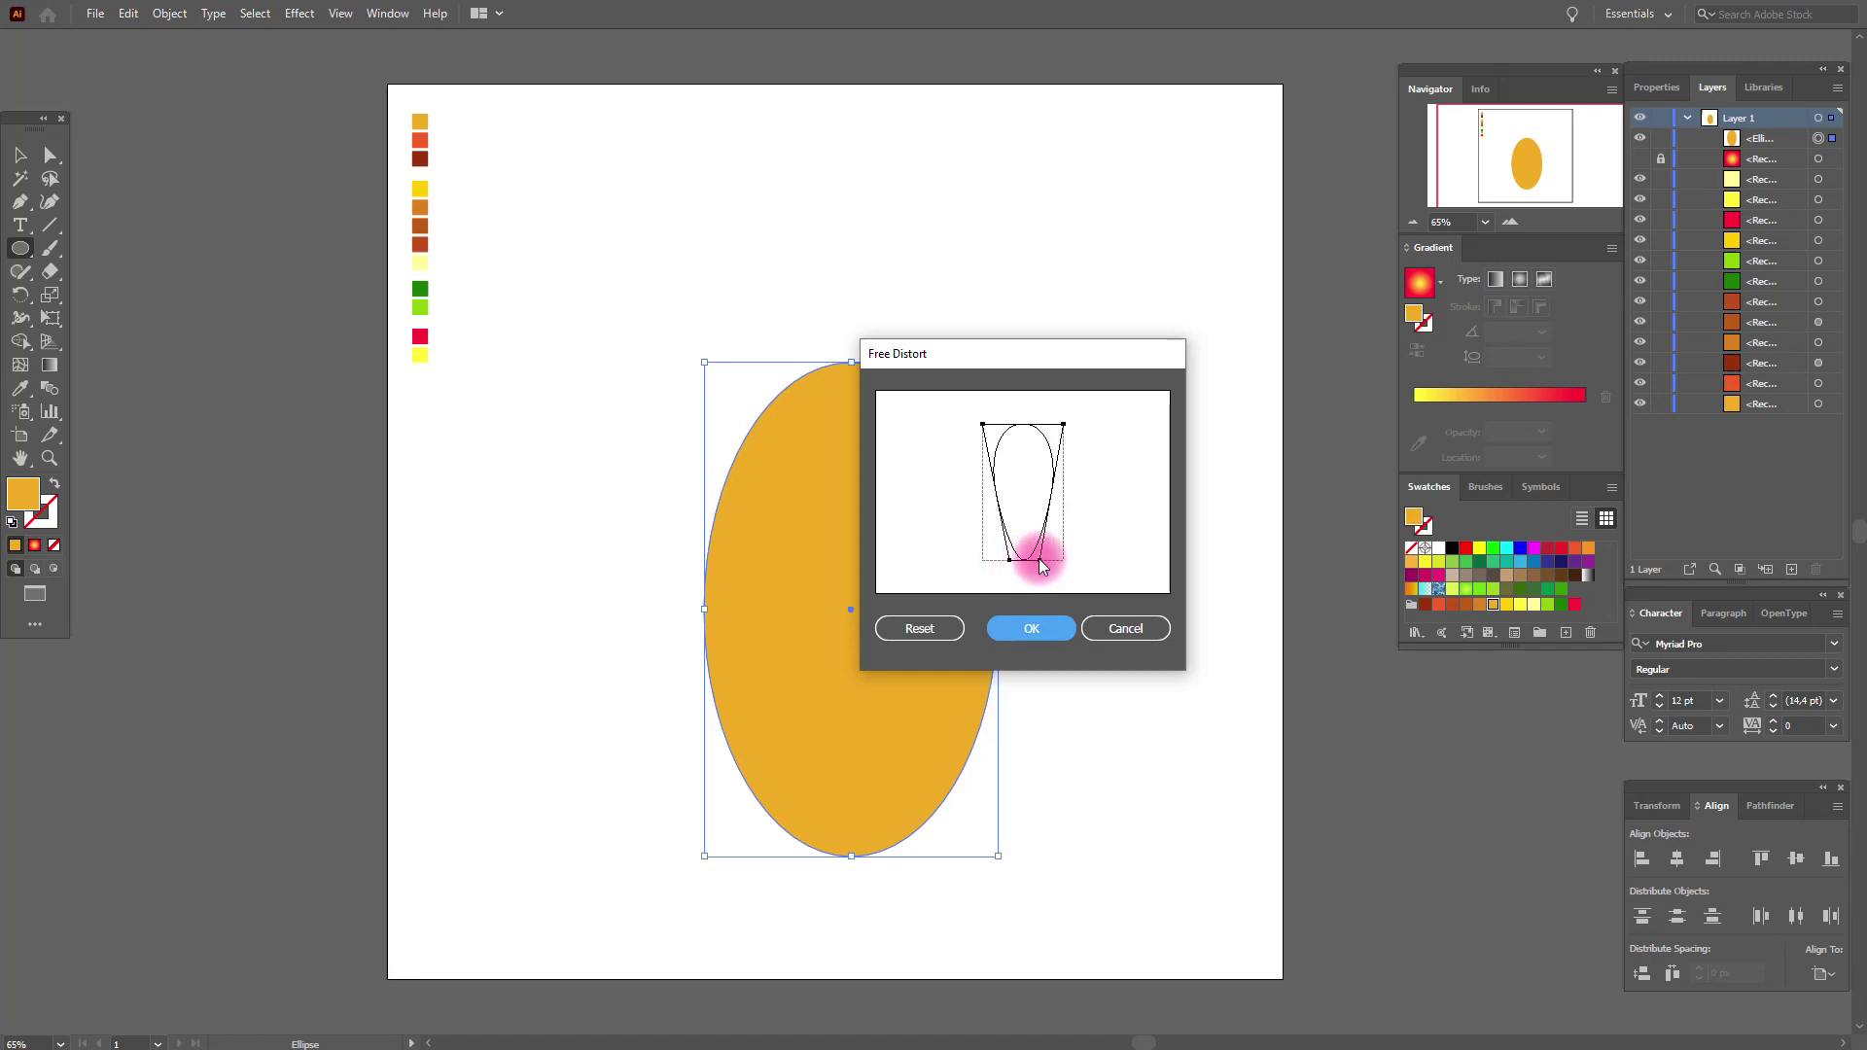
pyautogui.moveTo(1039, 566); pyautogui.dragTo(1047, 564)
pyautogui.click(1067, 632)
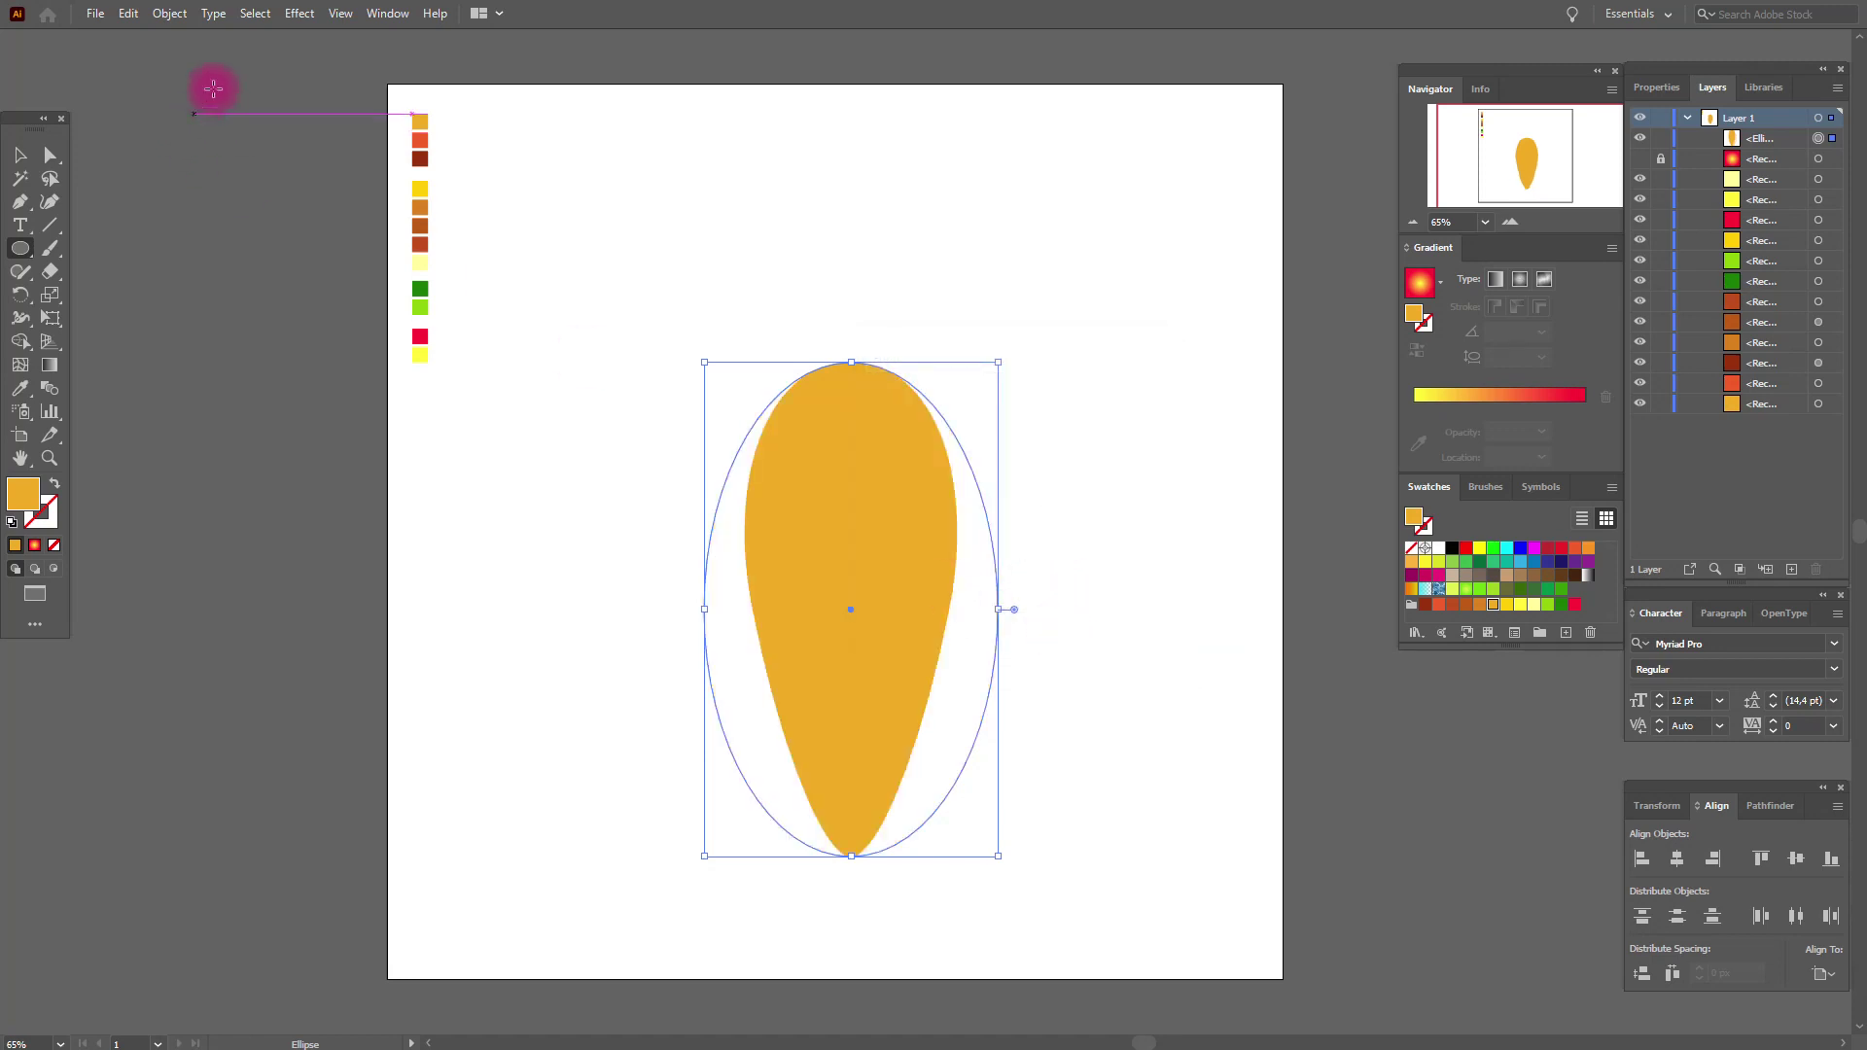
pyautogui.click(170, 13)
pyautogui.click(238, 277)
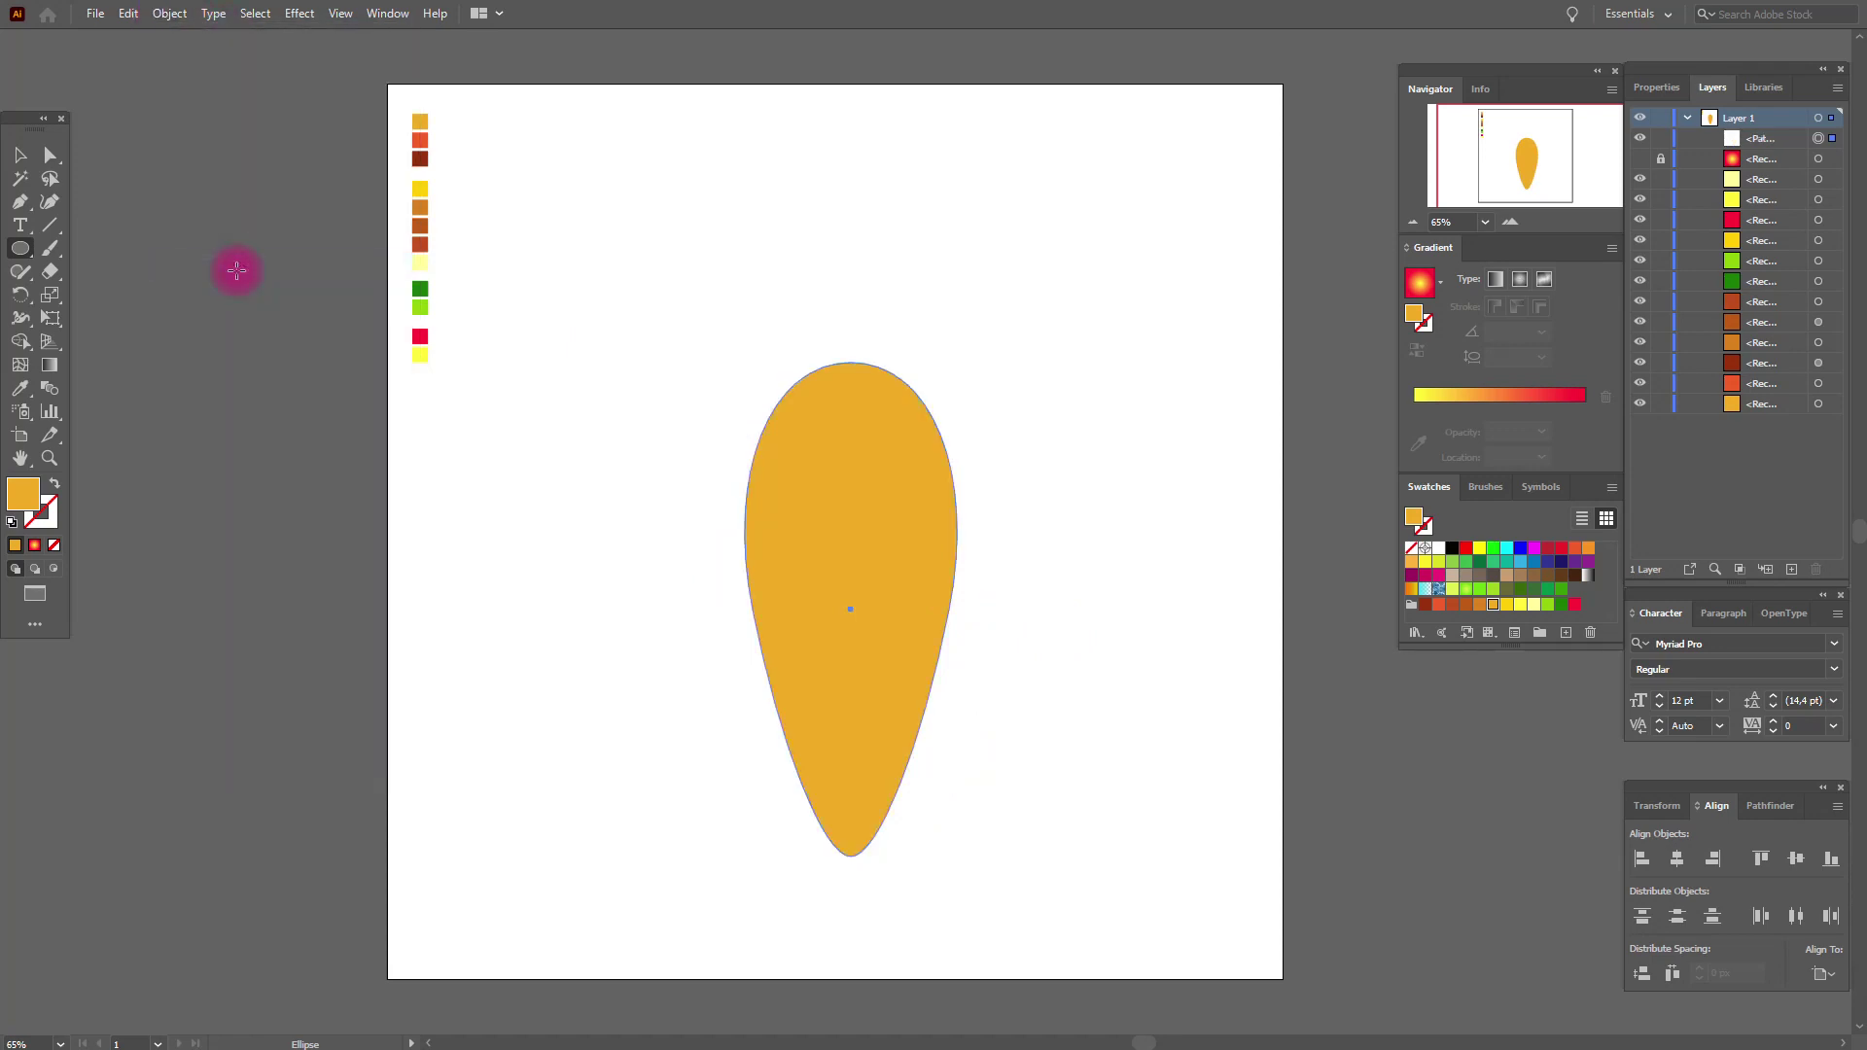
# Step: Widen the teardrop shape by stretching its left and right sides outward
pyautogui.click(21, 156)
pyautogui.click(855, 671)
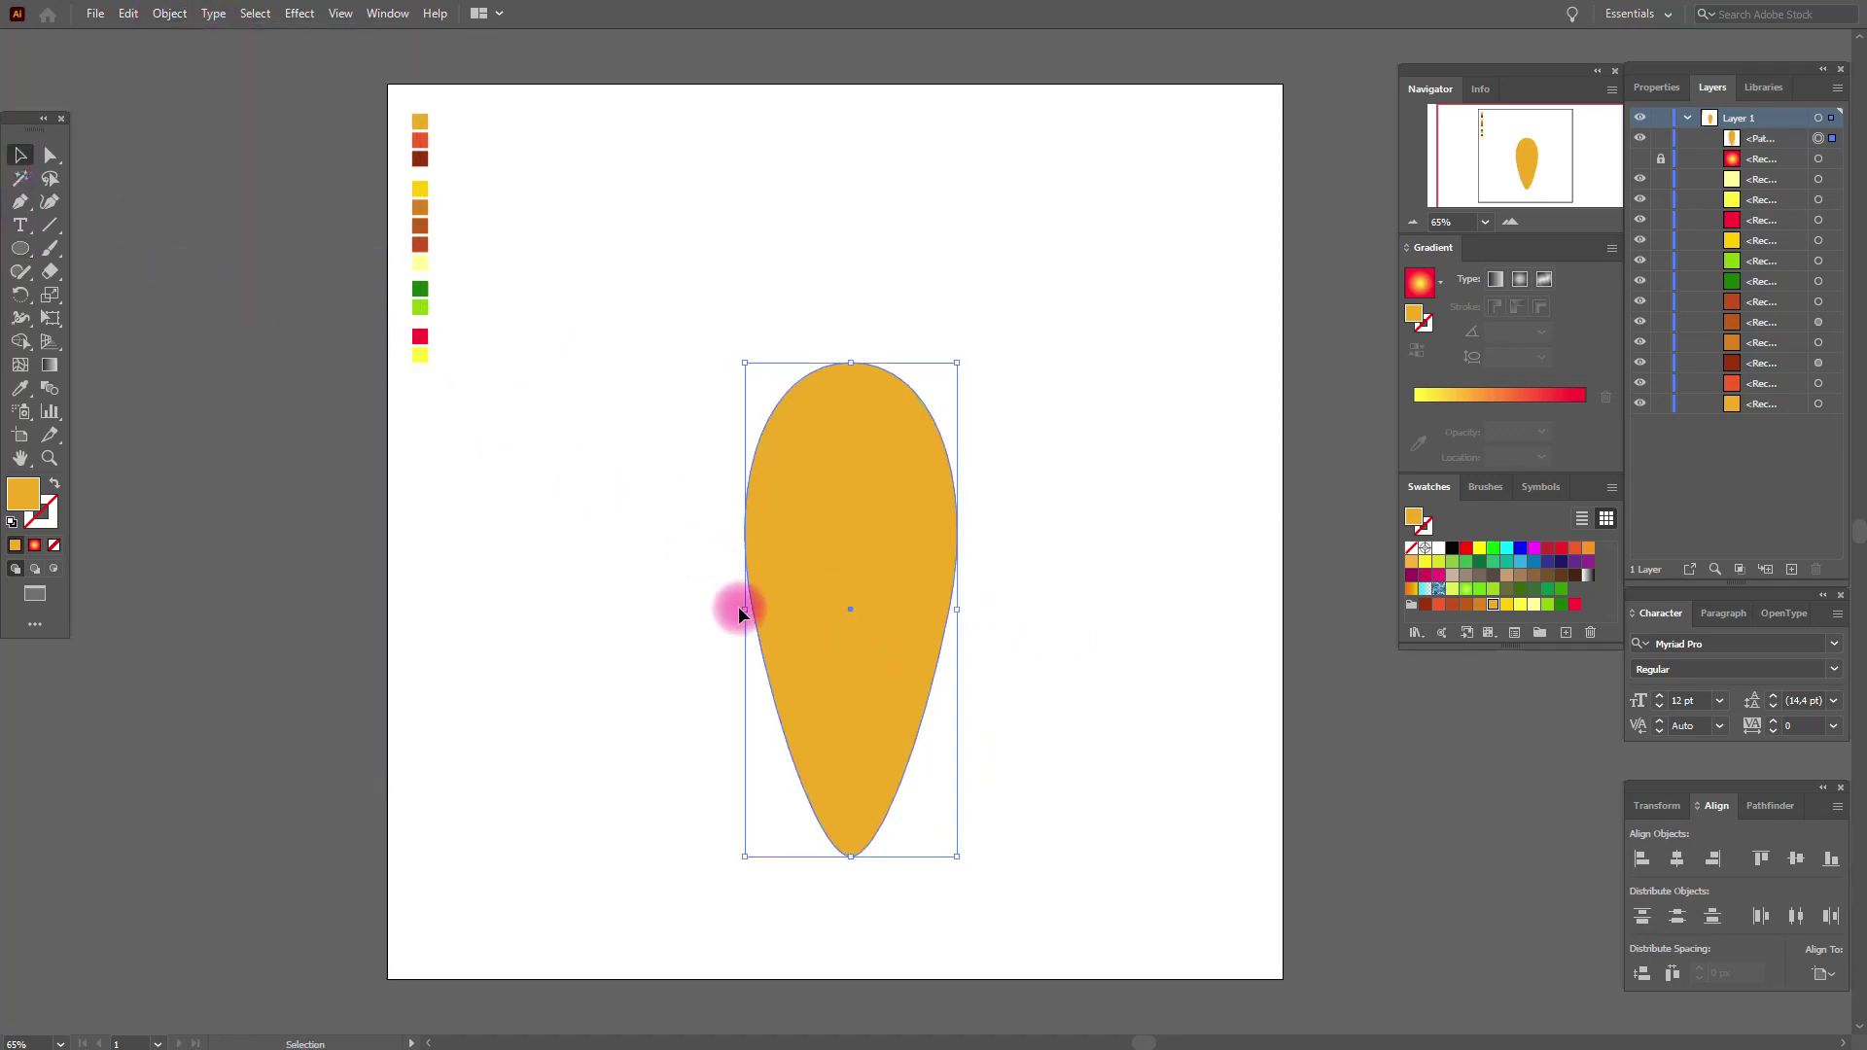
pyautogui.moveTo(742, 608); pyautogui.dragTo(709, 615)
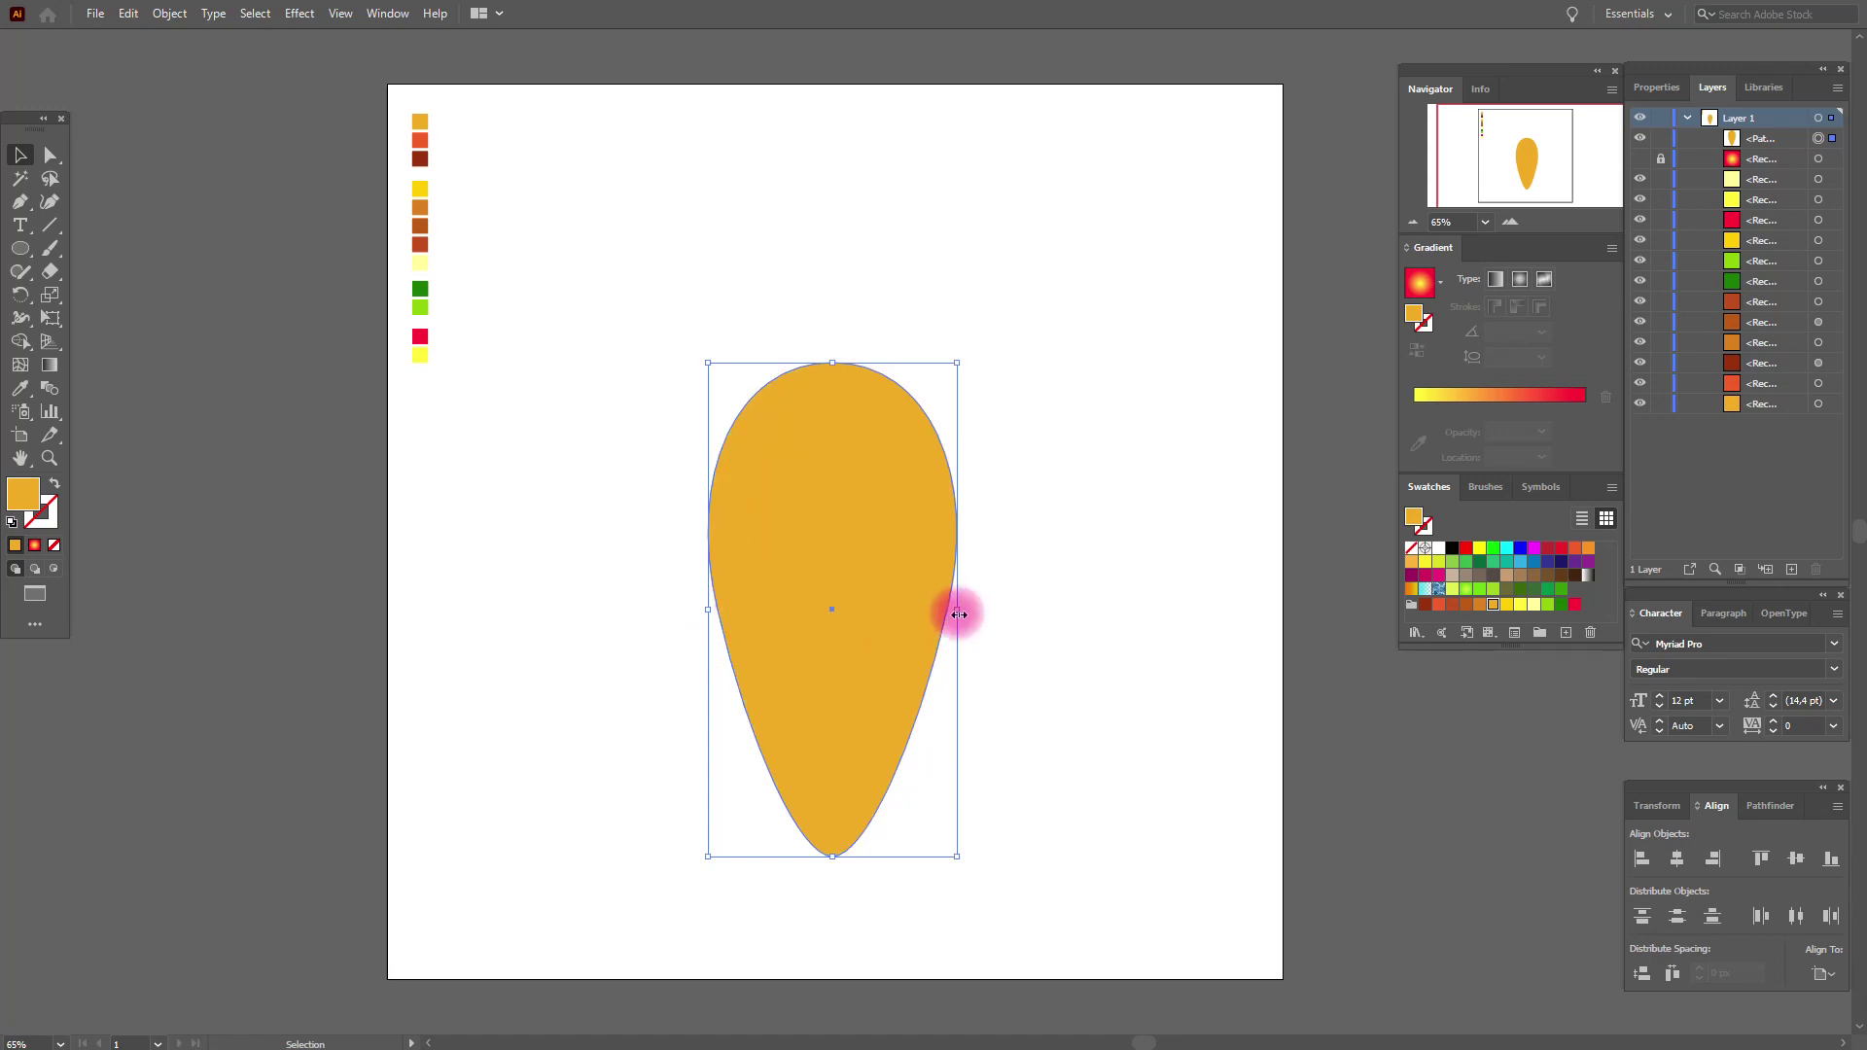
pyautogui.moveTo(957, 613); pyautogui.dragTo(985, 616)
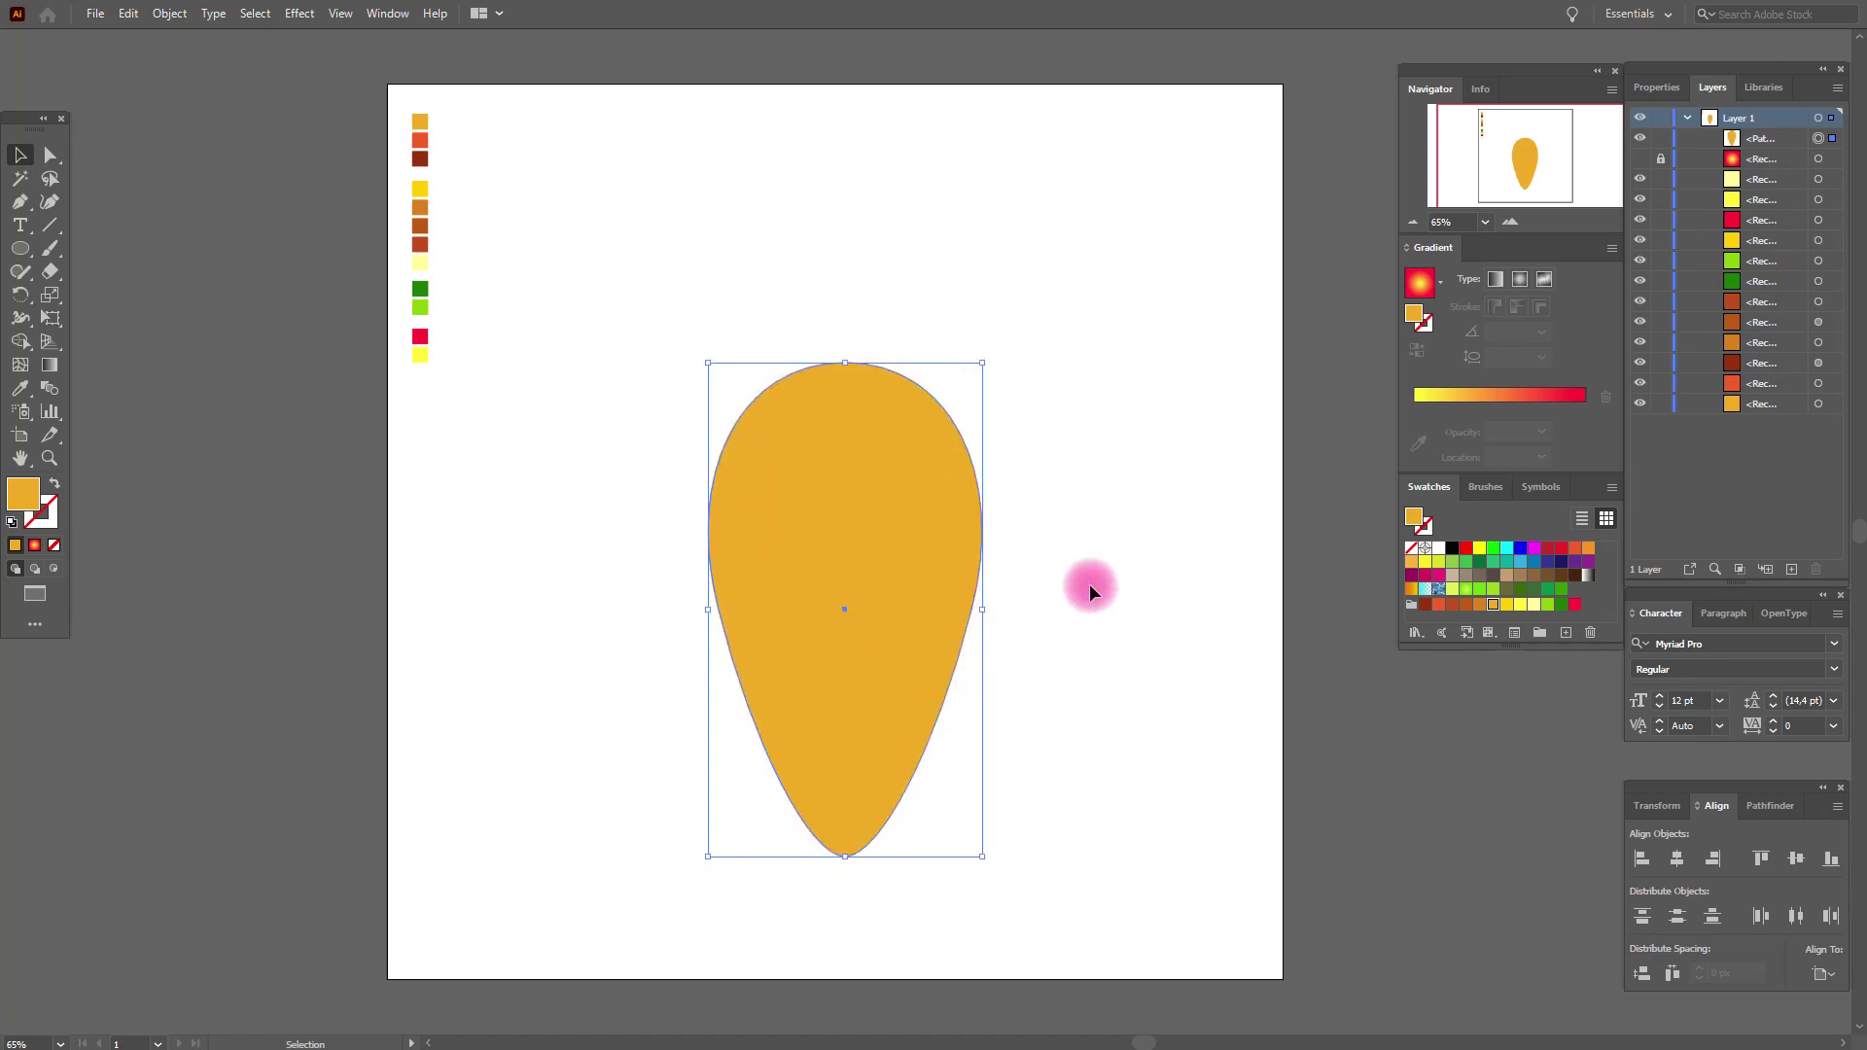
# Step: Lower the teardrop's topmost anchor point slightly to flatten its upper curve
pyautogui.click(51, 155)
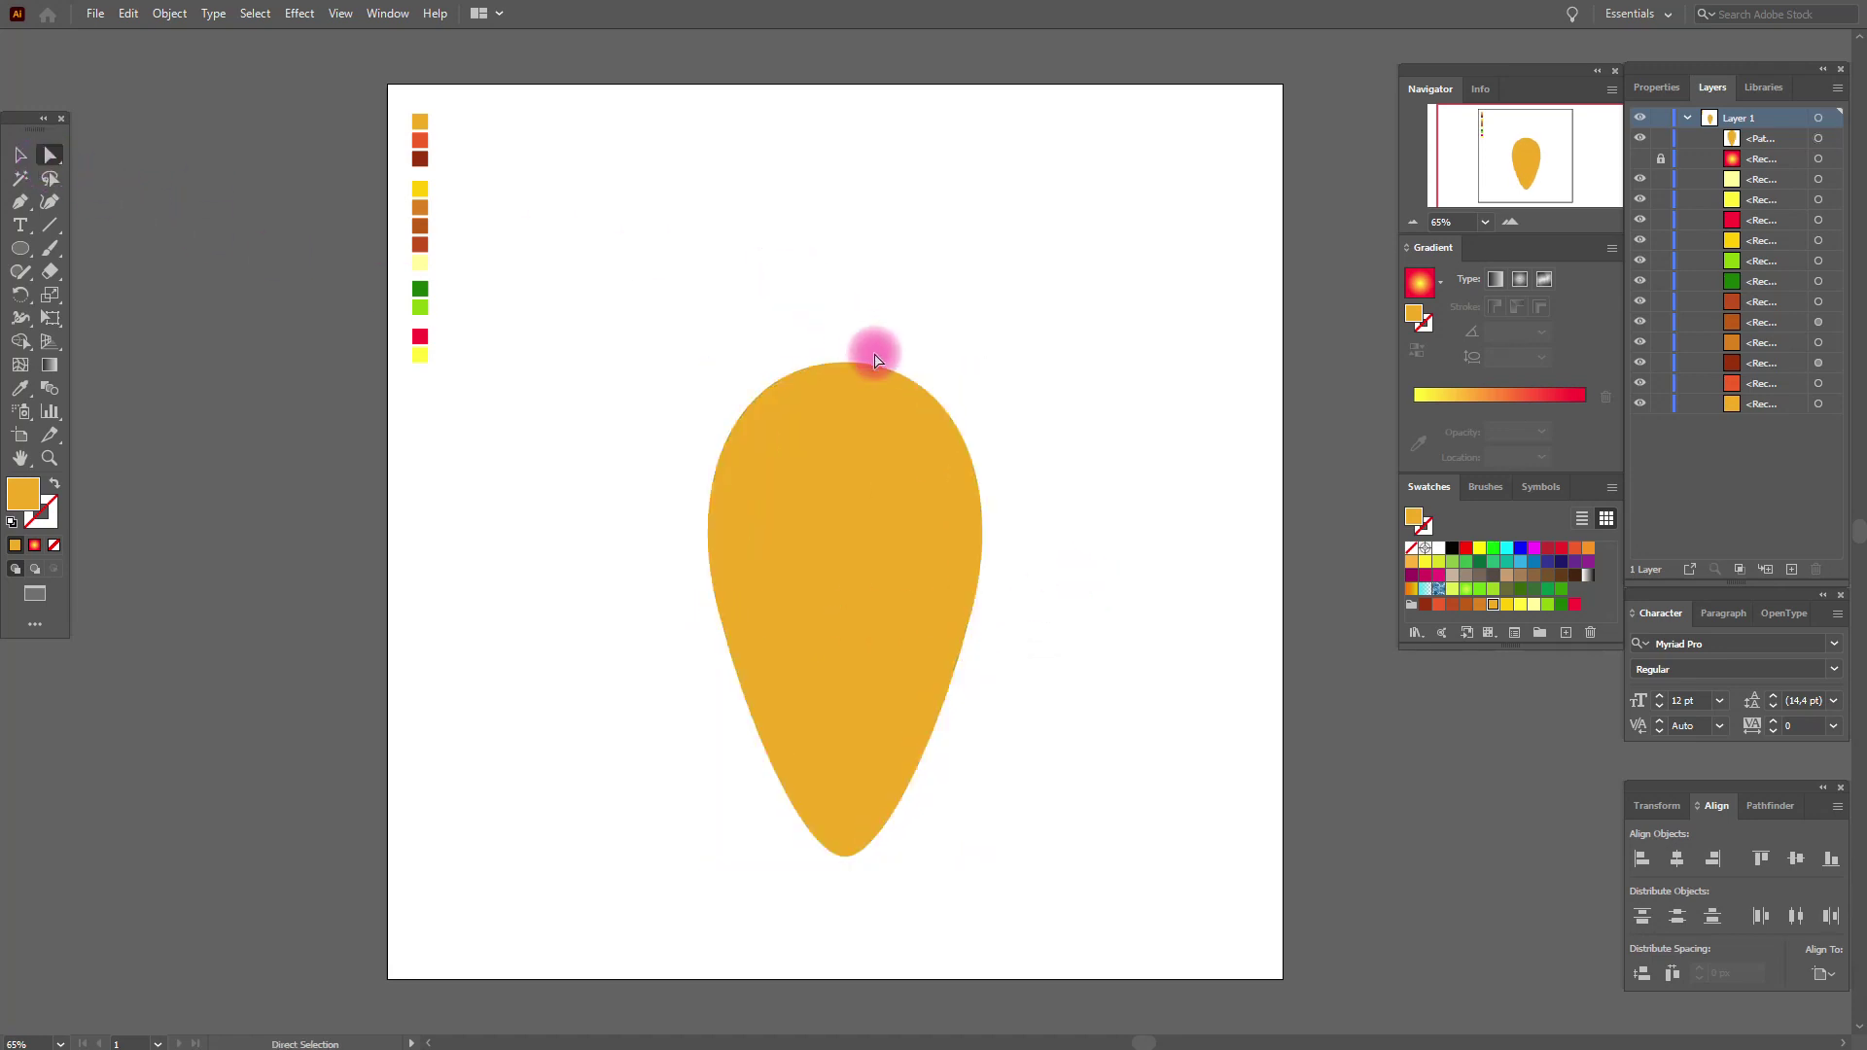
pyautogui.click(845, 363)
pyautogui.moveTo(848, 365); pyautogui.dragTo(843, 398)
pyautogui.click(860, 337)
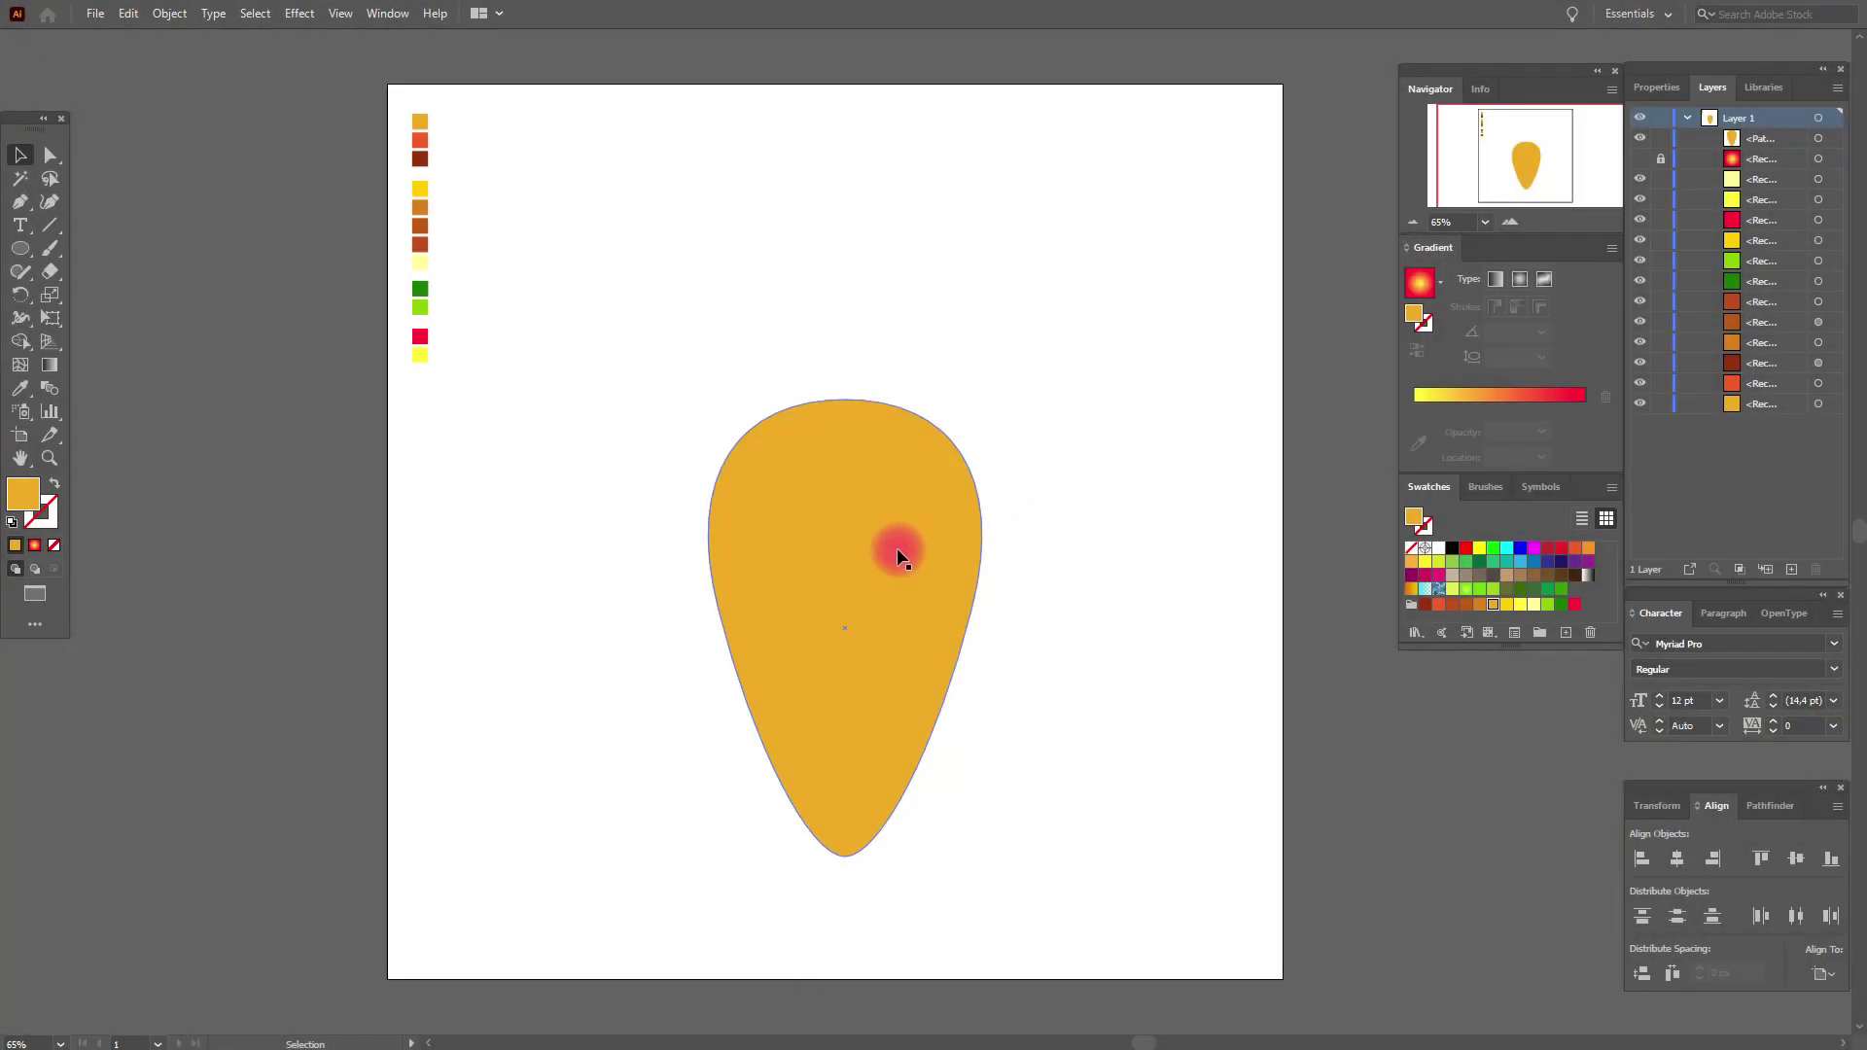
# Step: Duplicate the teardrop shape and place the copy beside the artboard on the left
pyautogui.click(896, 555)
pyautogui.press('a')
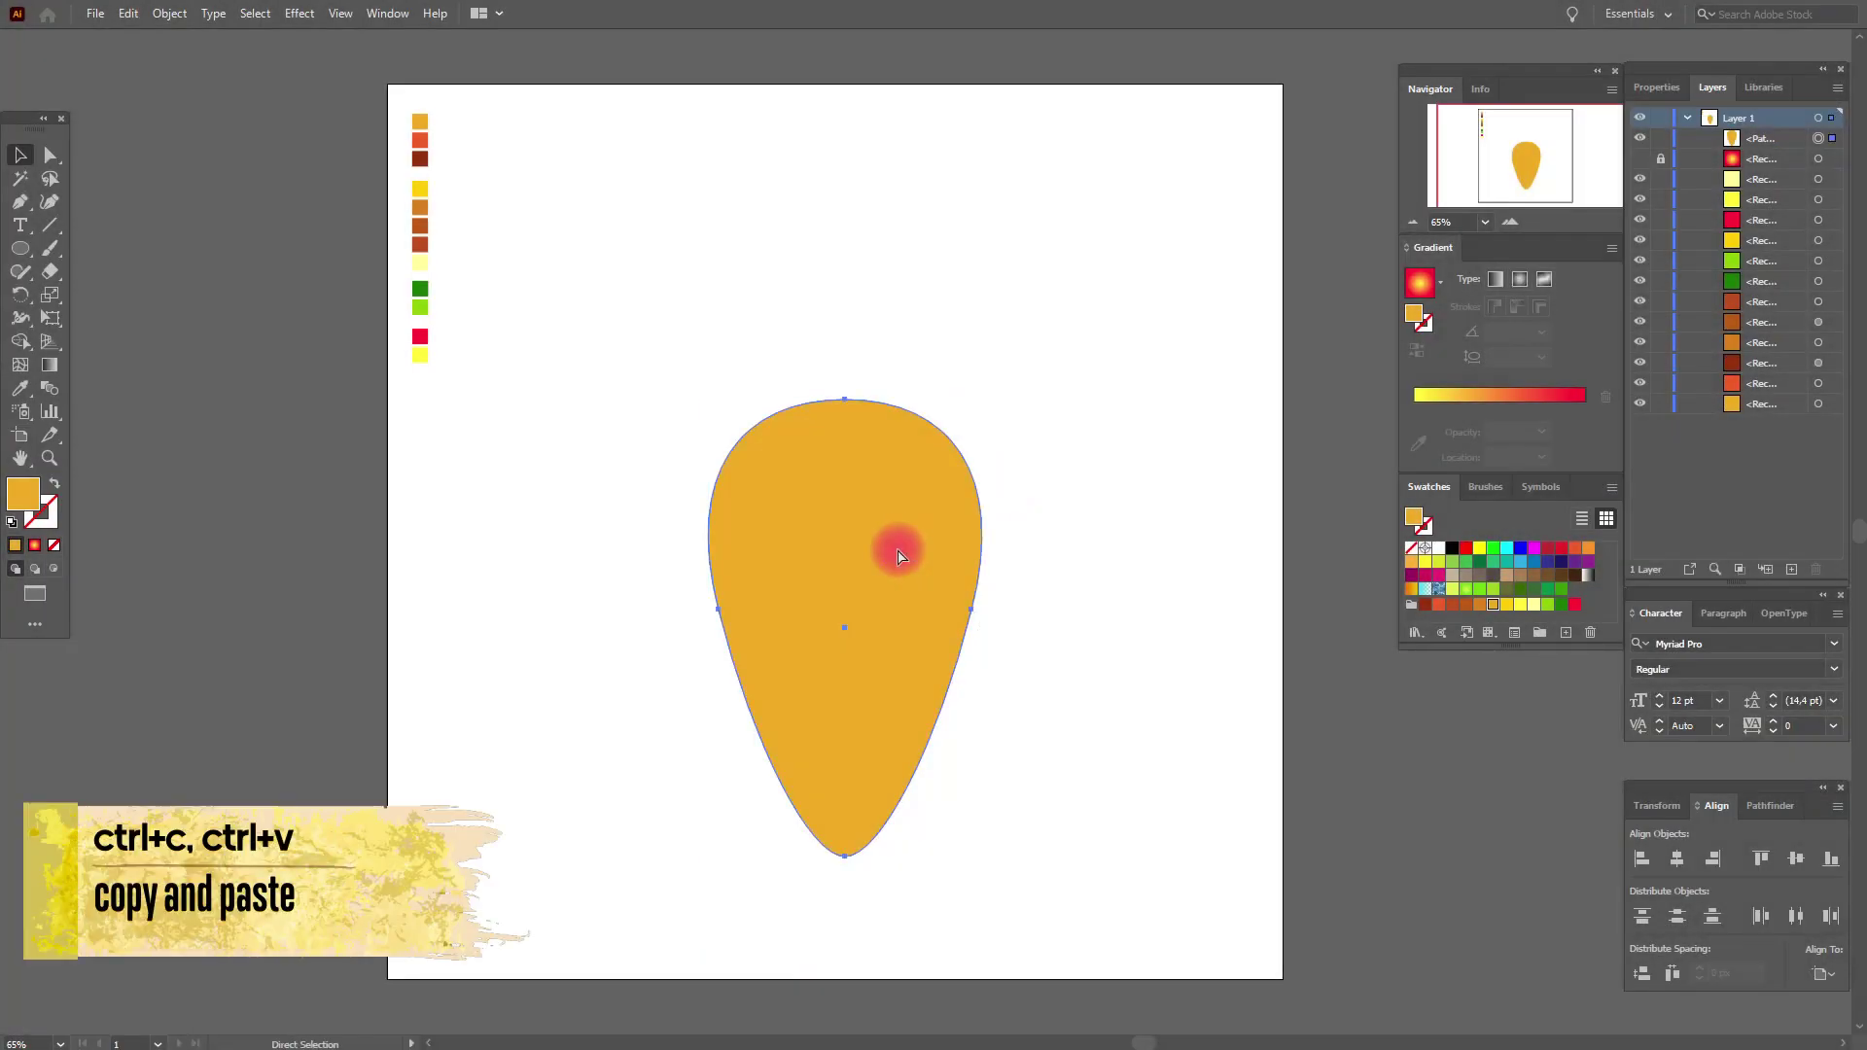
pyautogui.hotkey('ctrl', 'c')
pyautogui.hotkey('ctrl', 'v')
pyautogui.moveTo(950, 505); pyautogui.dragTo(250, 547)
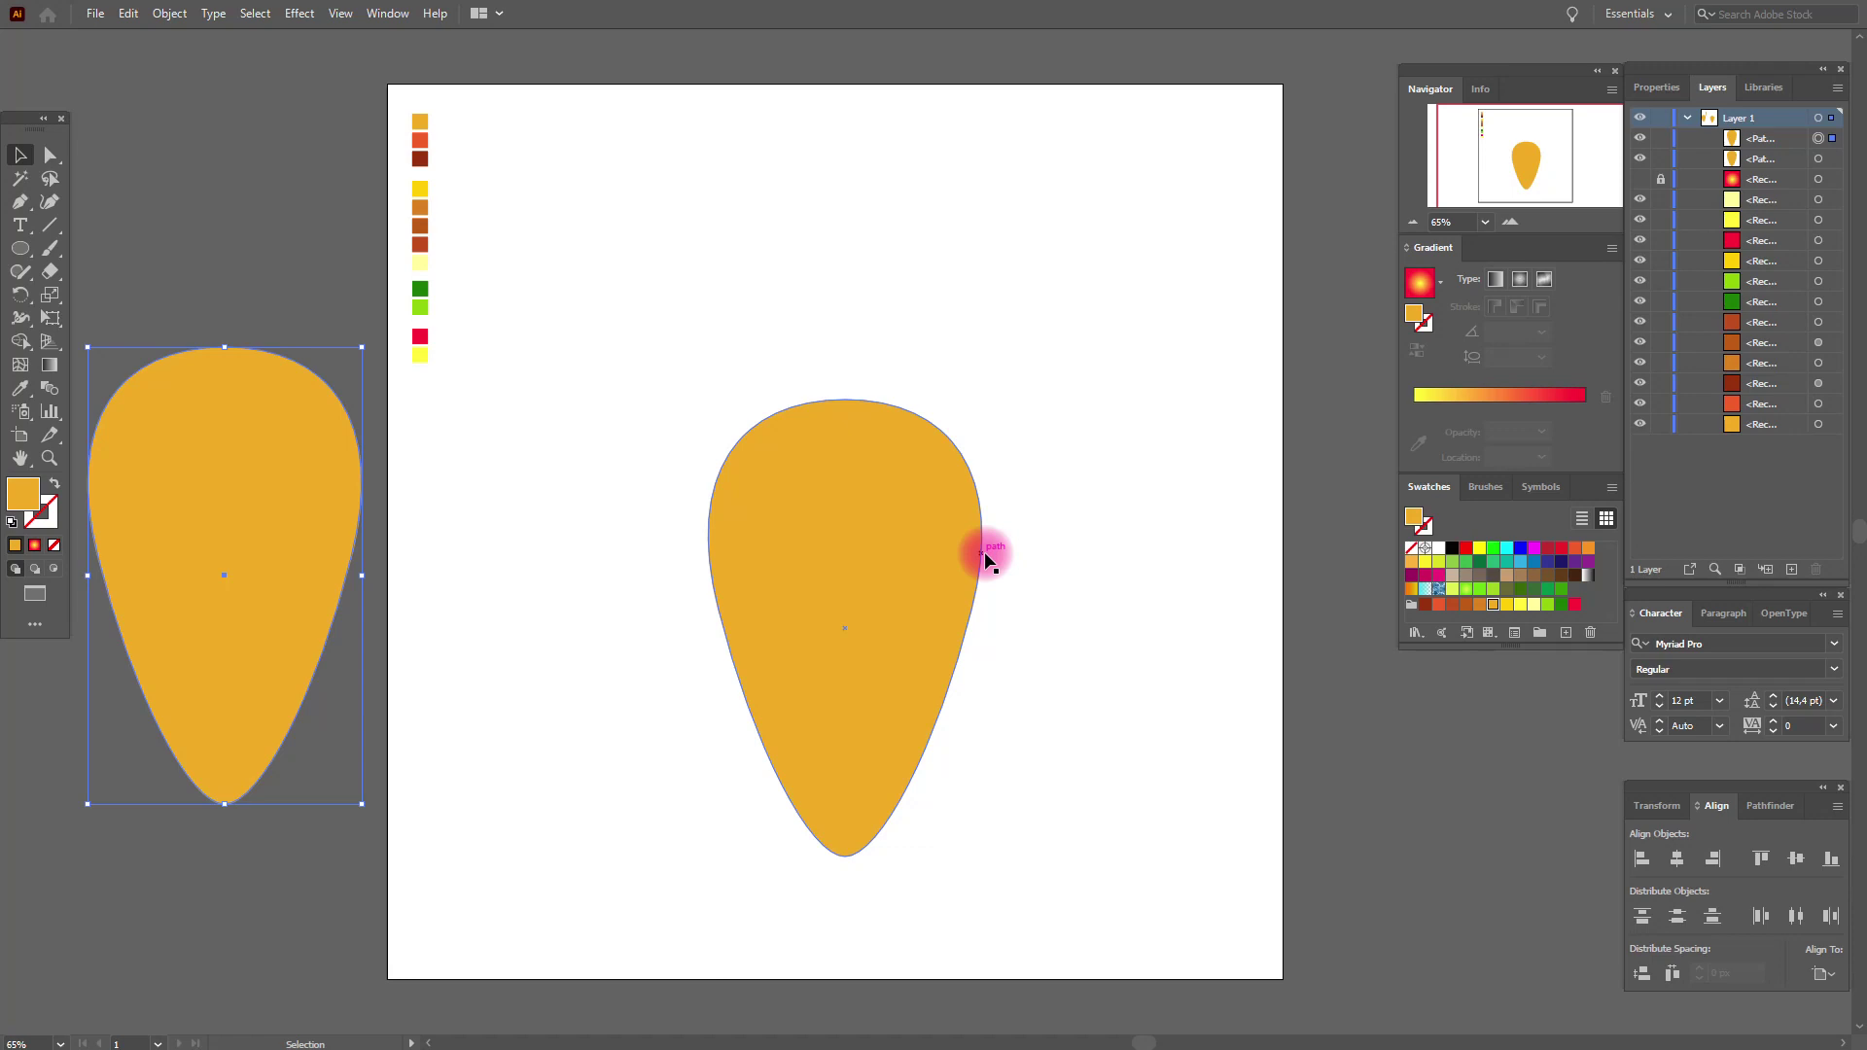
# Step: Convert the teardrop on the artboard to a gradient mesh with 4 rows, 4 columns and Flat appearance
pyautogui.click(956, 551)
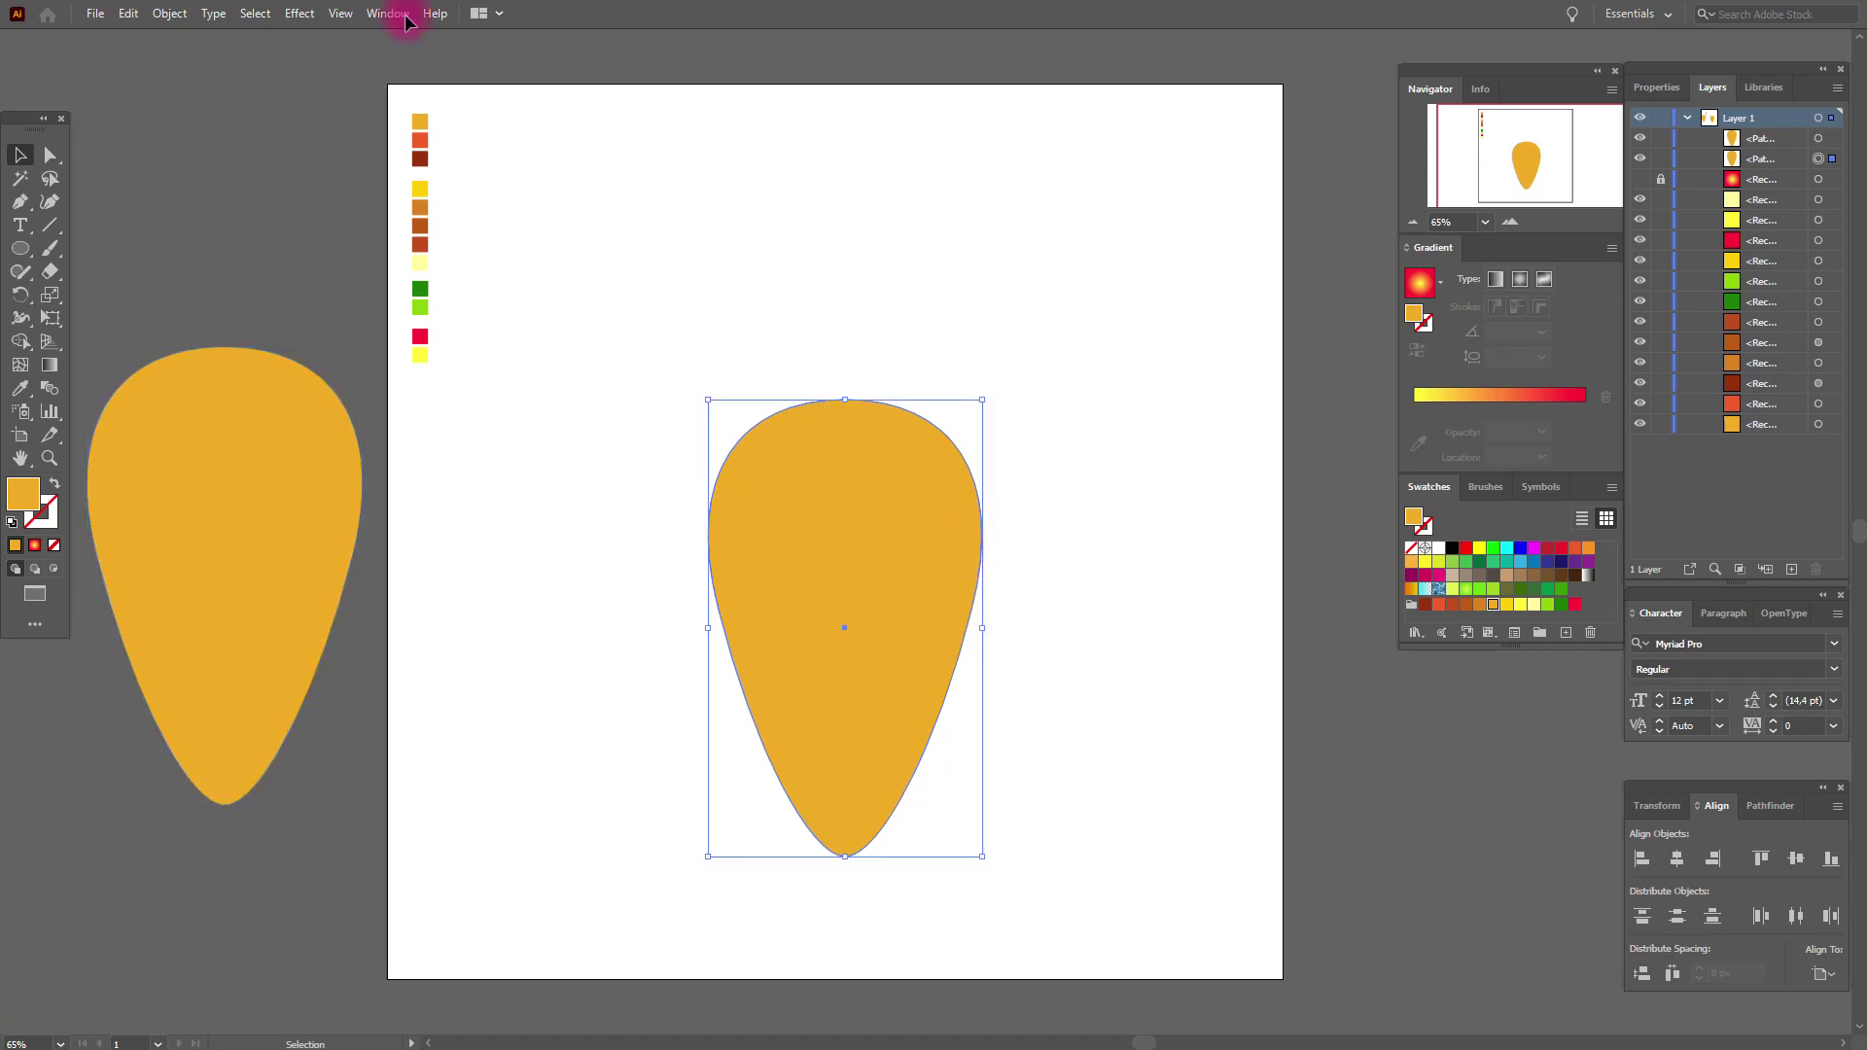
pyautogui.click(169, 12)
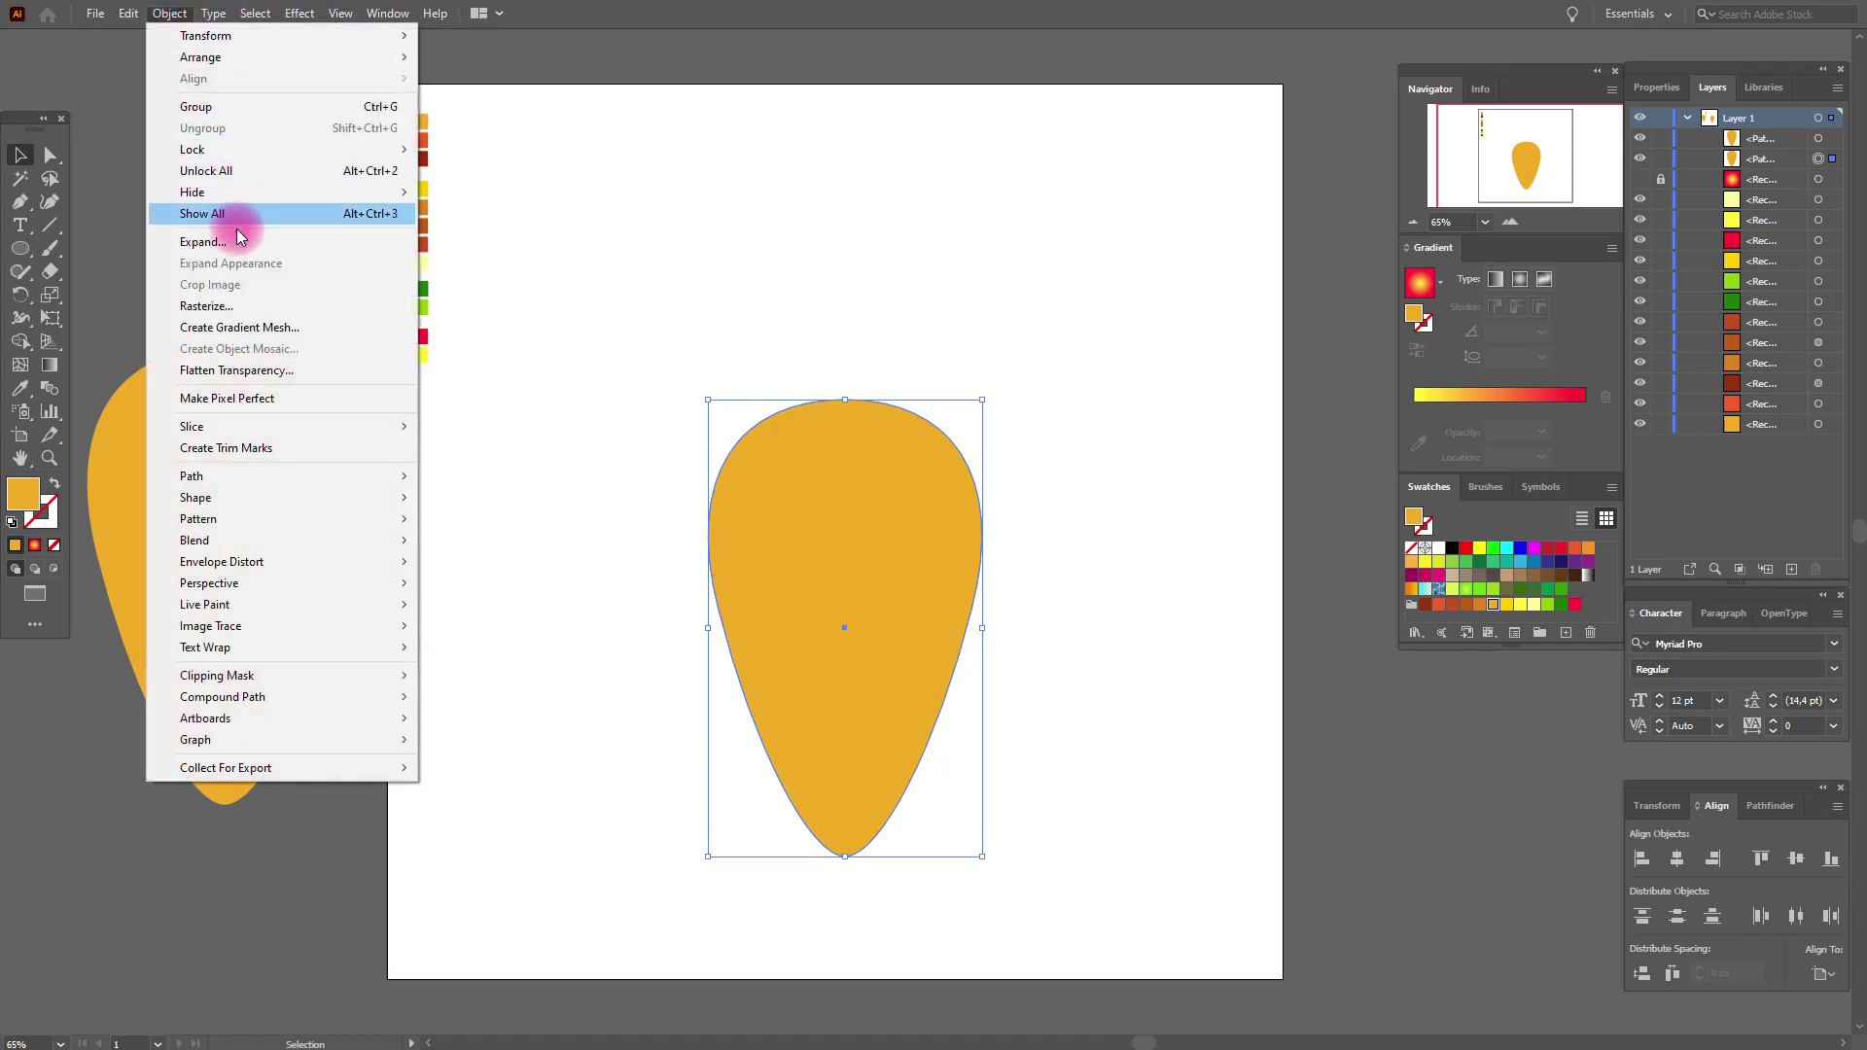
pyautogui.click(243, 328)
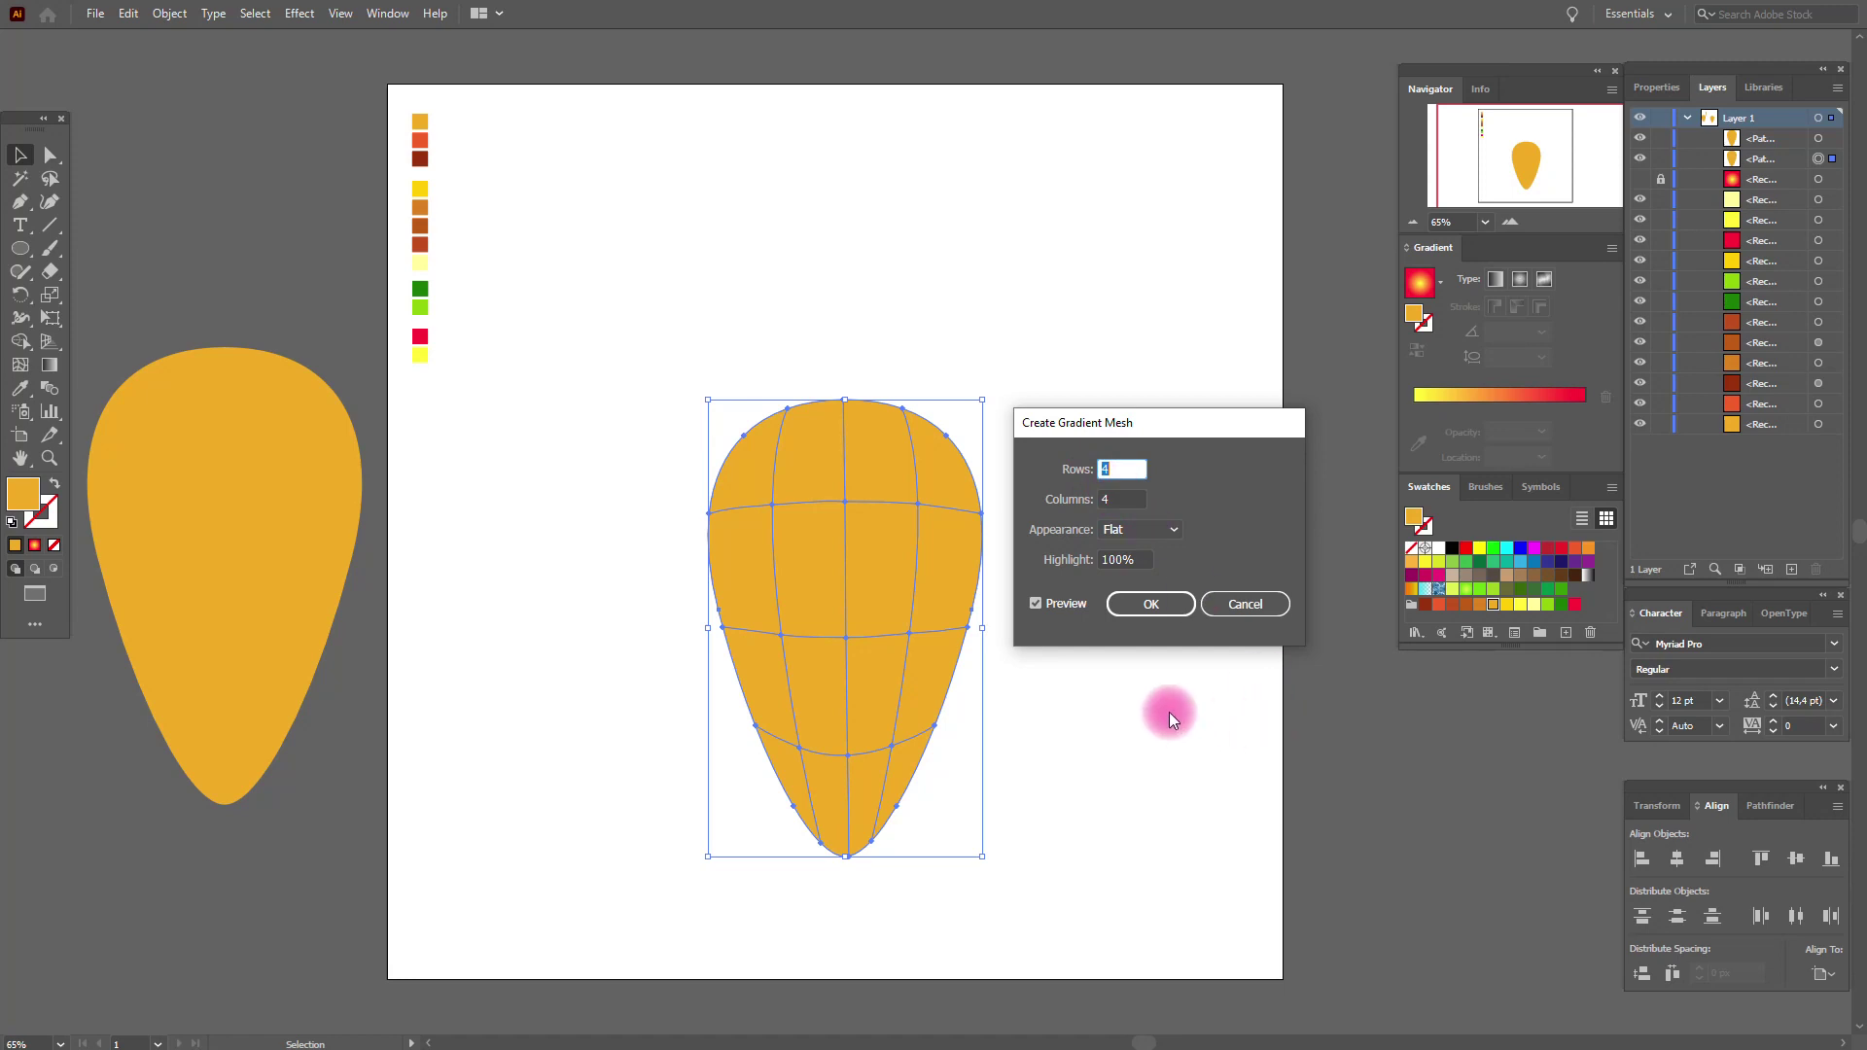
pyautogui.click(1164, 603)
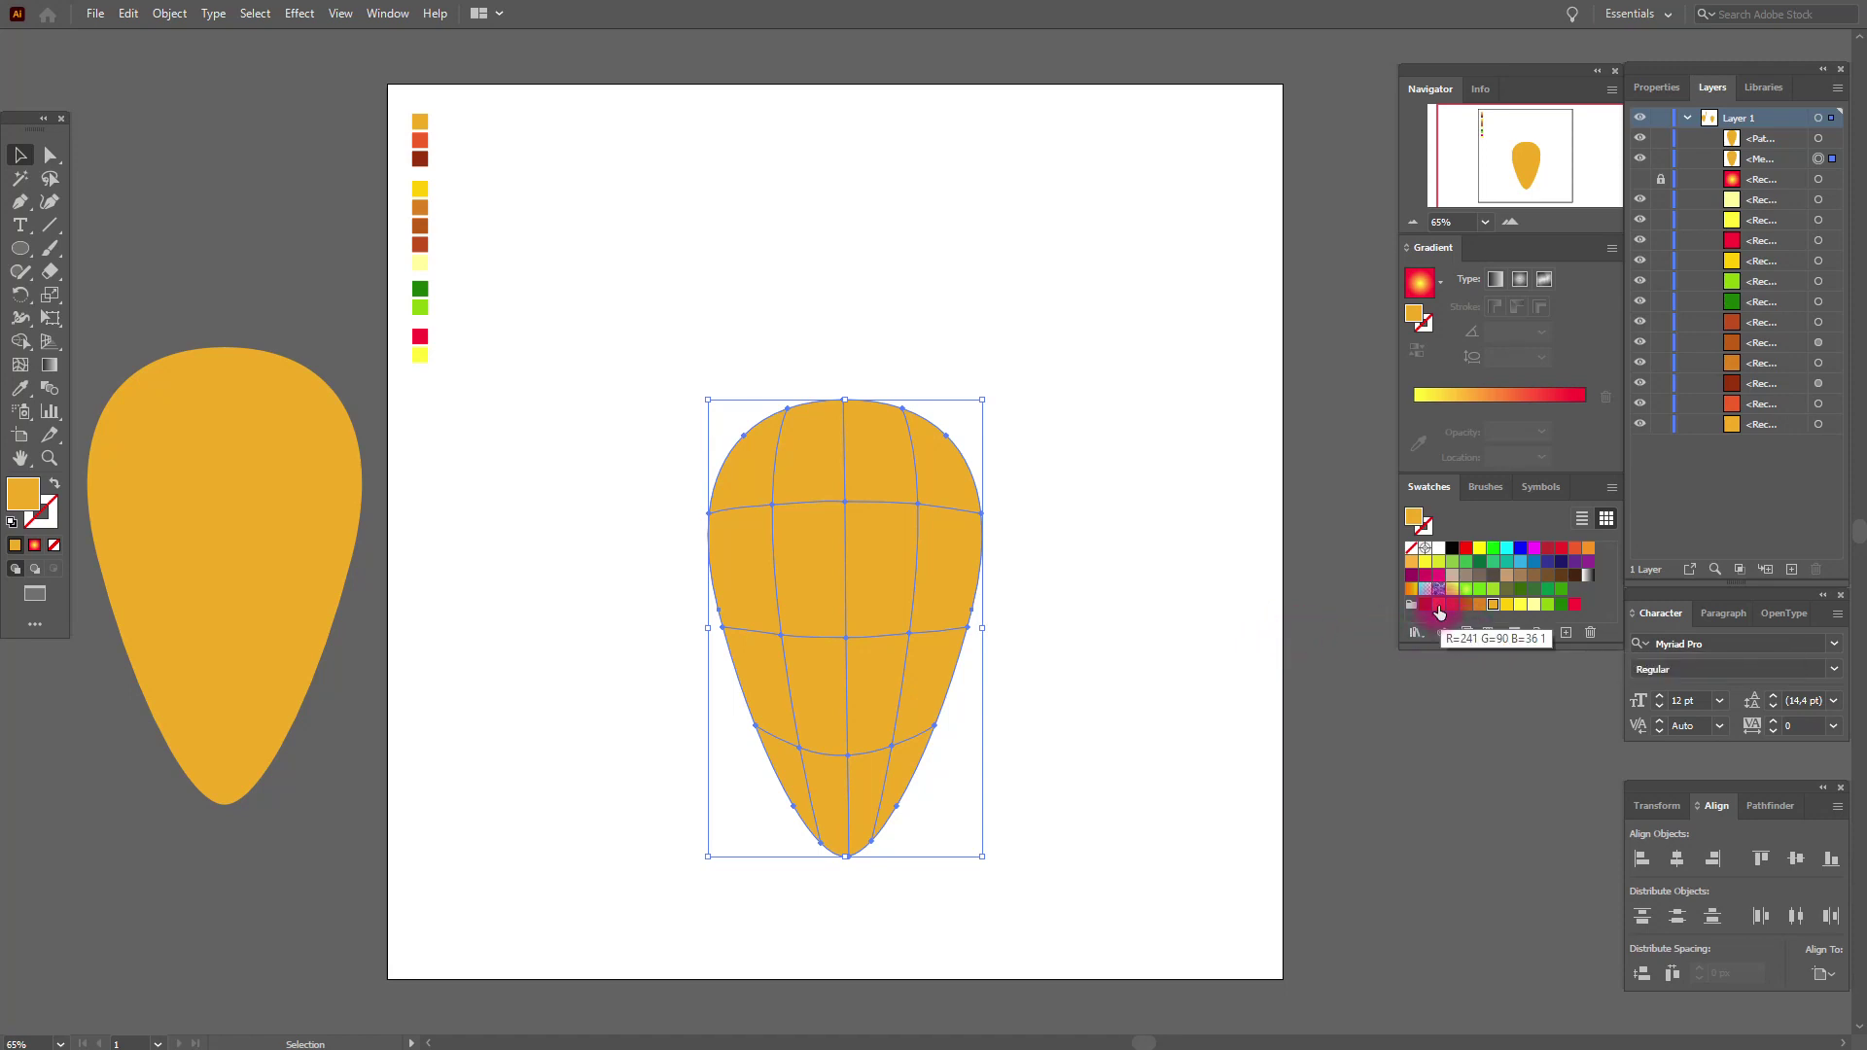
# Step: Colour the three mesh points along the teardrop's left edge with the orange-red swatch (R=241 G=90 B=36)
pyautogui.moveTo(1439, 610); pyautogui.dragTo(903, 562)
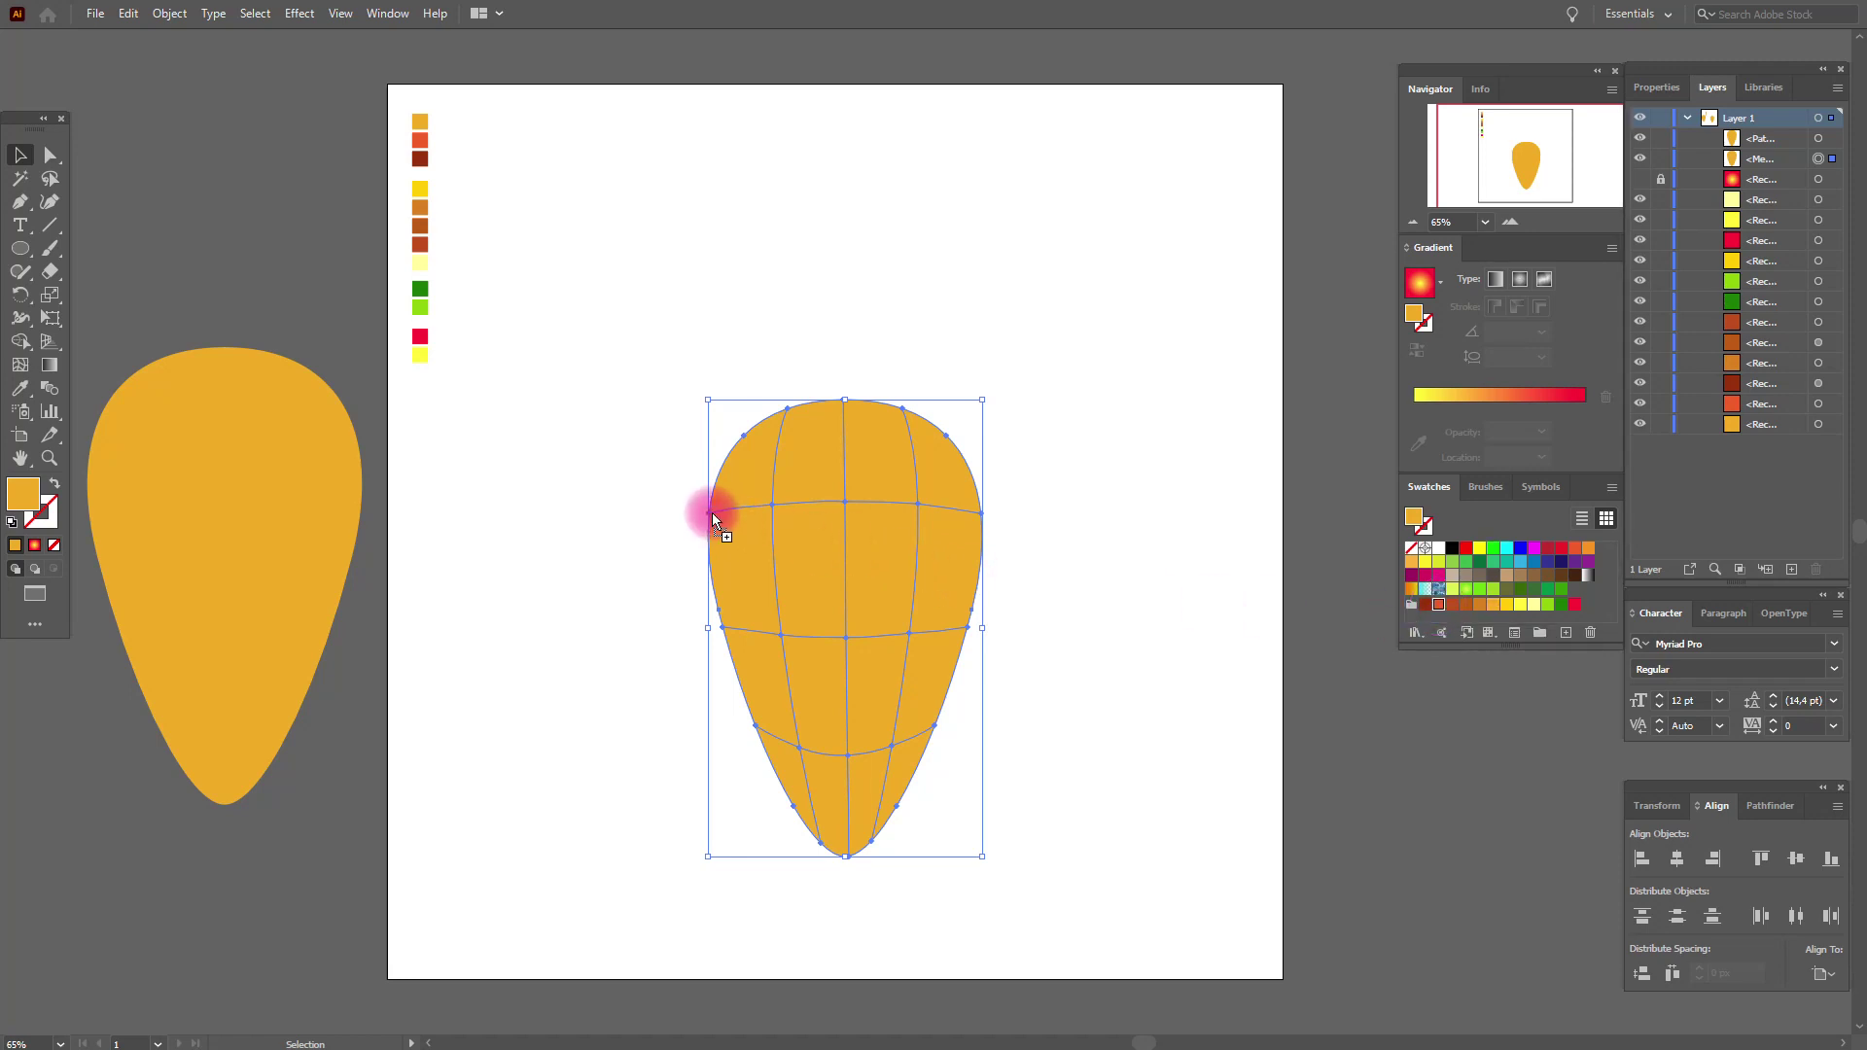
pyautogui.moveTo(712, 511); pyautogui.dragTo(709, 513)
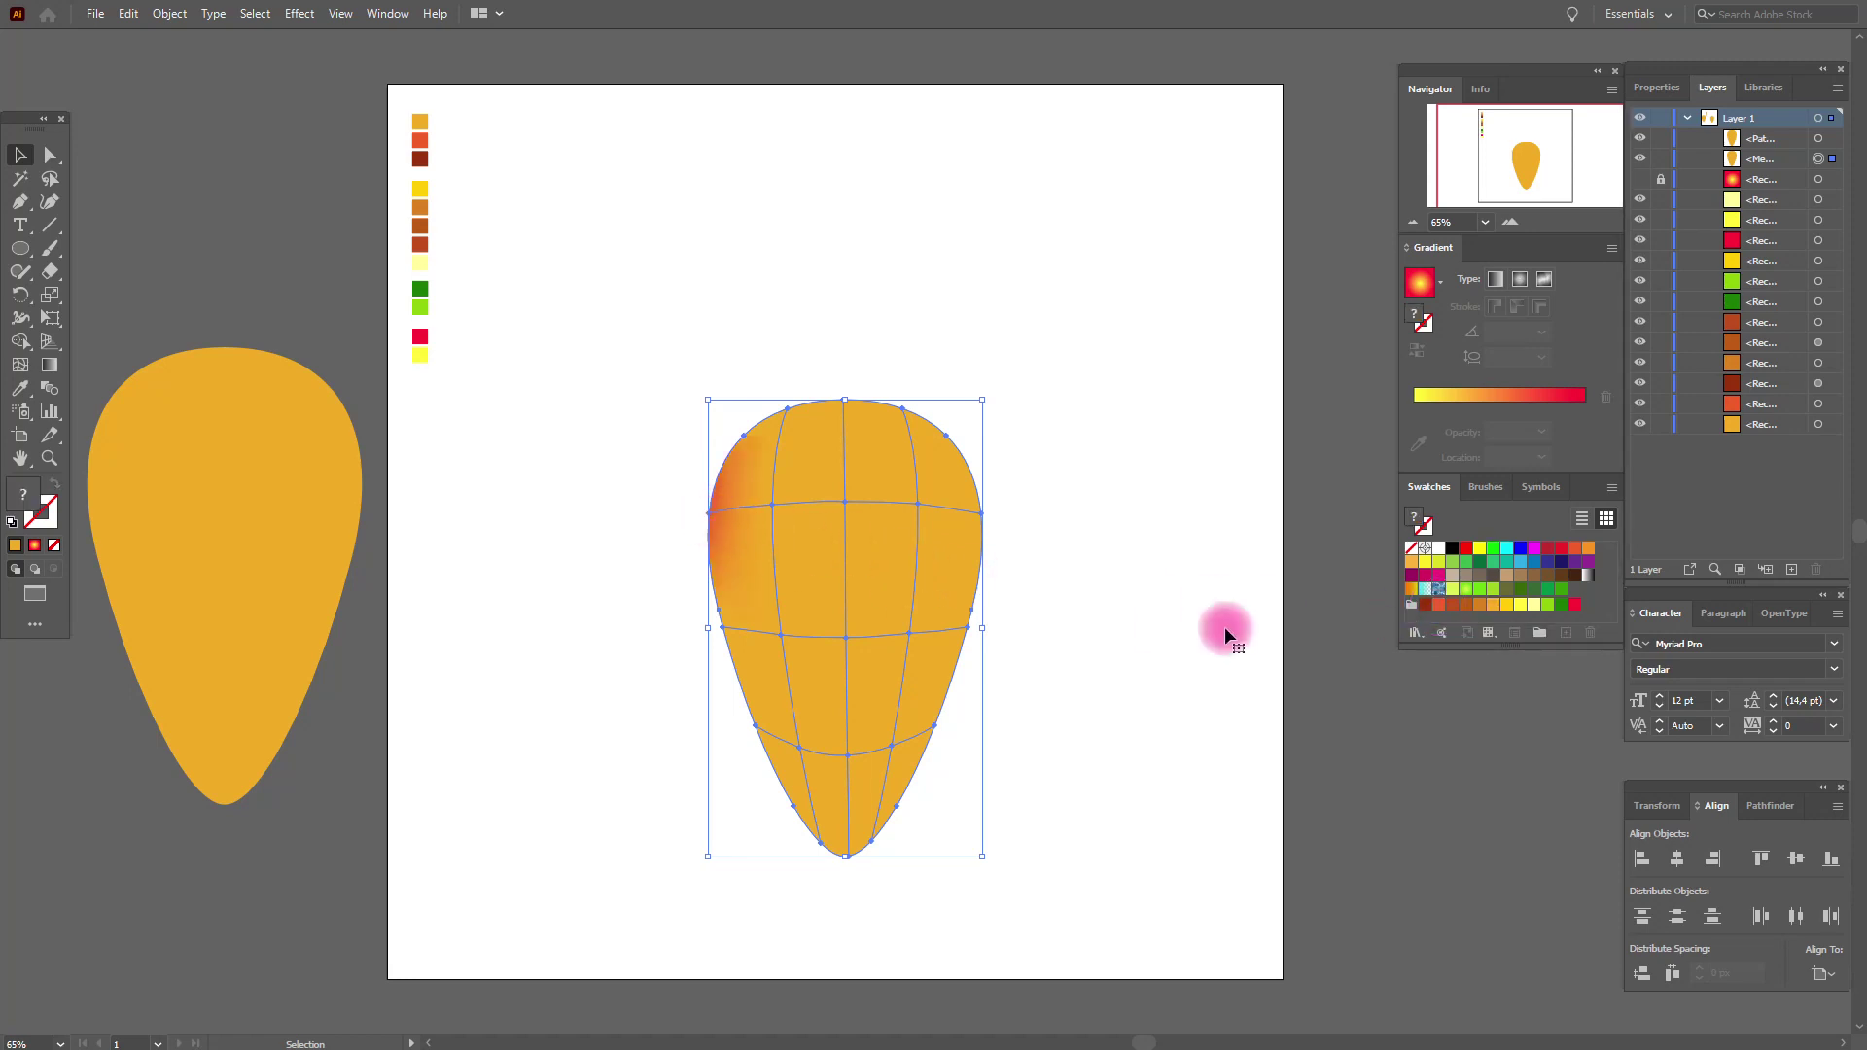
pyautogui.click(1439, 604)
pyautogui.moveTo(1439, 605); pyautogui.dragTo(722, 631)
pyautogui.moveTo(1437, 605); pyautogui.dragTo(750, 738)
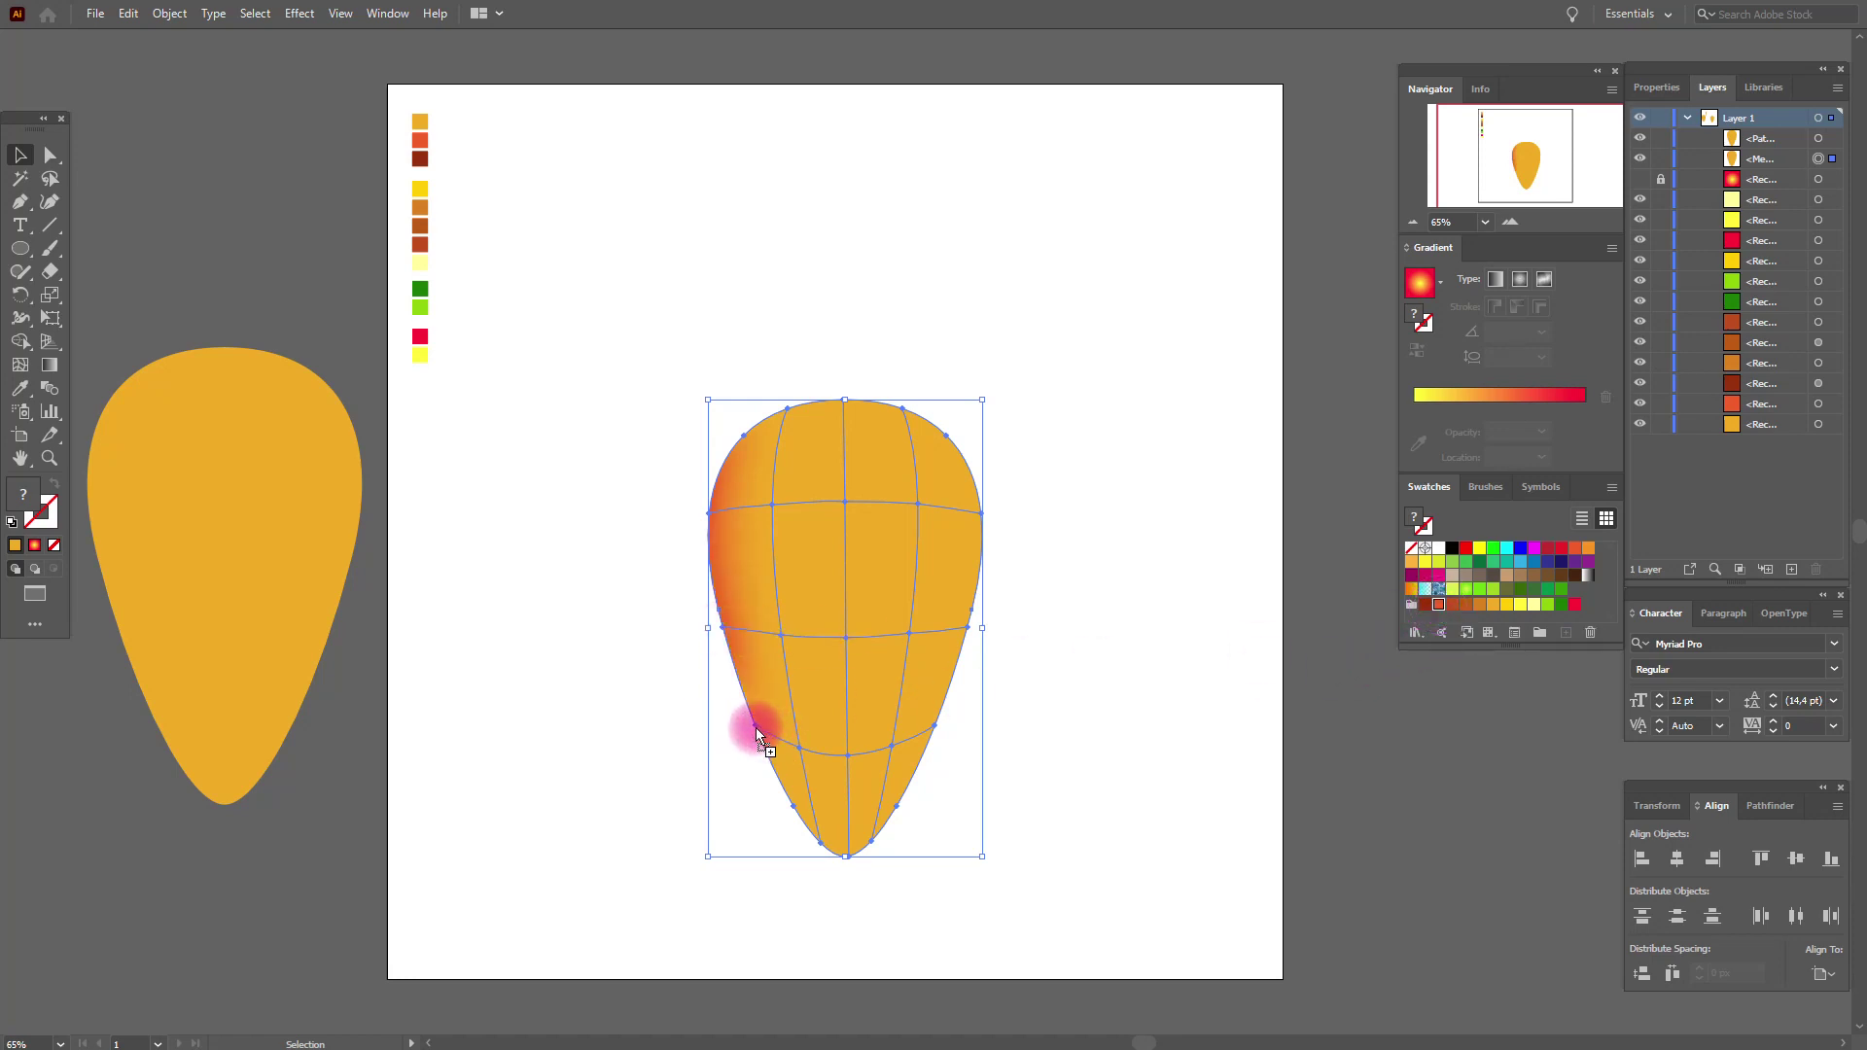
pyautogui.moveTo(755, 727); pyautogui.dragTo(756, 727)
# Step: Add a mesh row near the teardrop's lower tip and colour its left edge point orange-red
pyautogui.click(19, 365)
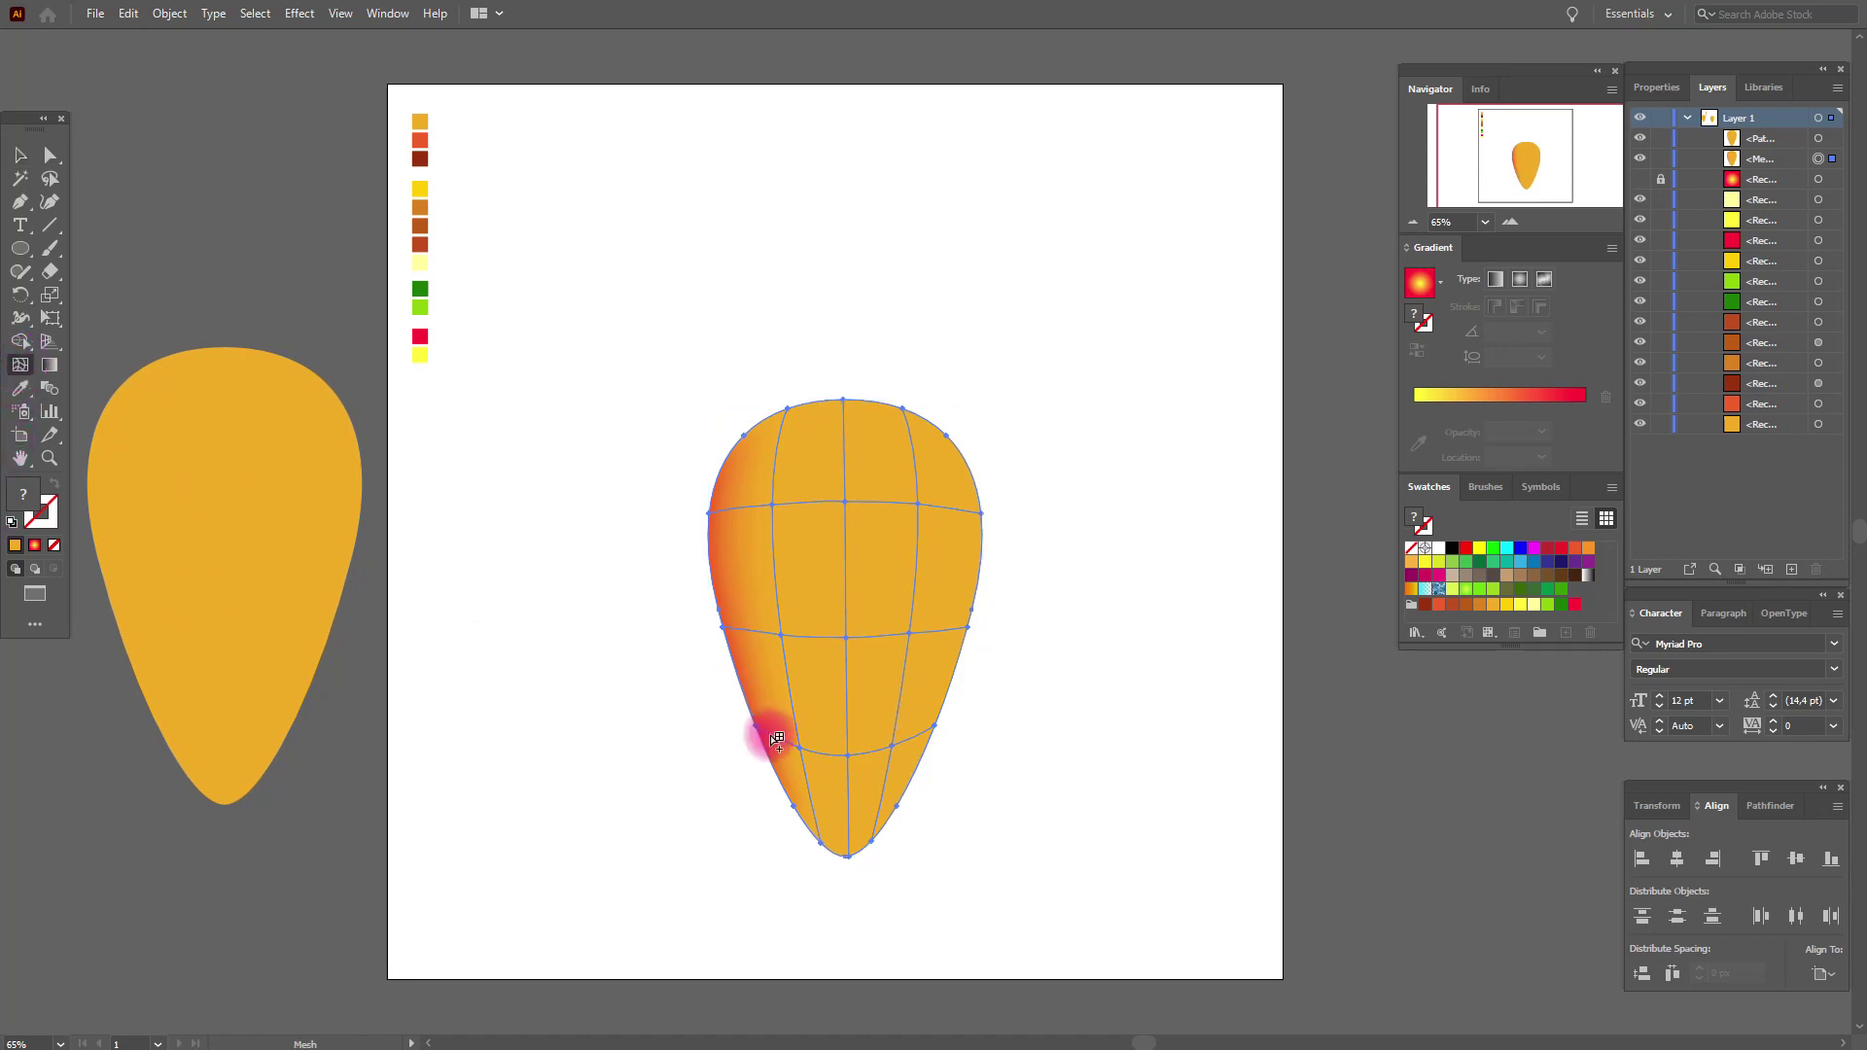
pyautogui.click(819, 810)
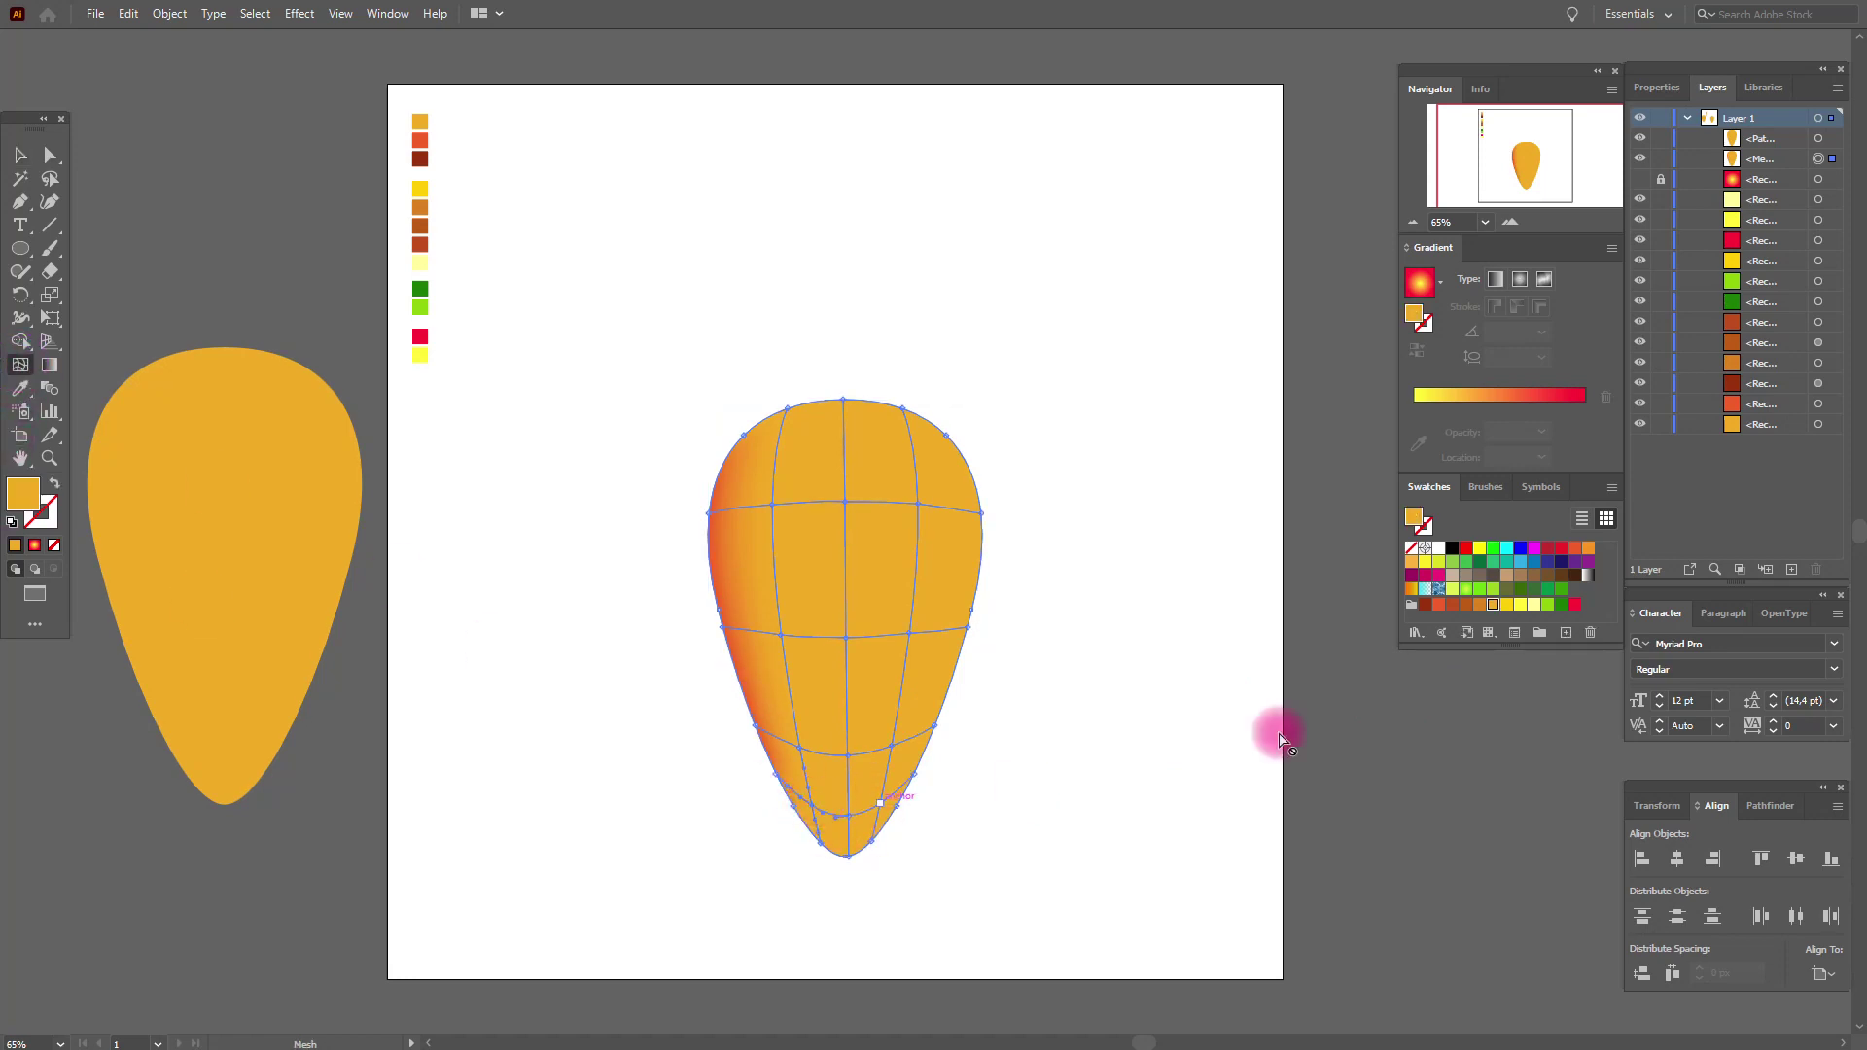
pyautogui.moveTo(1445, 605); pyautogui.dragTo(774, 774)
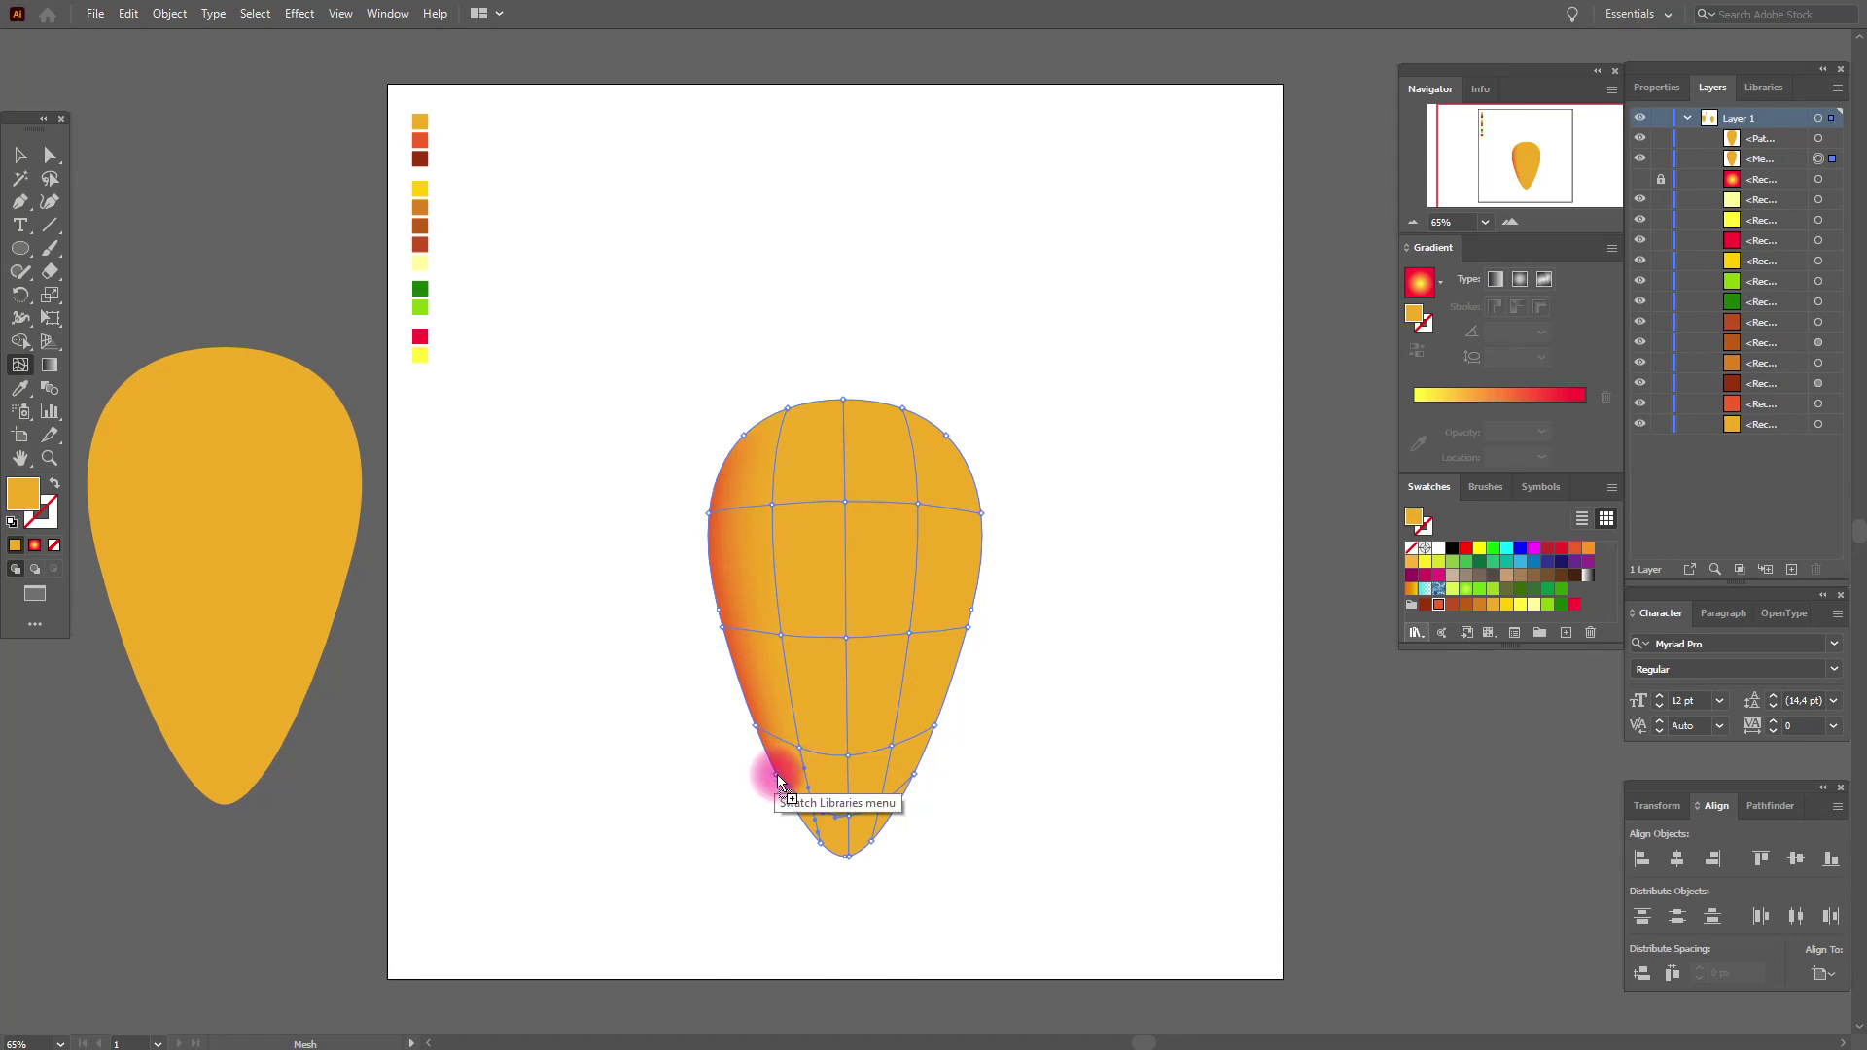
pyautogui.click(774, 772)
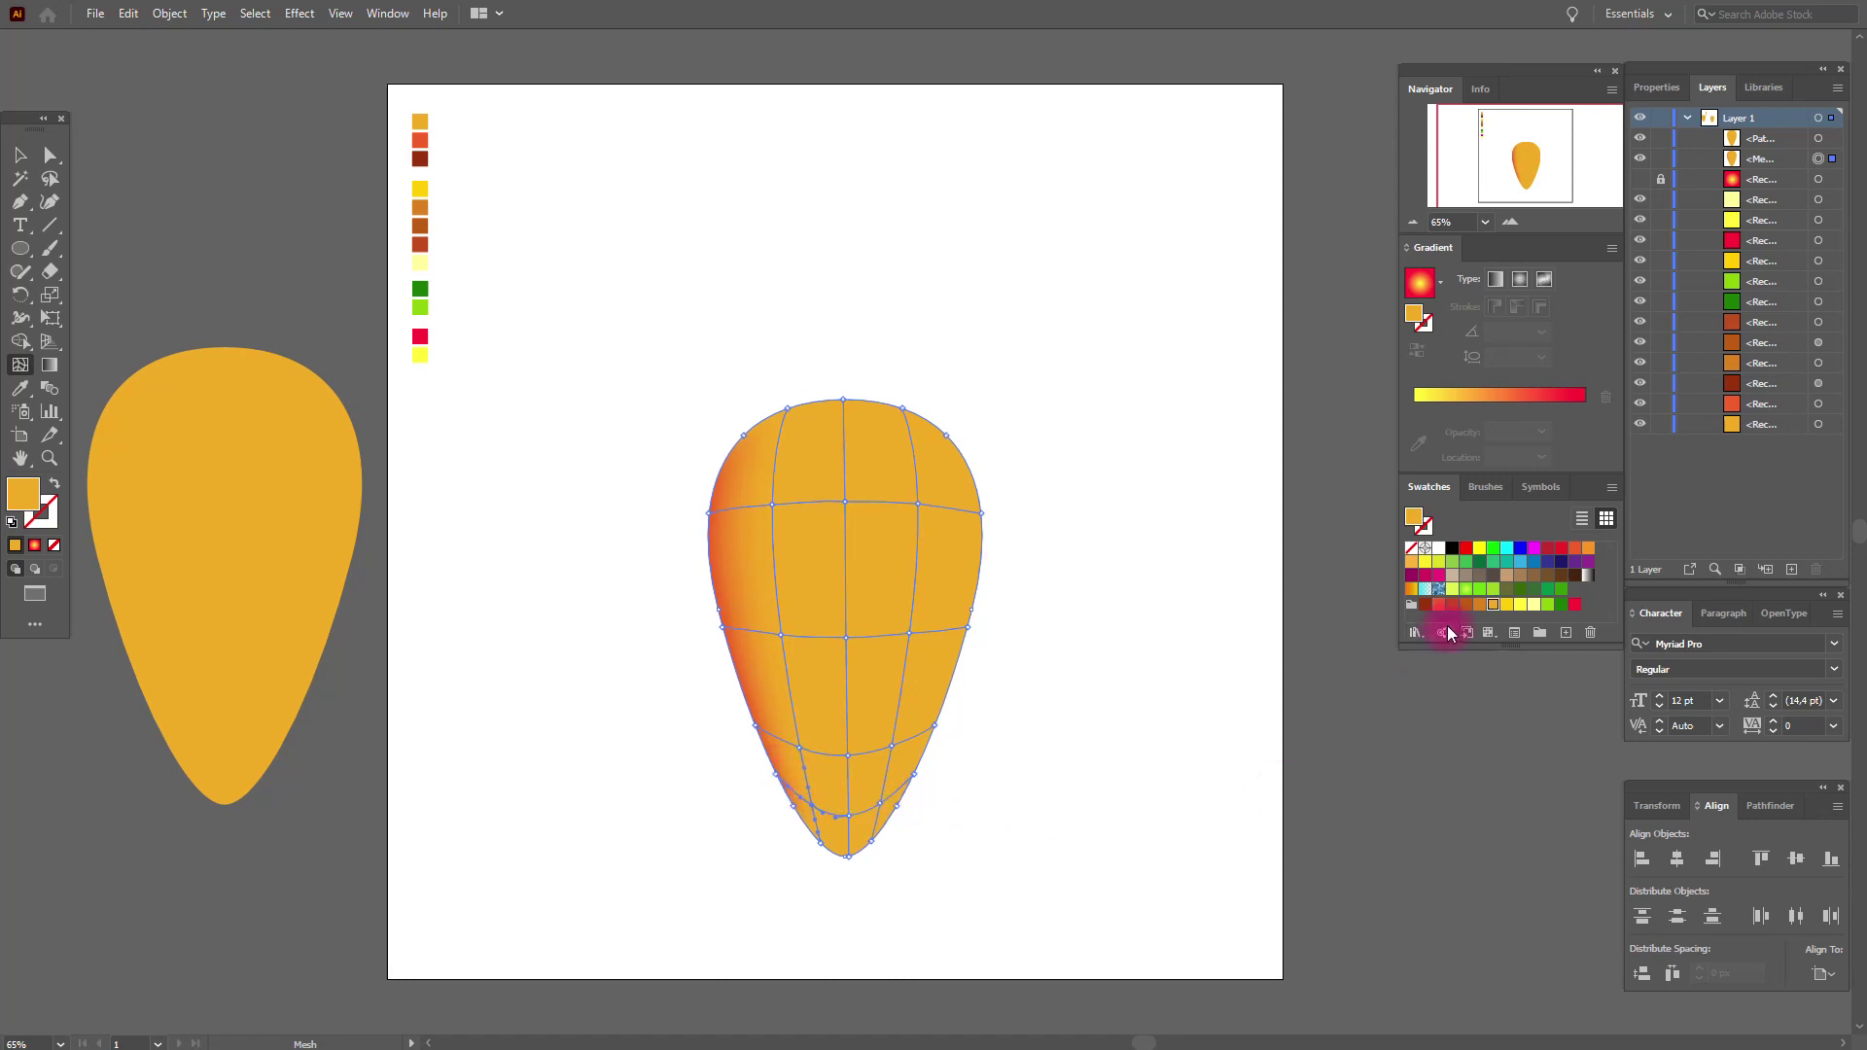
# Step: Colour the mesh point beside the lower tip and the four interior points of the right mesh column orange-red (R=241 G=90 B=36)
pyautogui.moveTo(1443, 604); pyautogui.dragTo(822, 849)
pyautogui.moveTo(1441, 605); pyautogui.dragTo(914, 510)
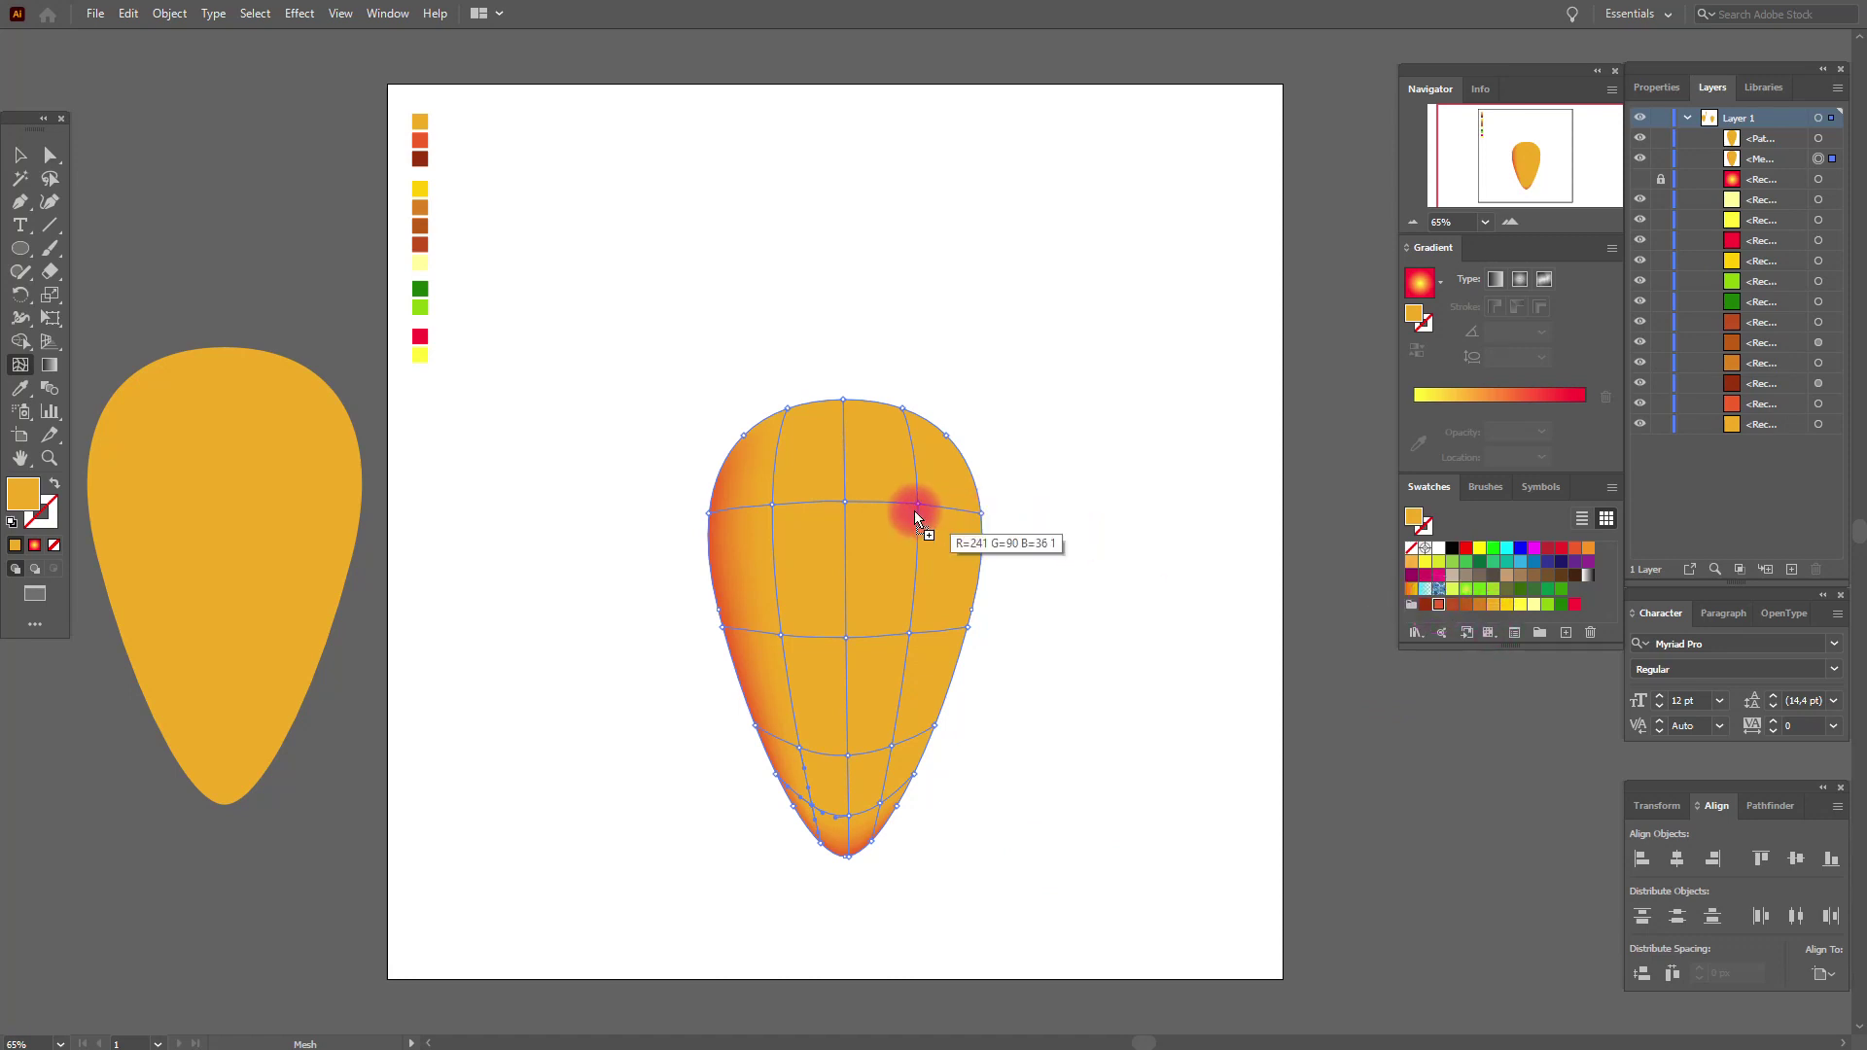
pyautogui.moveTo(919, 506); pyautogui.dragTo(919, 506)
pyautogui.moveTo(1443, 605); pyautogui.dragTo(907, 633)
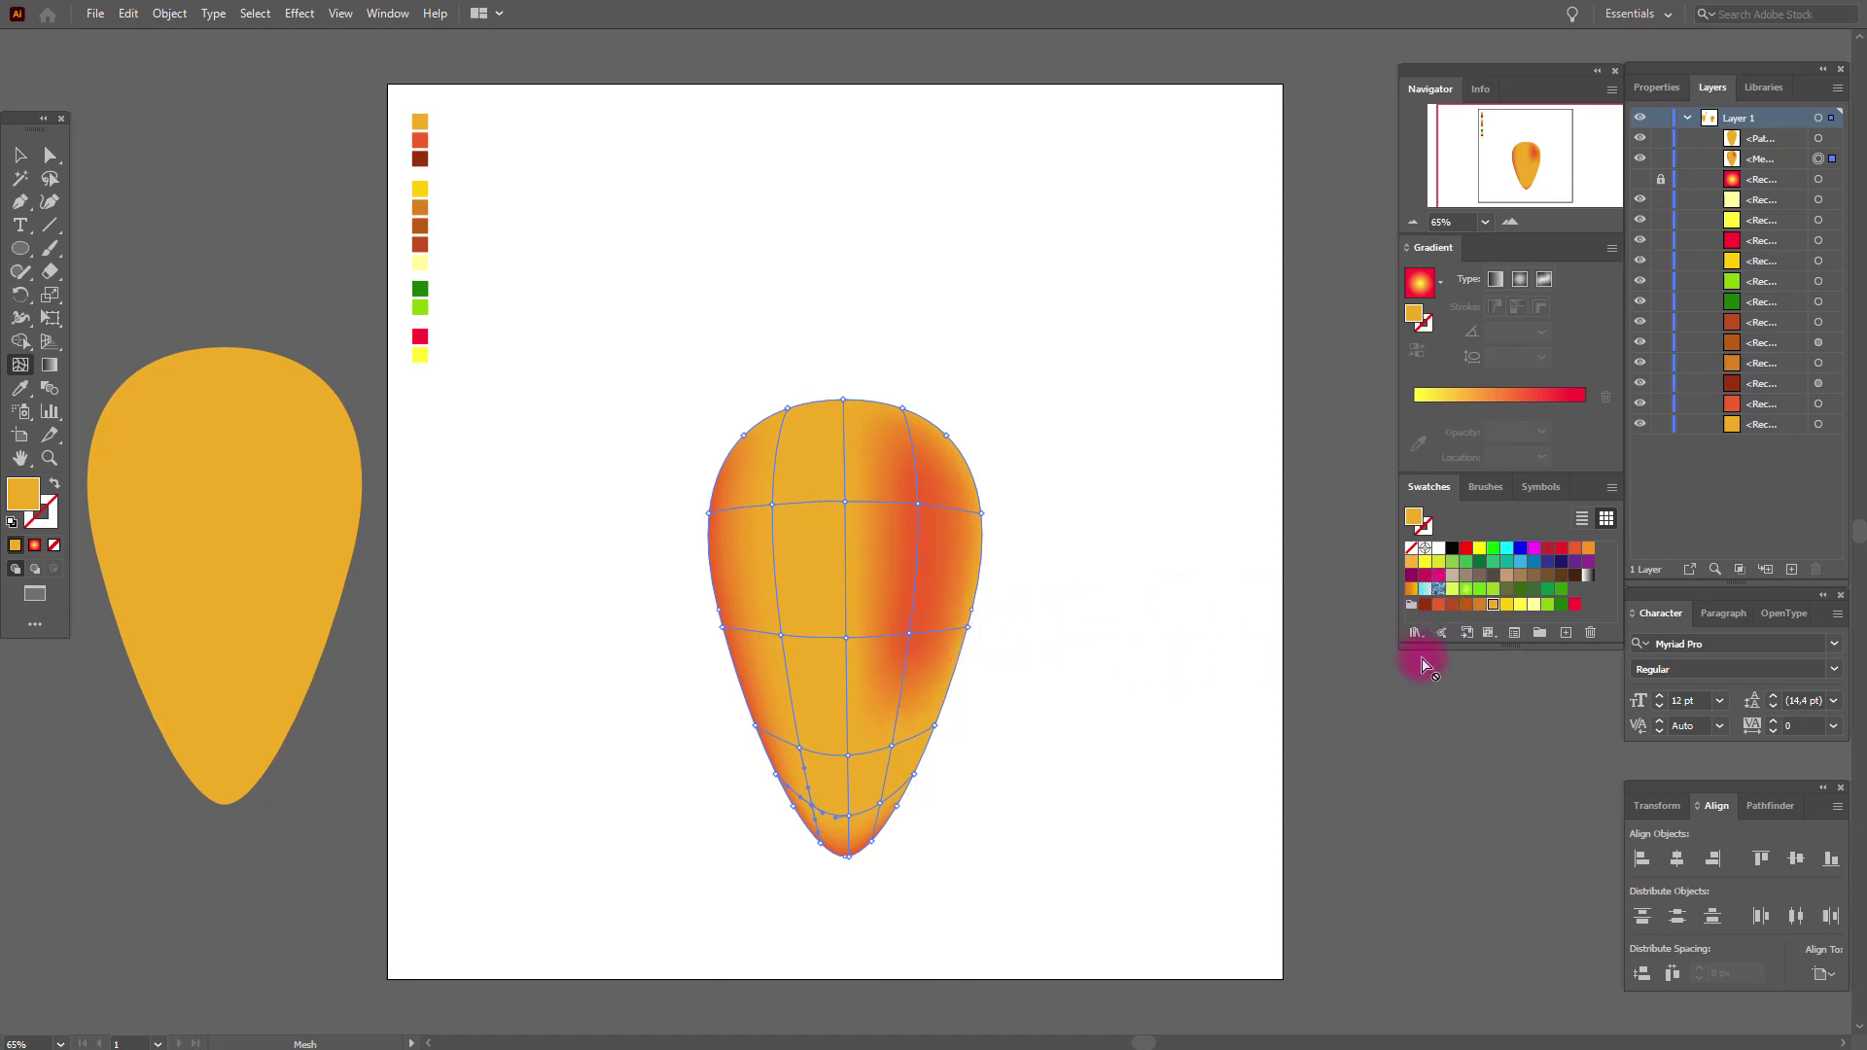
pyautogui.moveTo(1443, 604); pyautogui.dragTo(895, 745)
pyautogui.moveTo(1442, 605); pyautogui.dragTo(879, 804)
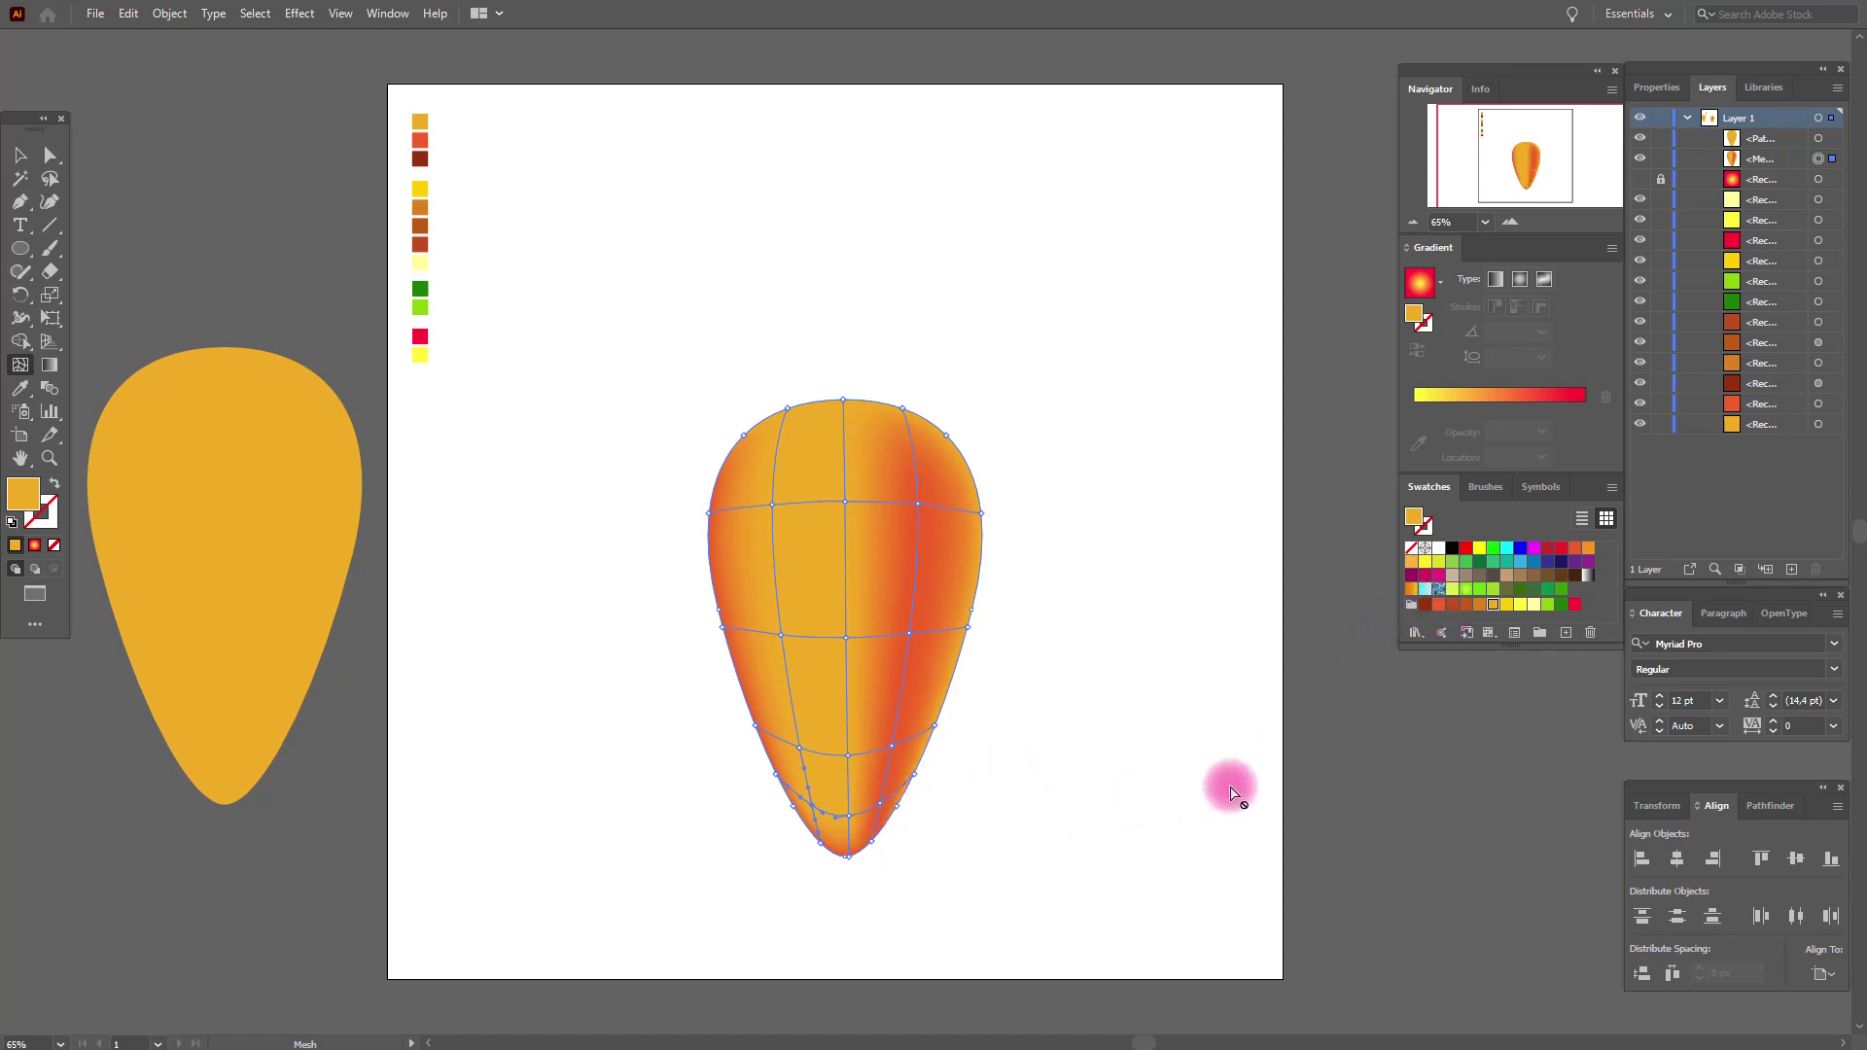
# Step: Colour the mesh points along the teardrop's right edge with the dark red-brown swatch (R=150 G=45 B=8)
pyautogui.moveTo(1425, 604); pyautogui.dragTo(982, 511)
pyautogui.moveTo(1437, 605); pyautogui.dragTo(967, 628)
pyautogui.moveTo(1425, 604); pyautogui.dragTo(966, 625)
pyautogui.moveTo(1492, 604); pyautogui.dragTo(937, 729)
pyautogui.moveTo(1428, 605); pyautogui.dragTo(914, 774)
pyautogui.moveTo(1528, 642); pyautogui.dragTo(953, 441)
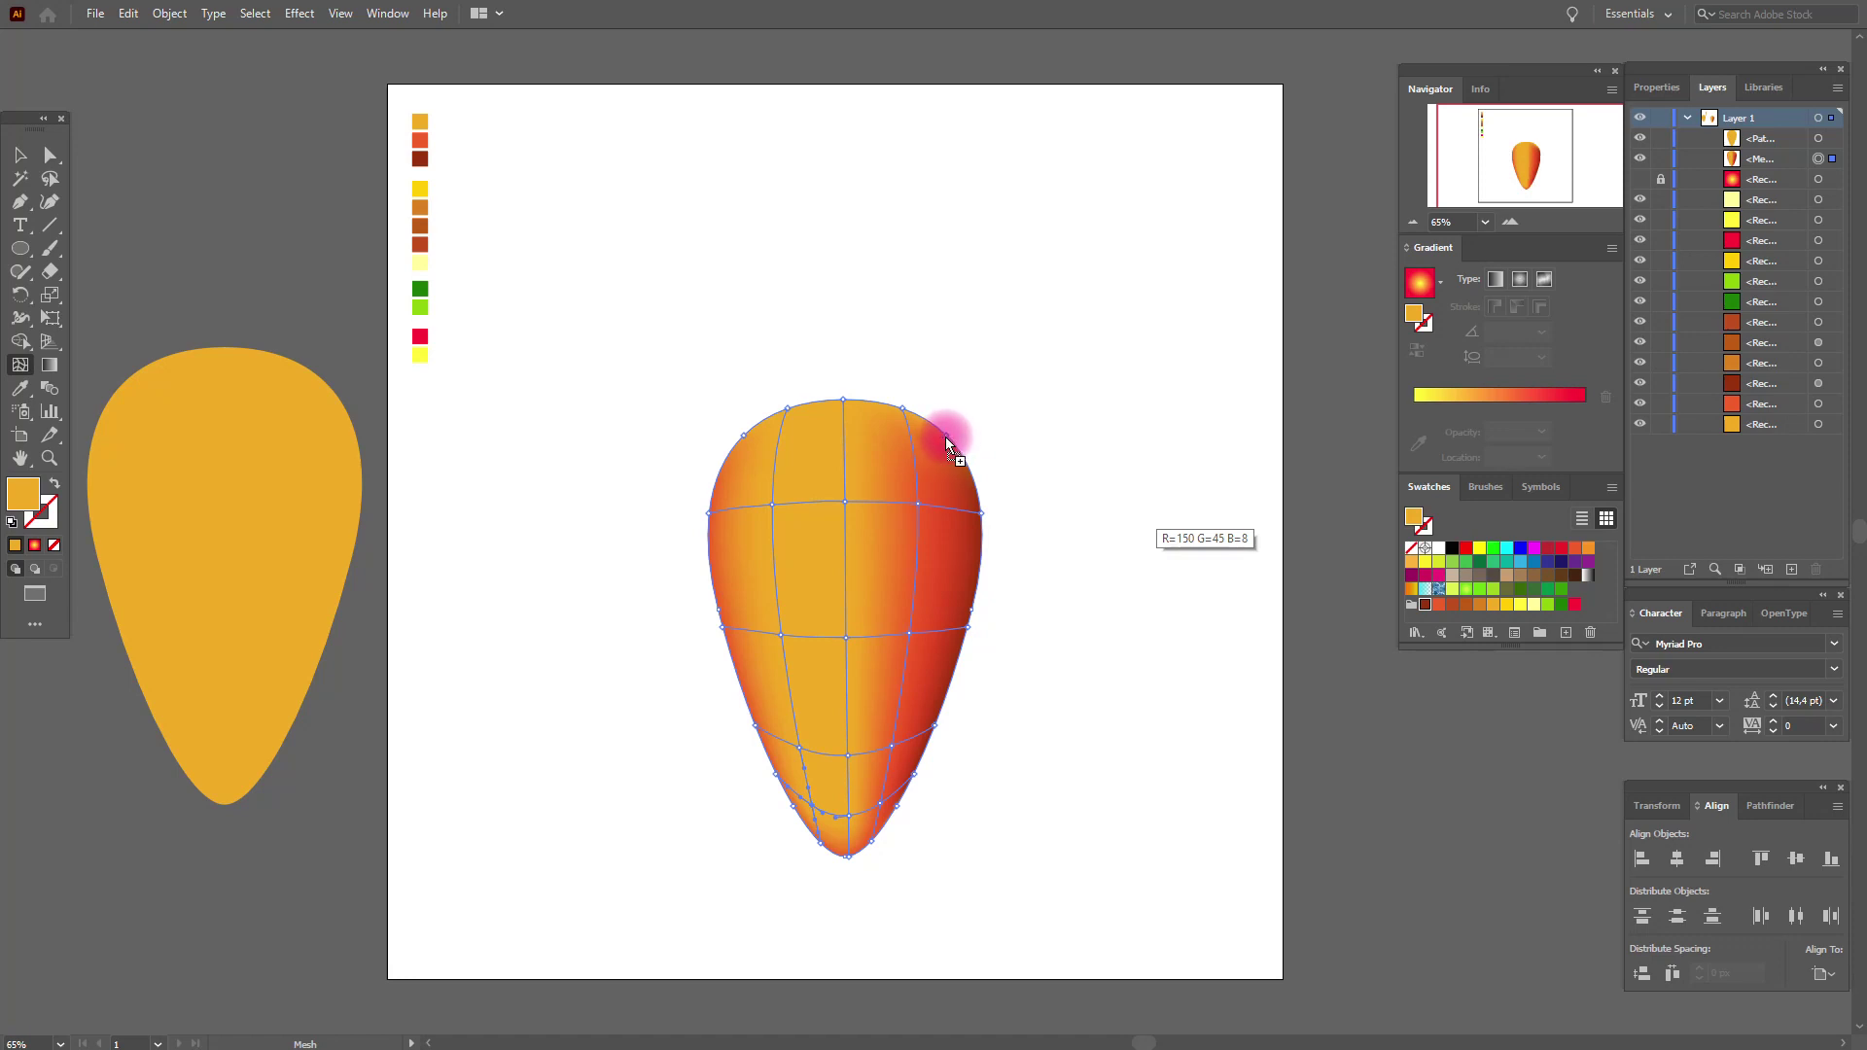
pyautogui.moveTo(947, 436); pyautogui.dragTo(947, 436)
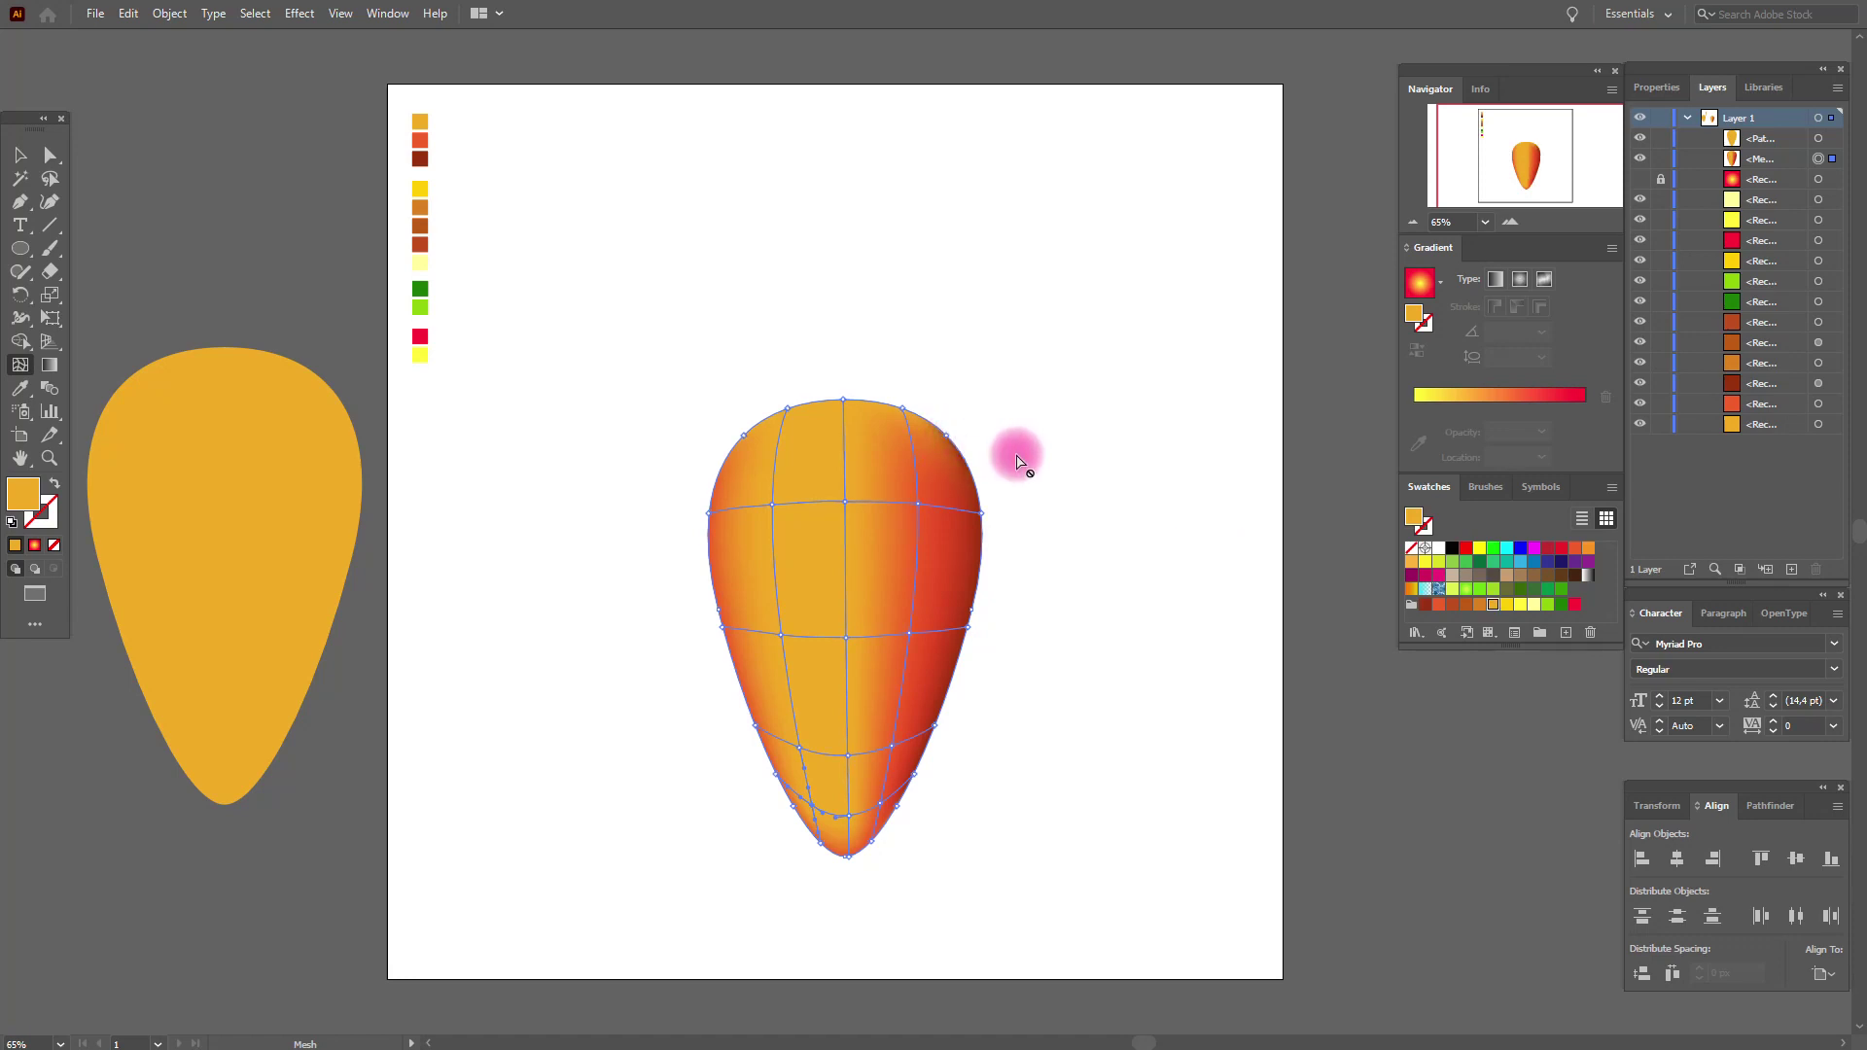
# Step: Colour the upper-left mesh point on the teardrop's top edge with the orange-red swatch
pyautogui.click(19, 155)
pyautogui.click(751, 280)
pyautogui.click(878, 436)
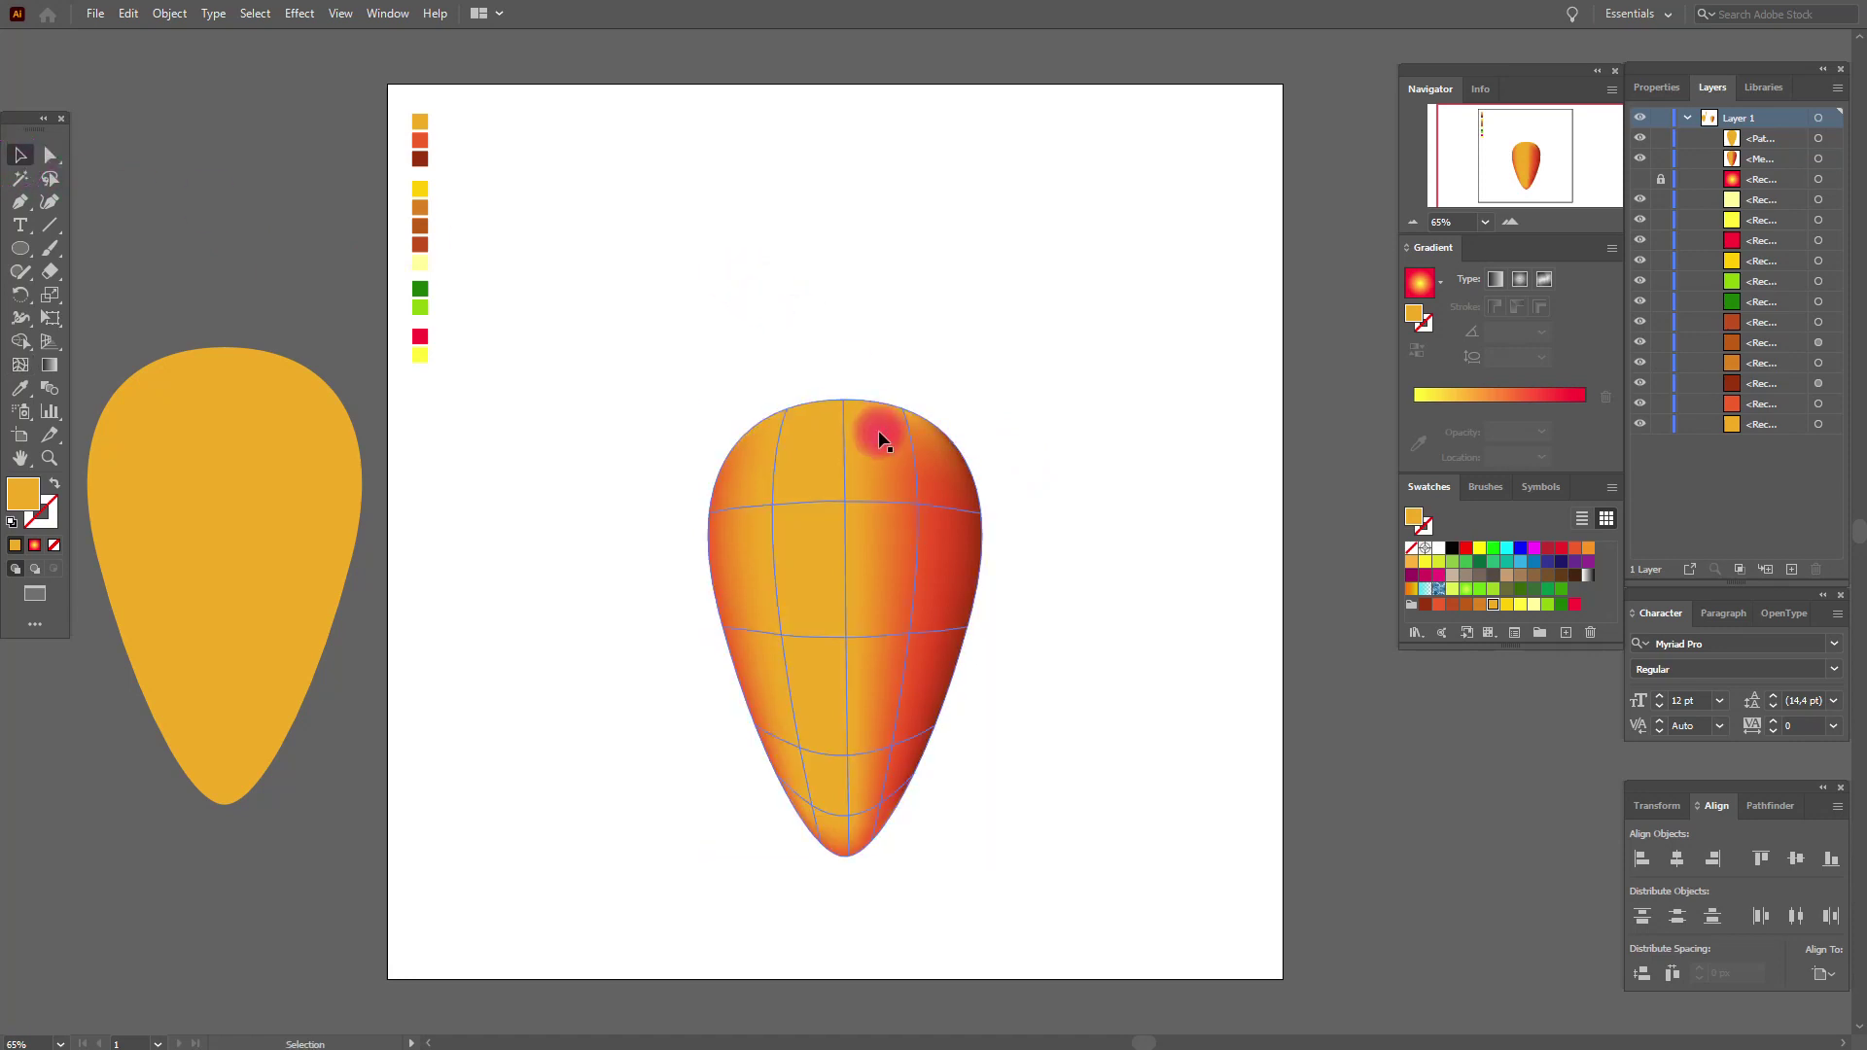
pyautogui.click(1435, 611)
pyautogui.moveTo(1440, 607); pyautogui.dragTo(785, 409)
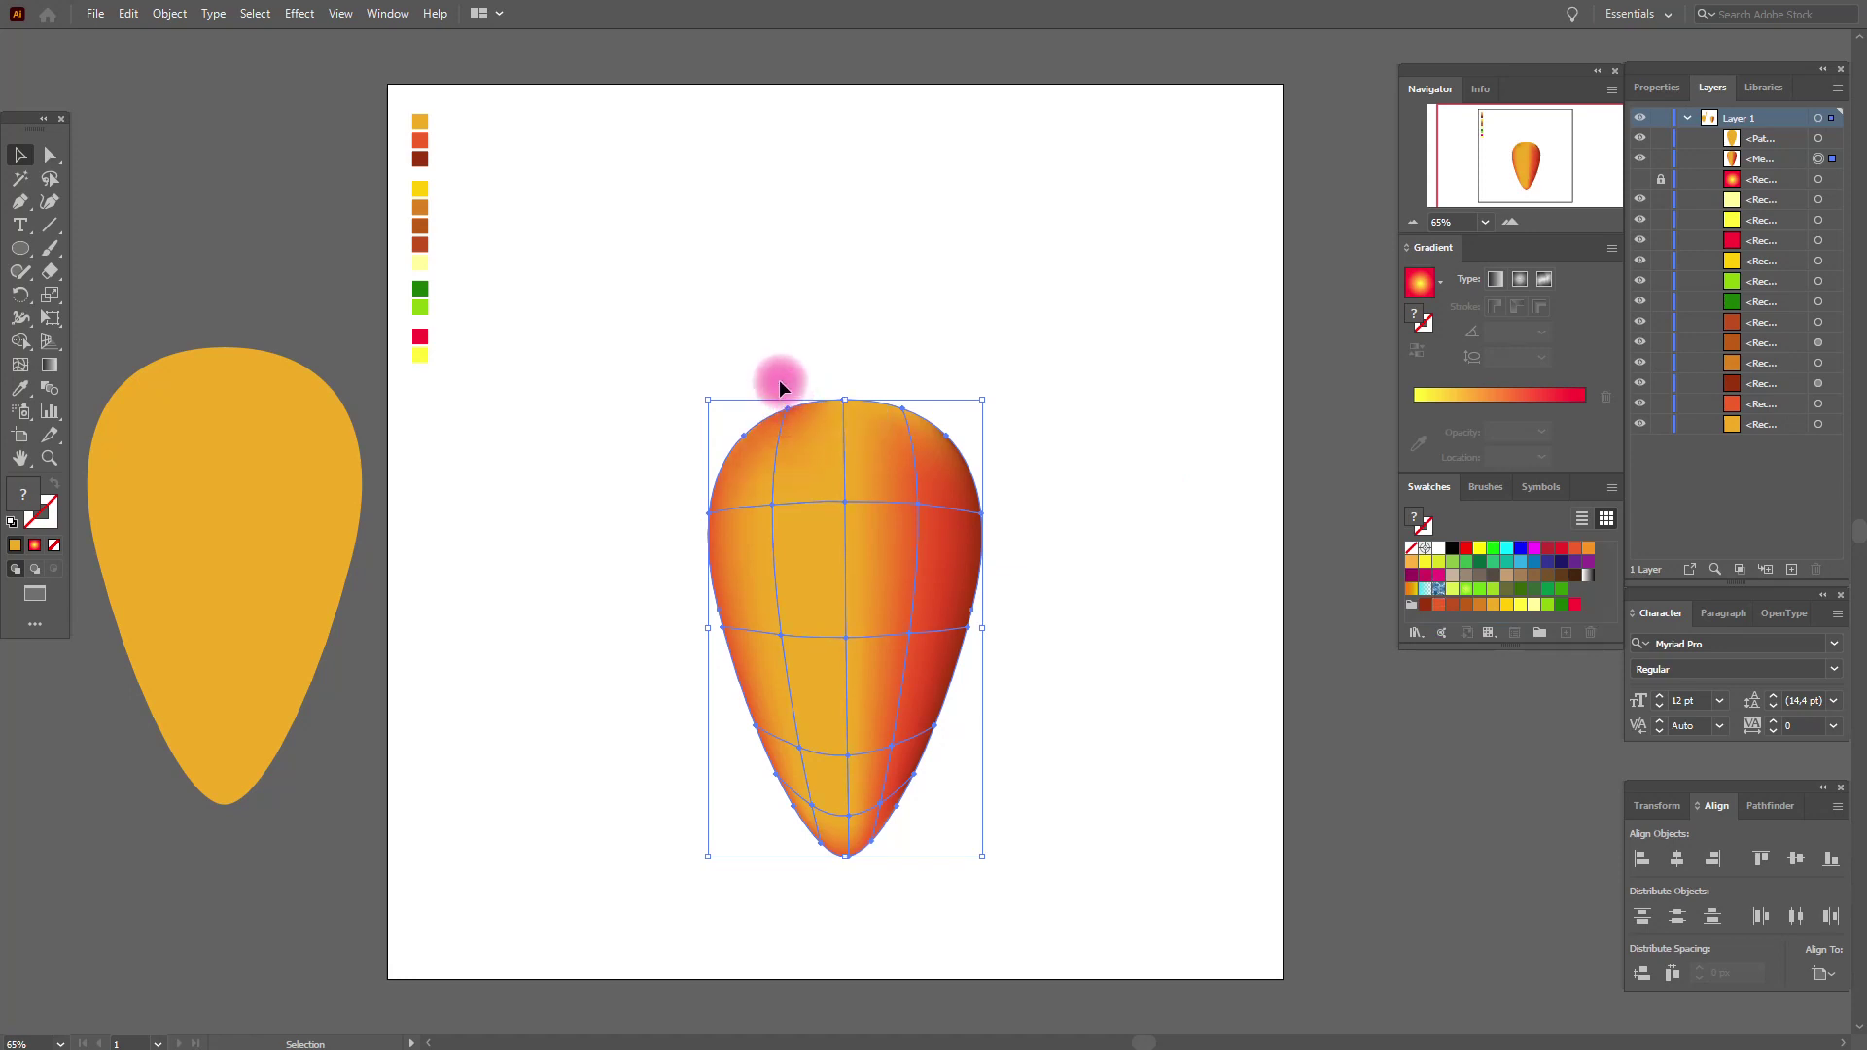
pyautogui.click(807, 371)
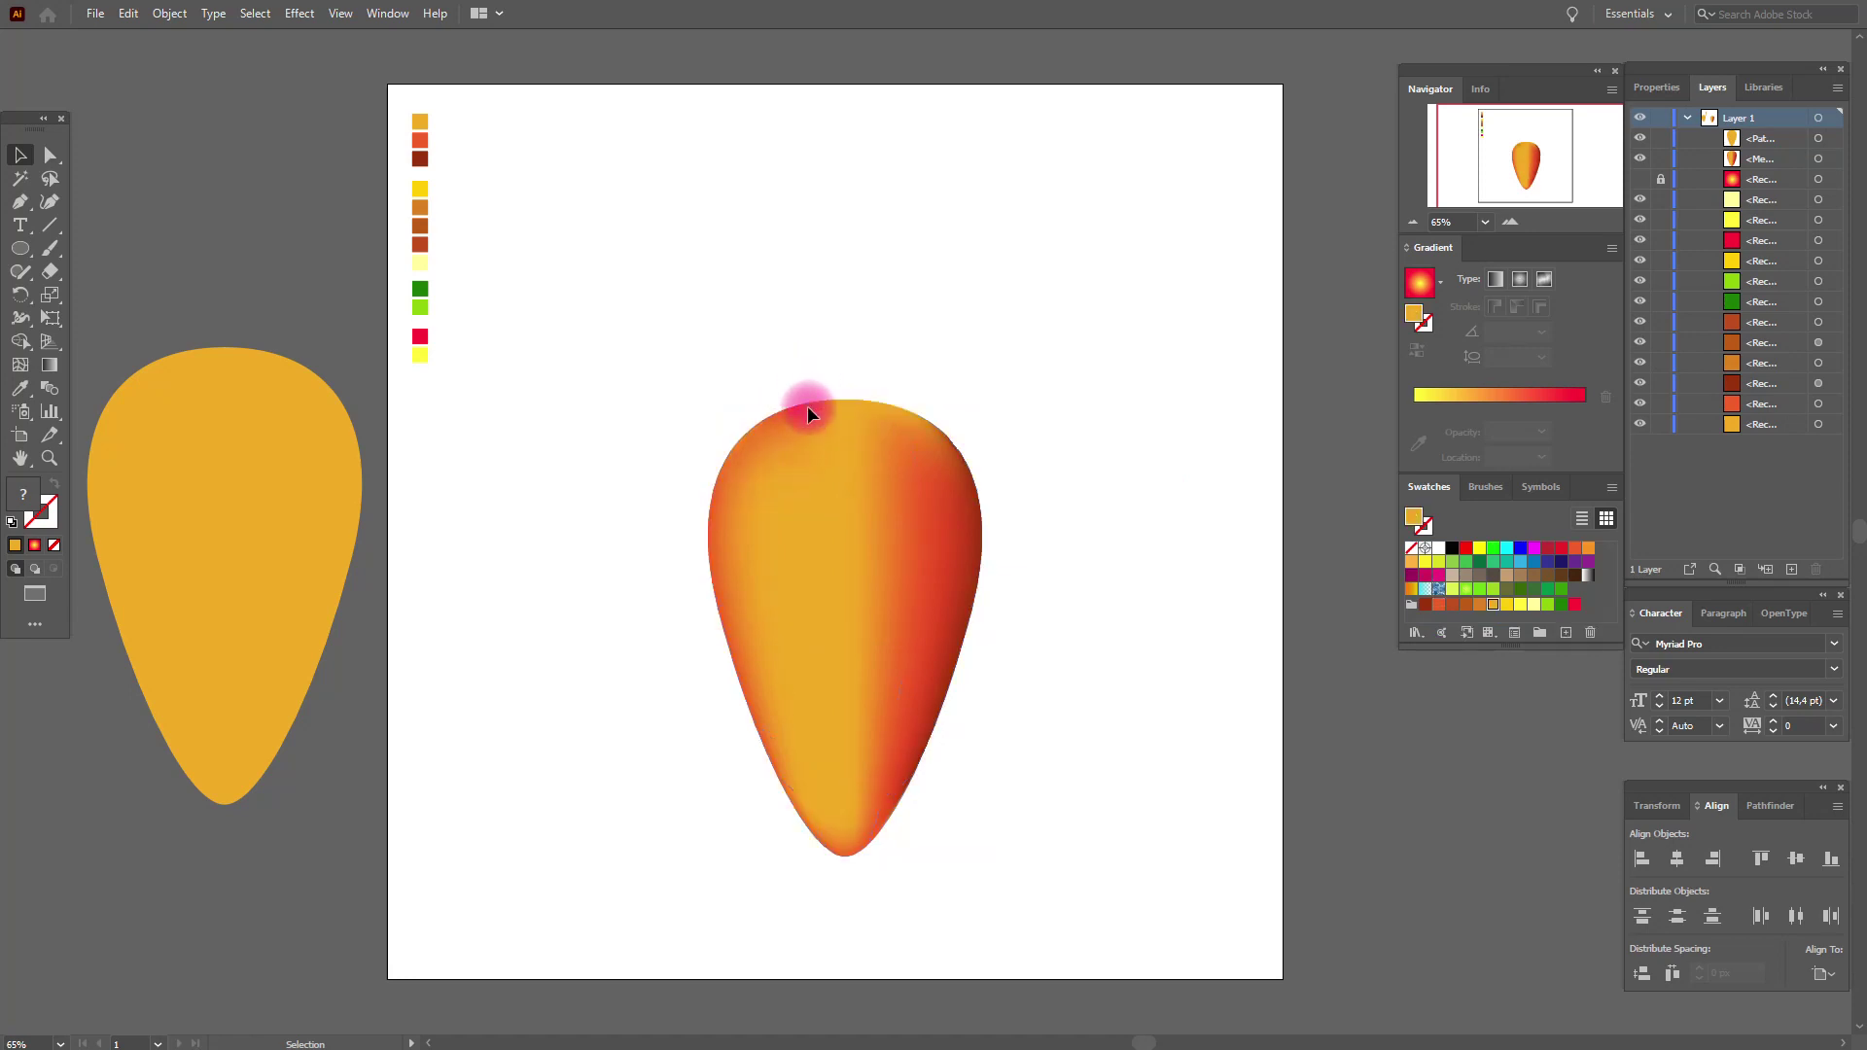
# Step: Add a mesh column close to the teardrop's left edge and colour its top edge point orange-red
pyautogui.click(807, 445)
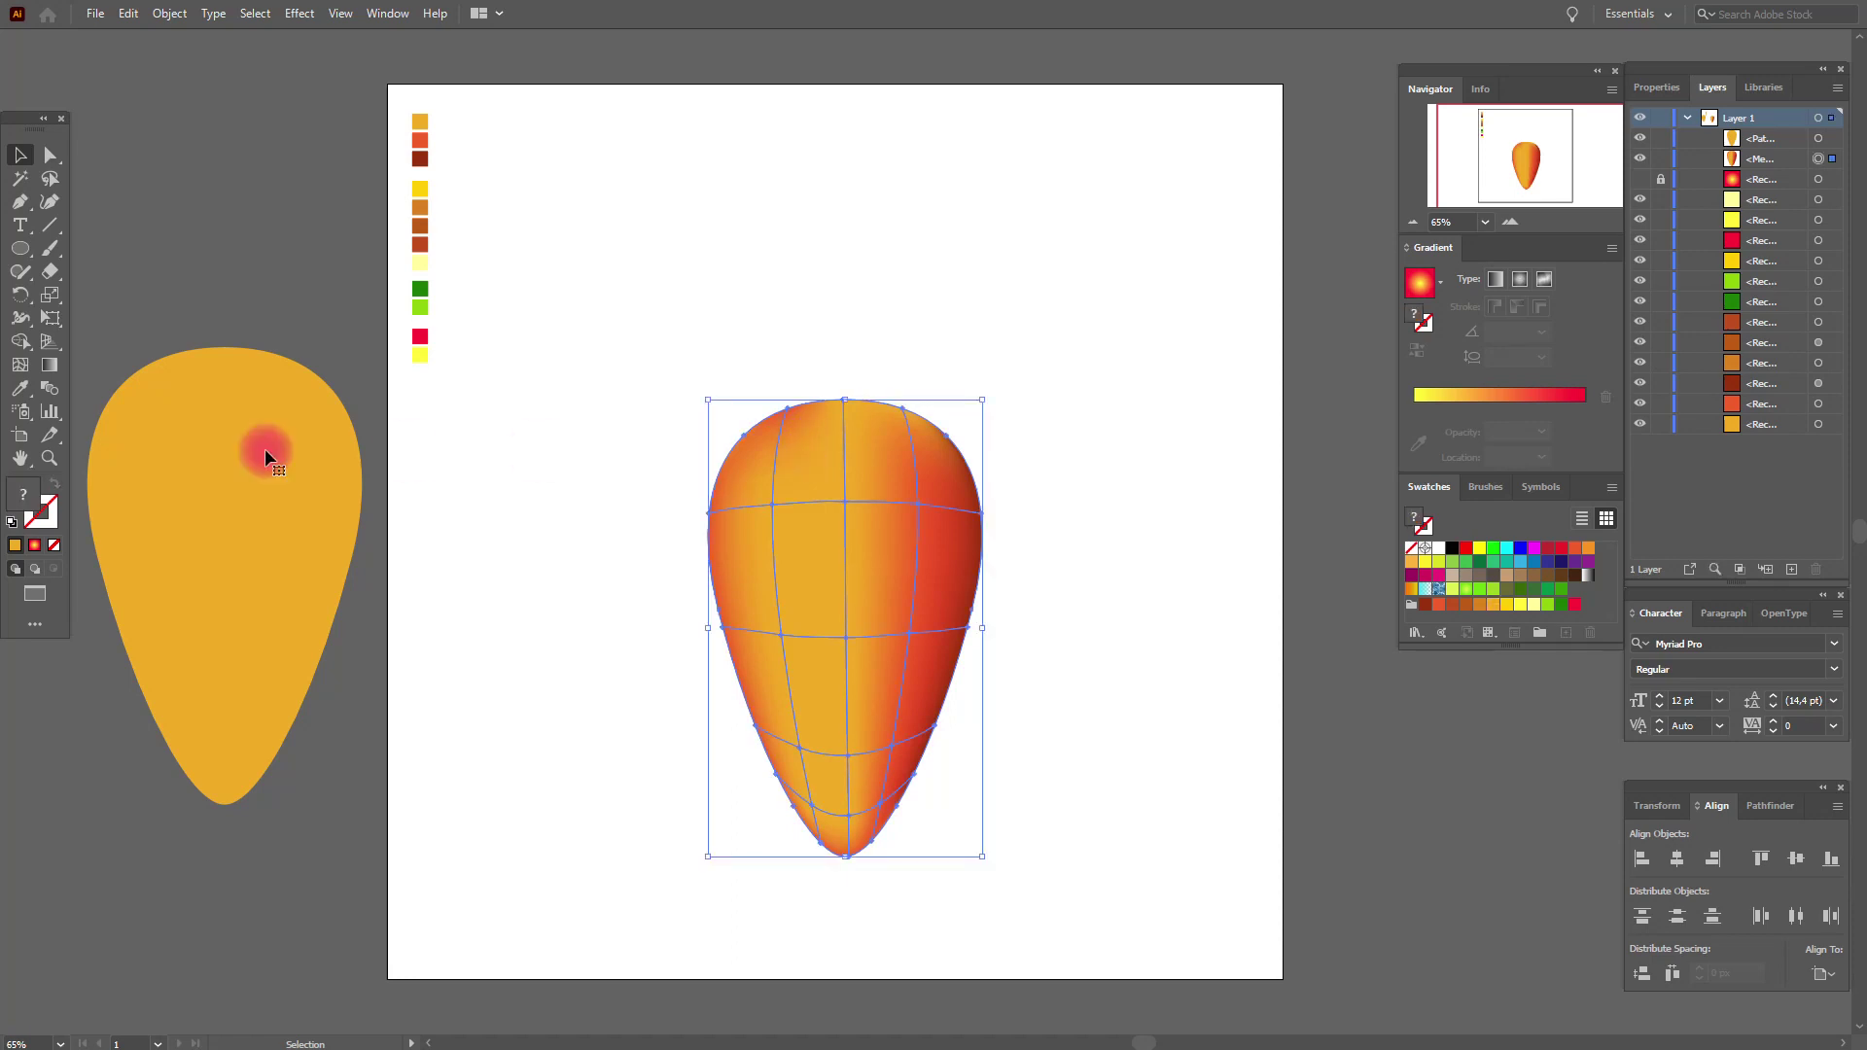
pyautogui.click(23, 368)
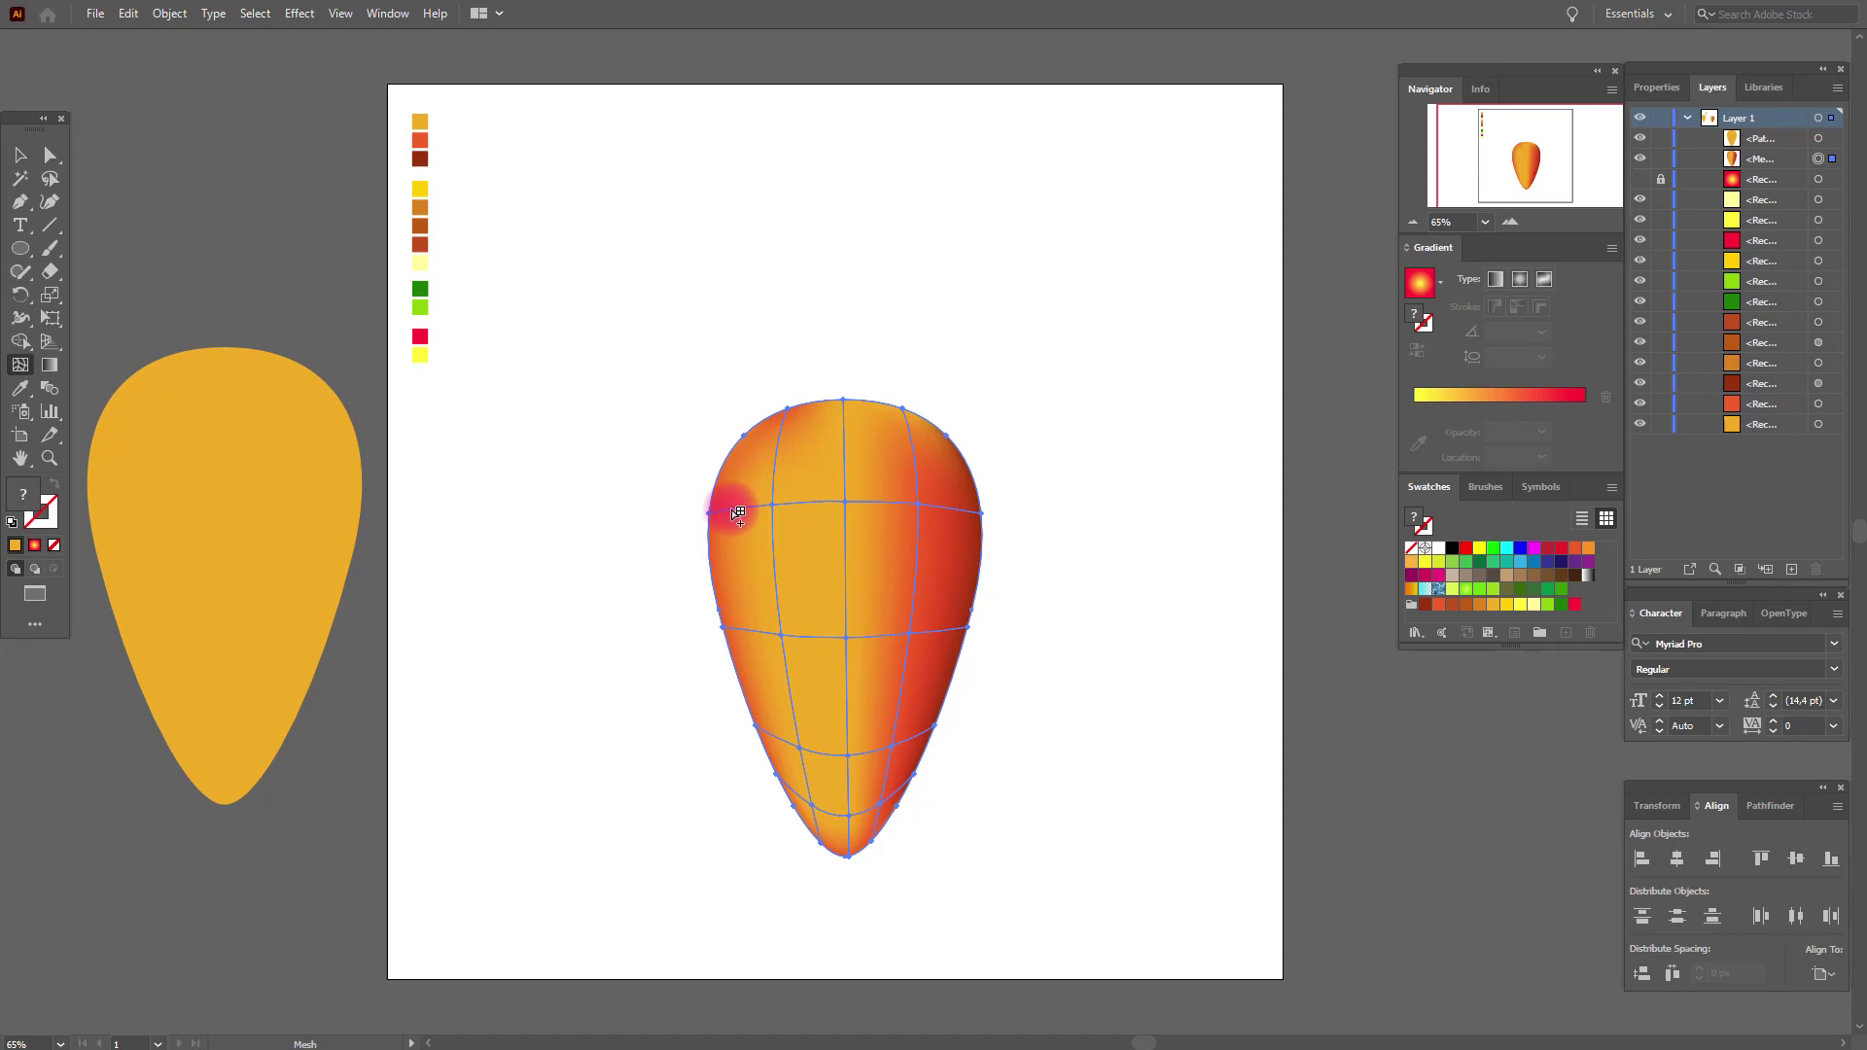
pyautogui.click(737, 514)
pyautogui.click(20, 155)
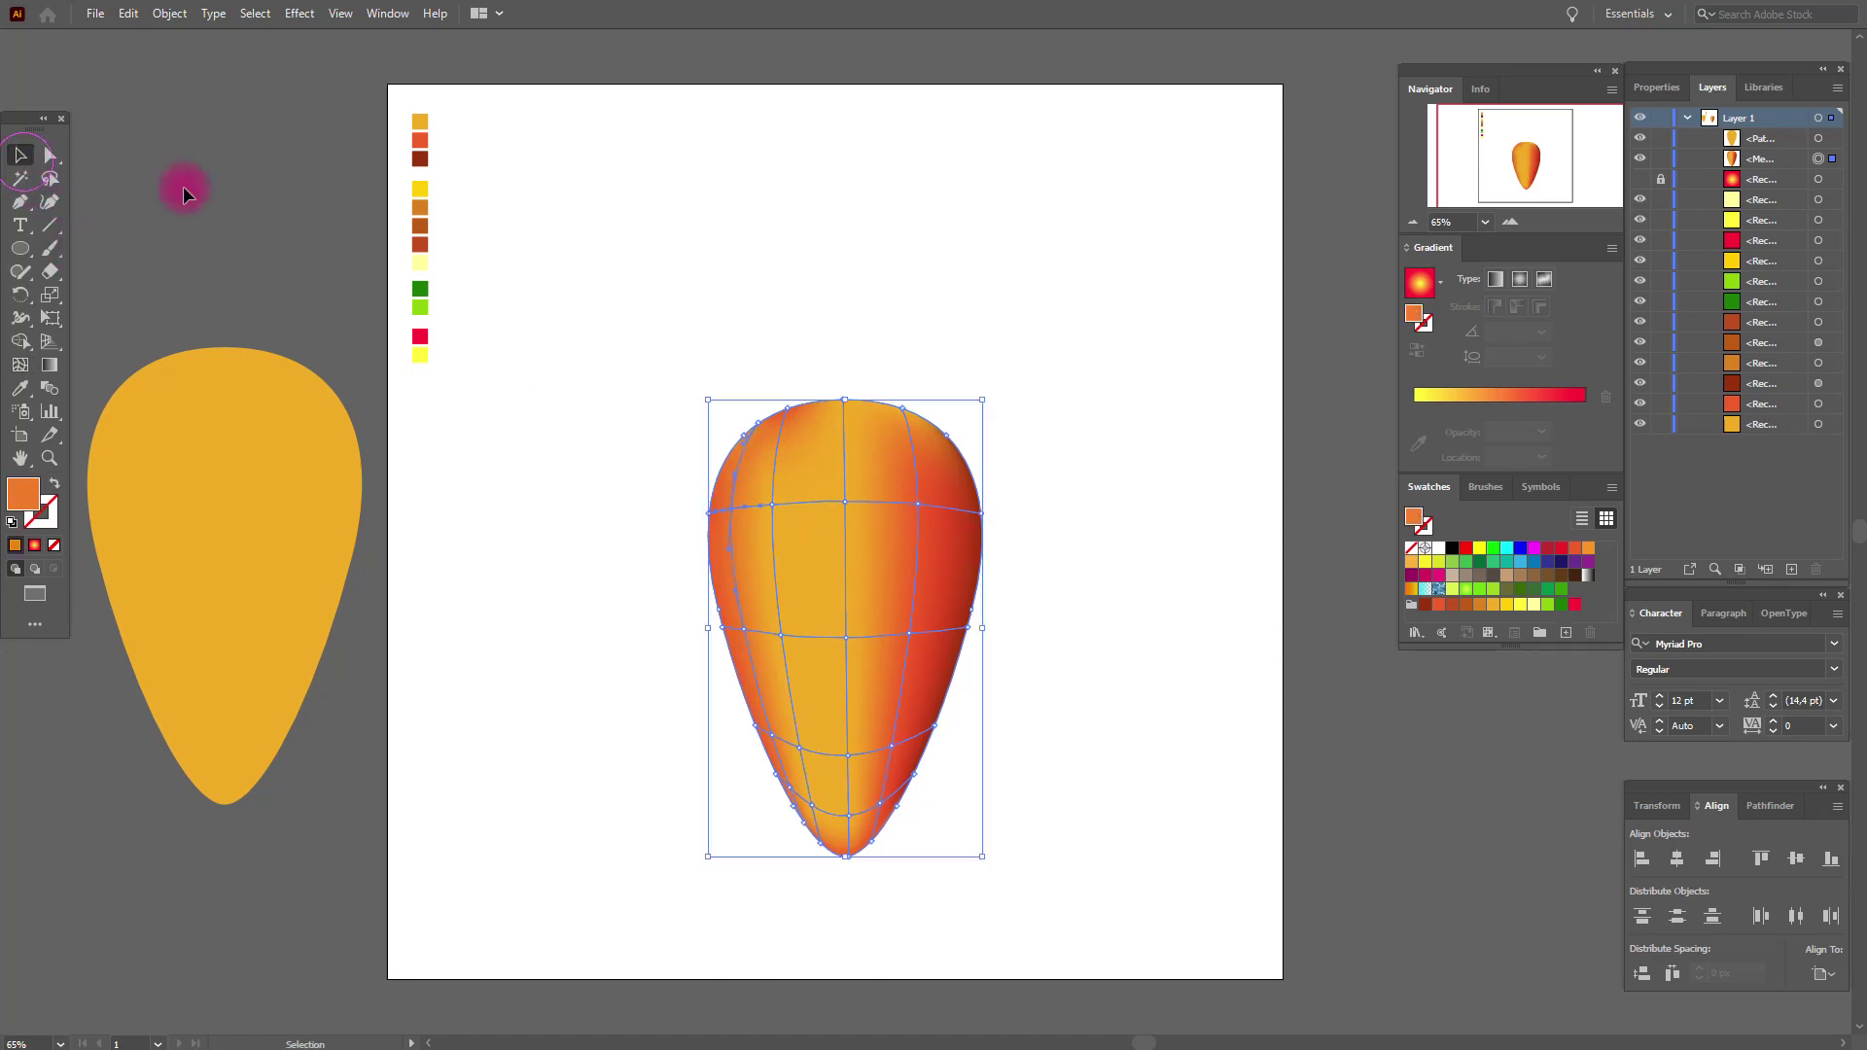
pyautogui.click(705, 265)
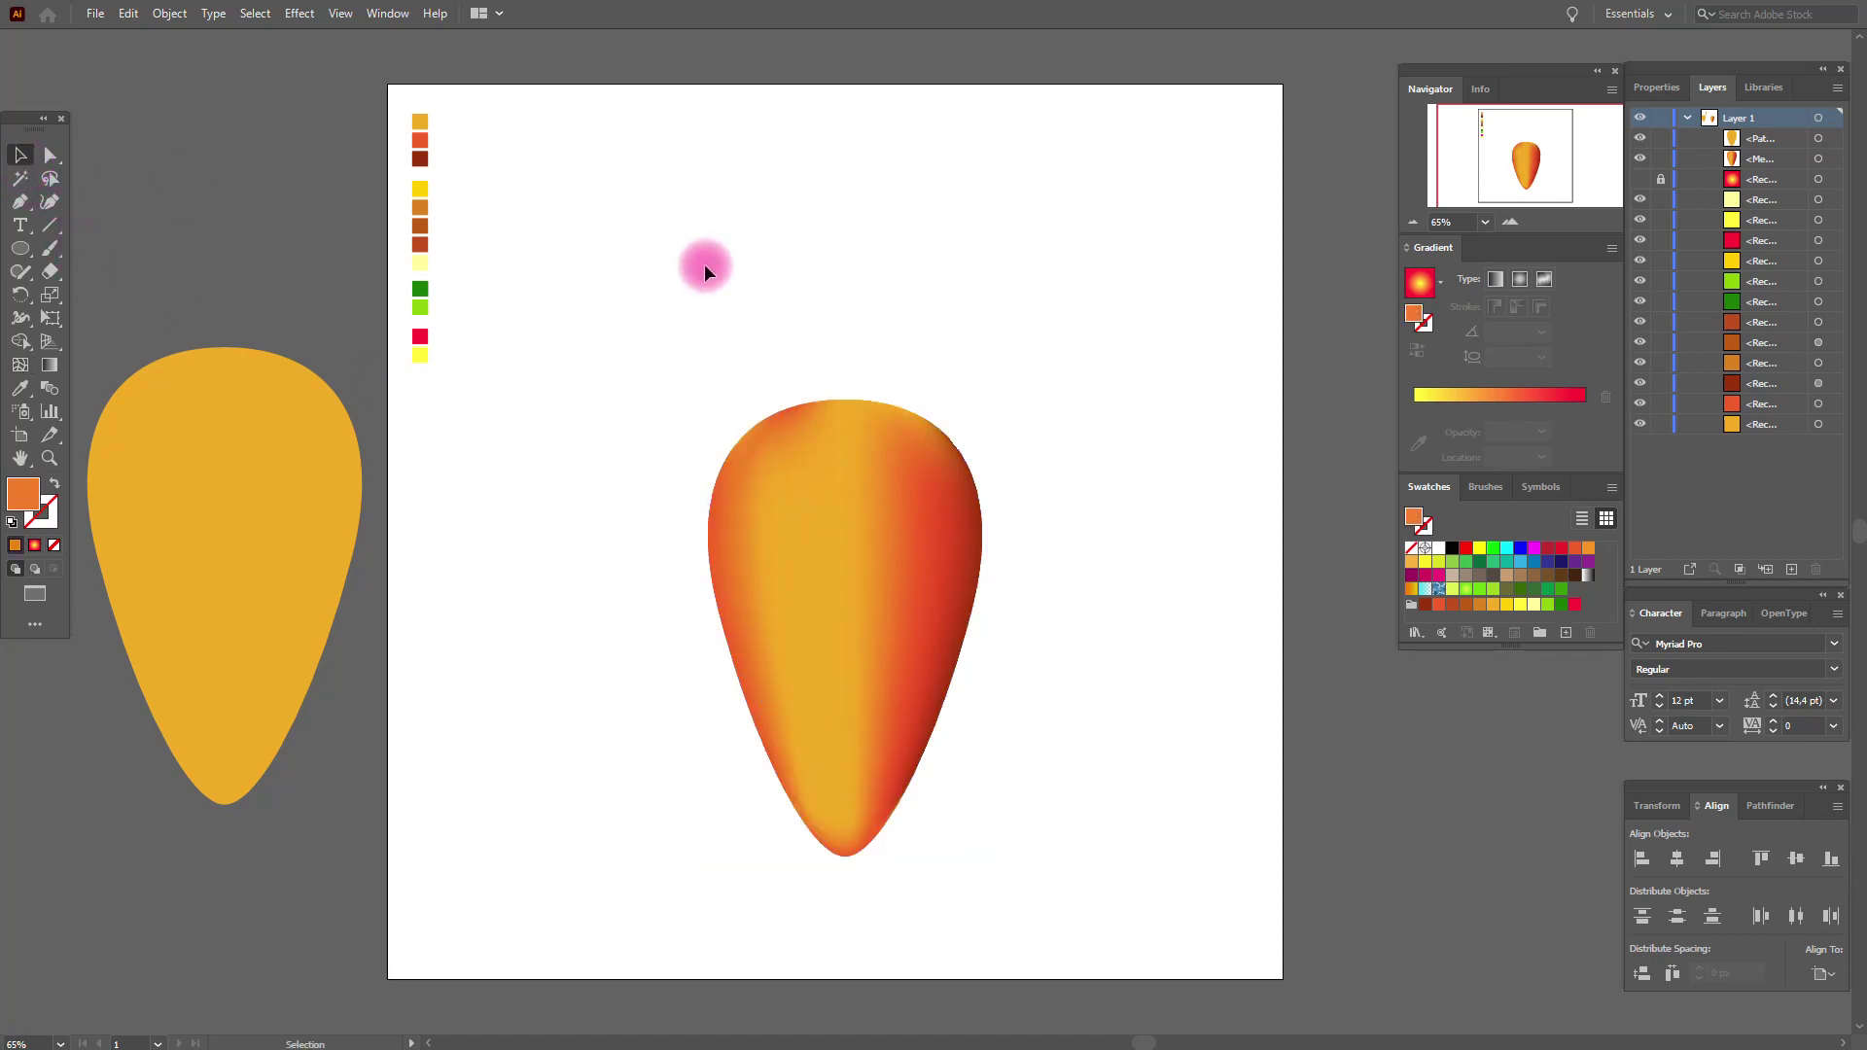
pyautogui.click(774, 426)
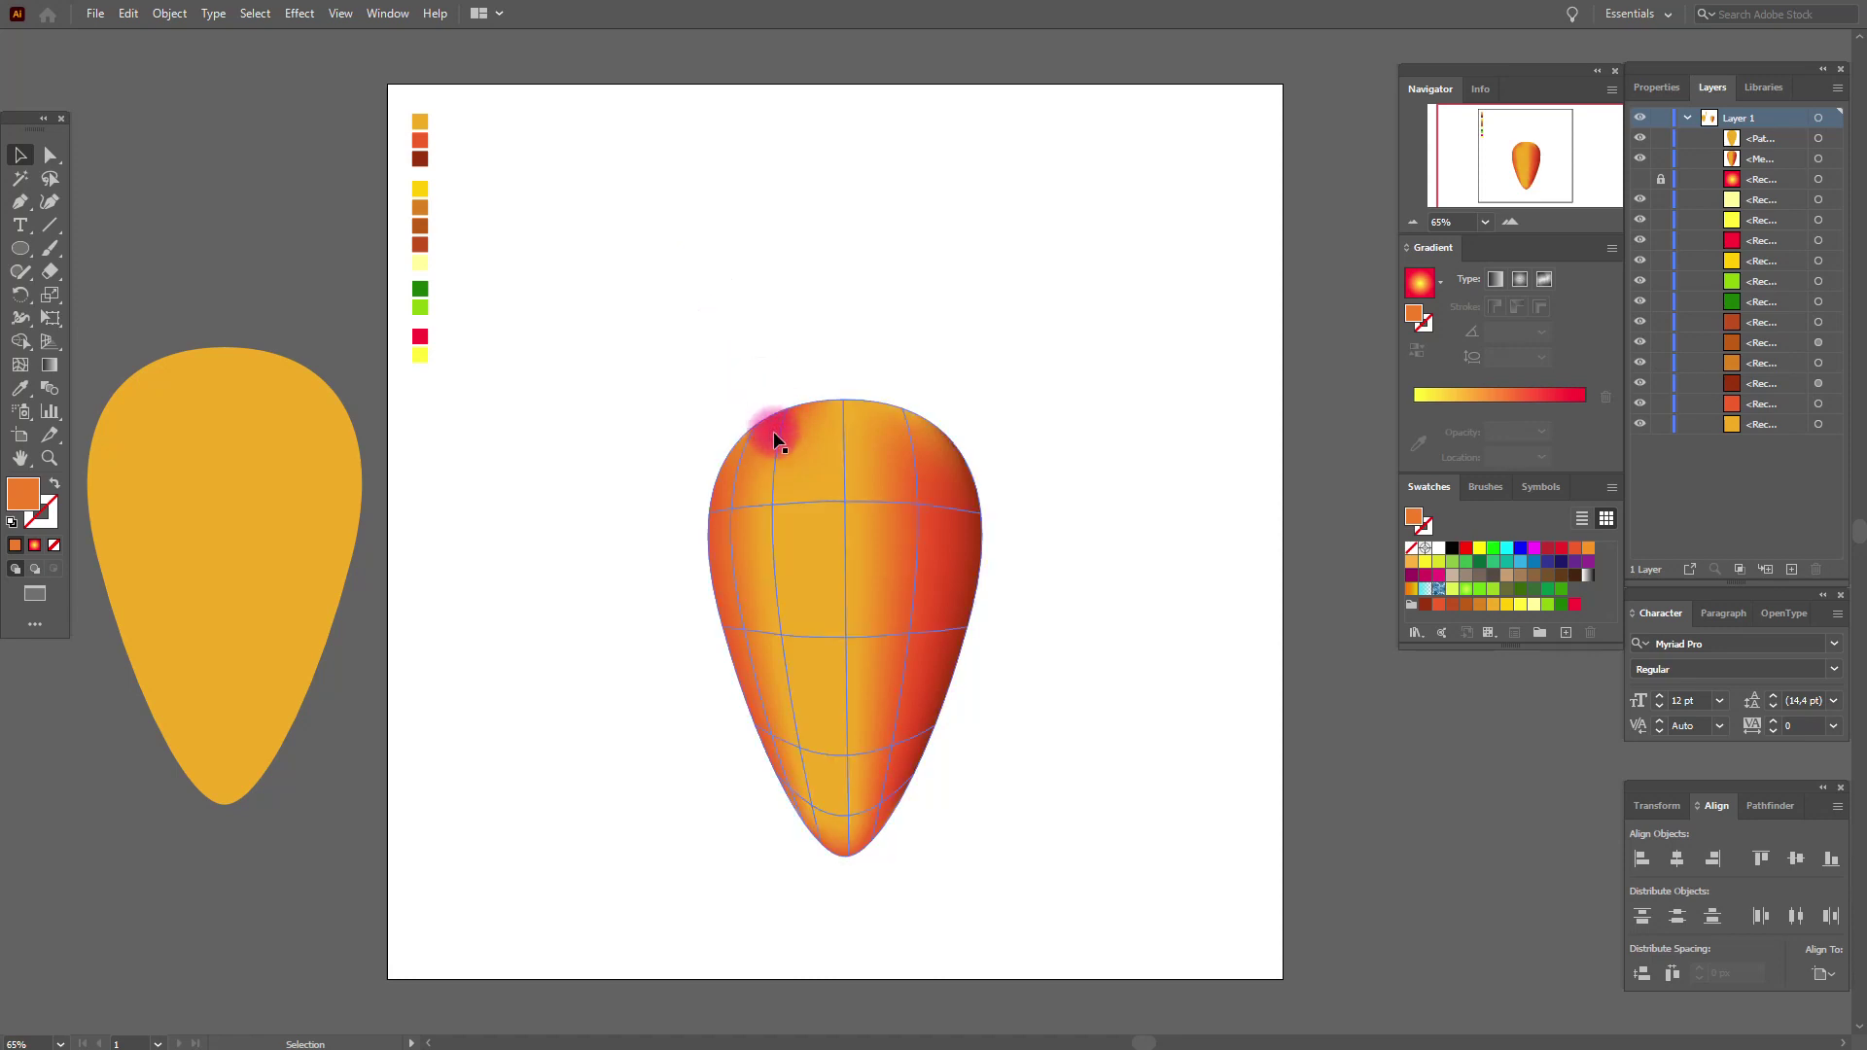
pyautogui.moveTo(1439, 605); pyautogui.dragTo(756, 423)
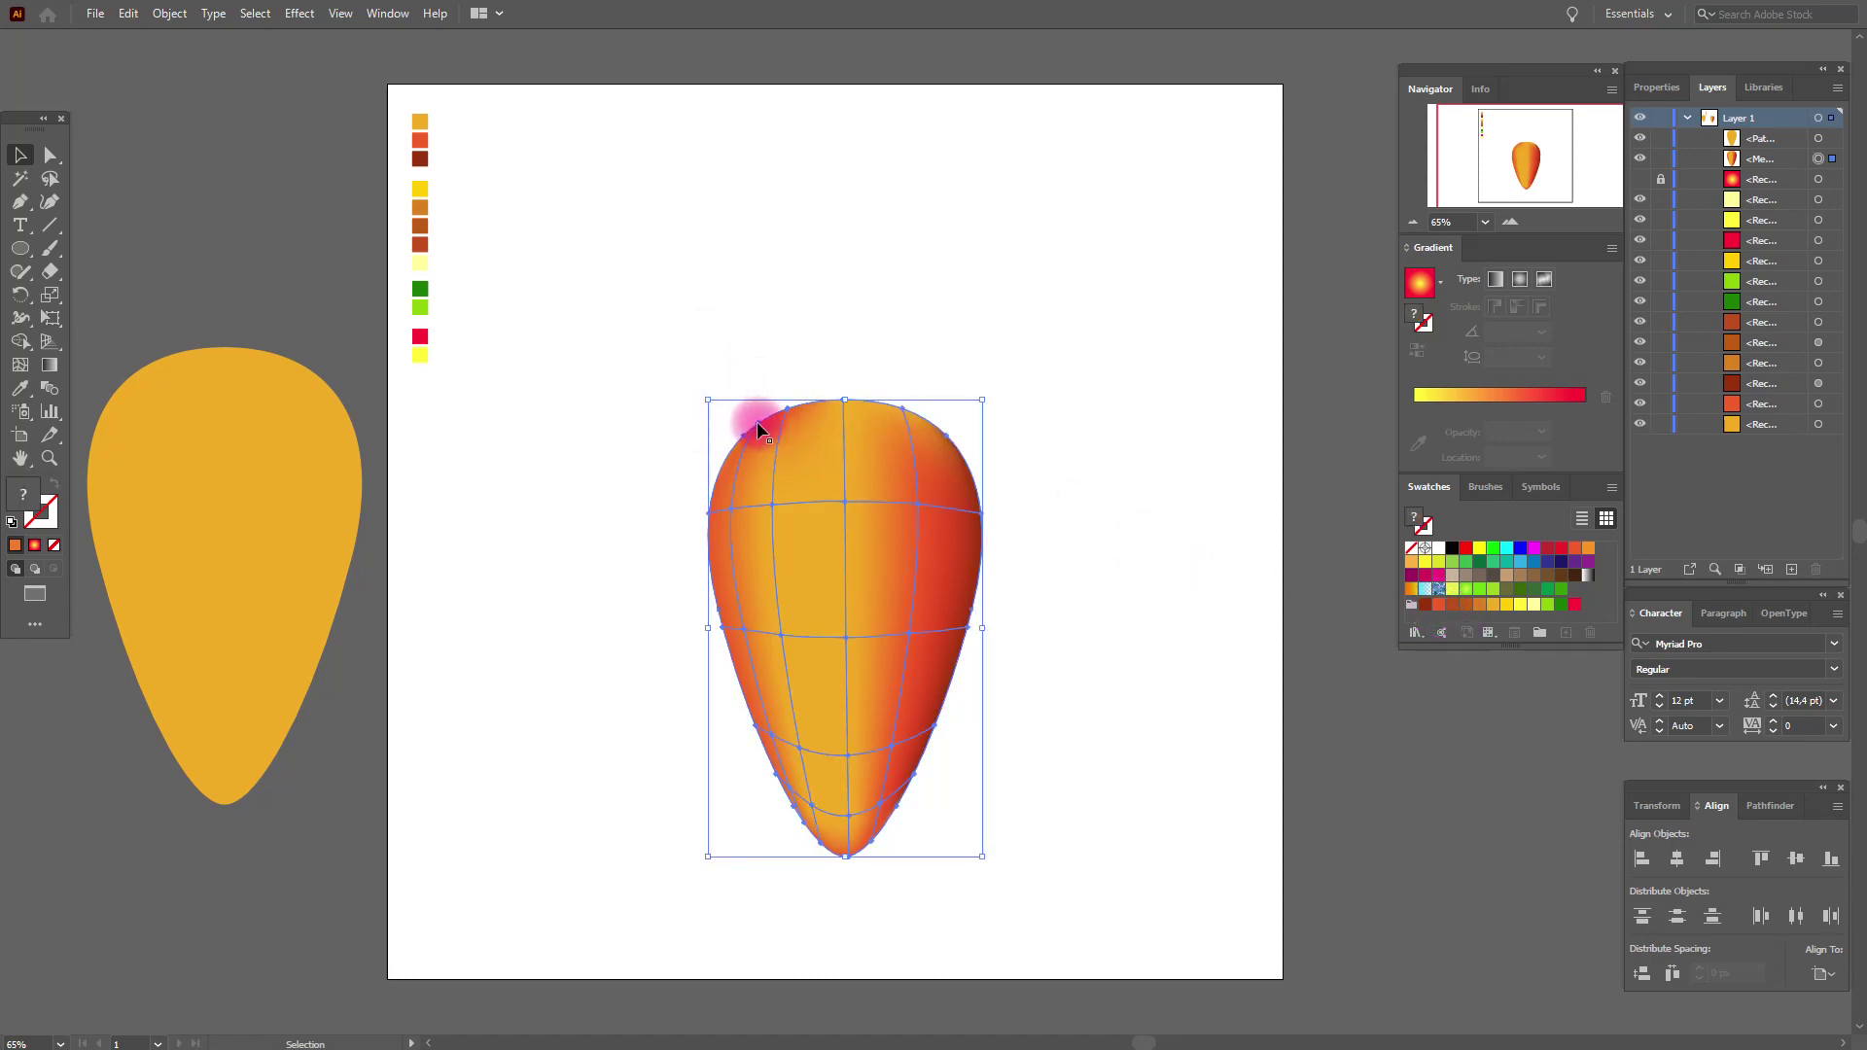
pyautogui.click(778, 344)
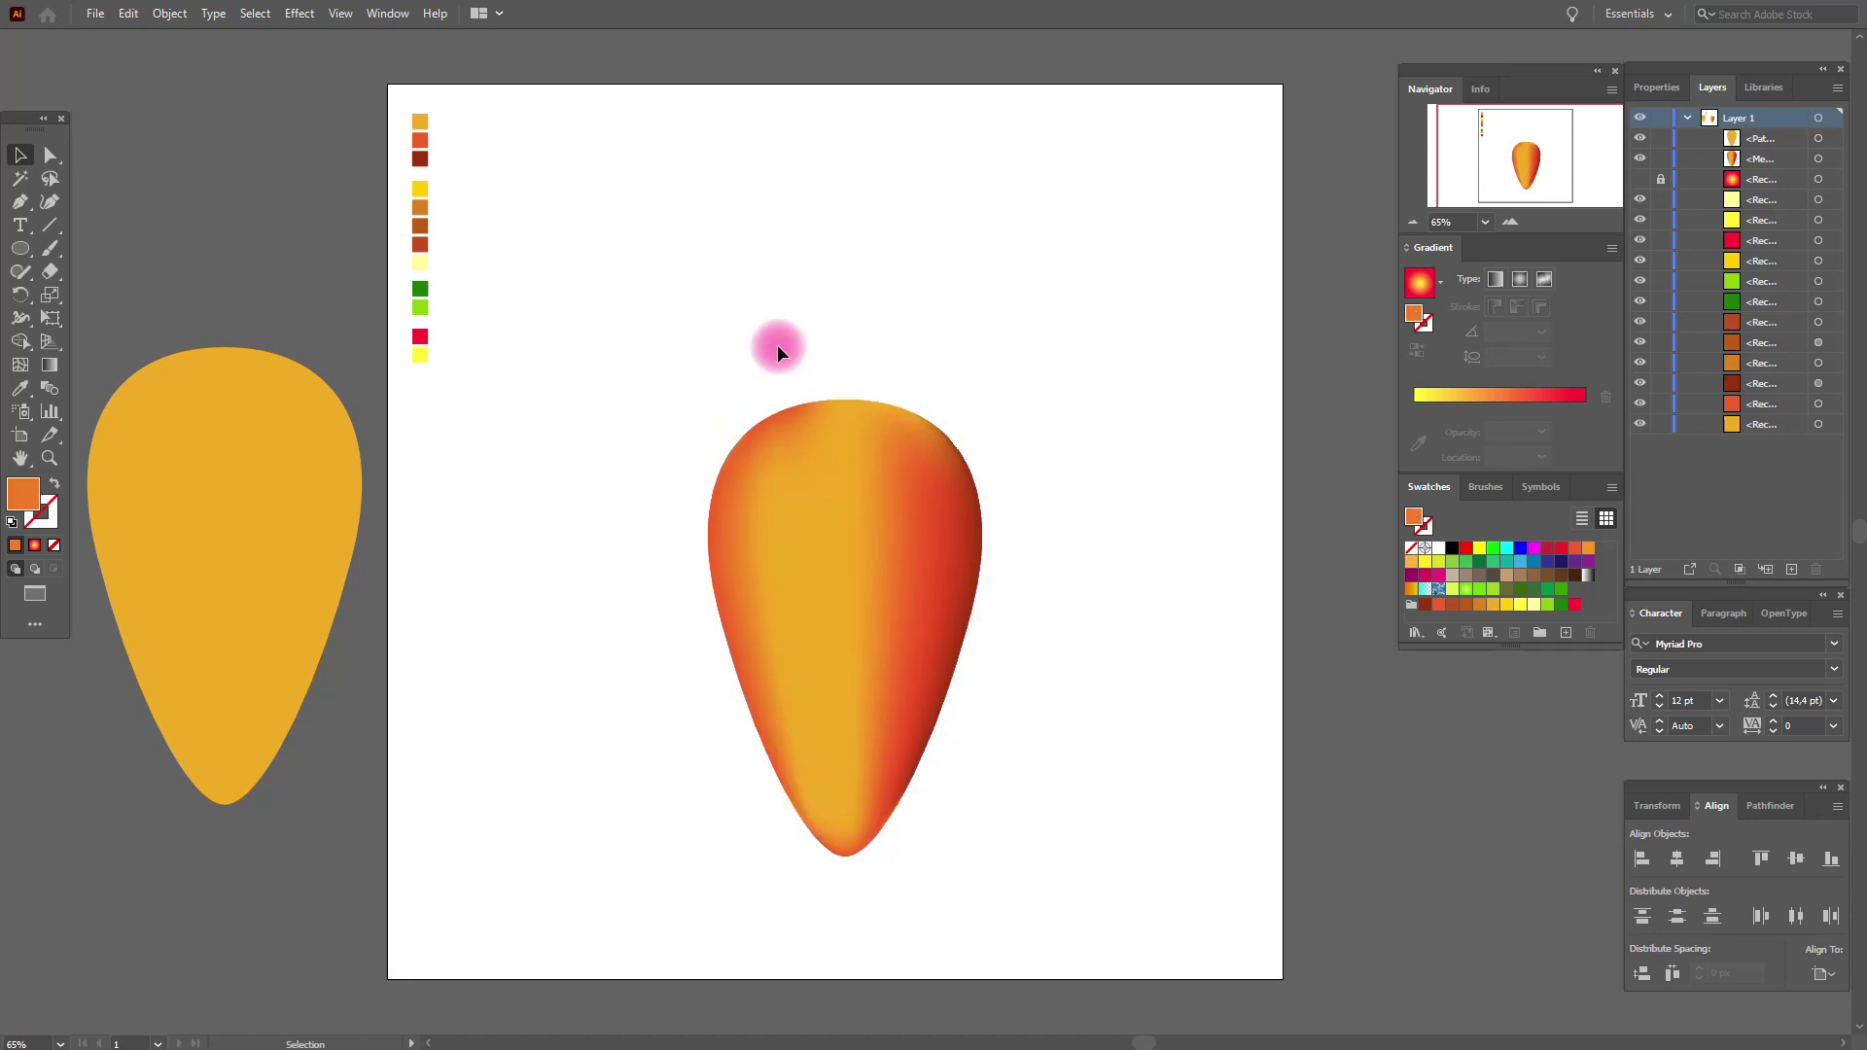
# Step: Colour the top-centre and upper-right mesh points on the teardrop's top edge orange-red
pyautogui.click(882, 435)
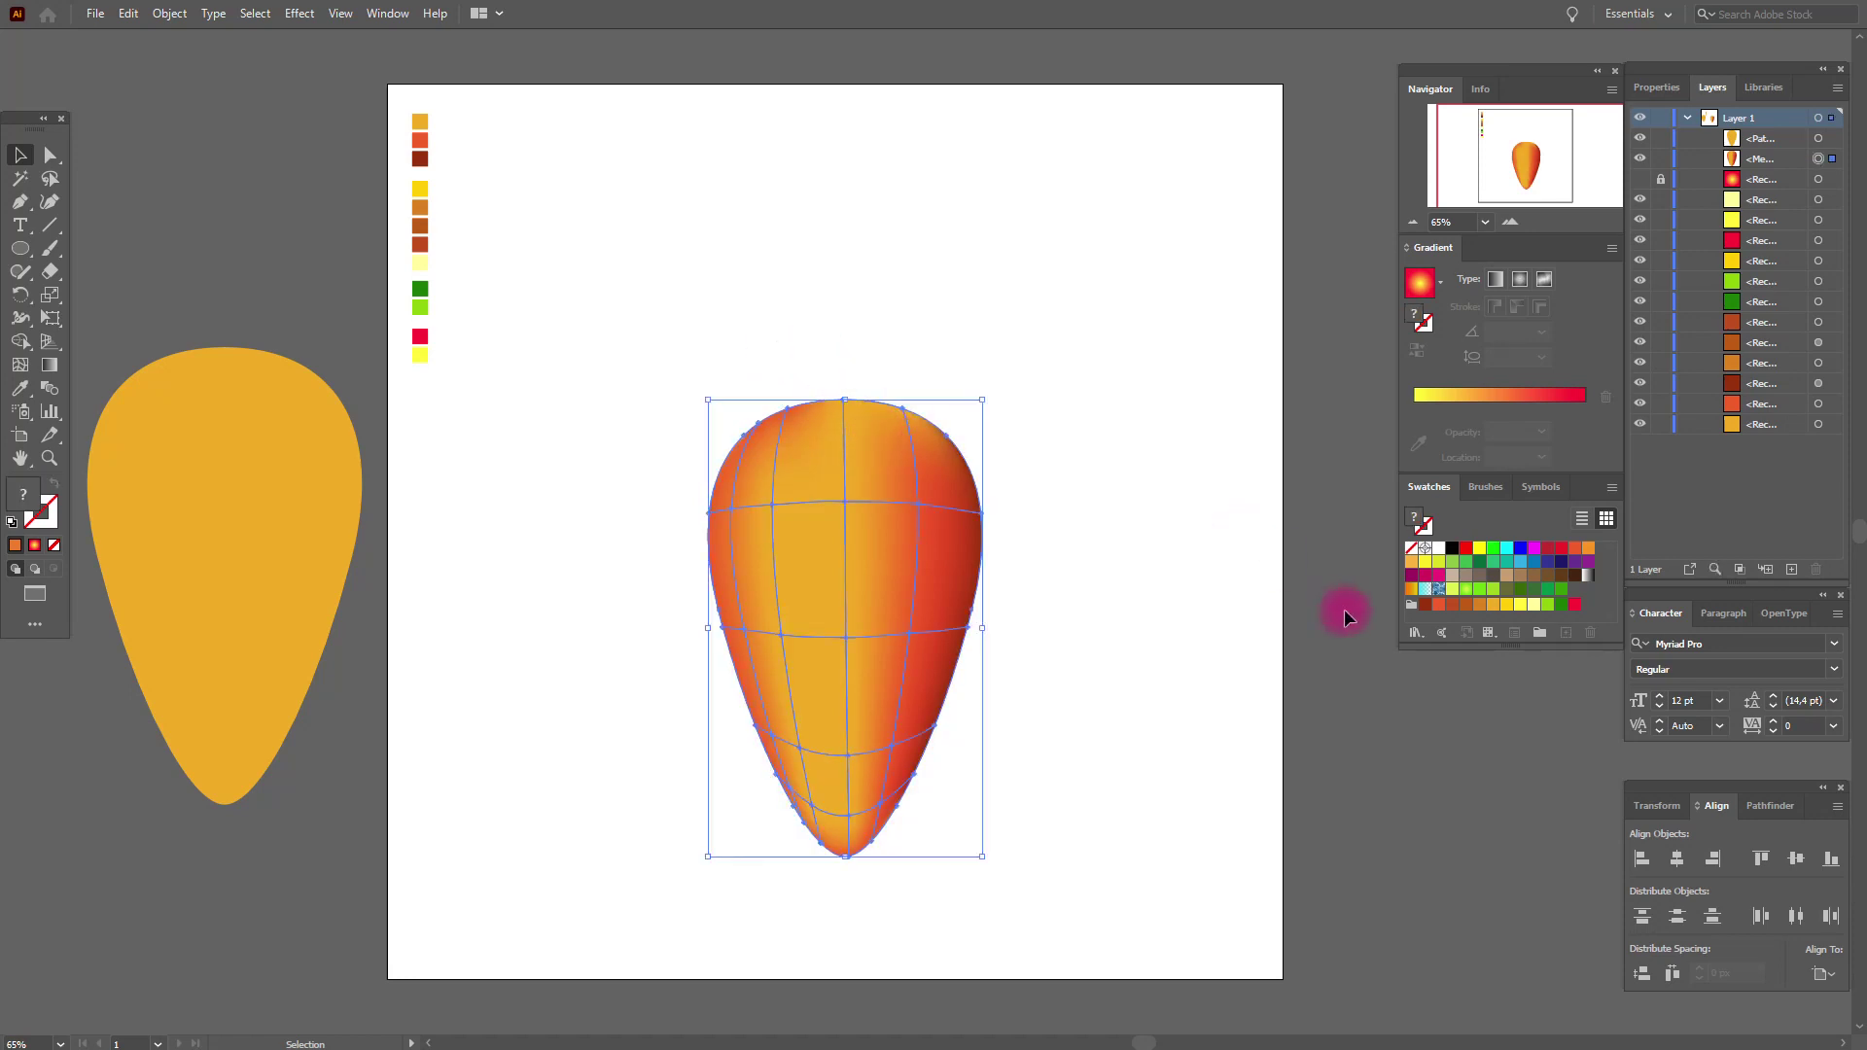
pyautogui.moveTo(1441, 609); pyautogui.dragTo(903, 409)
pyautogui.moveTo(1432, 599); pyautogui.dragTo(844, 399)
pyautogui.click(874, 352)
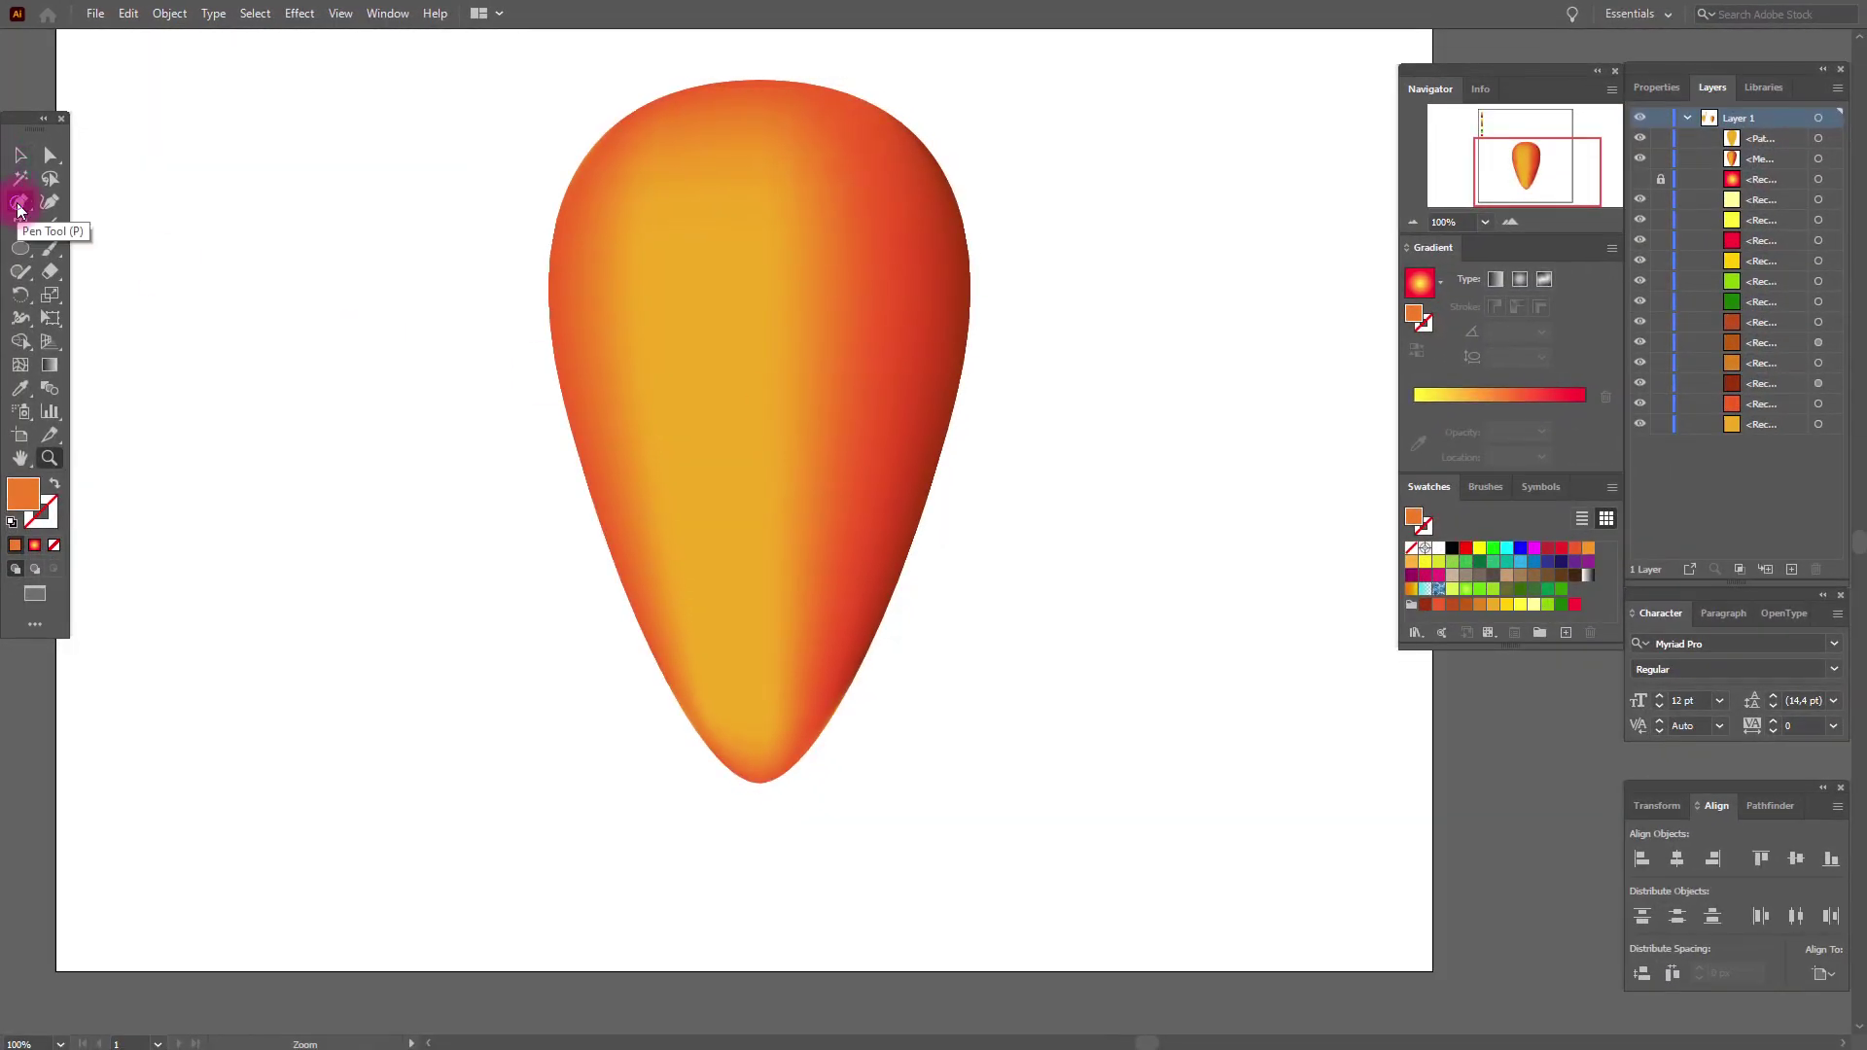
# Step: Start a white-filled Pen path at the teardrop's upper-left edge, tracing a narrow highlight's left side down to a pointed spike at mid-height
pyautogui.click(19, 207)
pyautogui.click(1439, 547)
pyautogui.click(759, 431)
pyautogui.hotkey('ctrl', 'z')
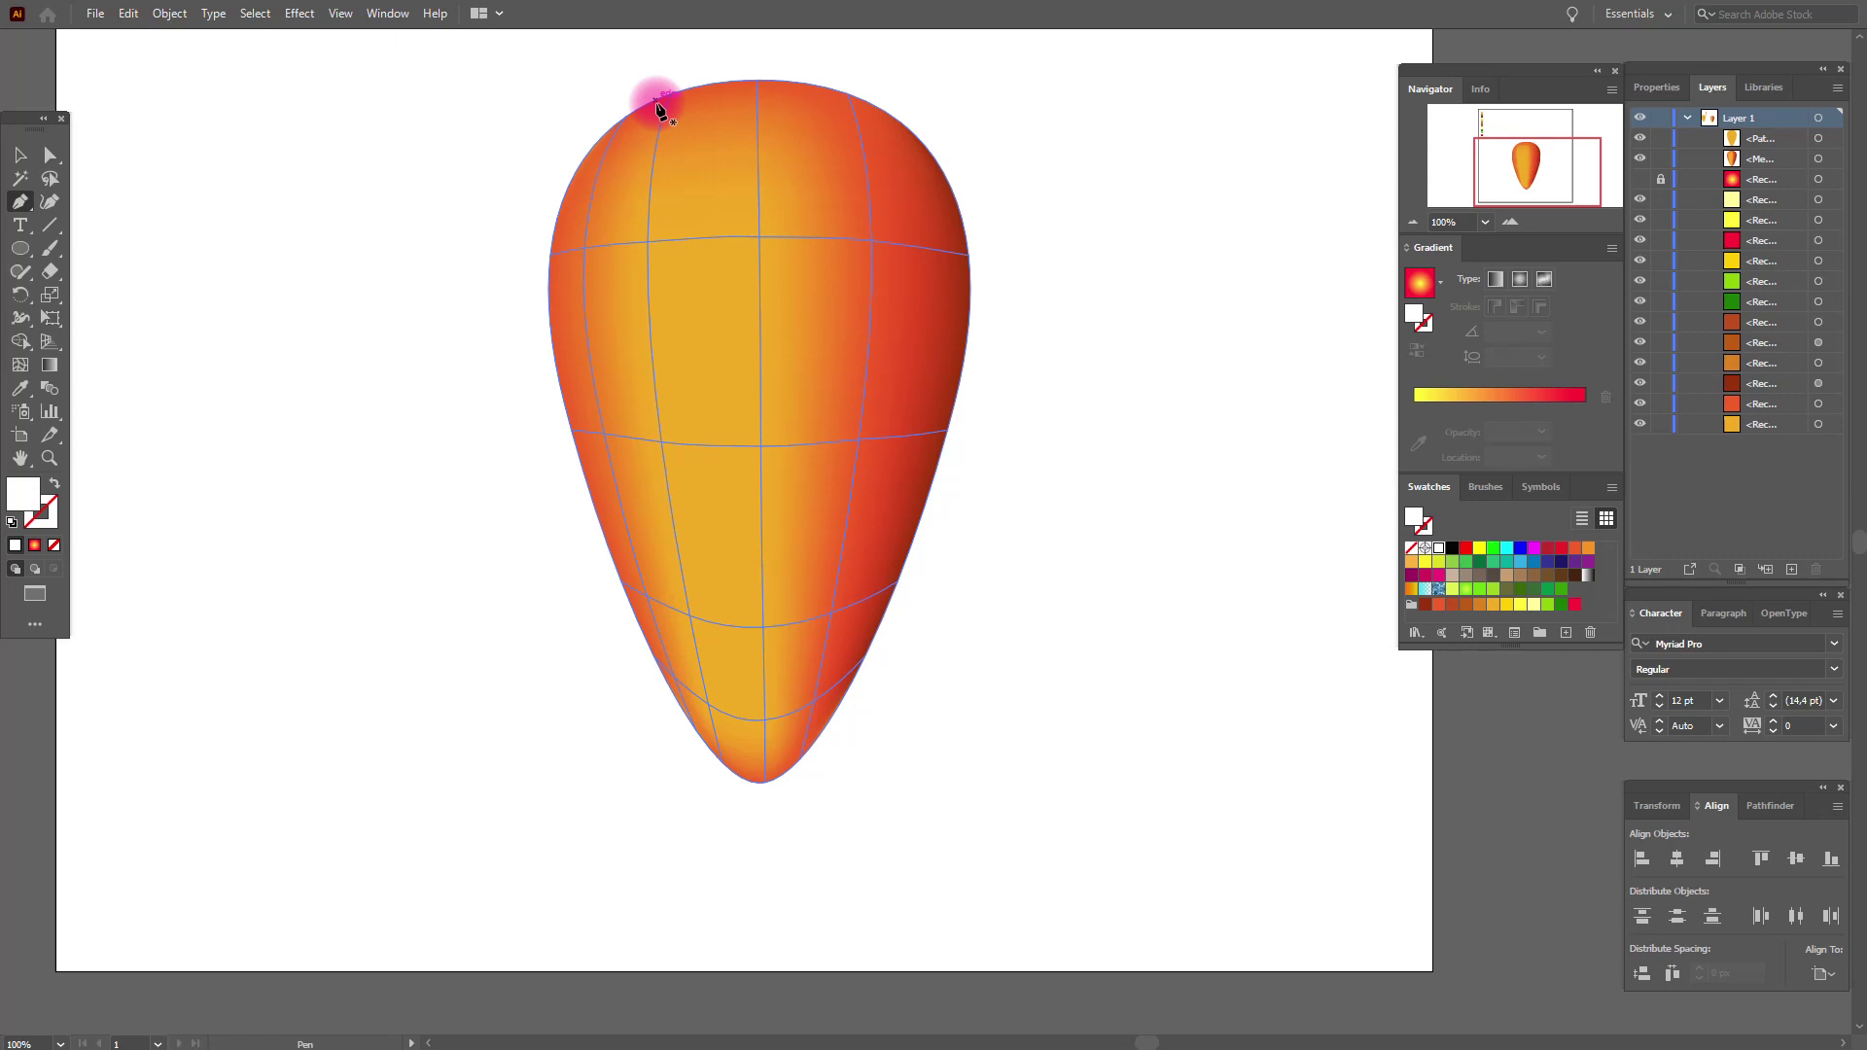
pyautogui.moveTo(657, 103); pyautogui.dragTo(669, 136)
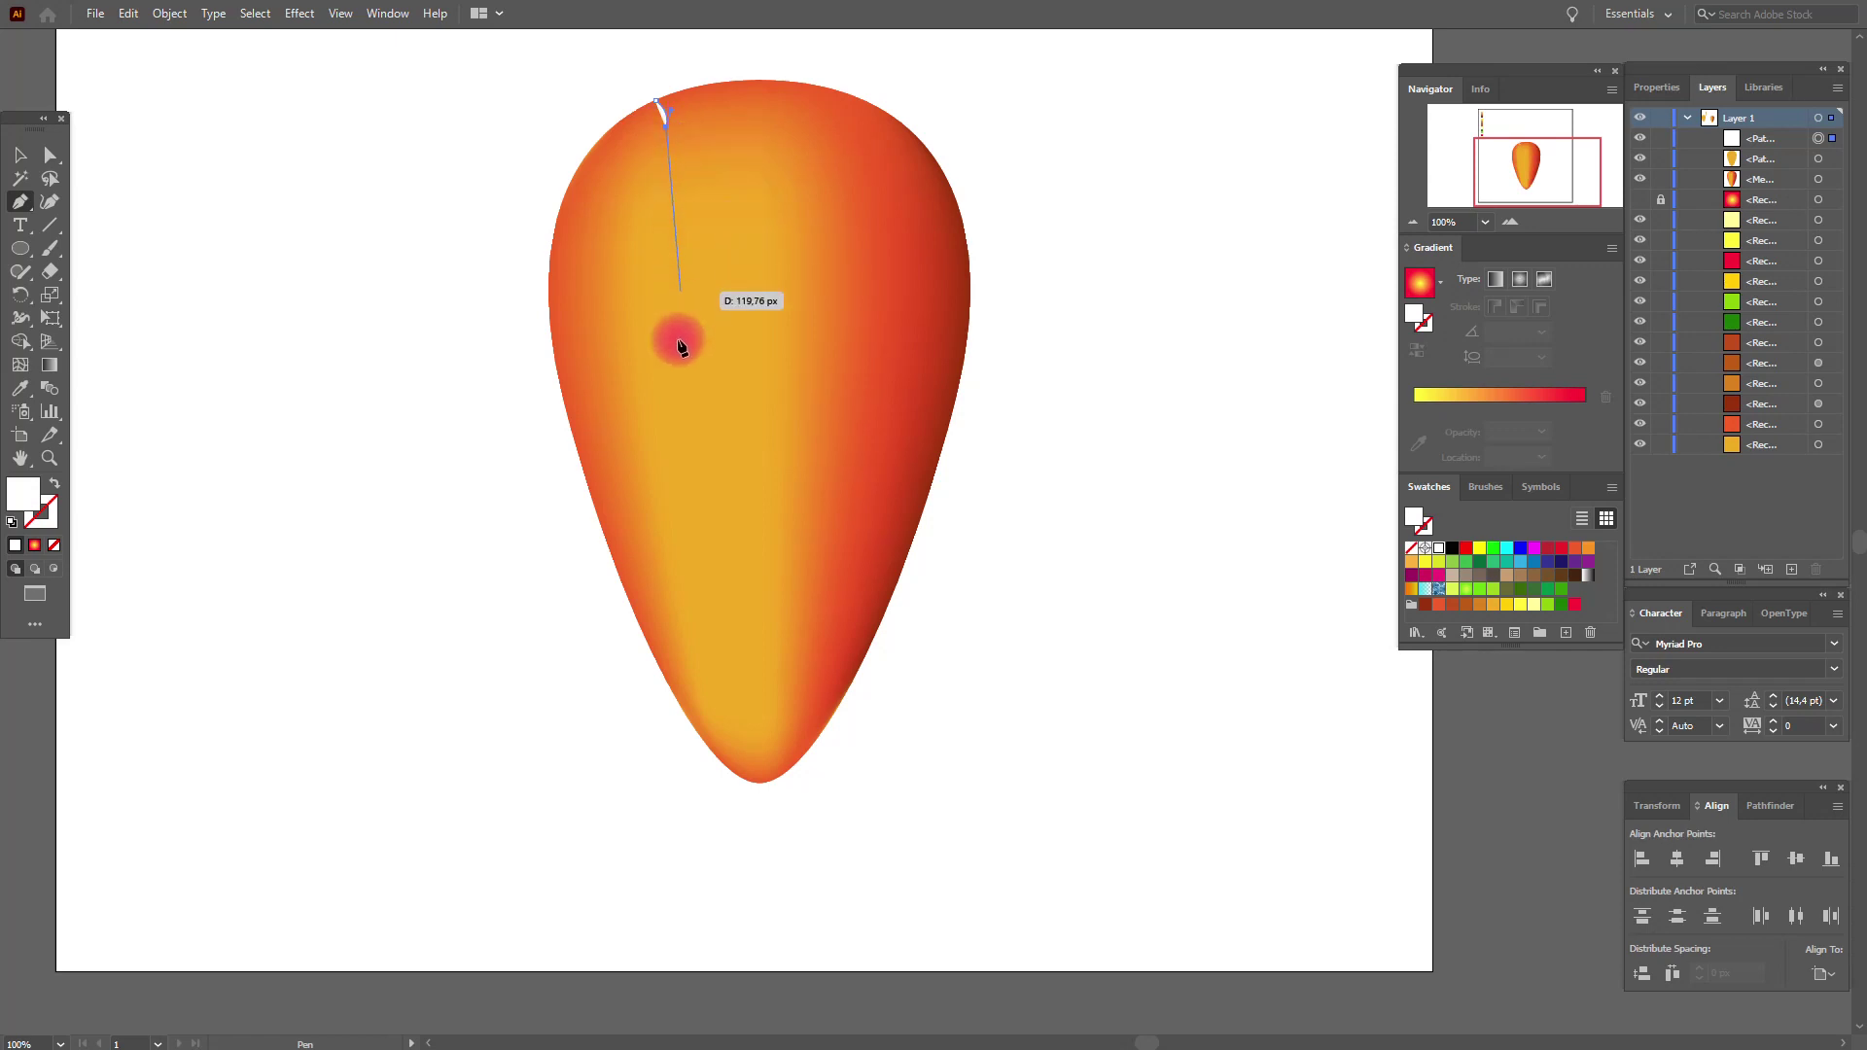
pyautogui.click(685, 420)
pyautogui.moveTo(684, 440); pyautogui.dragTo(705, 522)
pyautogui.click(662, 442)
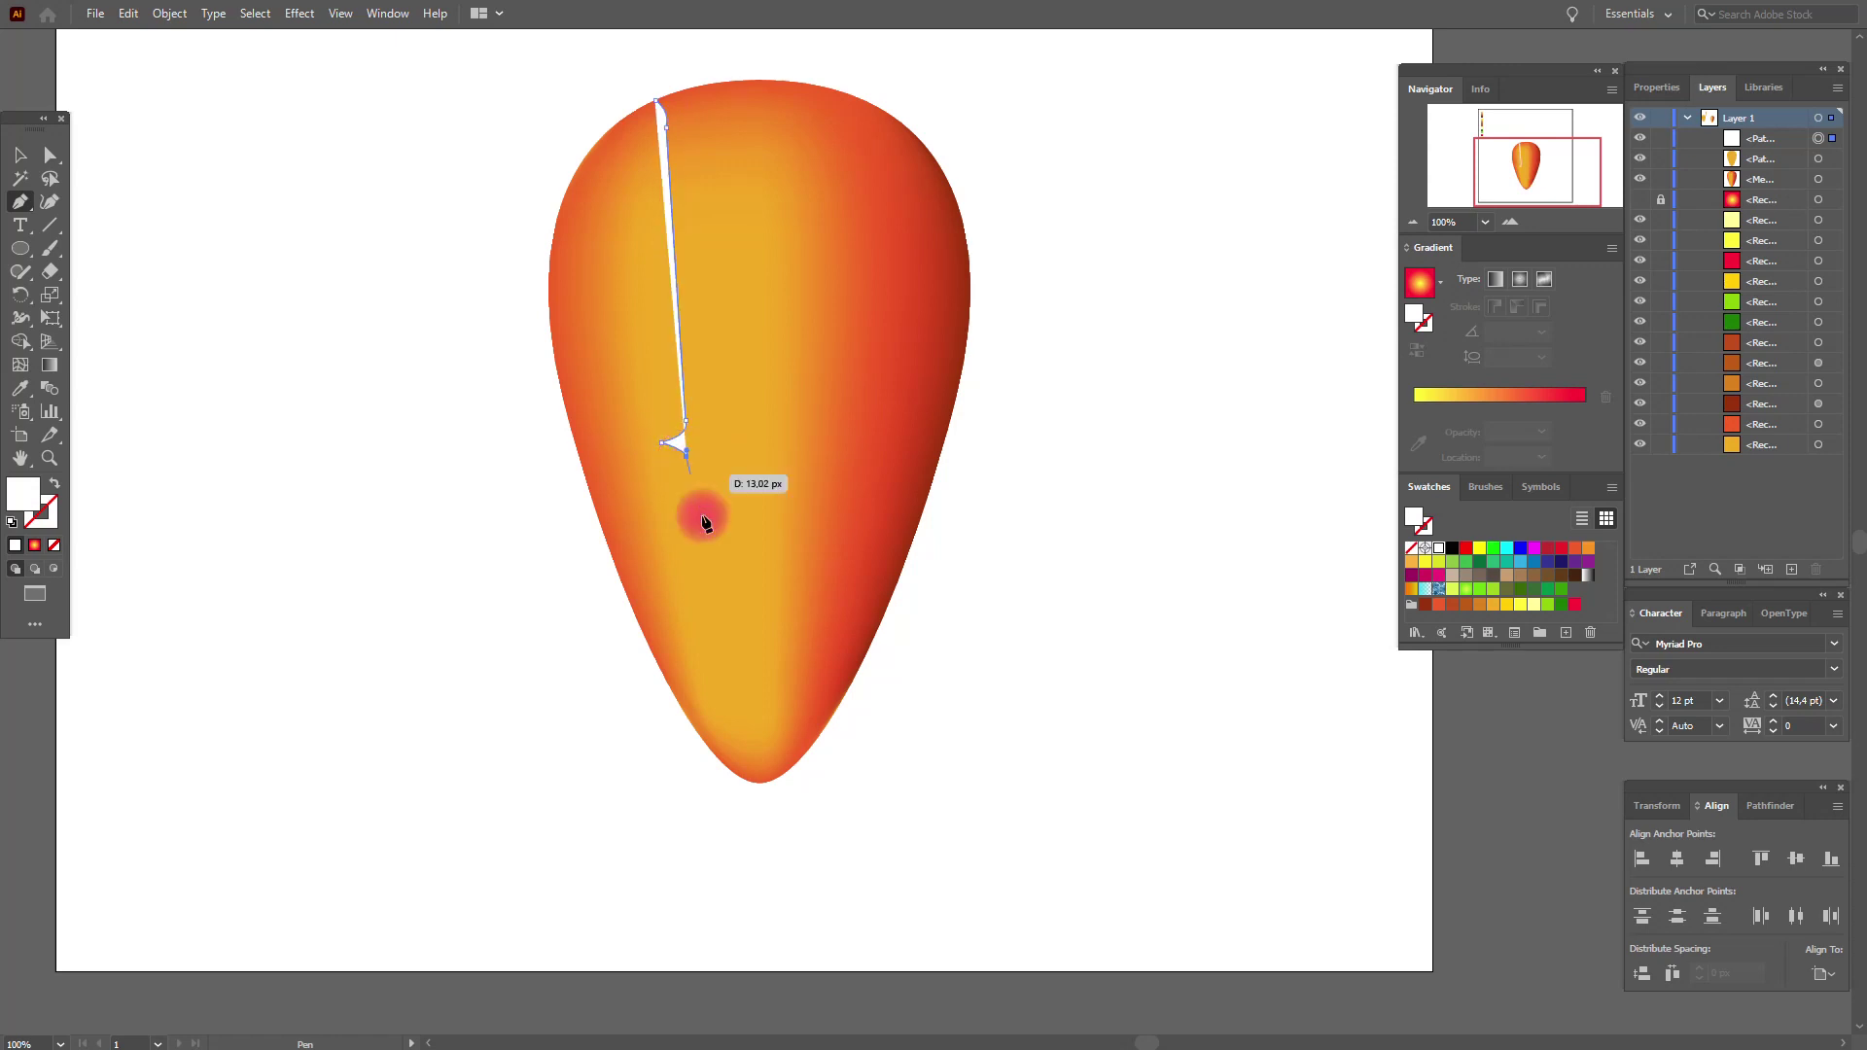
# Step: Continue the highlight path to the lower tip, back up its right side with a matching spike, and close it along the top edge
pyautogui.click(745, 768)
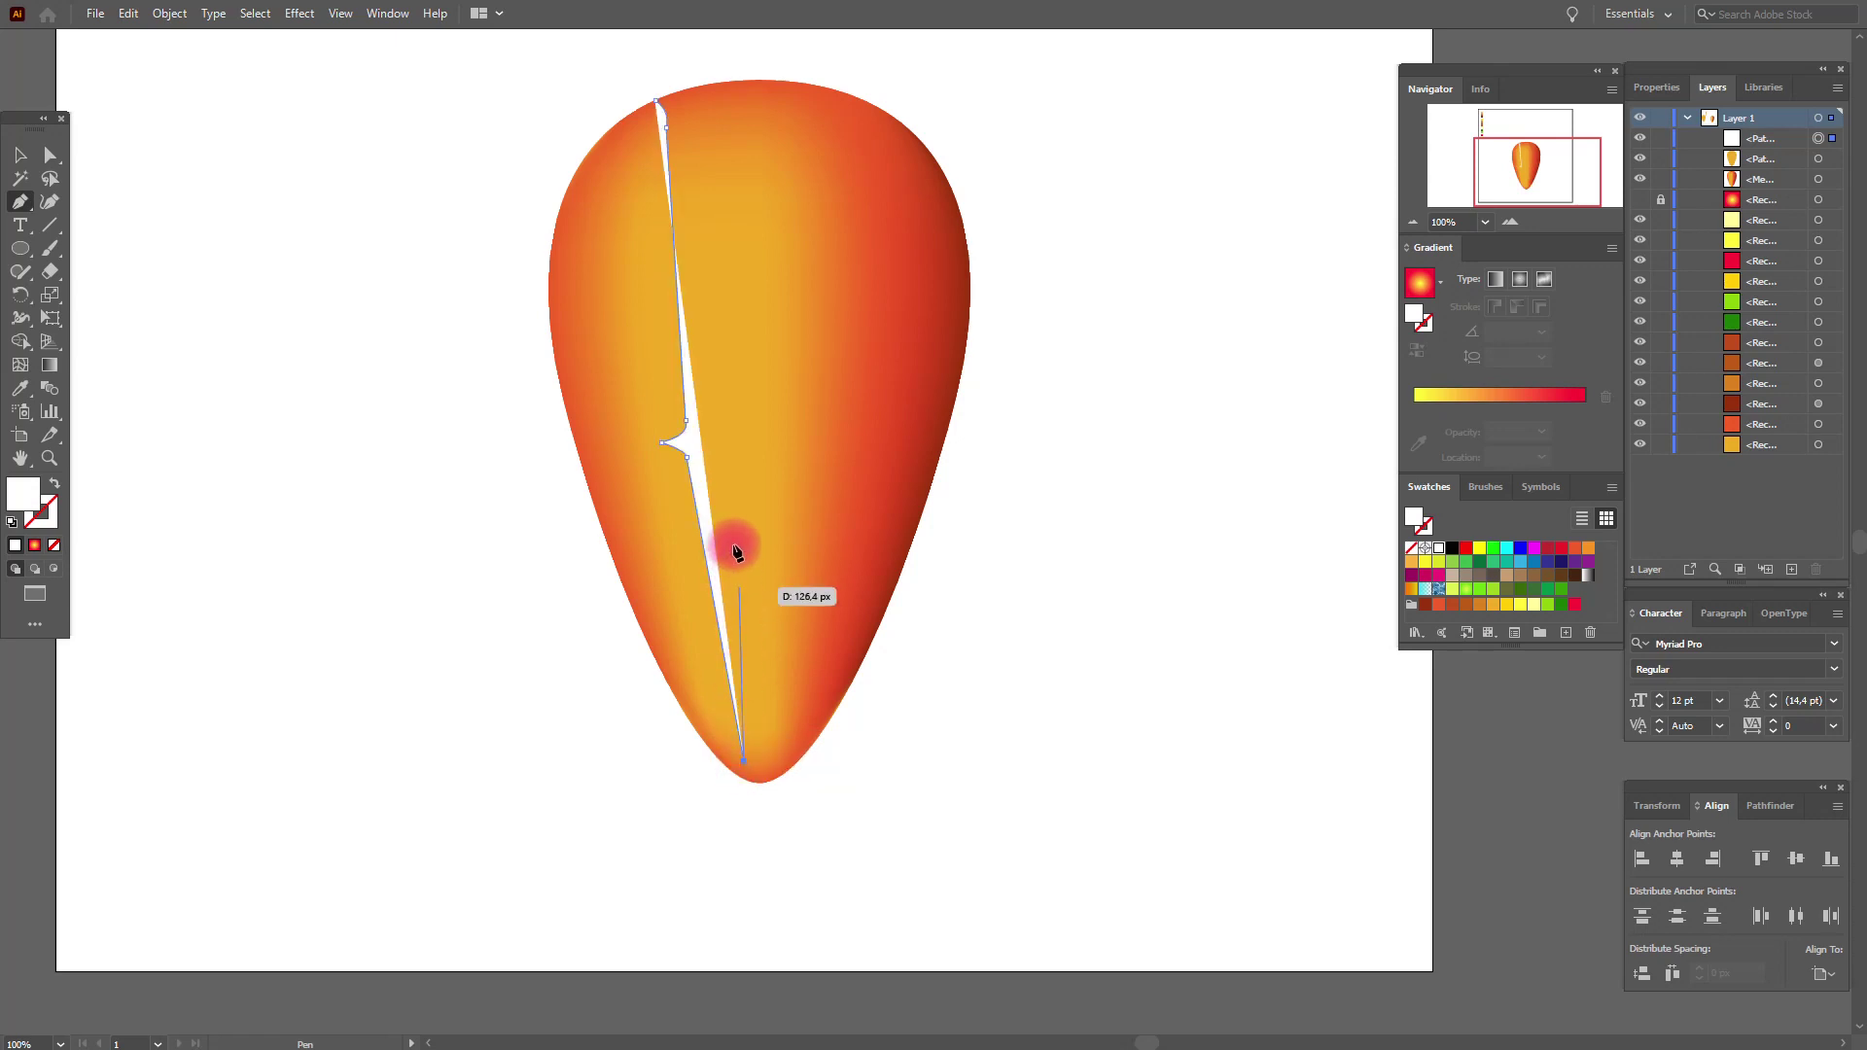
pyautogui.click(708, 454)
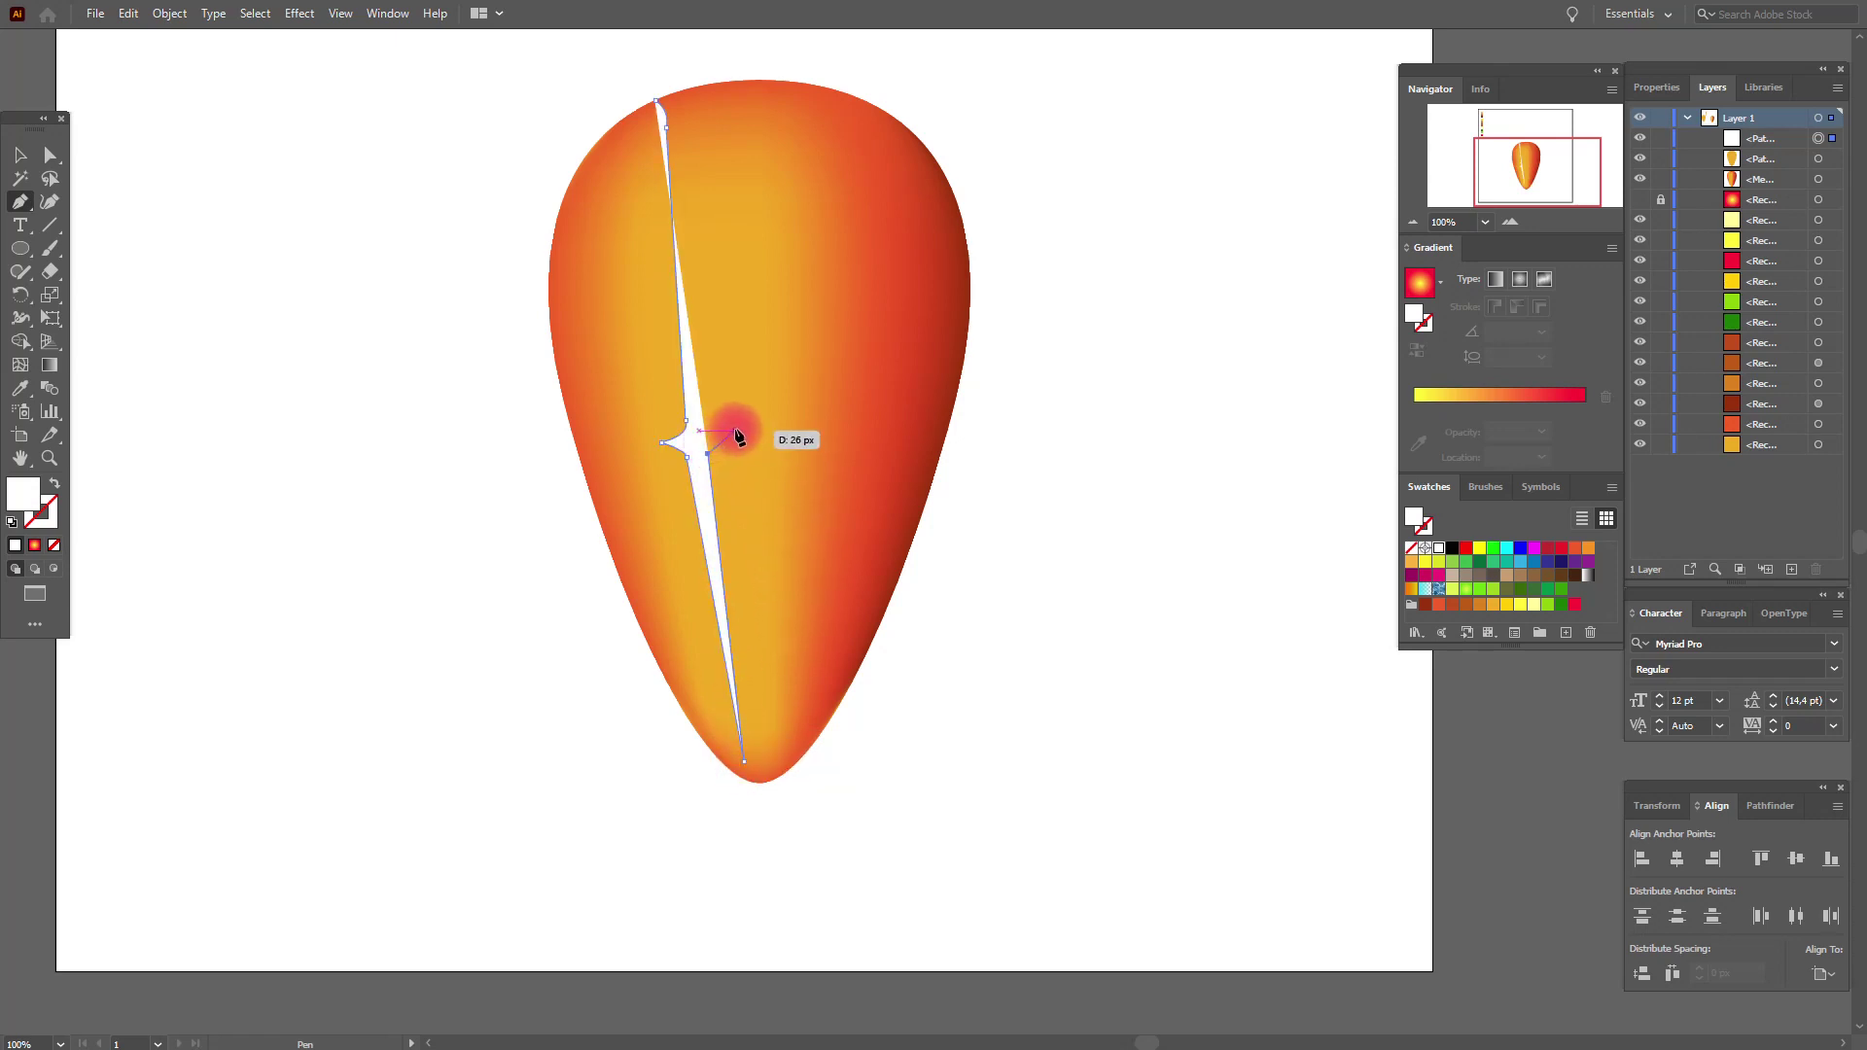
pyautogui.click(739, 432)
pyautogui.moveTo(770, 424); pyautogui.dragTo(682, 133)
pyautogui.click(678, 127)
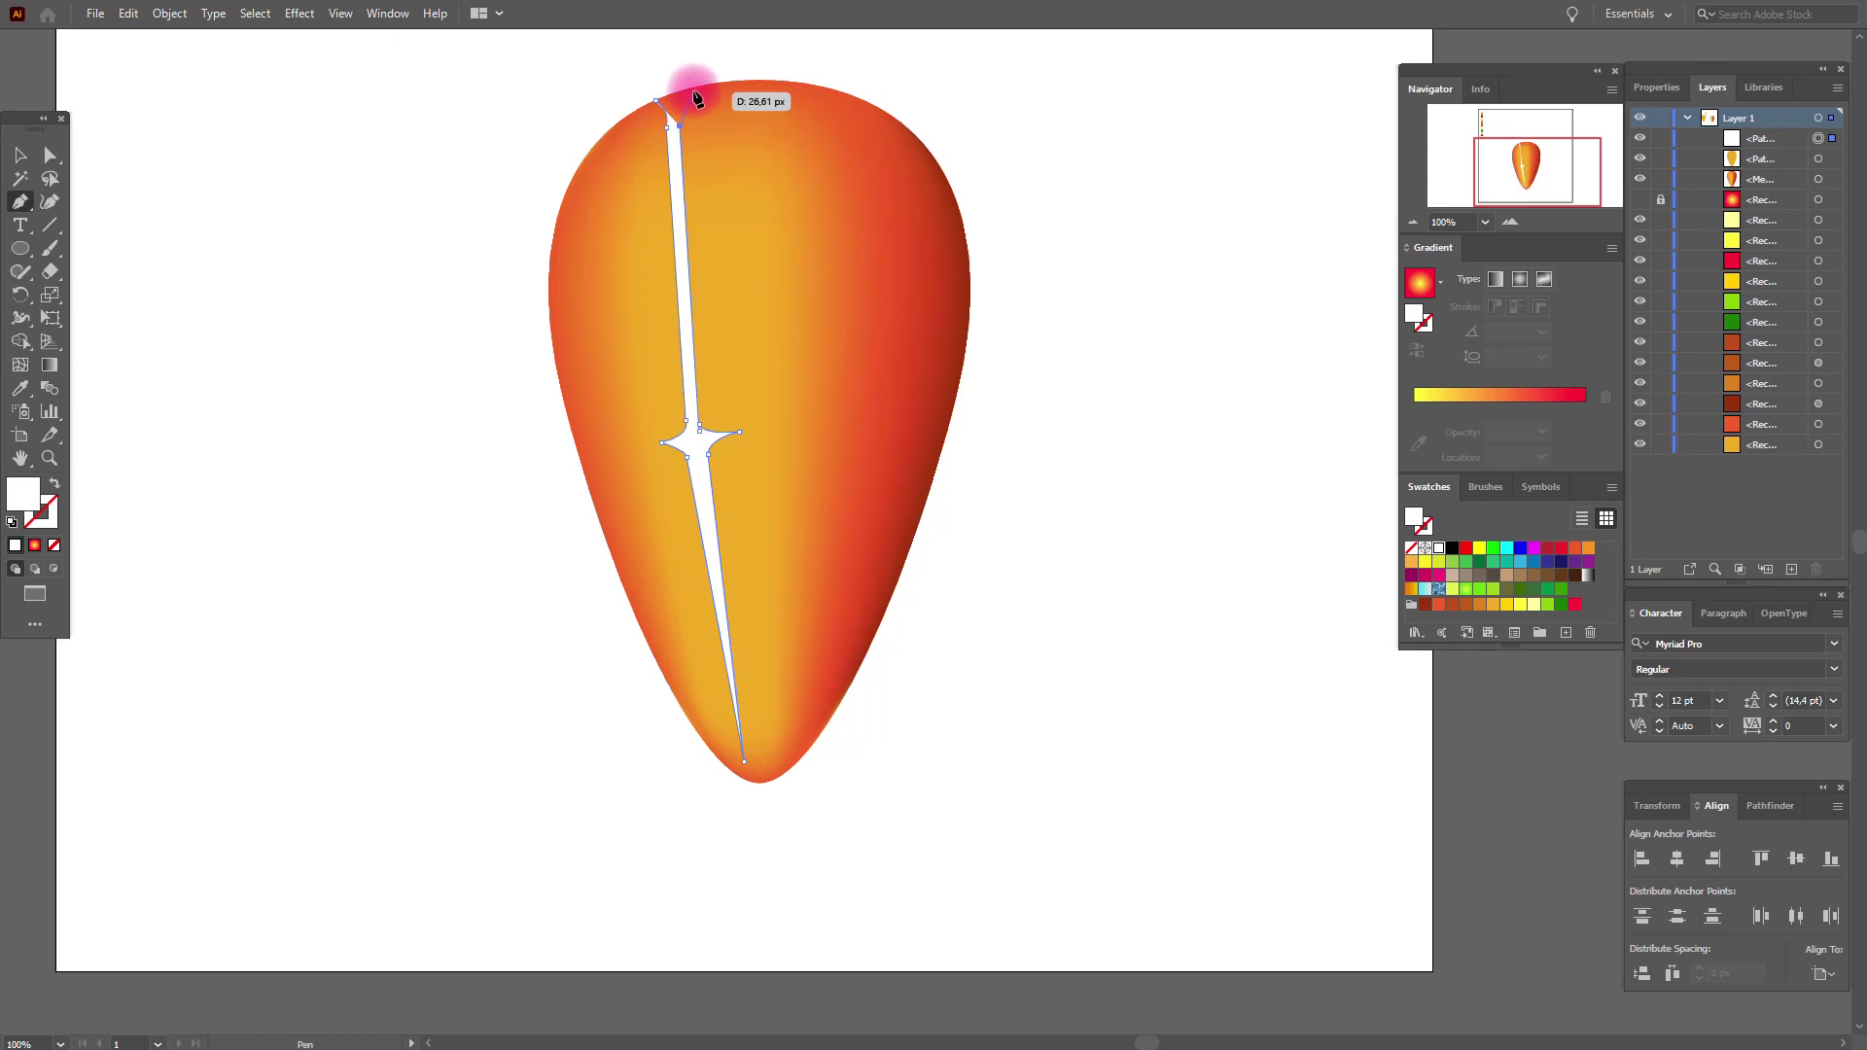
pyautogui.moveTo(694, 88); pyautogui.dragTo(714, 83)
pyautogui.click(693, 88)
pyautogui.click(658, 101)
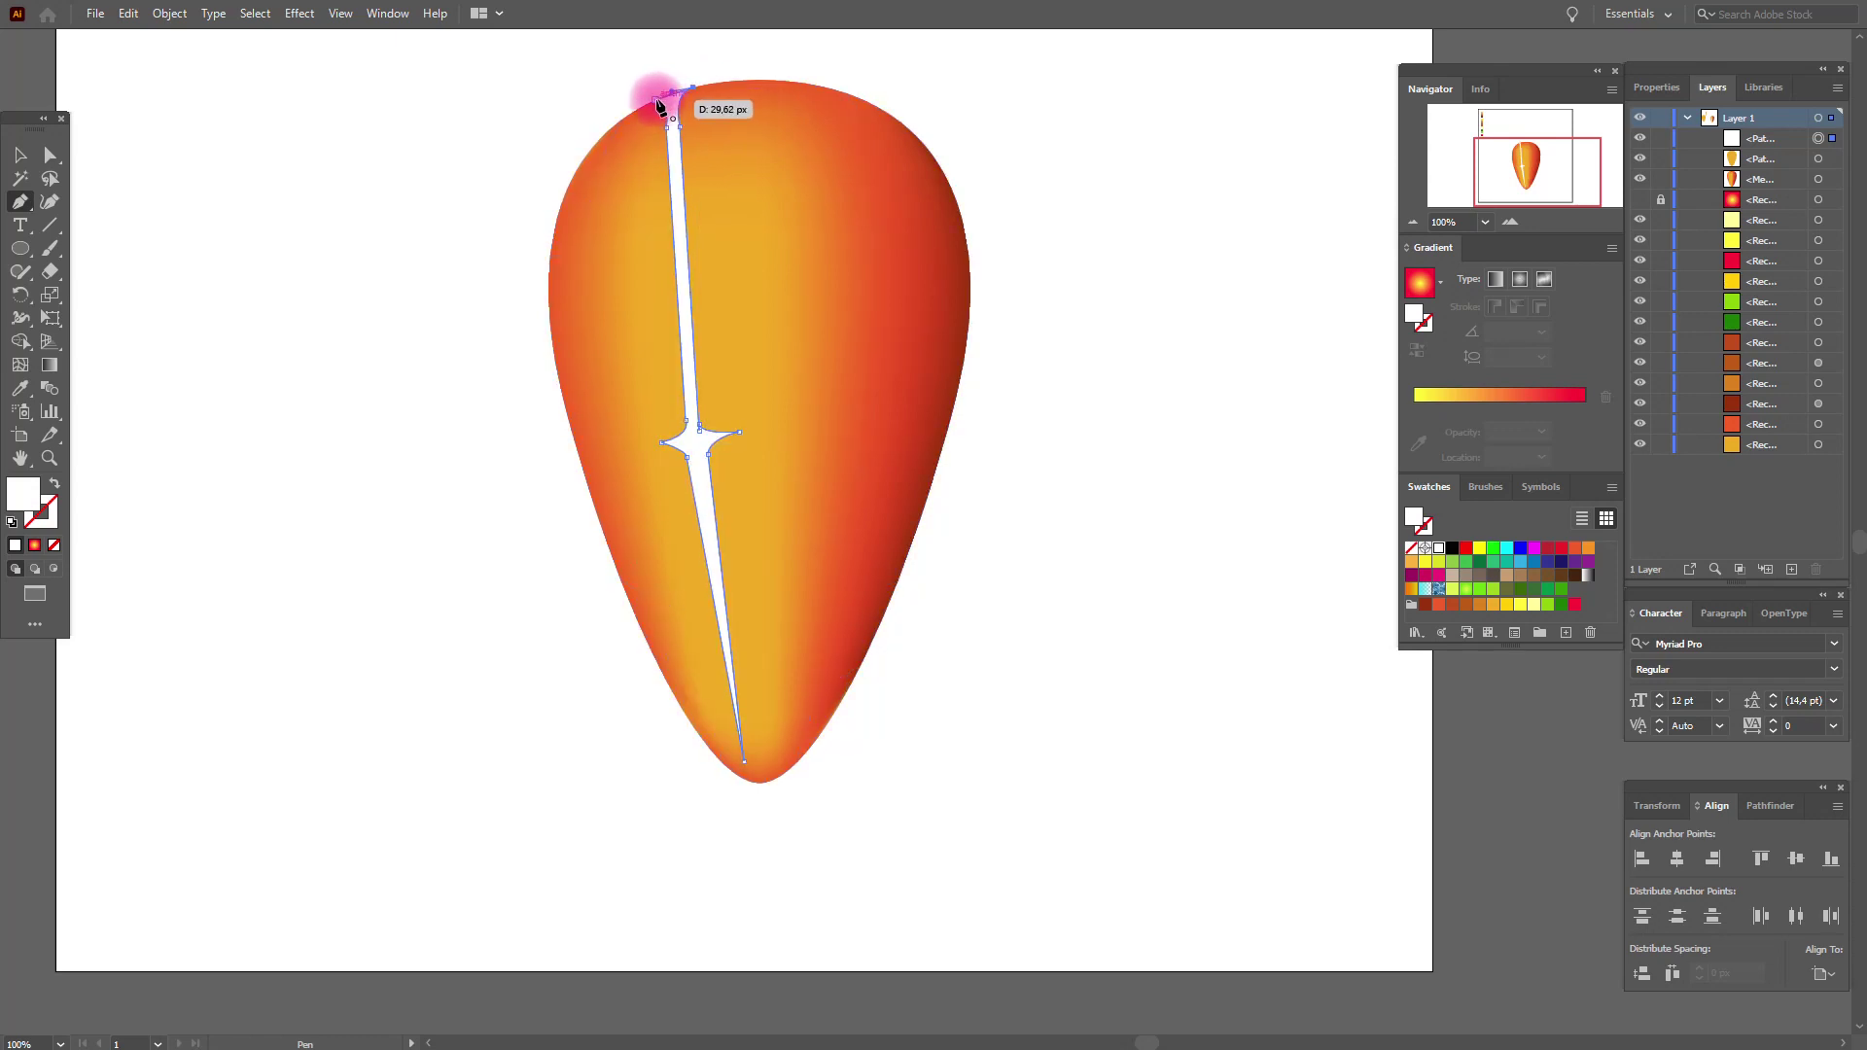
pyautogui.click(20, 155)
pyautogui.click(273, 177)
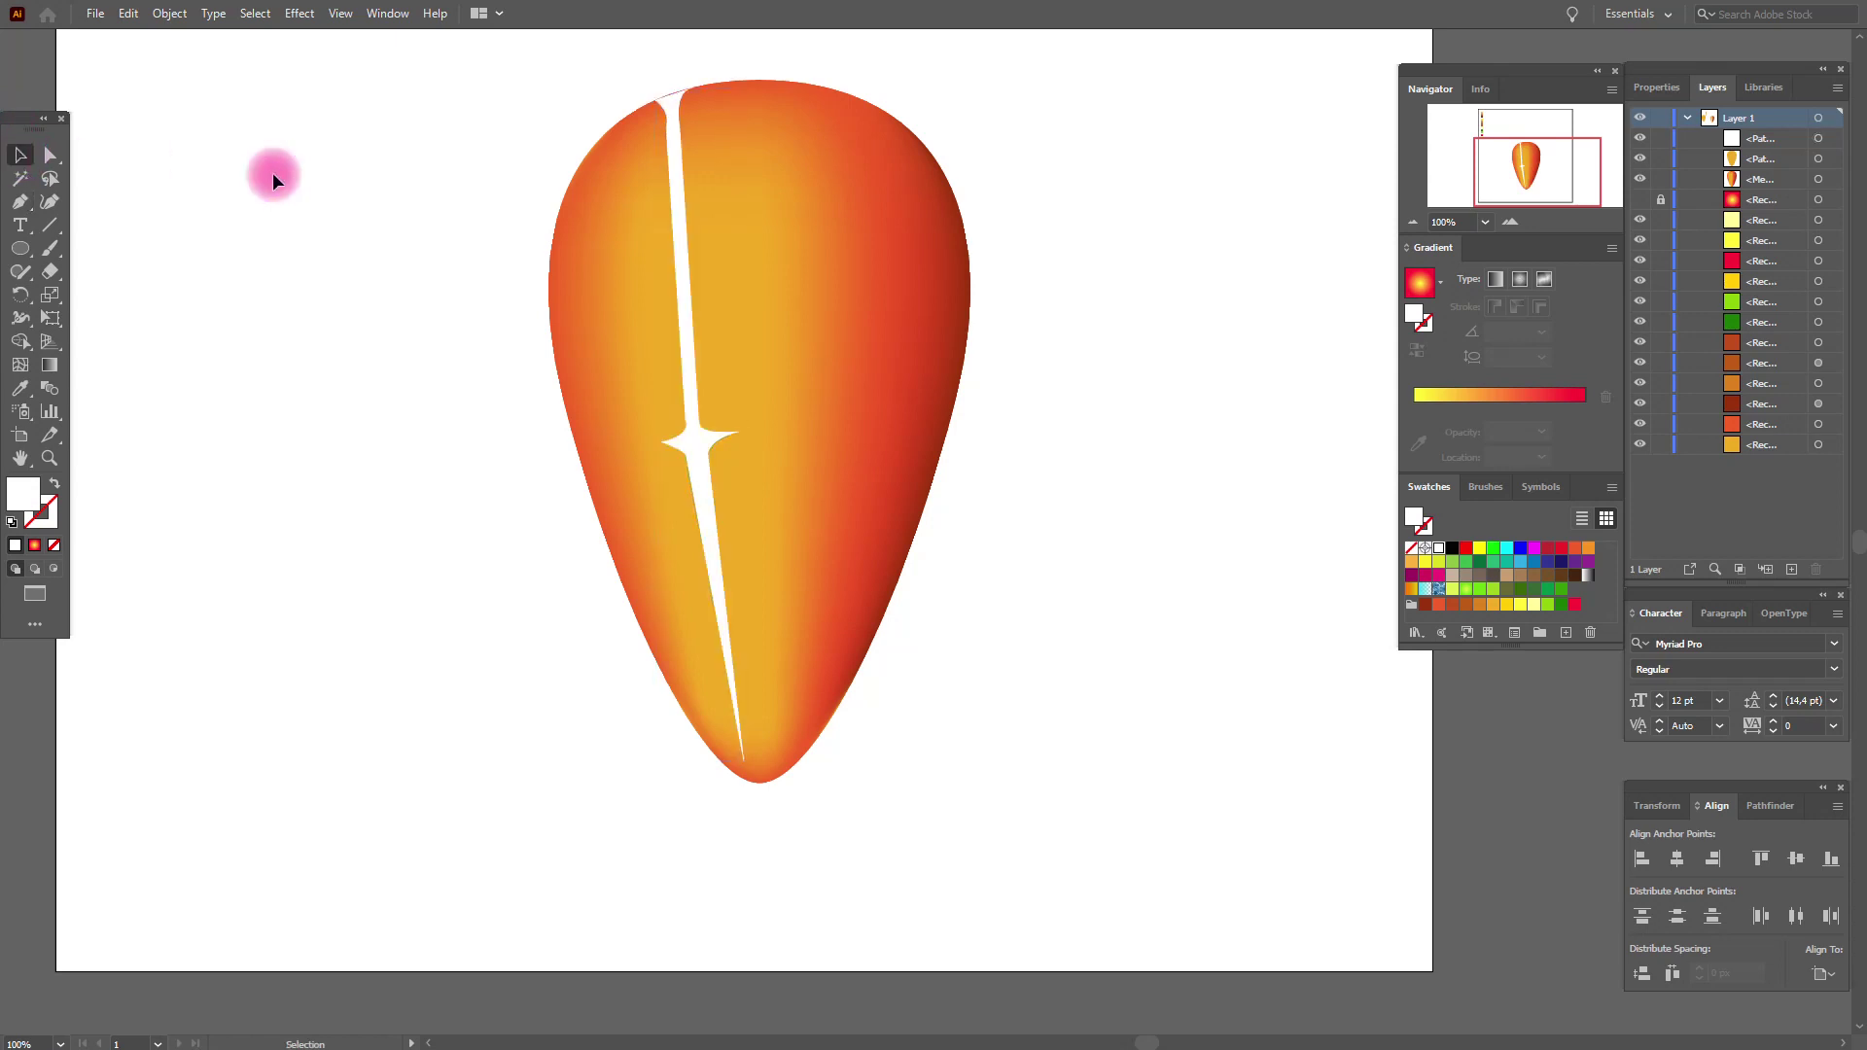
pyautogui.click(571, 196)
# Step: Fill the white highlight shape with the white-to-black linear gradient and set its angle to 90°
pyautogui.click(685, 363)
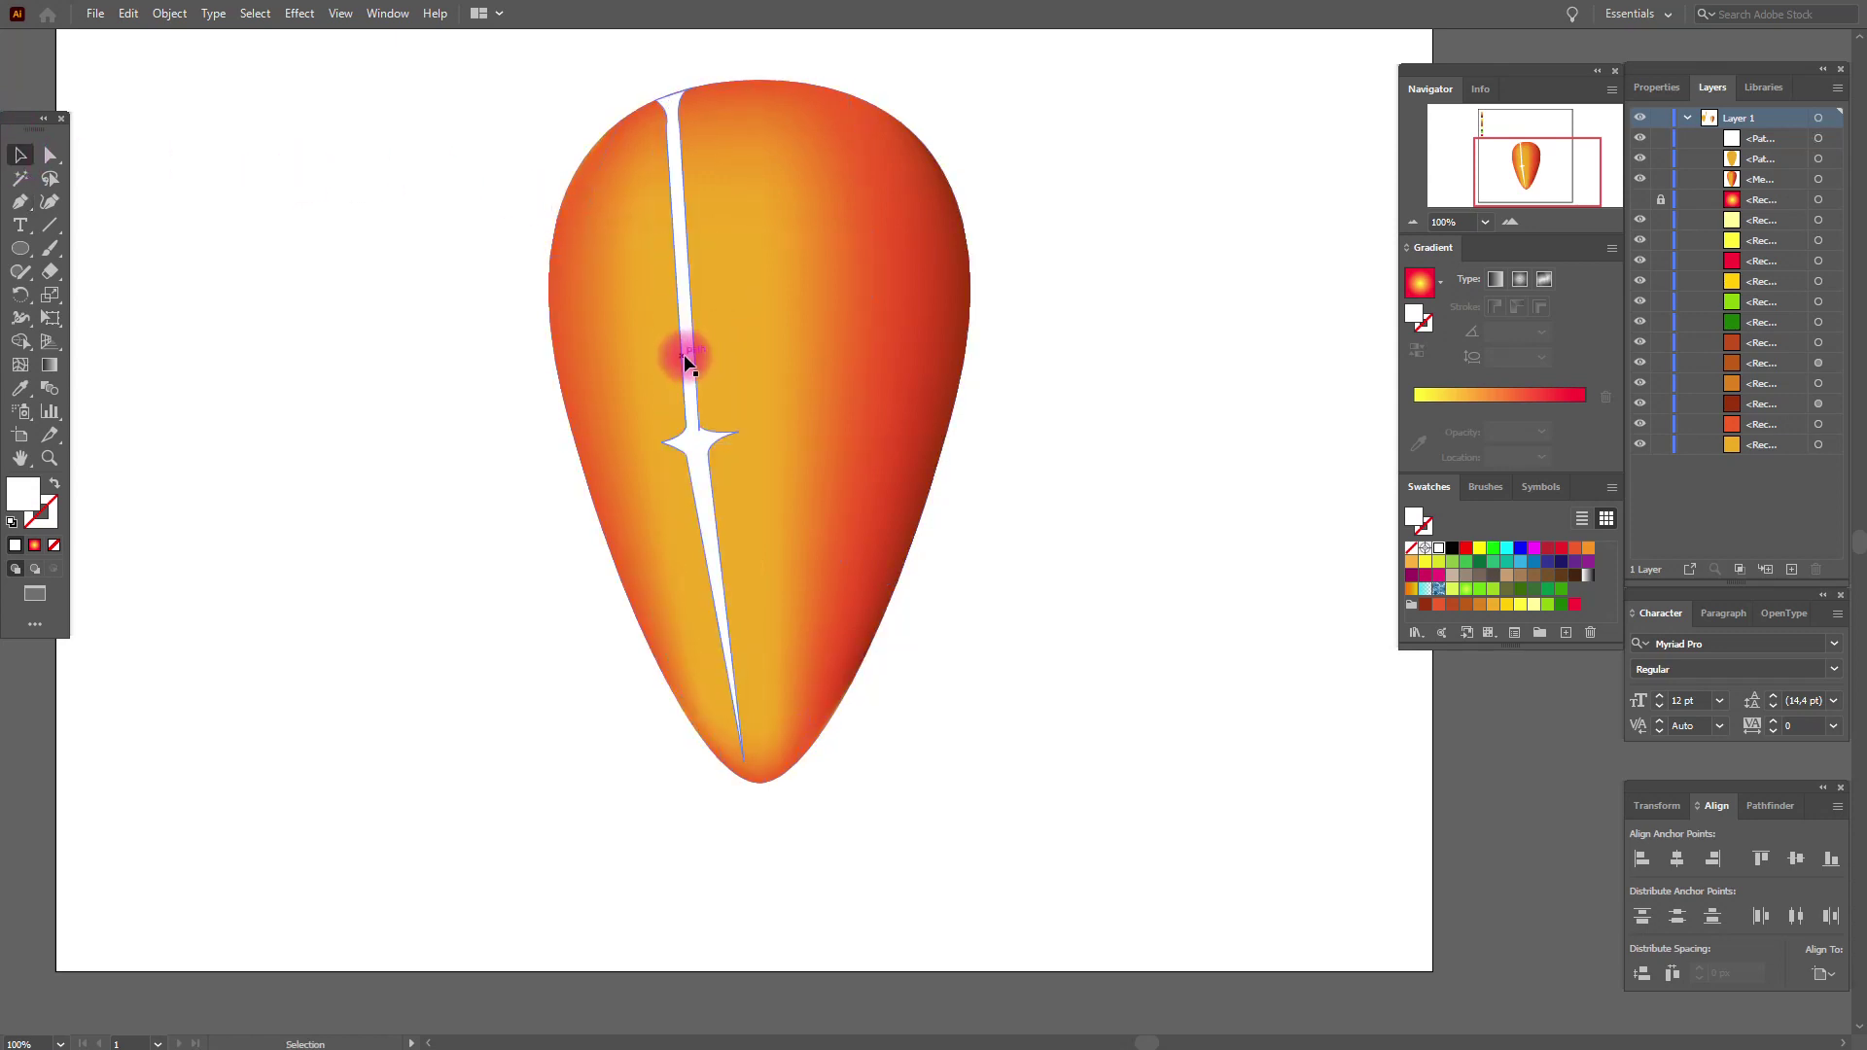
pyautogui.click(1588, 578)
pyautogui.click(1507, 355)
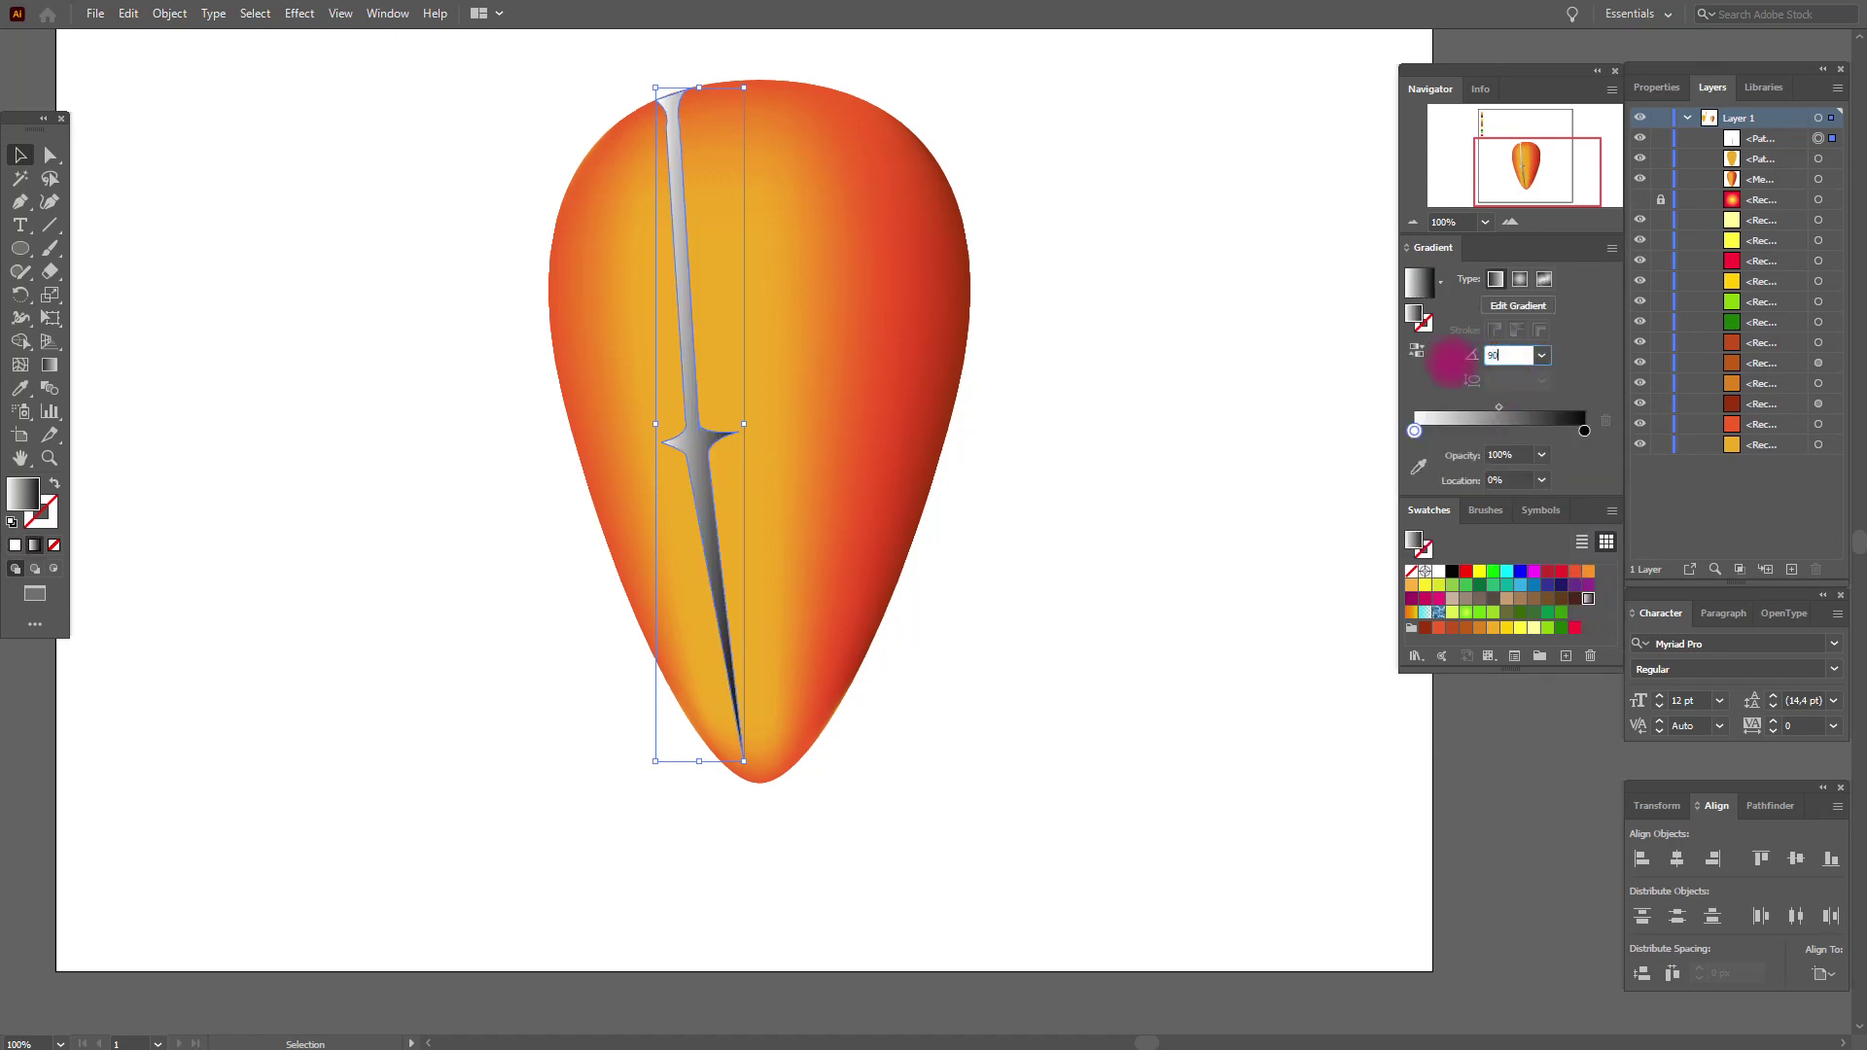
pyautogui.write('90')
pyautogui.press('Return')
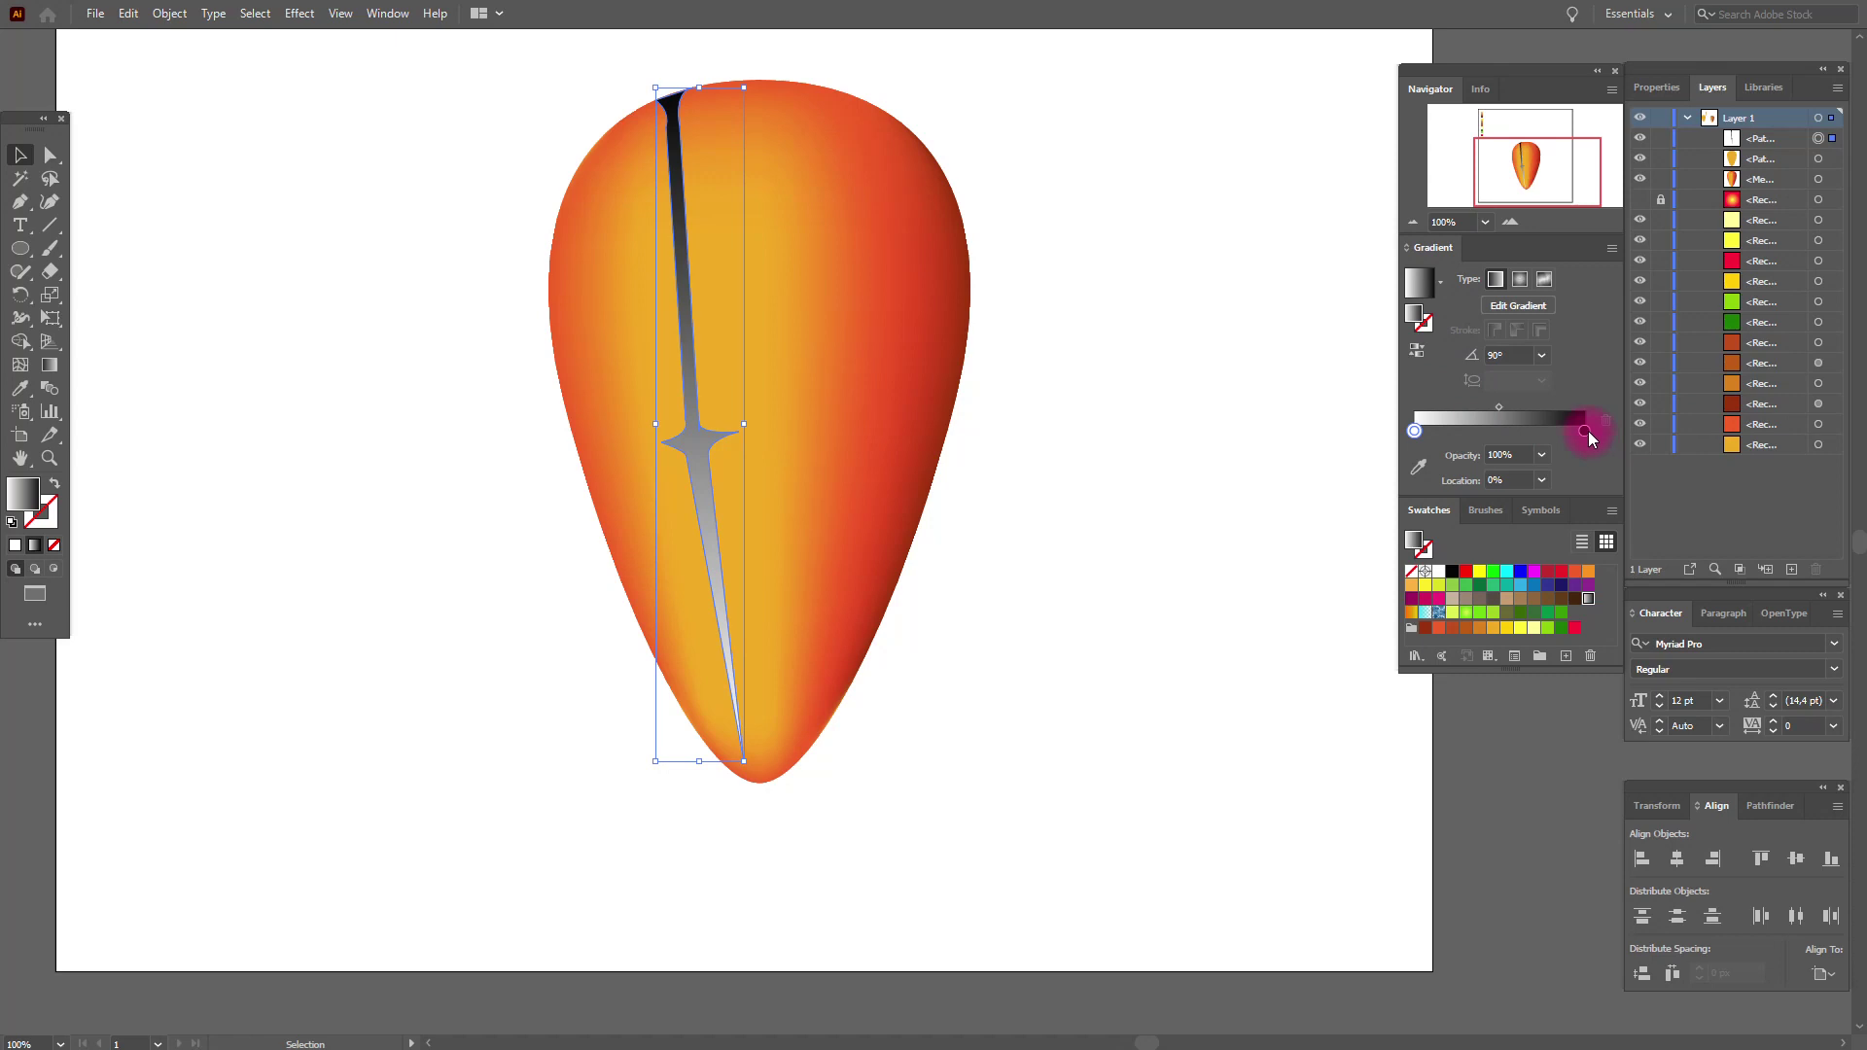
# Step: Place the highlight gradient's middle stop at about 53.6%, making both end stops black and the middle one pale yellow
pyautogui.moveTo(1589, 430); pyautogui.dragTo(1505, 430)
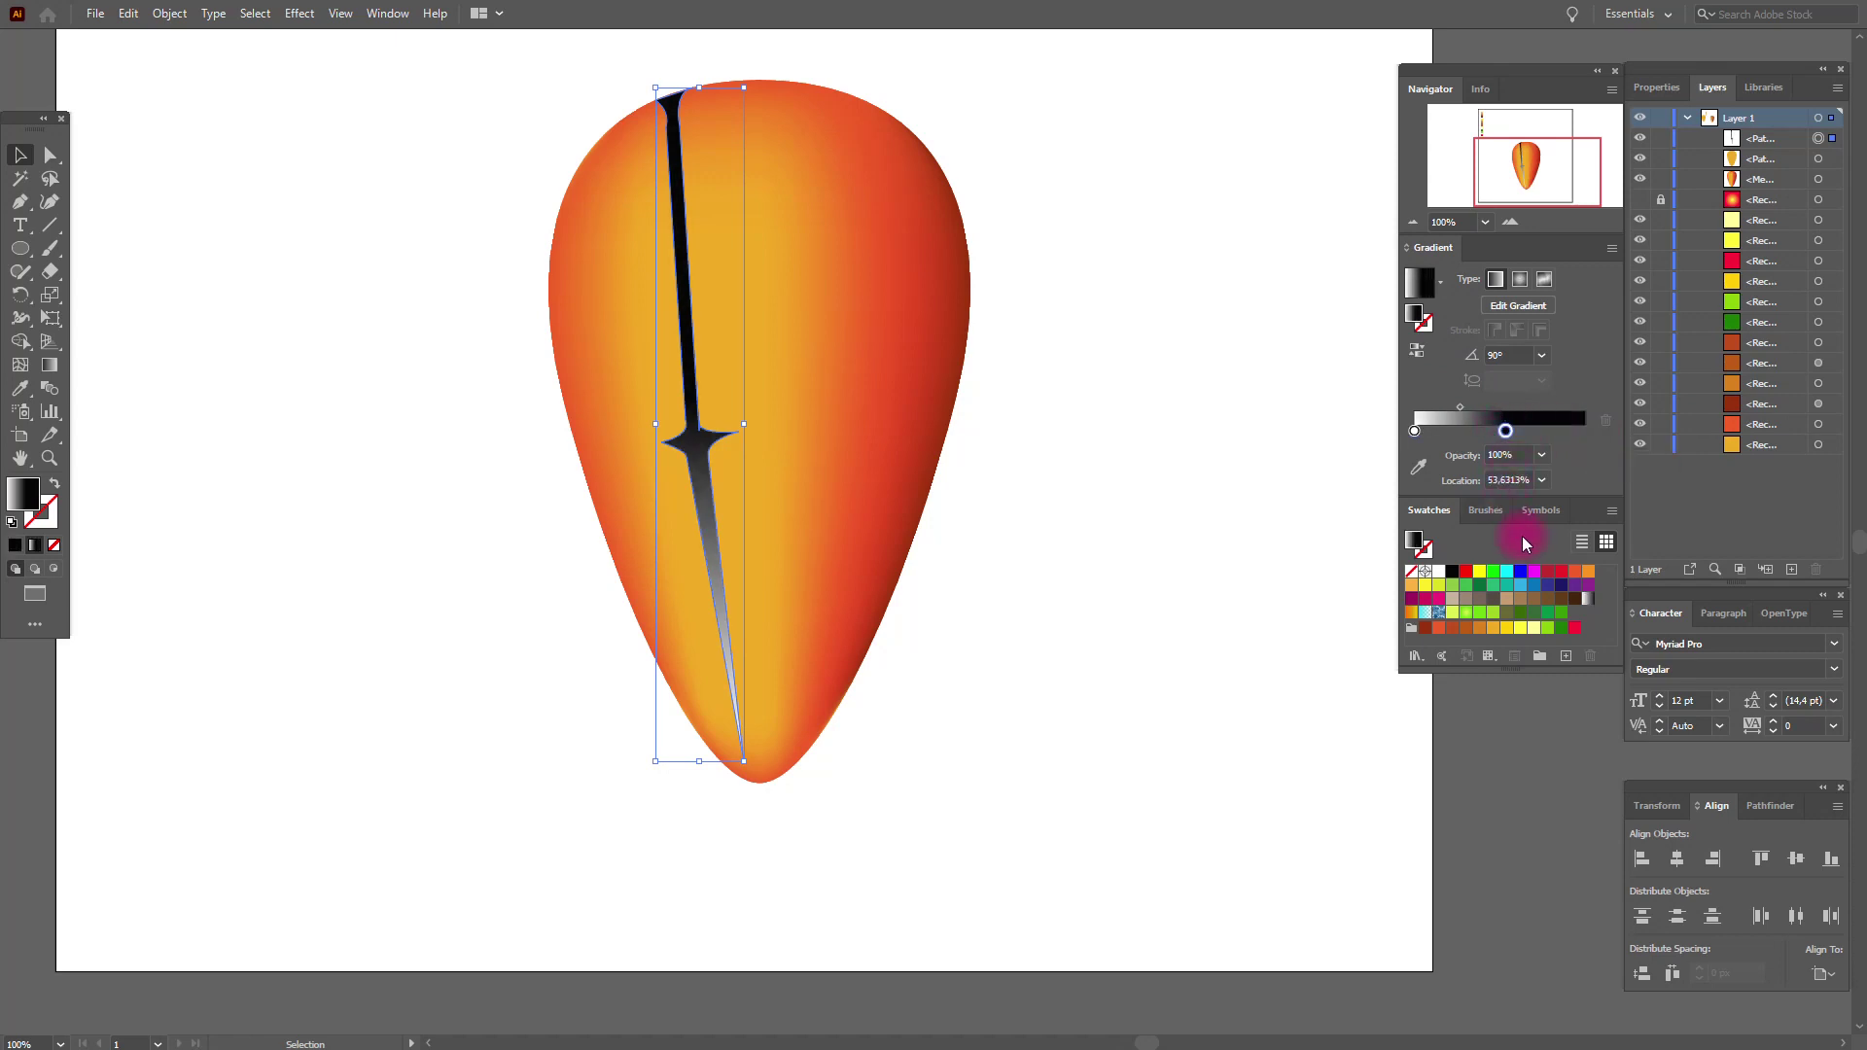
pyautogui.moveTo(1446, 578); pyautogui.dragTo(1589, 428)
pyautogui.moveTo(1452, 570); pyautogui.dragTo(1414, 430)
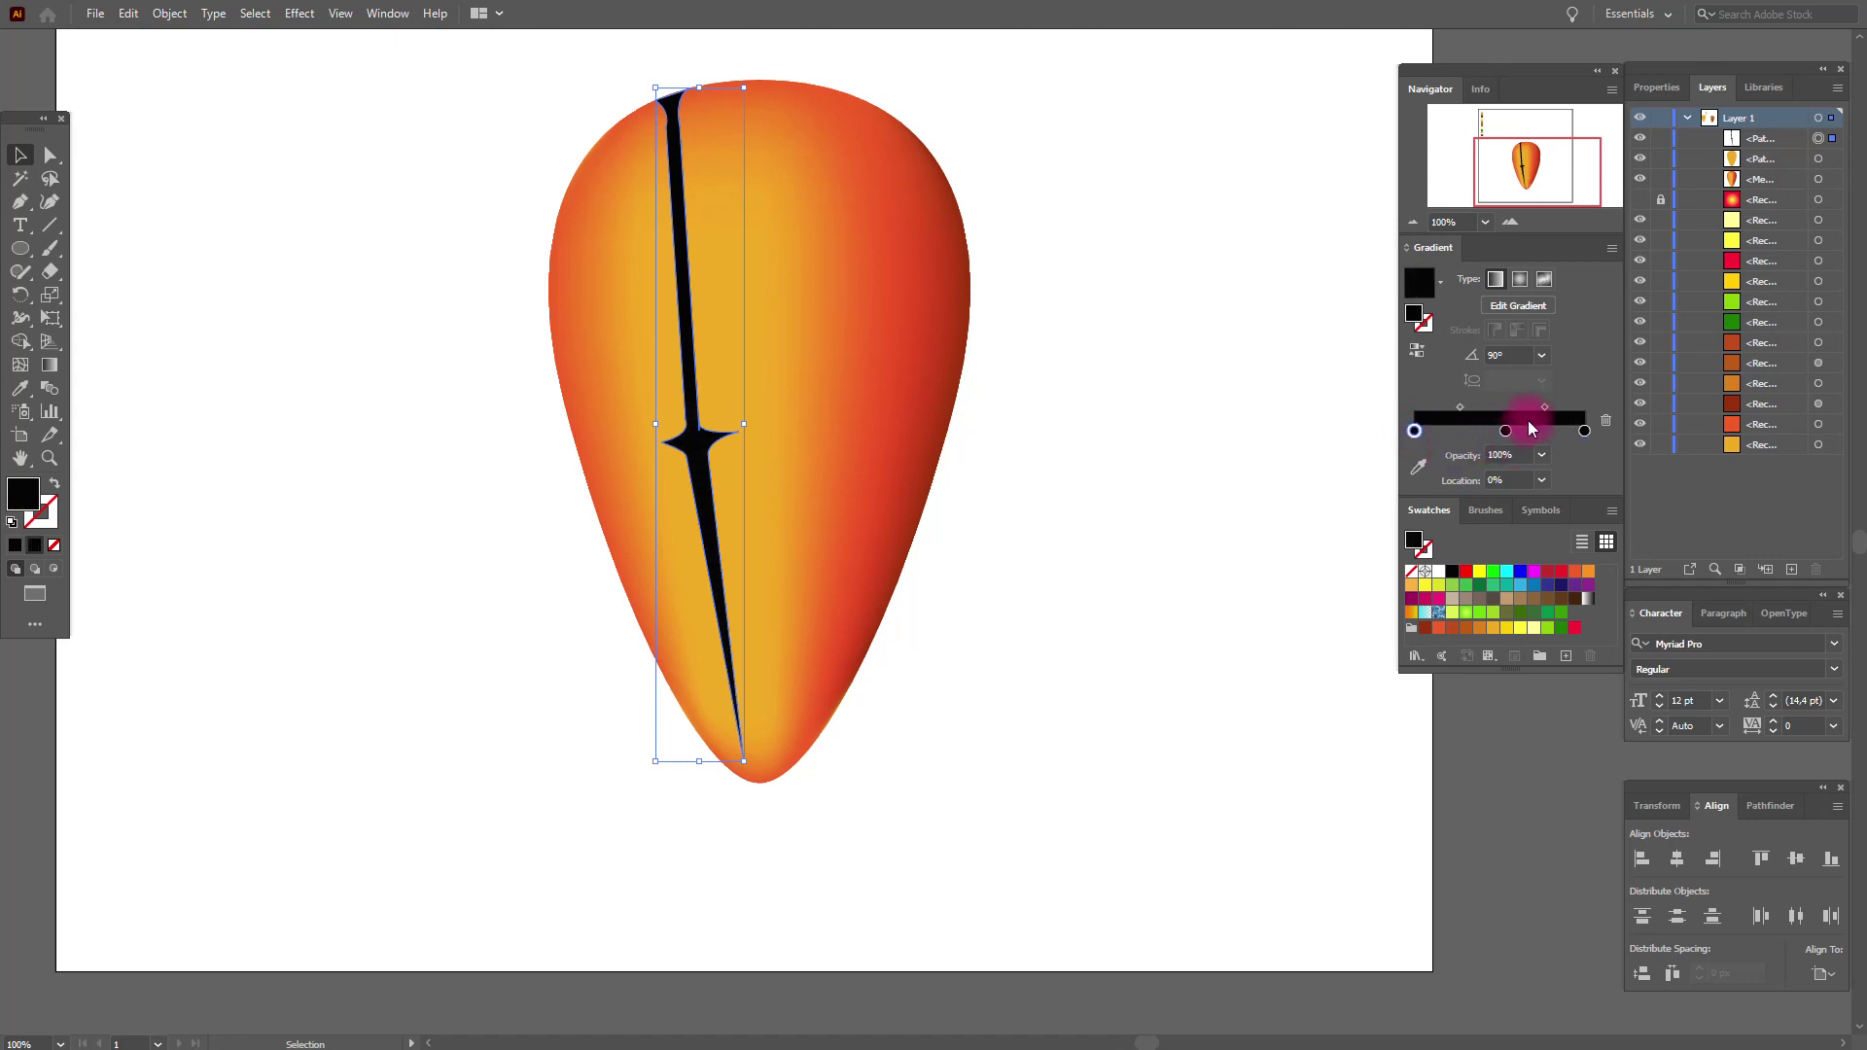
pyautogui.moveTo(1533, 627); pyautogui.dragTo(1507, 430)
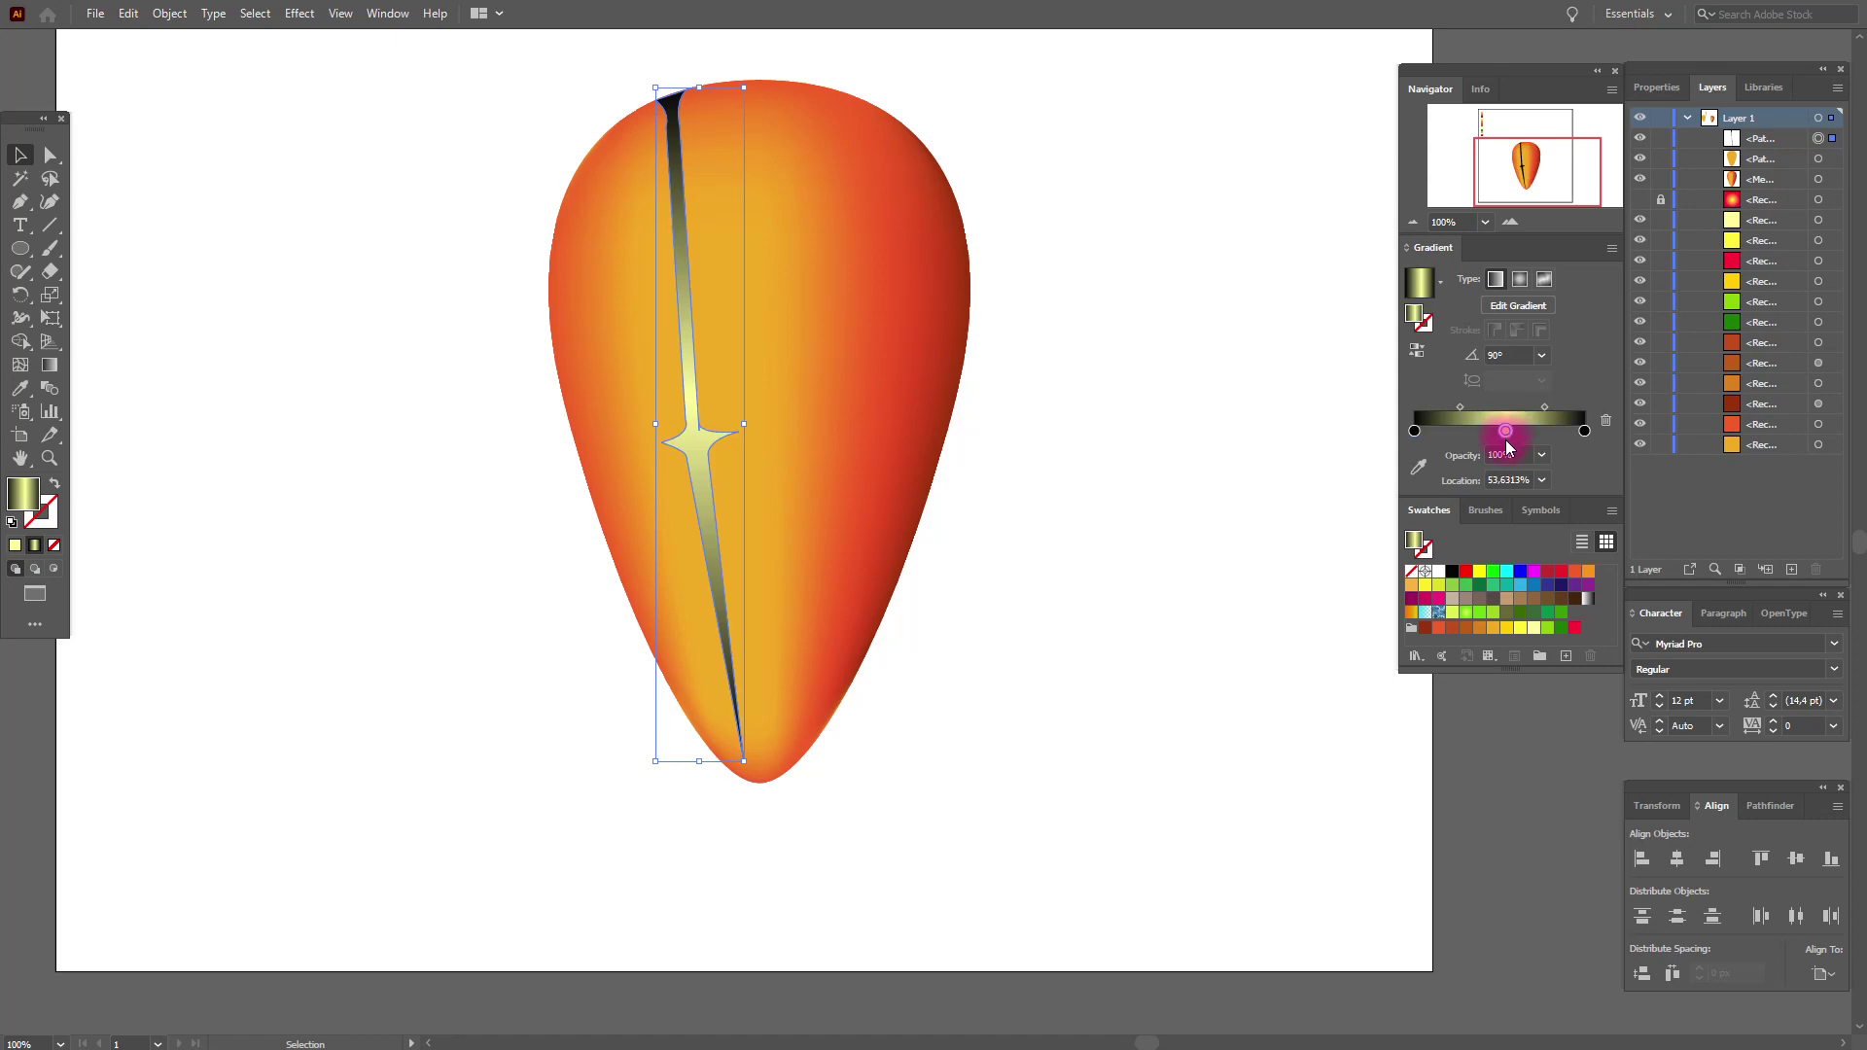
# Step: Set the highlight shape's blending mode to Screen
pyautogui.click(1657, 86)
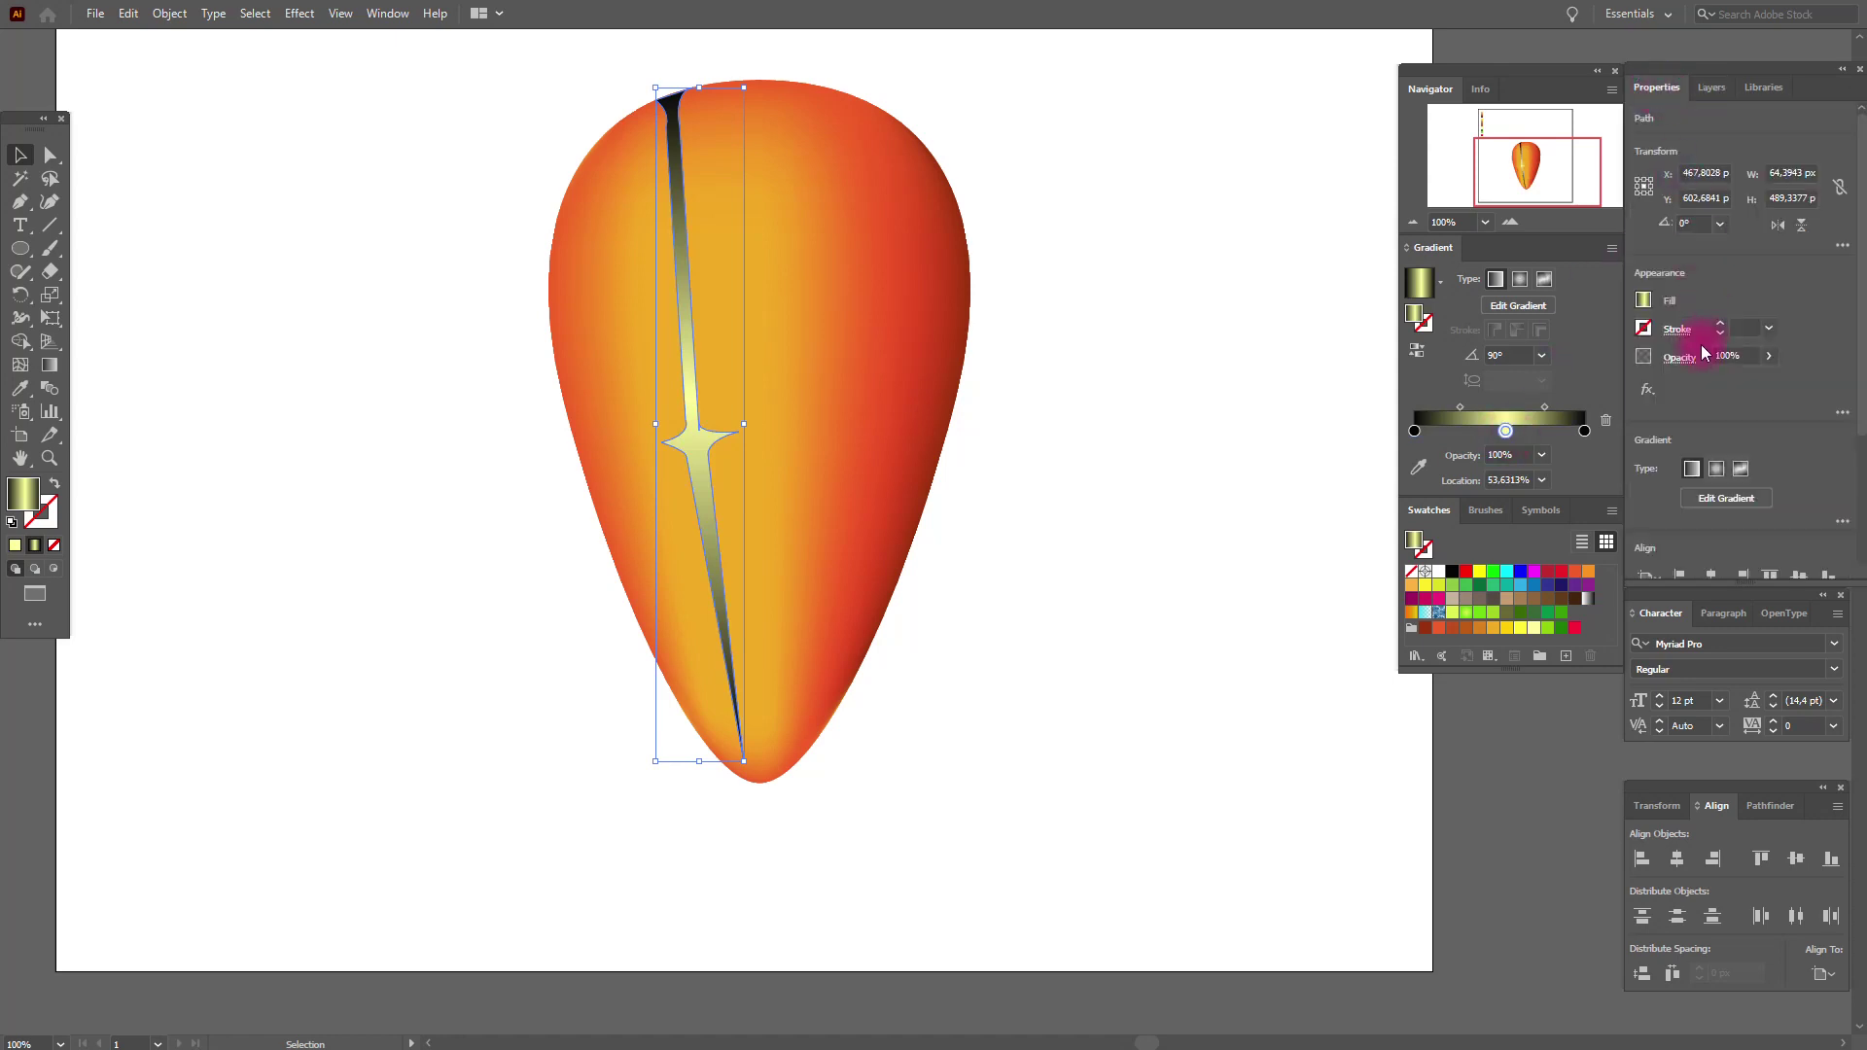
pyautogui.click(1679, 358)
pyautogui.click(1562, 392)
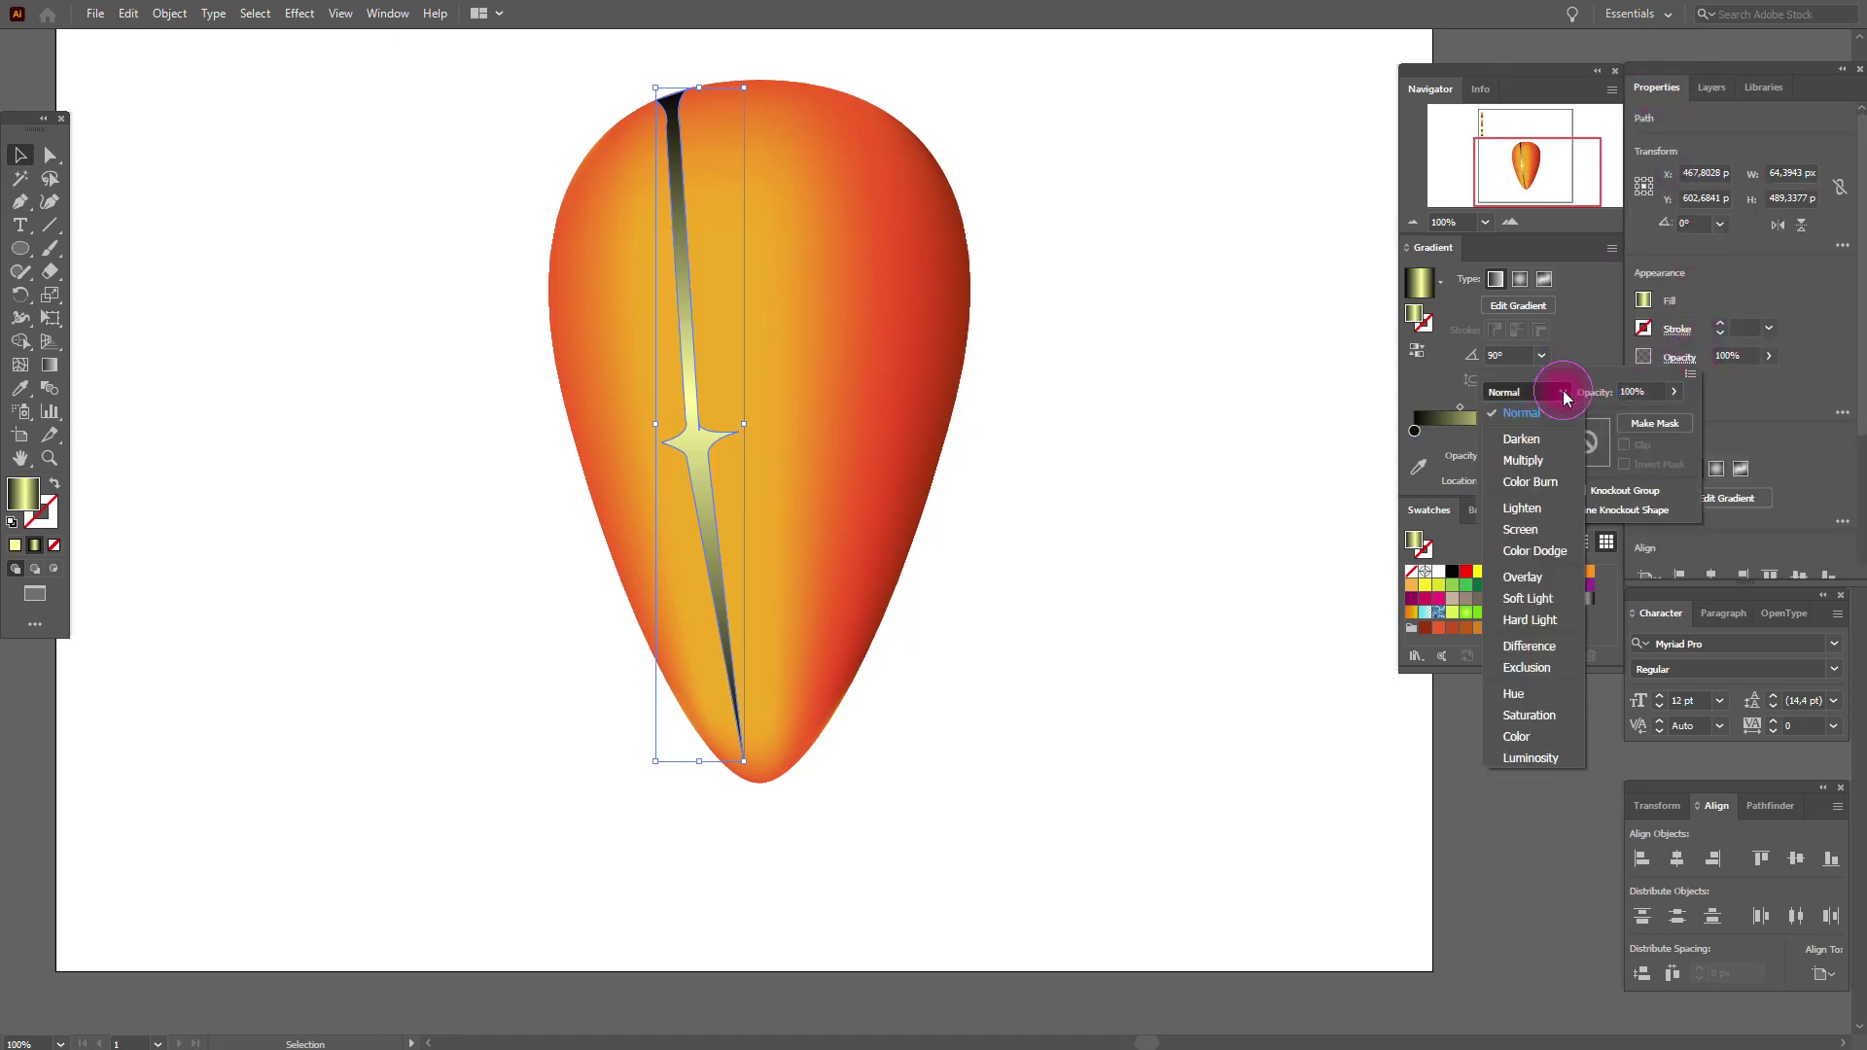
pyautogui.click(1538, 528)
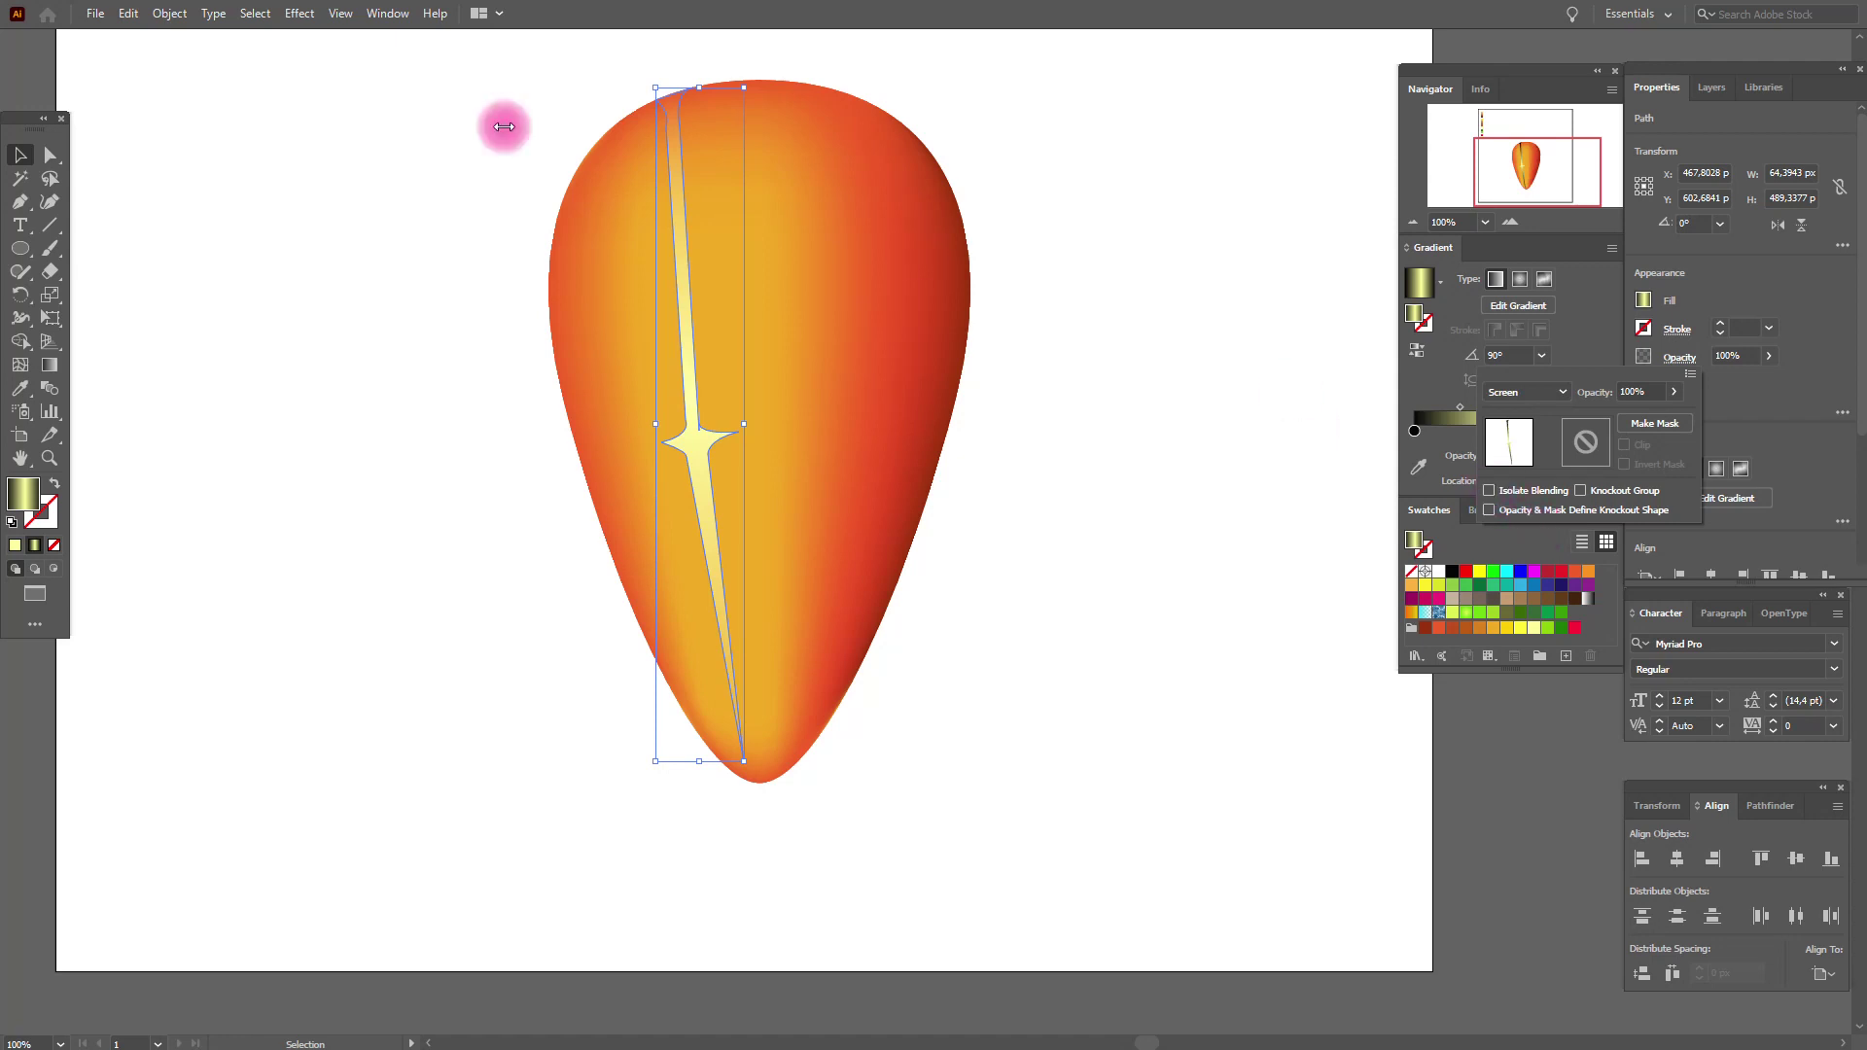
pyautogui.click(302, 16)
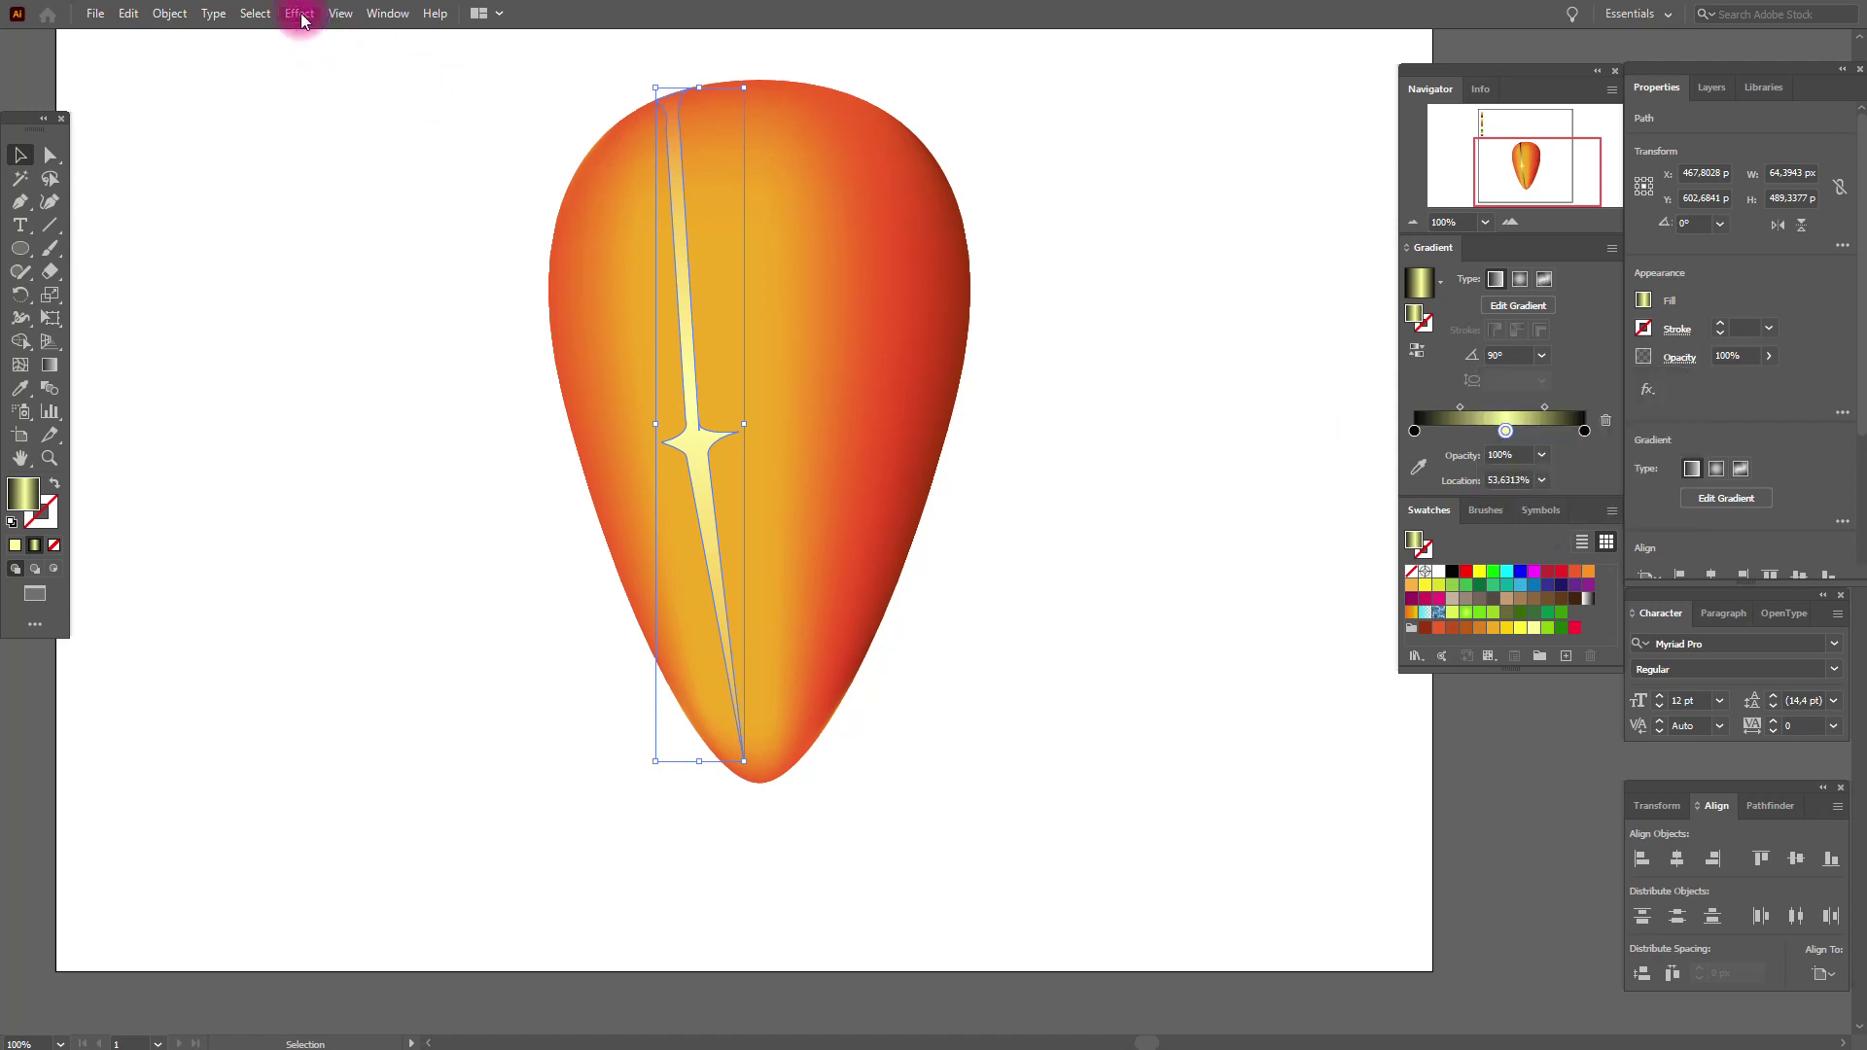
# Step: Apply a Gaussian Blur with a radius of about 5.5 pixels to the star-like highlight shape and deselect it
pyautogui.click(302, 16)
pyautogui.moveTo(395, 337)
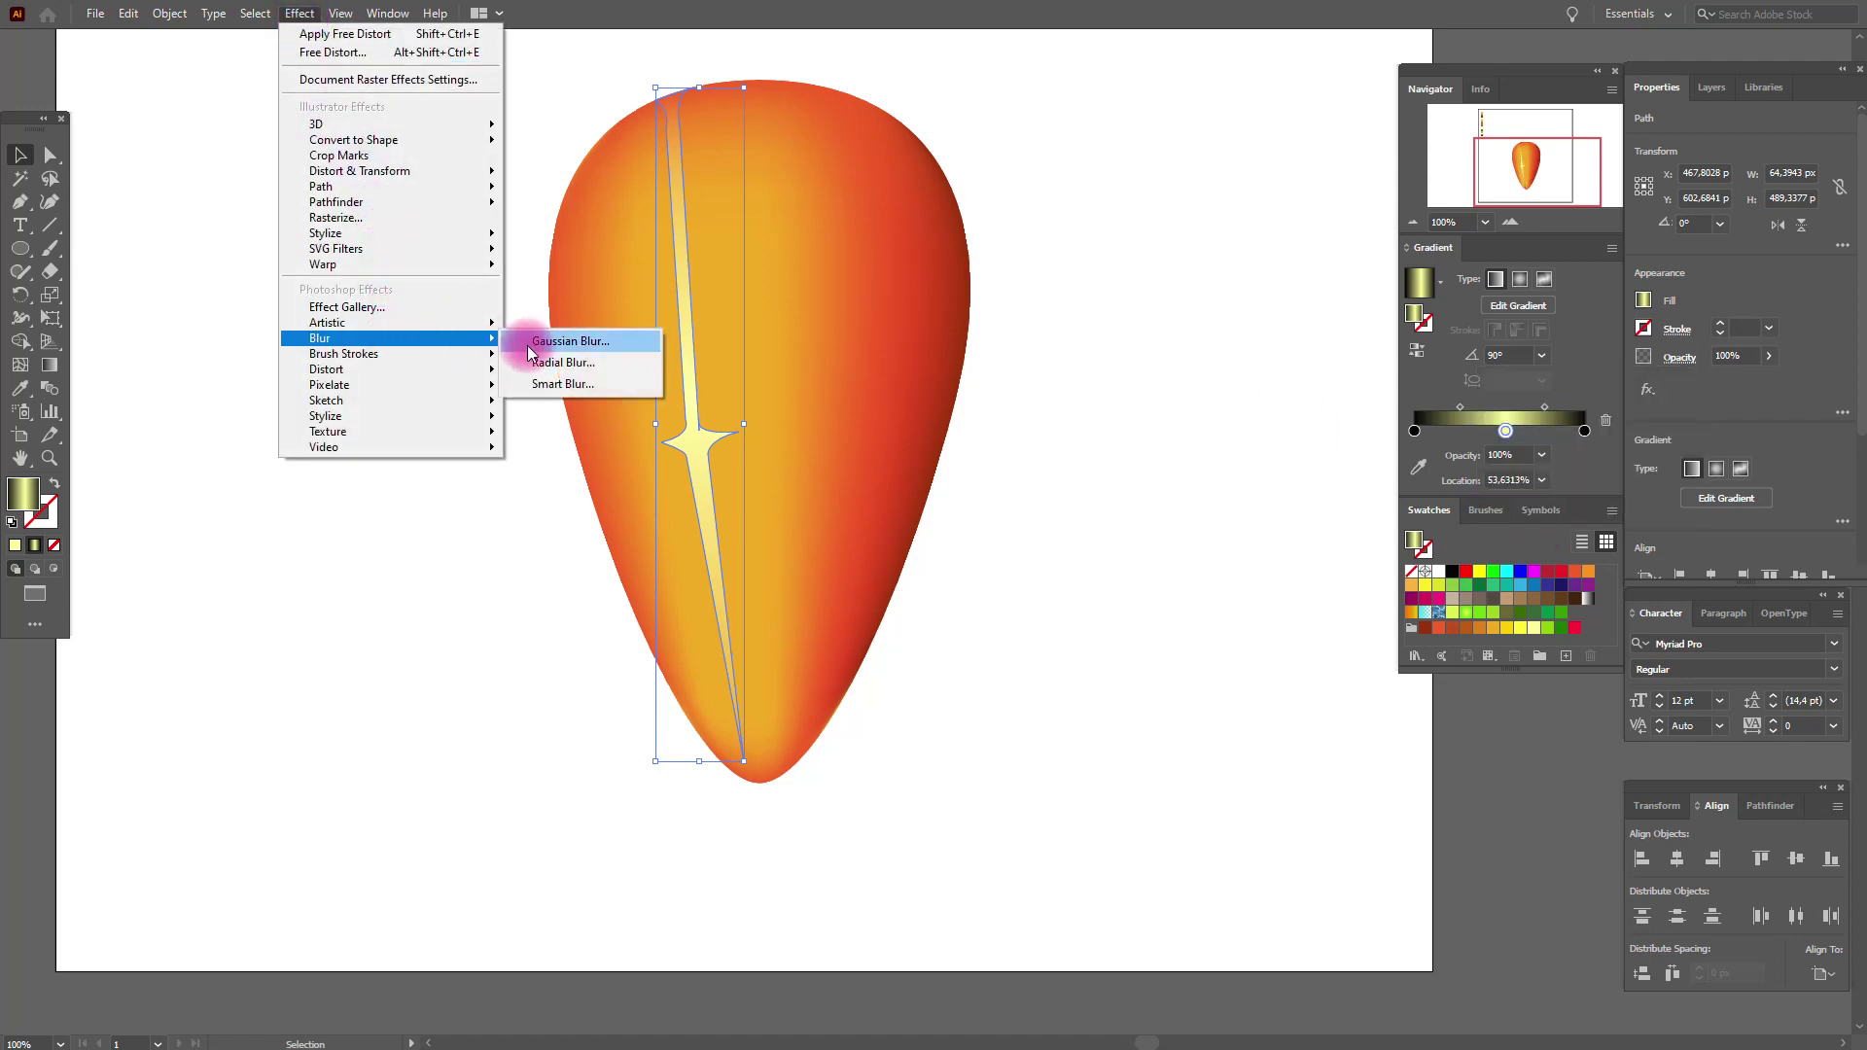
pyautogui.click(570, 342)
pyautogui.moveTo(1182, 474); pyautogui.dragTo(1178, 477)
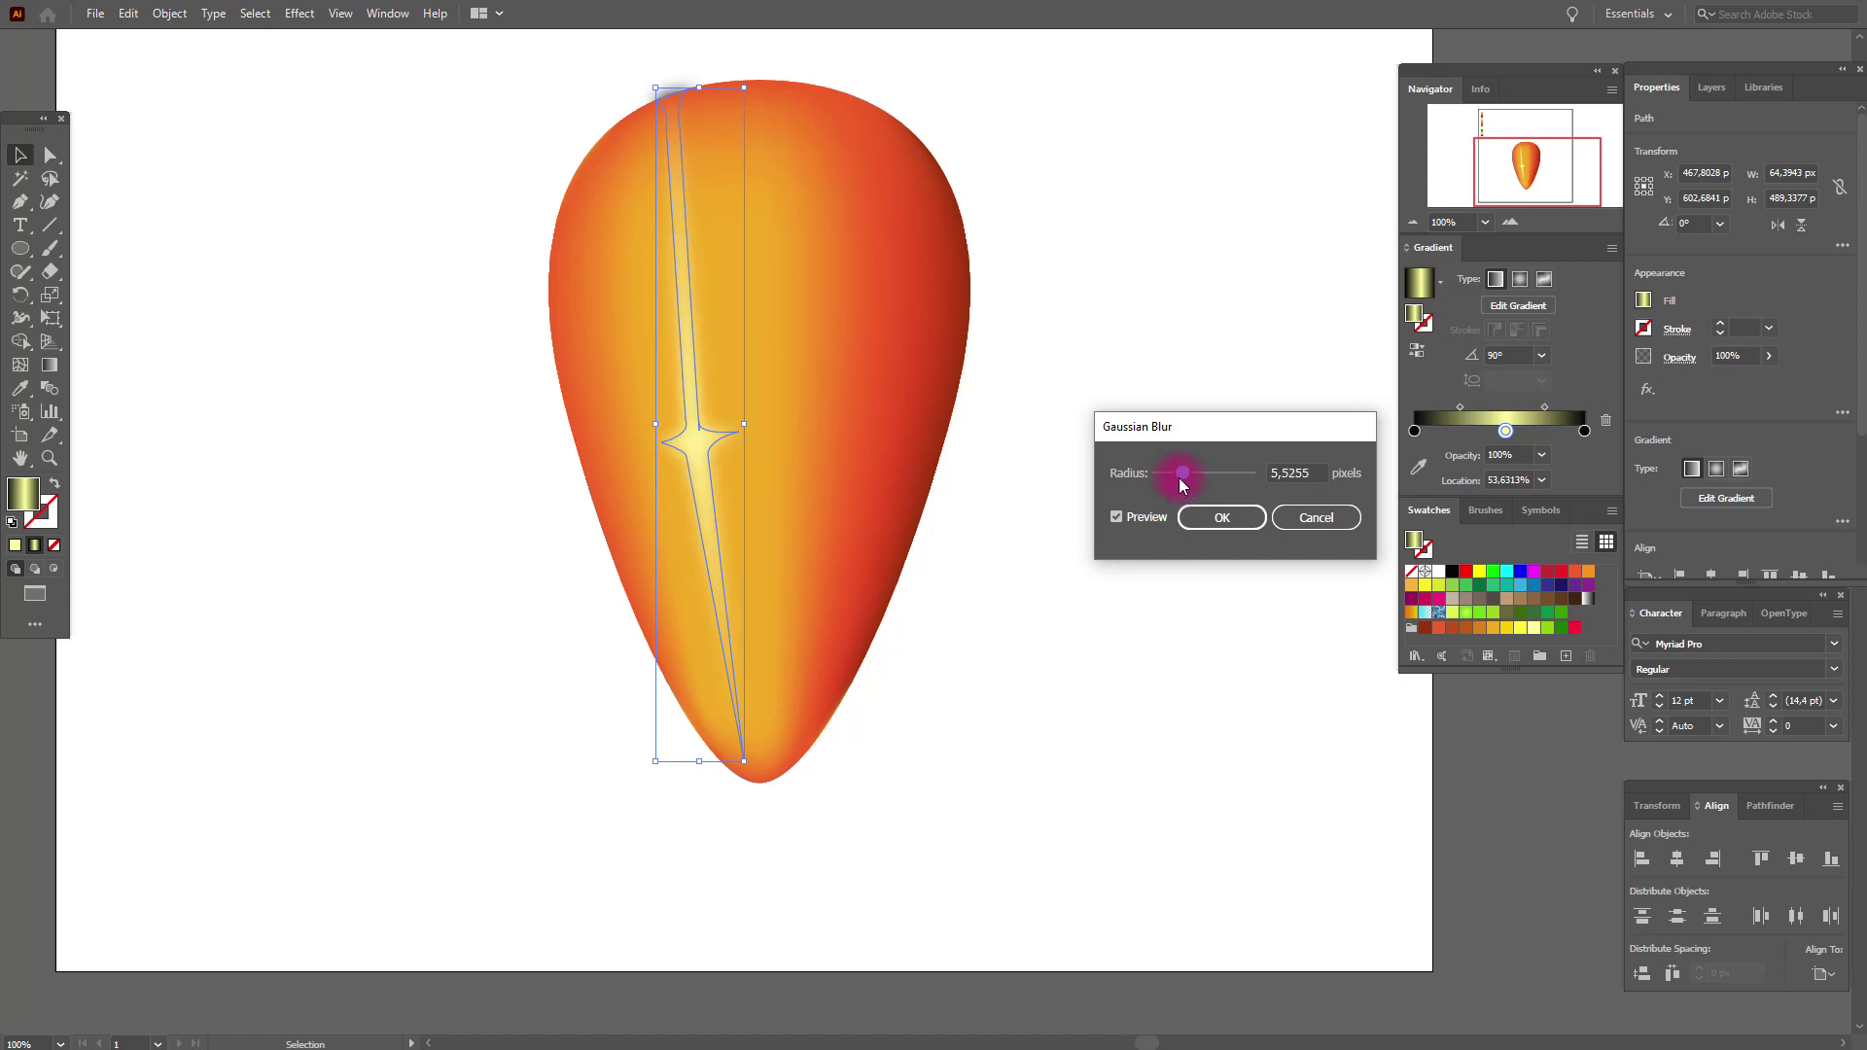
pyautogui.click(1217, 516)
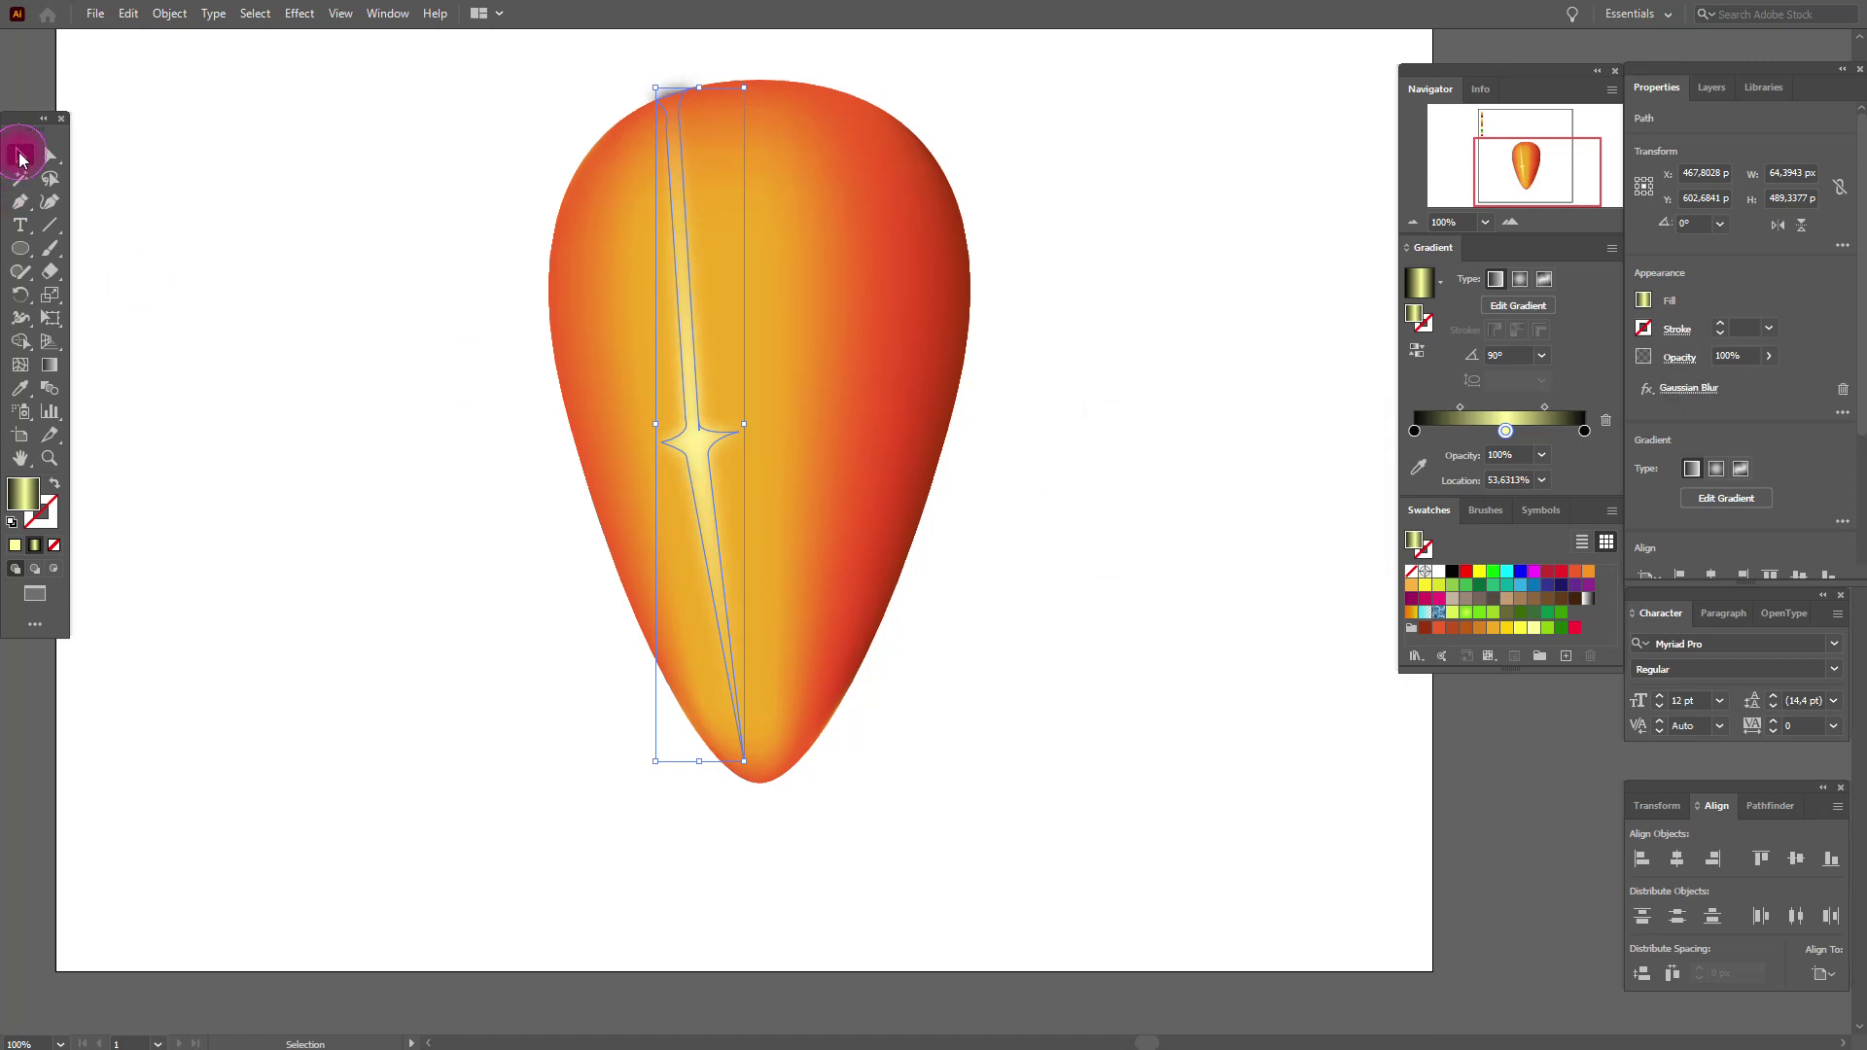
pyautogui.click(221, 152)
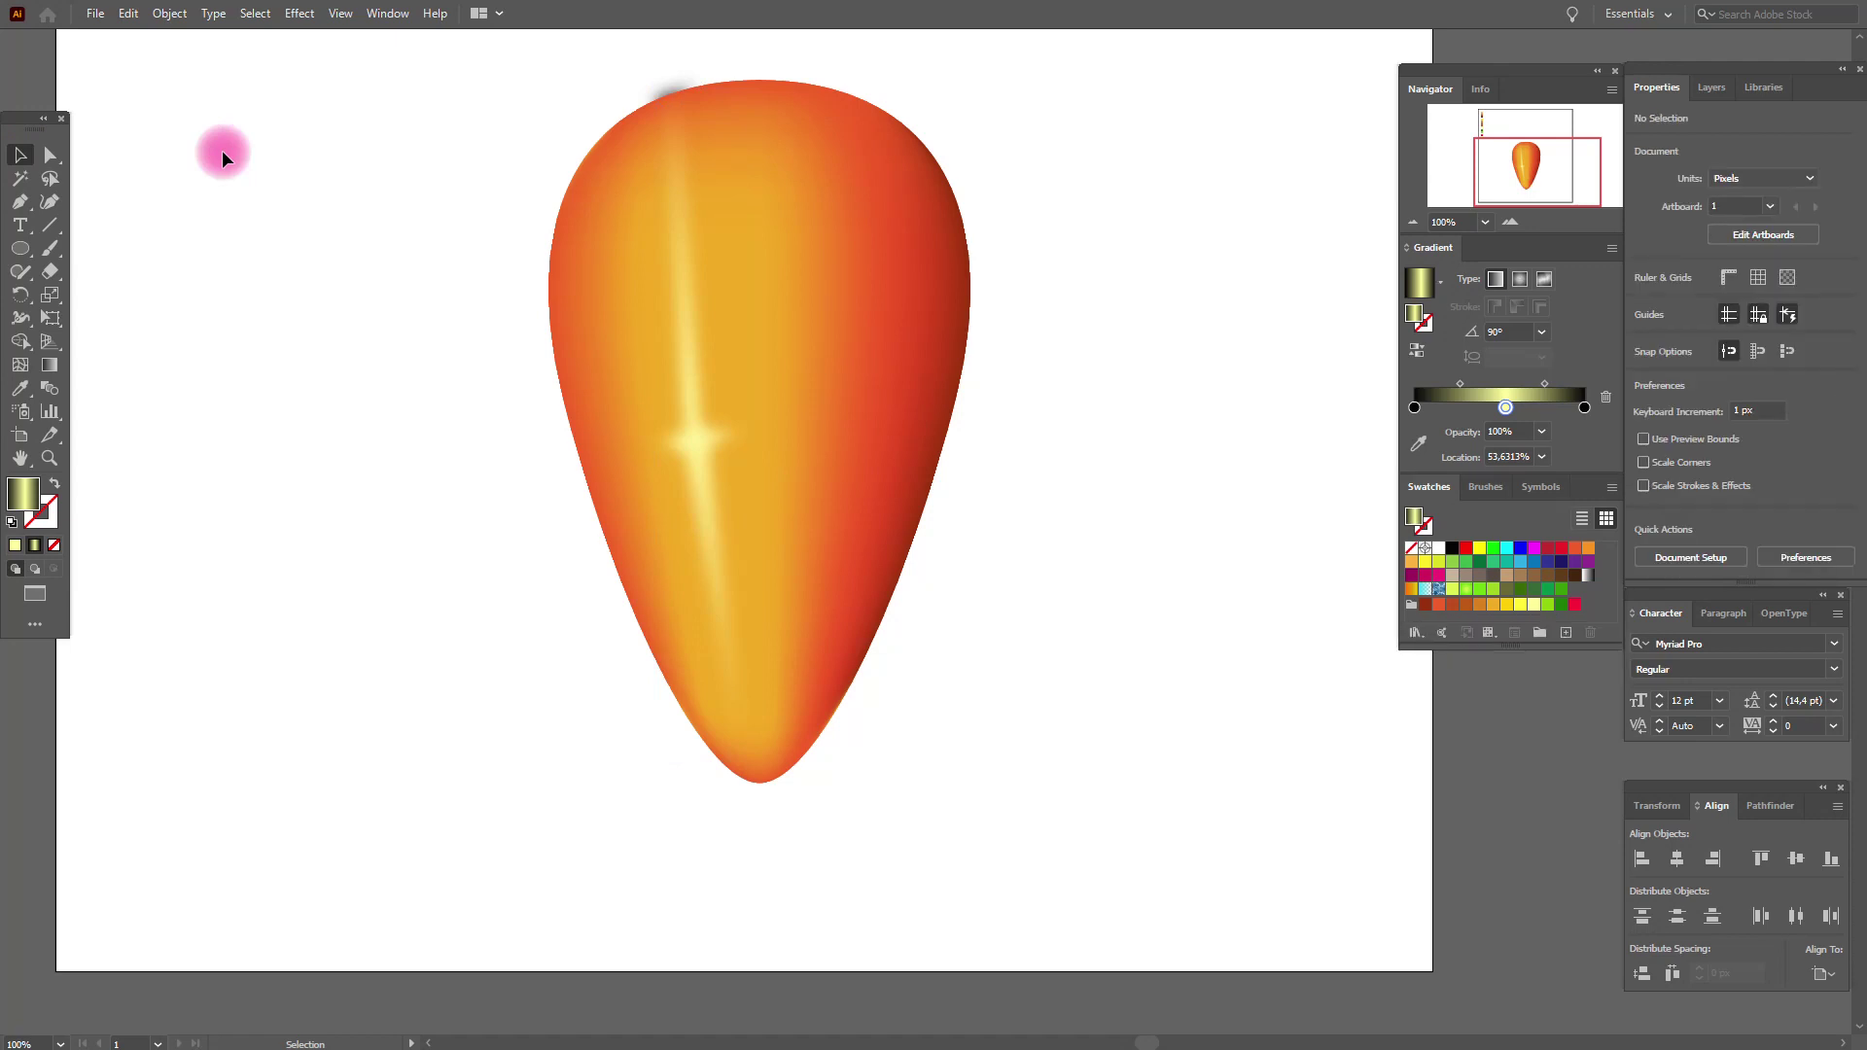
# Step: Shorten the blurred highlight slightly from its upper and lower ends so its glow fits inside the teardrop
pyautogui.click(662, 220)
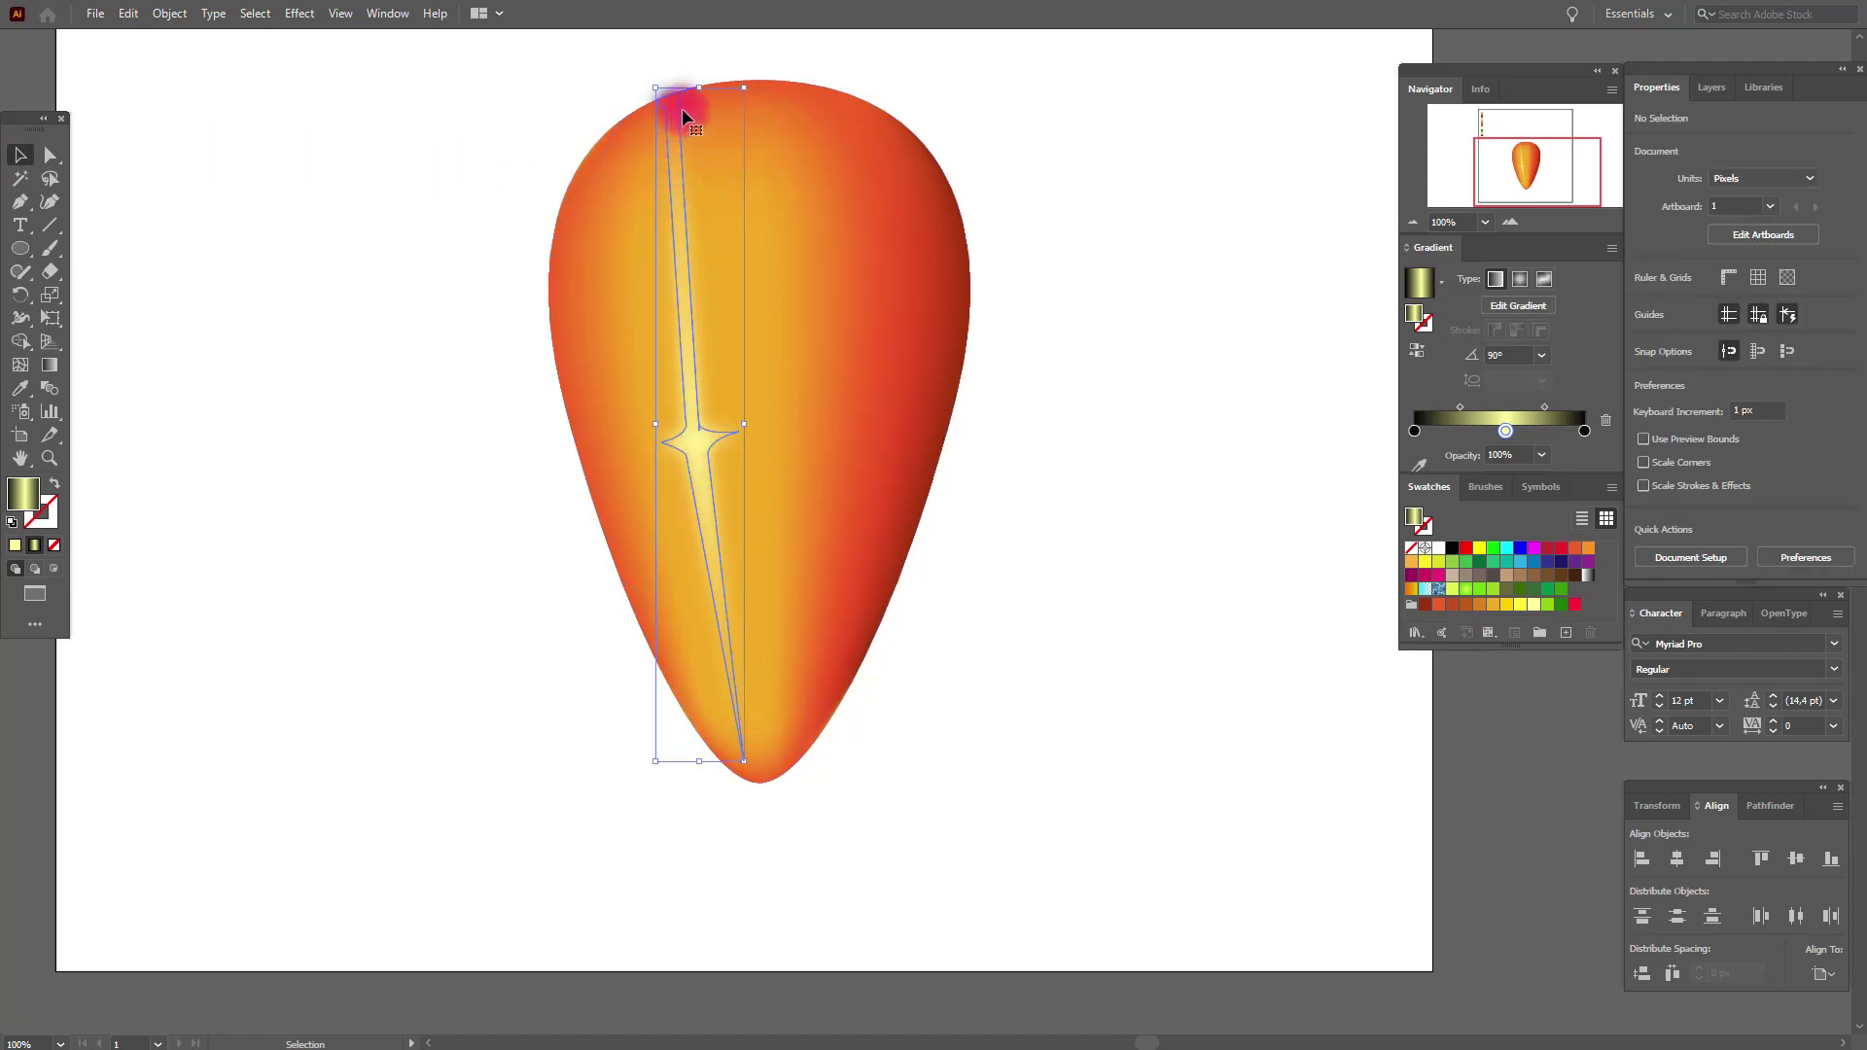
pyautogui.moveTo(702, 90); pyautogui.dragTo(702, 101)
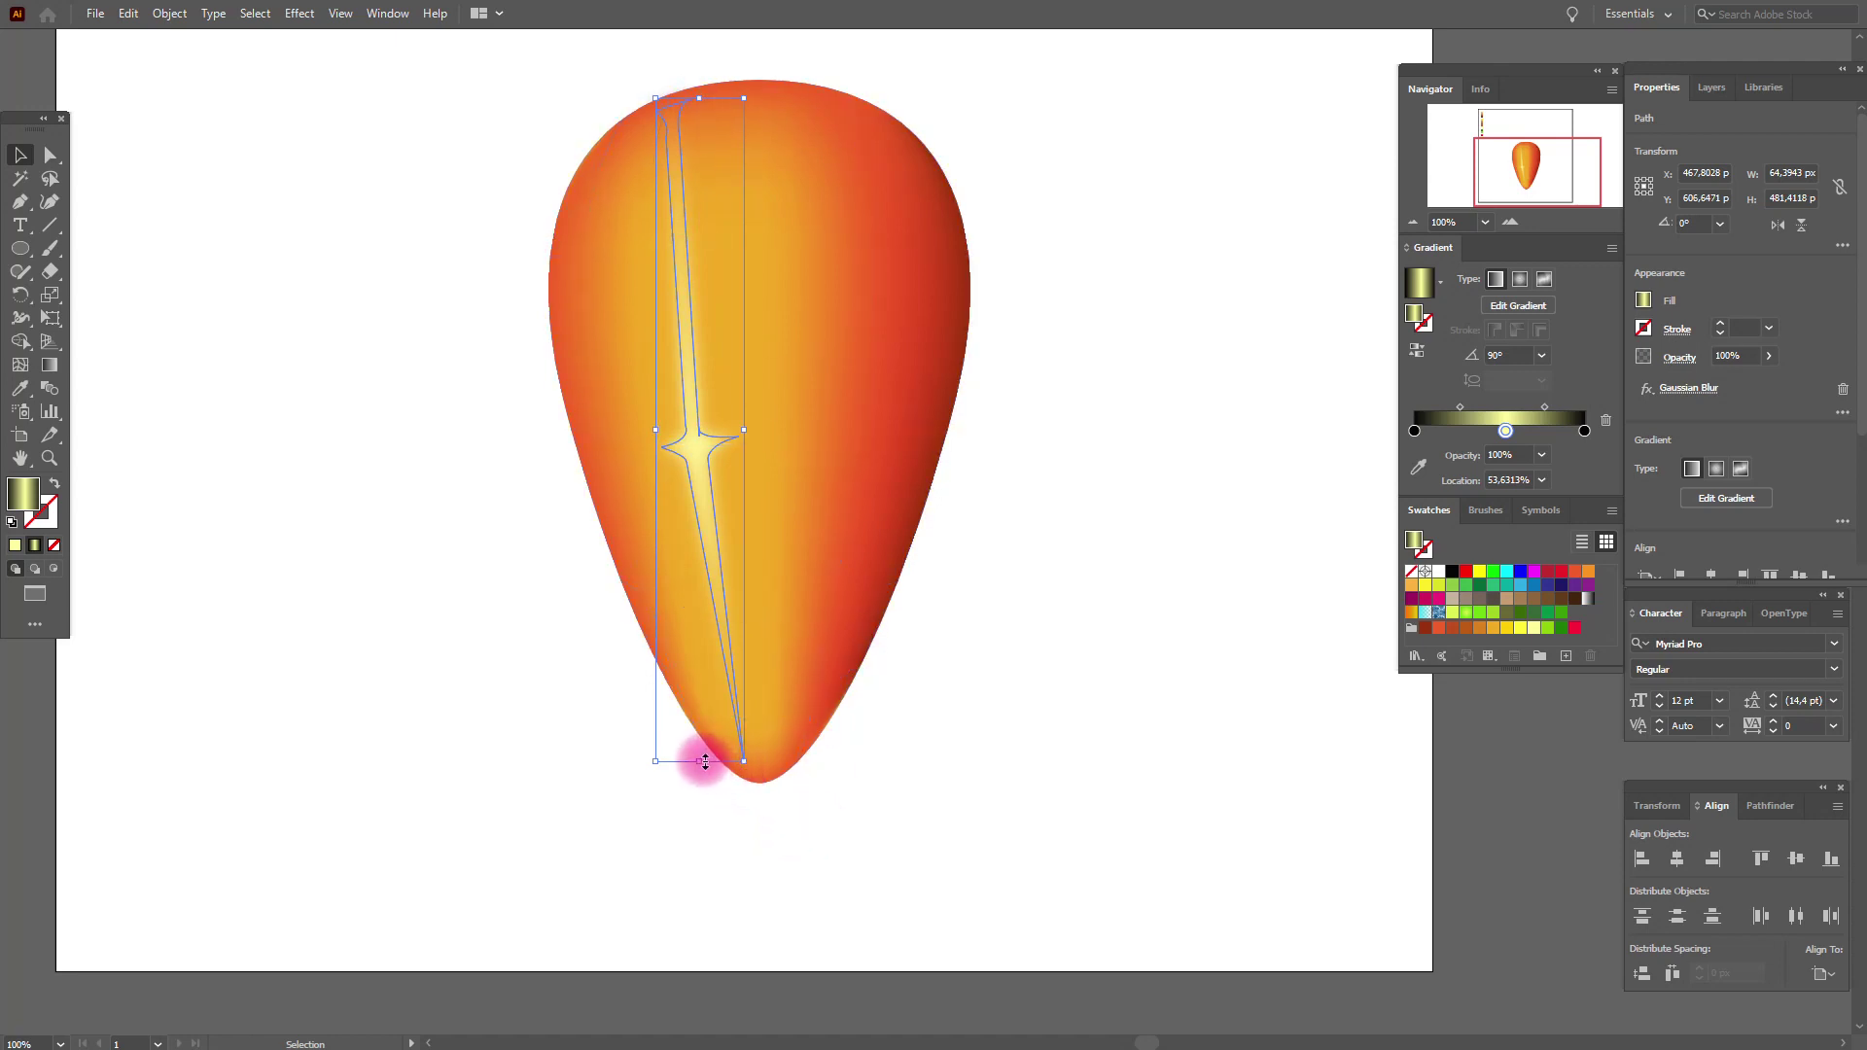
pyautogui.moveTo(702, 762); pyautogui.dragTo(702, 755)
pyautogui.moveTo(697, 89); pyautogui.dragTo(696, 104)
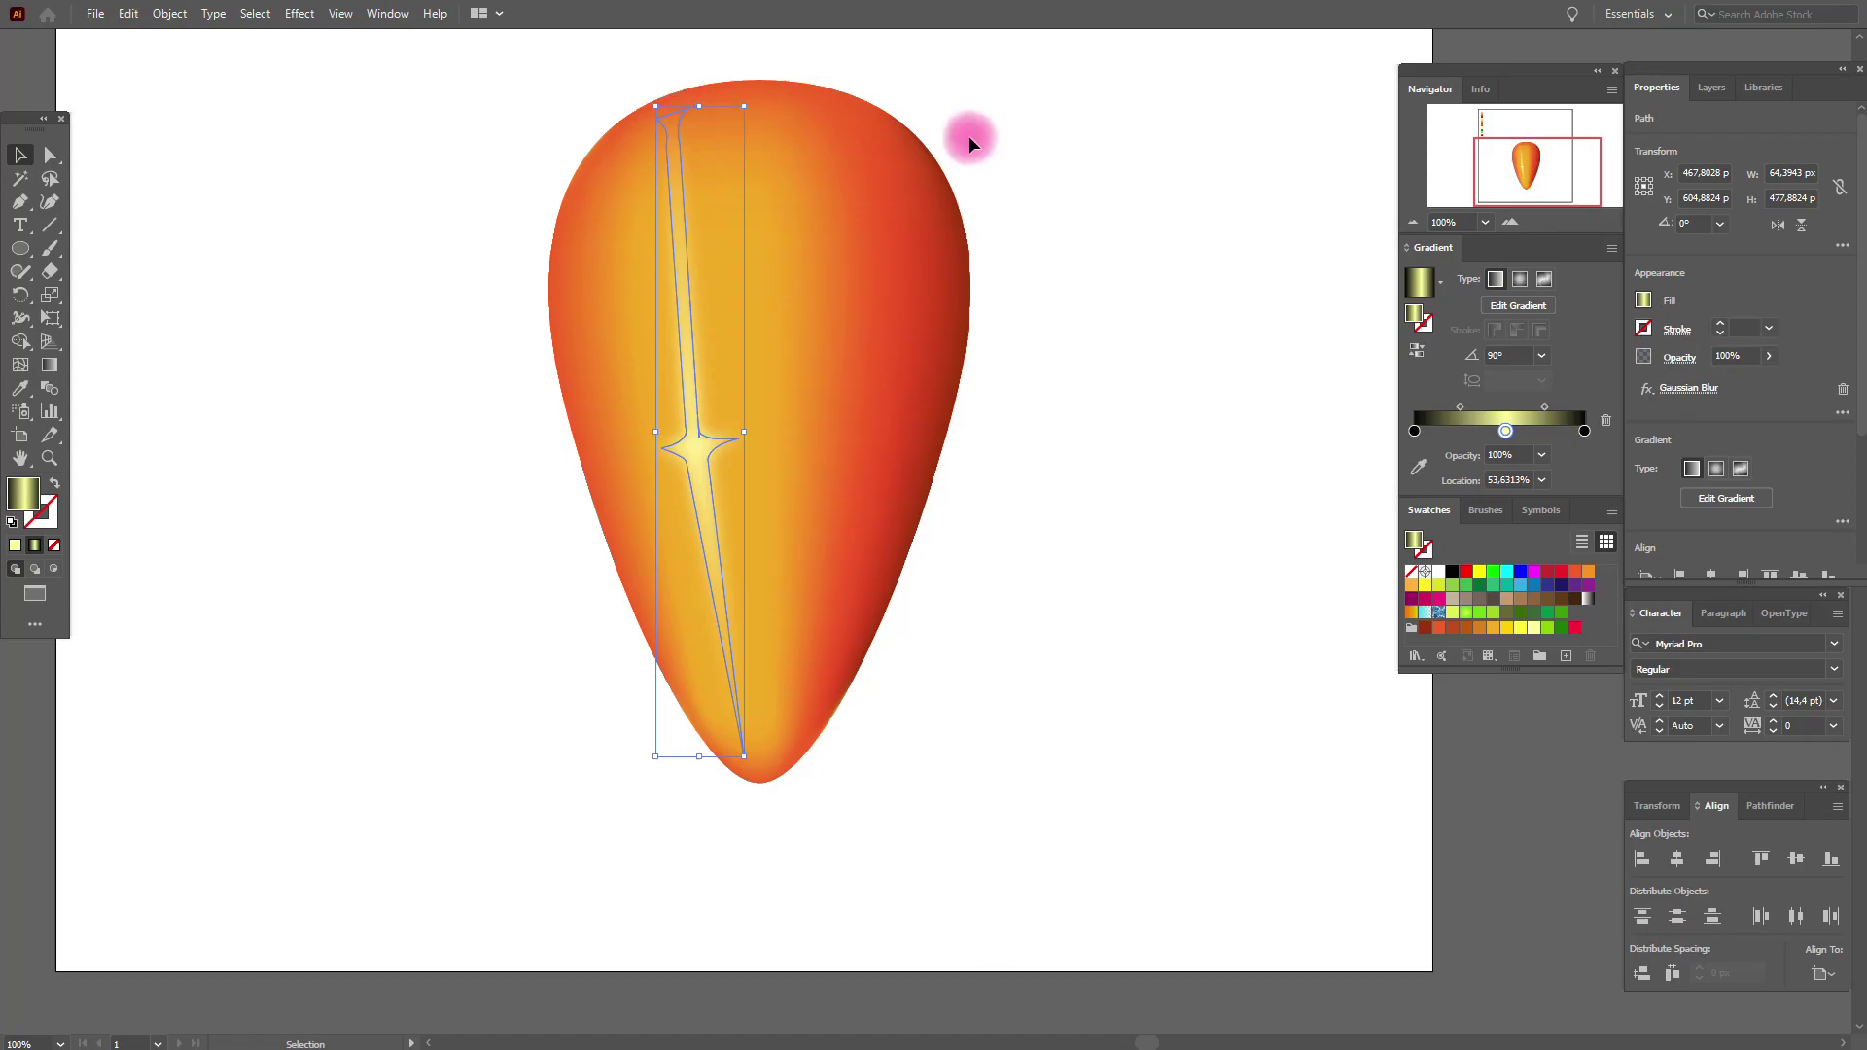
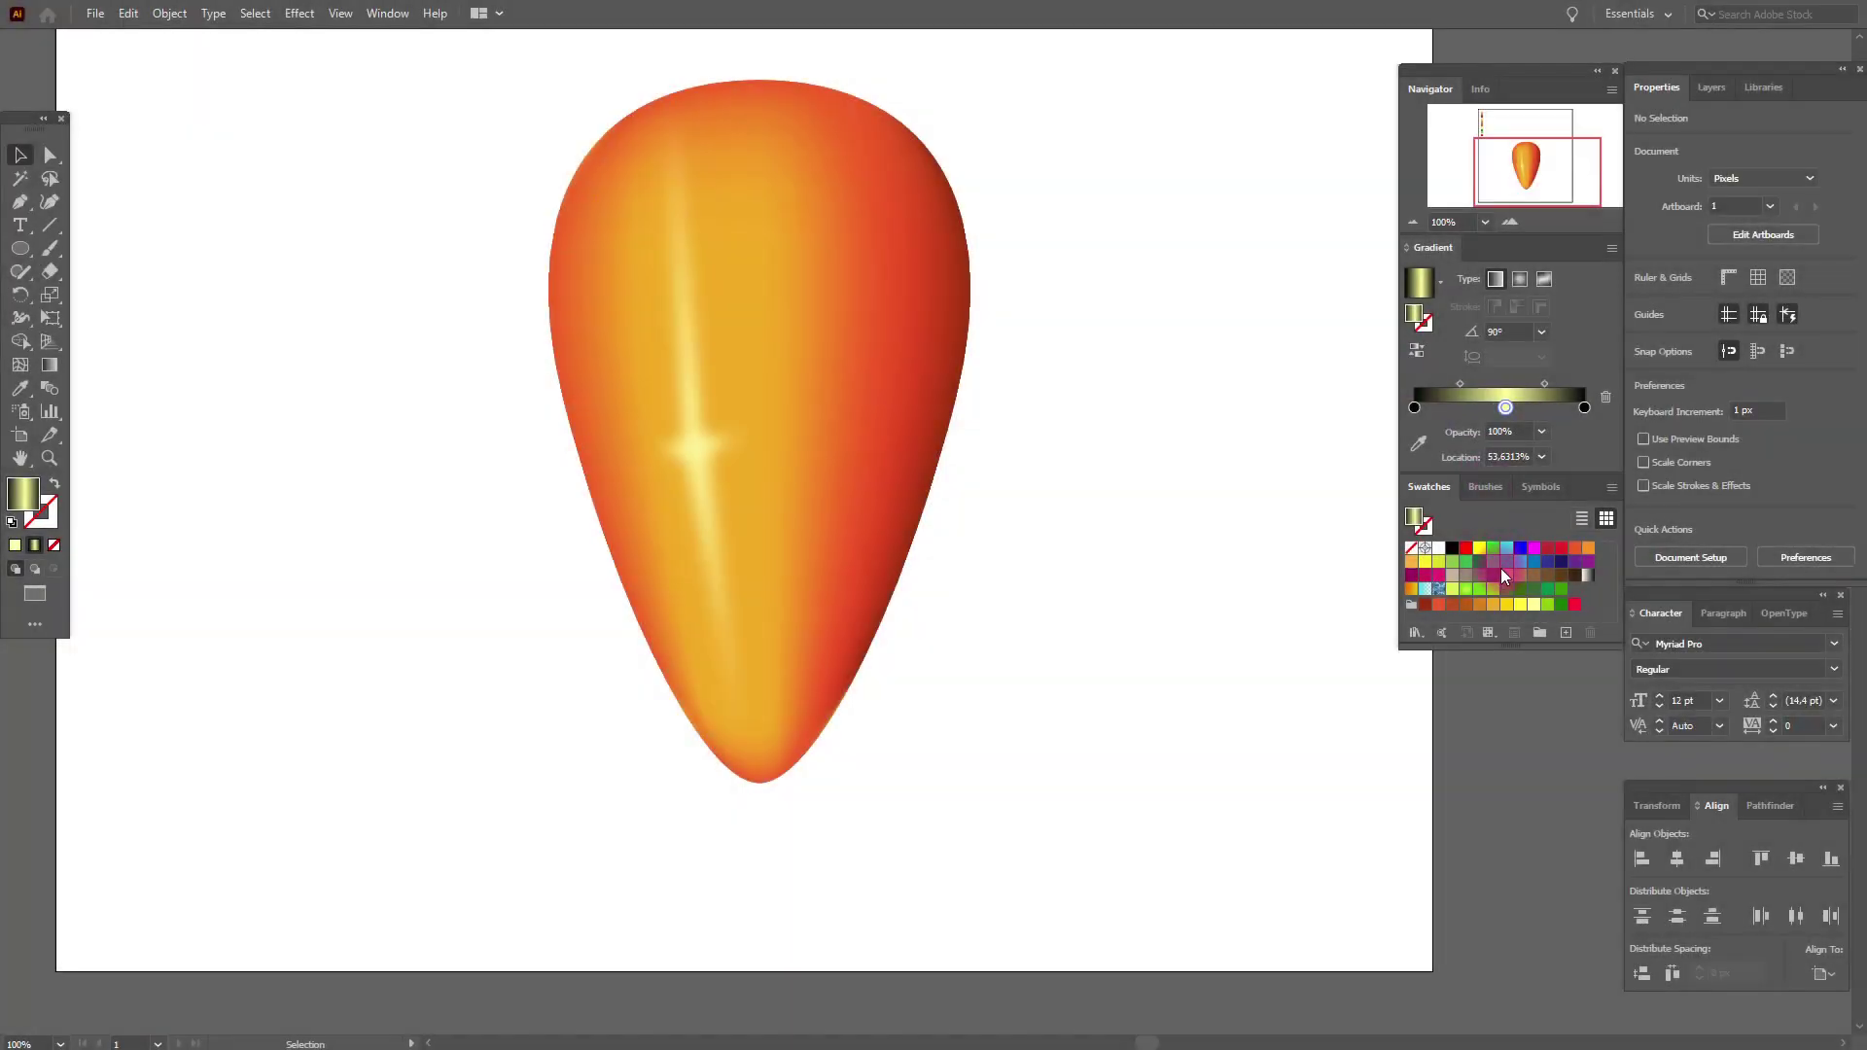
# Step: Set a dark rust-orange fill and draw a thin, curved tapering crease across the teardrop's upper left edge
pyautogui.click(1454, 606)
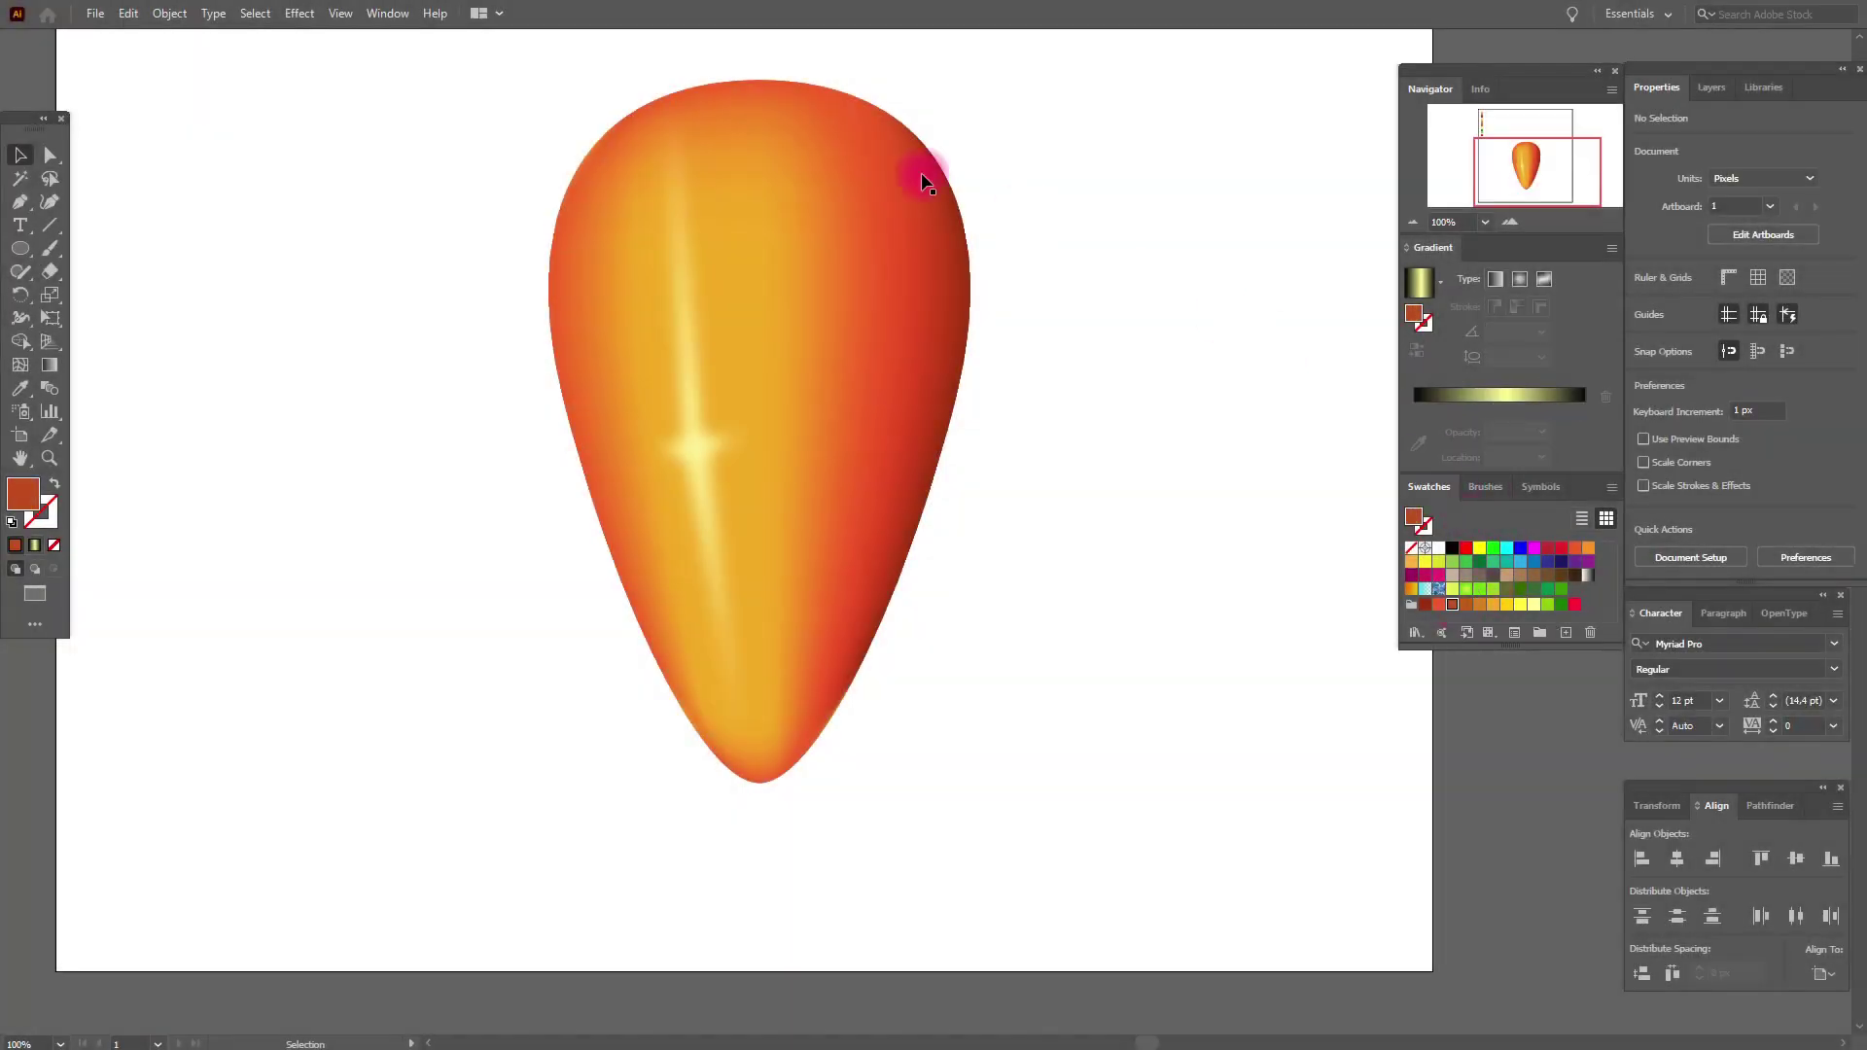
pyautogui.click(23, 206)
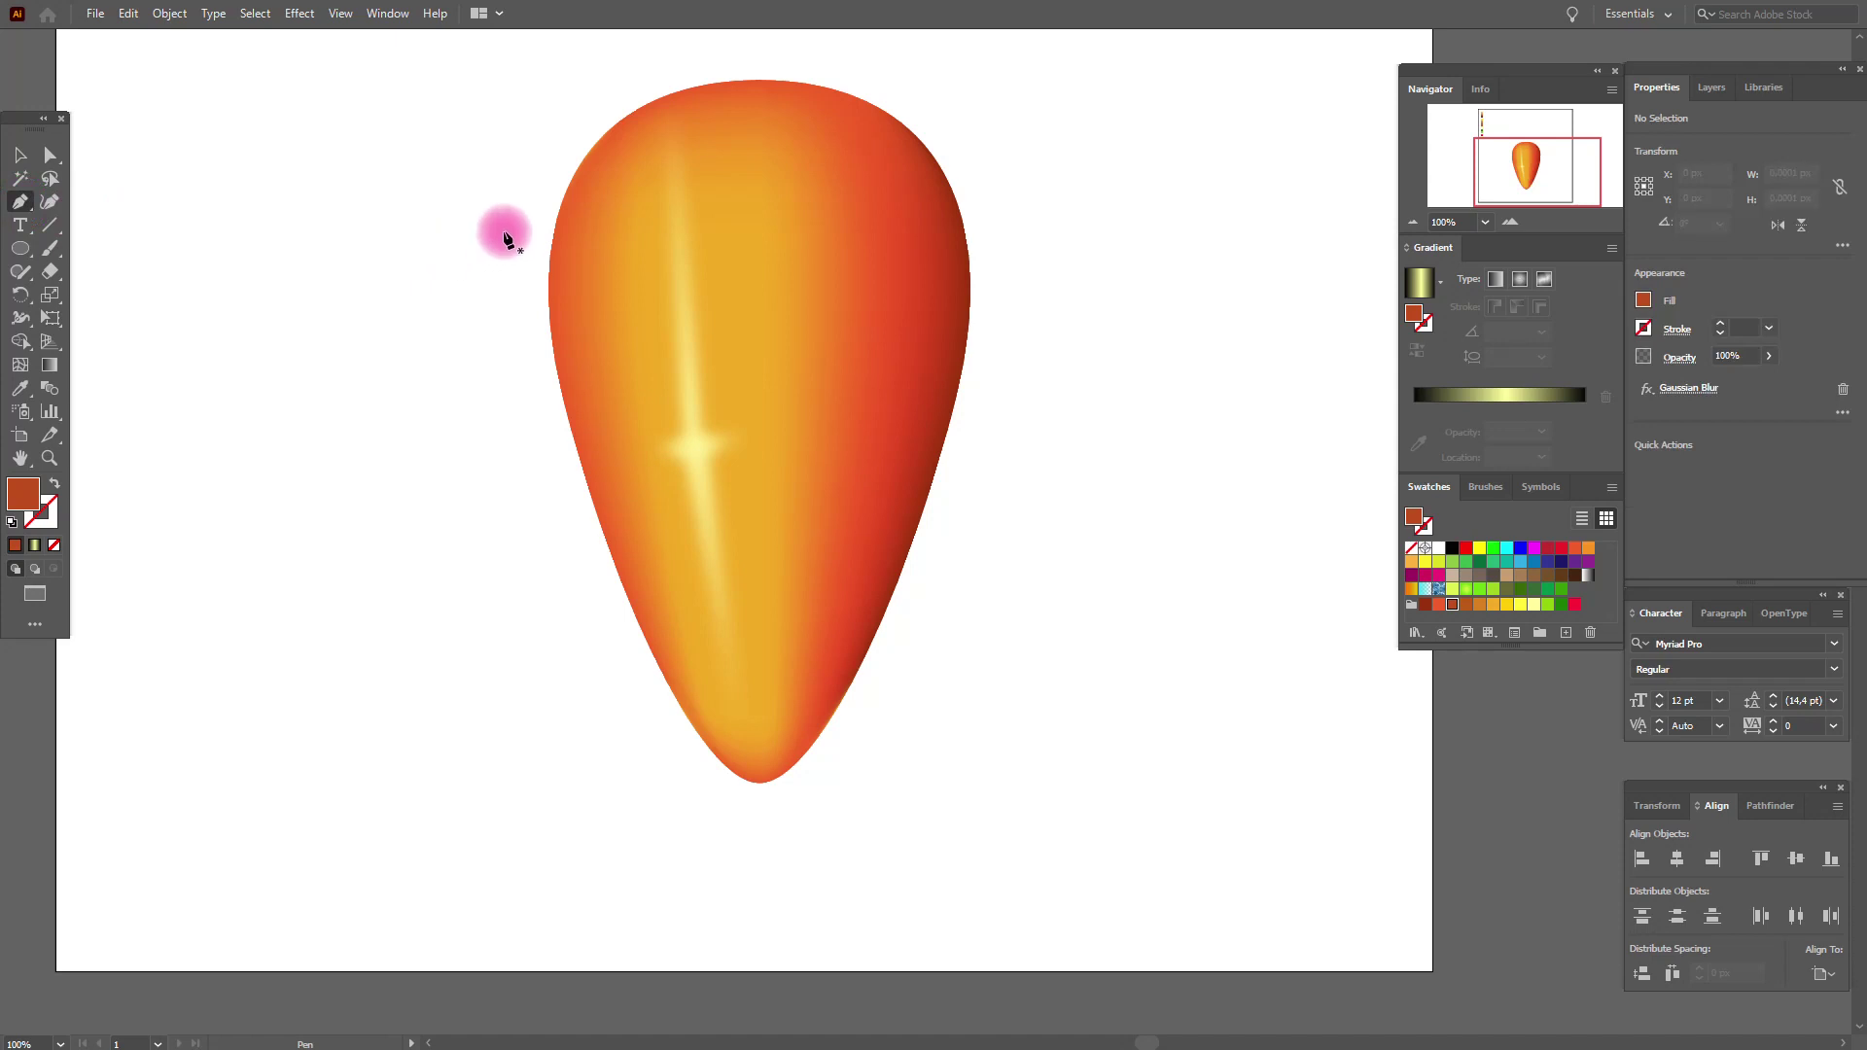
pyautogui.click(508, 223)
pyautogui.moveTo(638, 224); pyautogui.dragTo(692, 249)
pyautogui.click(637, 224)
pyautogui.moveTo(572, 233); pyautogui.dragTo(509, 227)
pyautogui.click(510, 227)
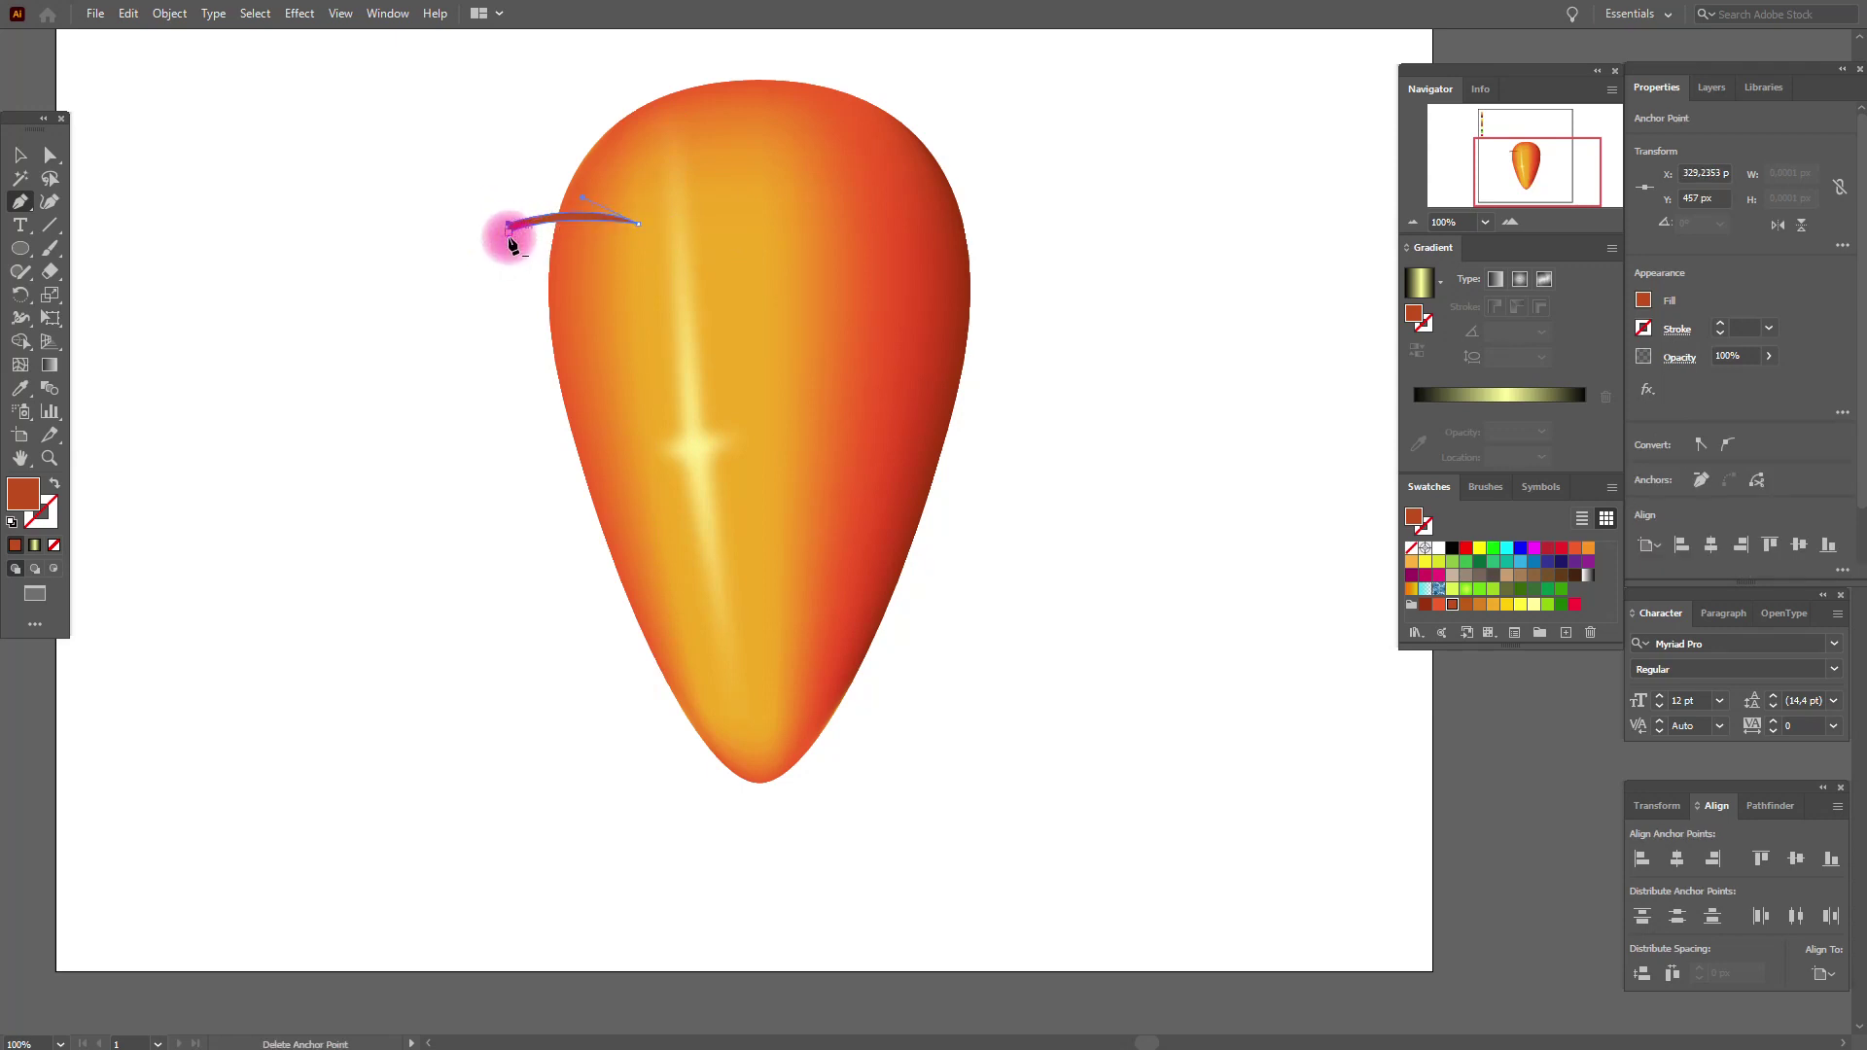
# Step: Draw a second, slightly shorter curved crease just below the first one on the teardrop's upper left edge
pyautogui.click(530, 265)
pyautogui.moveTo(614, 265); pyautogui.dragTo(654, 285)
pyautogui.click(613, 266)
pyautogui.moveTo(531, 274); pyautogui.dragTo(502, 290)
pyautogui.click(531, 275)
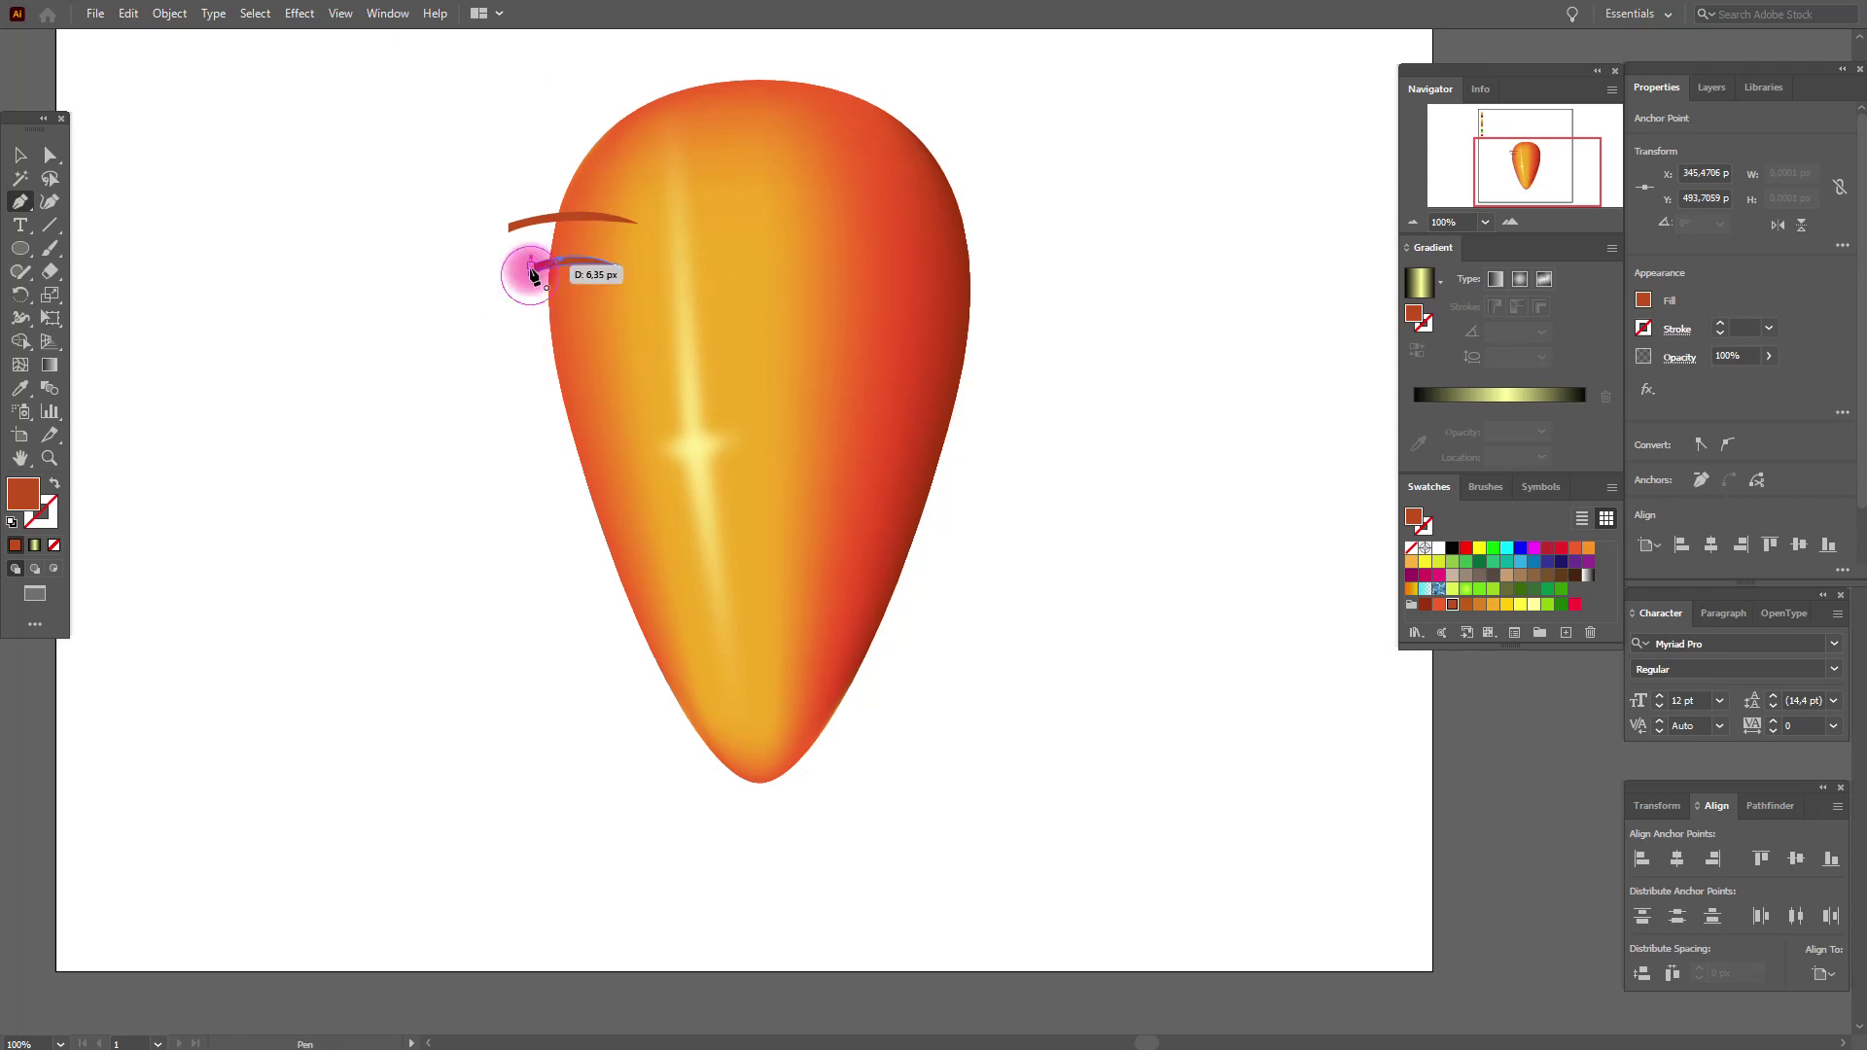
pyautogui.click(531, 266)
# Step: Draw a curved tapering crease across the middle of the teardrop's left edge, beside the highlight's star
pyautogui.click(557, 466)
pyautogui.moveTo(638, 458); pyautogui.dragTo(688, 467)
pyautogui.click(638, 458)
pyautogui.moveTo(558, 478)
pyautogui.mouseDown()
pyautogui.moveTo(534, 497)
pyautogui.moveTo(662, 499)
pyautogui.moveTo(571, 528)
pyautogui.mouseUp()
pyautogui.click(558, 477)
pyautogui.click(557, 466)
# Step: Add a smaller curved crease just below the crease at the middle of the teardrop's left edge
pyautogui.click(580, 503)
pyautogui.click(633, 496)
pyautogui.click(579, 510)
pyautogui.click(581, 502)
# Step: Draw a curved crease across the teardrop's lower left edge near the tip
pyautogui.click(643, 703)
pyautogui.moveTo(717, 677); pyautogui.dragTo(758, 683)
pyautogui.click(717, 678)
pyautogui.moveTo(646, 709); pyautogui.dragTo(642, 729)
pyautogui.click(646, 708)
pyautogui.click(644, 703)
# Step: Draw three curved tapering creases across the teardrop's right edge, one near the tip, one mid-height and one near the top
pyautogui.click(796, 688)
pyautogui.moveTo(883, 708); pyautogui.dragTo(932, 740)
pyautogui.keyDown('ctrl'); pyautogui.click(744, 686); pyautogui.keyUp('ctrl')
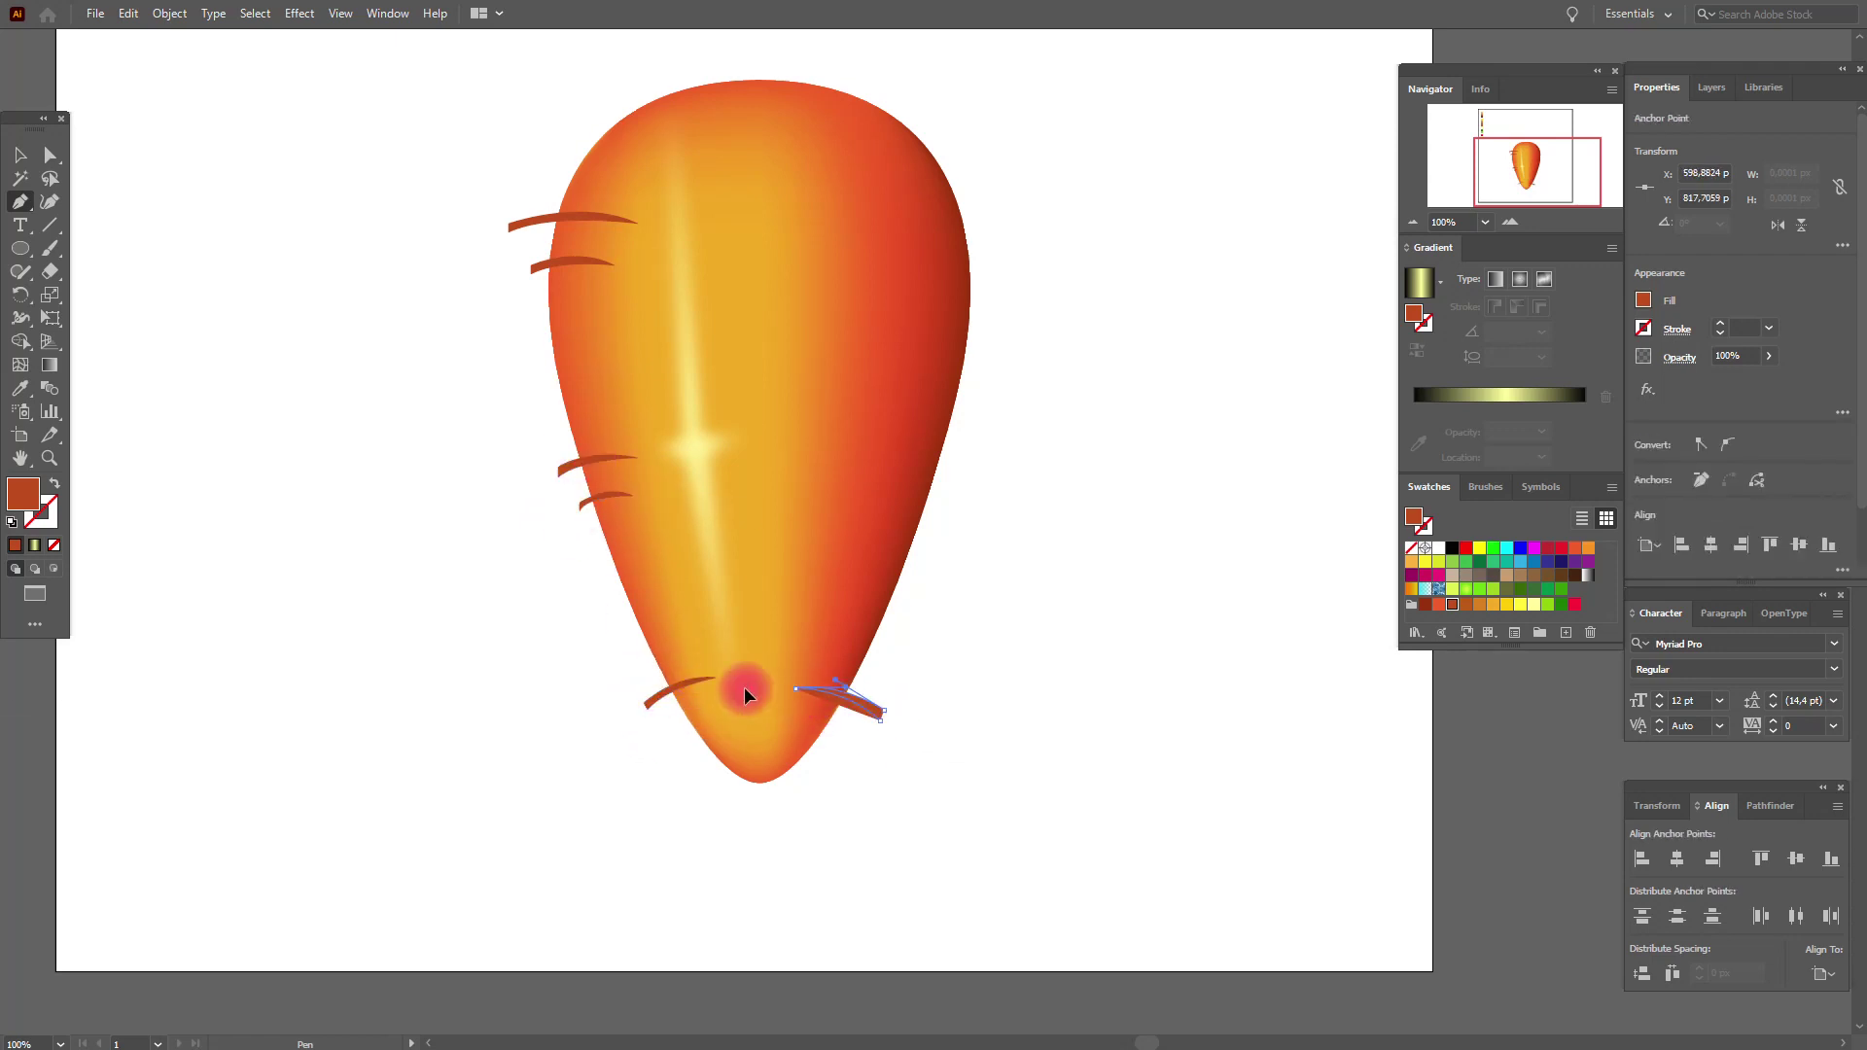
pyautogui.moveTo(854, 552)
pyautogui.mouseDown()
pyautogui.moveTo(966, 596)
pyautogui.moveTo(868, 574)
pyautogui.mouseUp()
pyautogui.keyDown('ctrl'); pyautogui.click(888, 346); pyautogui.keyUp('ctrl')
pyautogui.click(880, 264)
pyautogui.moveTo(1004, 289); pyautogui.dragTo(881, 275)
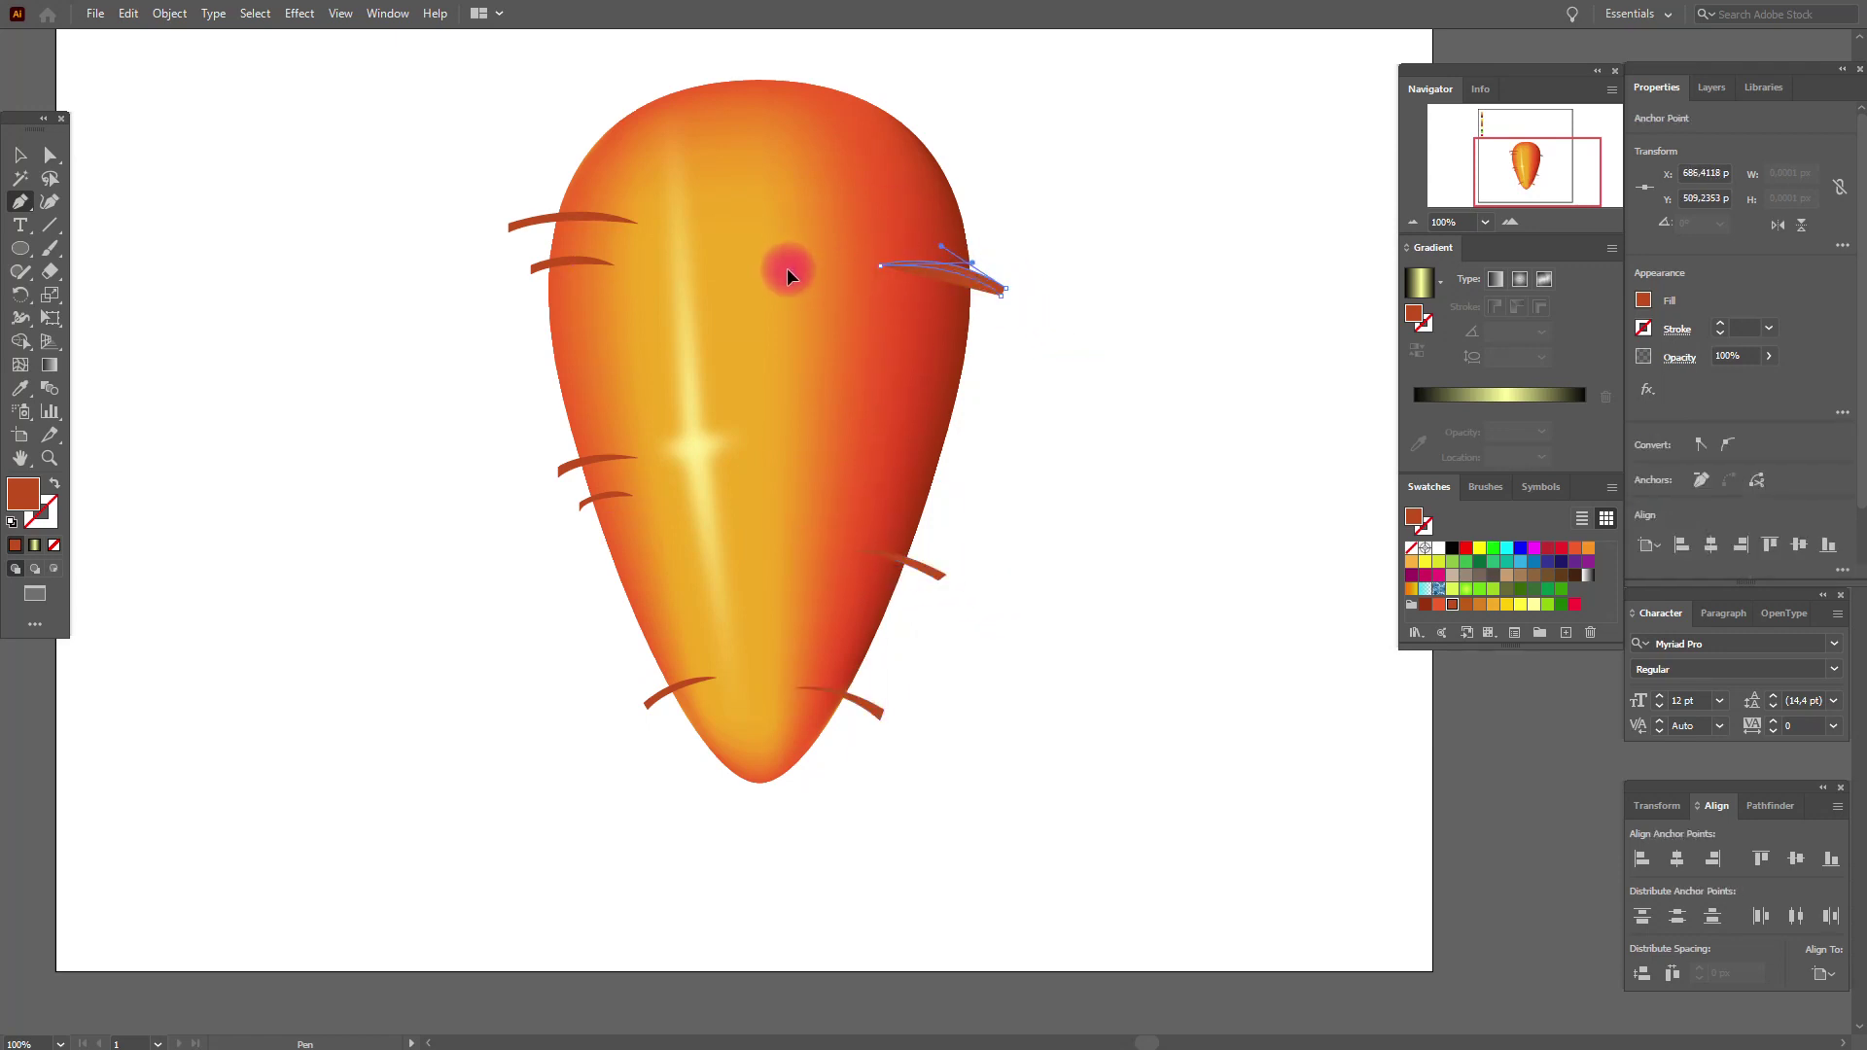
pyautogui.keyDown('ctrl'); pyautogui.click(350, 321); pyautogui.keyUp('ctrl')
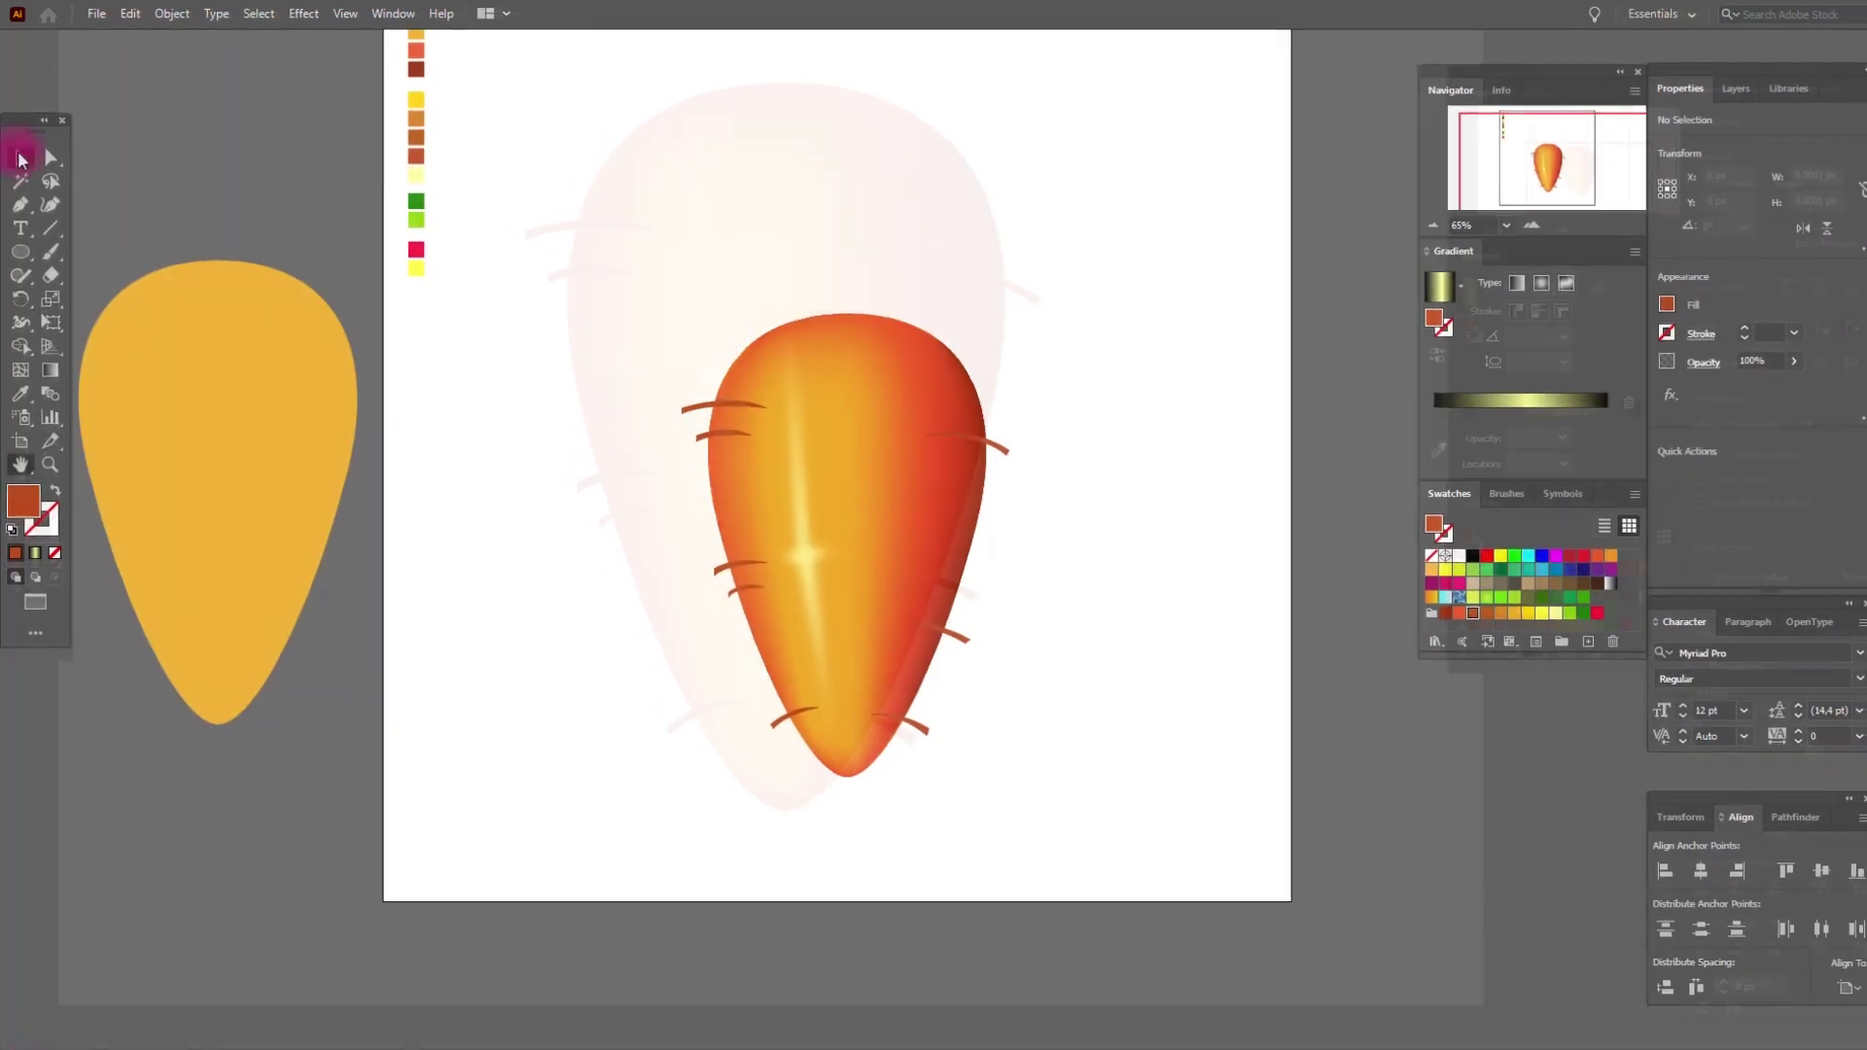
# Step: Copy the spare plain orange teardrop and place the copy exactly over the shaded one
pyautogui.click(20, 156)
pyautogui.keyDown('ctrl'); pyautogui.click(241, 395); pyautogui.keyUp('ctrl')
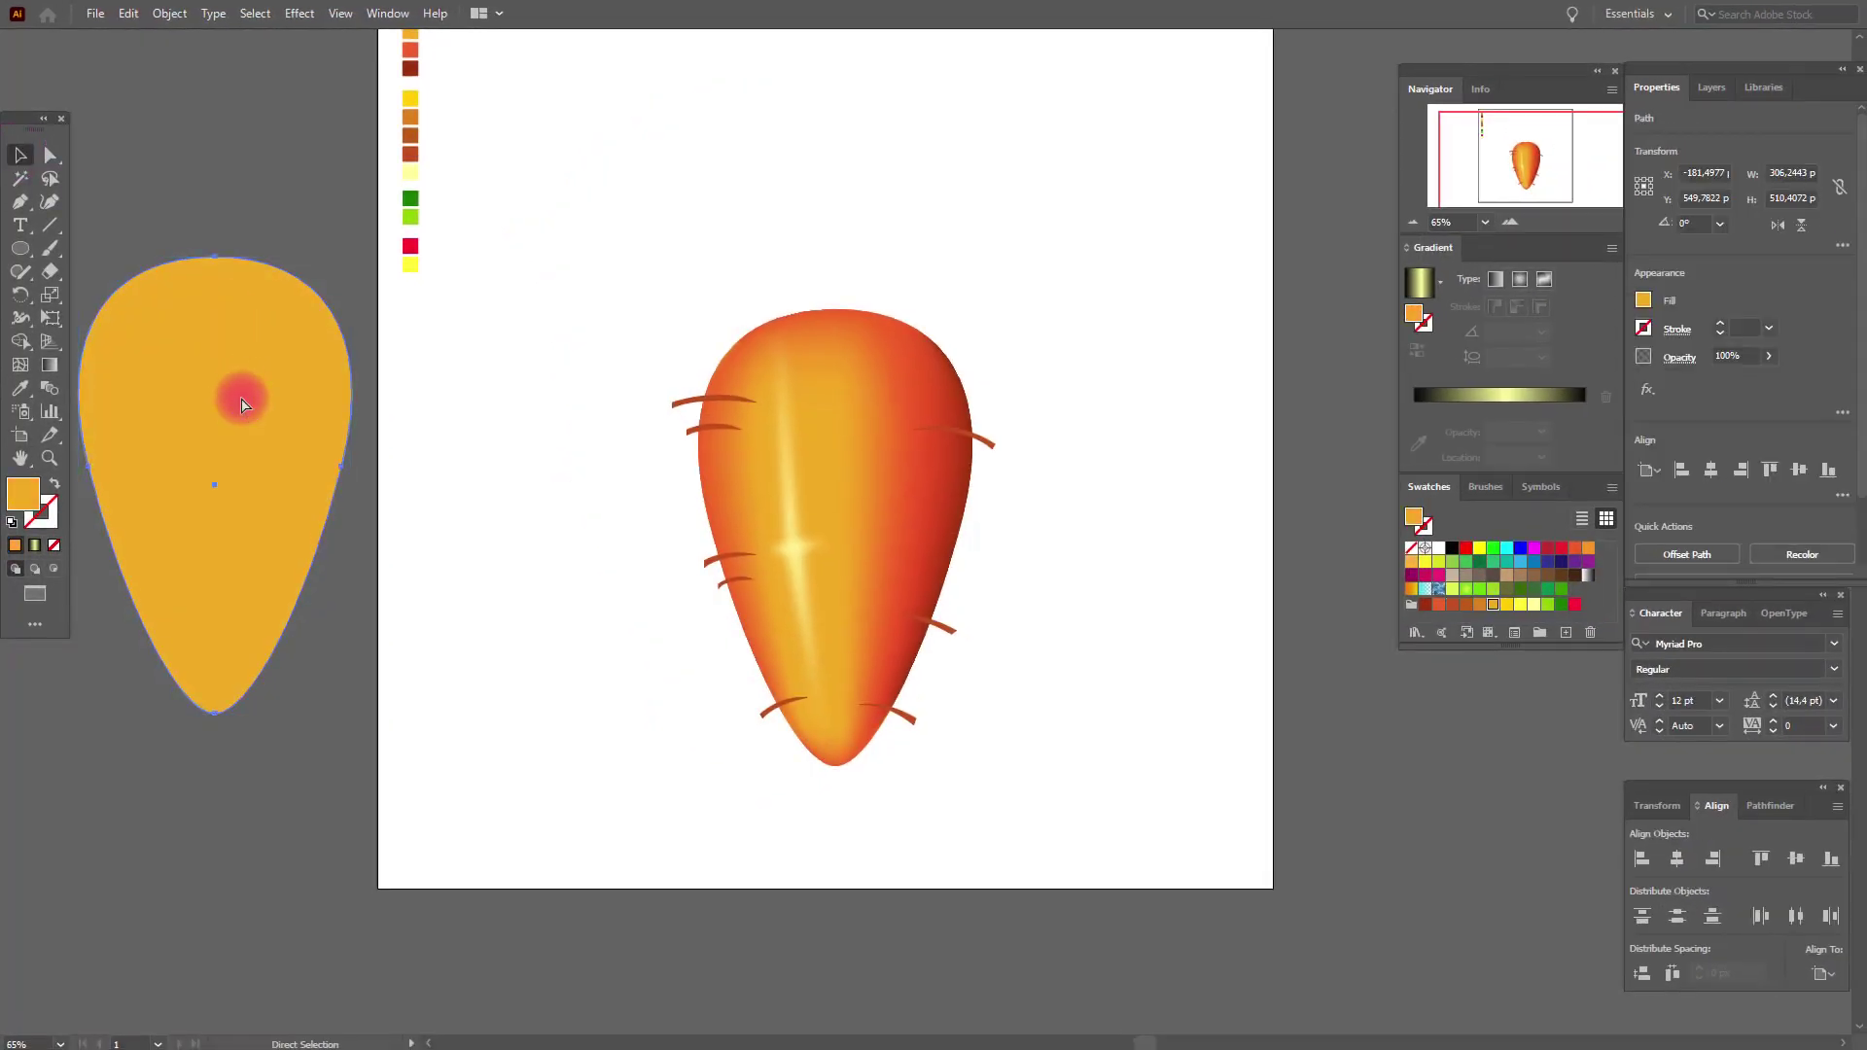
pyautogui.hotkey('ctrl', 'c')
pyautogui.hotkey('ctrl', 'v')
pyautogui.moveTo(920, 404); pyautogui.dragTo(807, 435)
pyautogui.click(1147, 434)
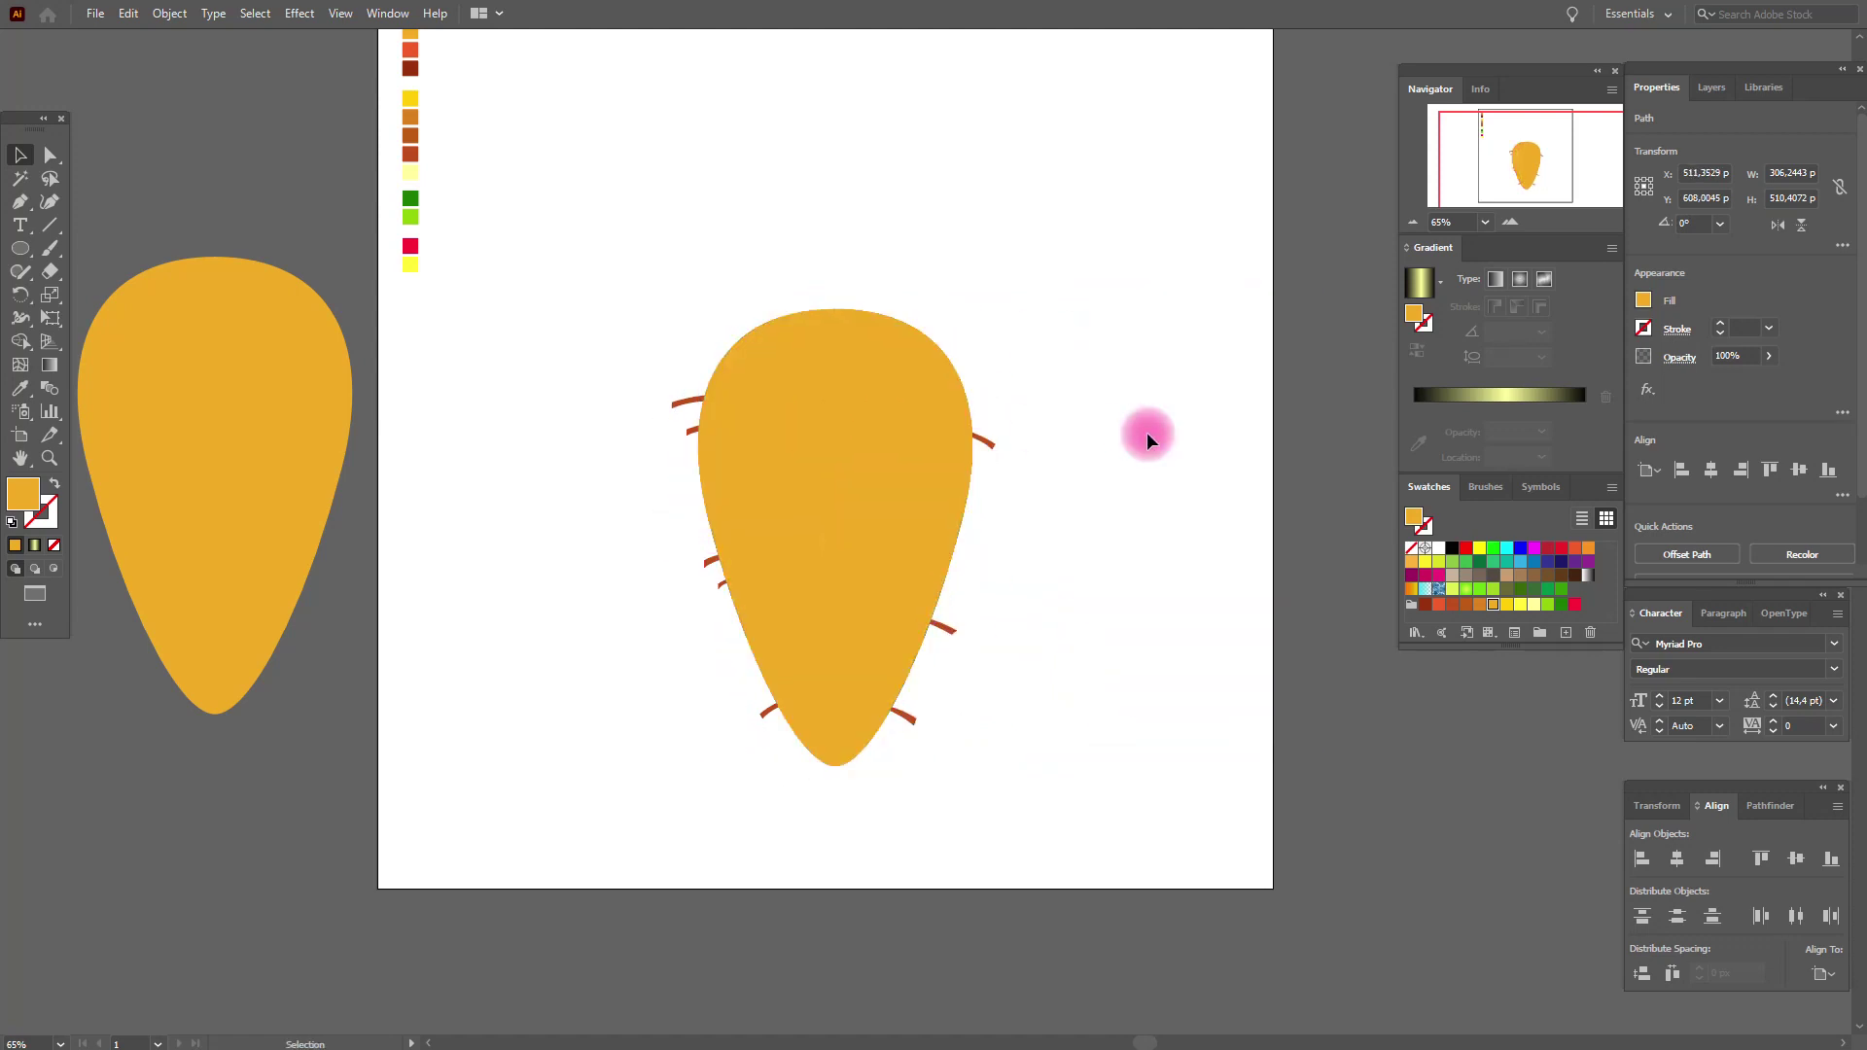
# Step: Make a clipping mask from the plain teardrop copy and all the creases so they are trimmed to the teardrop outline
pyautogui.click(671, 403)
pyautogui.keyDown('shift'); pyautogui.click(690, 430); pyautogui.keyUp('shift')
pyautogui.keyDown('shift'); pyautogui.click(709, 561); pyautogui.keyUp('shift')
pyautogui.keyDown('shift'); pyautogui.click(723, 584); pyautogui.keyUp('shift')
pyautogui.keyDown('shift'); pyautogui.click(769, 717); pyautogui.keyUp('shift')
pyautogui.keyDown('shift'); pyautogui.click(895, 717); pyautogui.keyUp('shift')
pyautogui.keyDown('shift'); pyautogui.click(879, 527); pyautogui.keyUp('shift')
pyautogui.rightClick(881, 528)
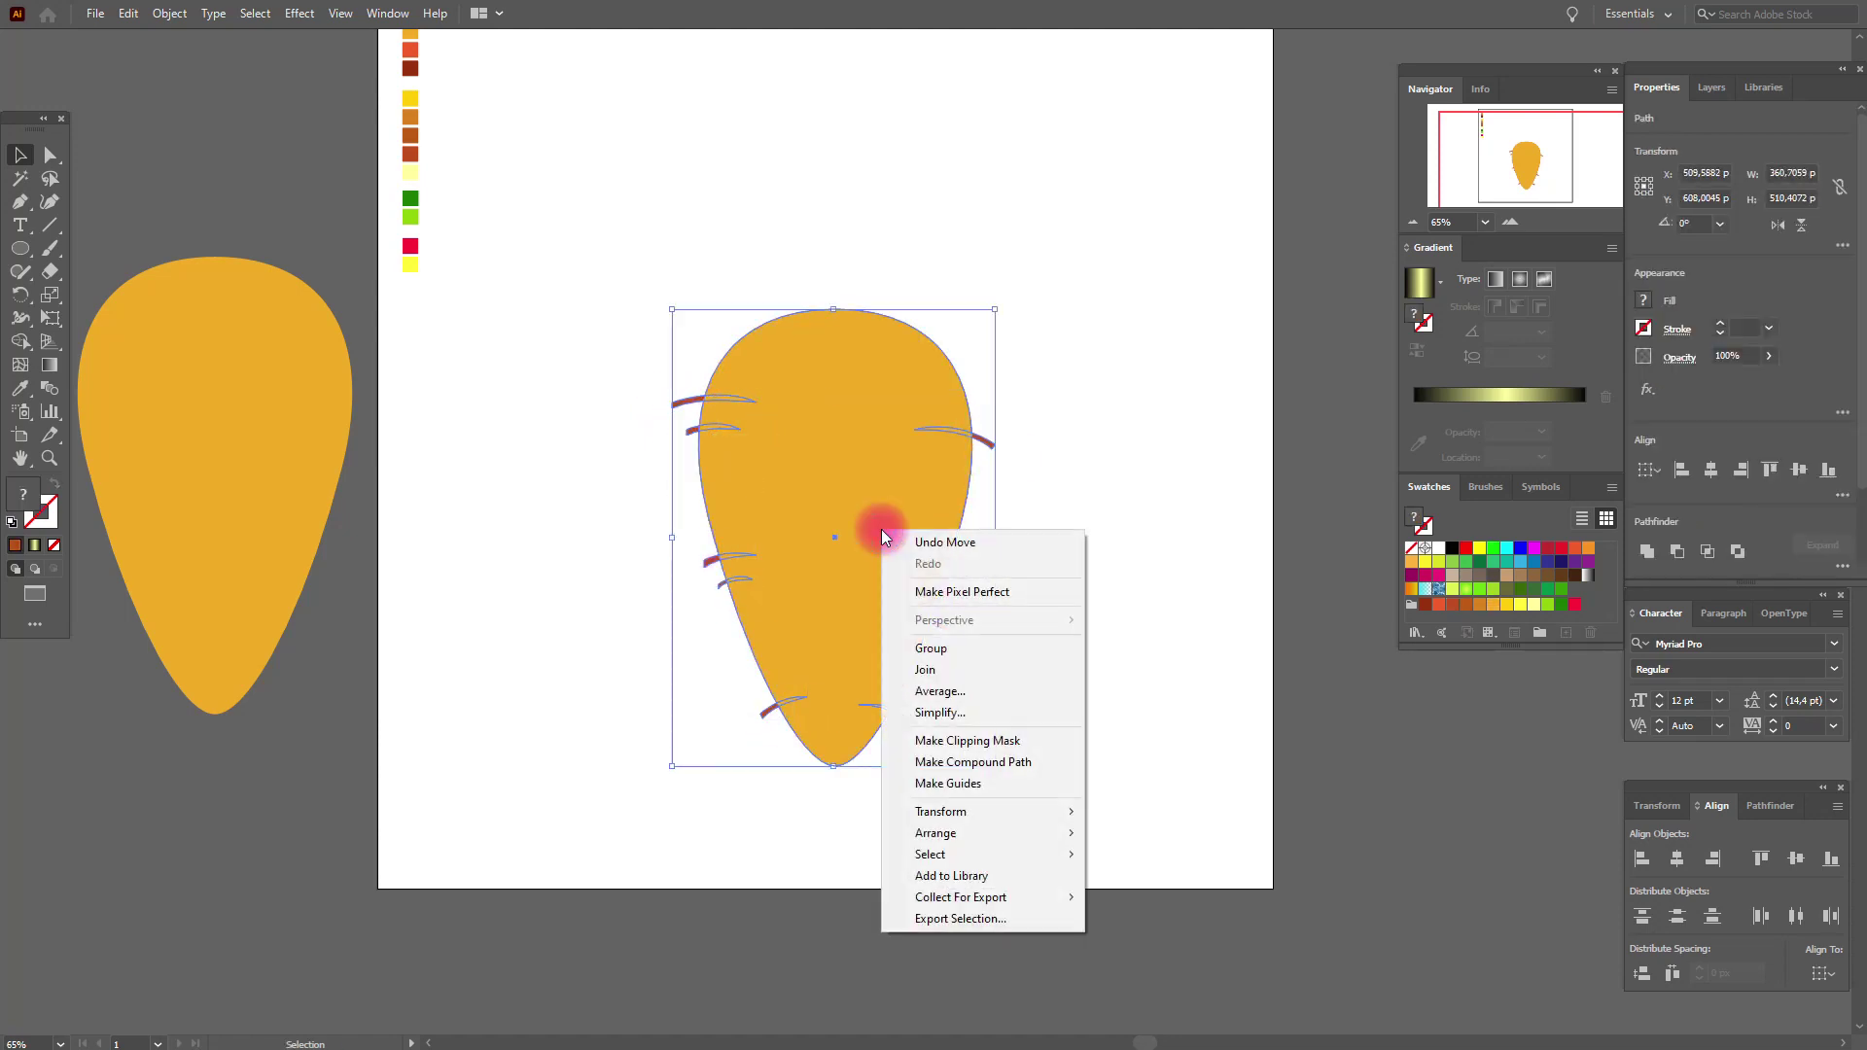
pyautogui.click(996, 744)
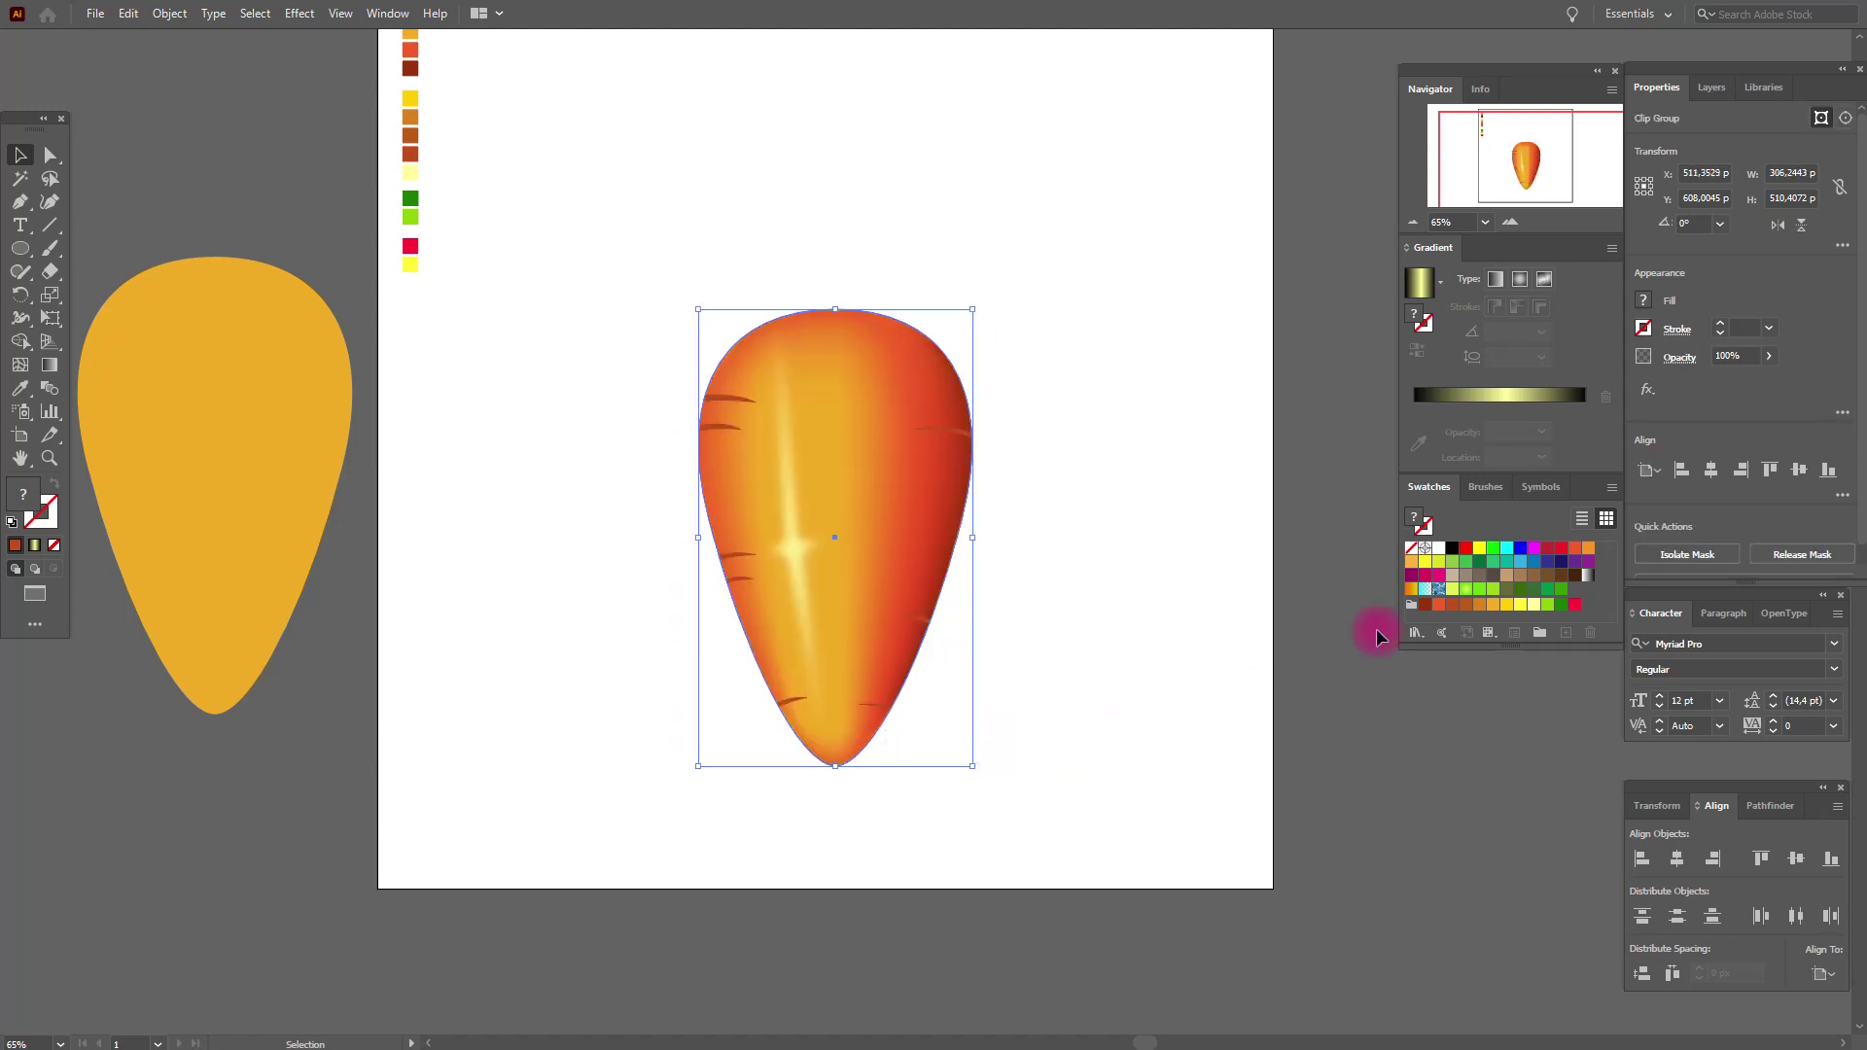
# Step: Set the clipped crease group's blending mode to Multiply and reduce its opacity
pyautogui.click(1681, 360)
pyautogui.click(1555, 393)
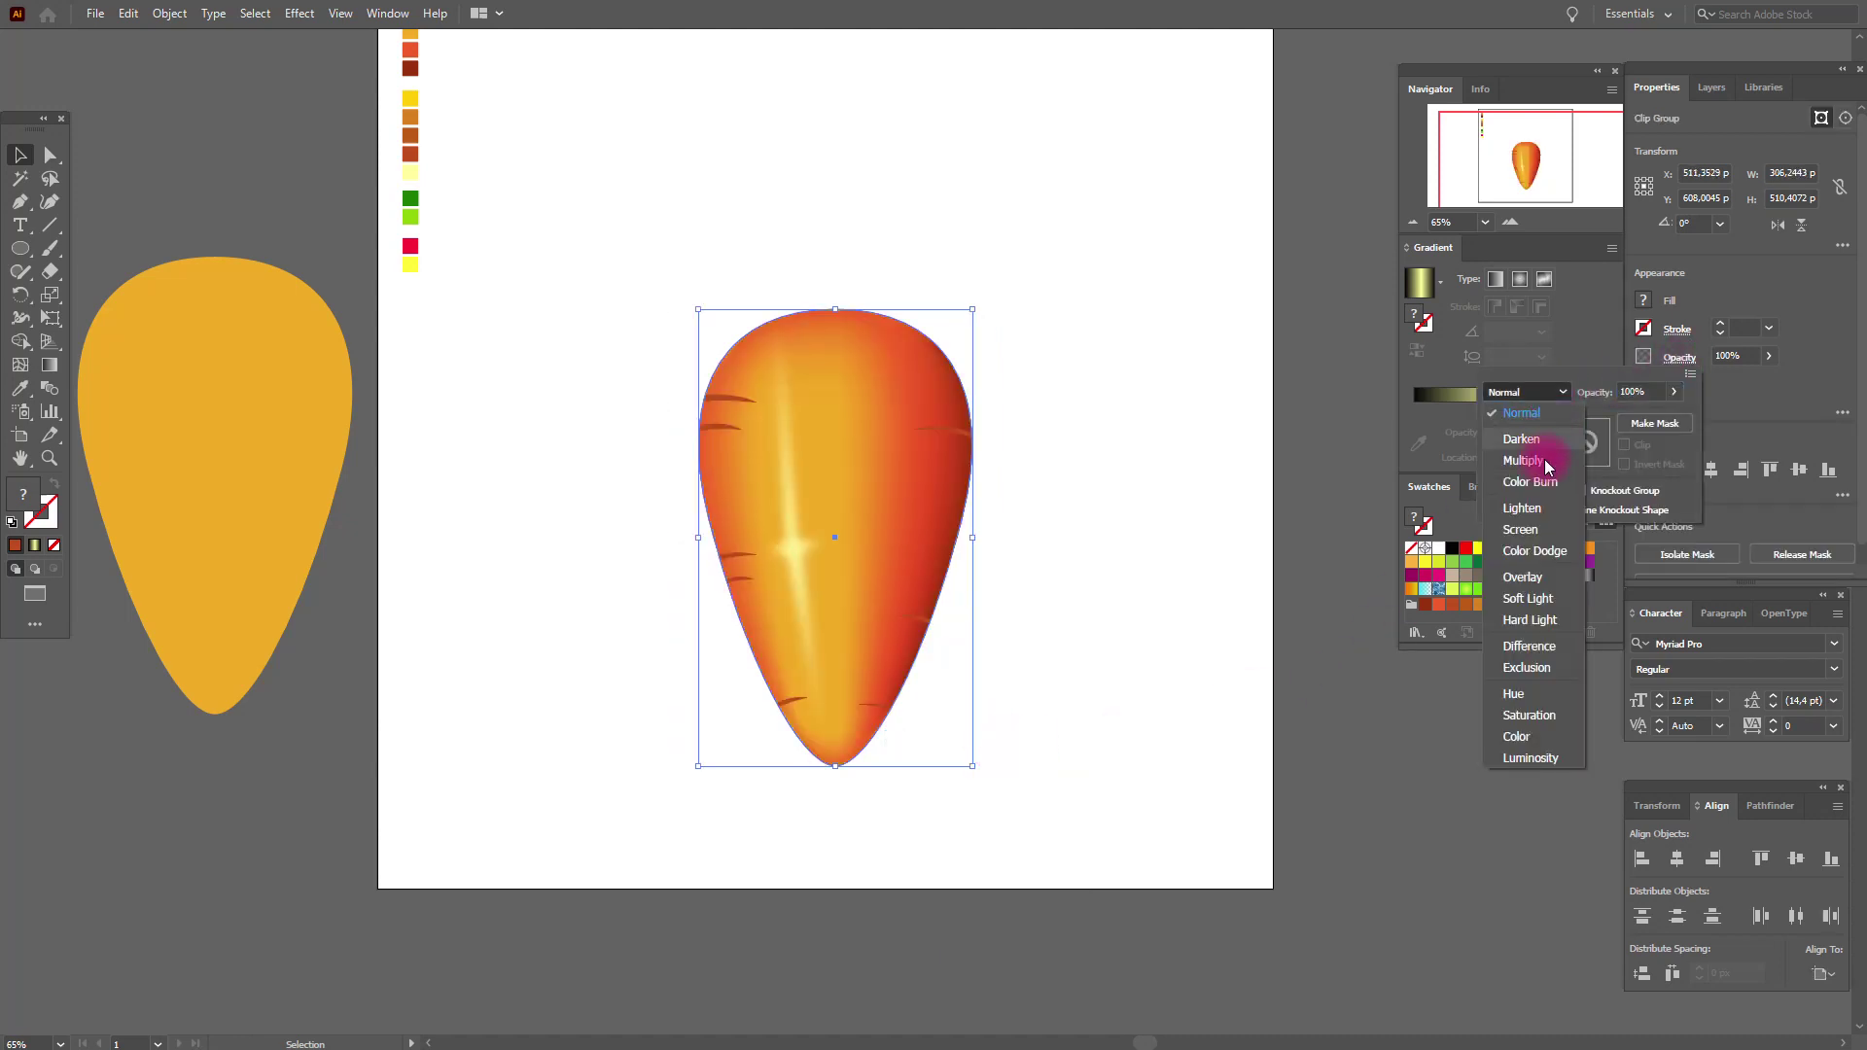
pyautogui.click(1540, 464)
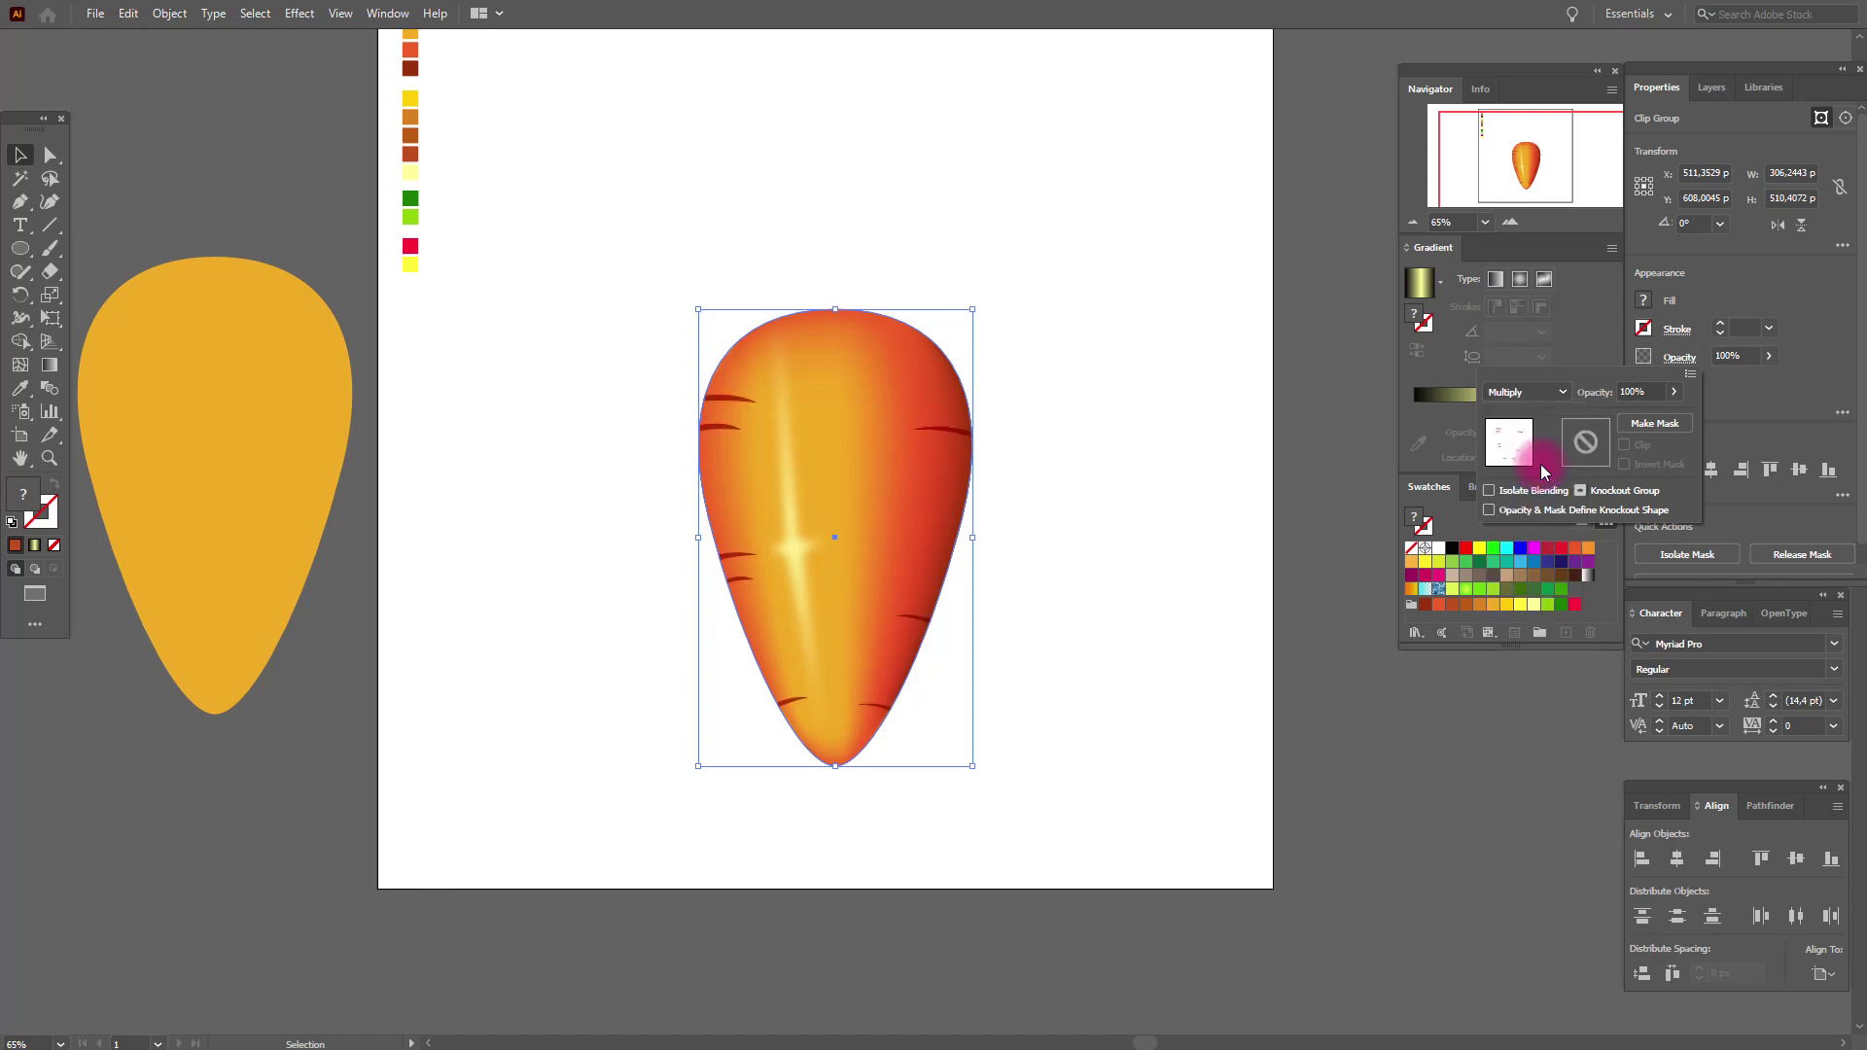
pyautogui.click(1728, 357)
pyautogui.click(1717, 357)
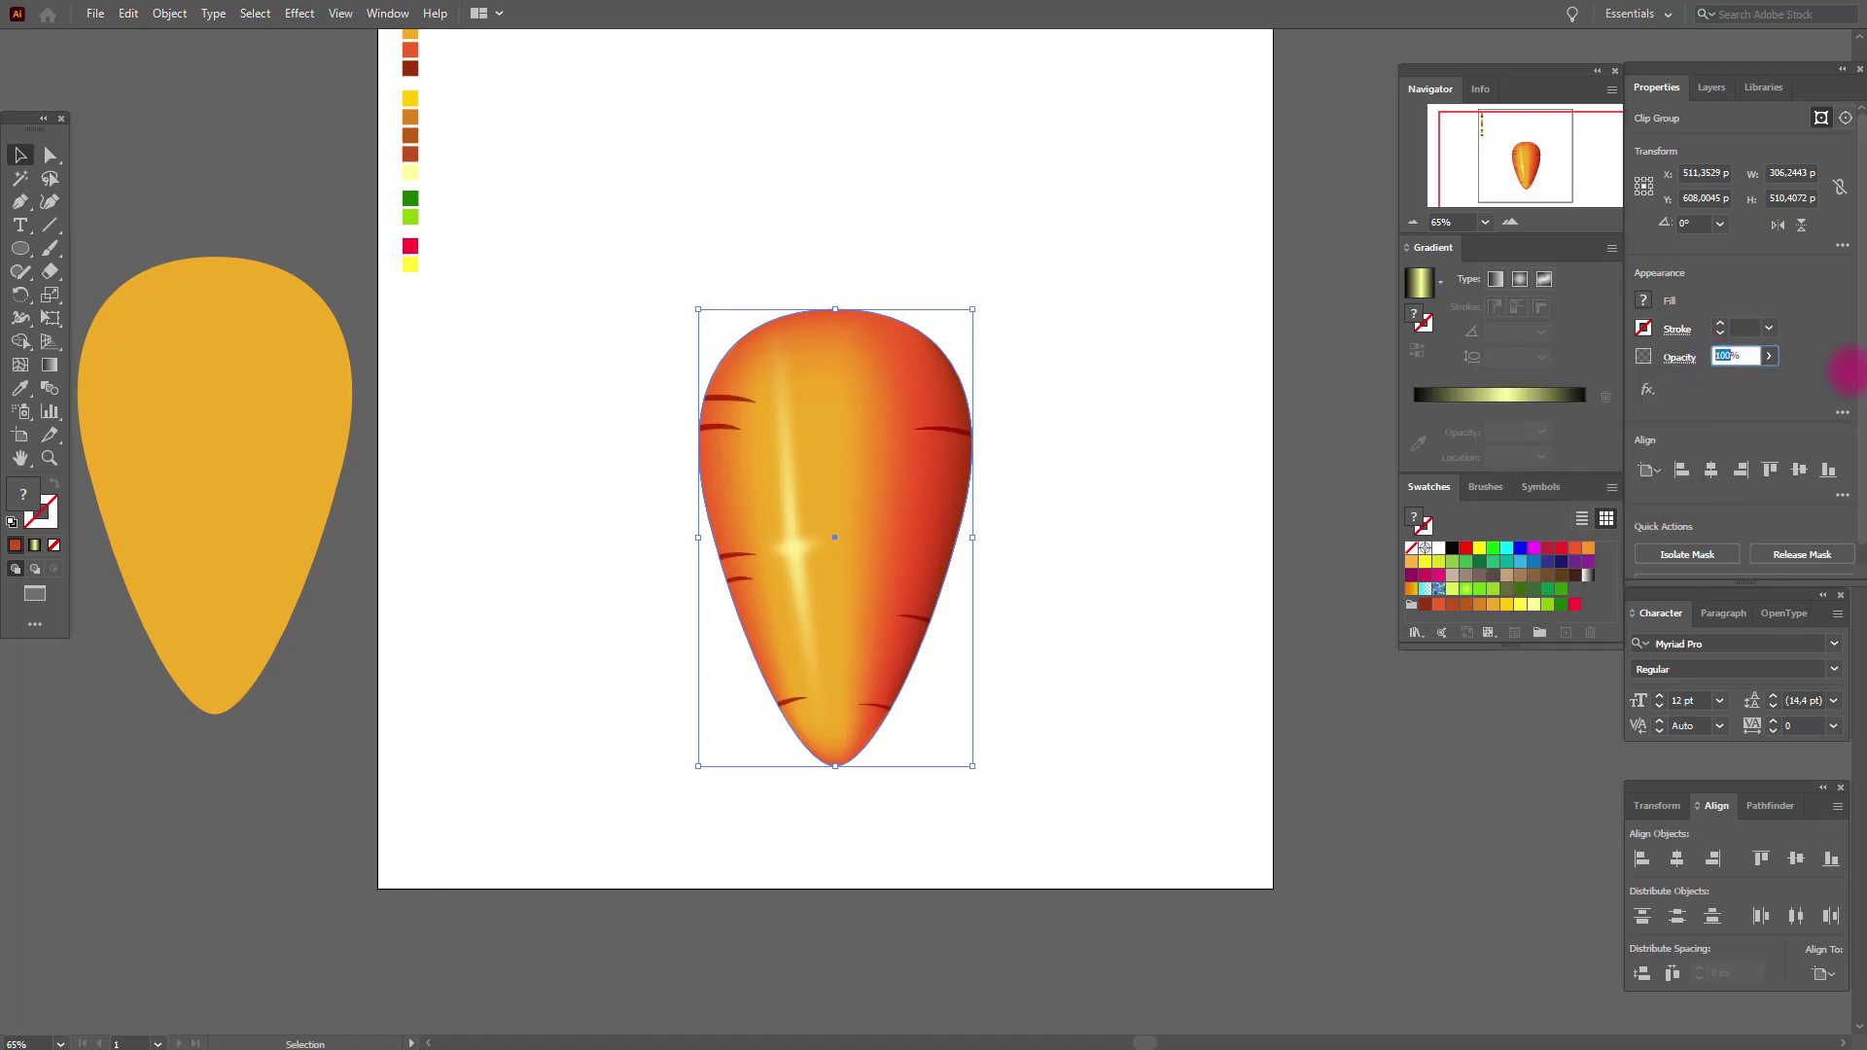
pyautogui.press('Return')
pyautogui.click(1054, 358)
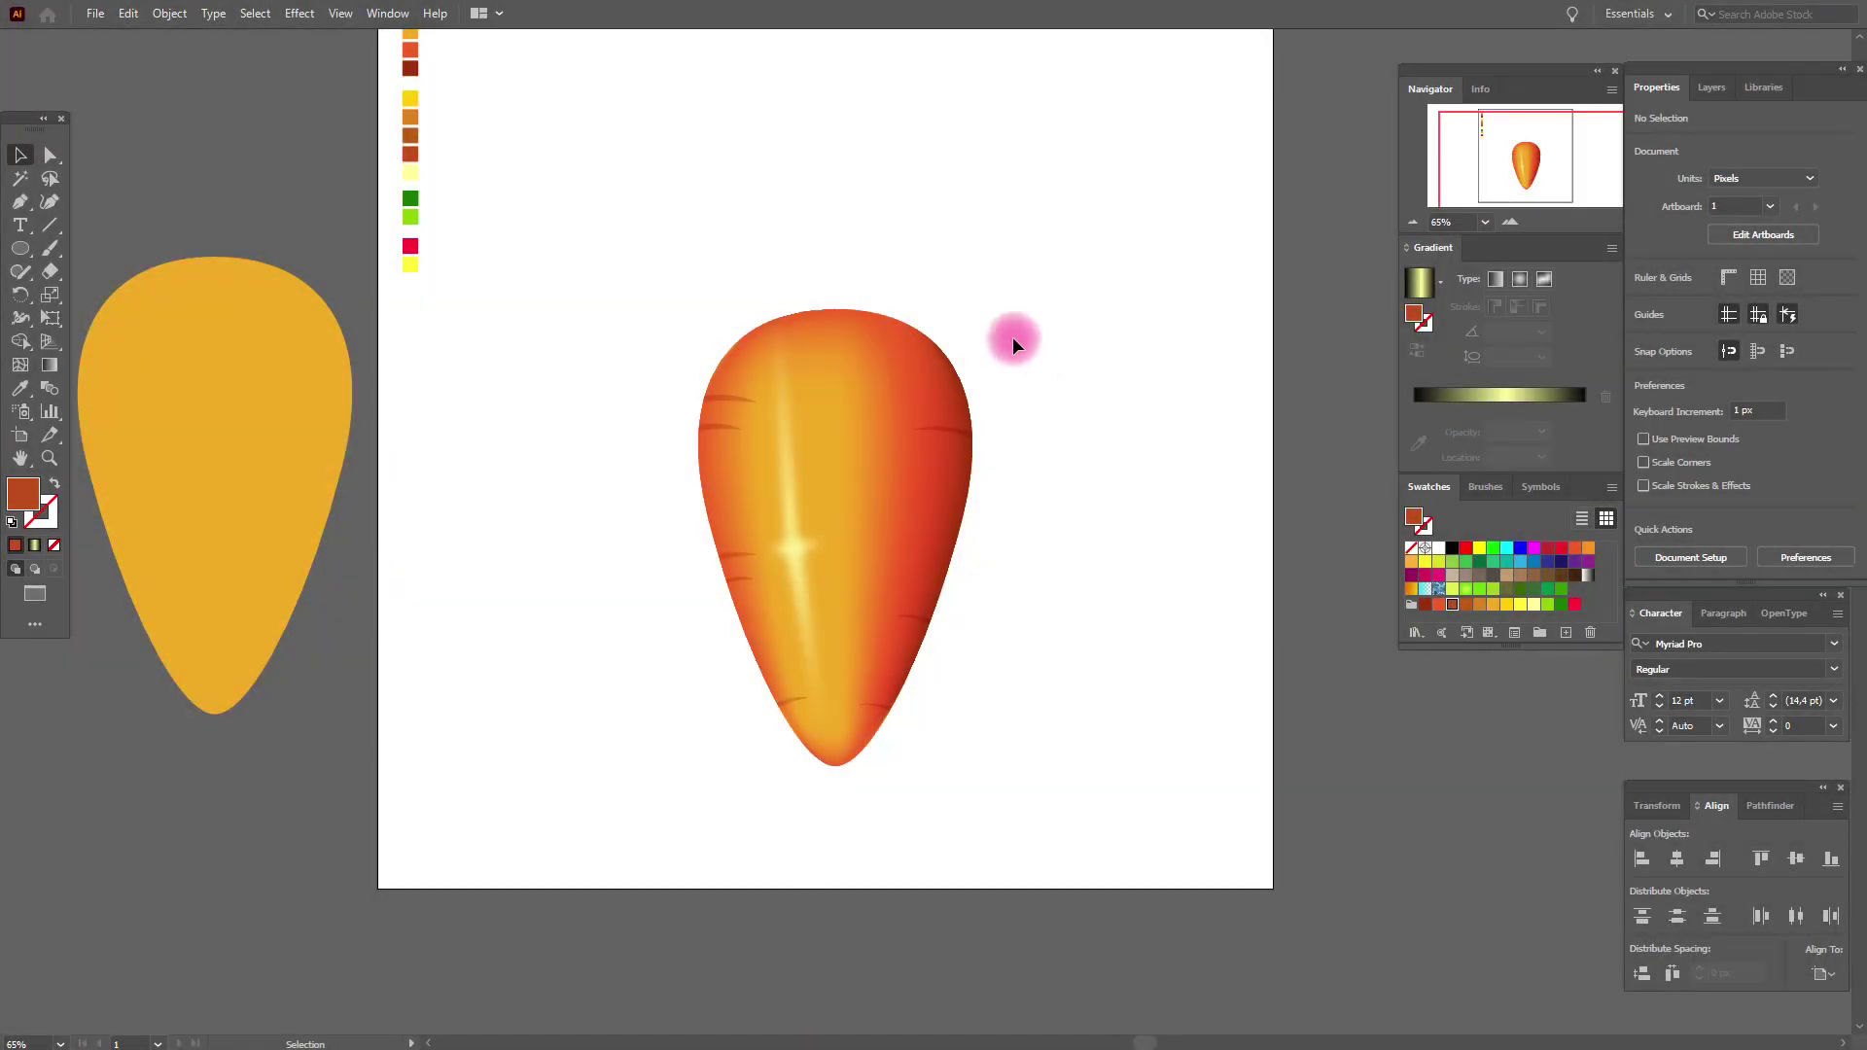
# Step: Draw a pointed, lens-shaped rust-orange path about 104 by 34 px on the upper right part of the carrot
pyautogui.click(18, 202)
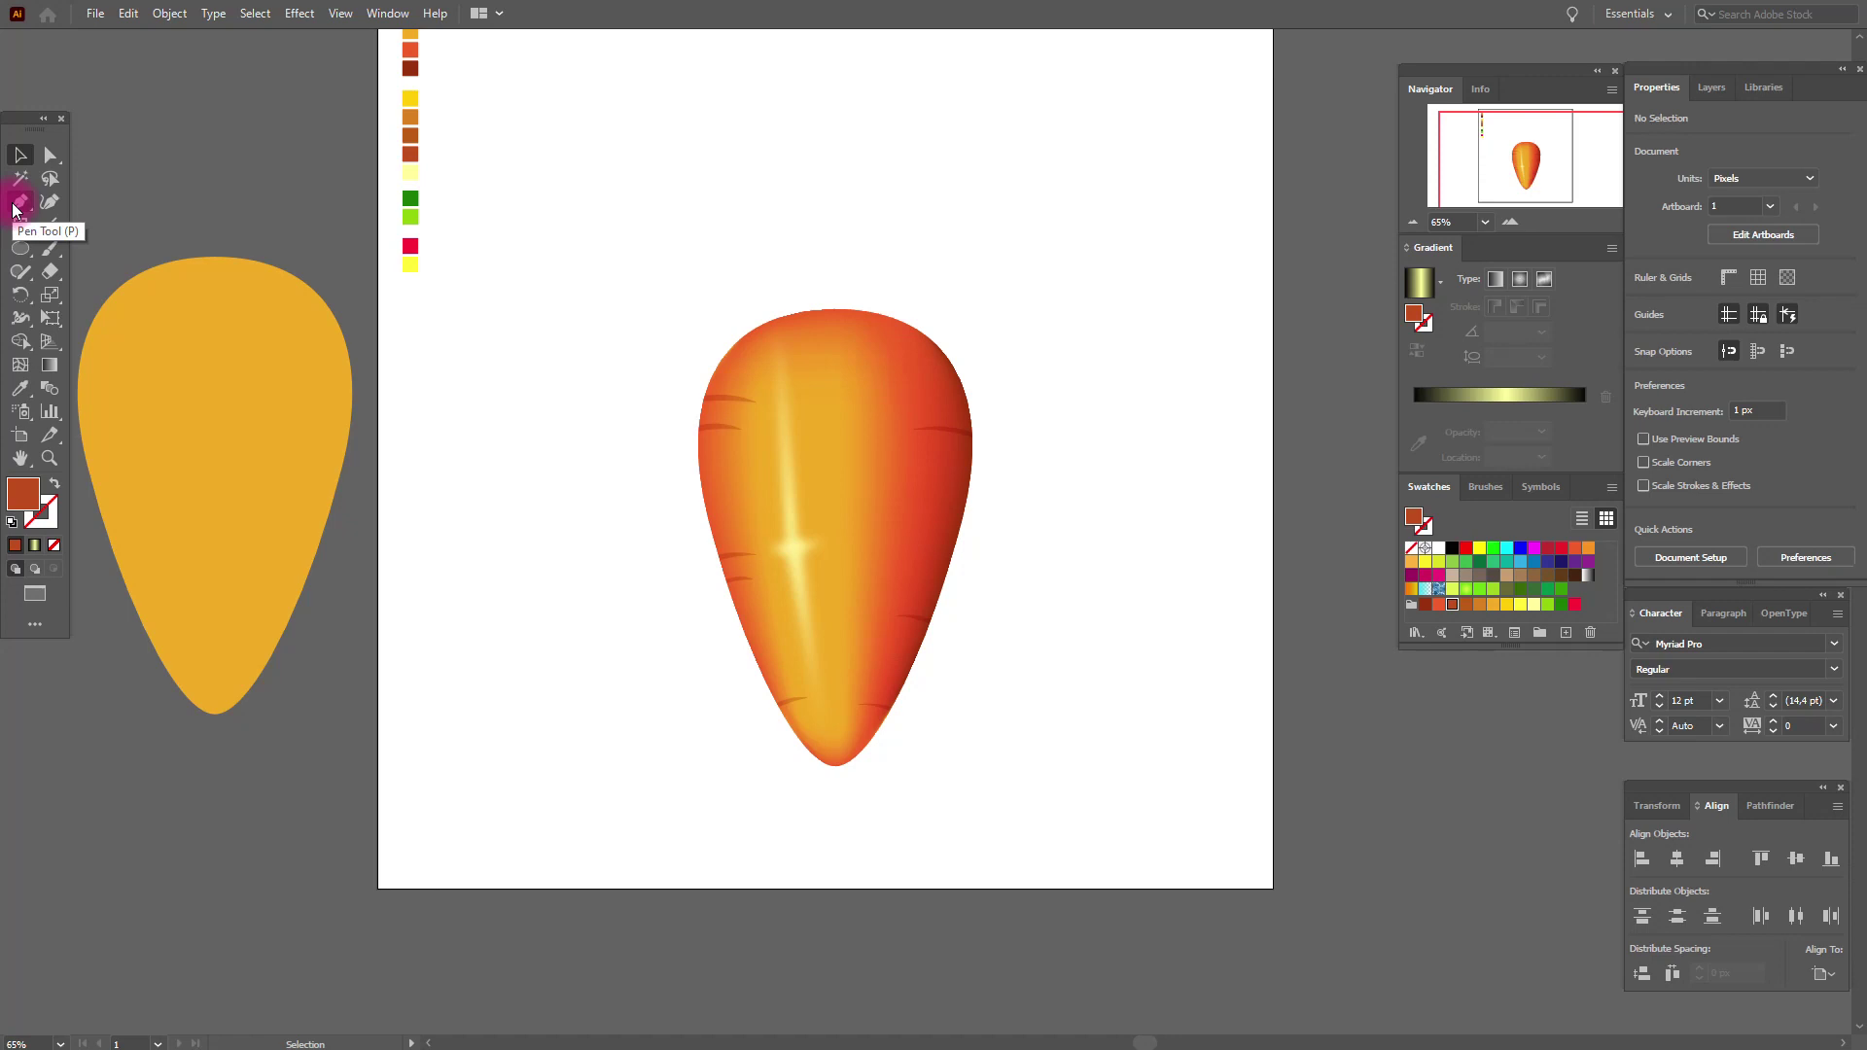
pyautogui.click(14, 207)
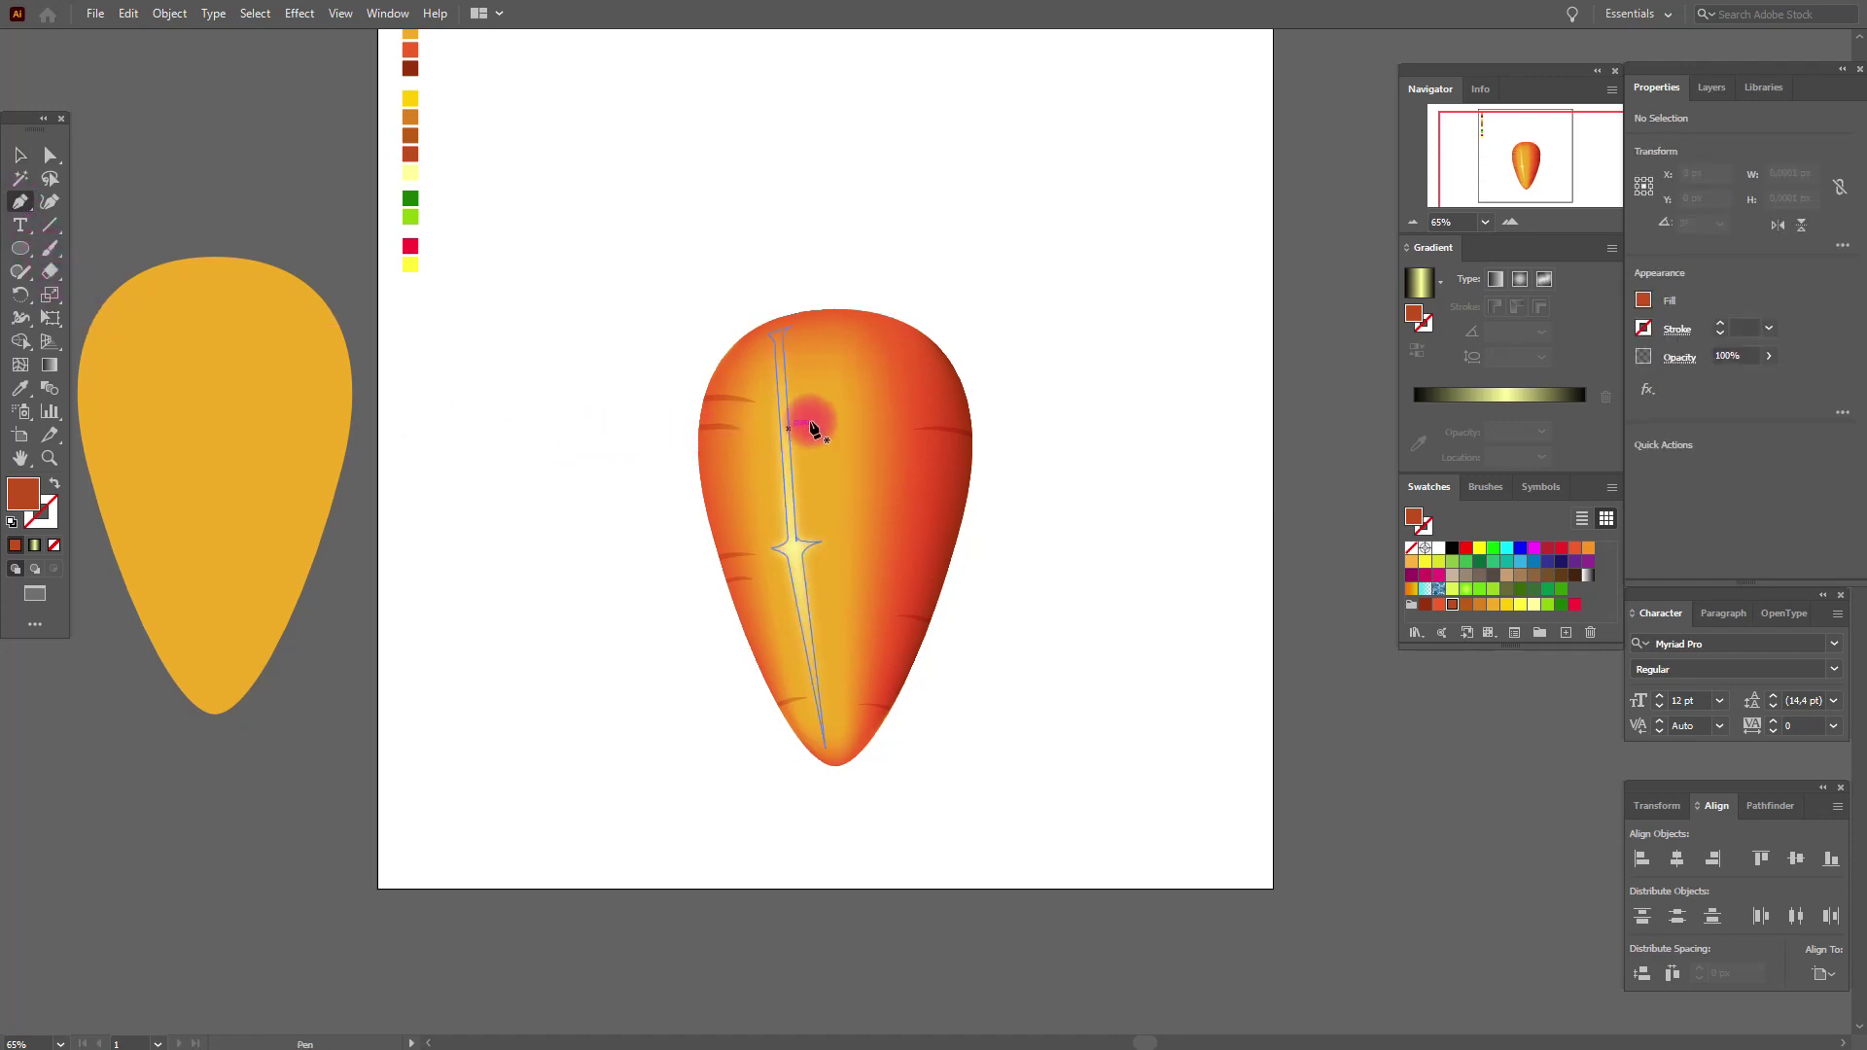
pyautogui.hotkey('ctrl', 'shift', 'a')
pyautogui.click(830, 399)
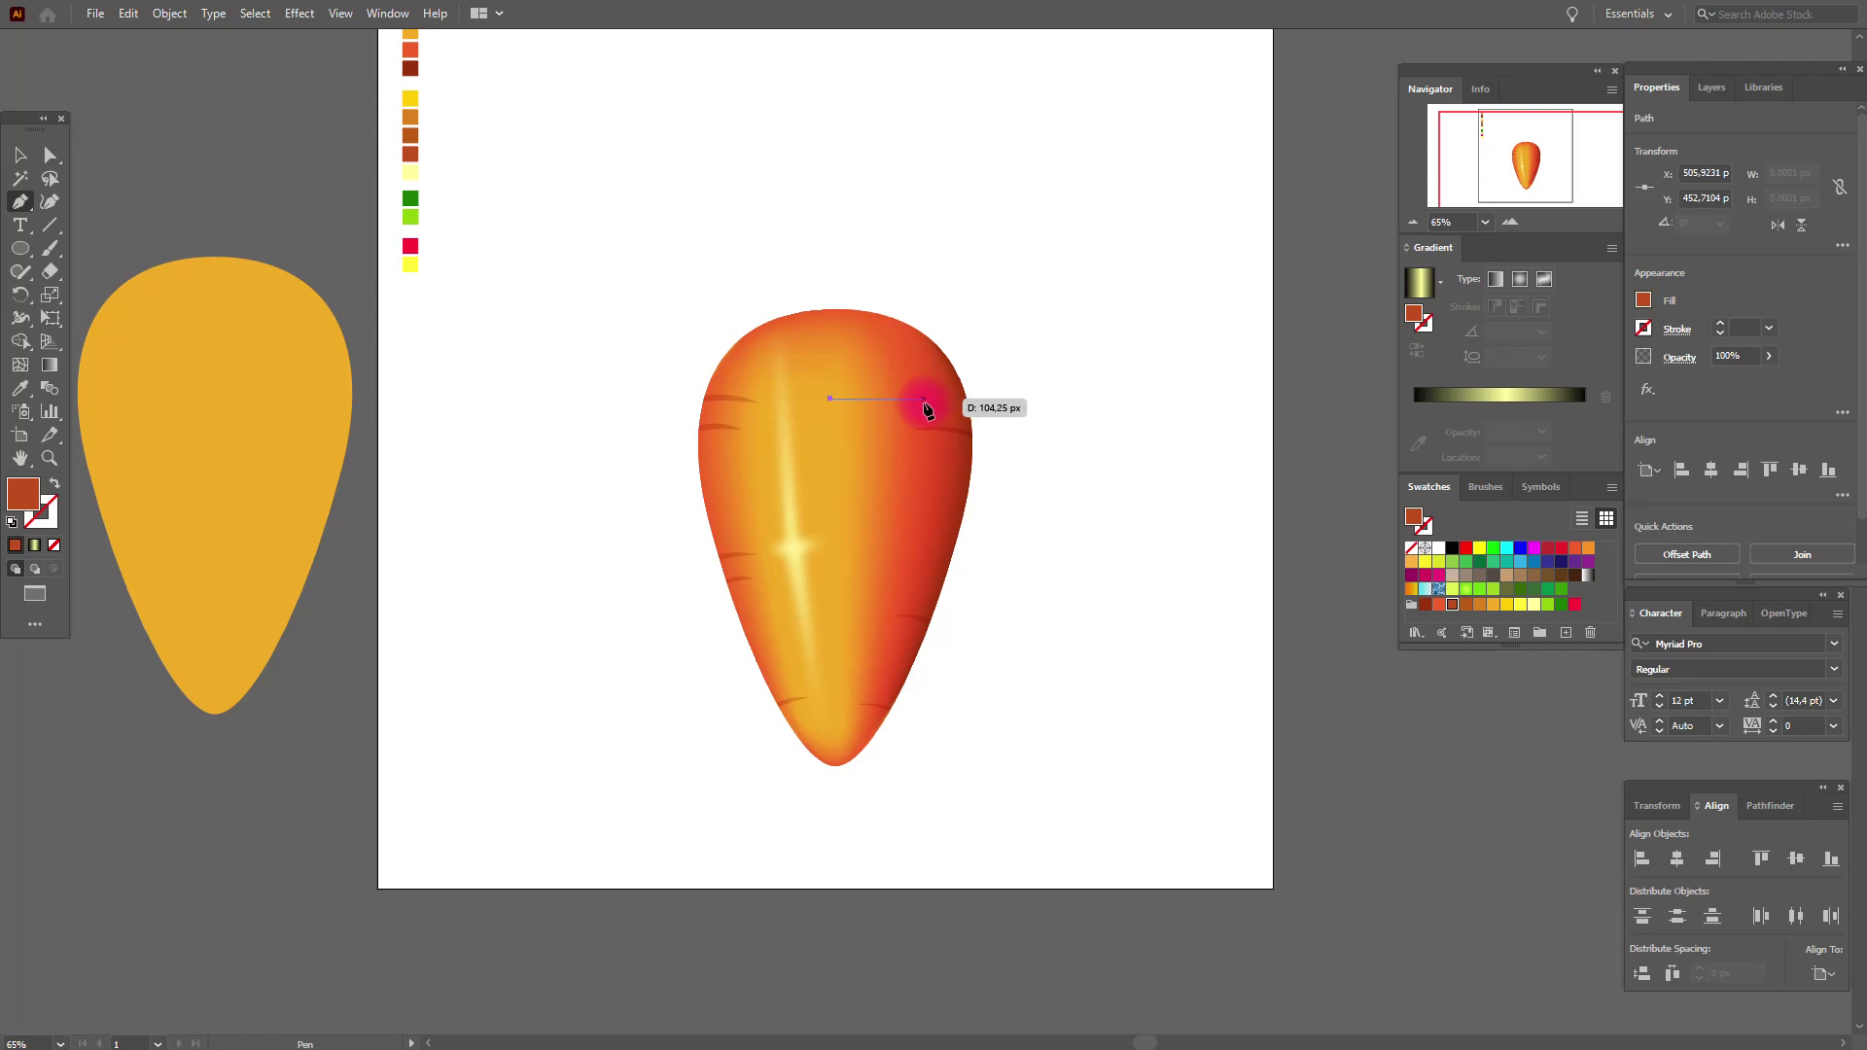
pyautogui.moveTo(959, 412); pyautogui.dragTo(979, 429)
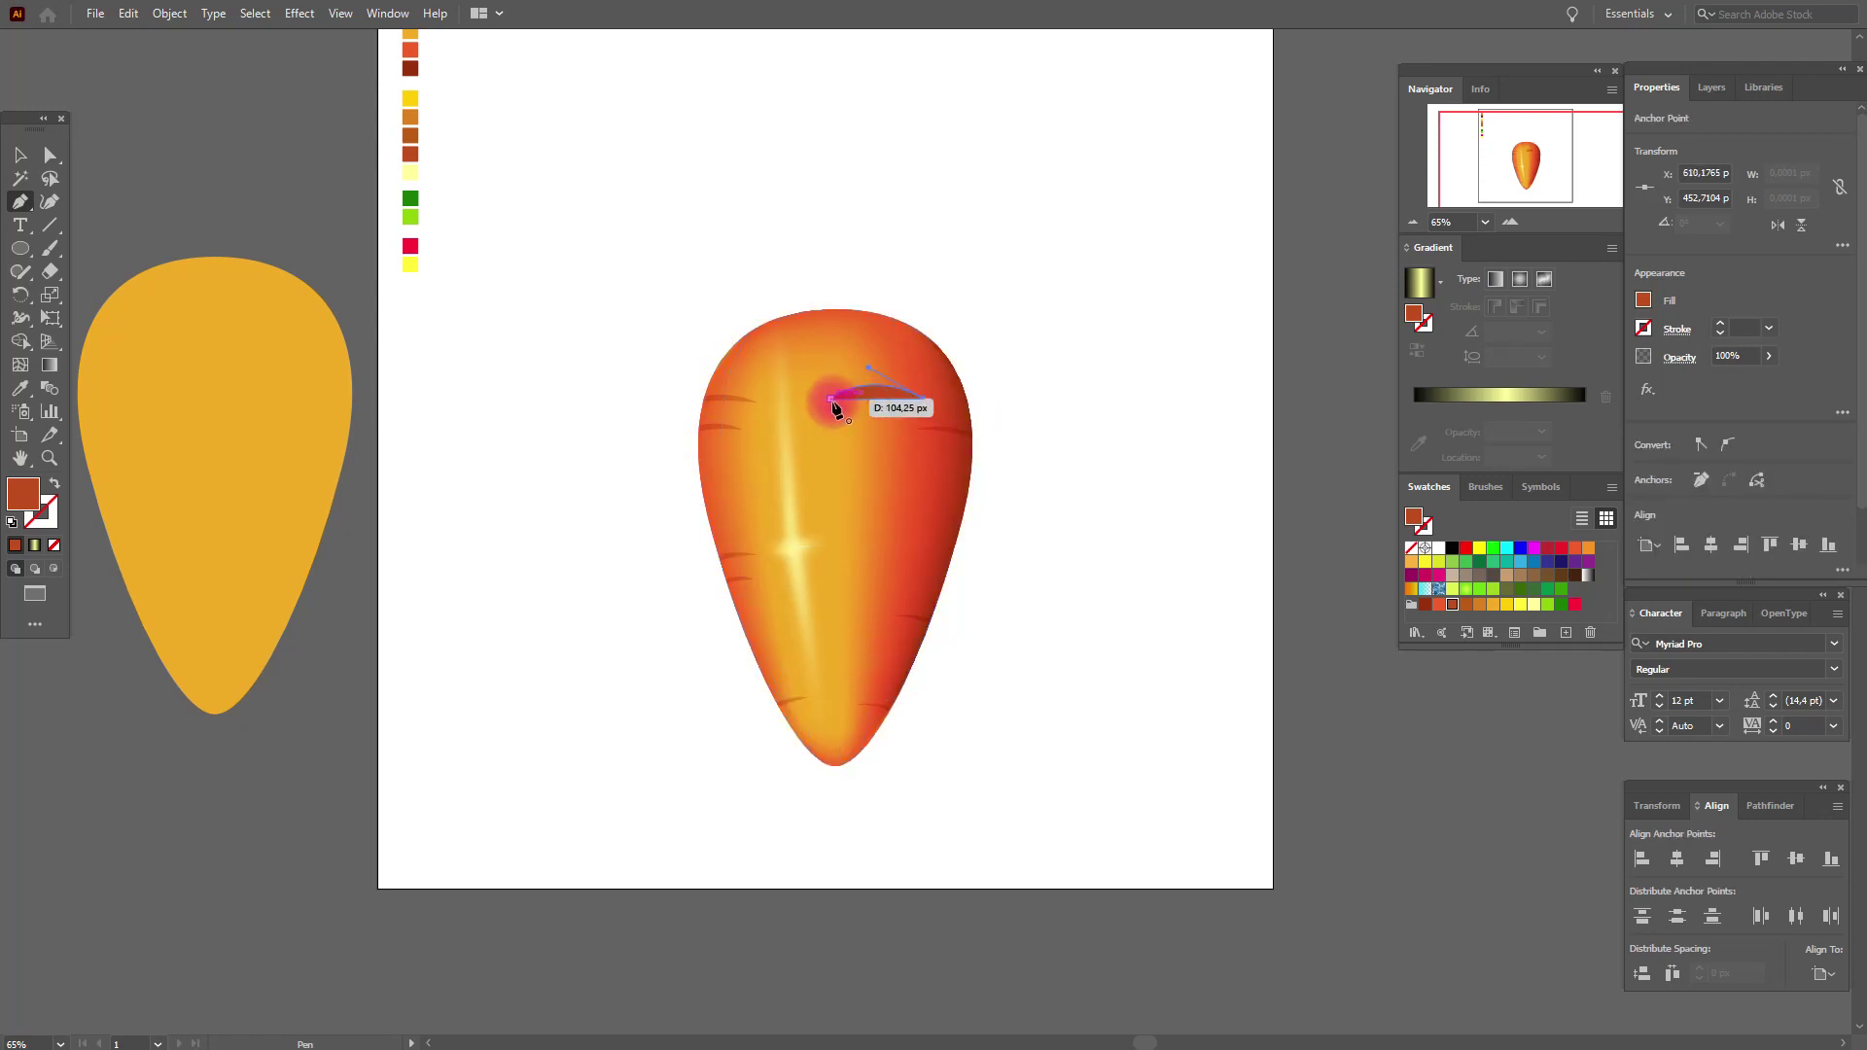
pyautogui.moveTo(803, 391); pyautogui.dragTo(785, 366)
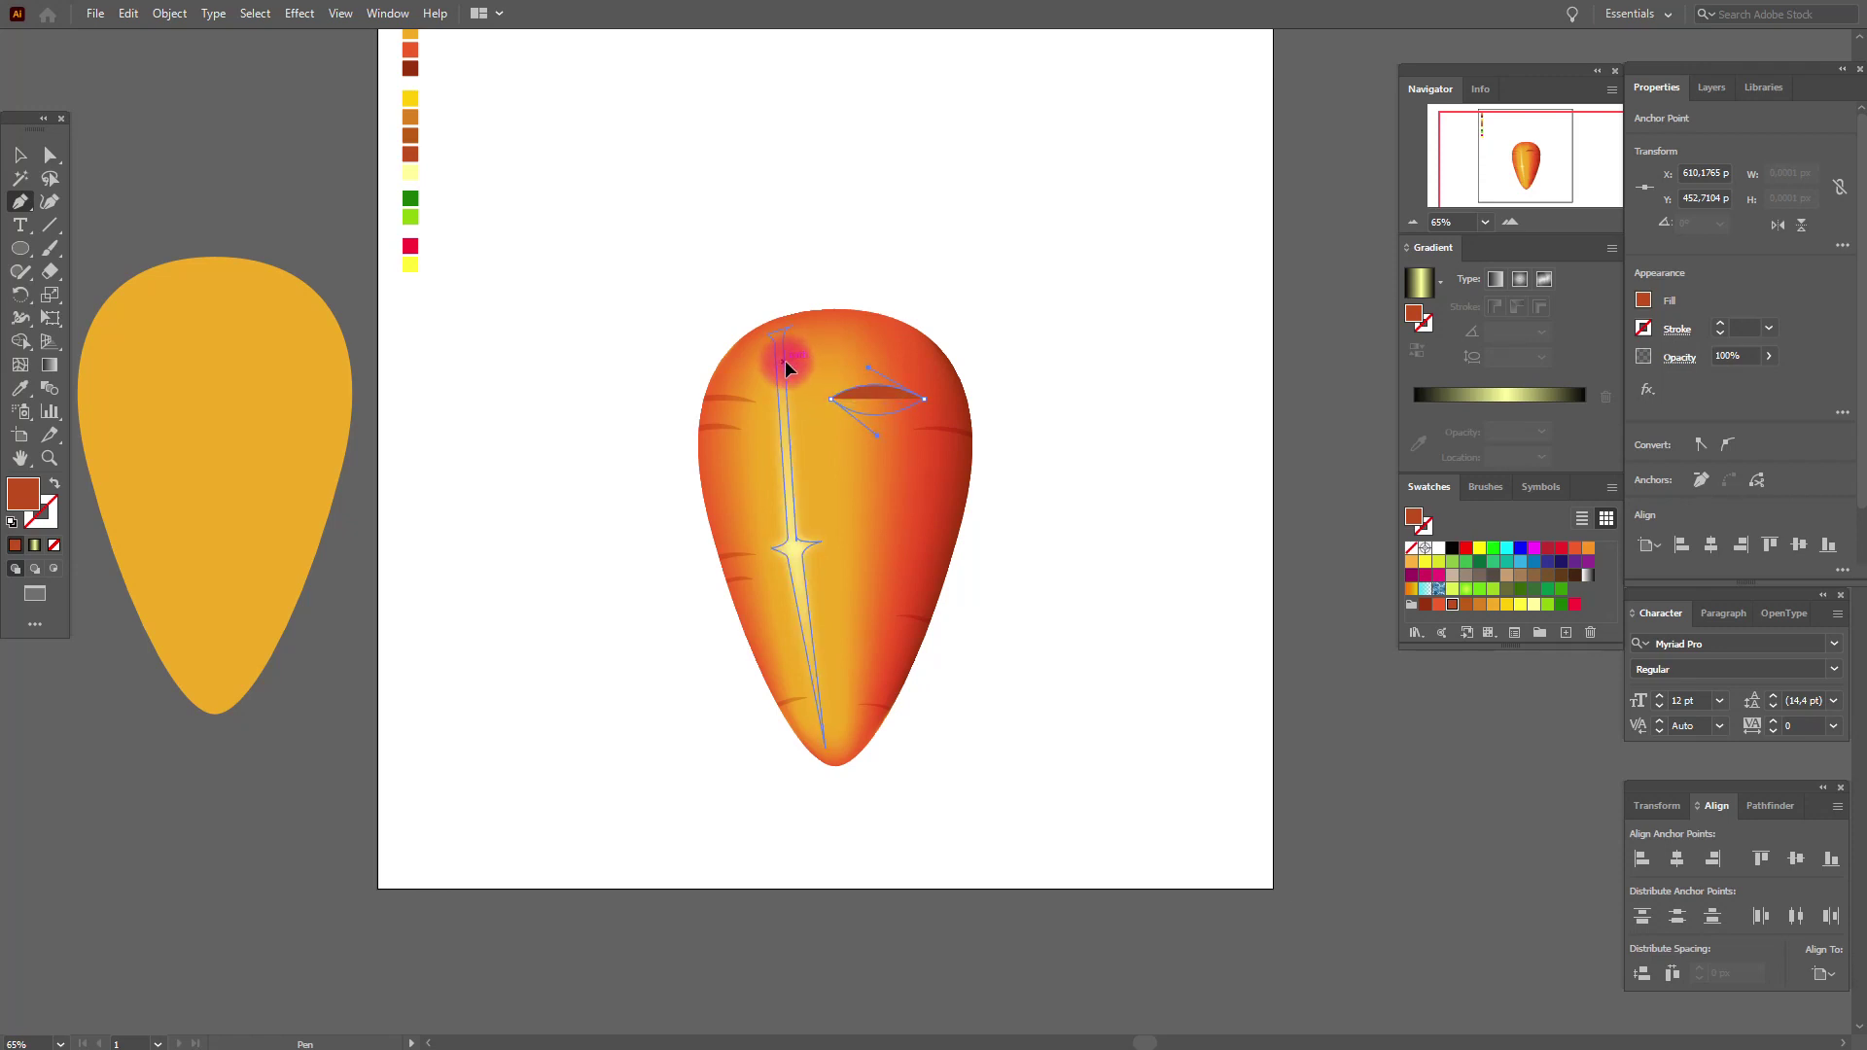
pyautogui.moveTo(785, 360); pyautogui.dragTo(785, 360)
pyautogui.click(17, 160)
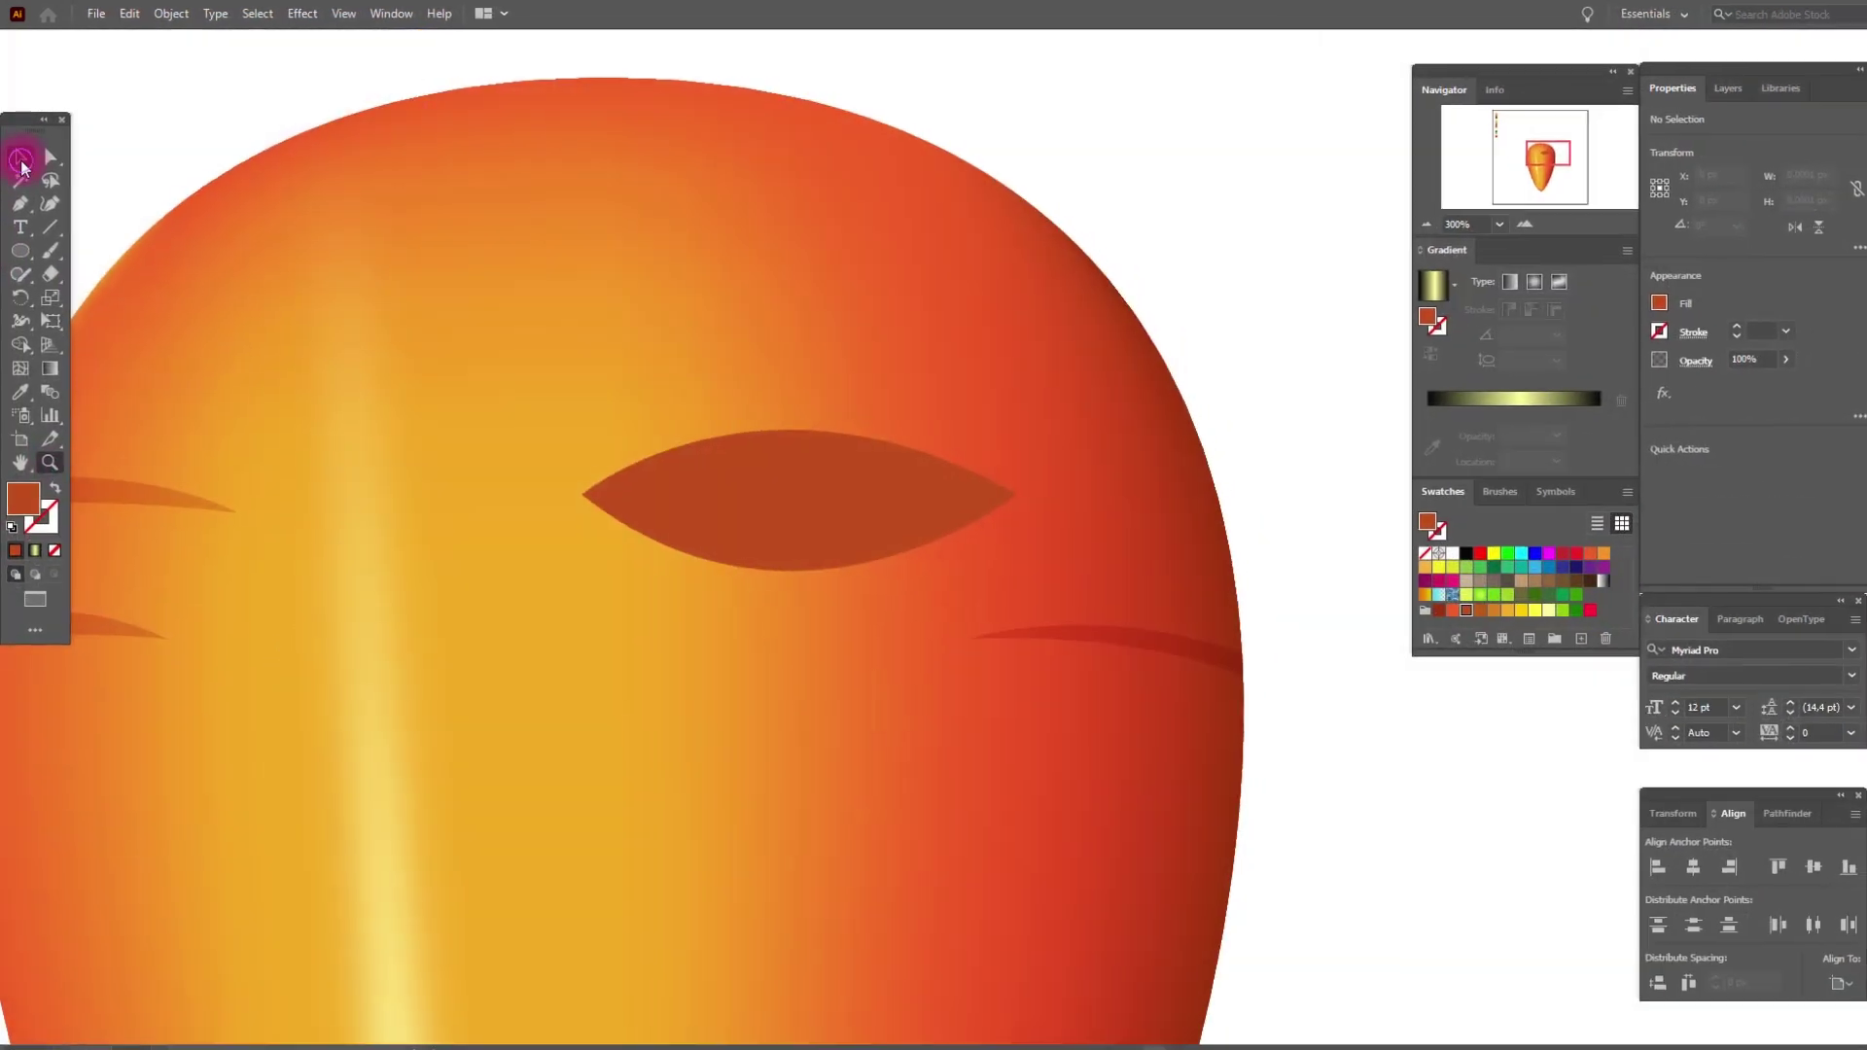
# Step: Duplicate the lens shape in front of itself and shift the copy 3 px down
pyautogui.click(866, 508)
pyautogui.press('a')
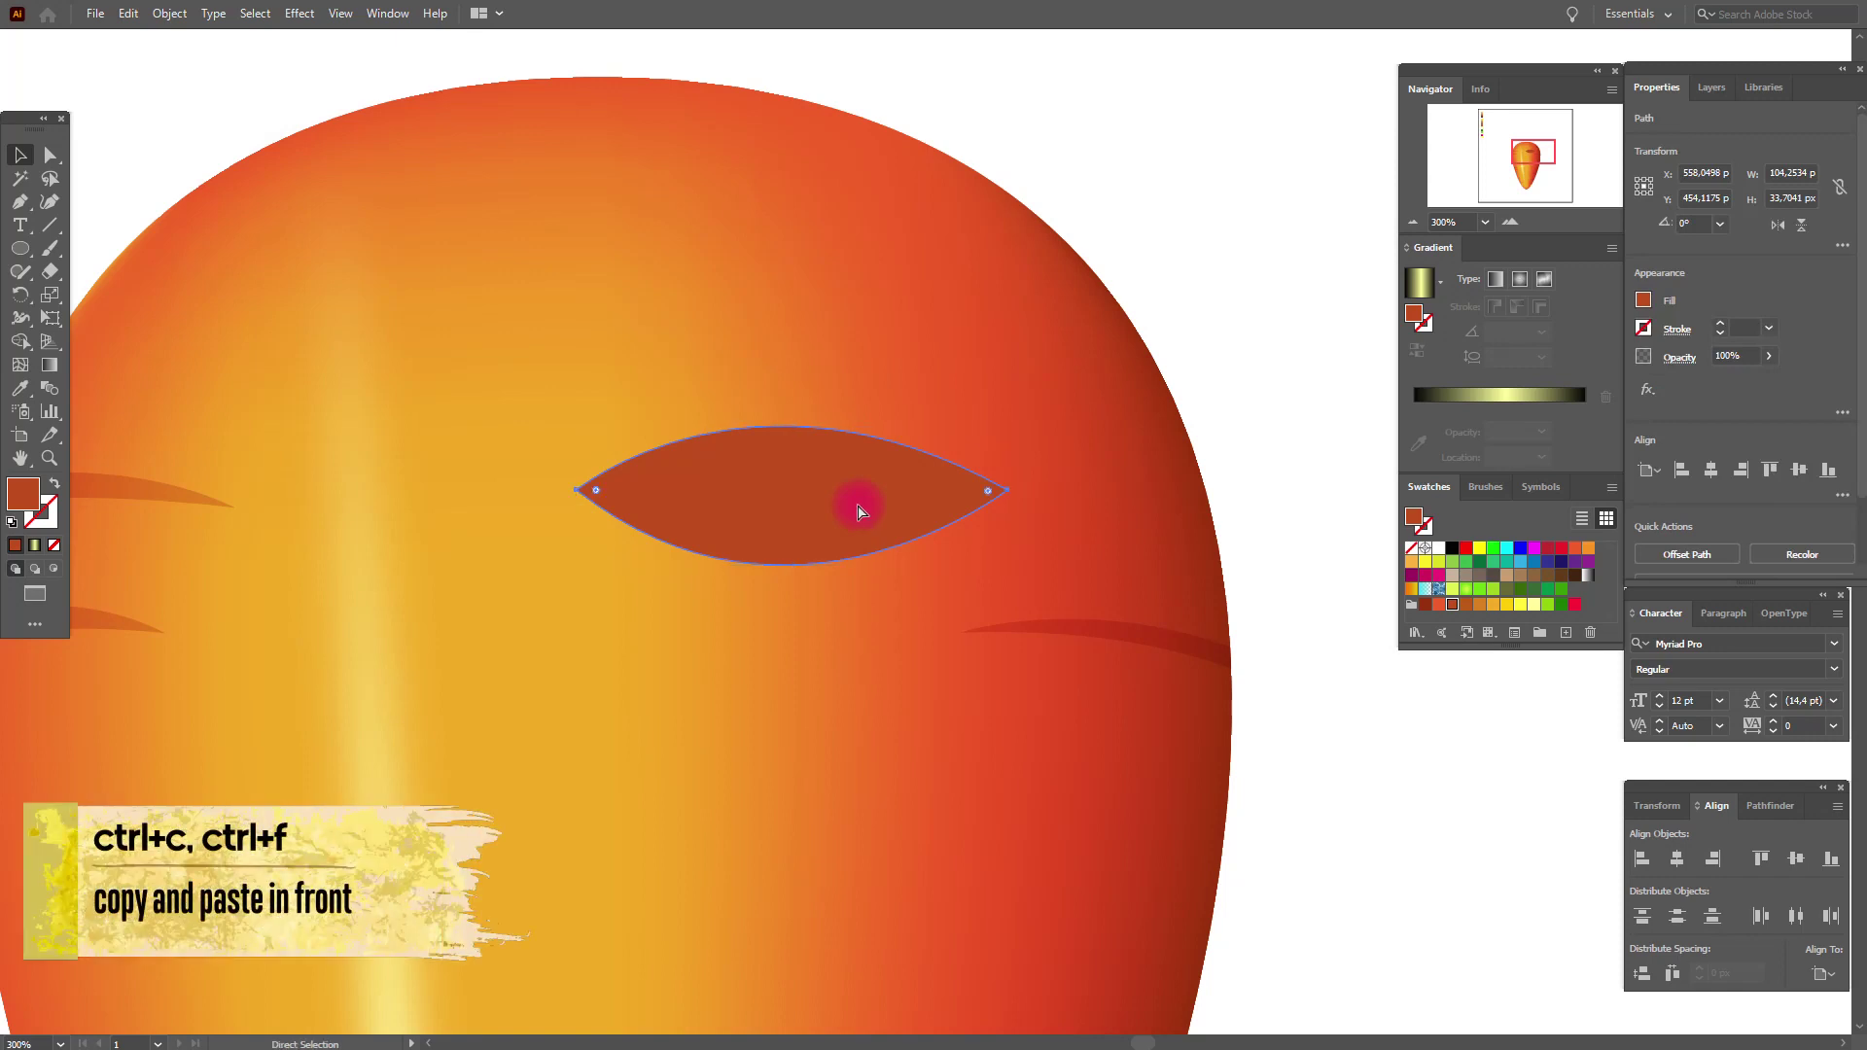
pyautogui.hotkey('ctrl', 'c')
pyautogui.hotkey('ctrl', 'f')
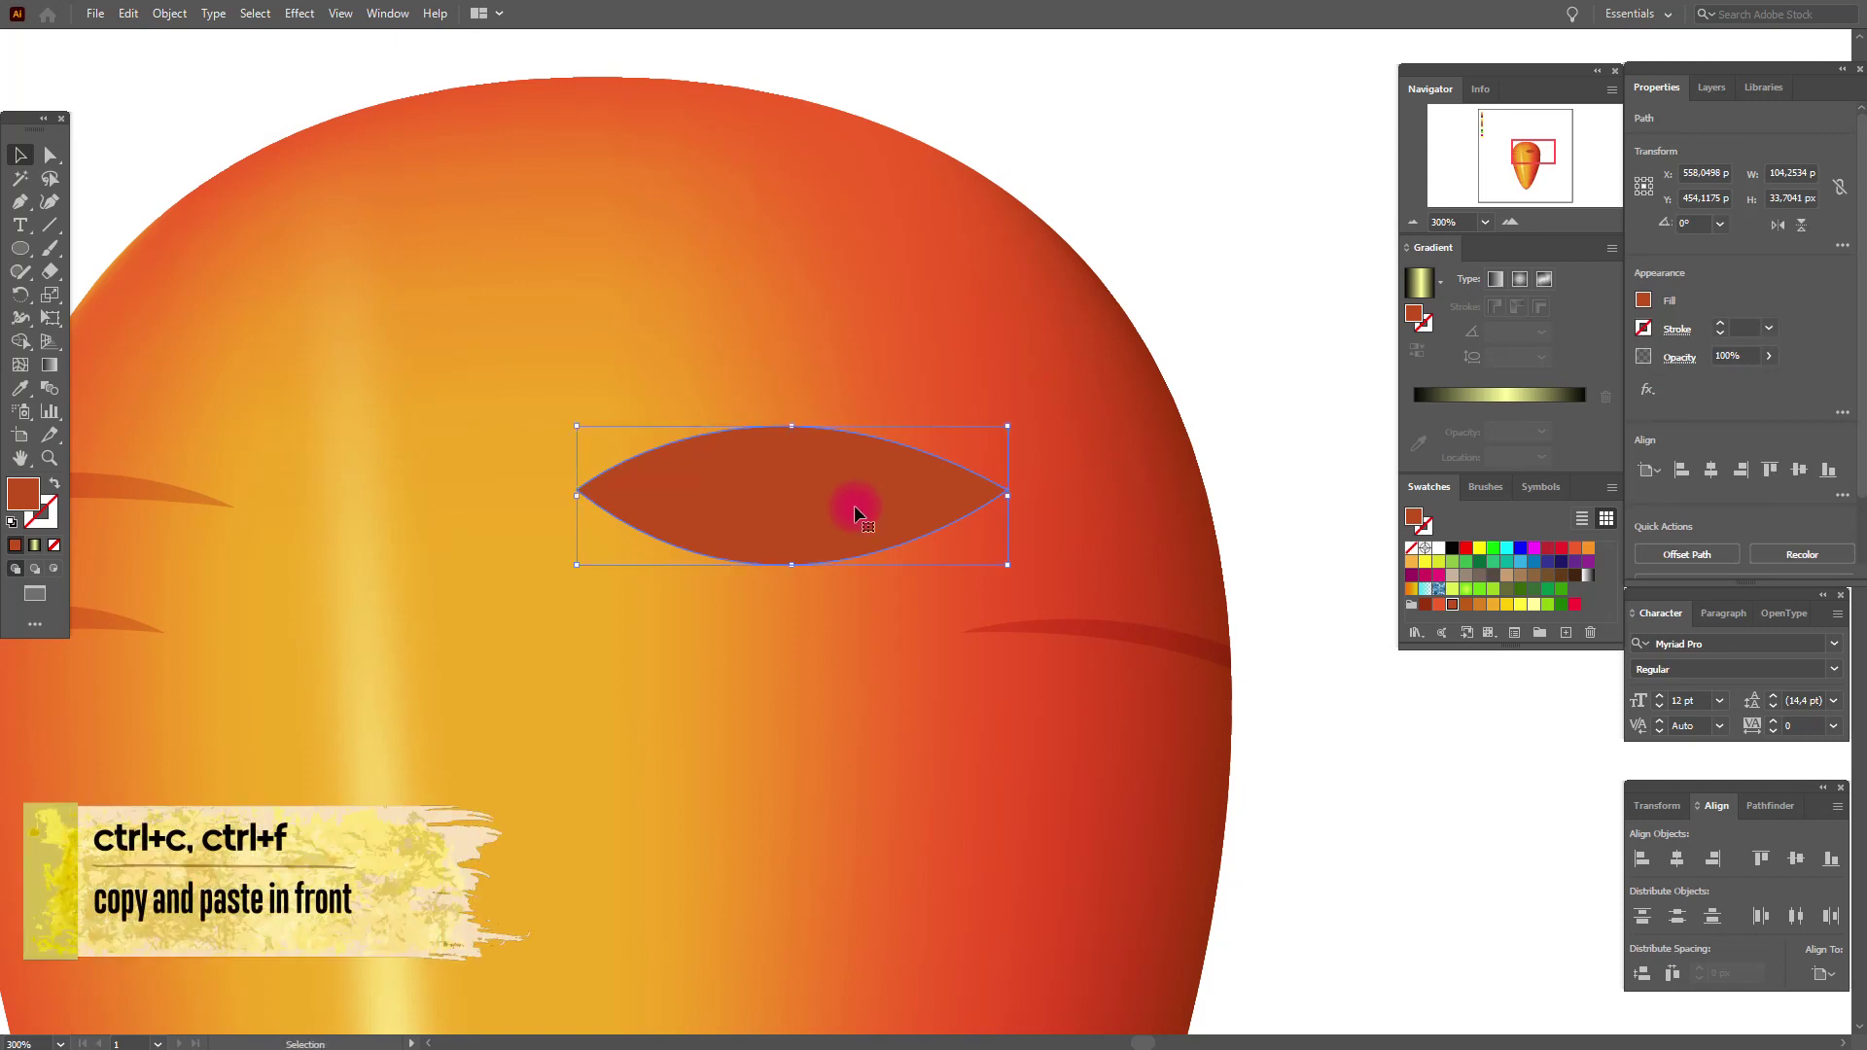
pyautogui.press('Down')
pyautogui.press('Down')
pyautogui.press('Down')
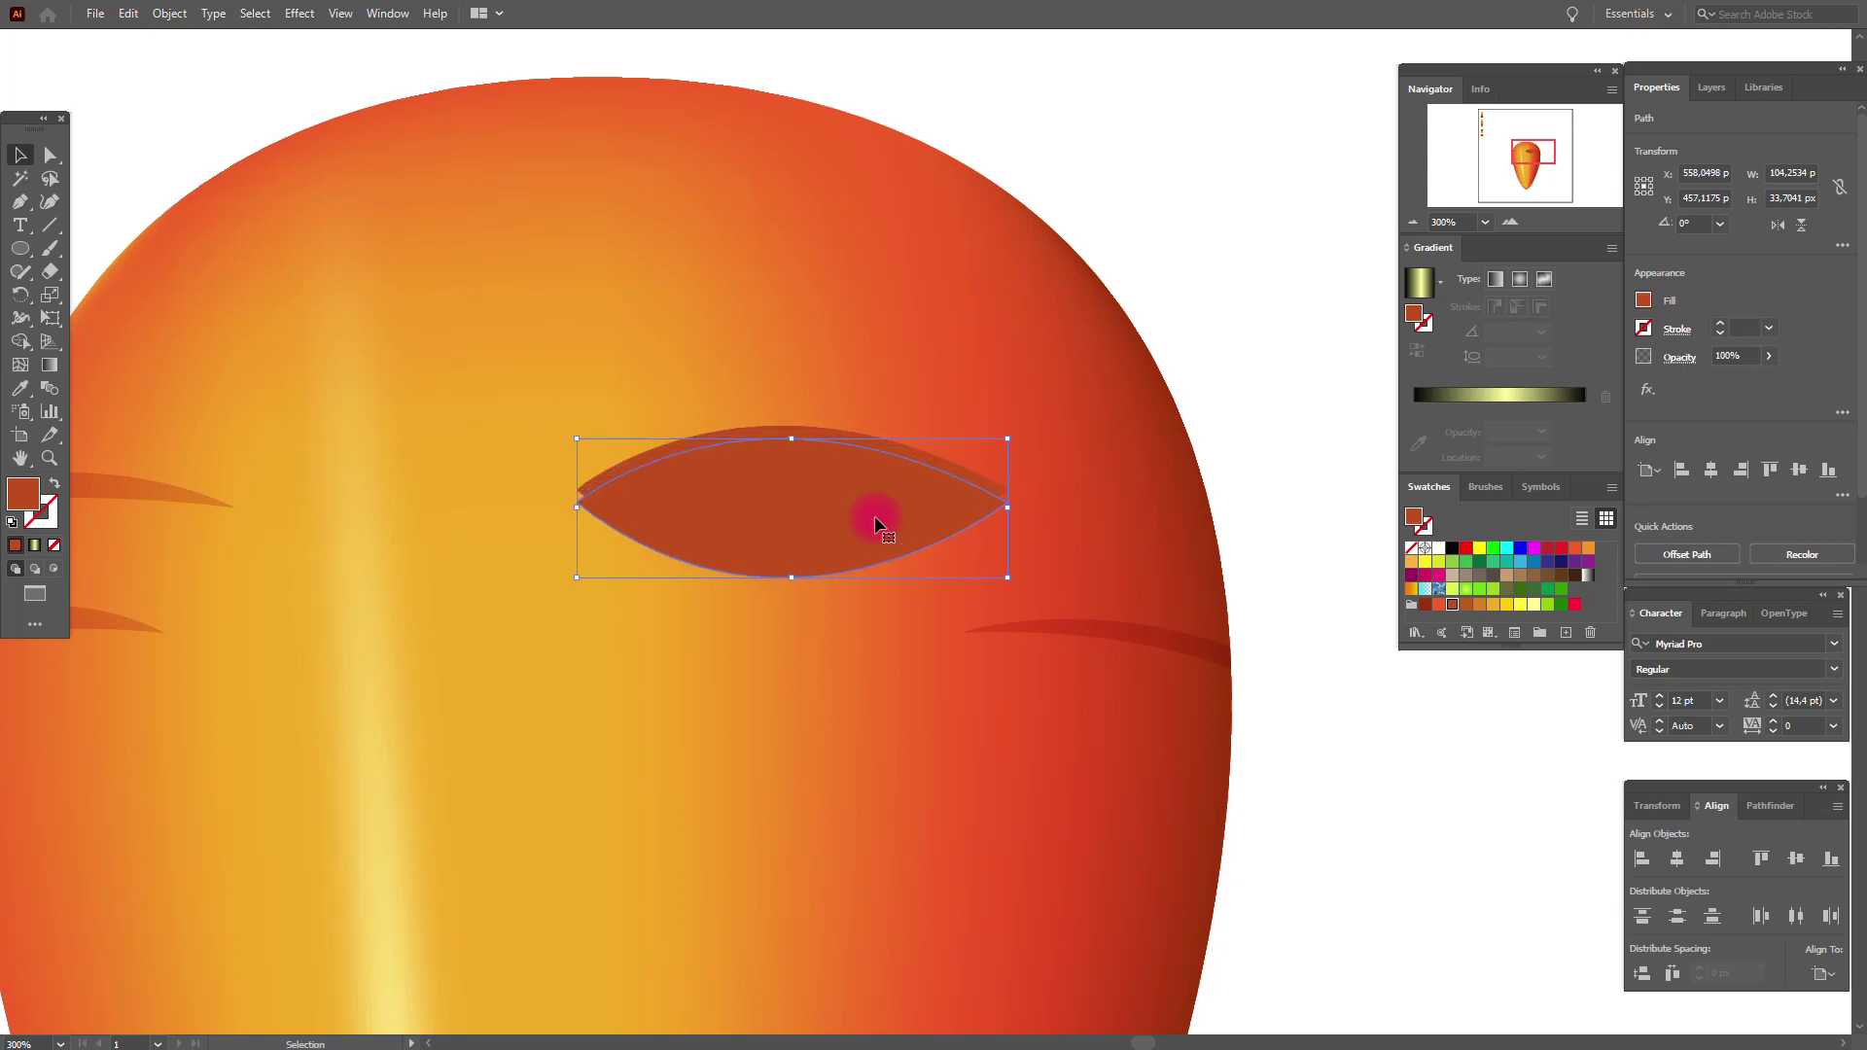
# Step: Exclude the overlap of the two offset lens shapes, ungroup the result and delete the lower crescent, keeping the upper one
pyautogui.keyDown('shift'); pyautogui.click(864, 430); pyautogui.keyUp('shift')
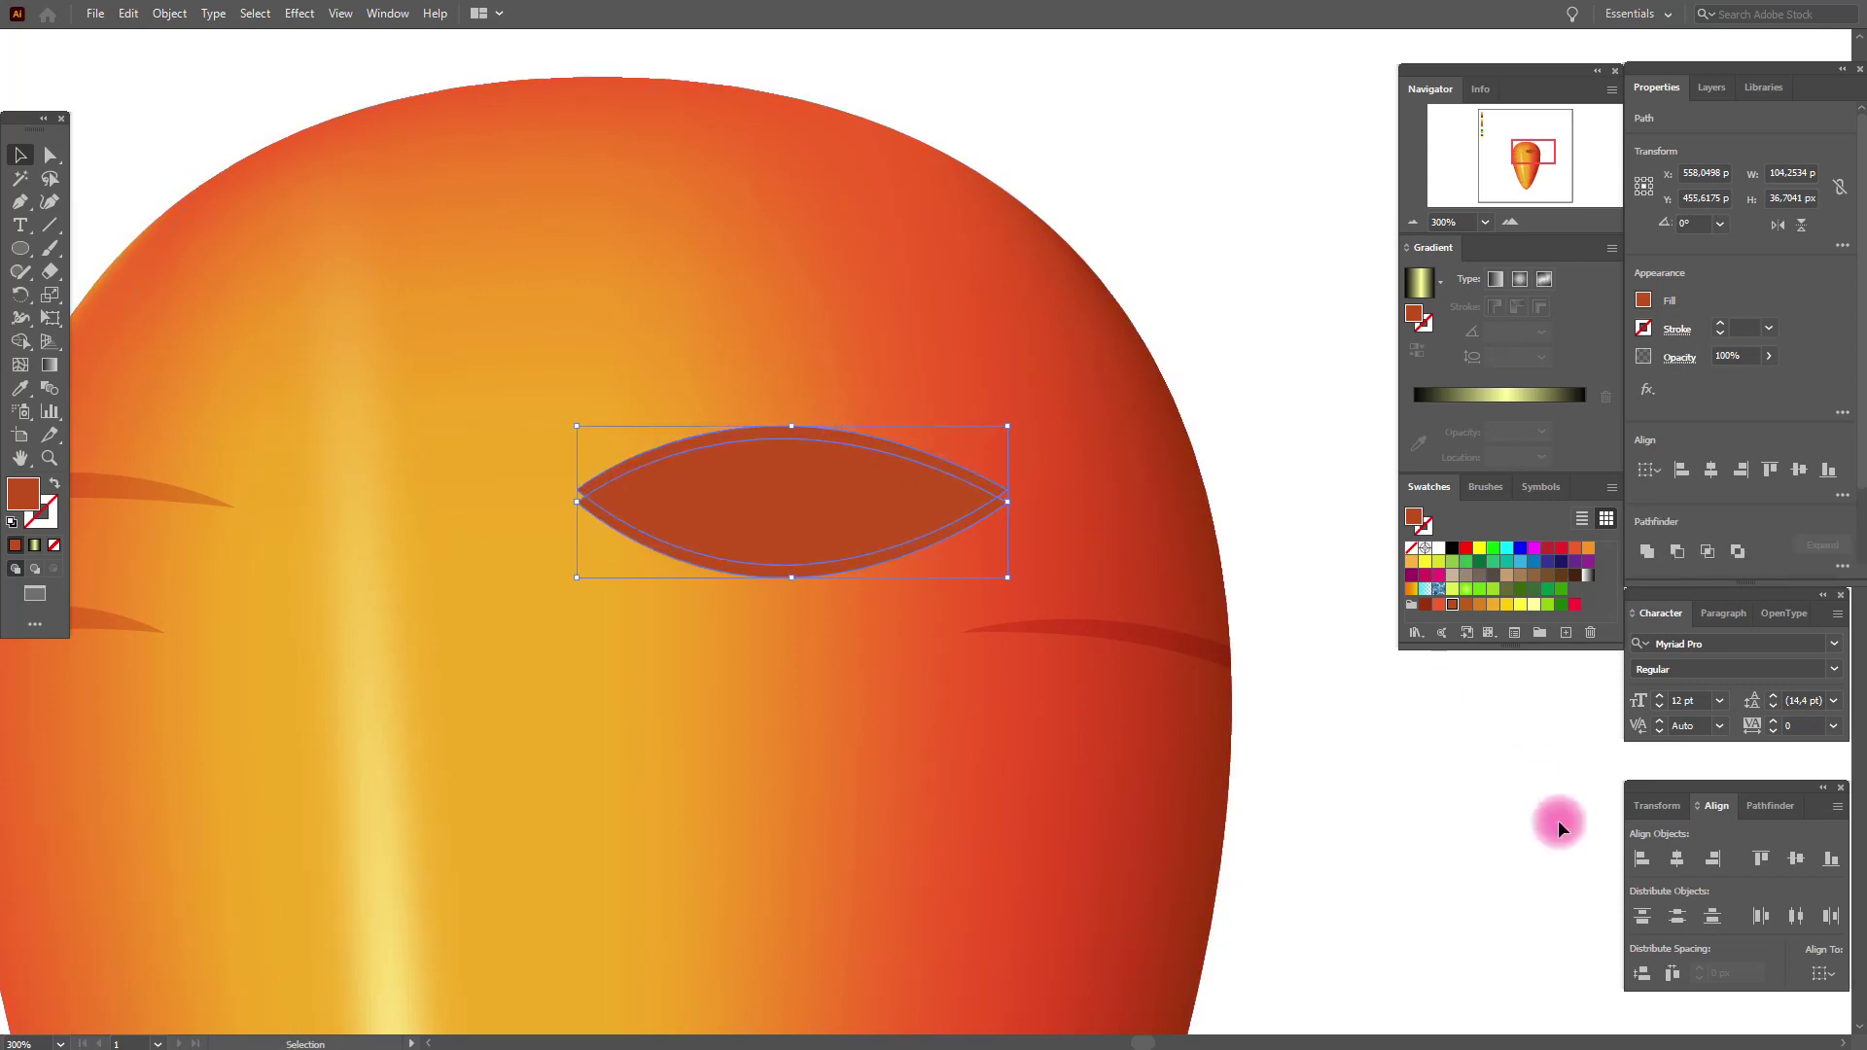
pyautogui.click(1768, 806)
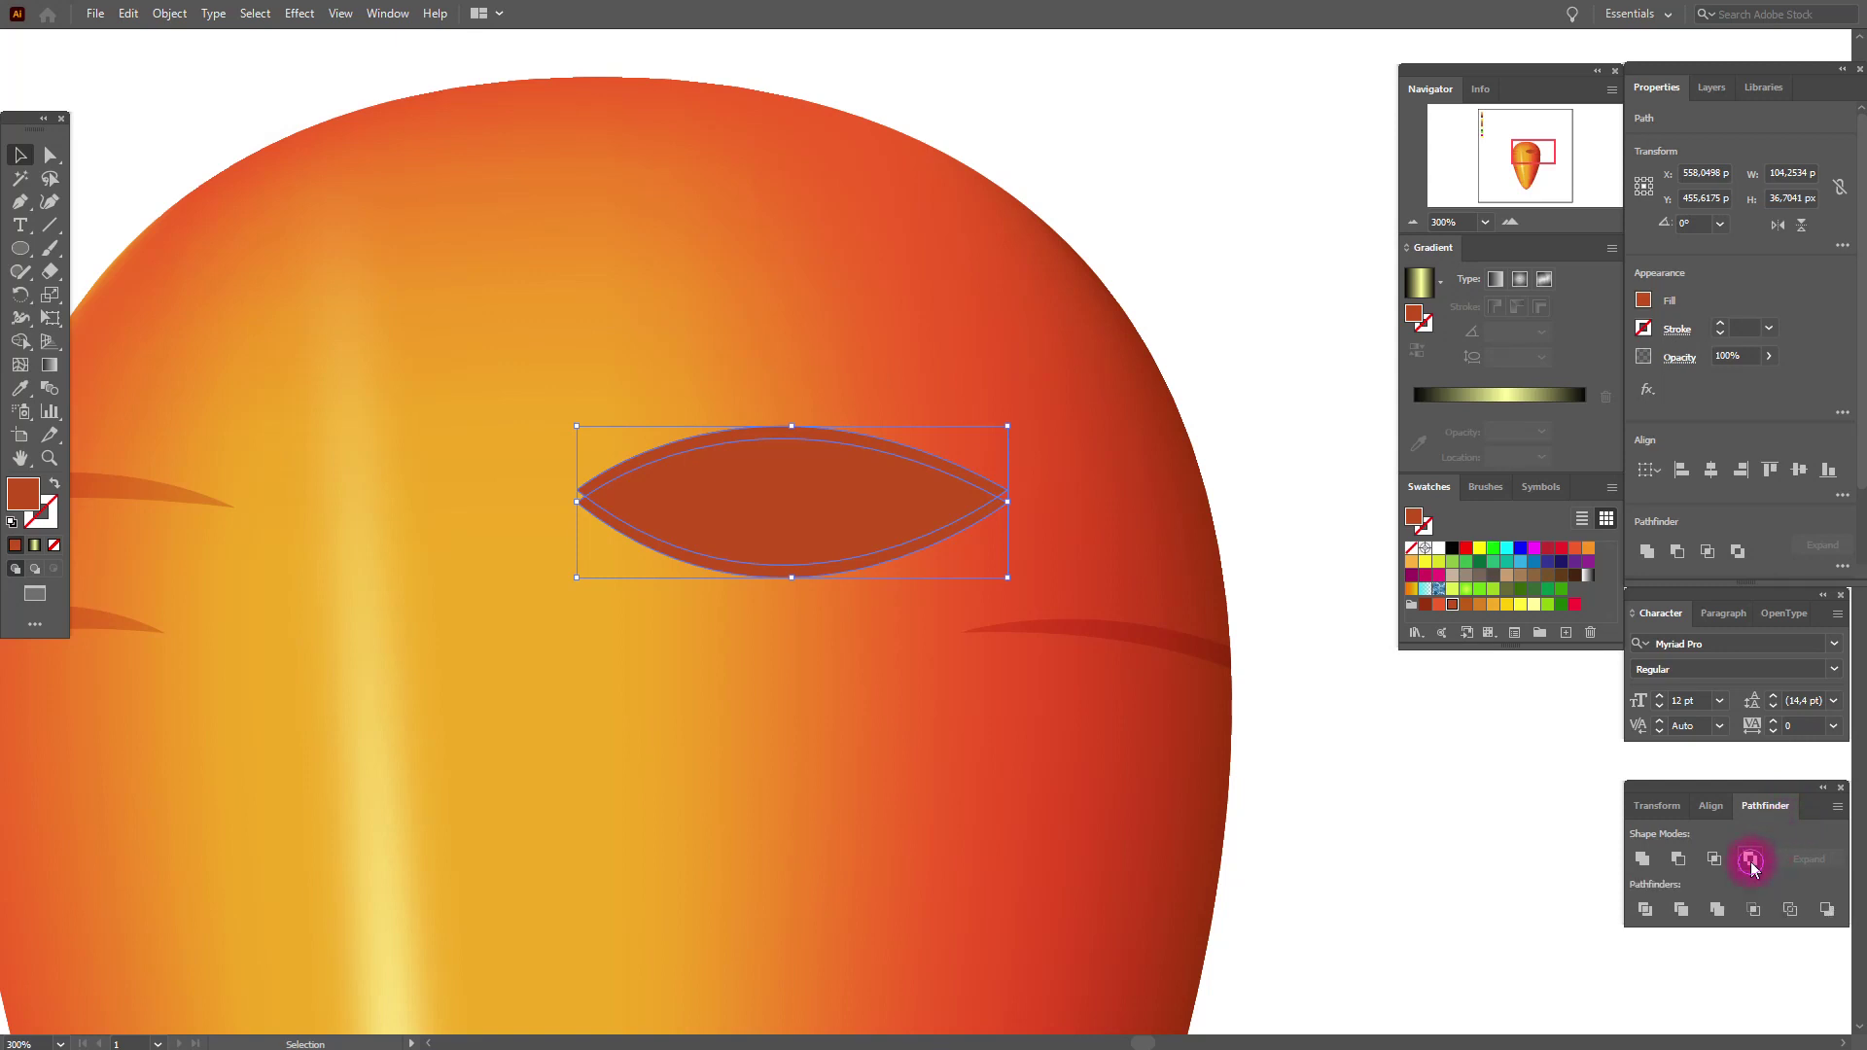
pyautogui.rightClick(745, 535)
pyautogui.click(791, 696)
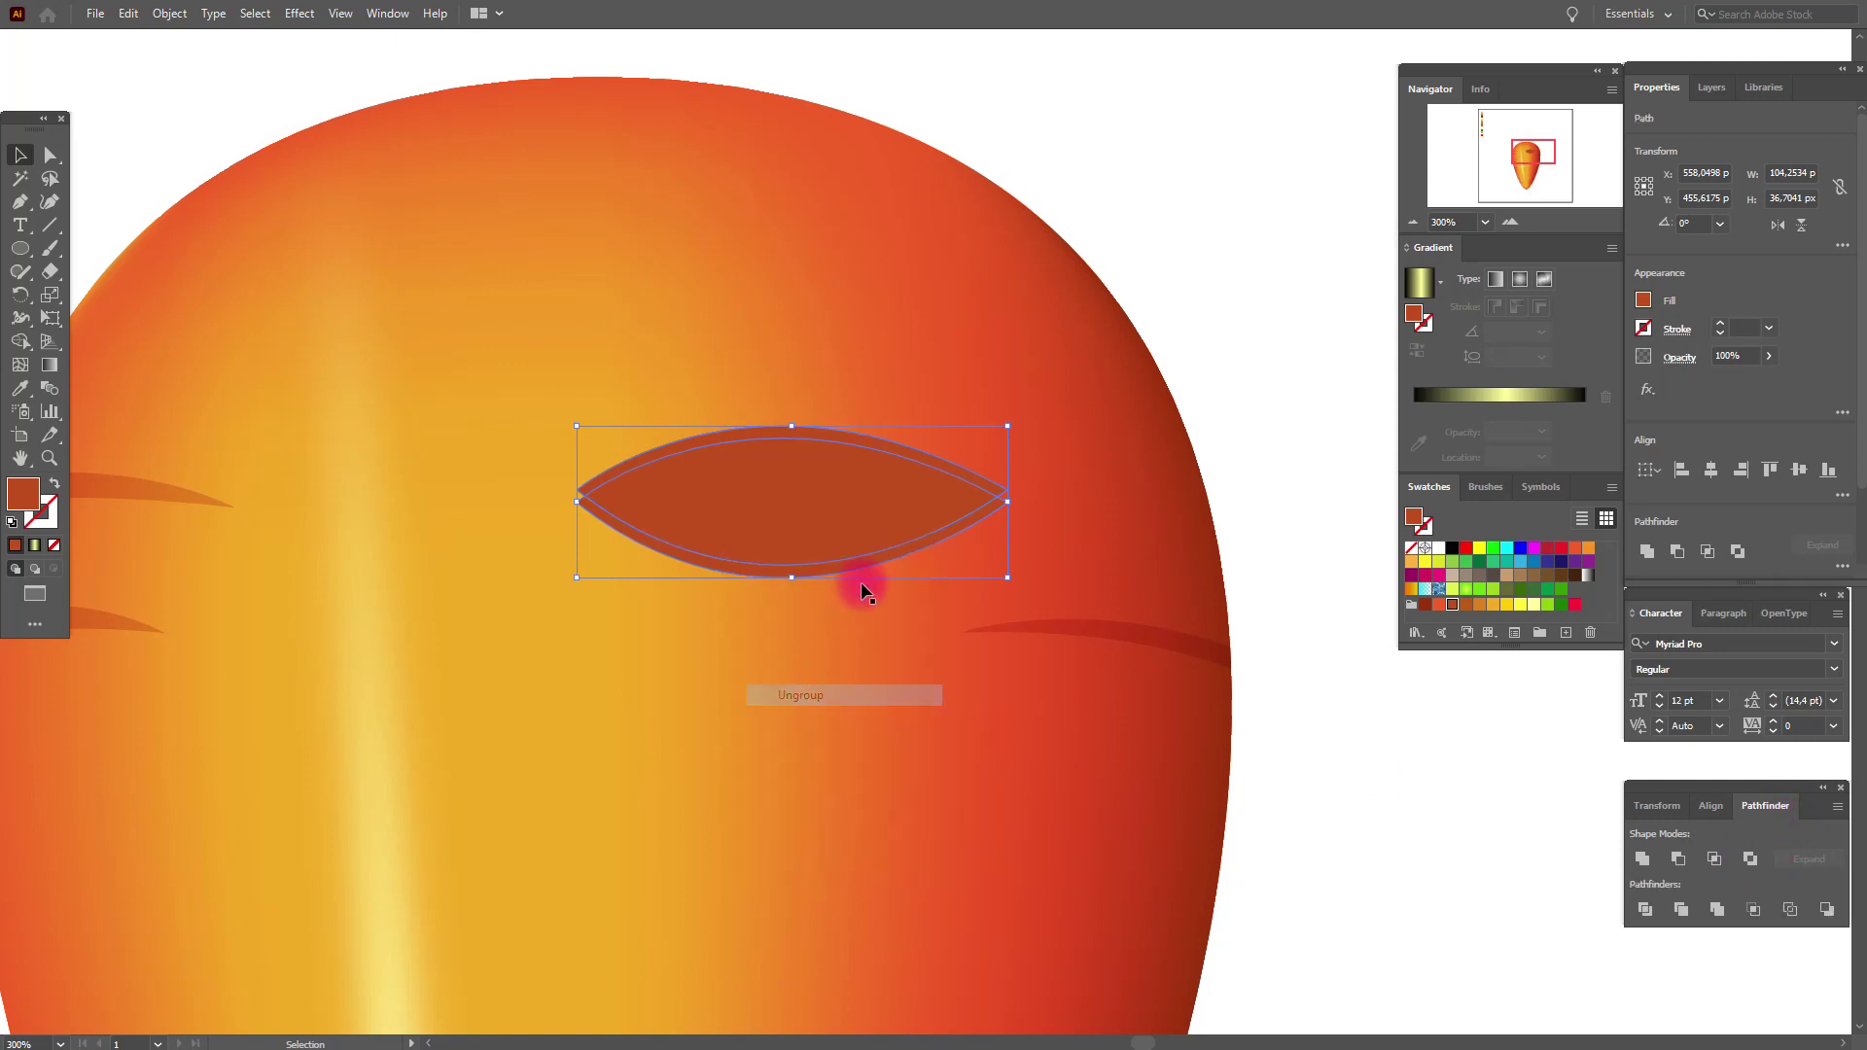
pyautogui.click(886, 457)
pyautogui.click(886, 457)
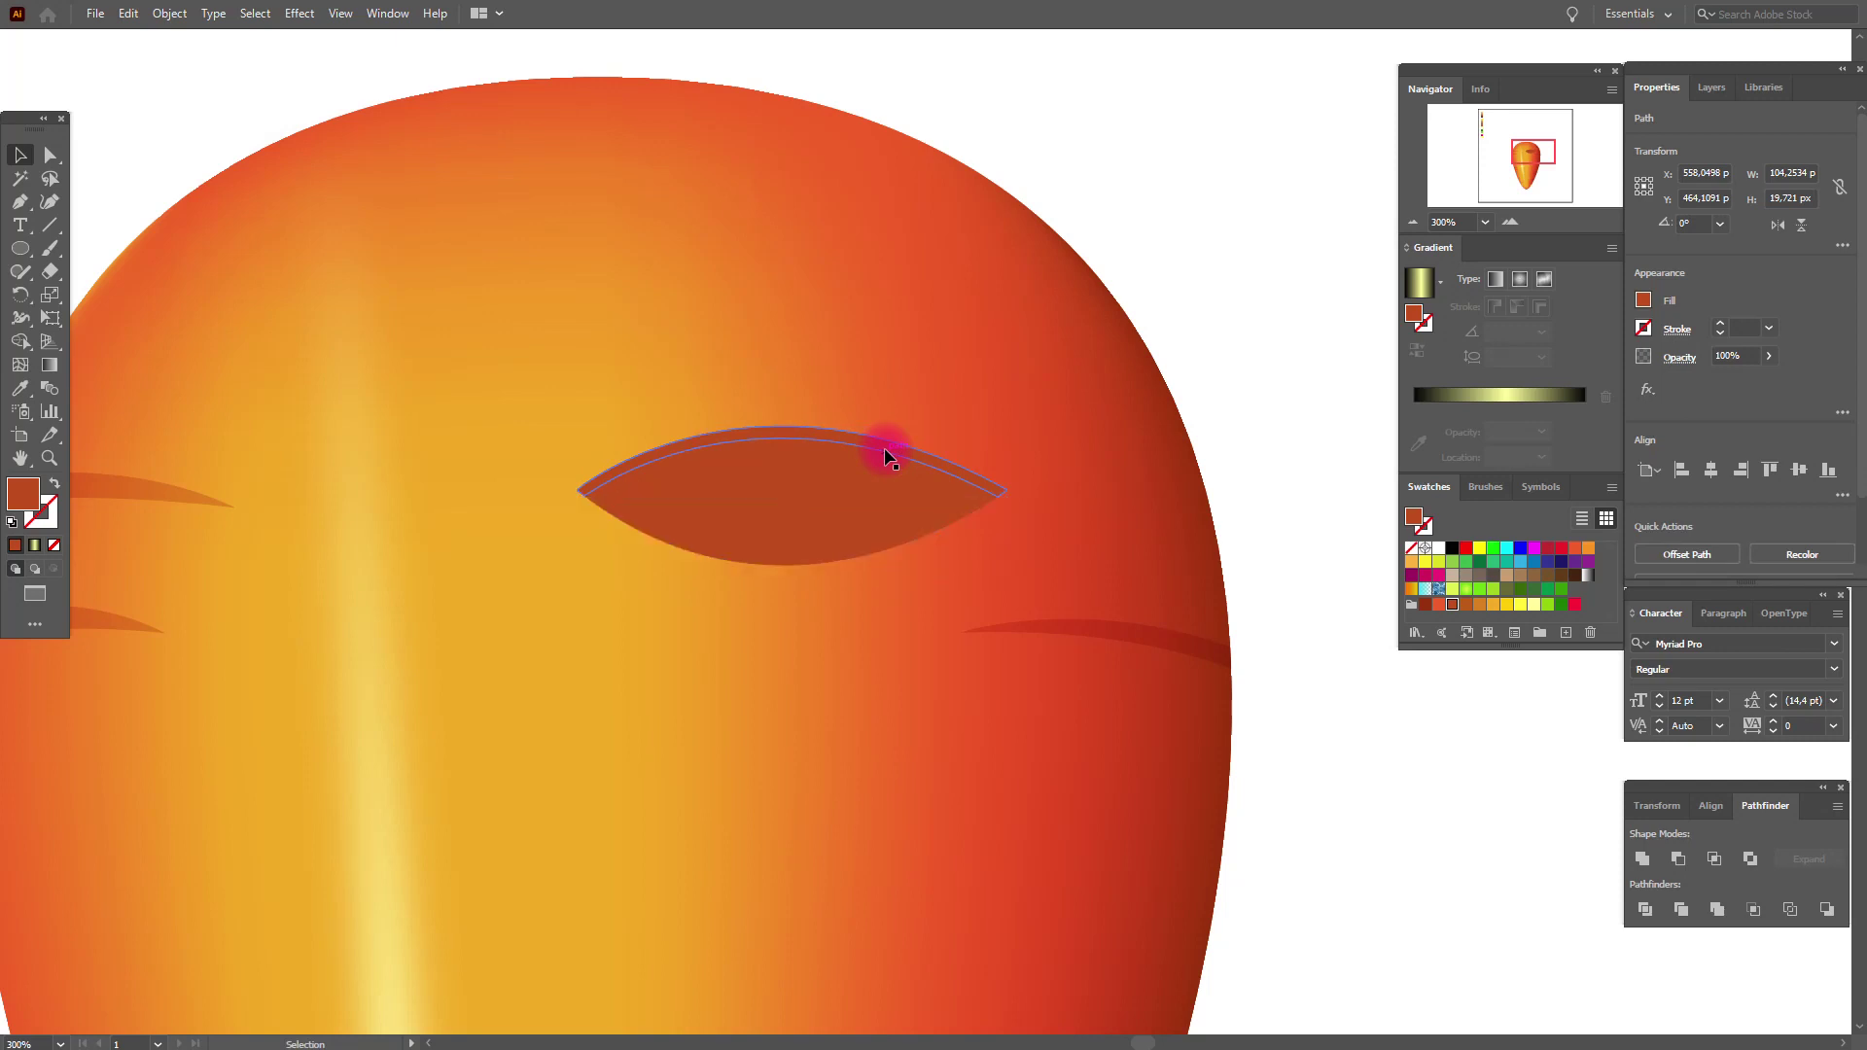
pyautogui.click(886, 457)
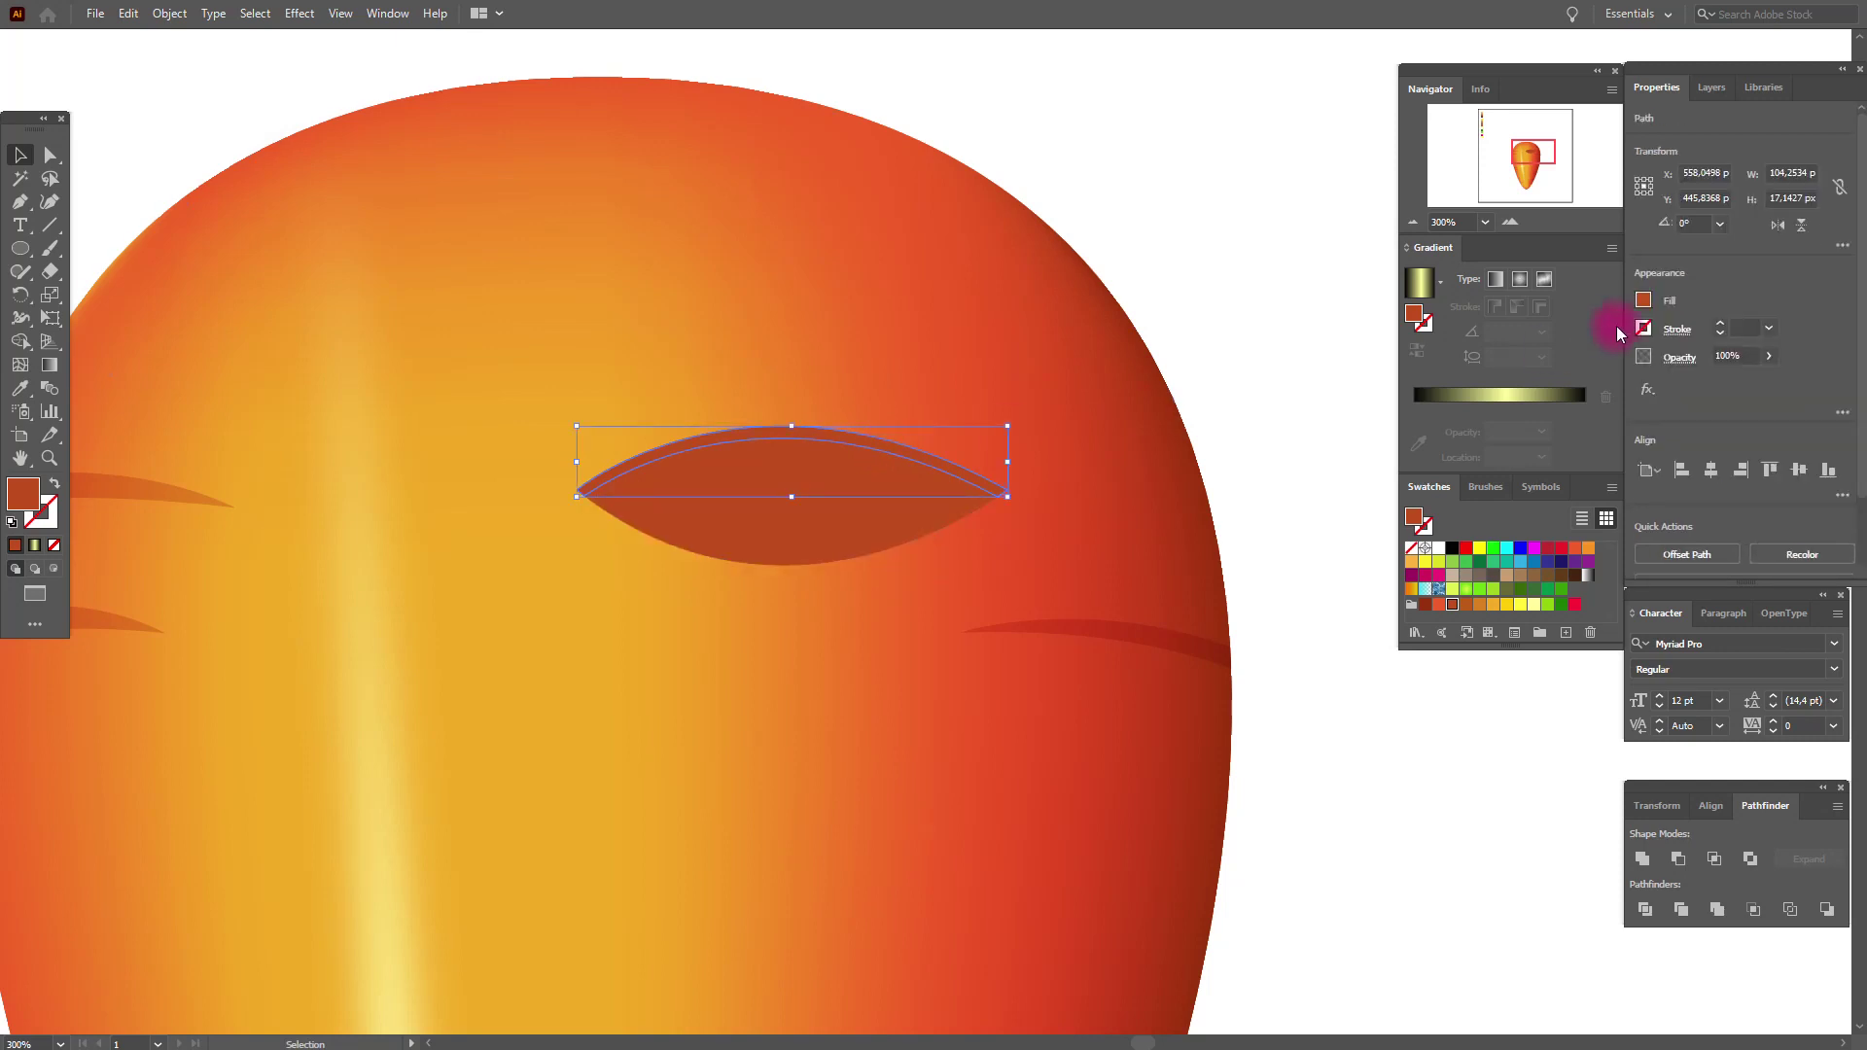
# Step: Set the blending mode of the crescent along the lens's upper edge to Multiply
pyautogui.click(1675, 357)
pyautogui.click(1534, 394)
pyautogui.click(1520, 449)
pyautogui.click(1322, 370)
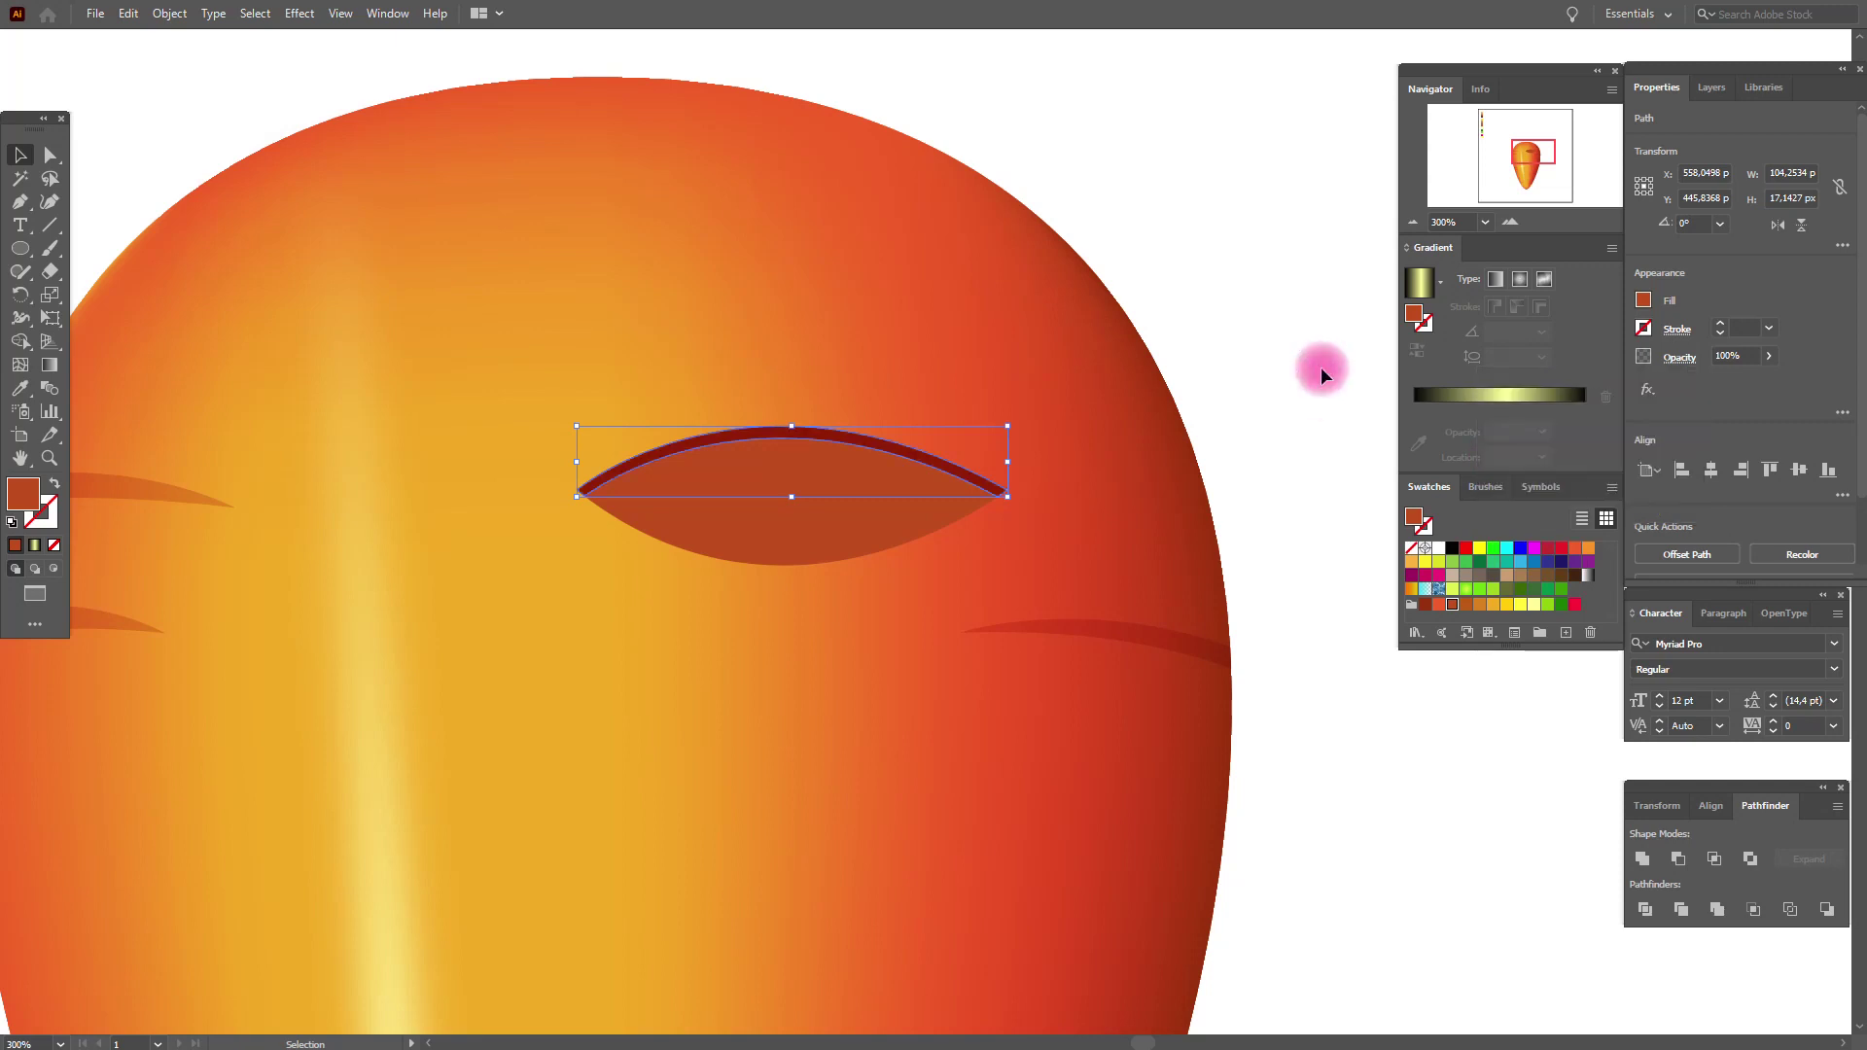
# Step: Paste a copy of the lens shape in front in the same place and send it backward
pyautogui.keyDown('shift'); pyautogui.click(698, 554); pyautogui.keyUp('shift')
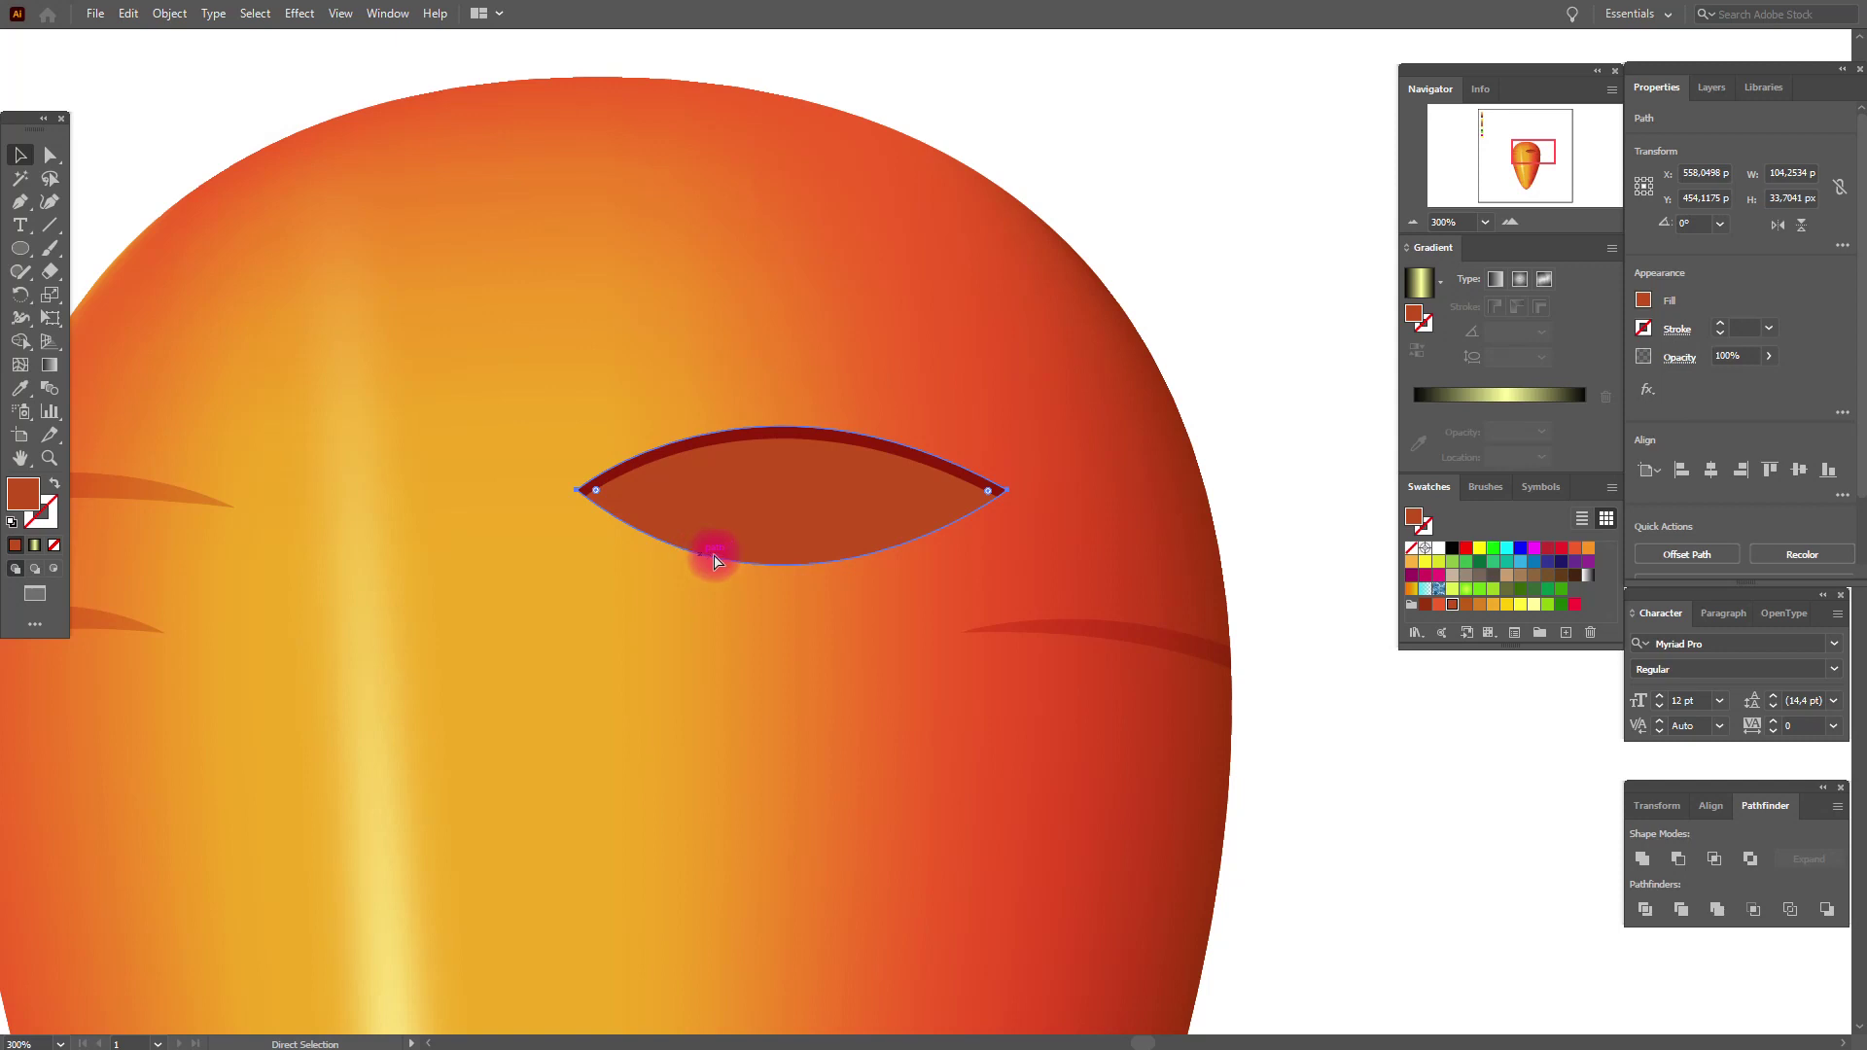
pyautogui.rightClick(832, 533)
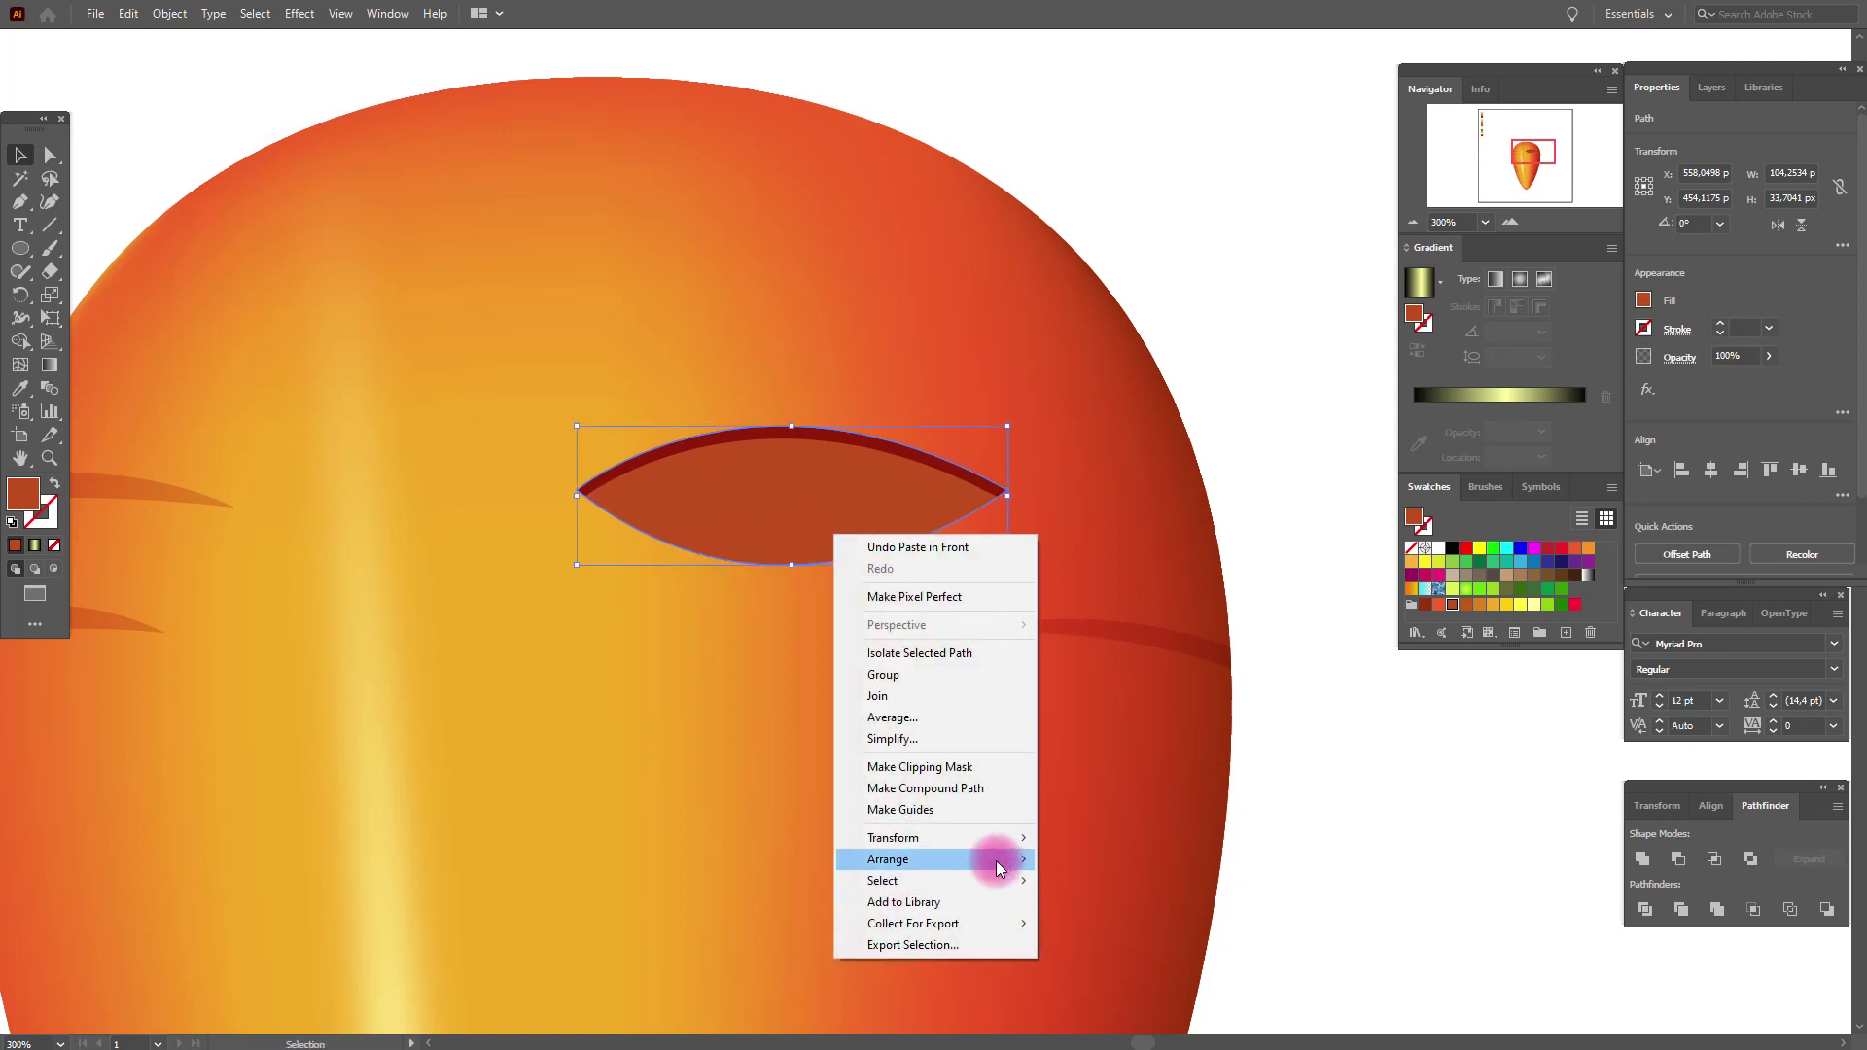
pyautogui.moveTo(992, 859)
pyautogui.click(1096, 903)
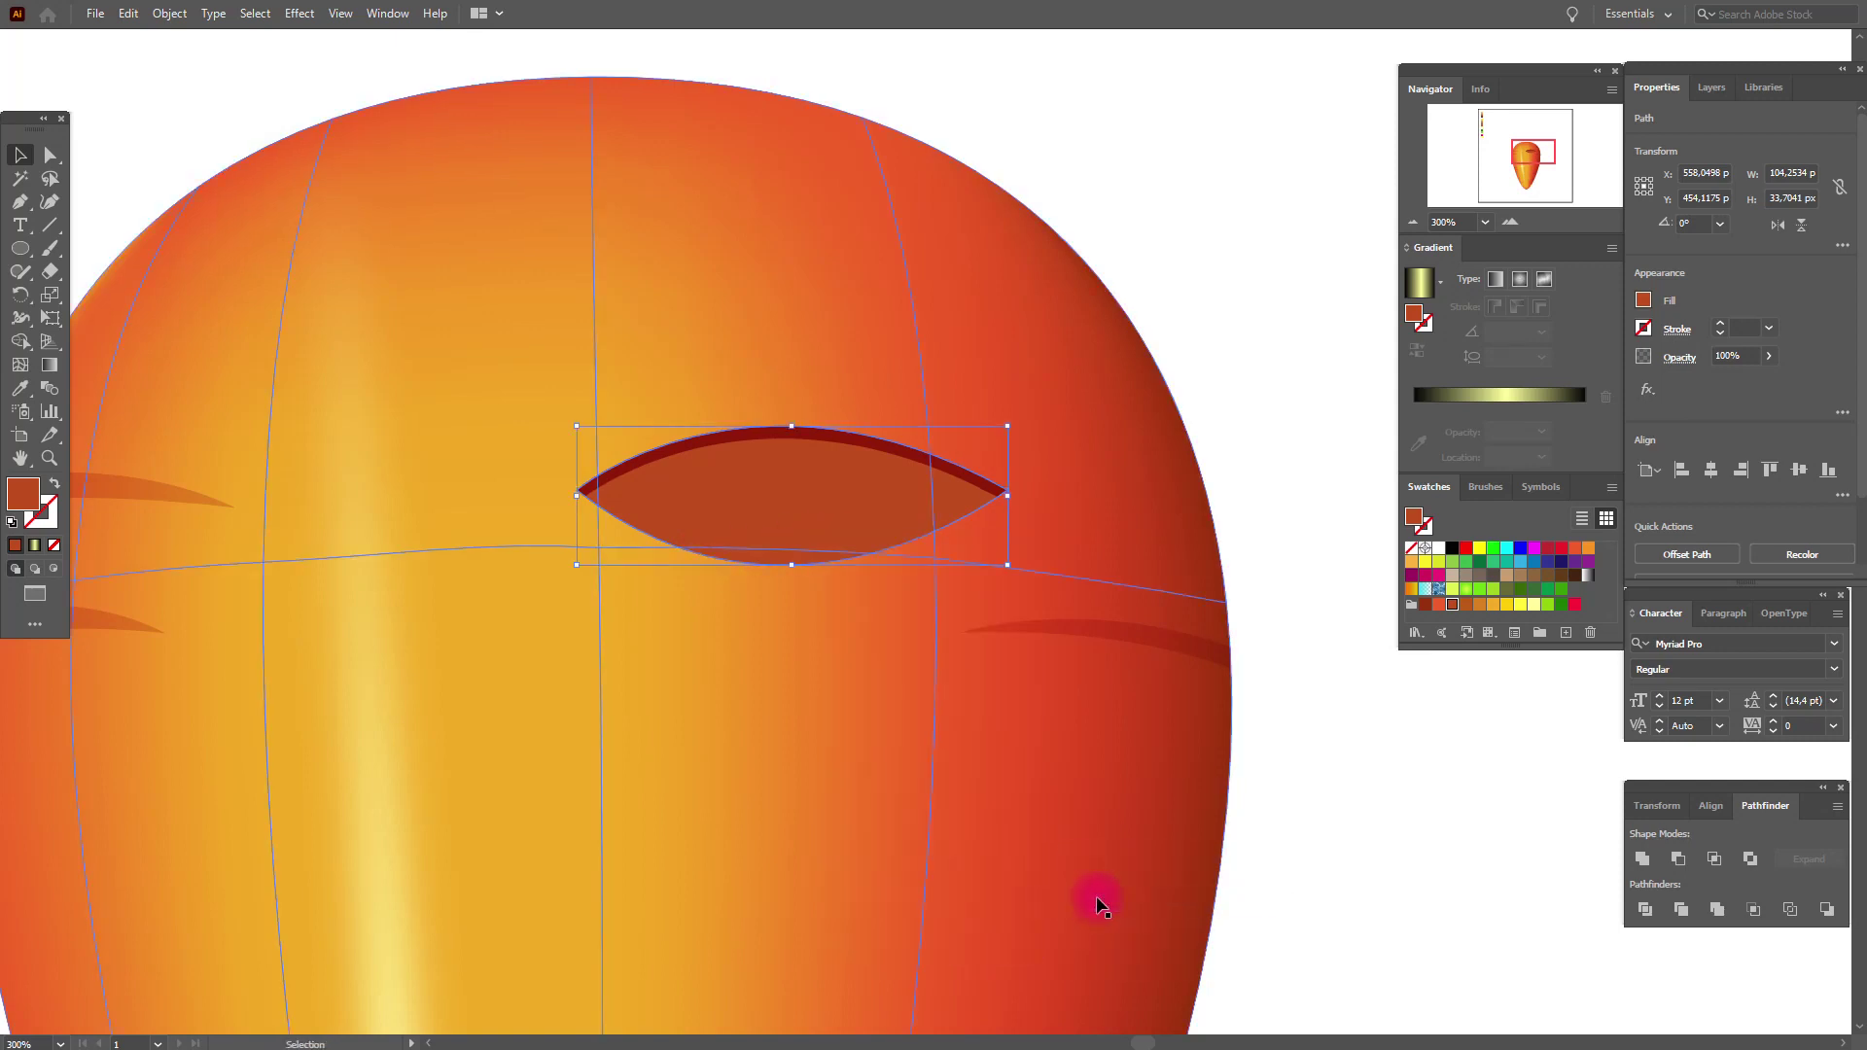
# Step: Shift the rear lens copy 1 px right and 1 px down and fill it with yellow R=255 G=204 B=0
pyautogui.press('Right')
pyautogui.press('Down')
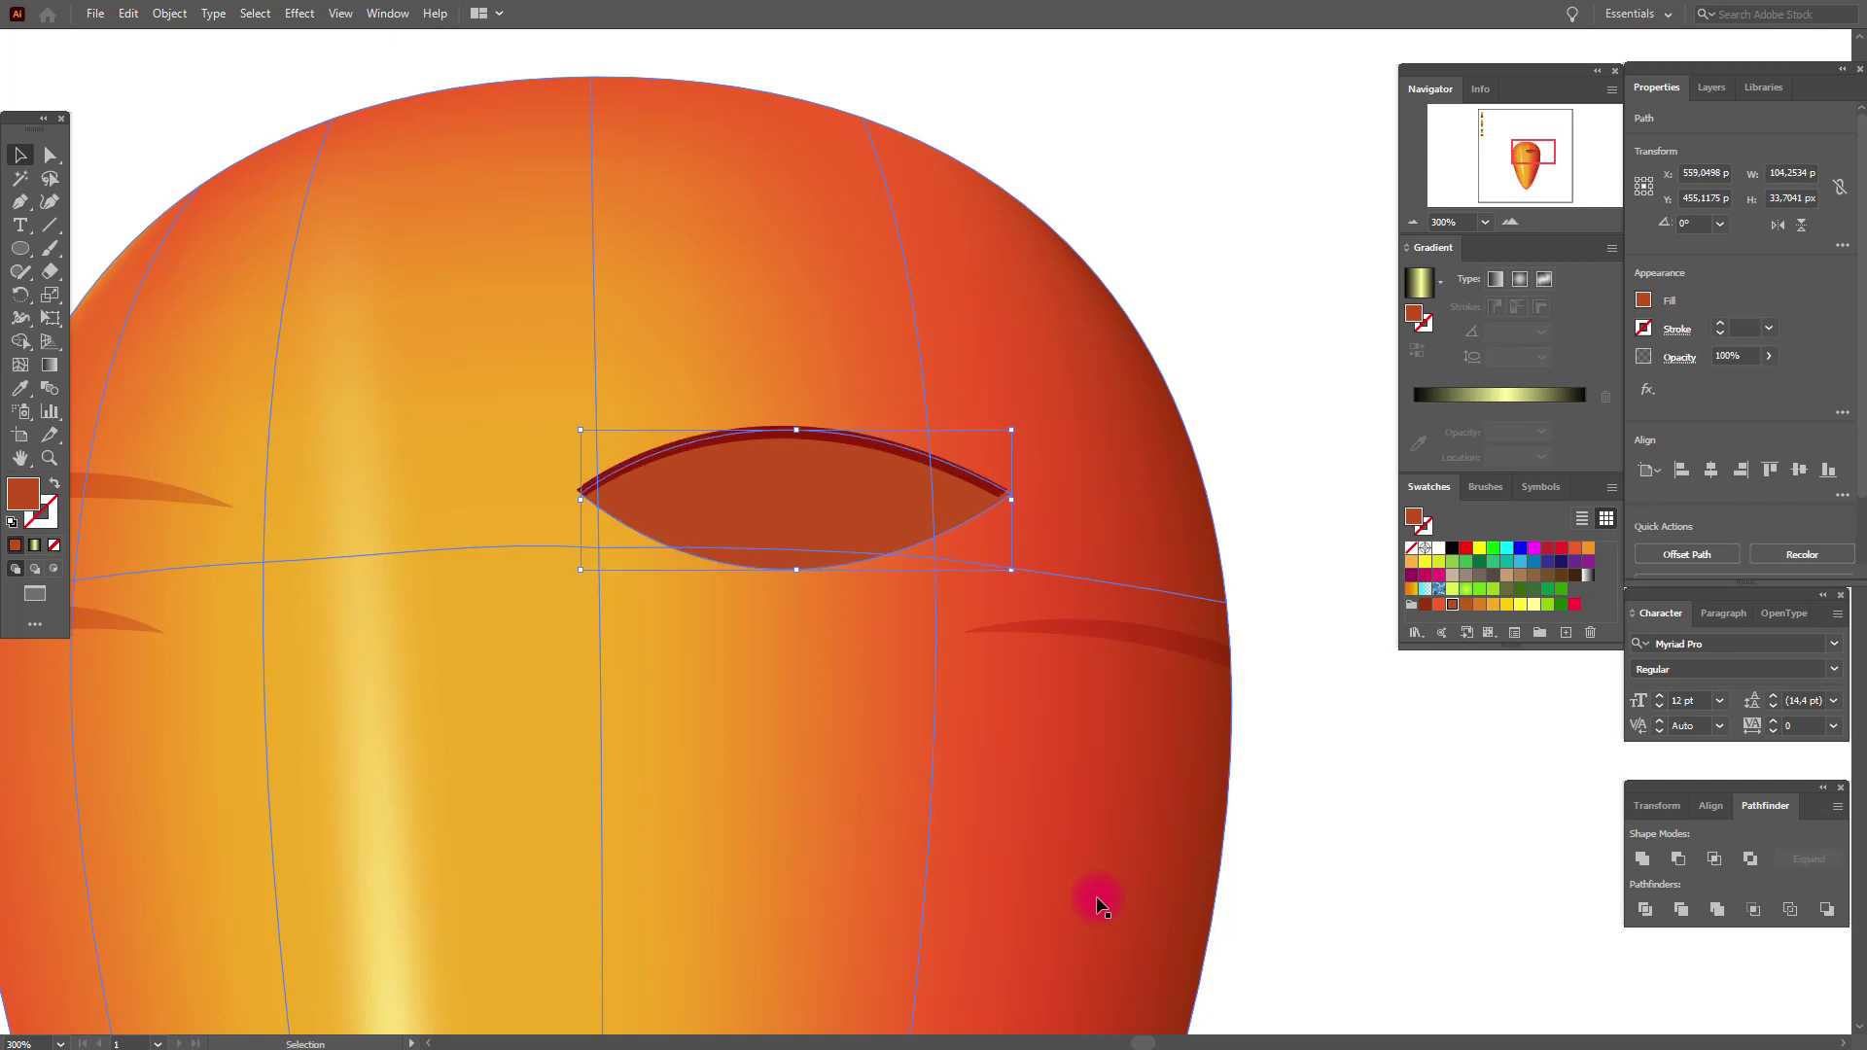
pyautogui.click(1506, 605)
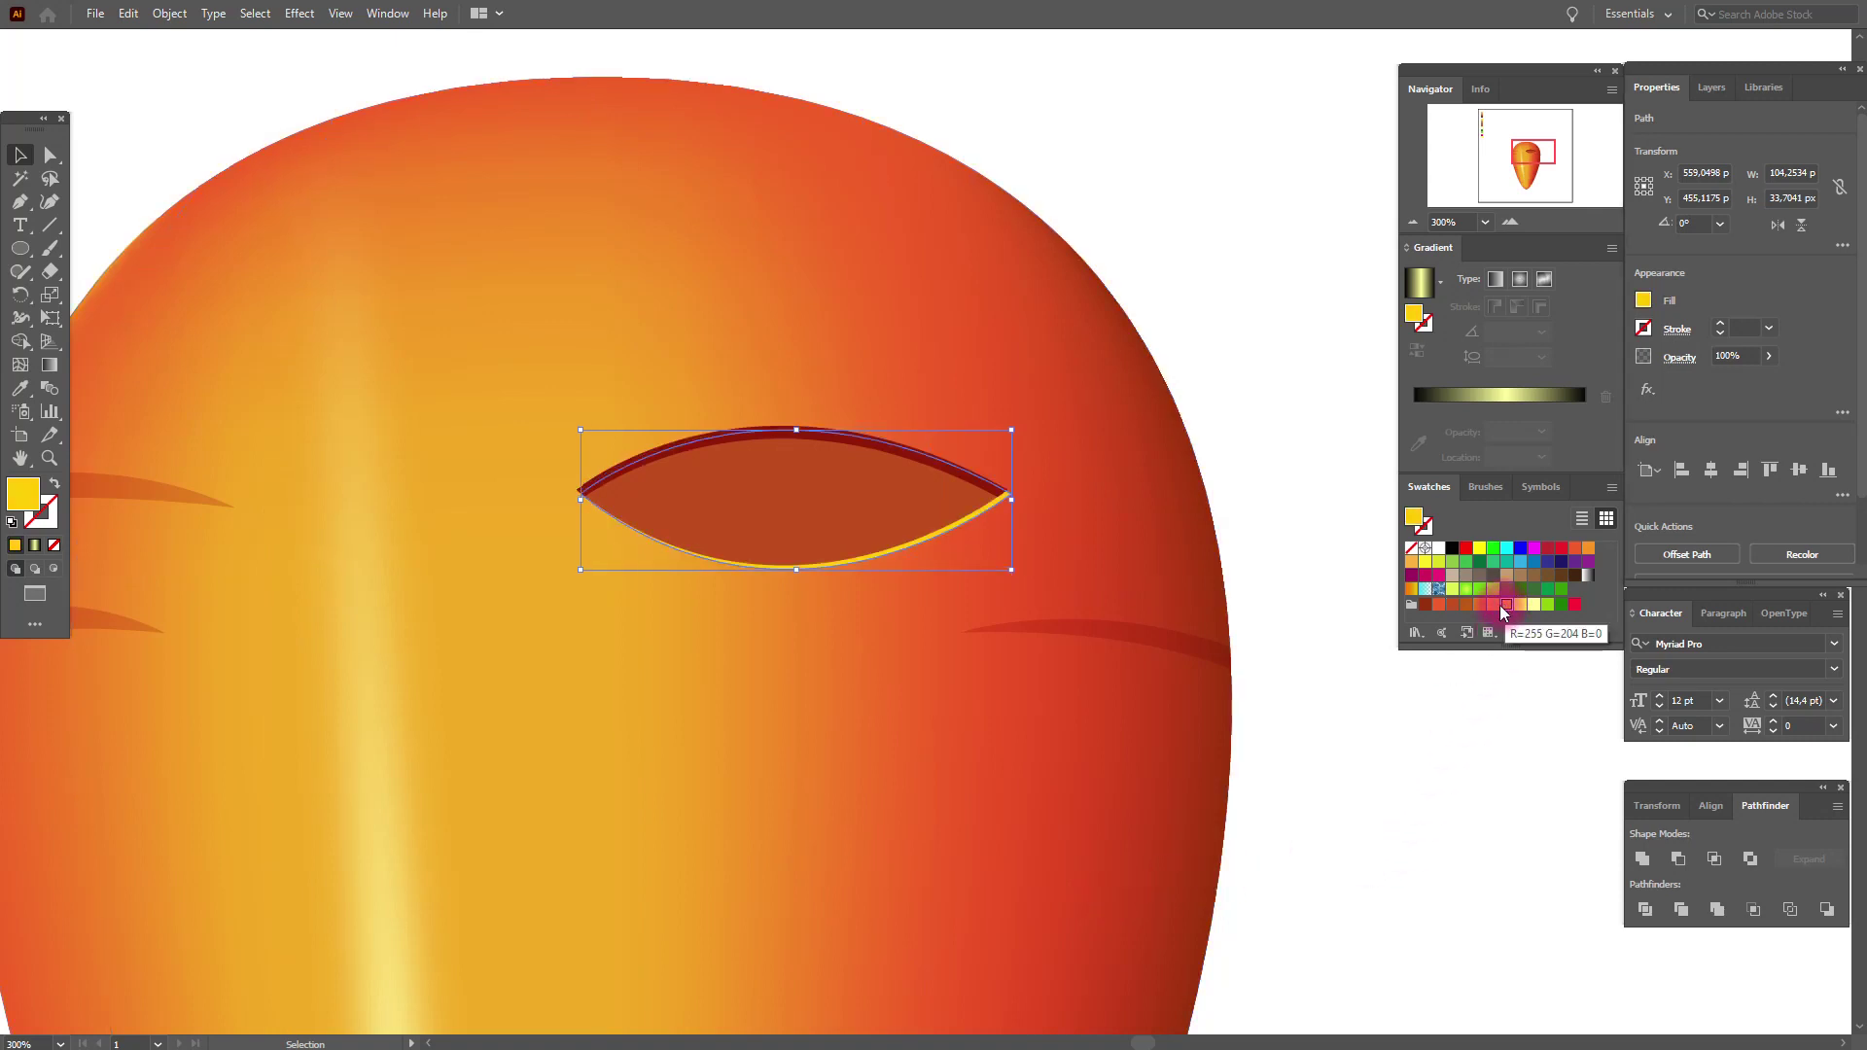
pyautogui.click(1279, 523)
# Step: Apply a Gaussian Blur with a radius of about 2.5 px to the shadow crescent along the lens's upper edge
pyautogui.click(925, 466)
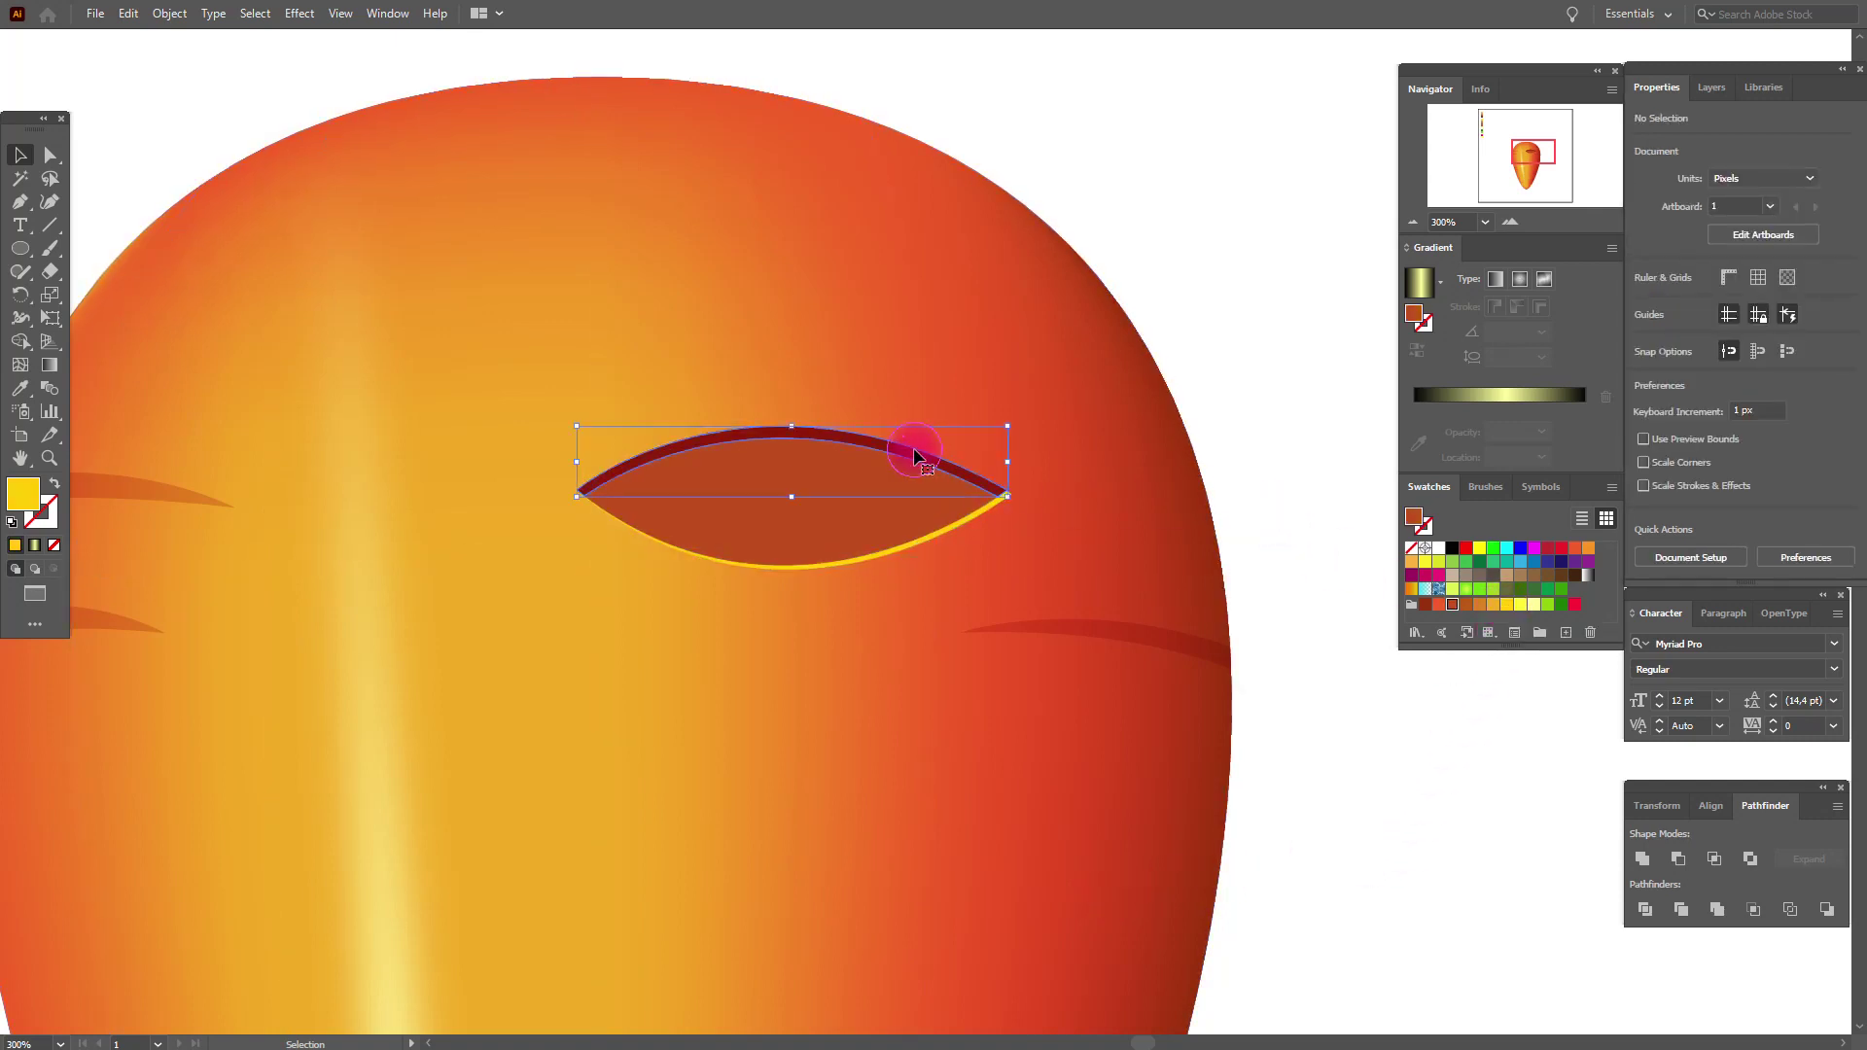
pyautogui.click(301, 14)
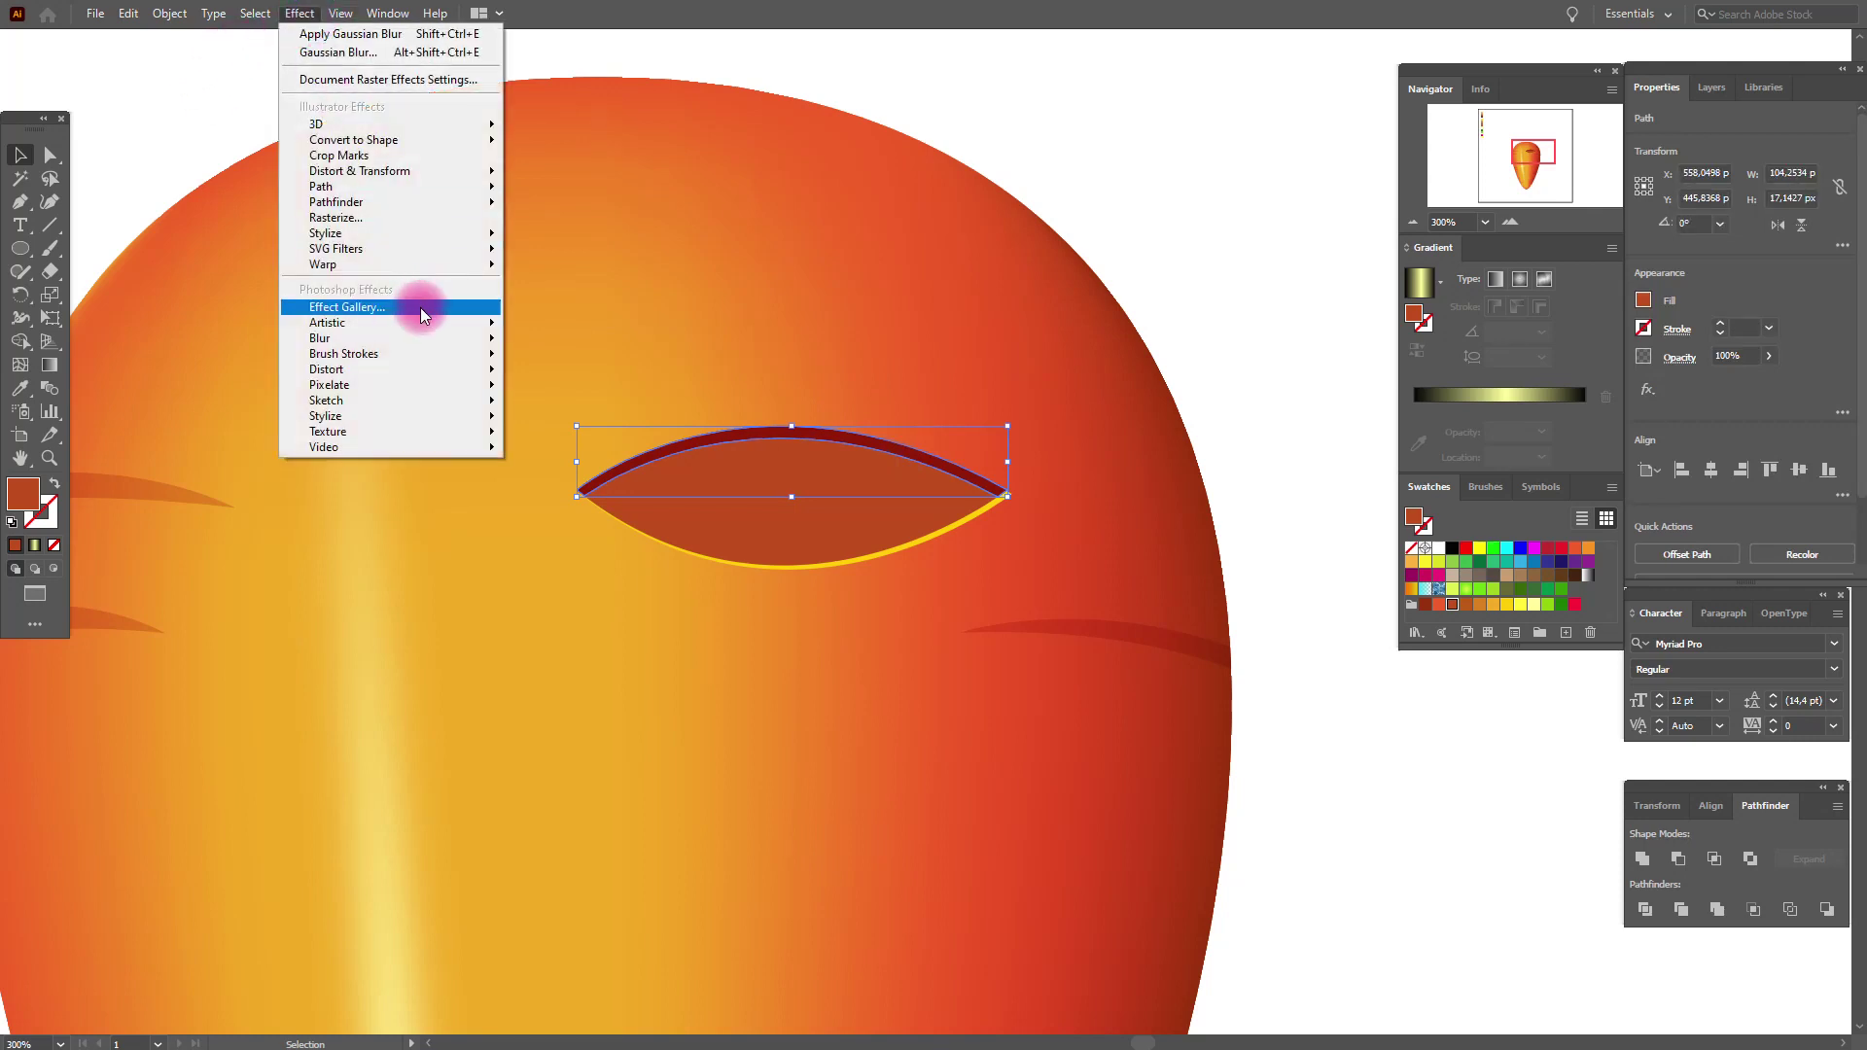
pyautogui.moveTo(421, 337)
pyautogui.click(557, 340)
pyautogui.moveTo(1125, 477); pyautogui.dragTo(1167, 486)
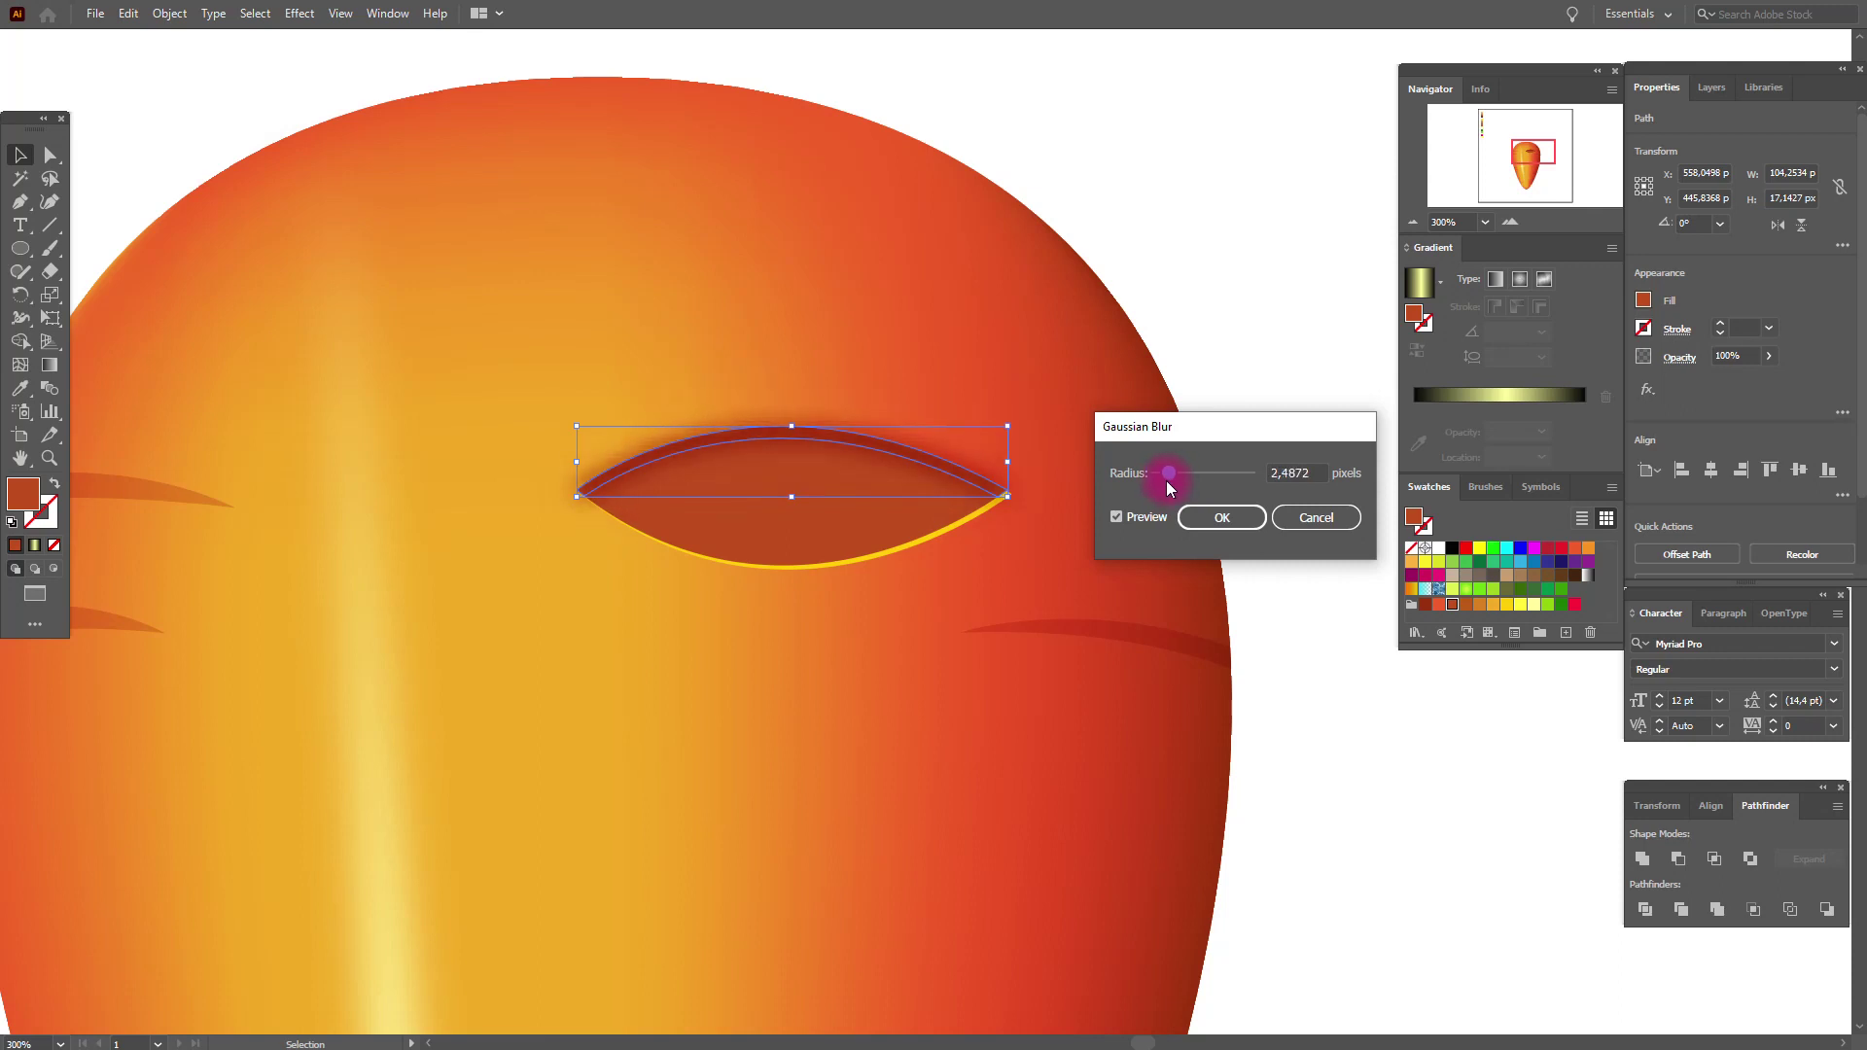
pyautogui.click(1202, 515)
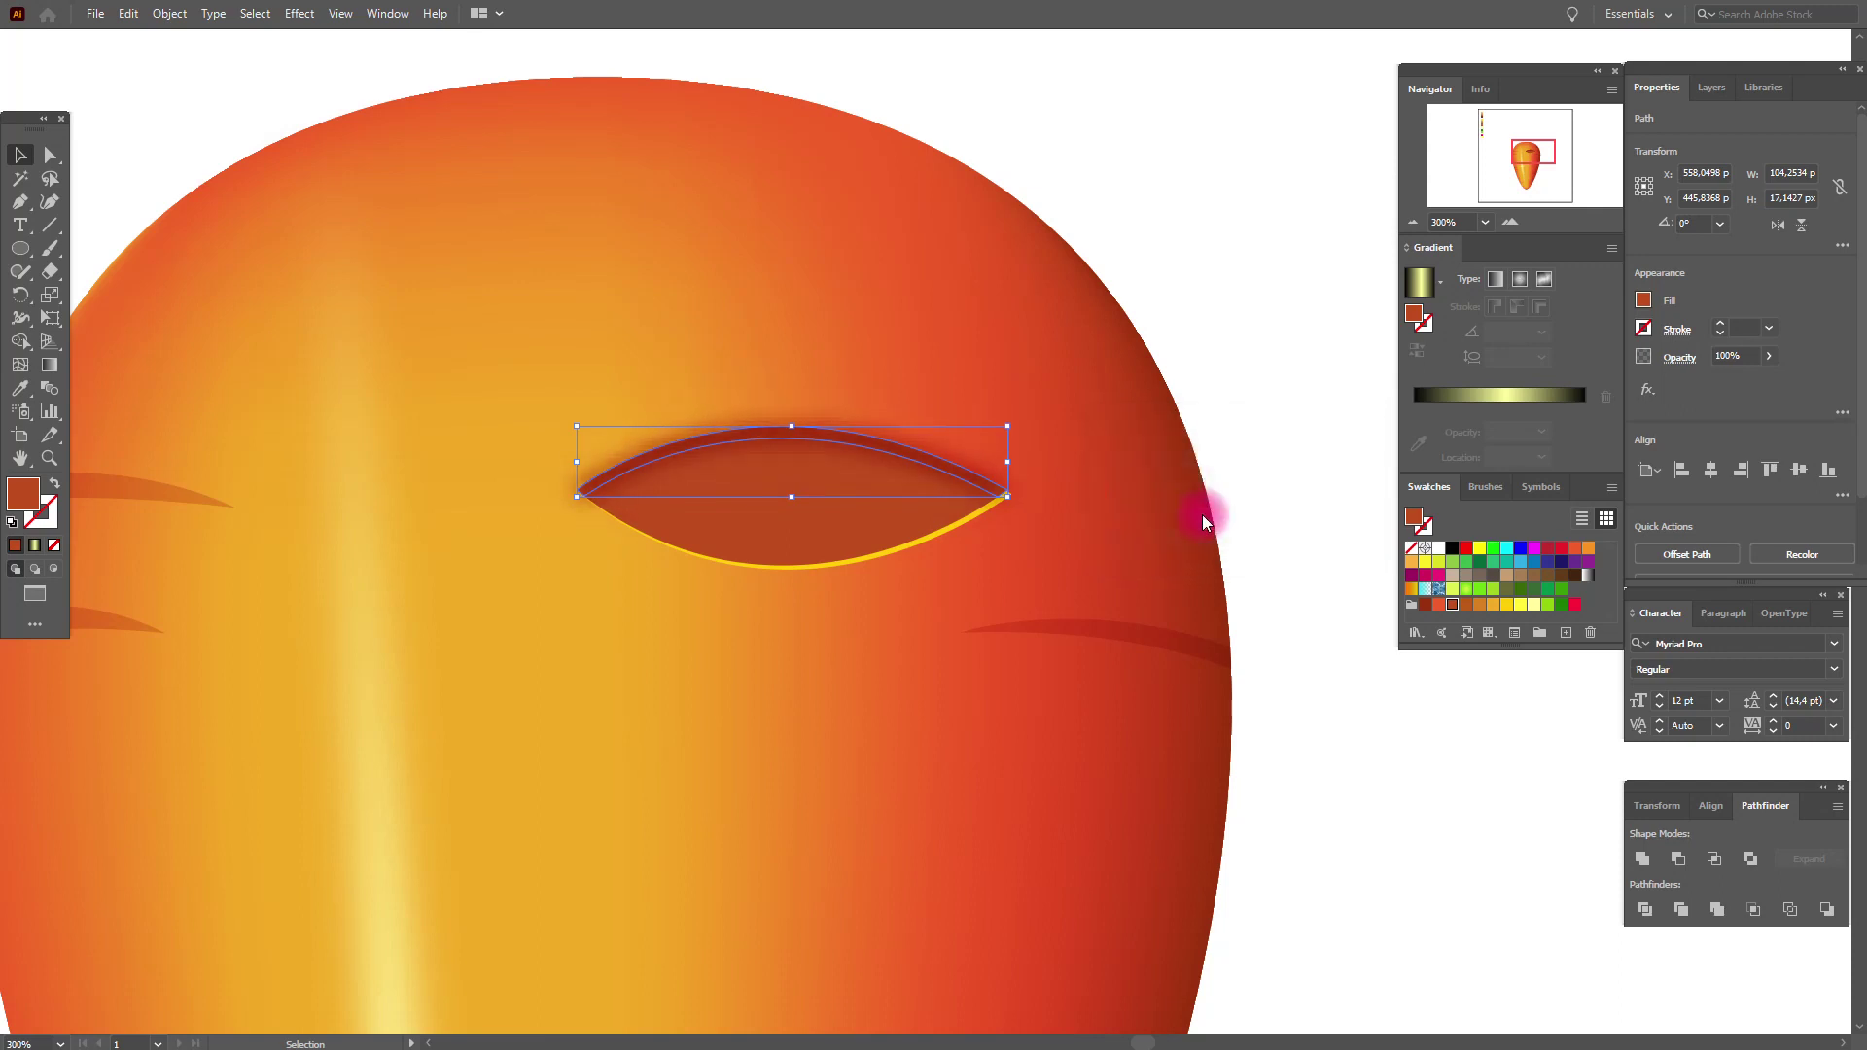
# Step: Bring a copy of the lens shape to the front and use it as a clipping mask for the blurred shadow crescent
pyautogui.click(764, 543)
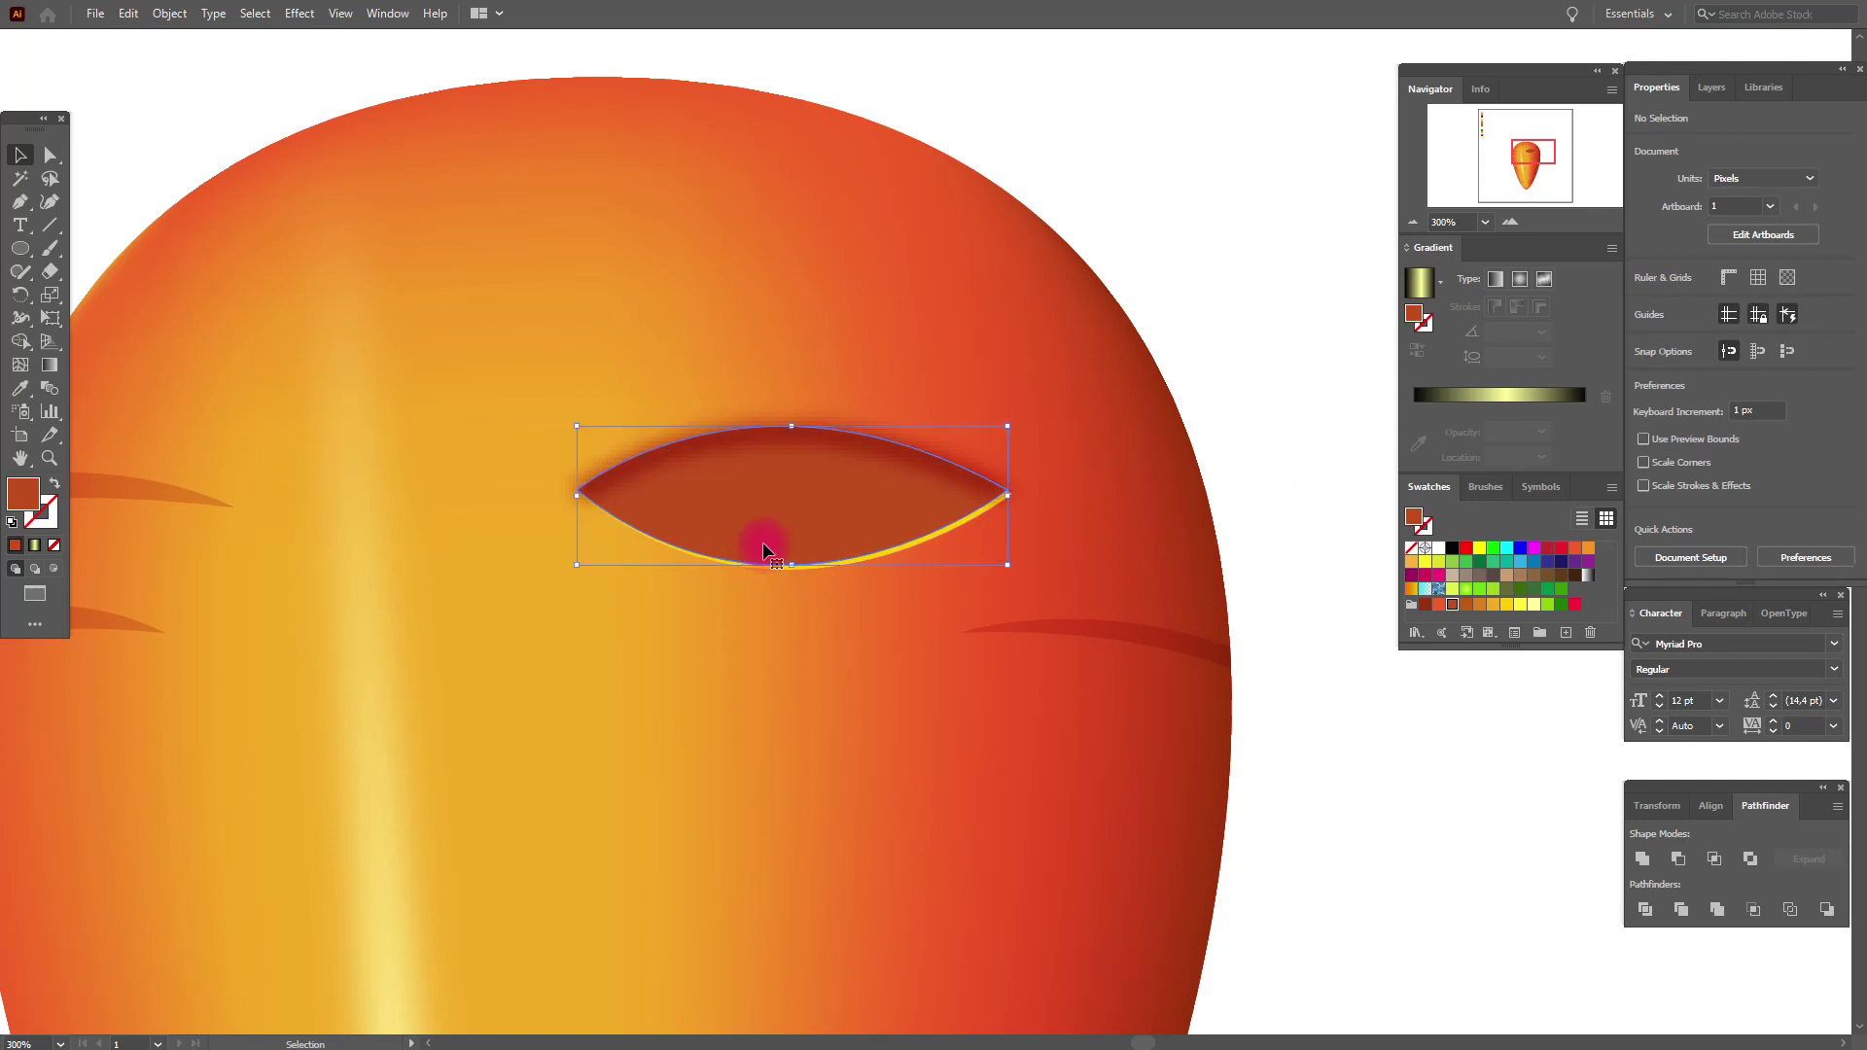
pyautogui.press('a')
pyautogui.press('v')
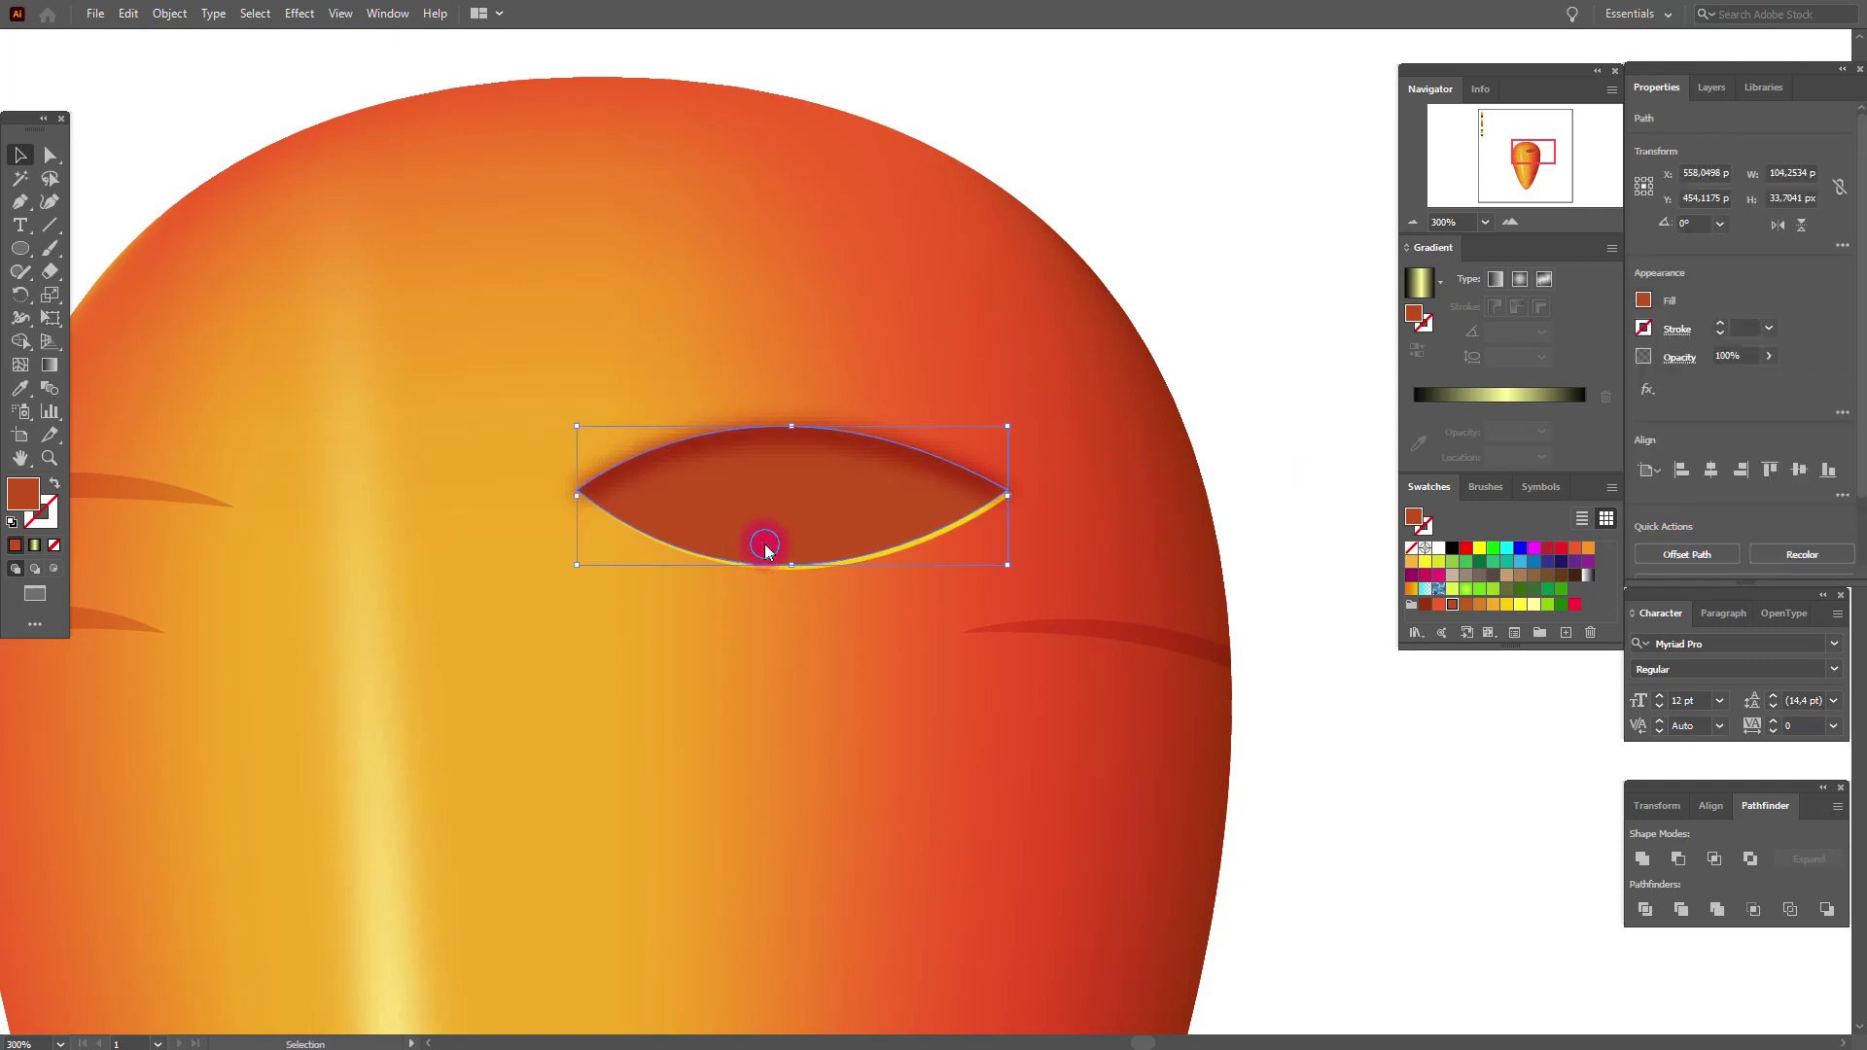
pyautogui.rightClick(765, 546)
pyautogui.moveTo(916, 868)
pyautogui.click(1046, 871)
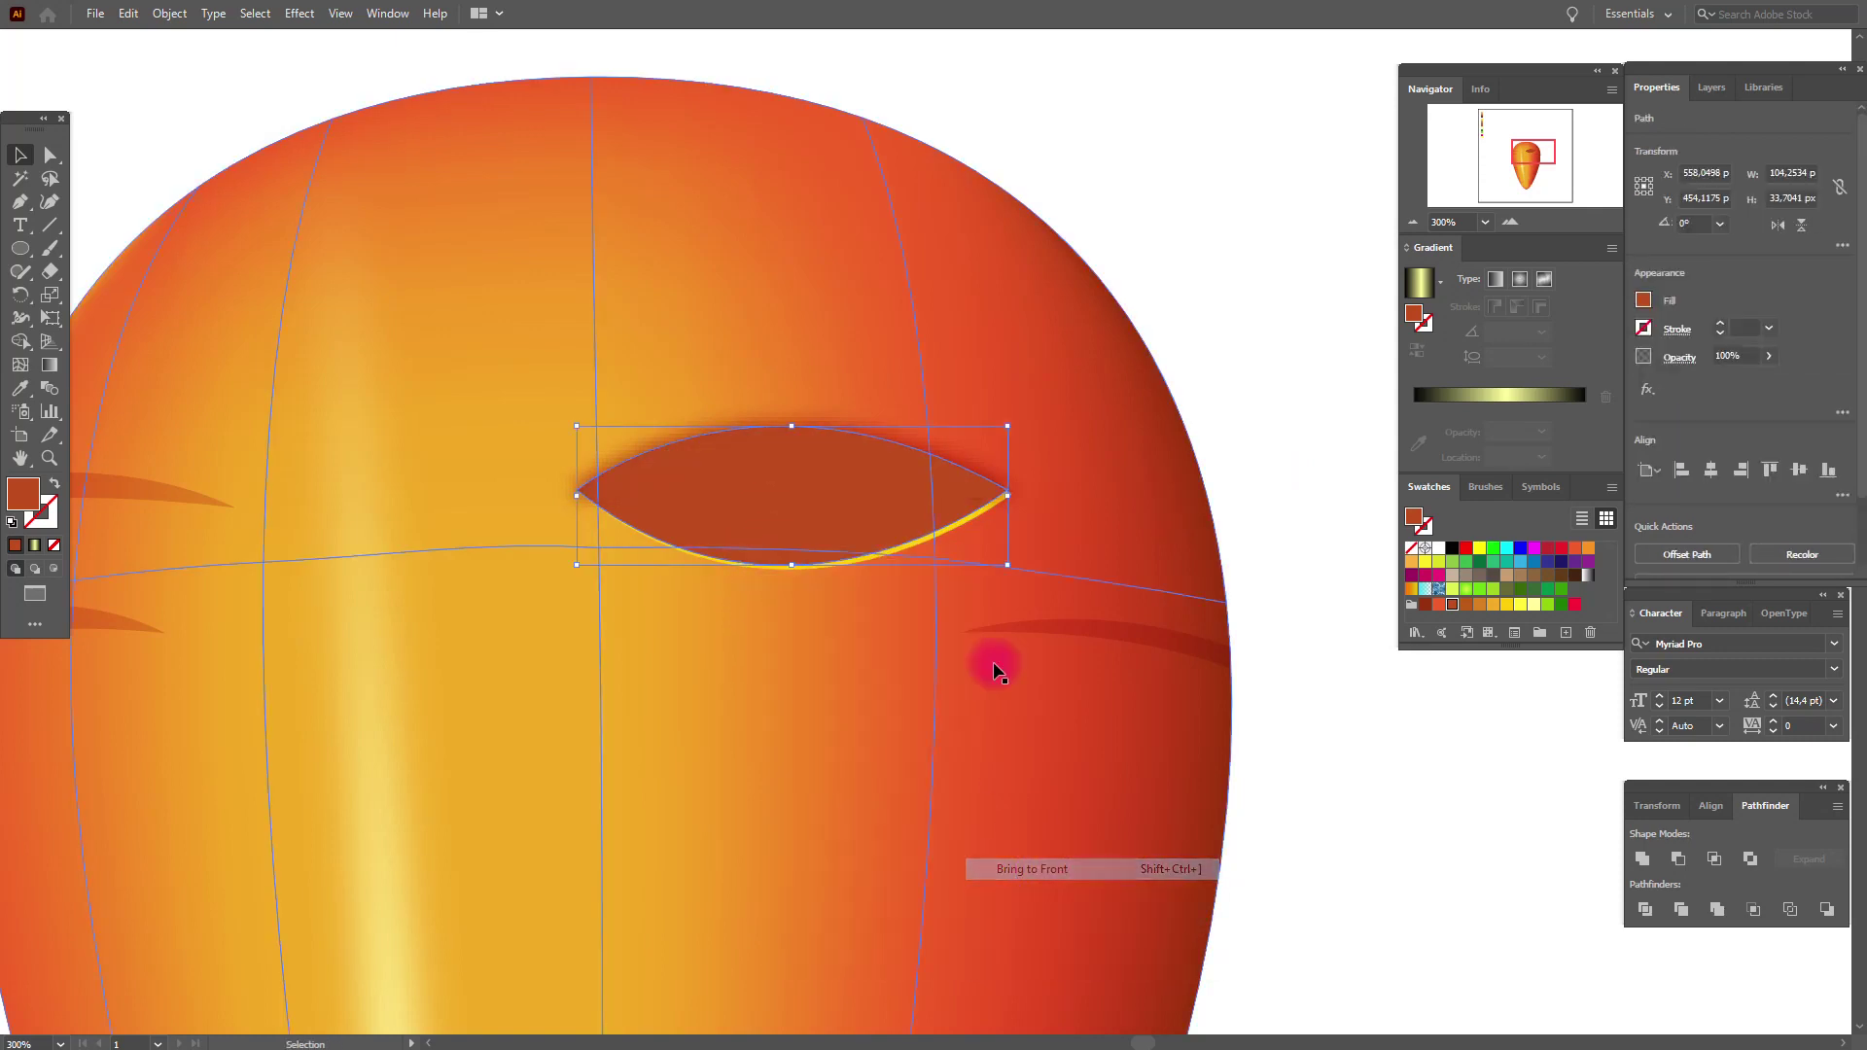
pyautogui.rightClick(932, 445)
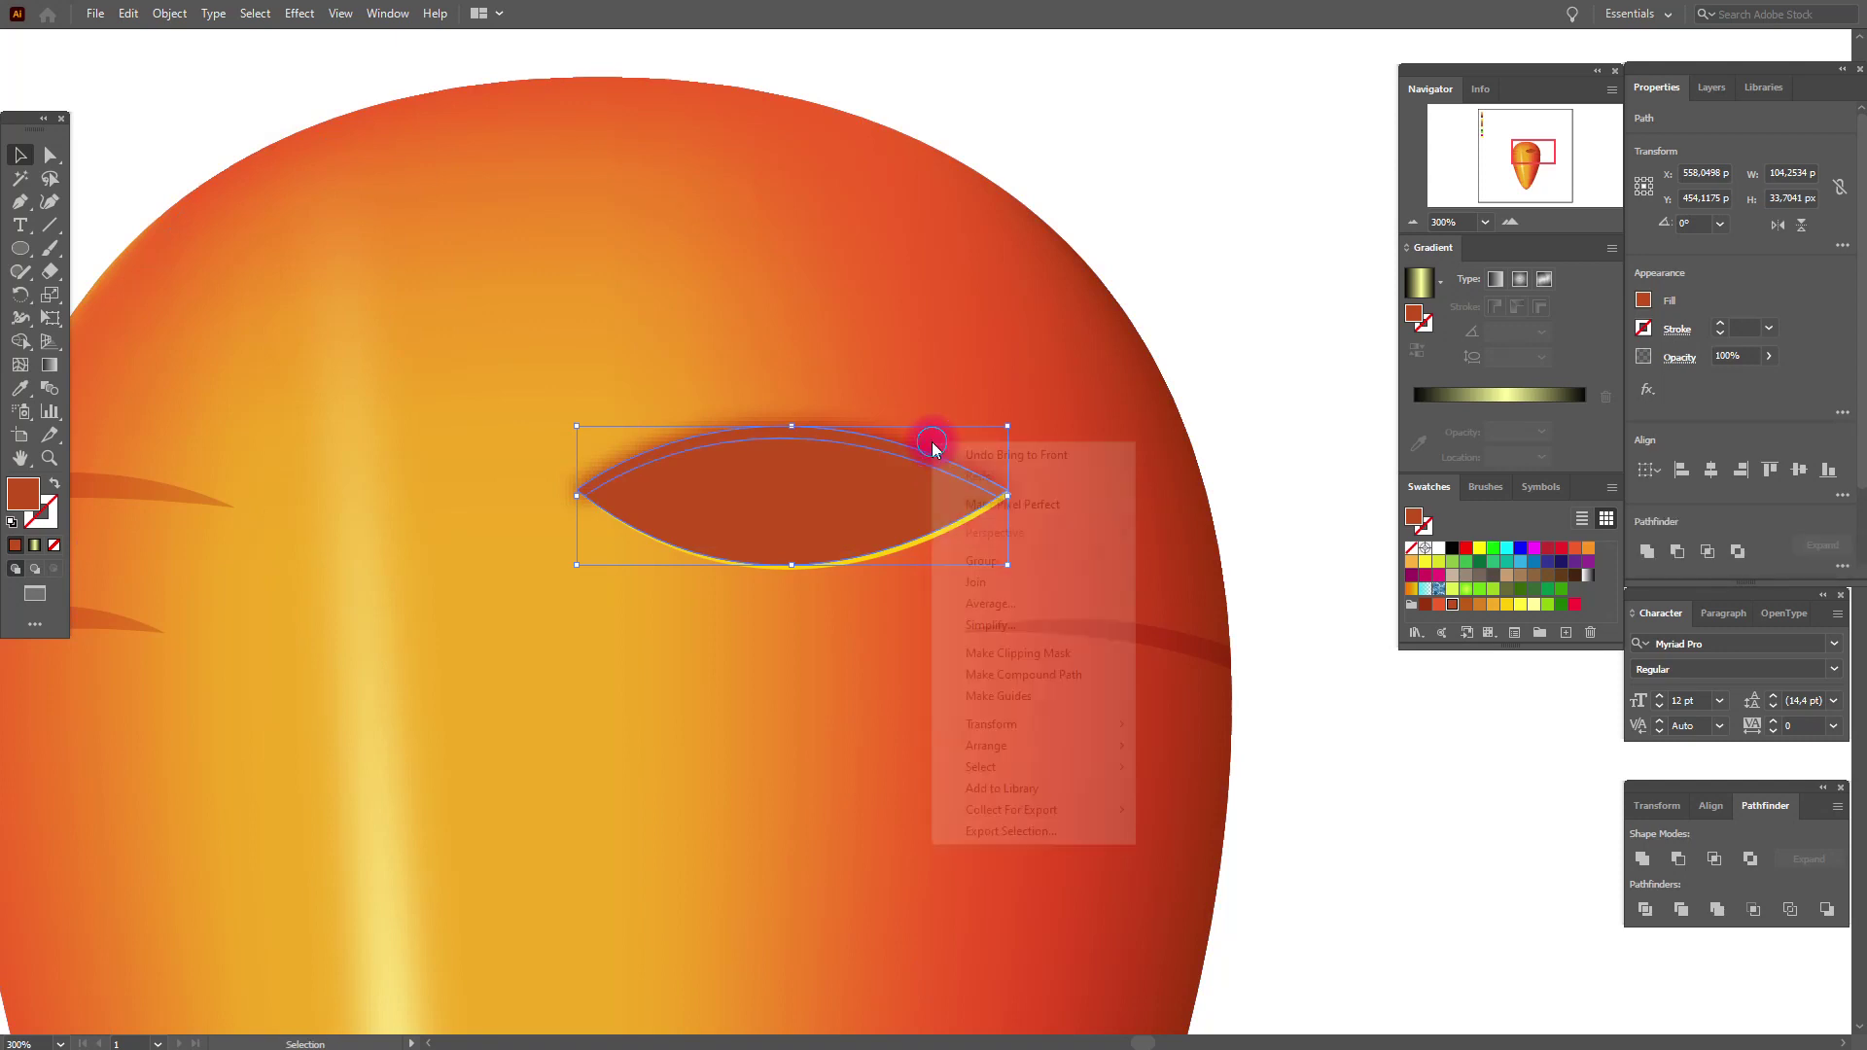
pyautogui.click(1007, 657)
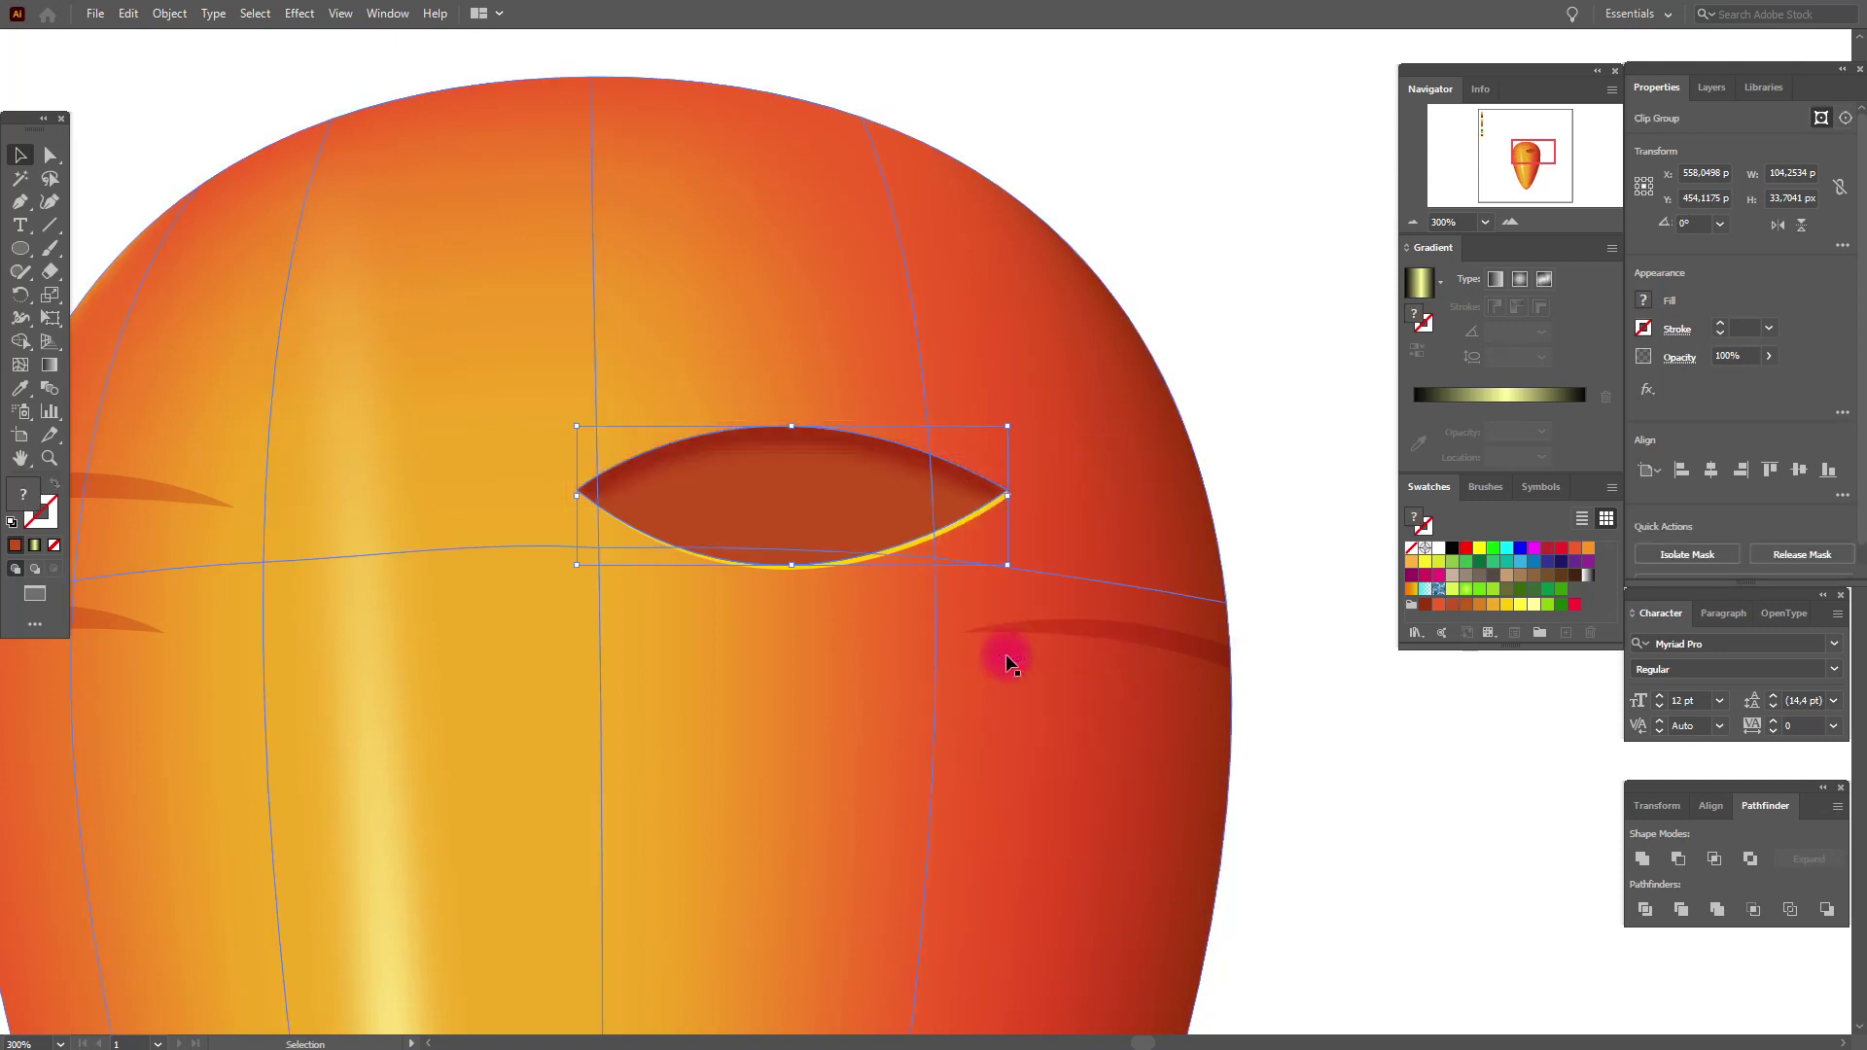
pyautogui.click(1275, 441)
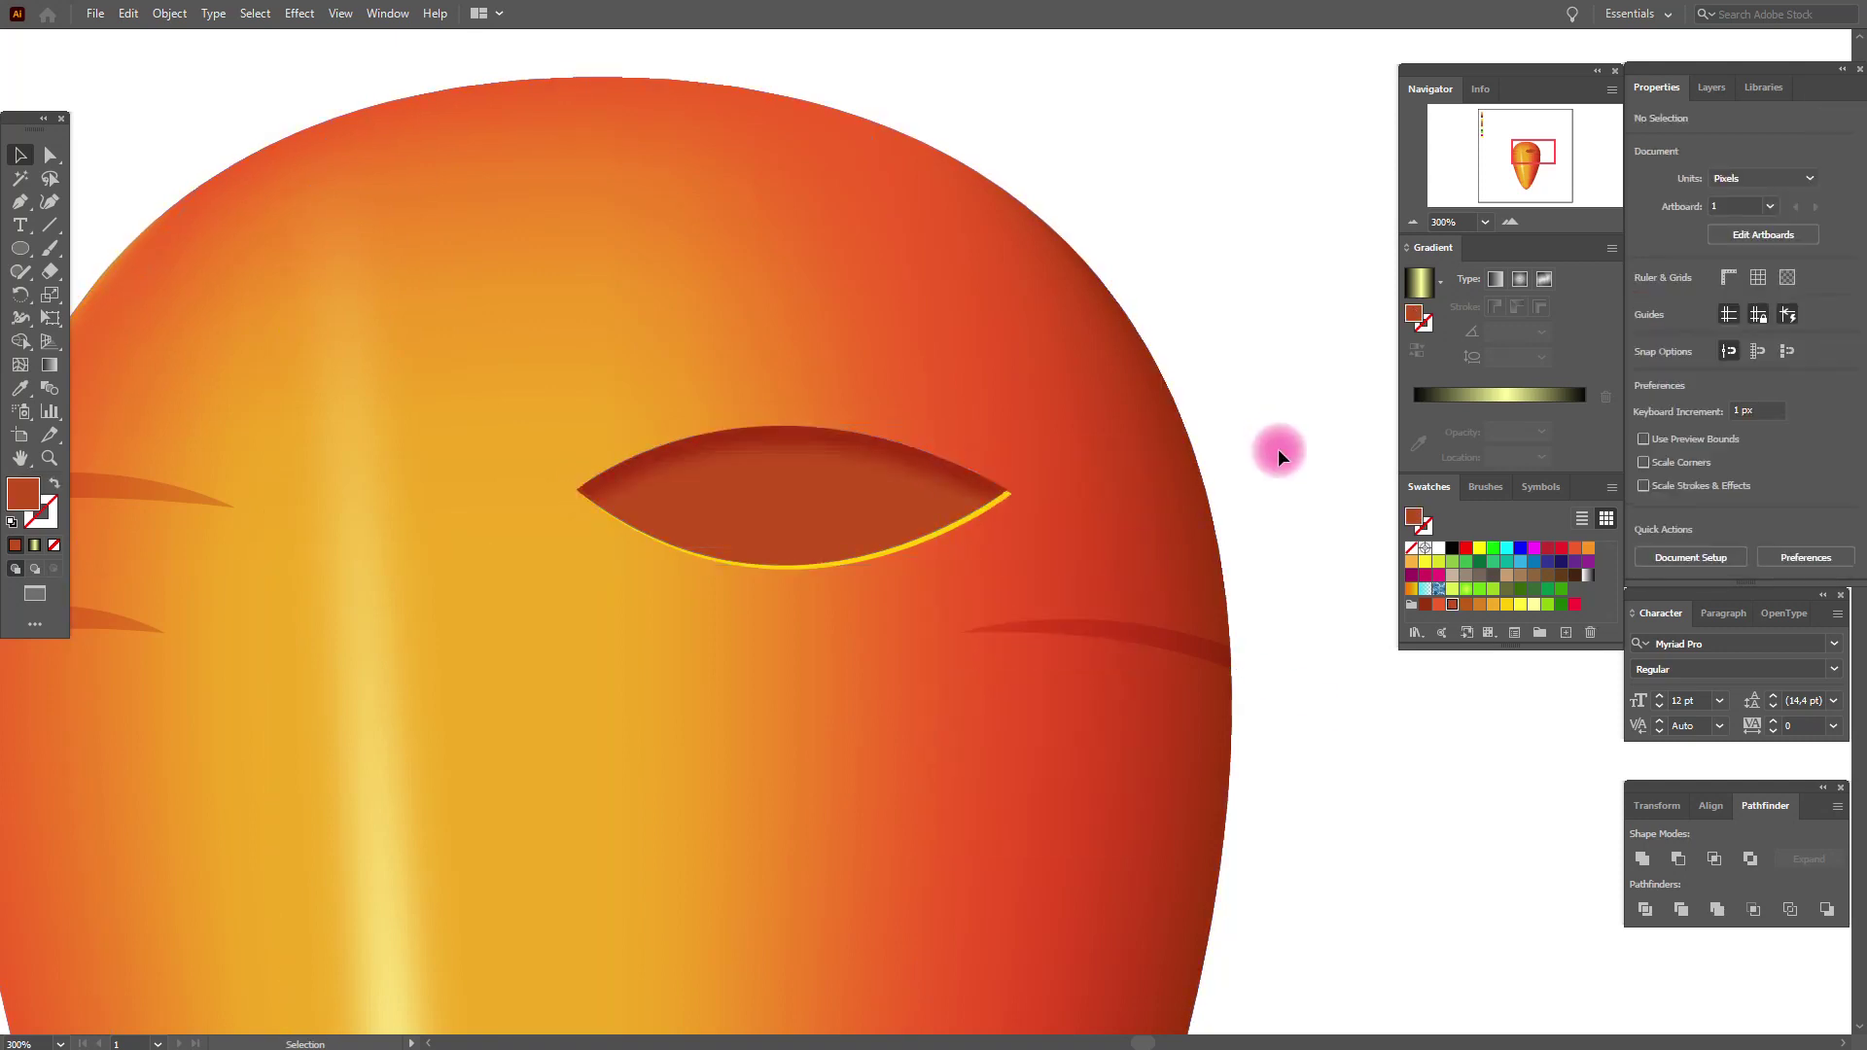
# Step: Fill the lens with a linear gradient running from a light orange-brown to a darker orange-brown swatch
pyautogui.click(786, 526)
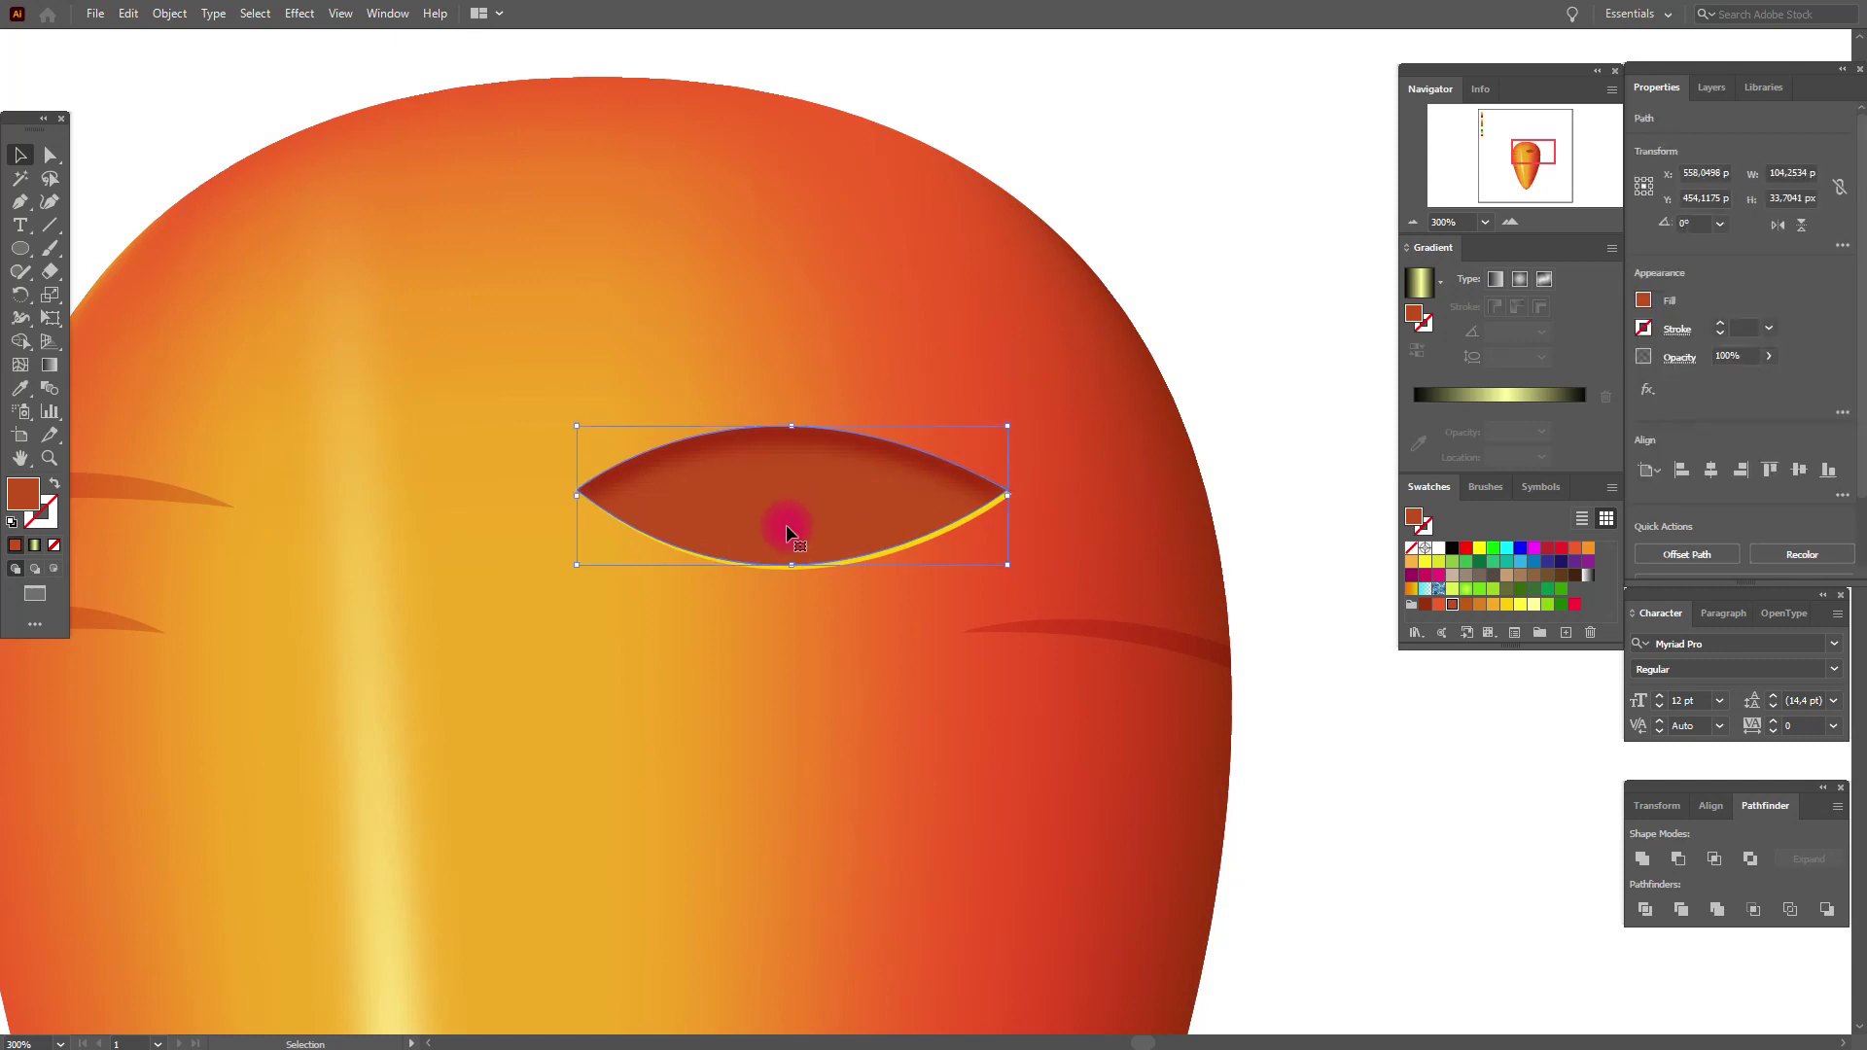
pyautogui.click(1492, 282)
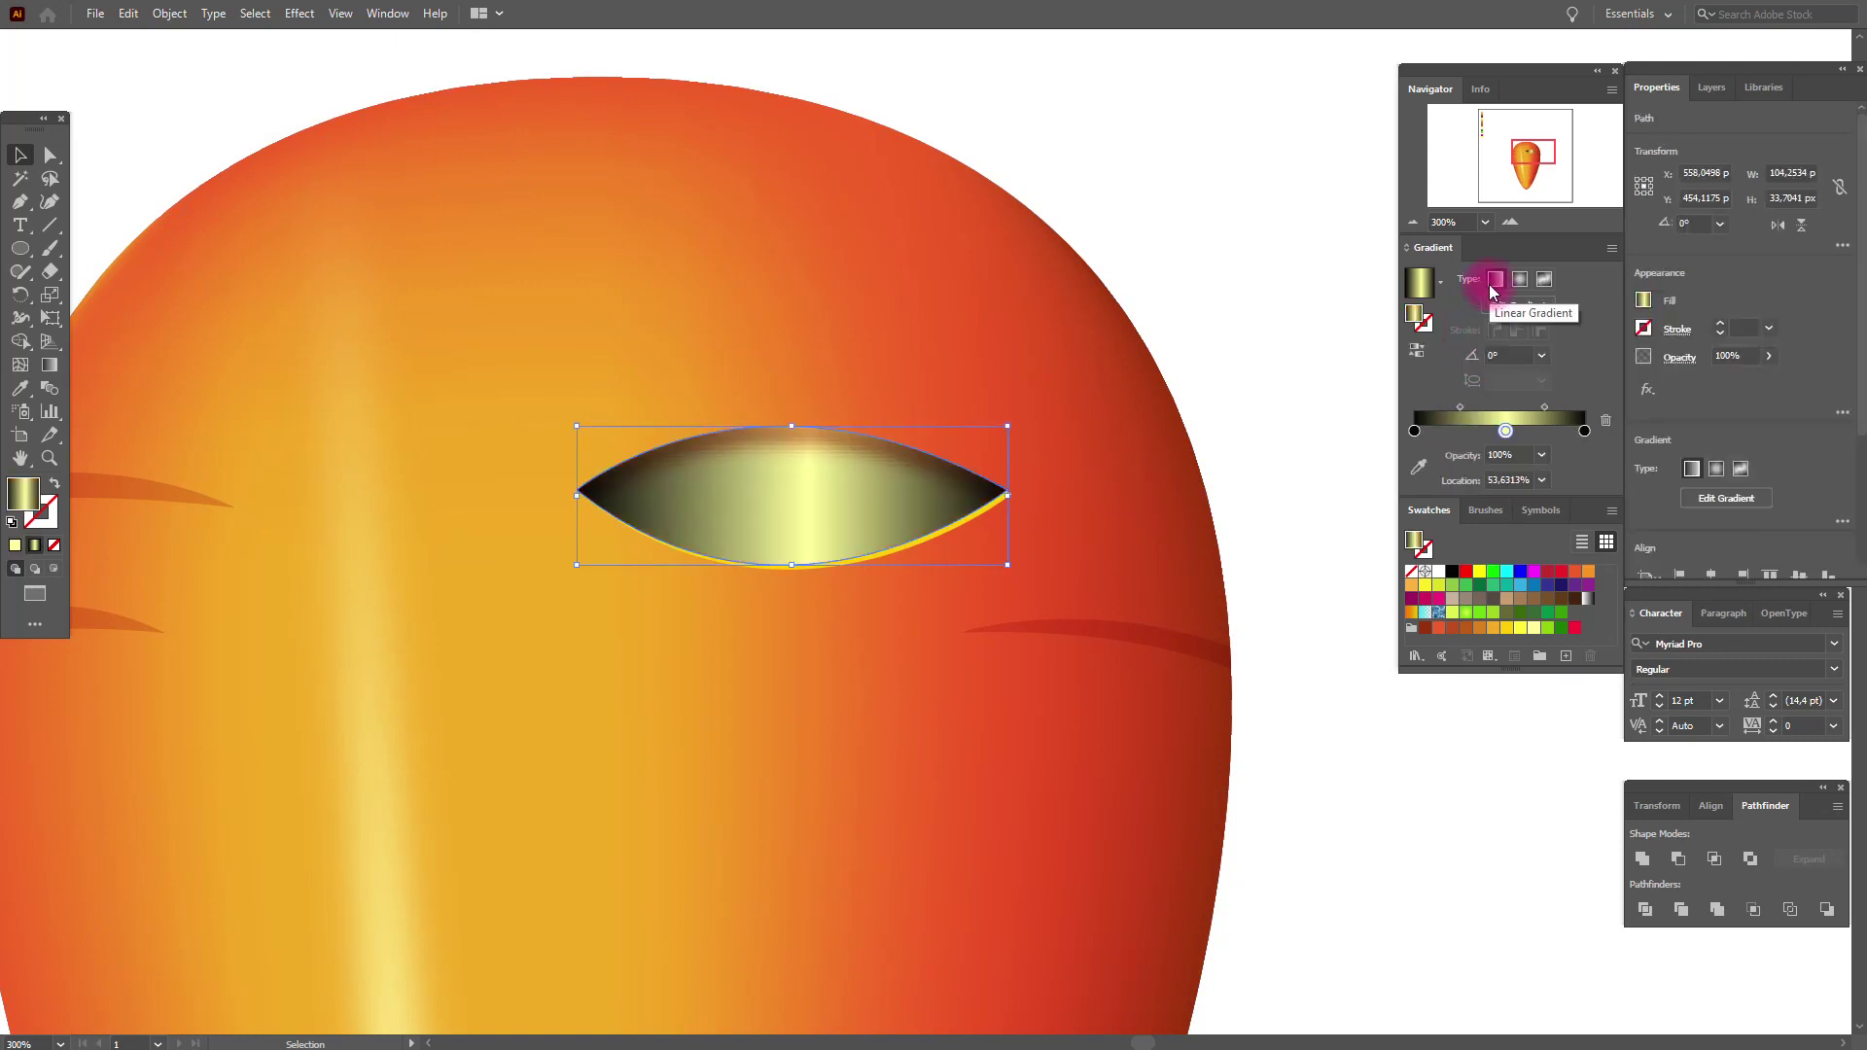
pyautogui.click(1587, 599)
pyautogui.click(1415, 431)
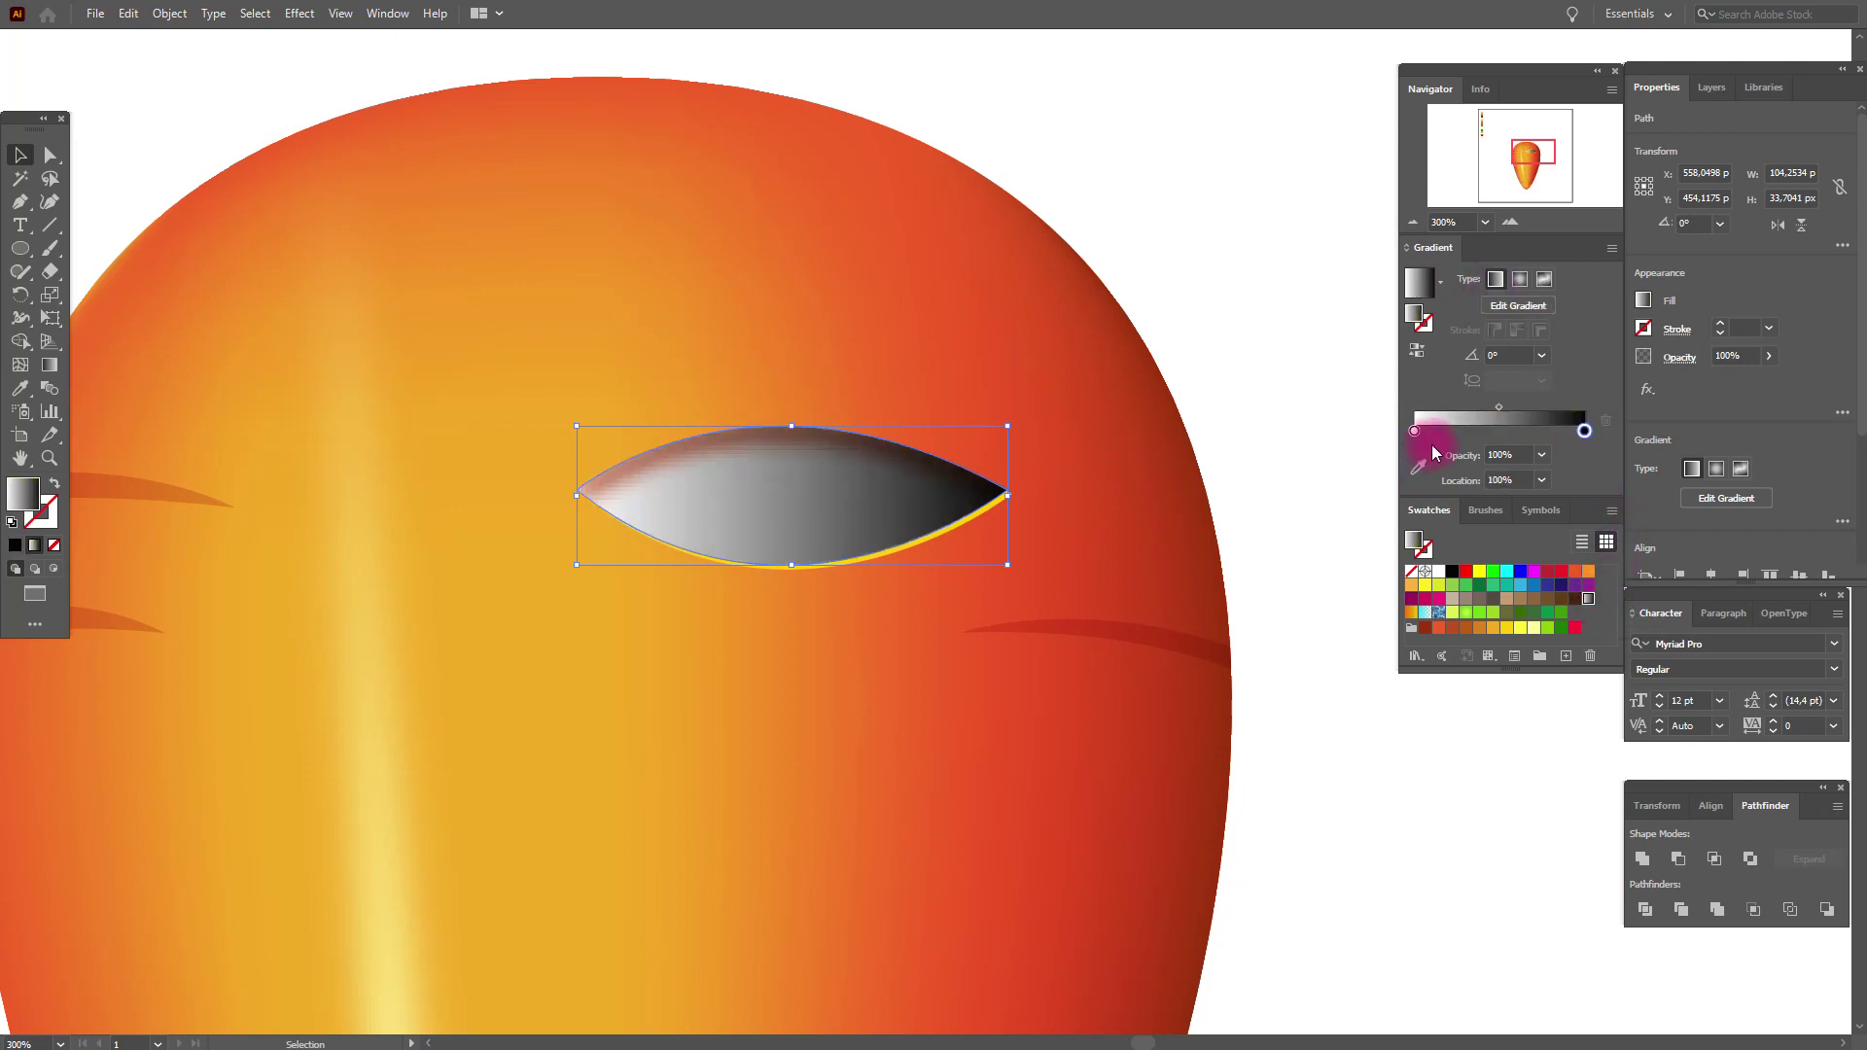
pyautogui.click(1415, 431)
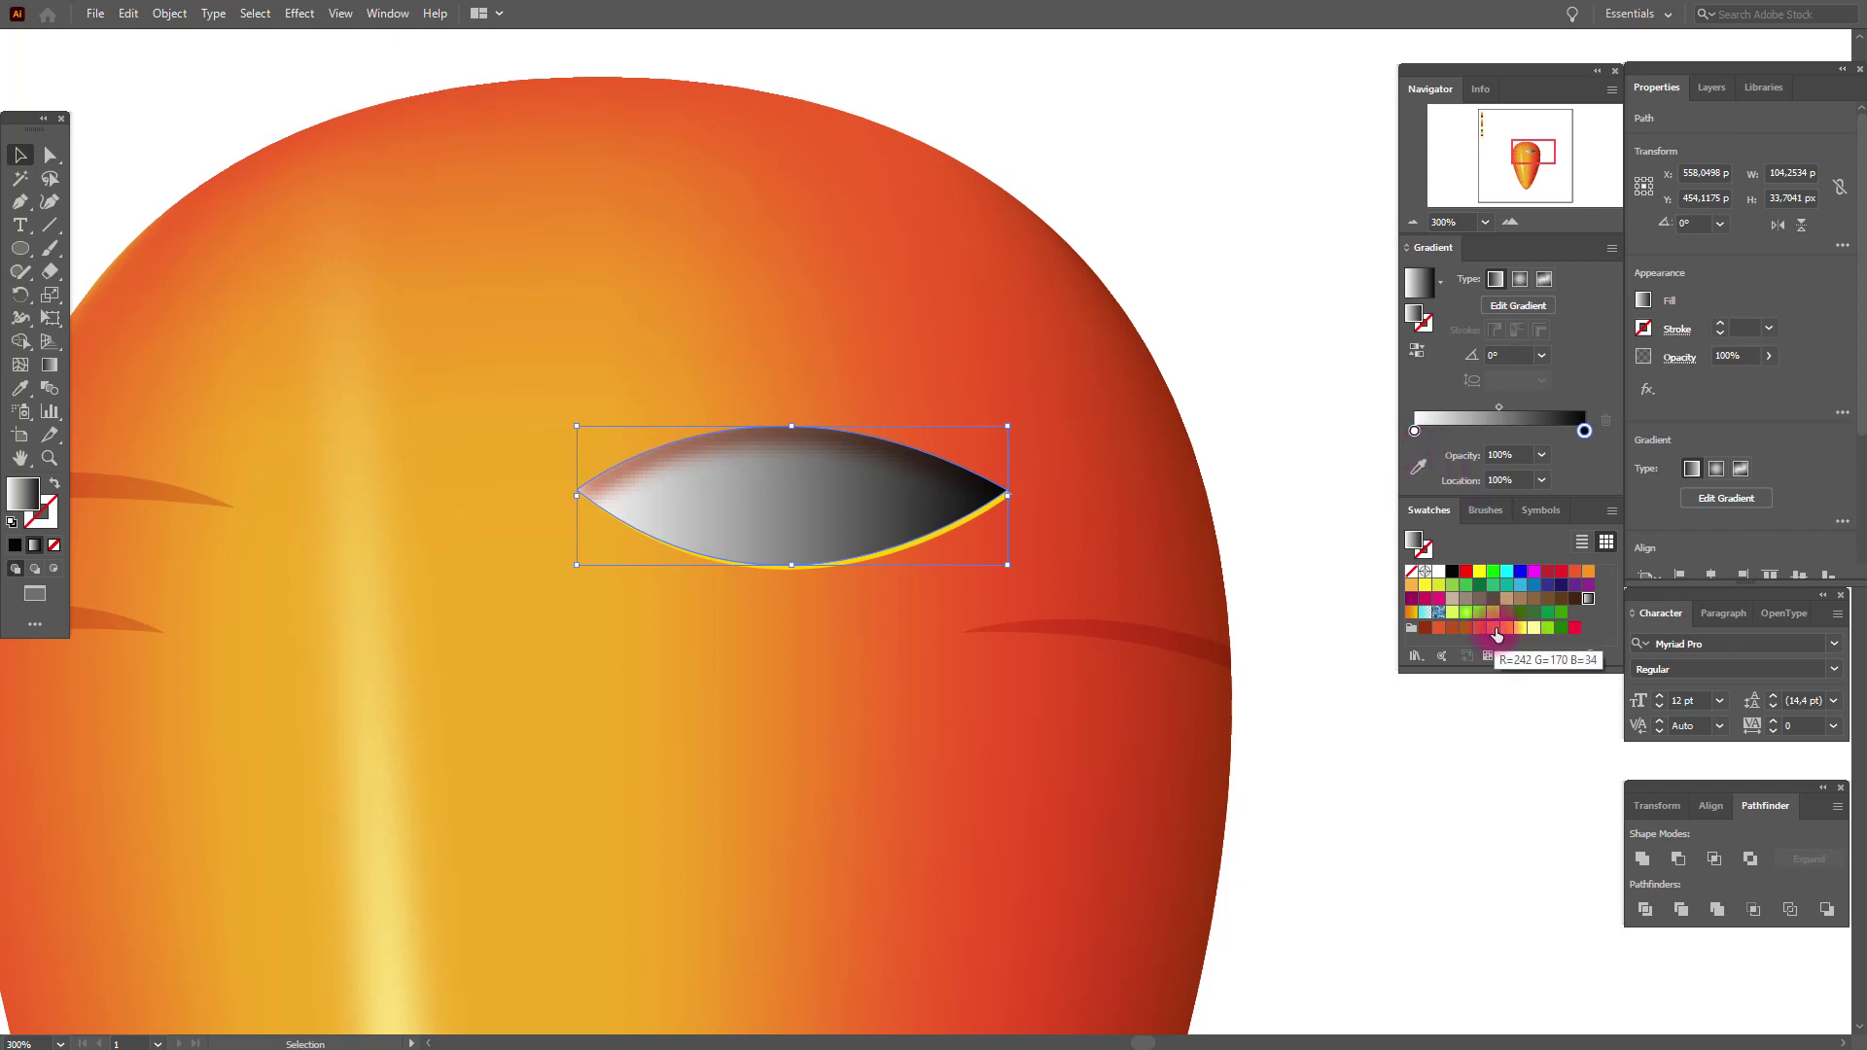
pyautogui.moveTo(1479, 627); pyautogui.dragTo(1415, 431)
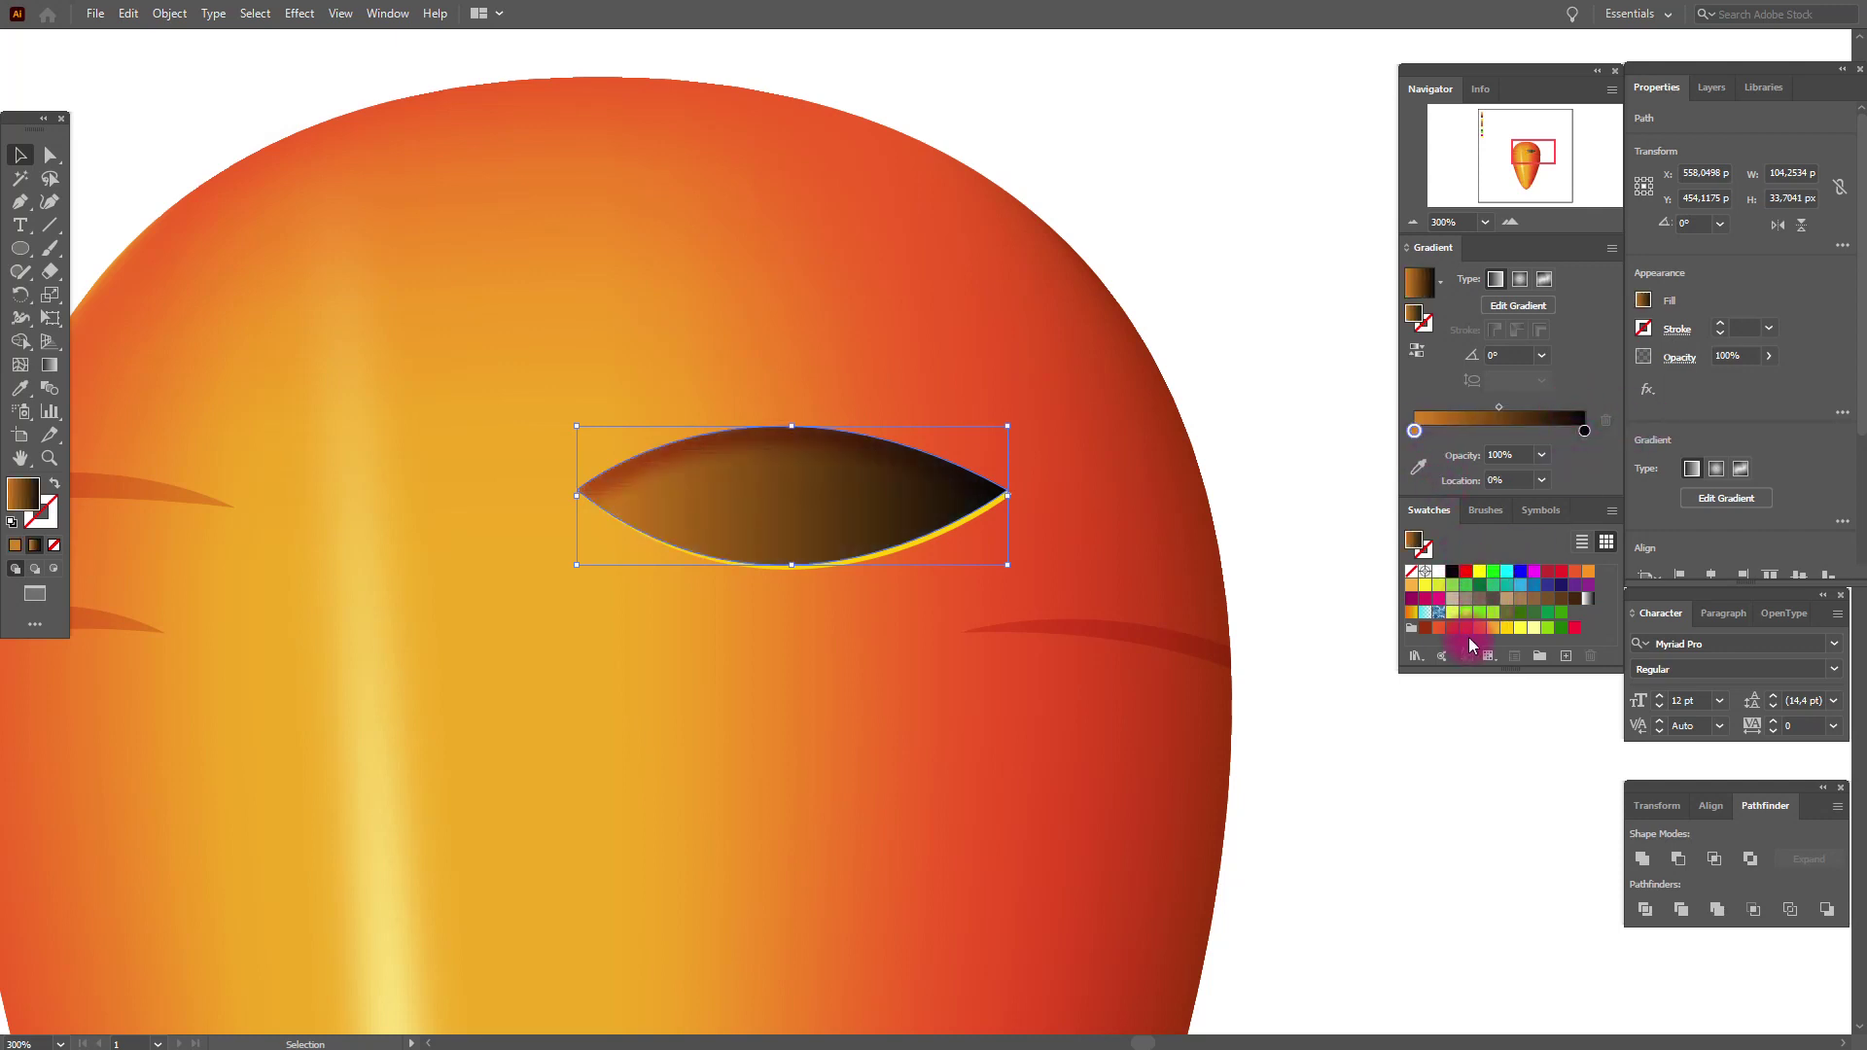
pyautogui.moveTo(1466, 629); pyautogui.dragTo(1587, 436)
pyautogui.click(1351, 483)
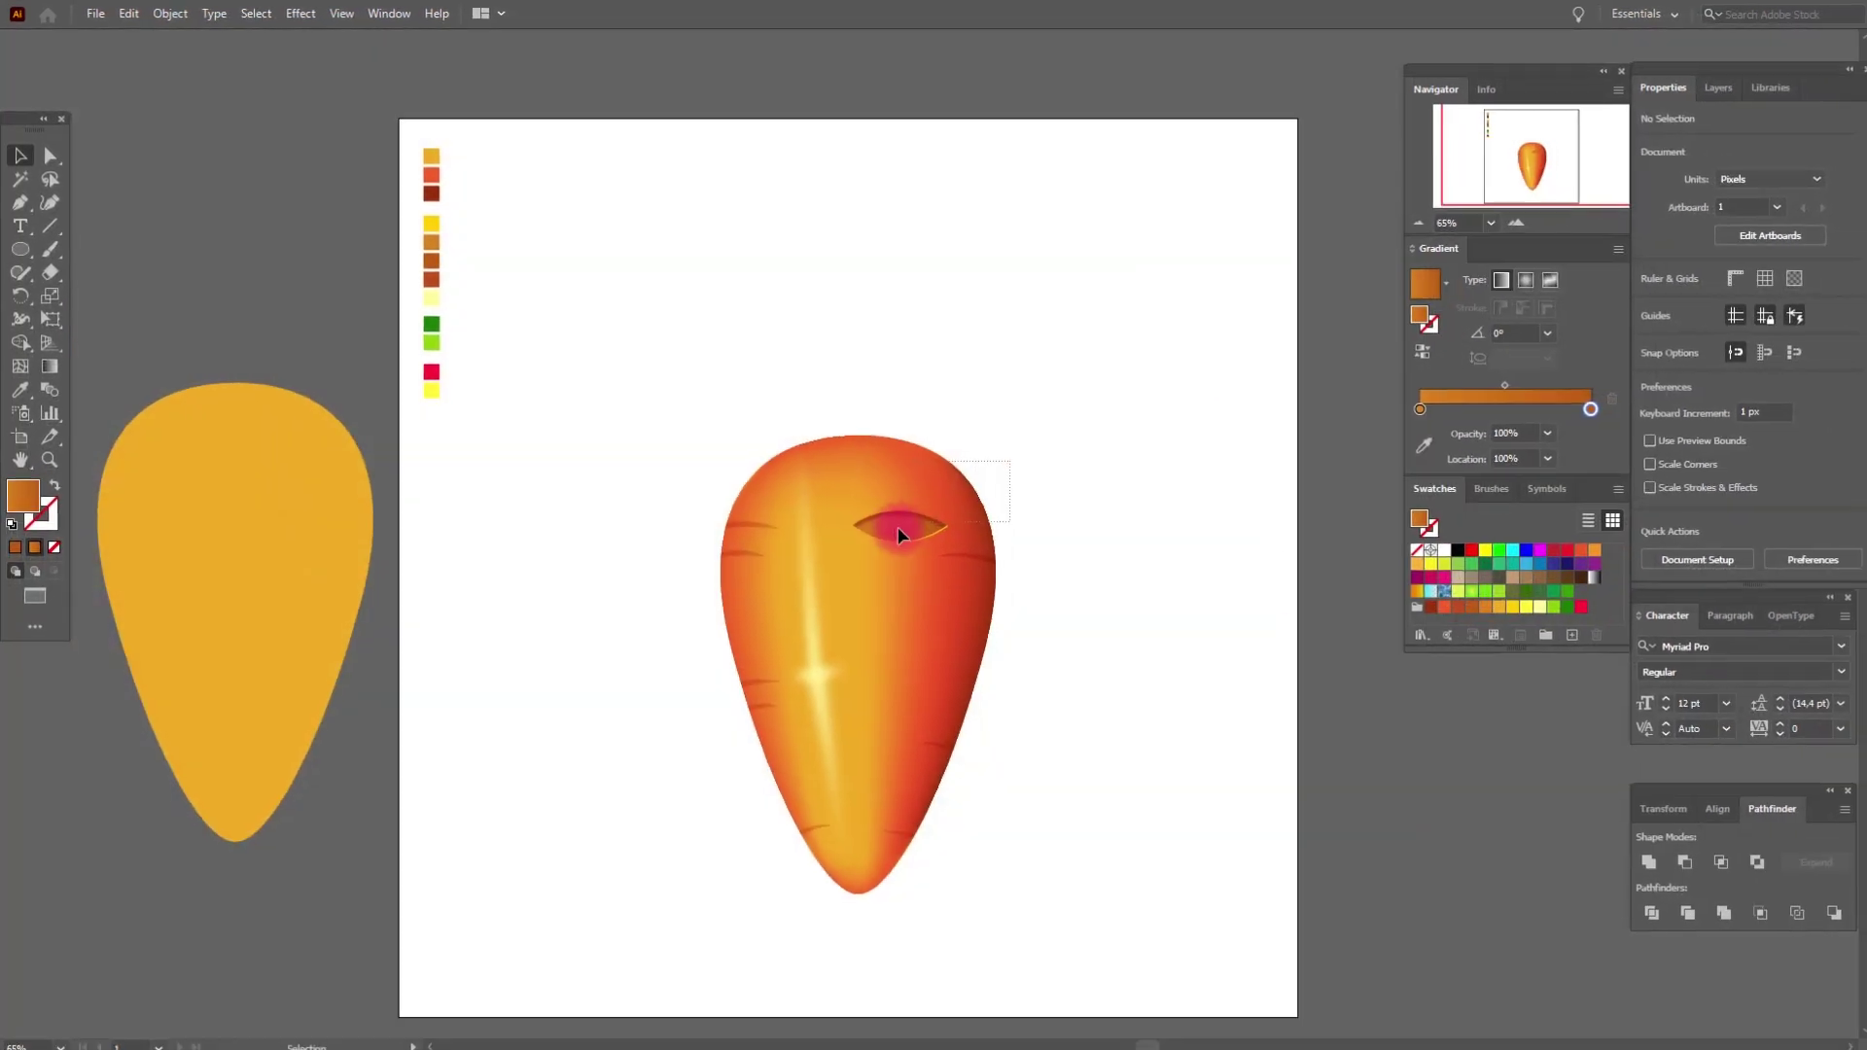
# Step: Duplicate the complete hollow and place the copy at the carrot's mid-height, scaled down to about 84 px wide
pyautogui.click(863, 545)
pyautogui.keyDown('shift'); pyautogui.click(907, 498); pyautogui.keyUp('shift')
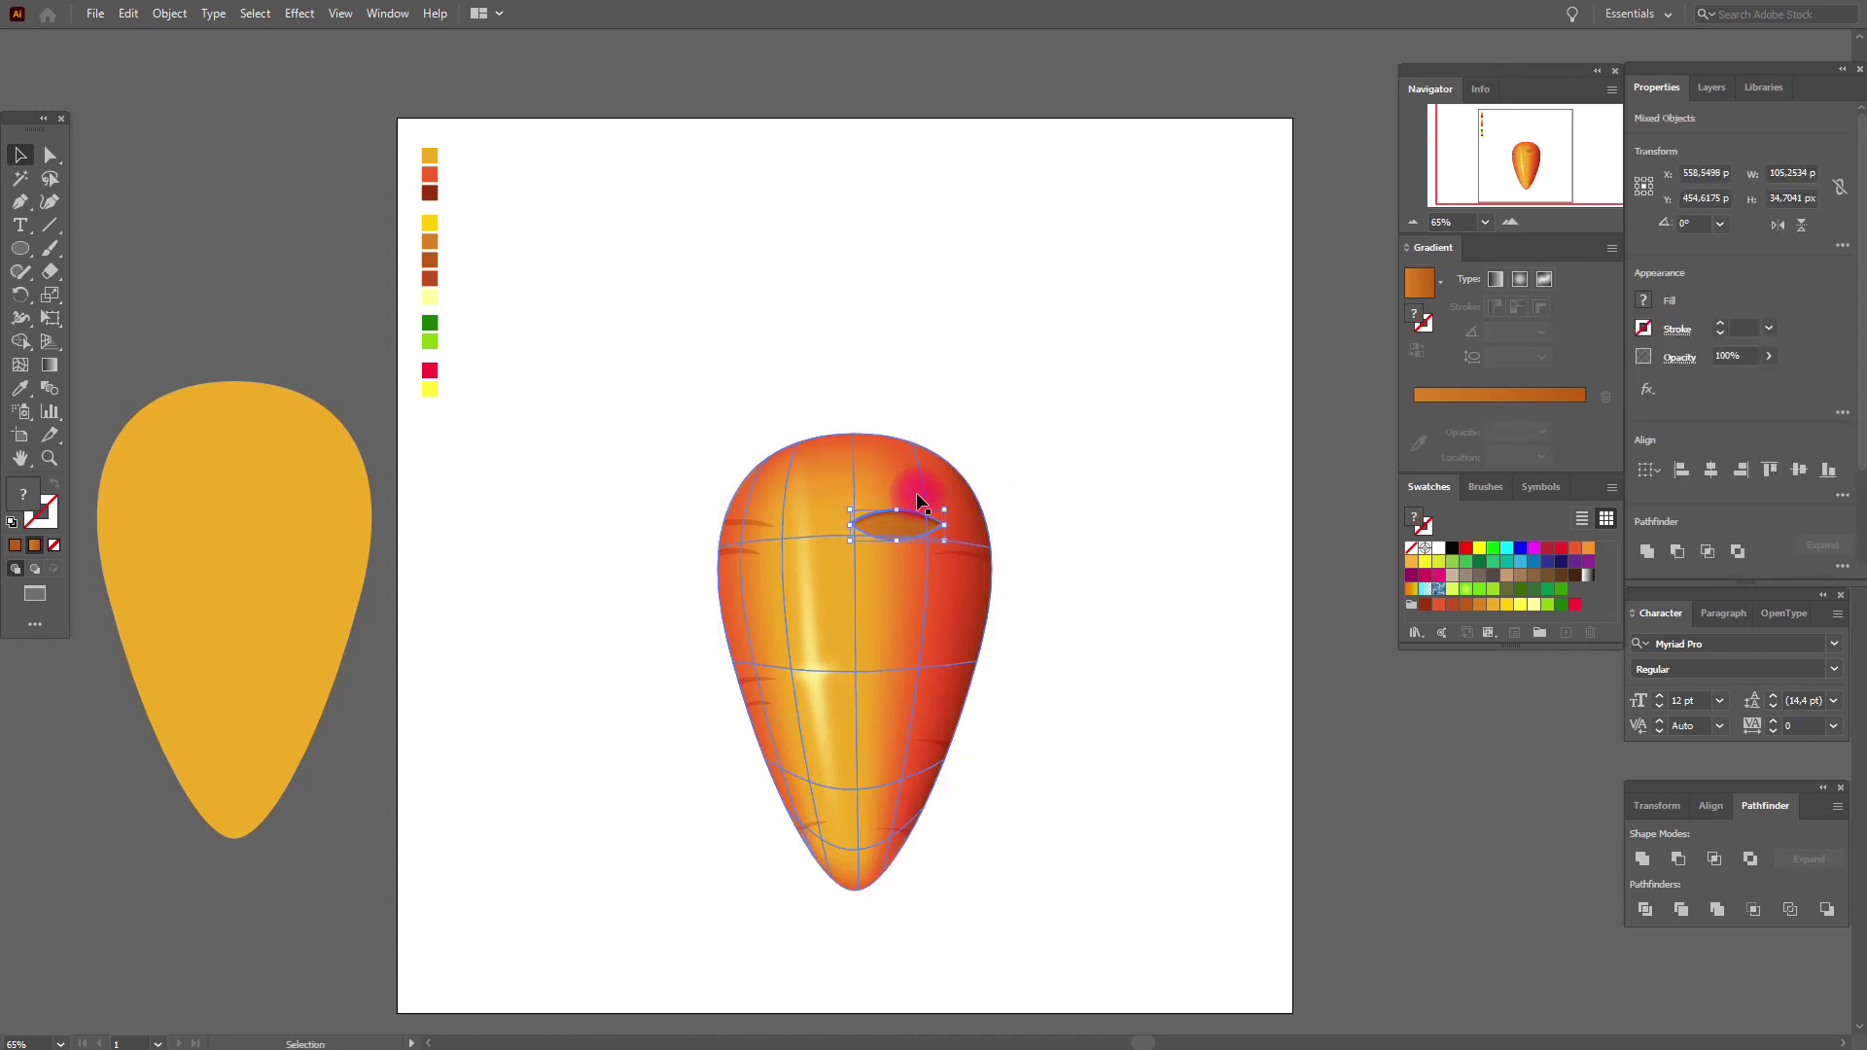
pyautogui.hotkey('ctrl', 'c')
pyautogui.hotkey('ctrl', 'v')
pyautogui.click(939, 557)
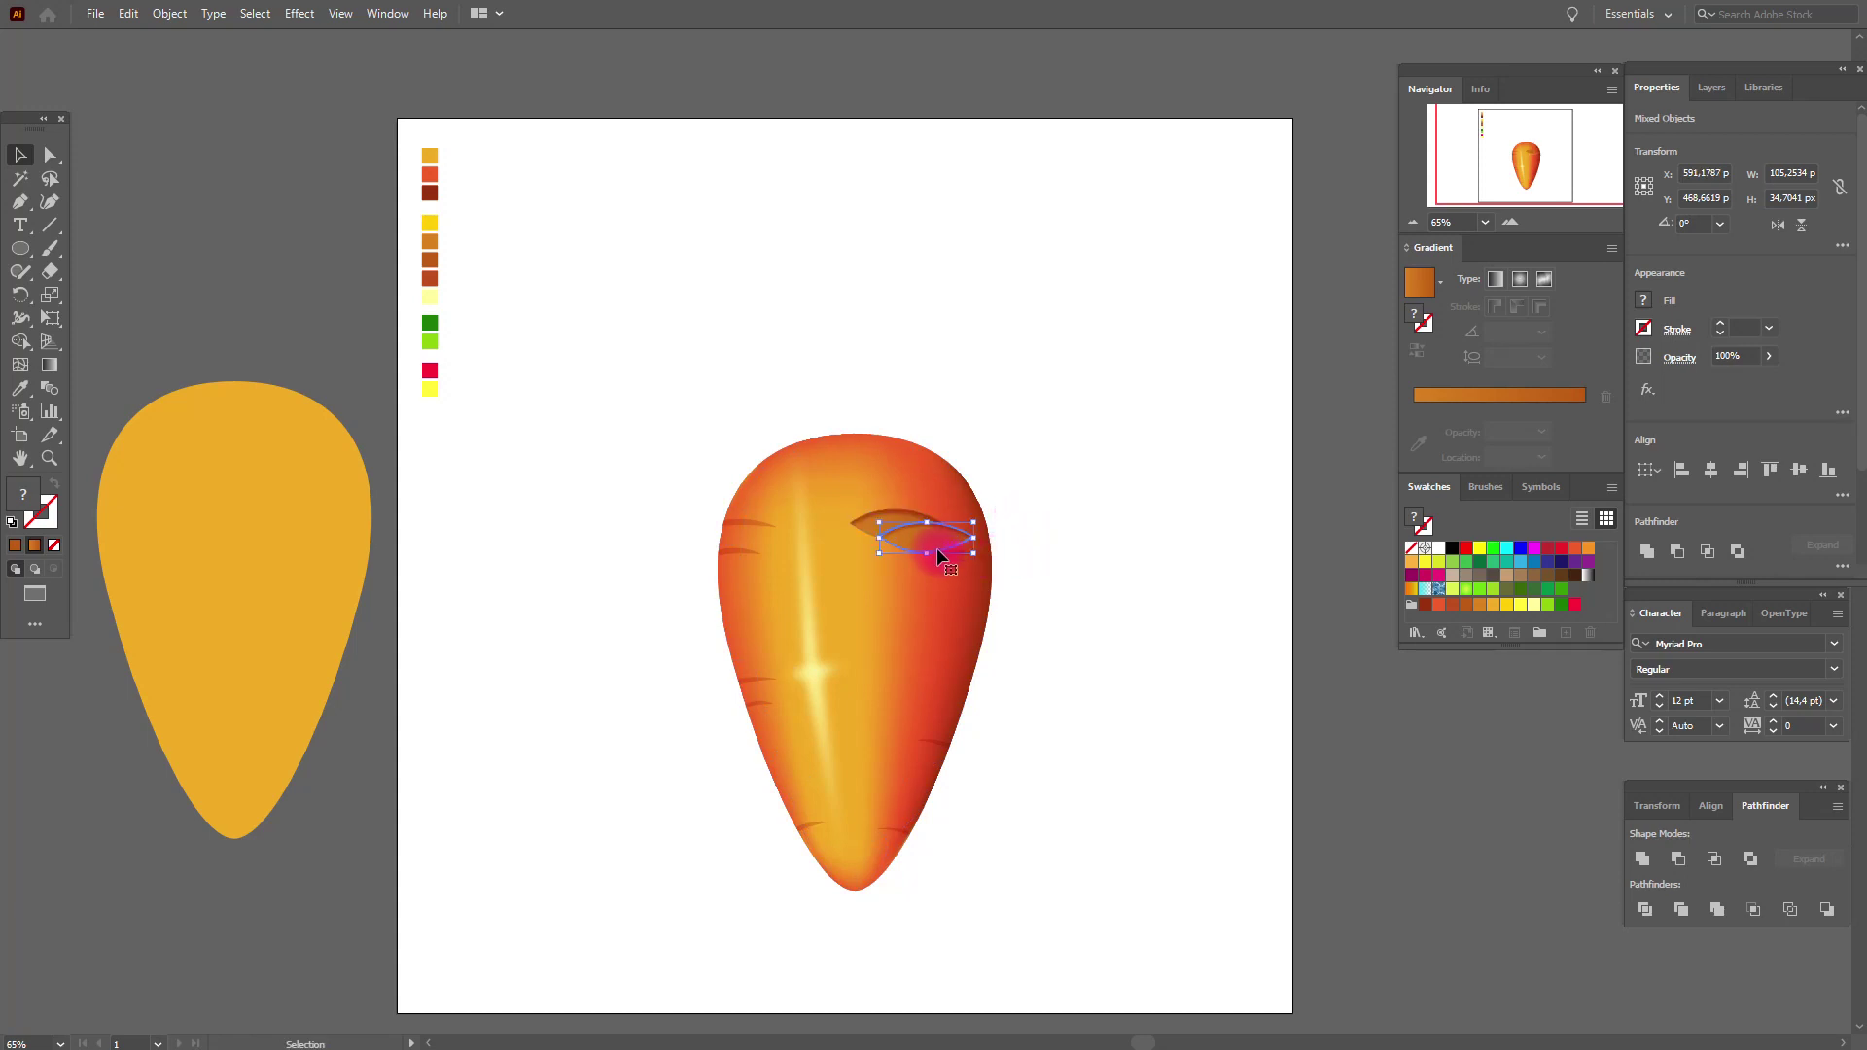
pyautogui.moveTo(938, 548); pyautogui.dragTo(892, 684)
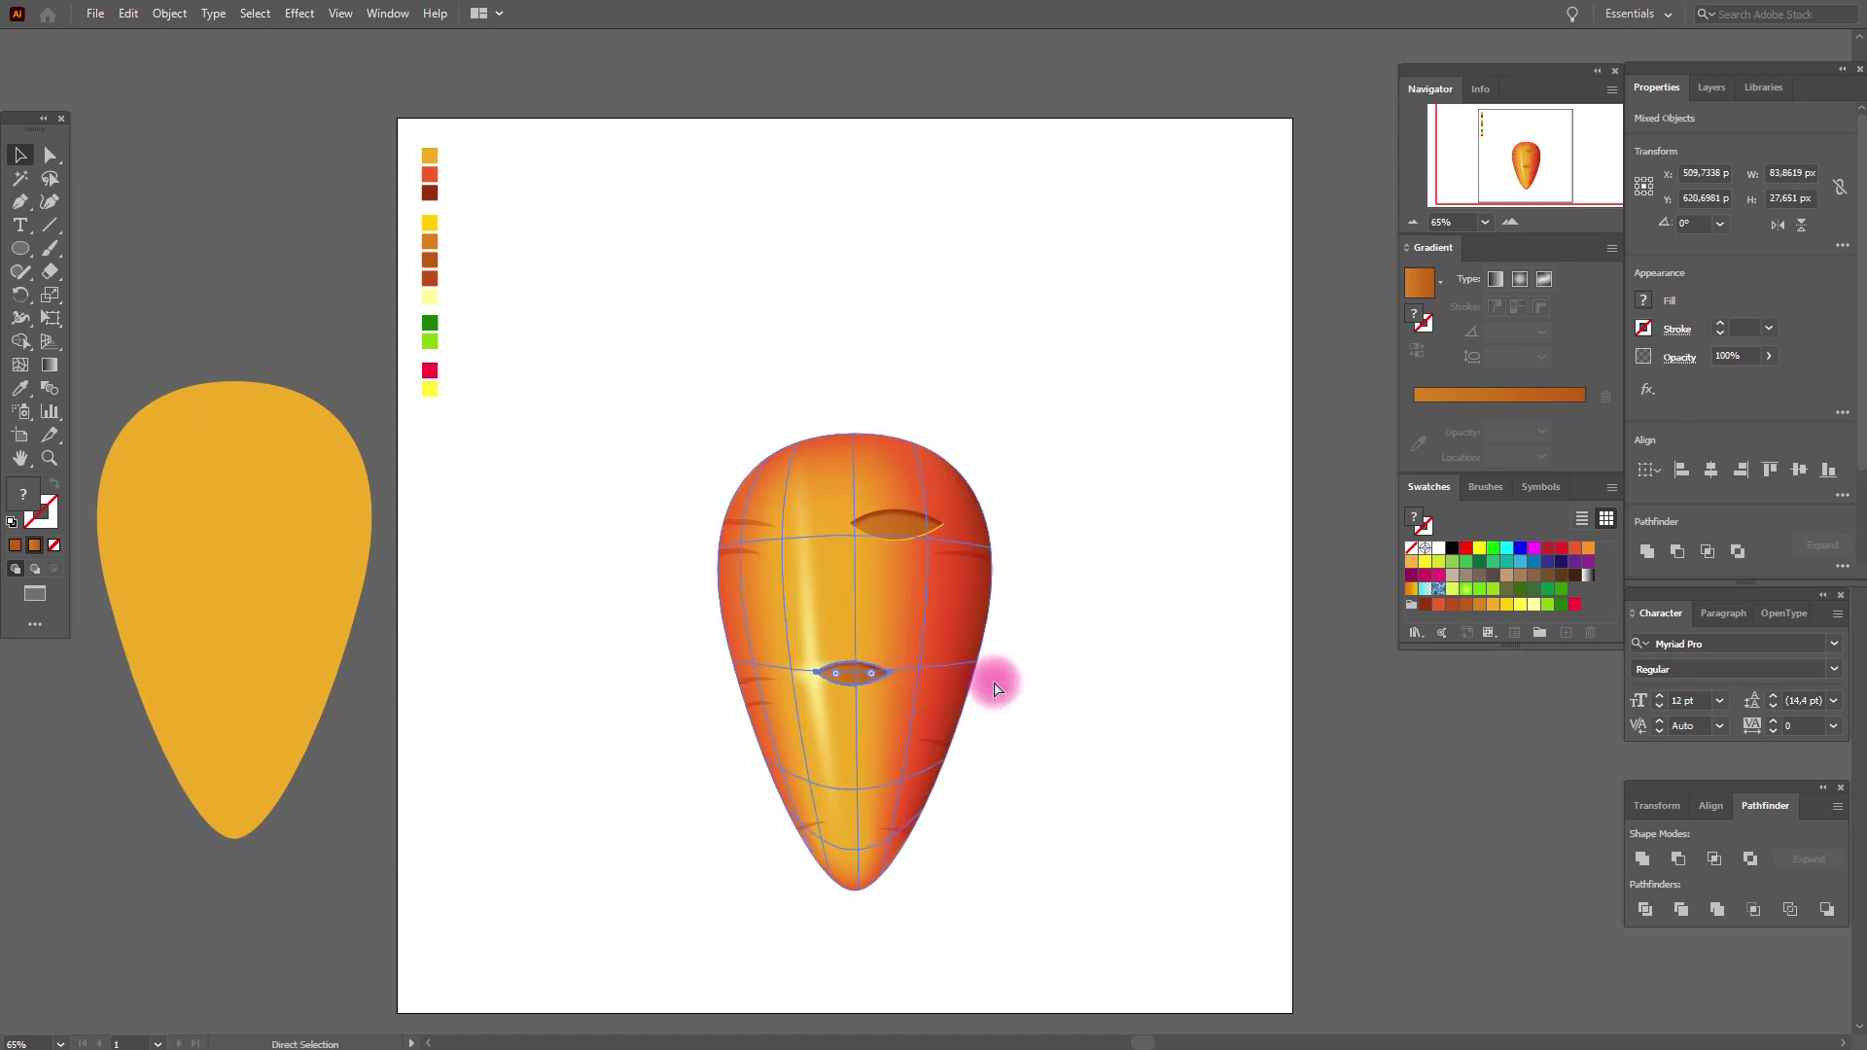
# Step: Place another reduced copy of the hollow, about 84 px wide, near the carrot's lower tip
pyautogui.click(922, 544)
pyautogui.moveTo(922, 545); pyautogui.dragTo(868, 791)
pyautogui.click(1082, 762)
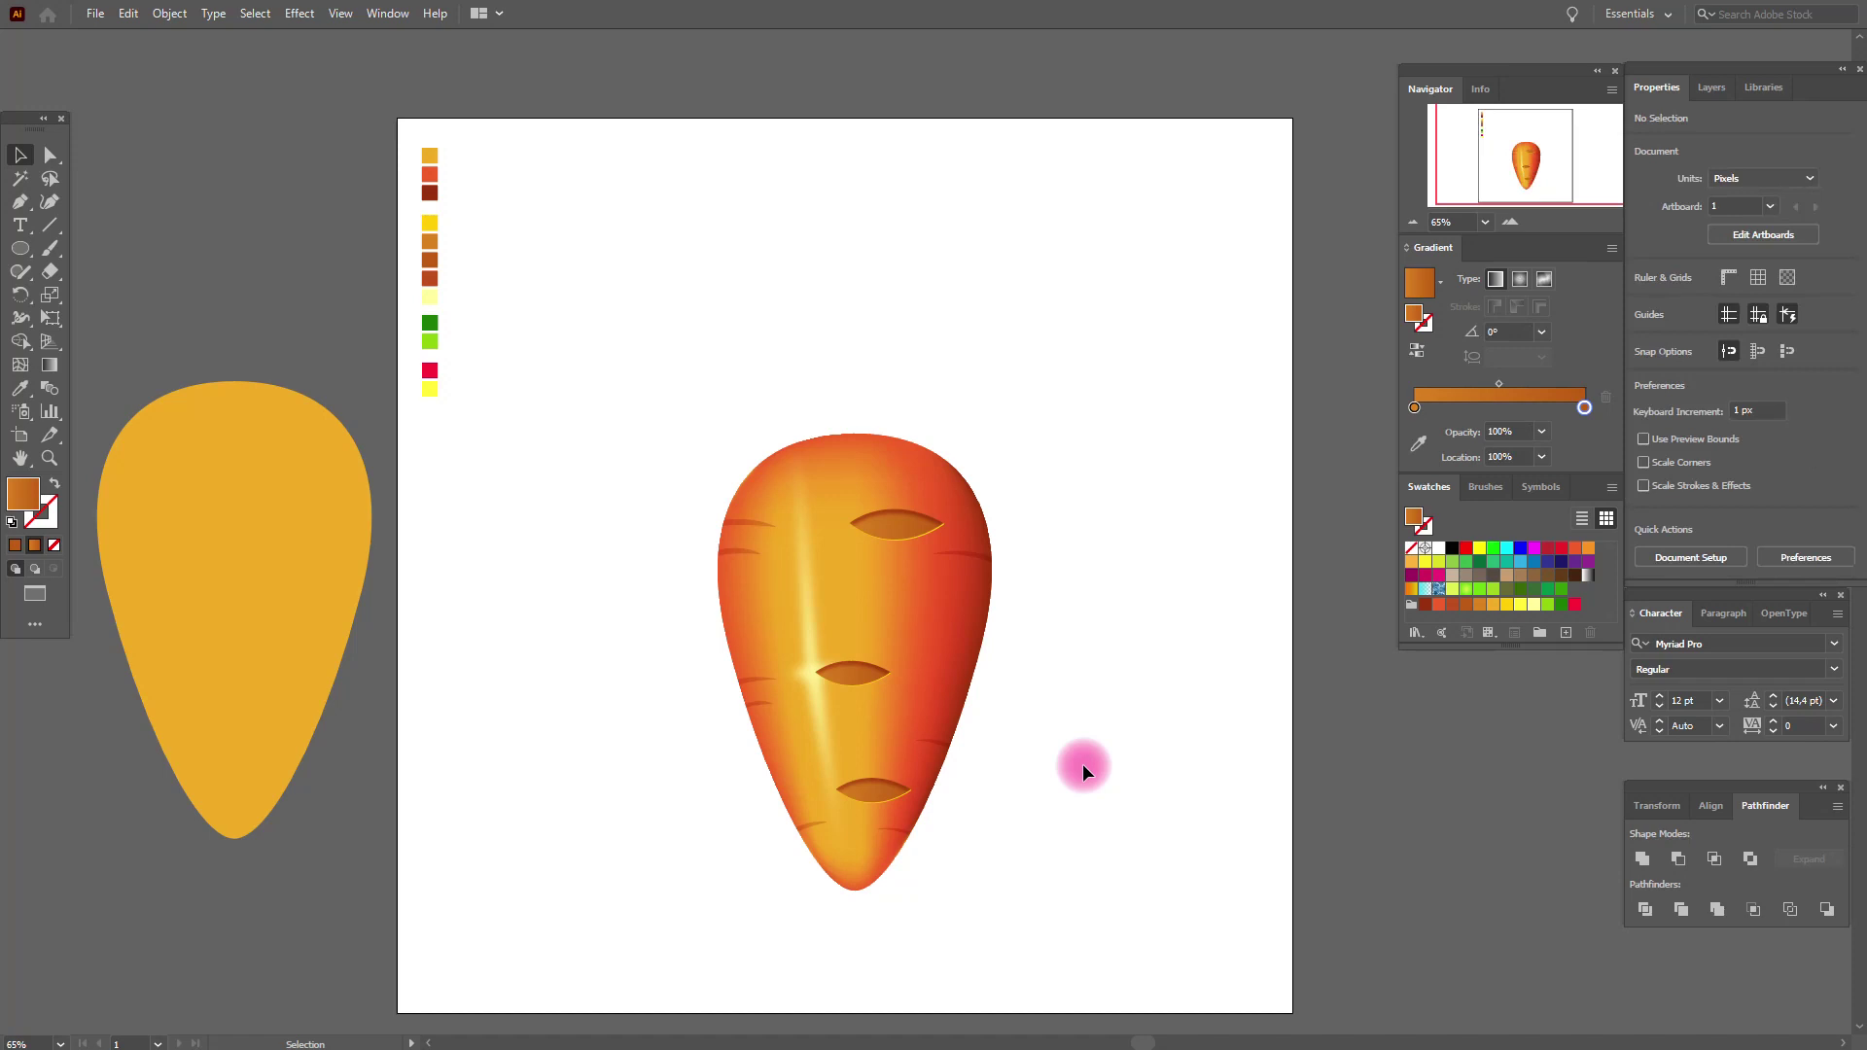
# Step: Change the dark end colour of the gradient to a redder brown swatch in the lowest and the uppermost hollow
pyautogui.click(52, 156)
pyautogui.click(878, 805)
pyautogui.click(876, 799)
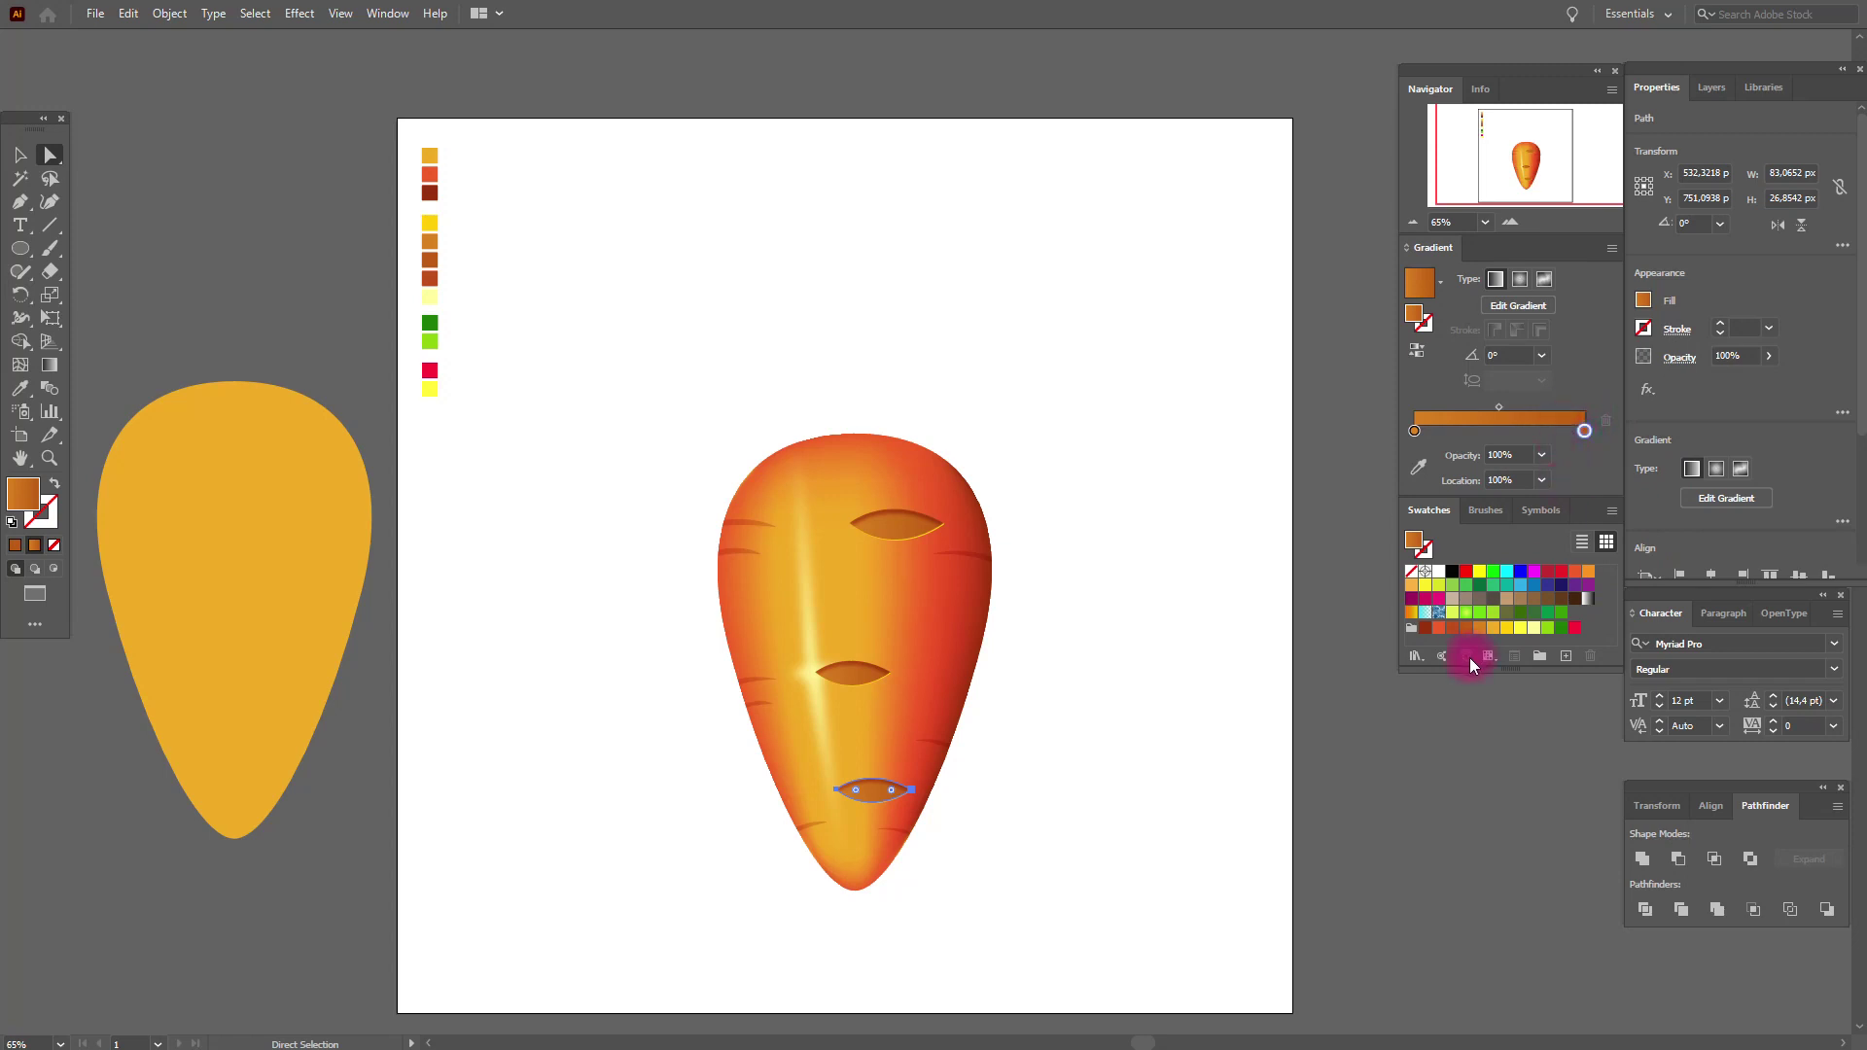
pyautogui.moveTo(1454, 632); pyautogui.dragTo(1583, 429)
pyautogui.moveTo(1452, 627); pyautogui.dragTo(1365, 542)
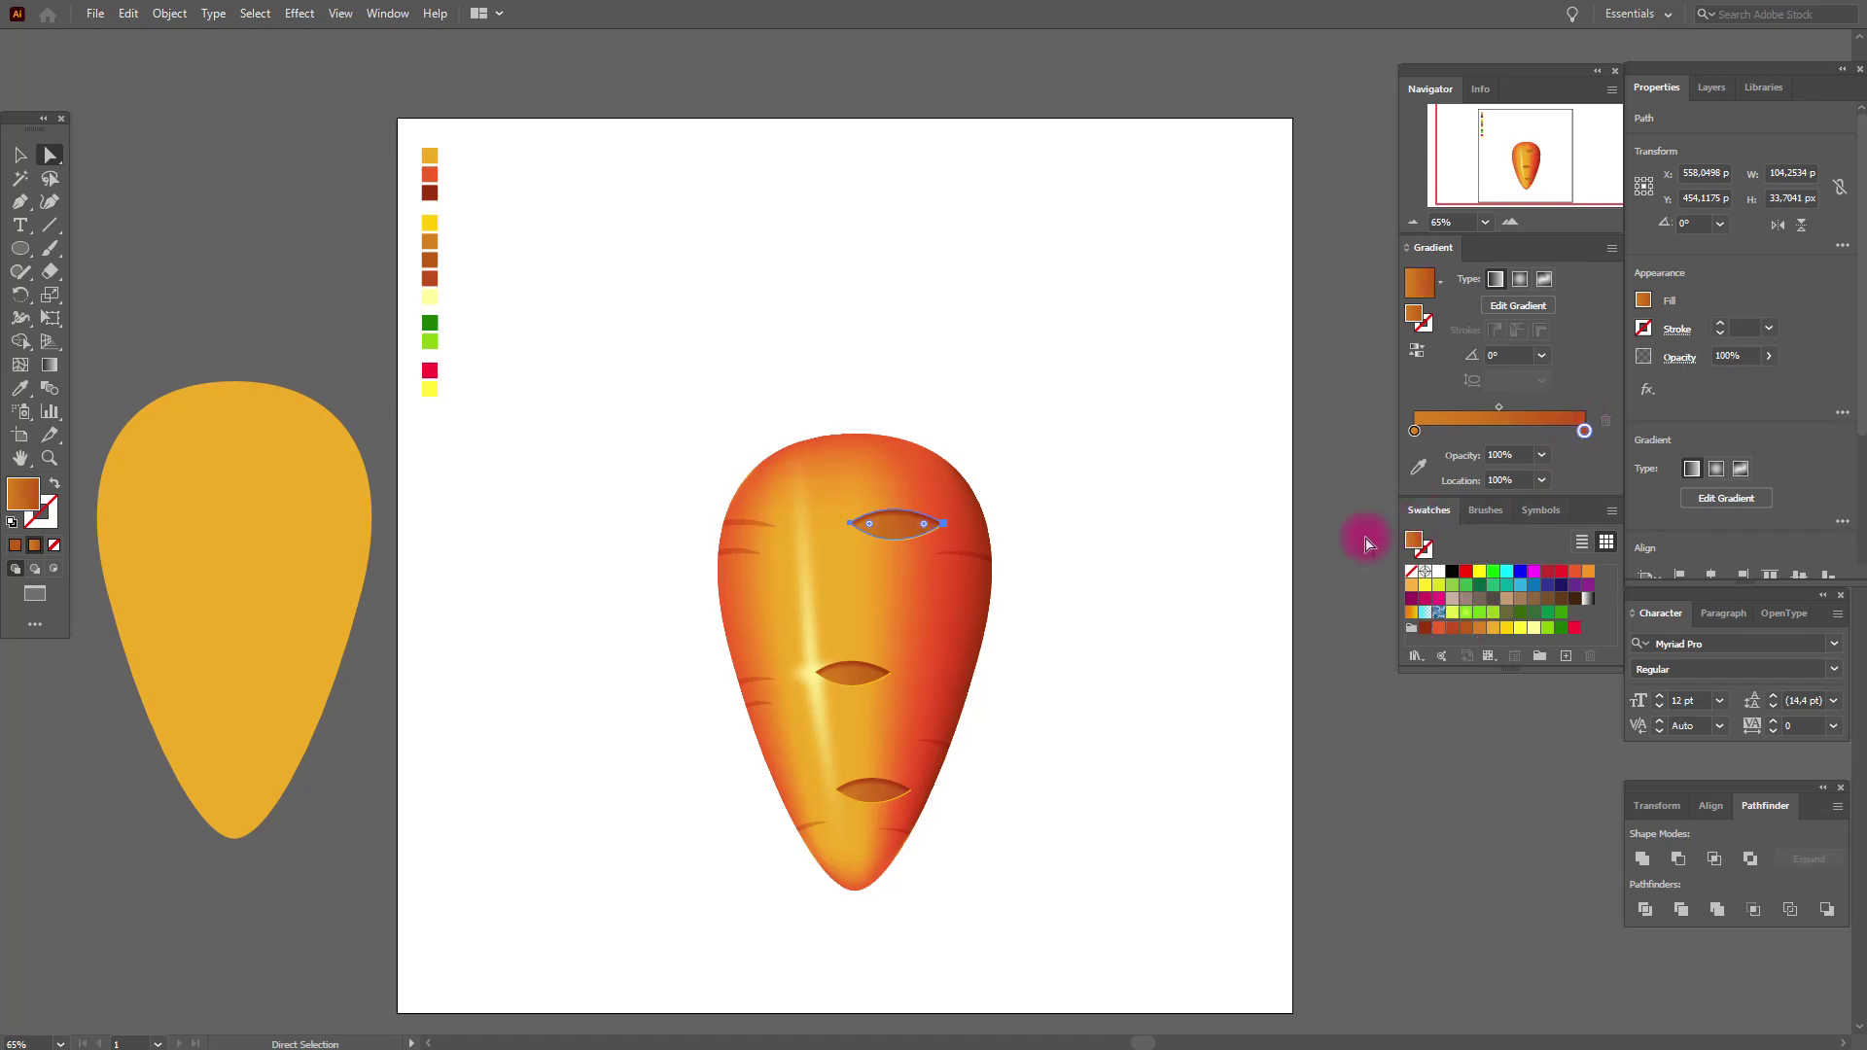
pyautogui.click(1359, 548)
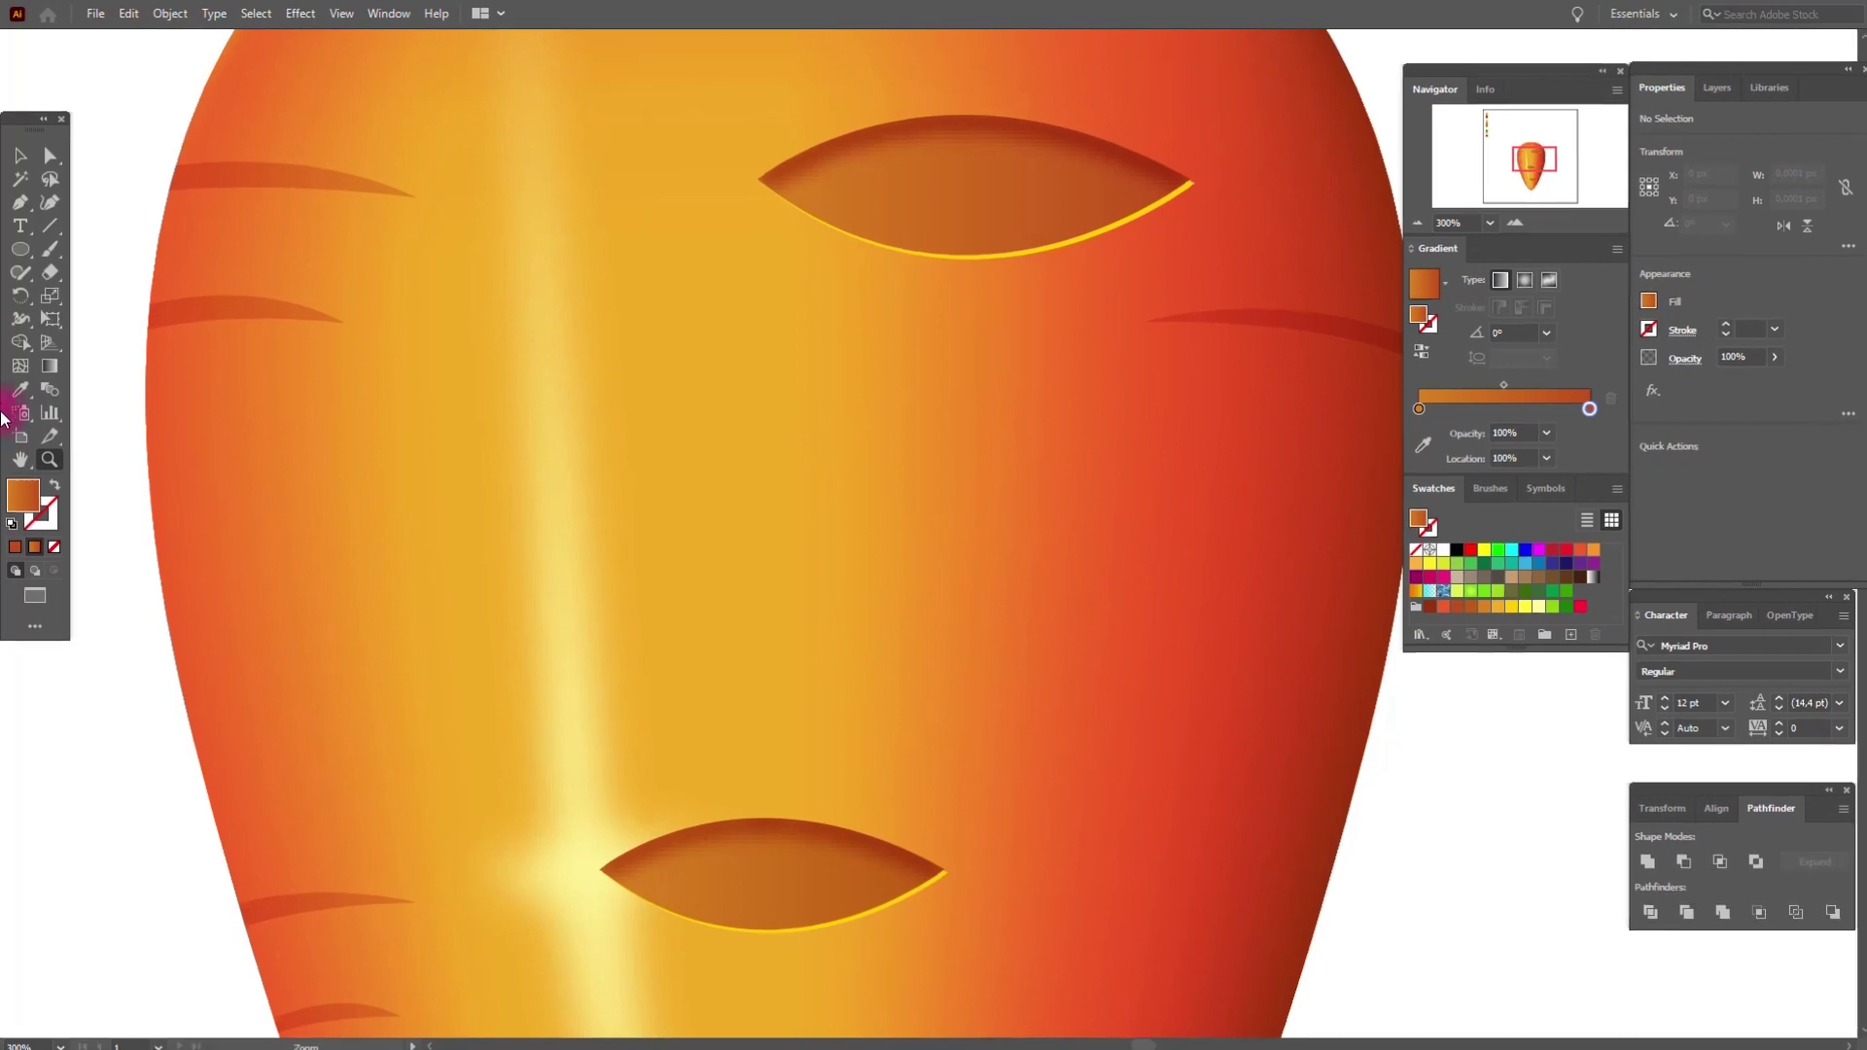
# Step: Draw a circle about 27 px in diameter between the highlight streak and the uppermost hollow
pyautogui.moveTo(14, 250); pyautogui.dragTo(99, 294)
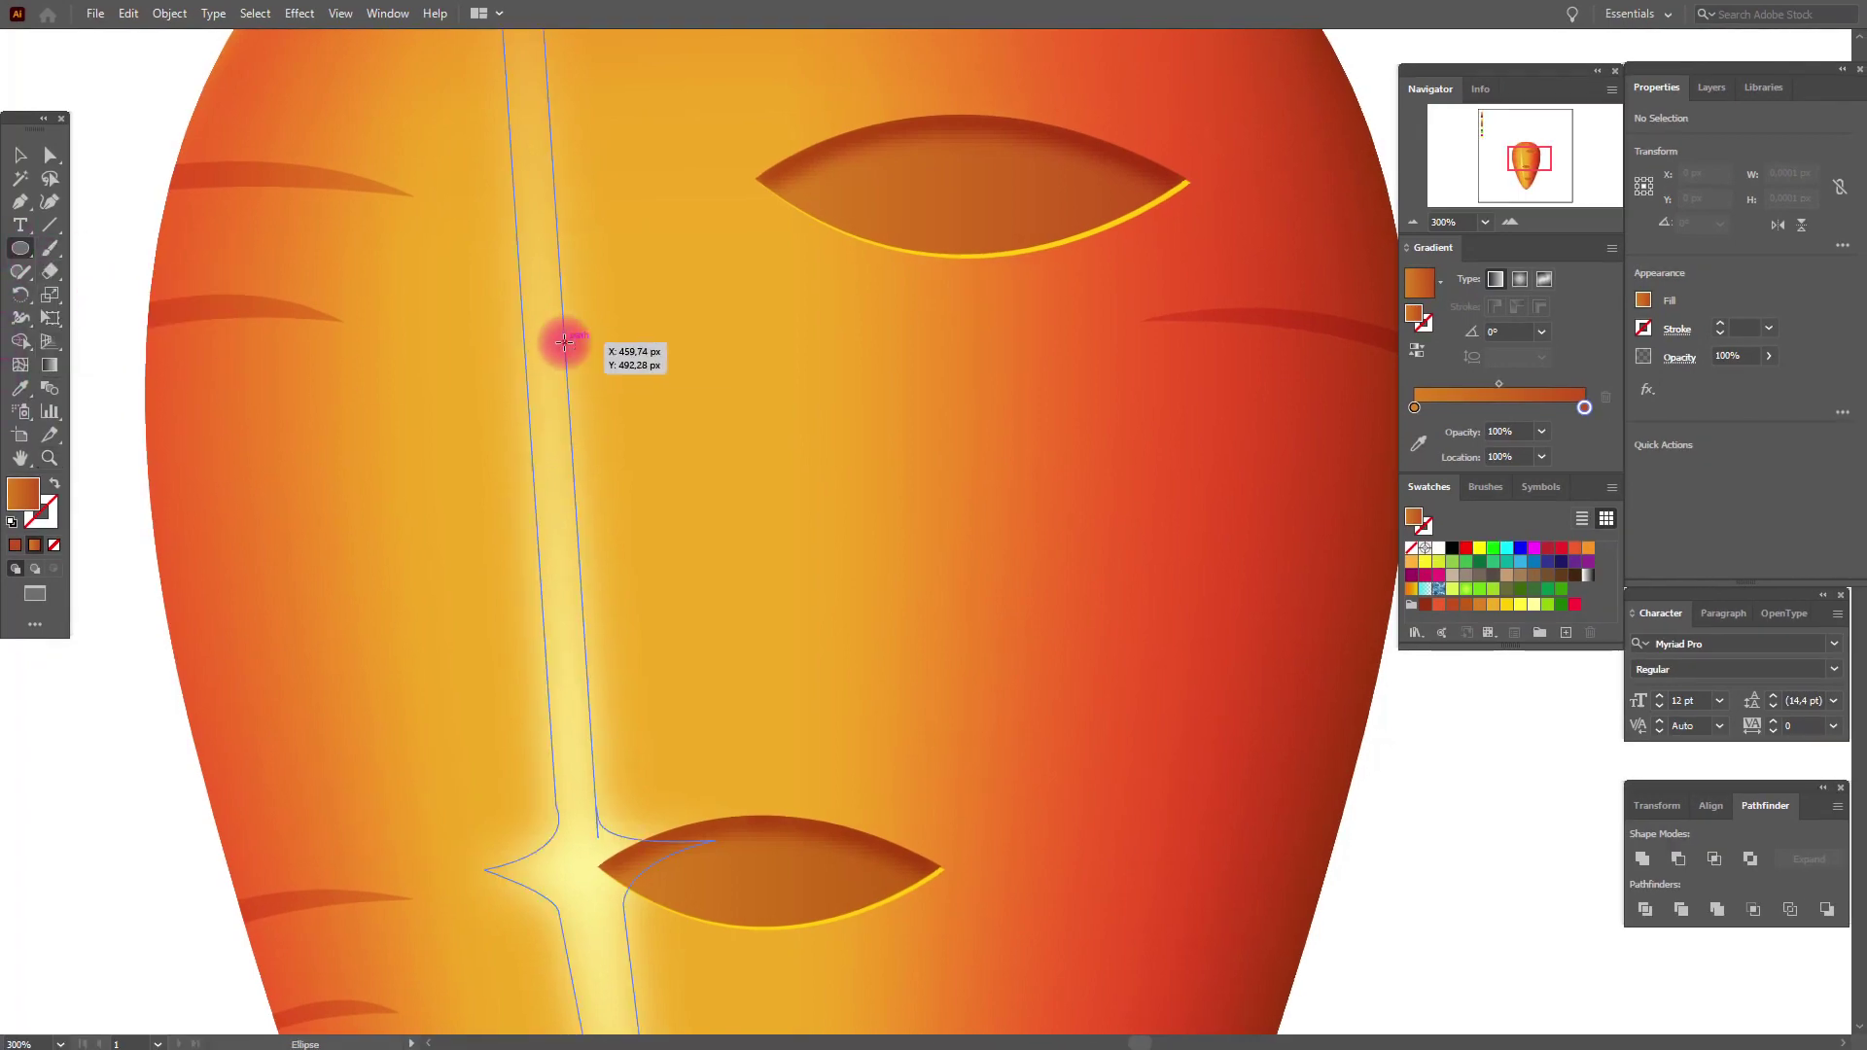
pyautogui.moveTo(627, 309)
pyautogui.mouseDown()
pyautogui.moveTo(729, 438)
pyautogui.moveTo(702, 416)
pyautogui.mouseUp()
pyautogui.click(20, 154)
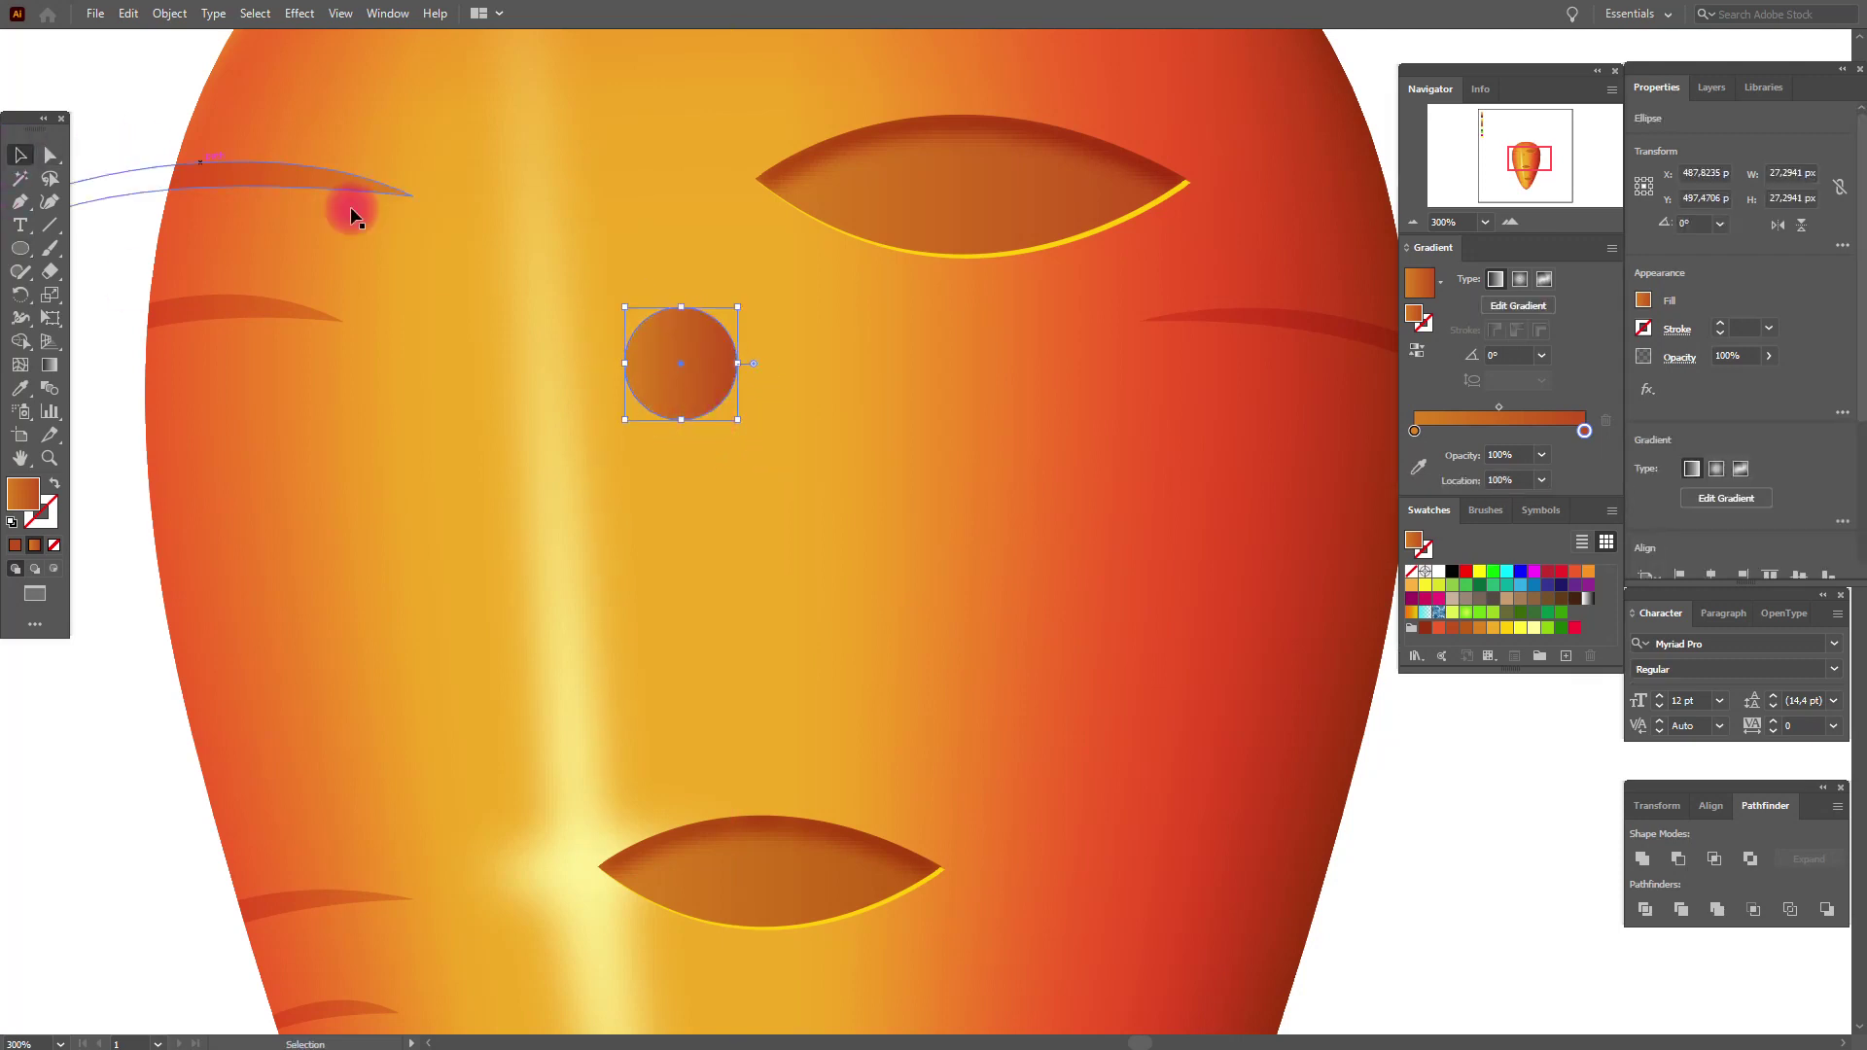
# Step: Paste copies of the circle in front in the same place and shift the top one 4 px down
pyautogui.click(698, 366)
pyautogui.click(821, 368)
pyautogui.hotkey('ctrl', 'c')
pyautogui.hotkey('ctrl', 'f')
pyautogui.press('Down')
pyautogui.press('Down')
pyautogui.press('Down')
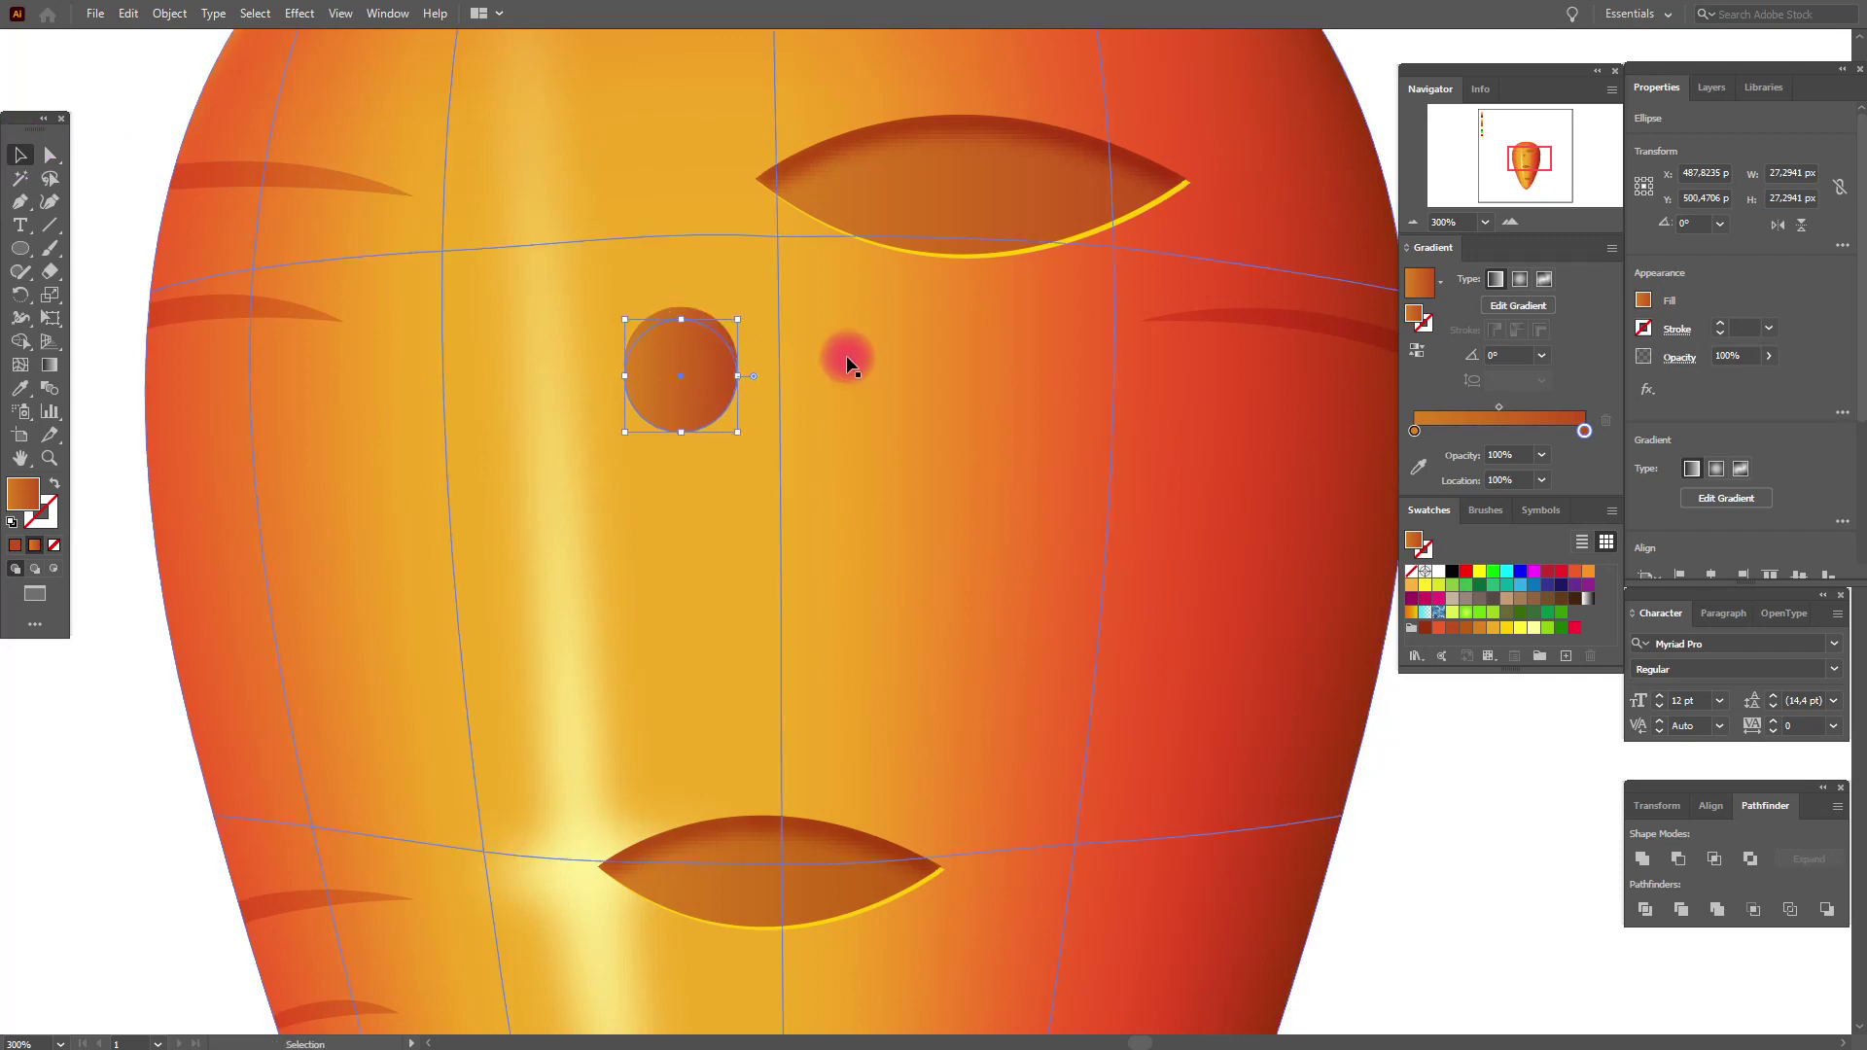
pyautogui.keyDown('shift'); pyautogui.click(688, 310); pyautogui.keyUp('shift')
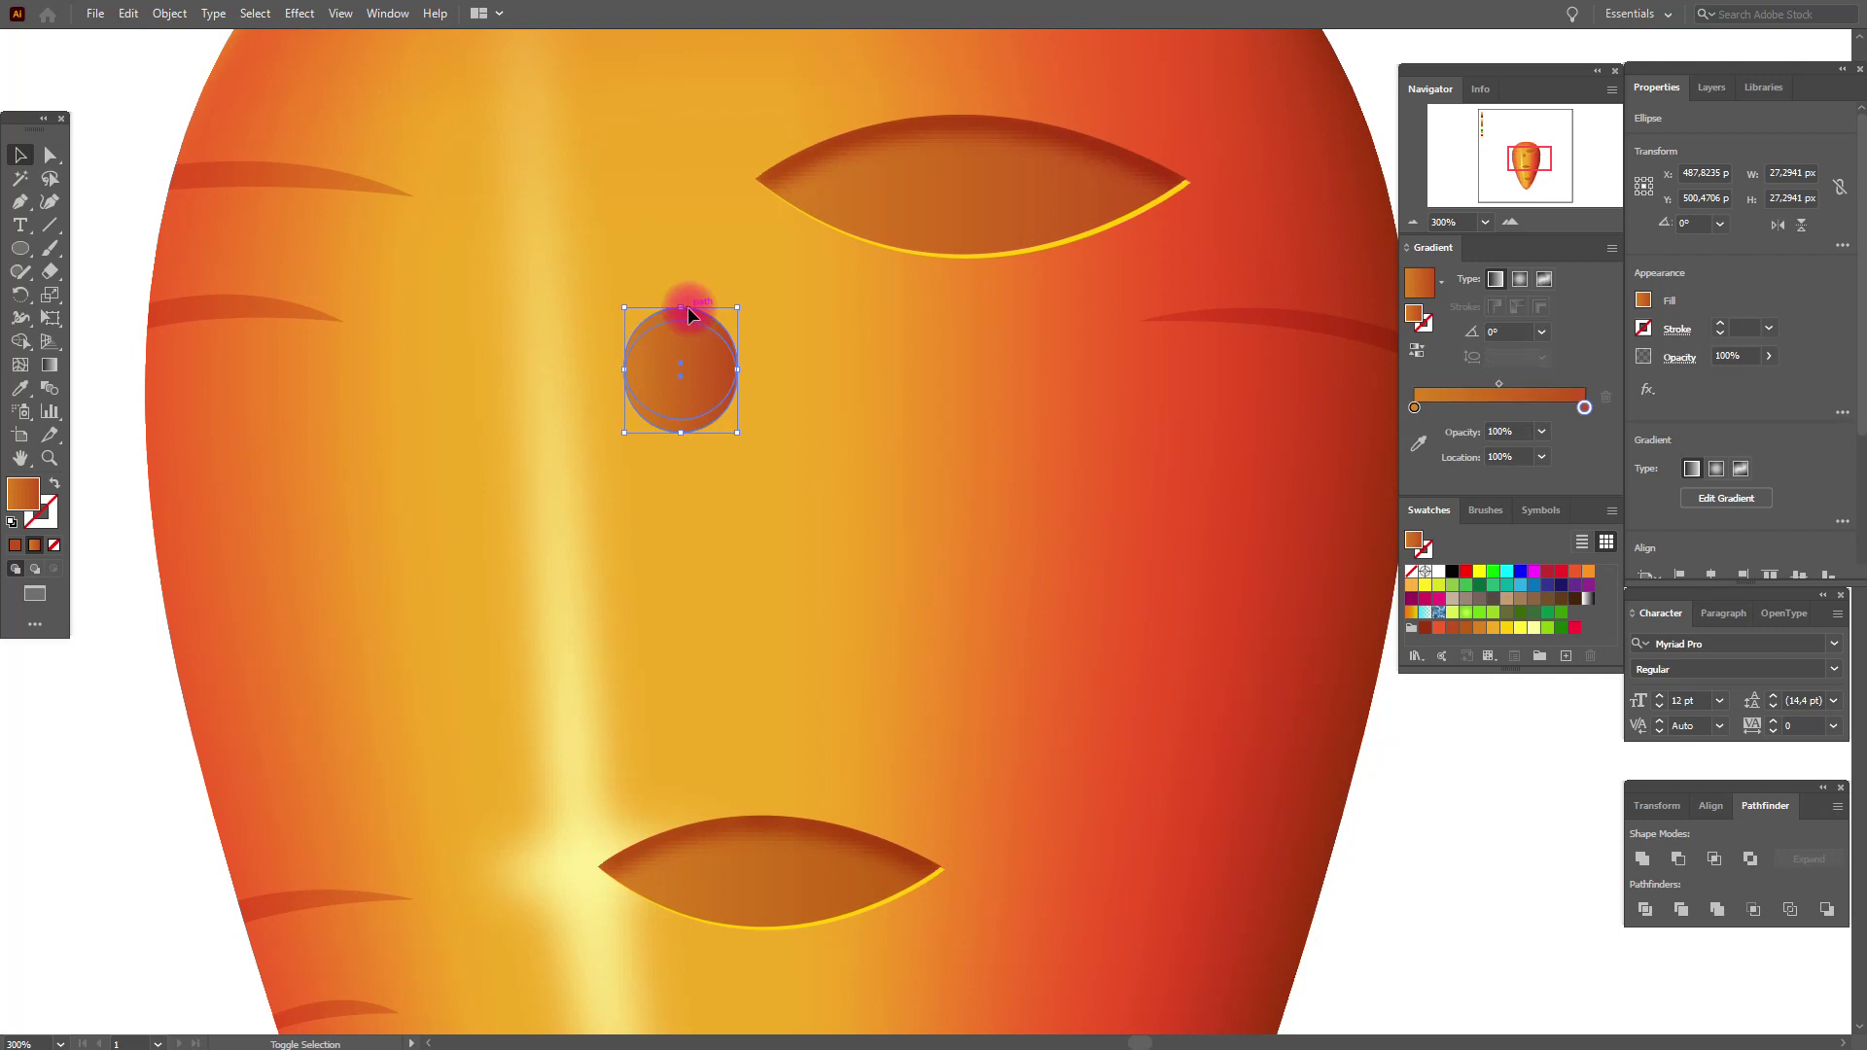
pyautogui.hotkey('ctrl', 'z')
pyautogui.press('Down')
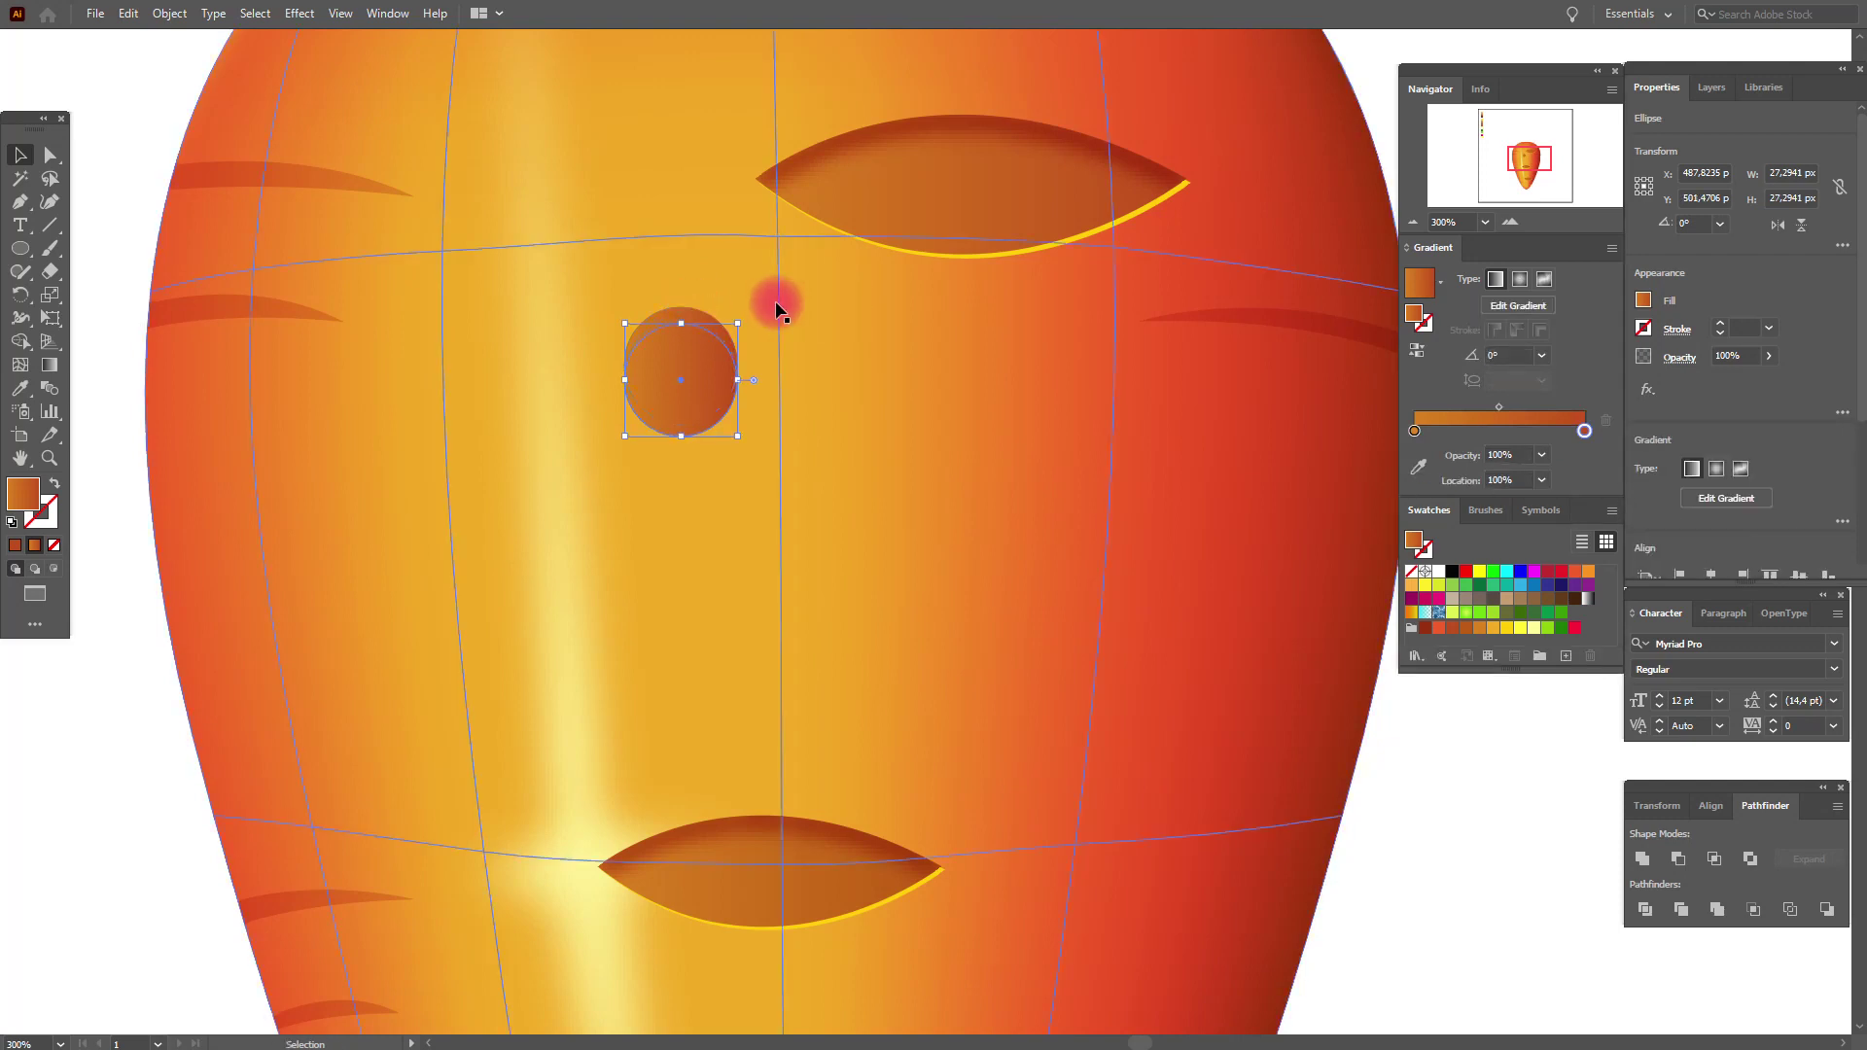
# Step: Exclude the overlap of the two offset circles, ungroup the result and delete the lower crescent
pyautogui.moveTo(678, 313); pyautogui.dragTo(678, 297)
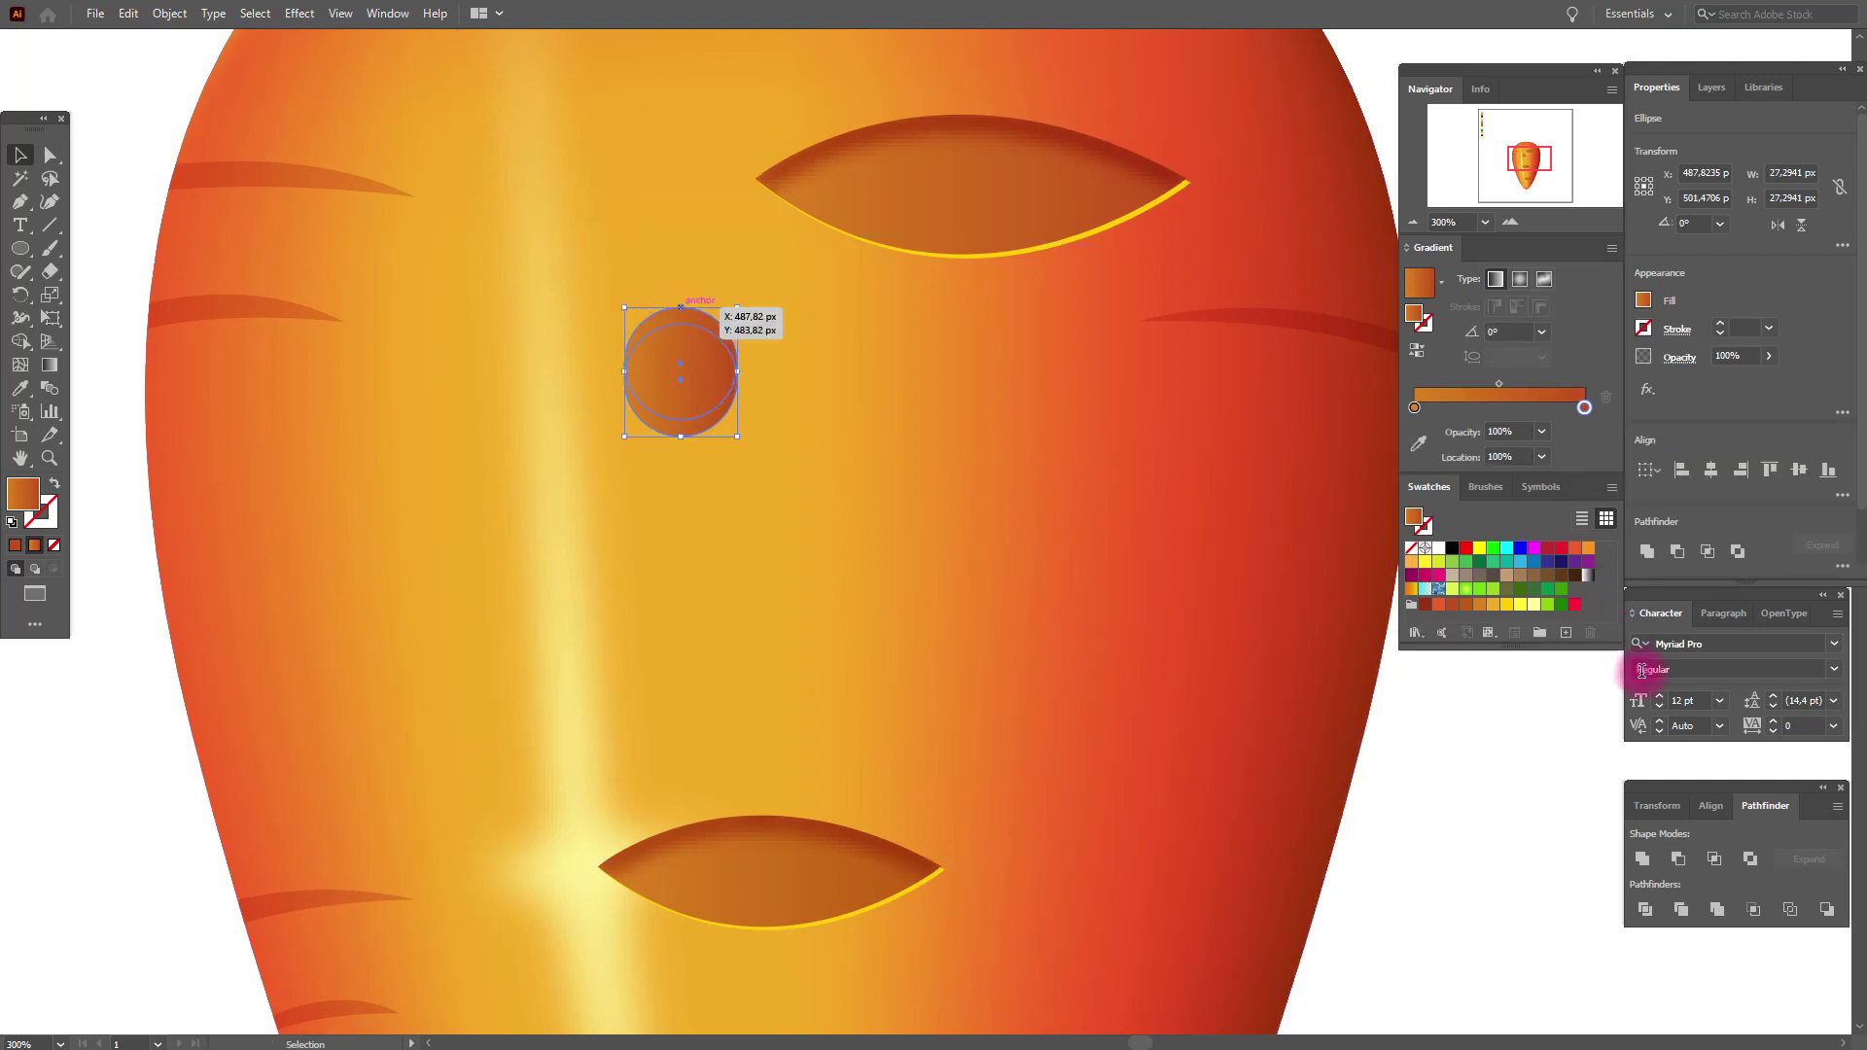
pyautogui.click(1750, 860)
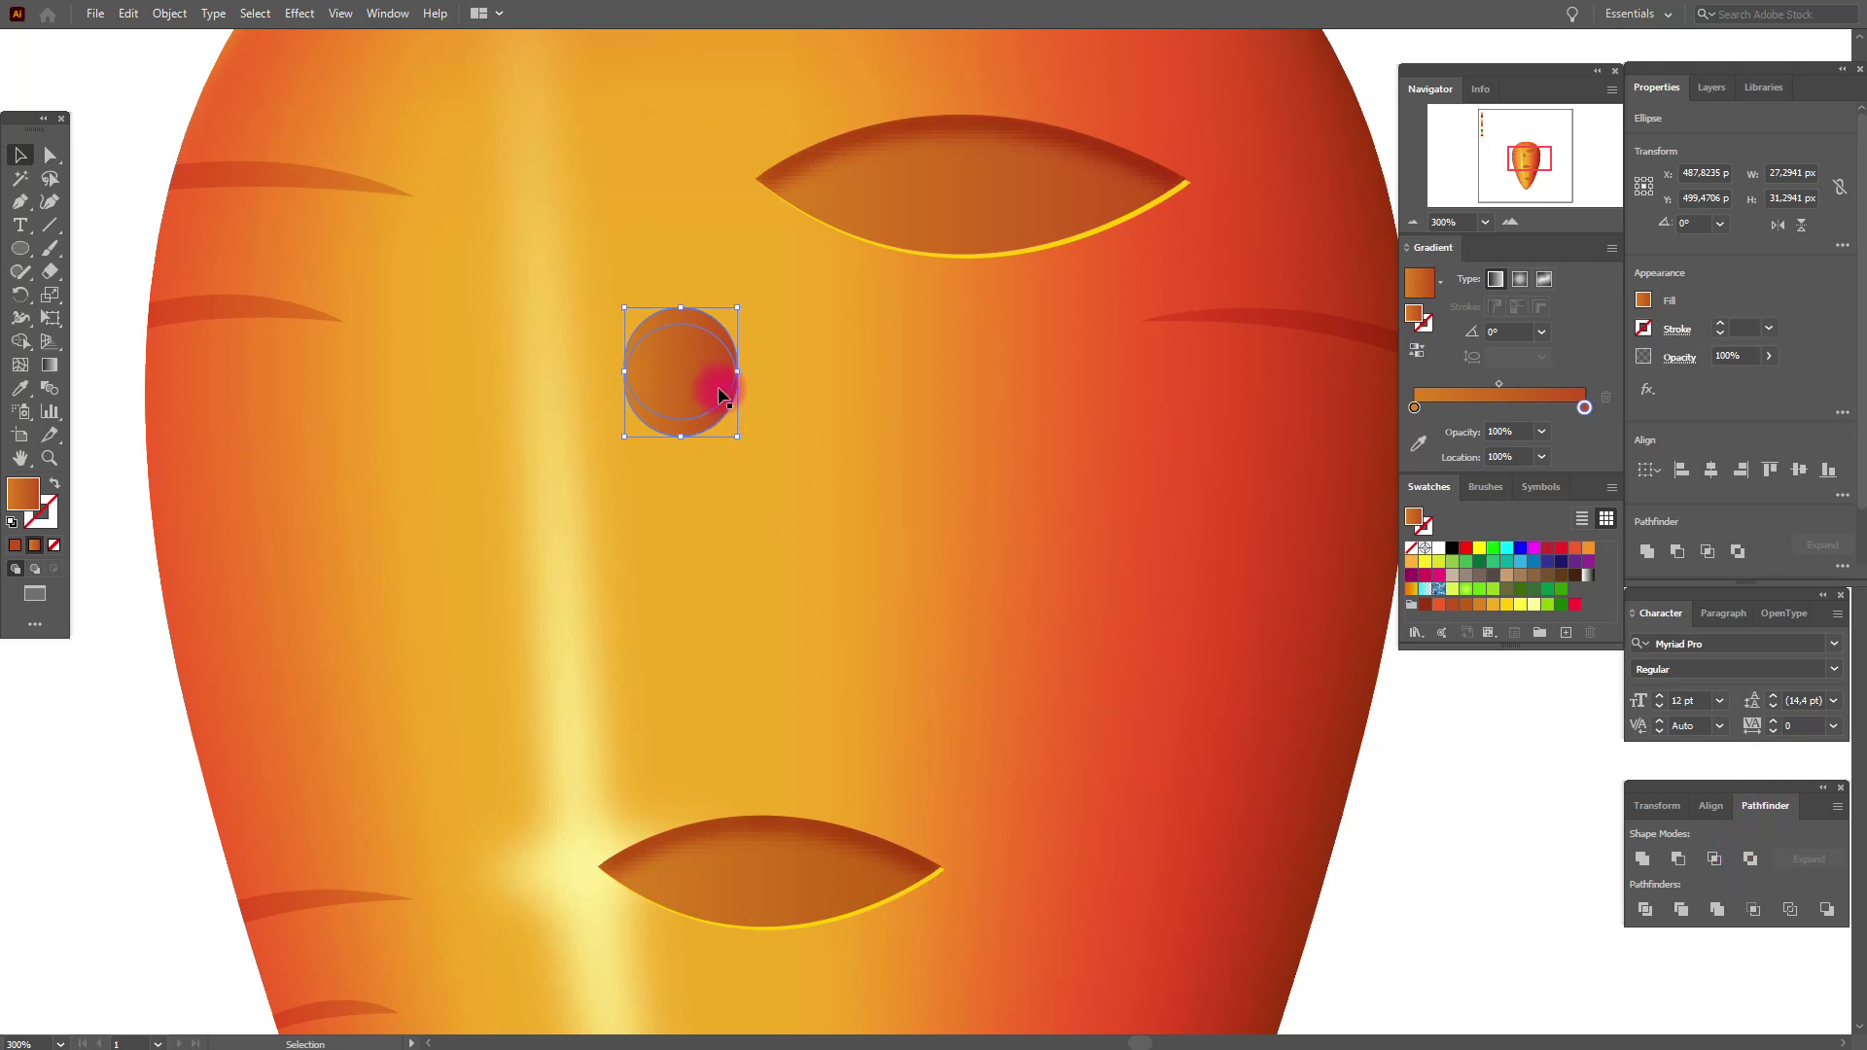
pyautogui.rightClick(718, 390)
pyautogui.click(771, 550)
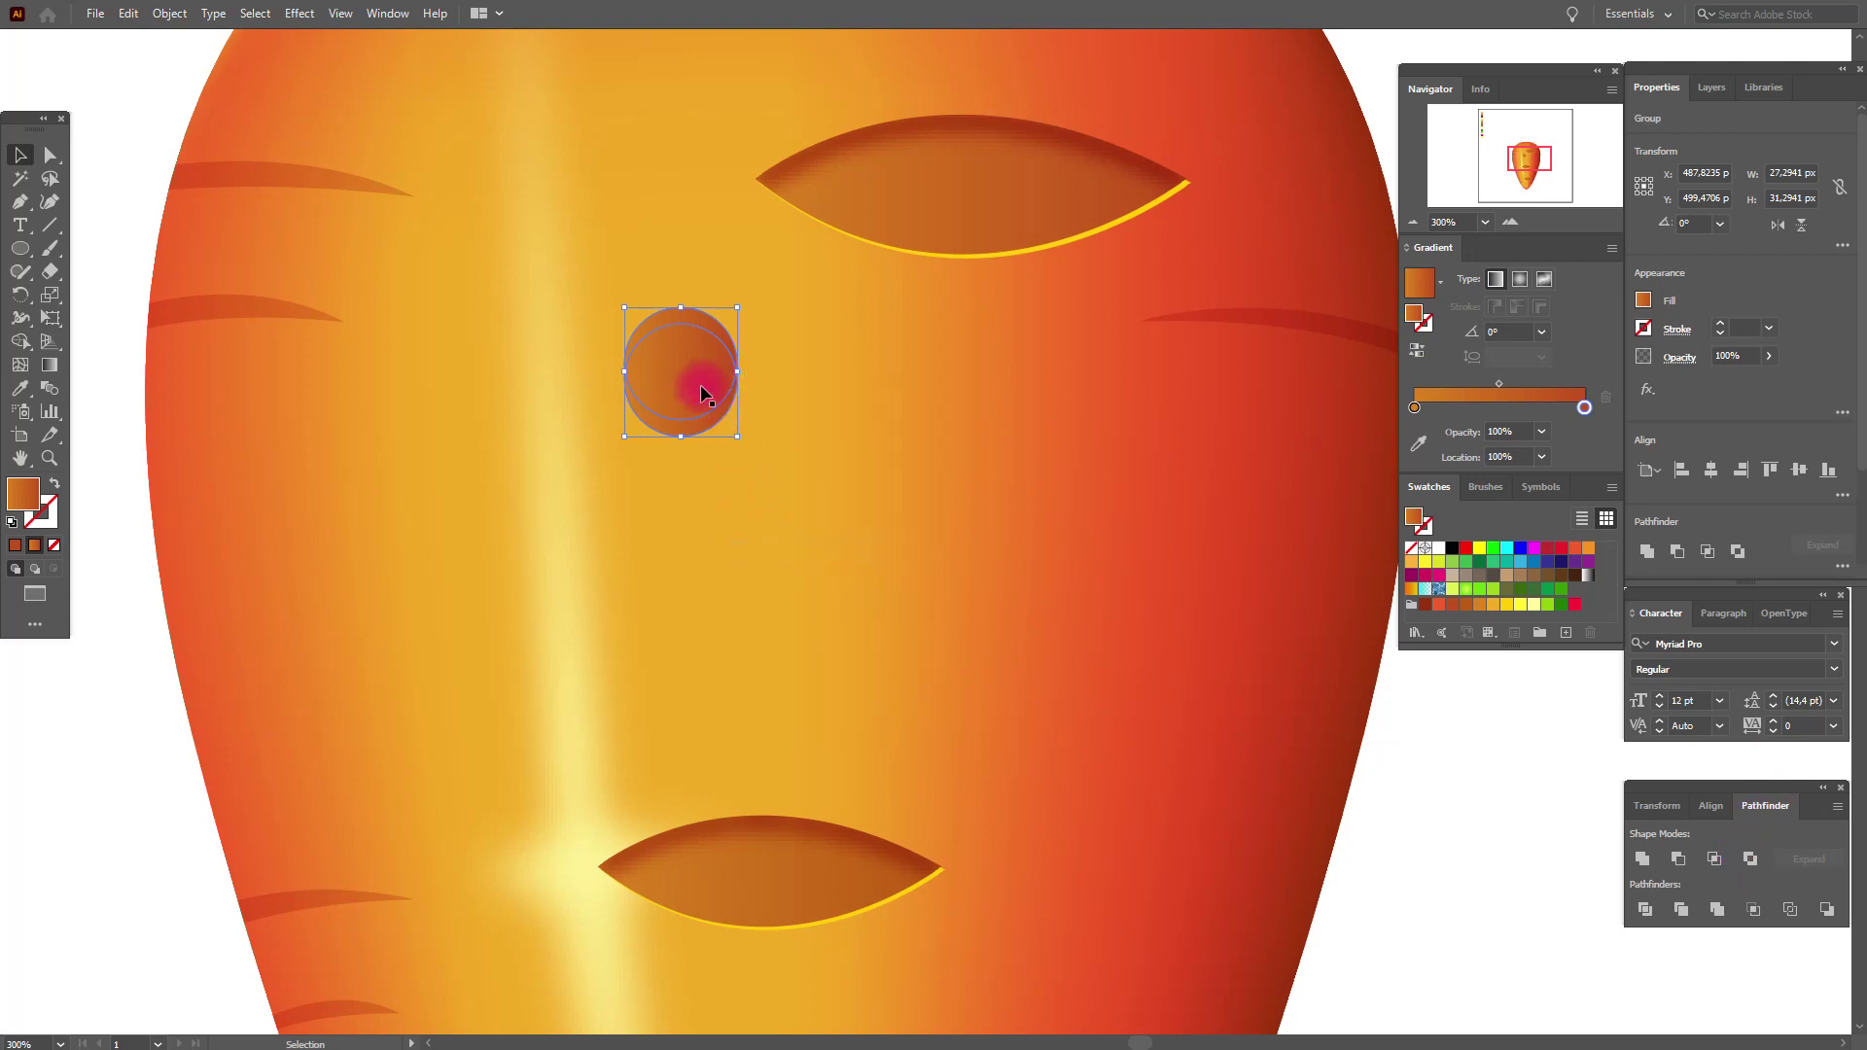
pyautogui.click(699, 329)
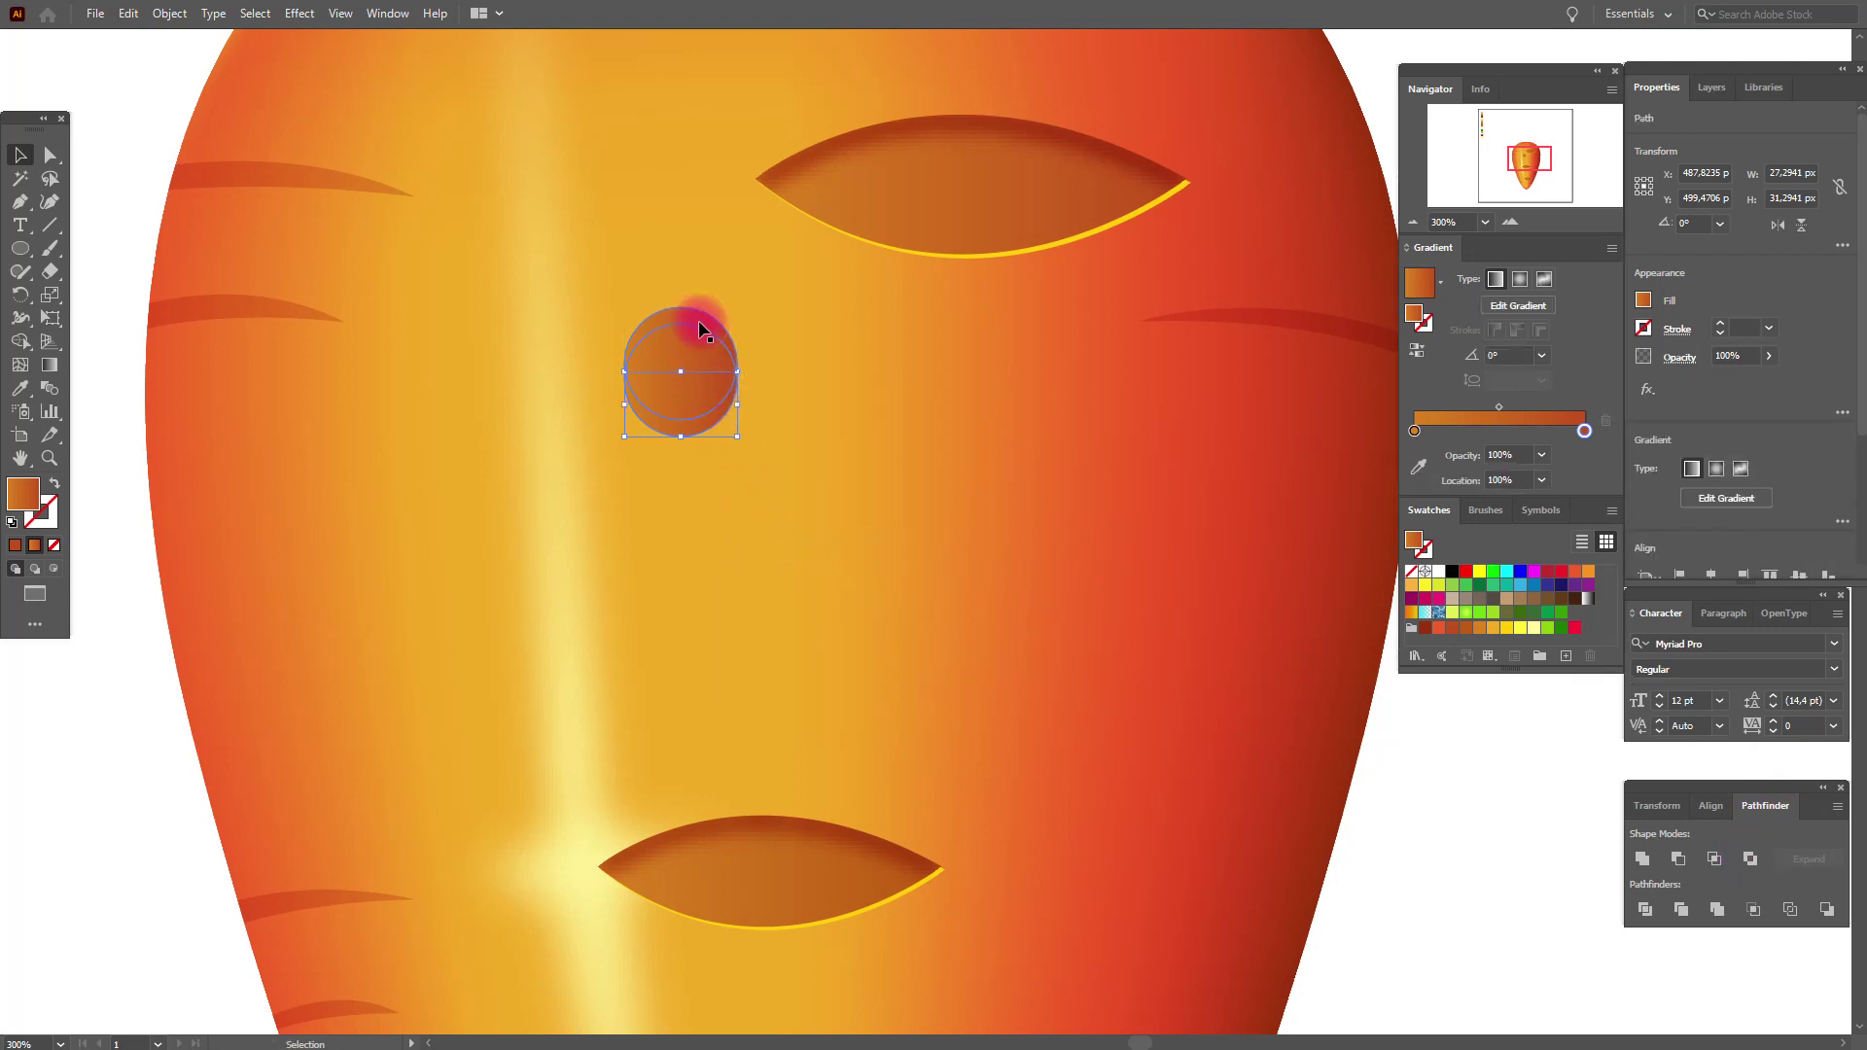
pyautogui.press('Delete')
# Step: Copy the appearance of the large hollow's shadow crescent onto the circle's upper crescent with the Eyedropper
pyautogui.click(699, 321)
pyautogui.click(19, 387)
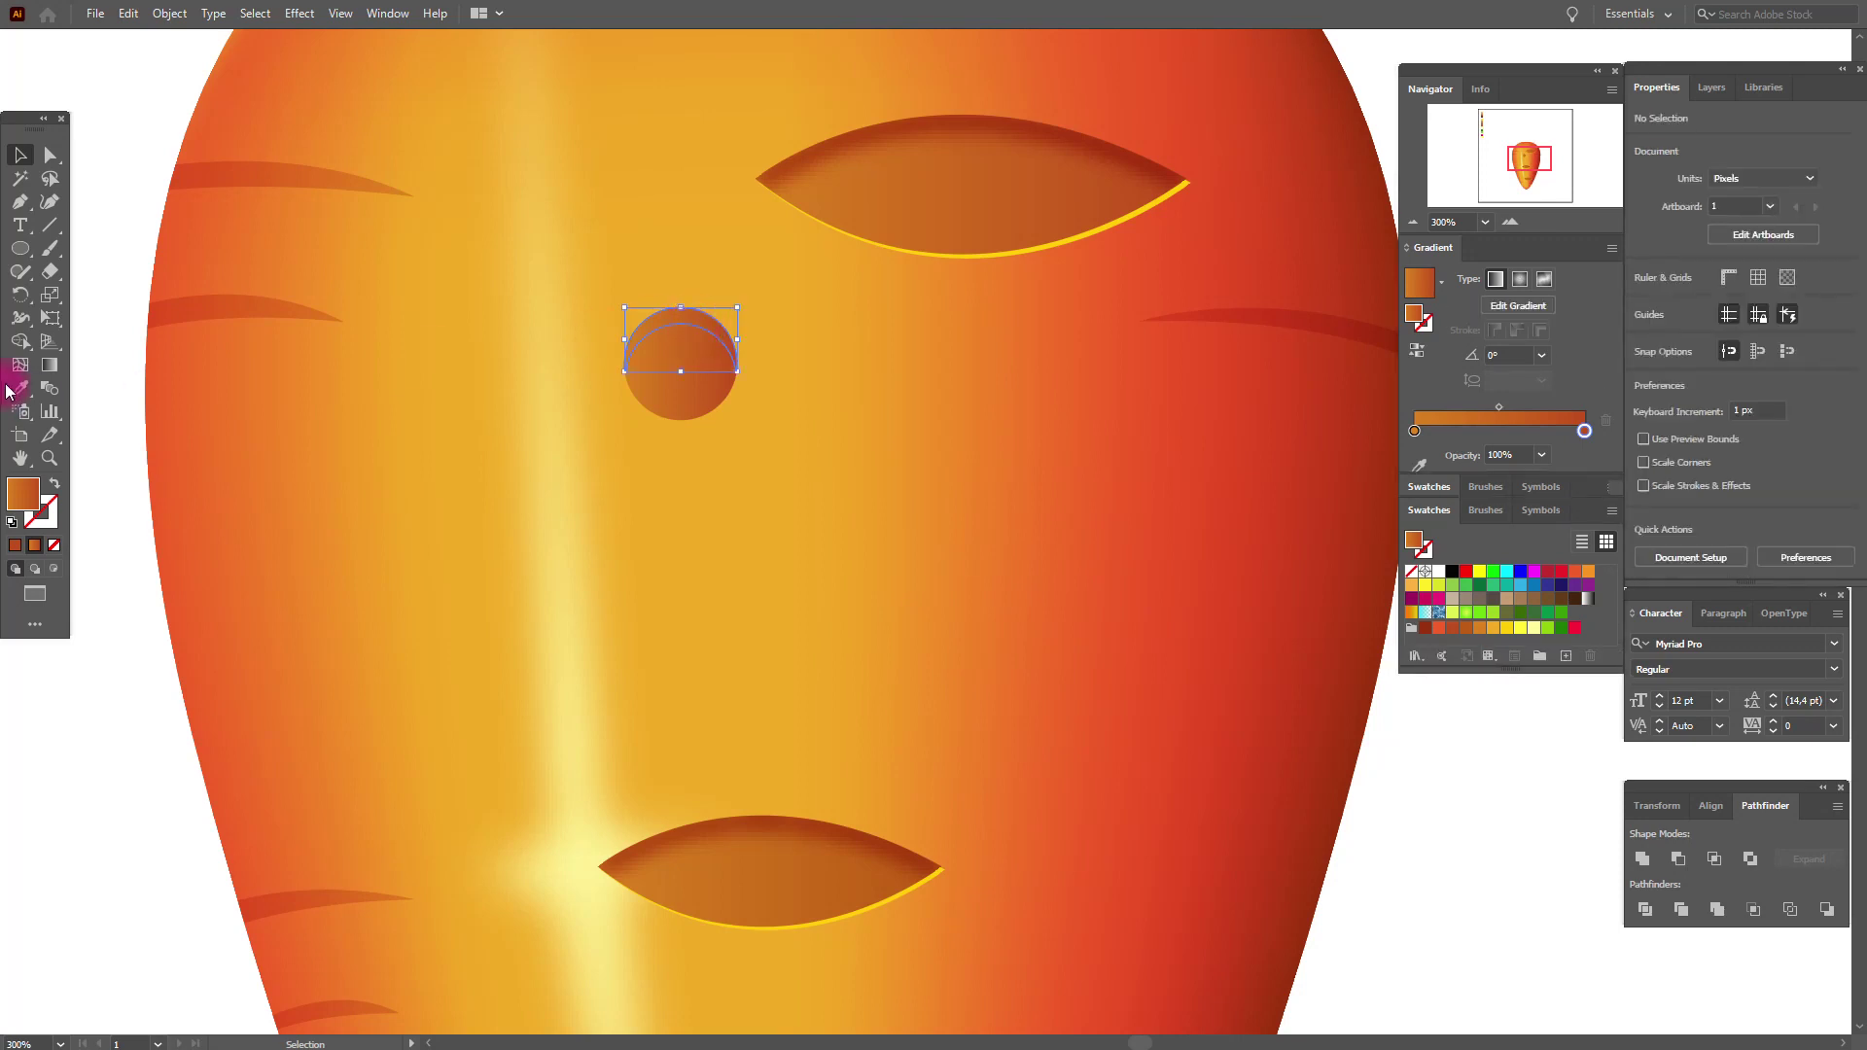
pyautogui.click(950, 166)
pyautogui.click(948, 123)
pyautogui.click(952, 124)
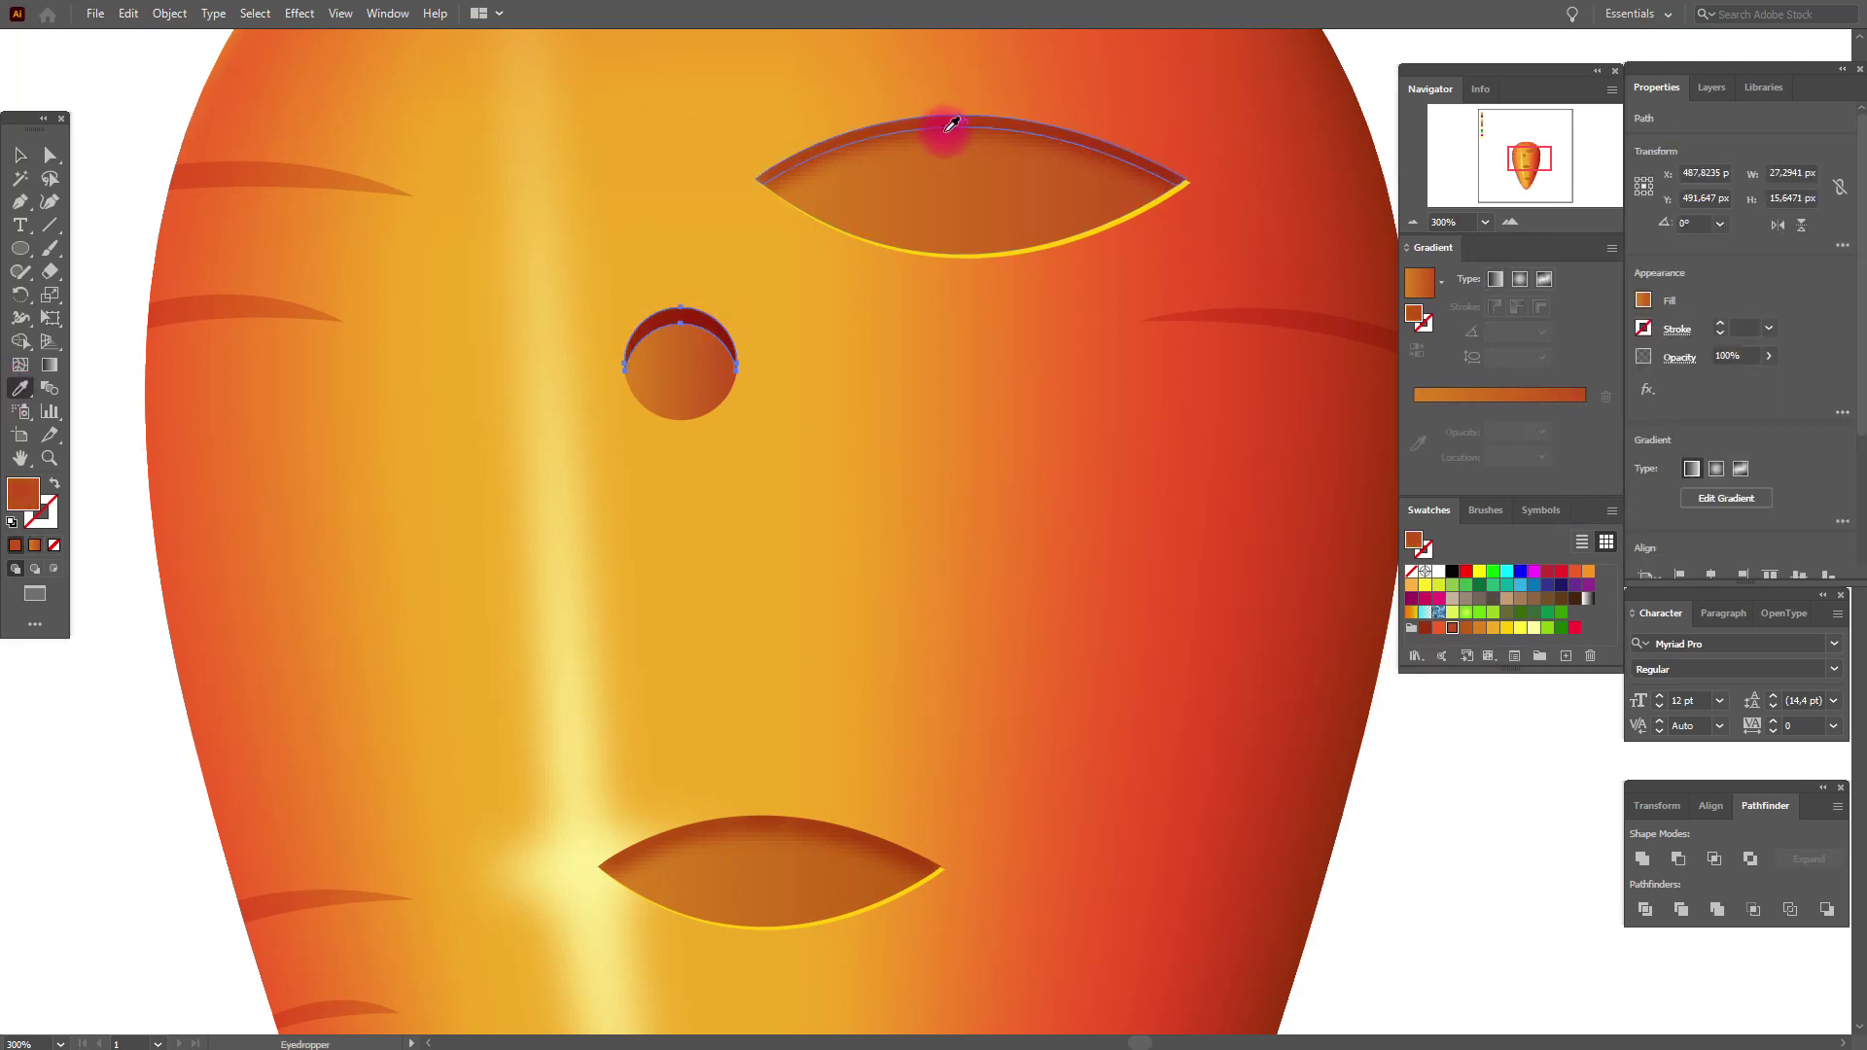
# Step: Send the gradient circle of the round hollow one level backward
pyautogui.click(19, 155)
pyautogui.click(633, 396)
pyautogui.click(693, 403)
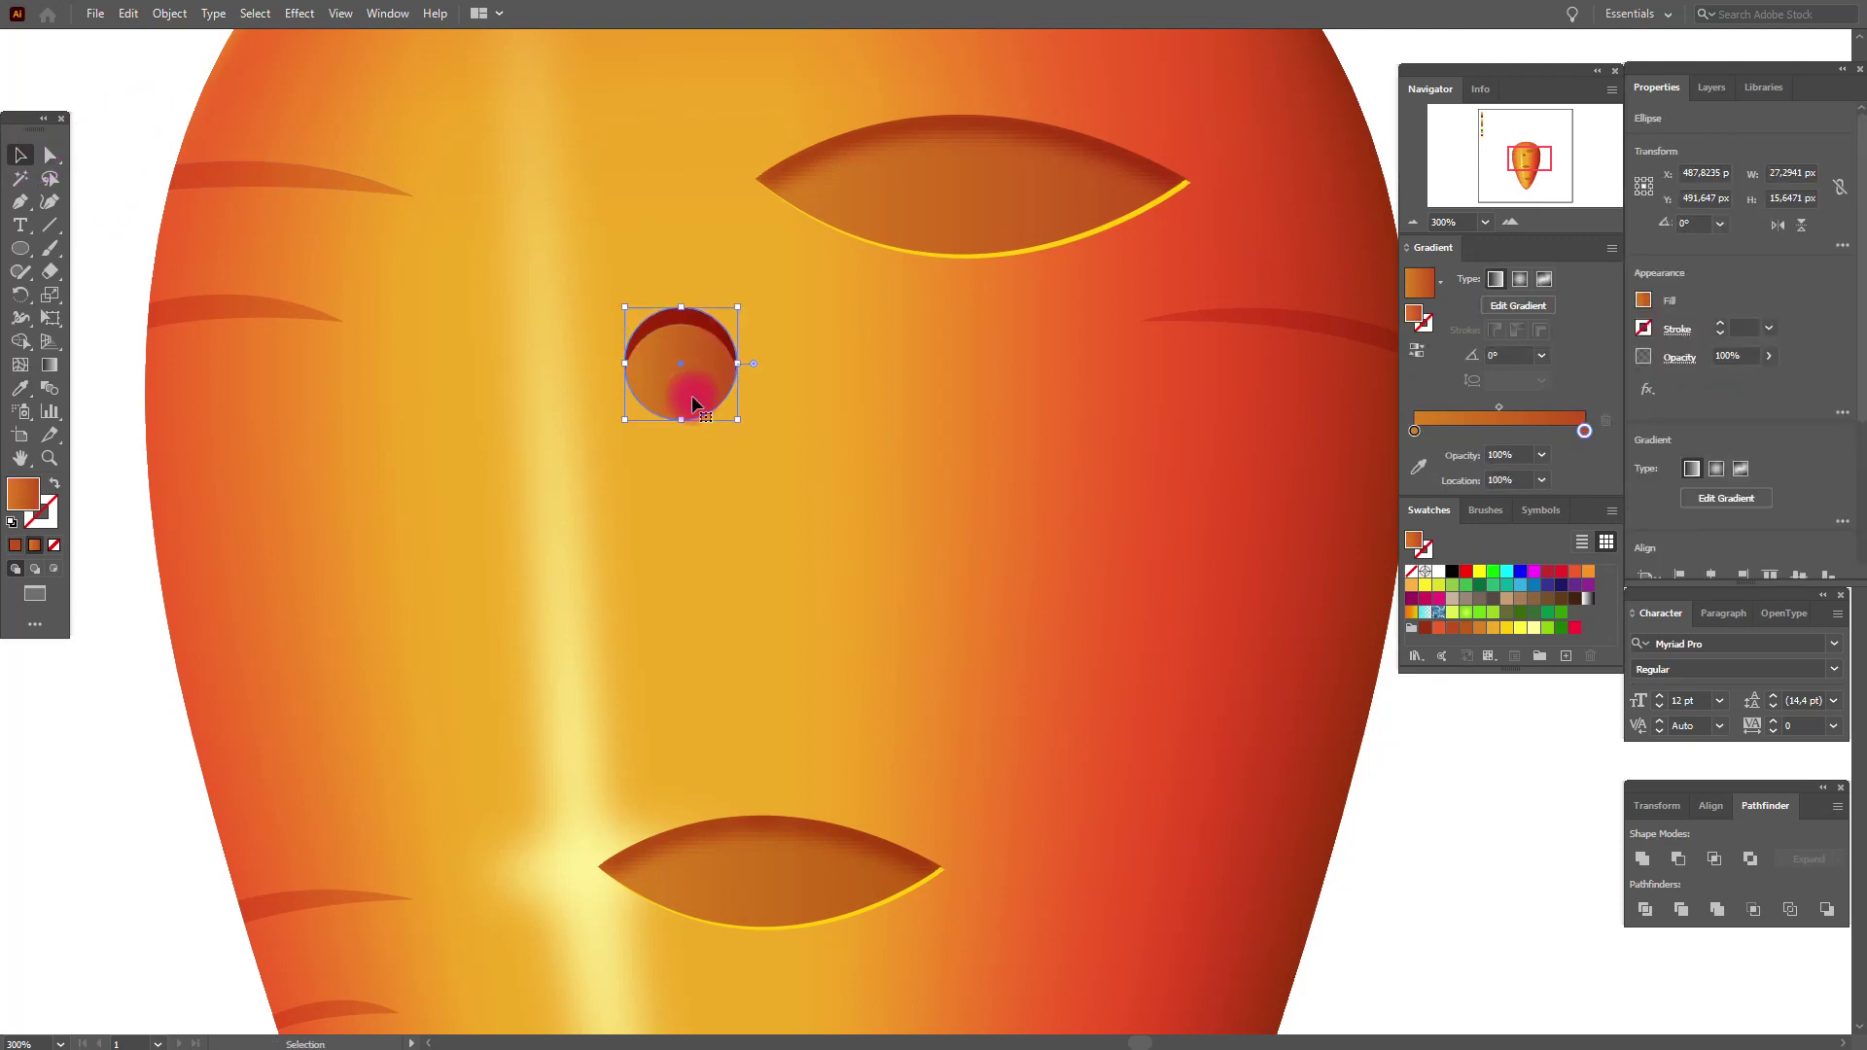
pyautogui.rightClick(693, 402)
pyautogui.moveTo(815, 726)
pyautogui.click(935, 766)
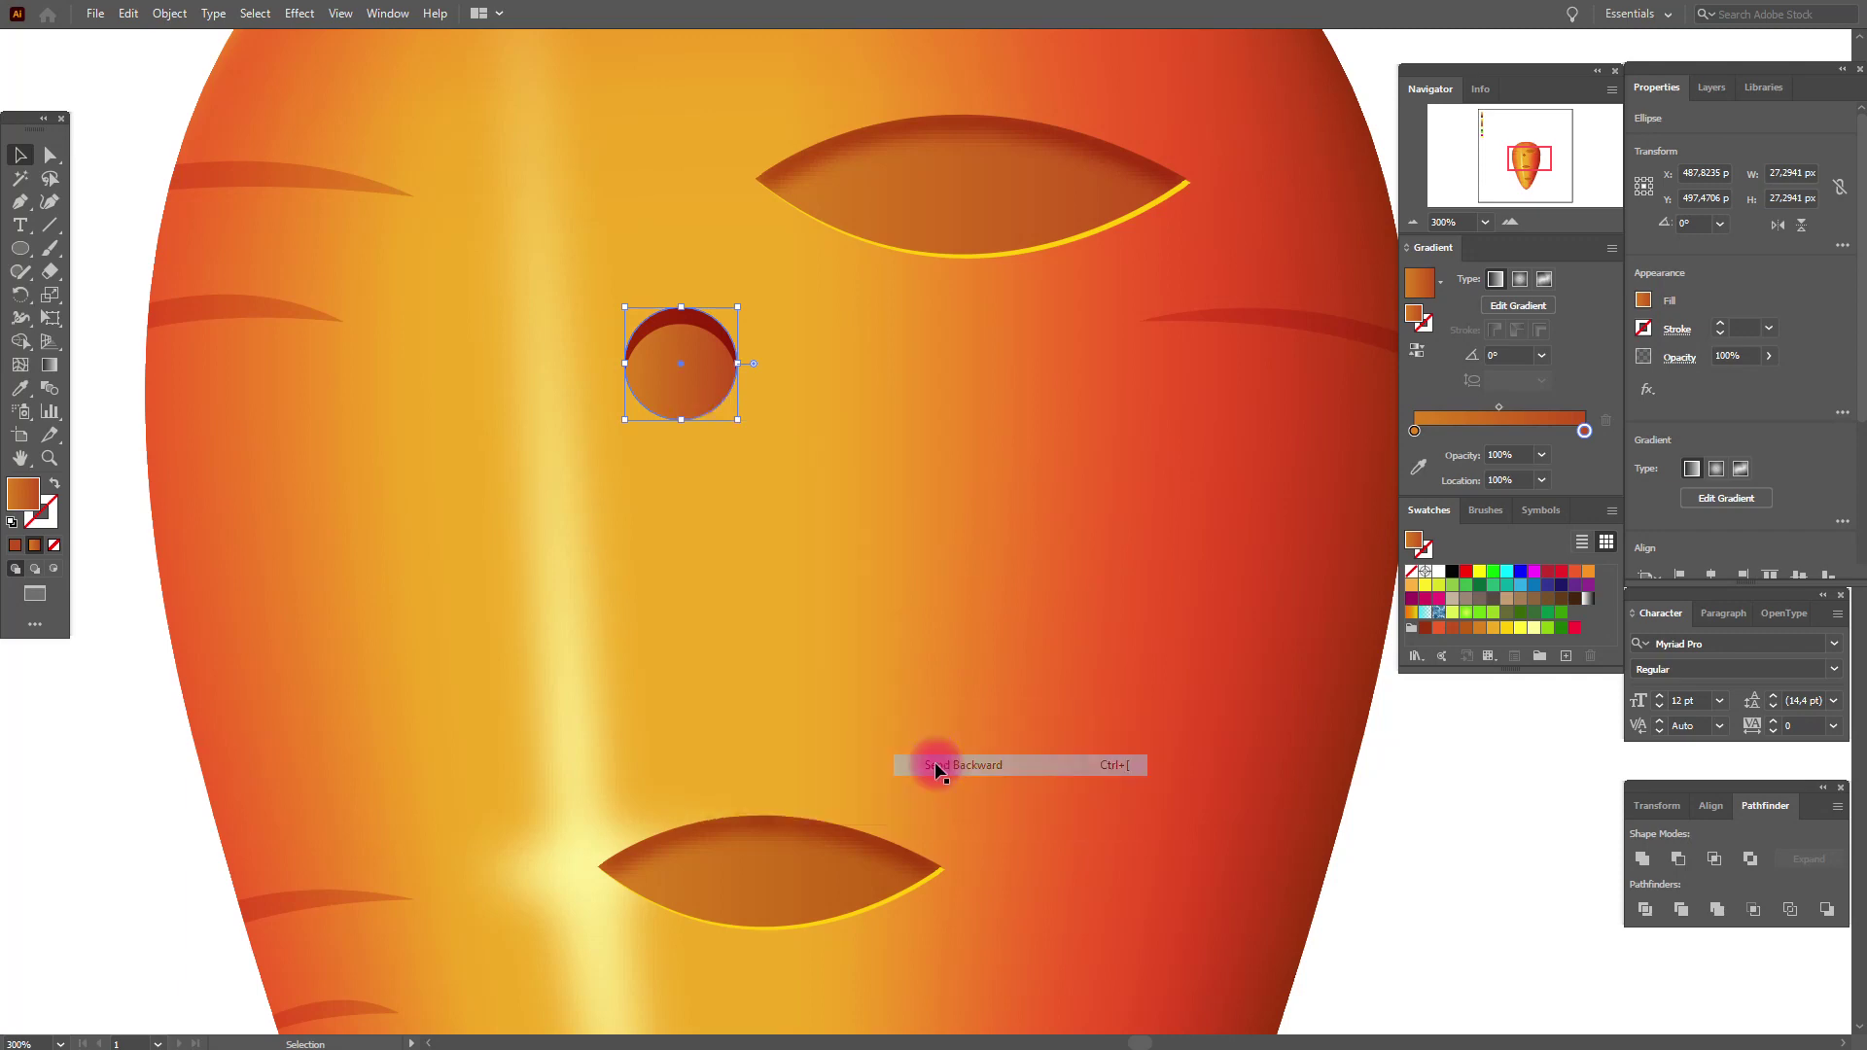
# Step: Shift the rear circle 1 px down and copy the large hollow's yellow rim colour onto it with the Eyedropper
pyautogui.press('Down')
pyautogui.press('Down')
pyautogui.press('i')
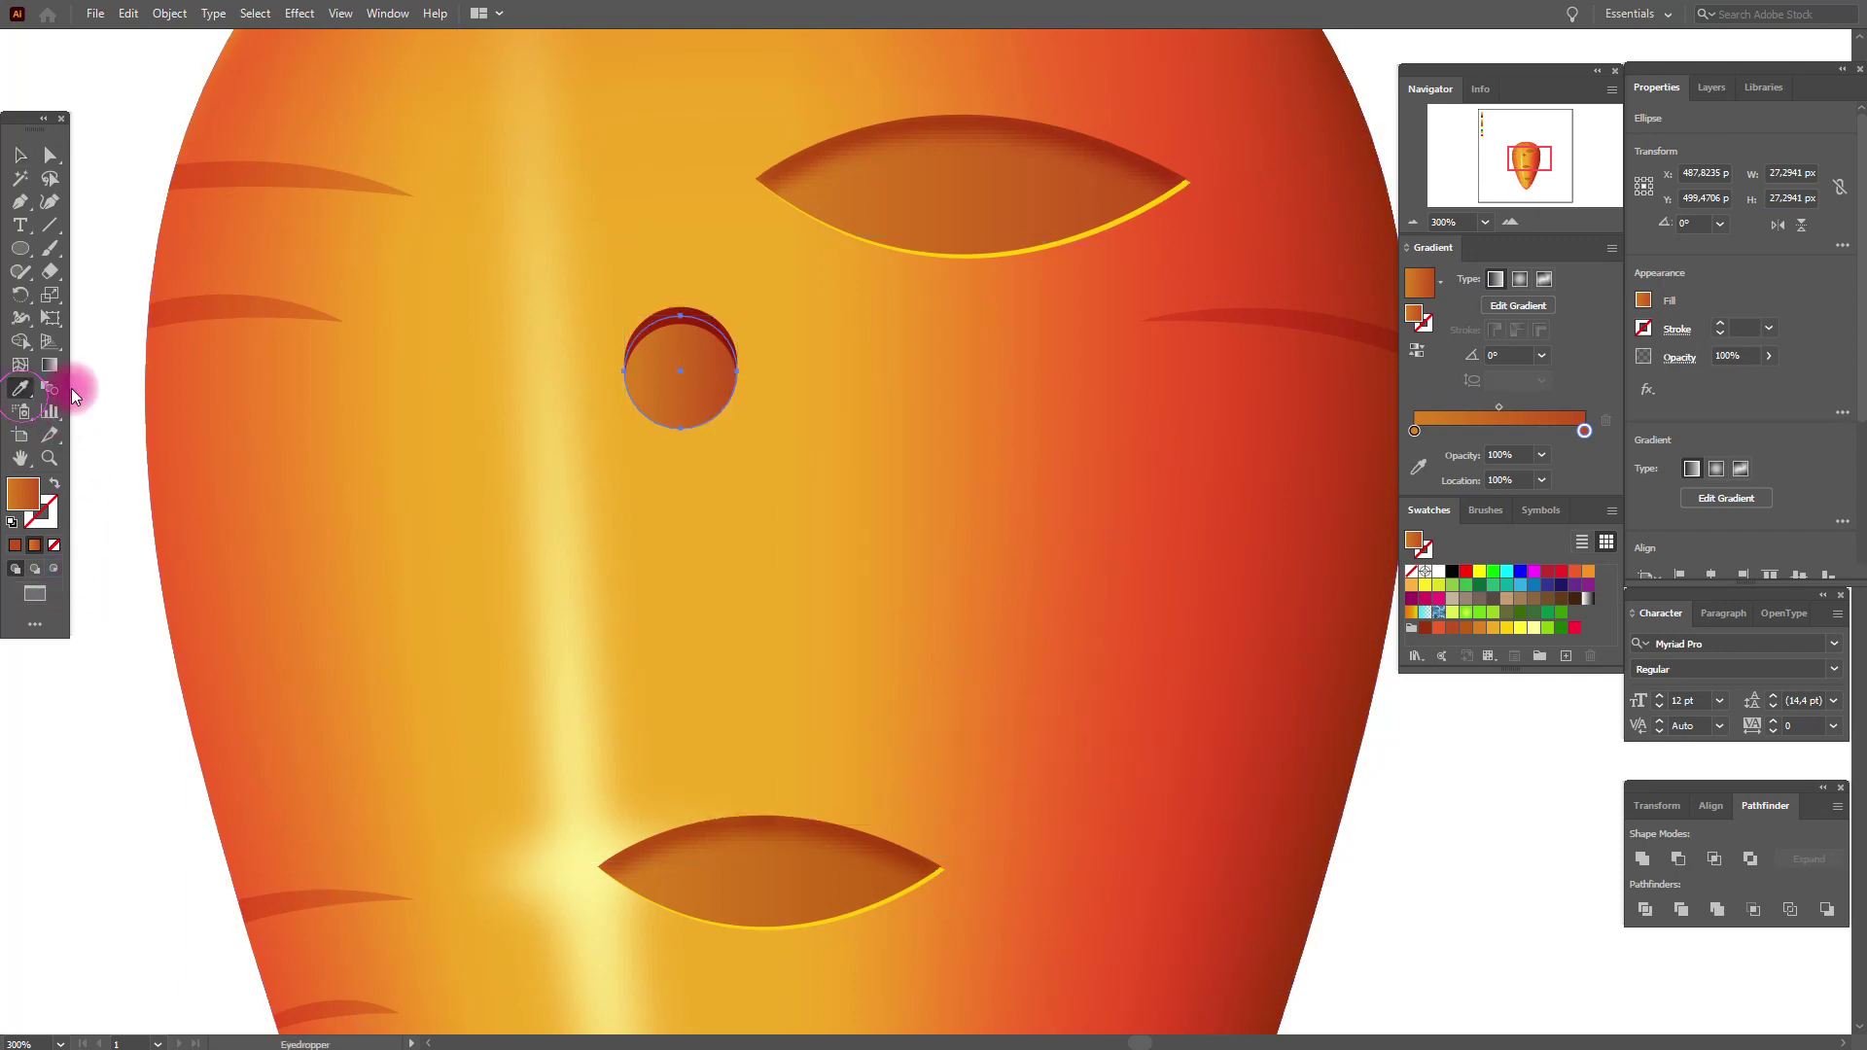
pyautogui.click(1177, 191)
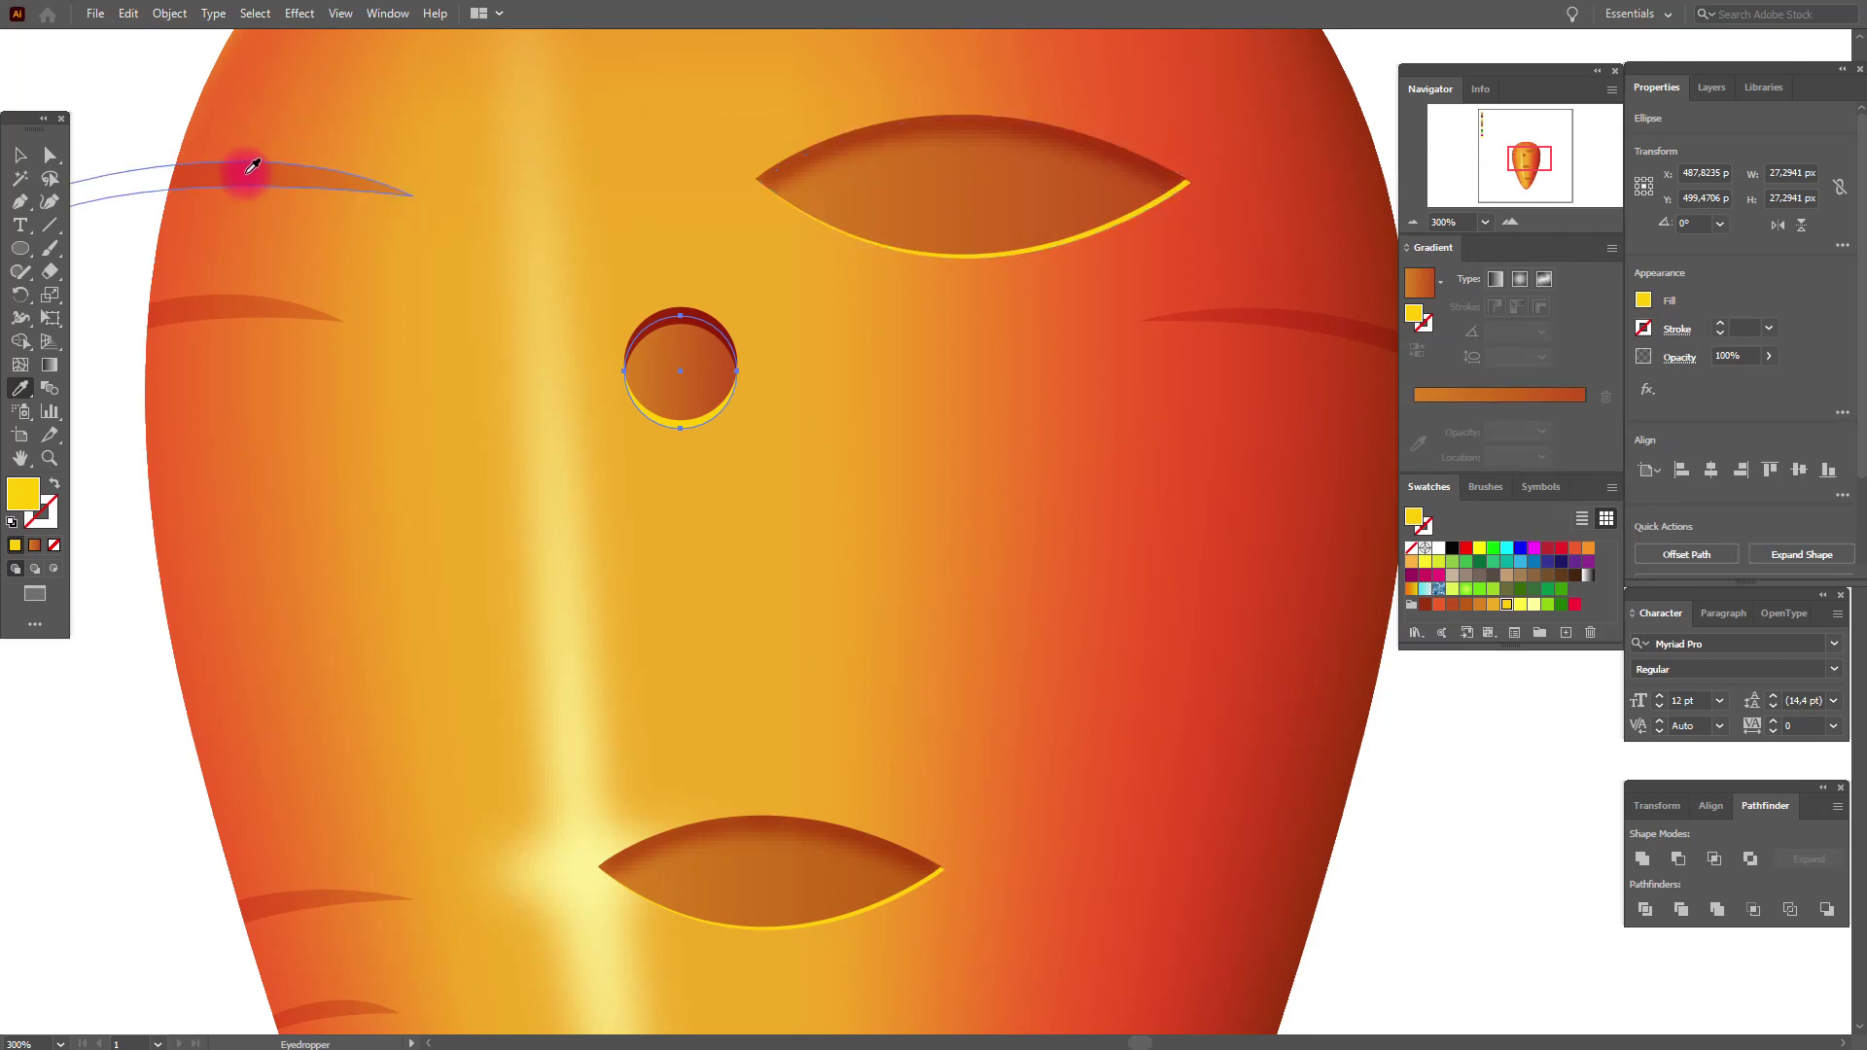
pyautogui.click(22, 153)
pyautogui.click(122, 115)
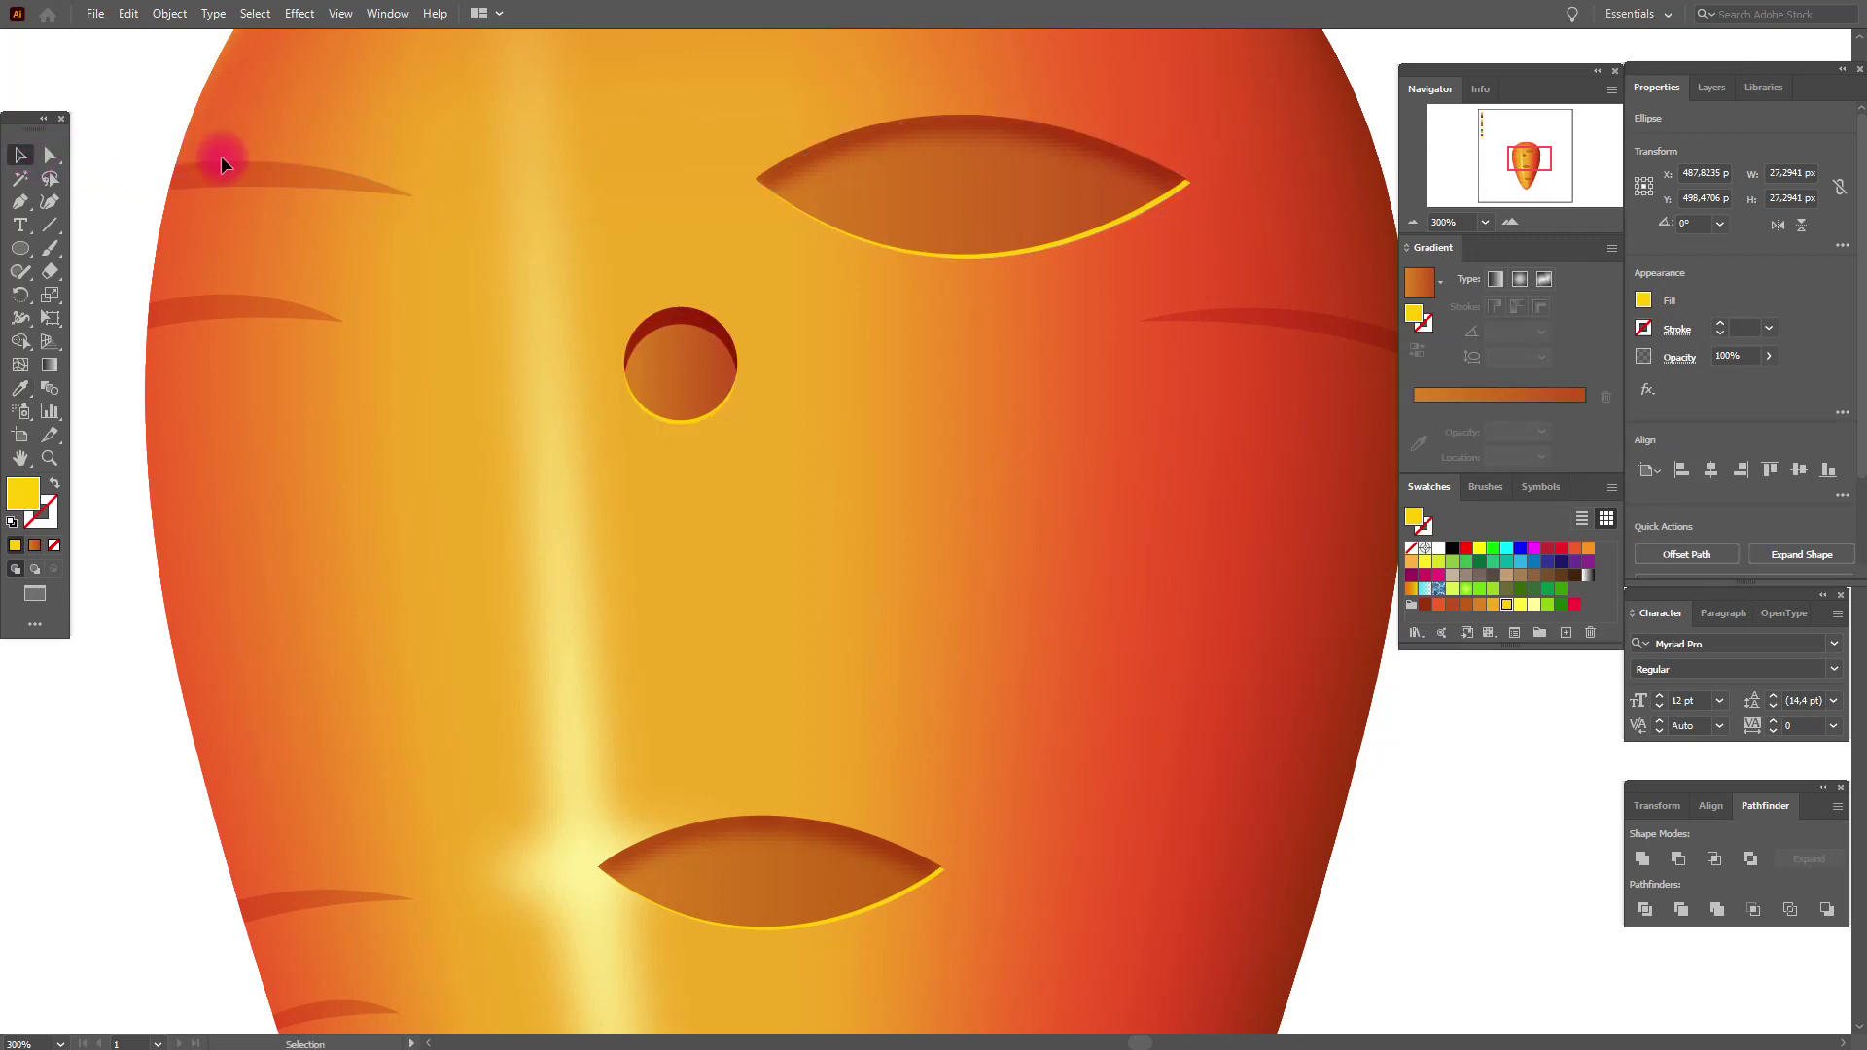
# Step: Apply a Gaussian Blur to the shadow crescent of the round hollow
pyautogui.click(711, 334)
pyautogui.click(300, 14)
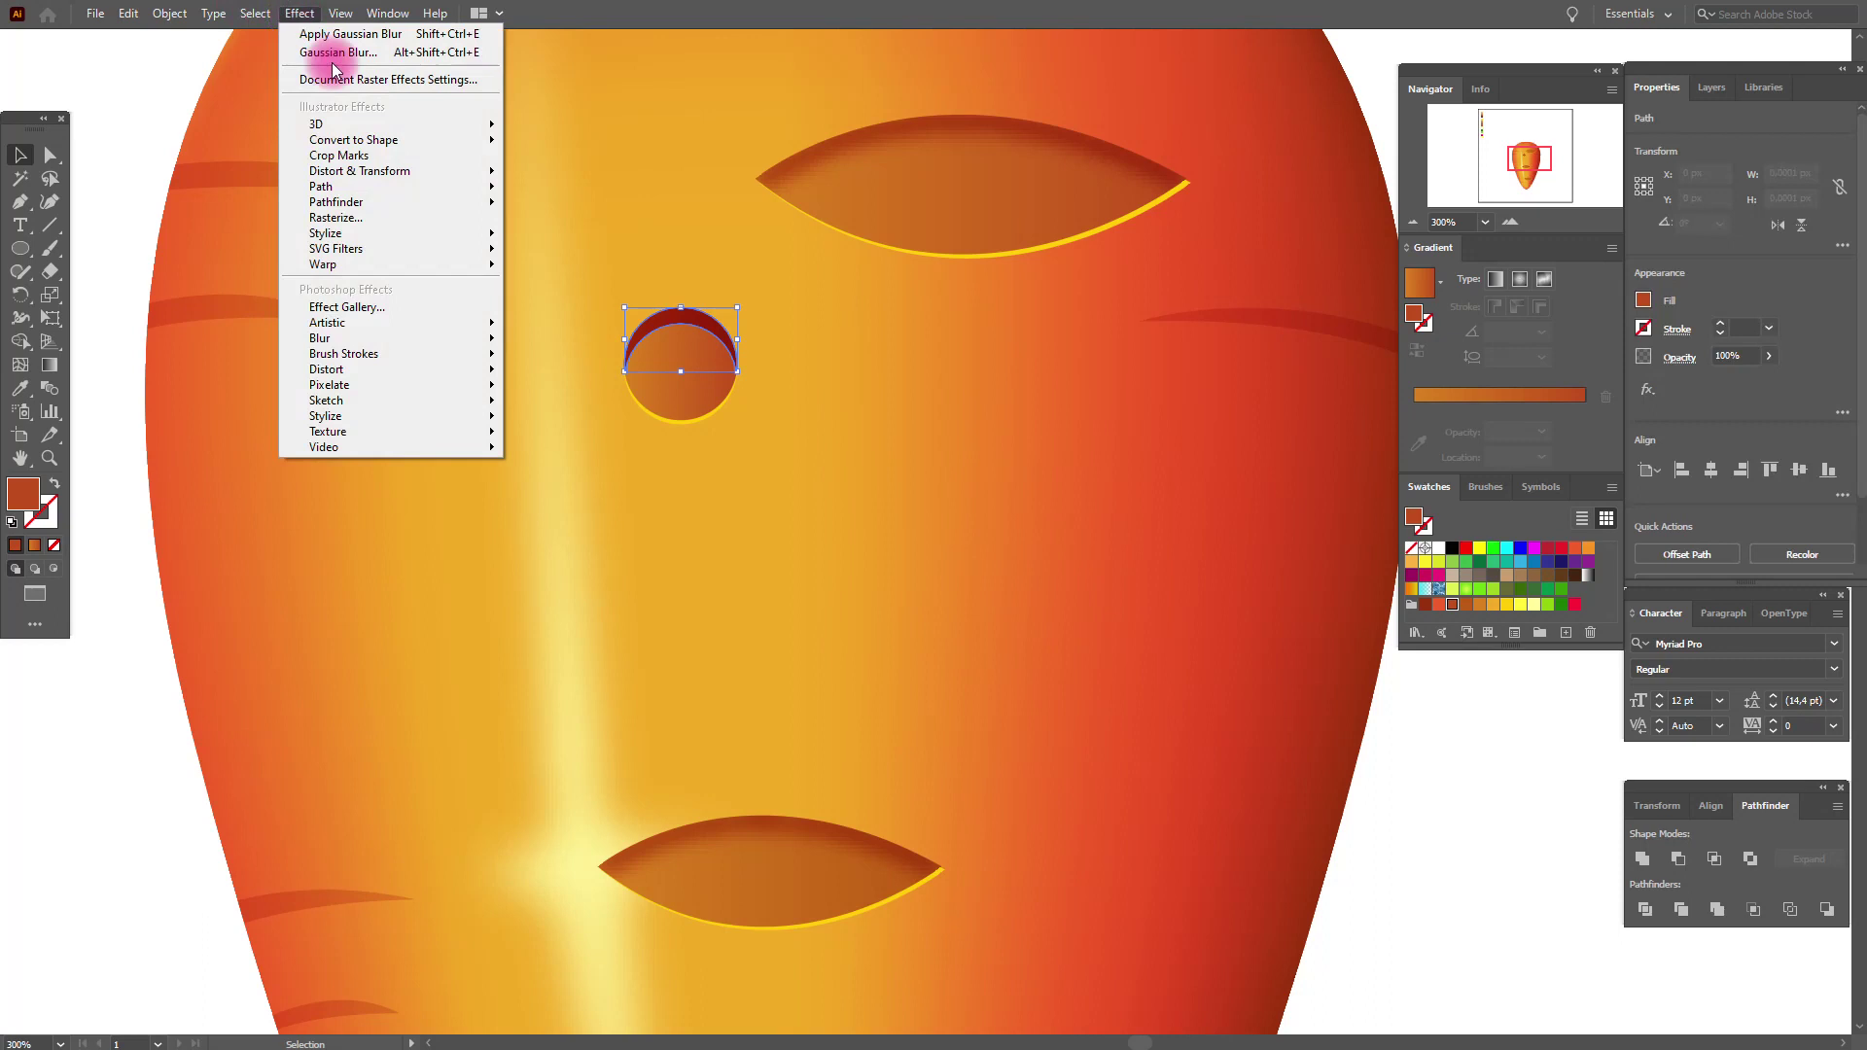
pyautogui.moveTo(457, 346)
pyautogui.click(544, 341)
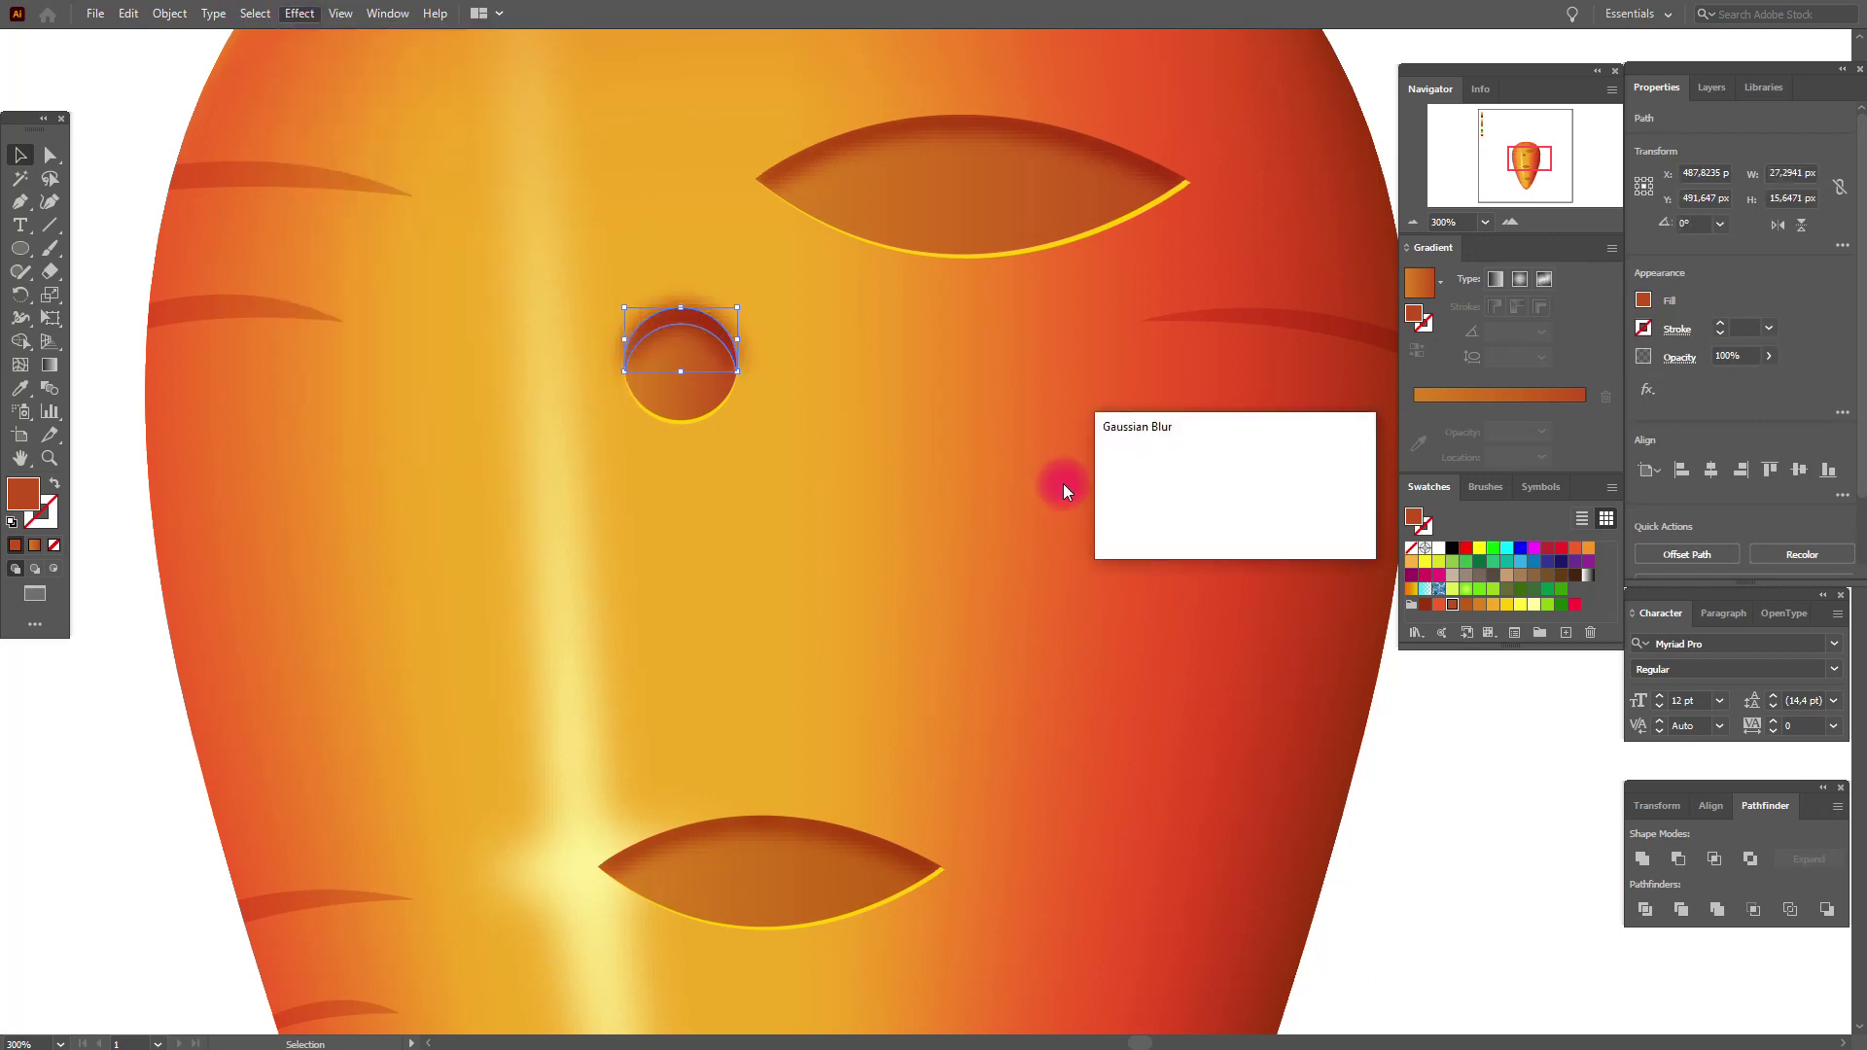
pyautogui.click(1221, 517)
pyautogui.click(1398, 709)
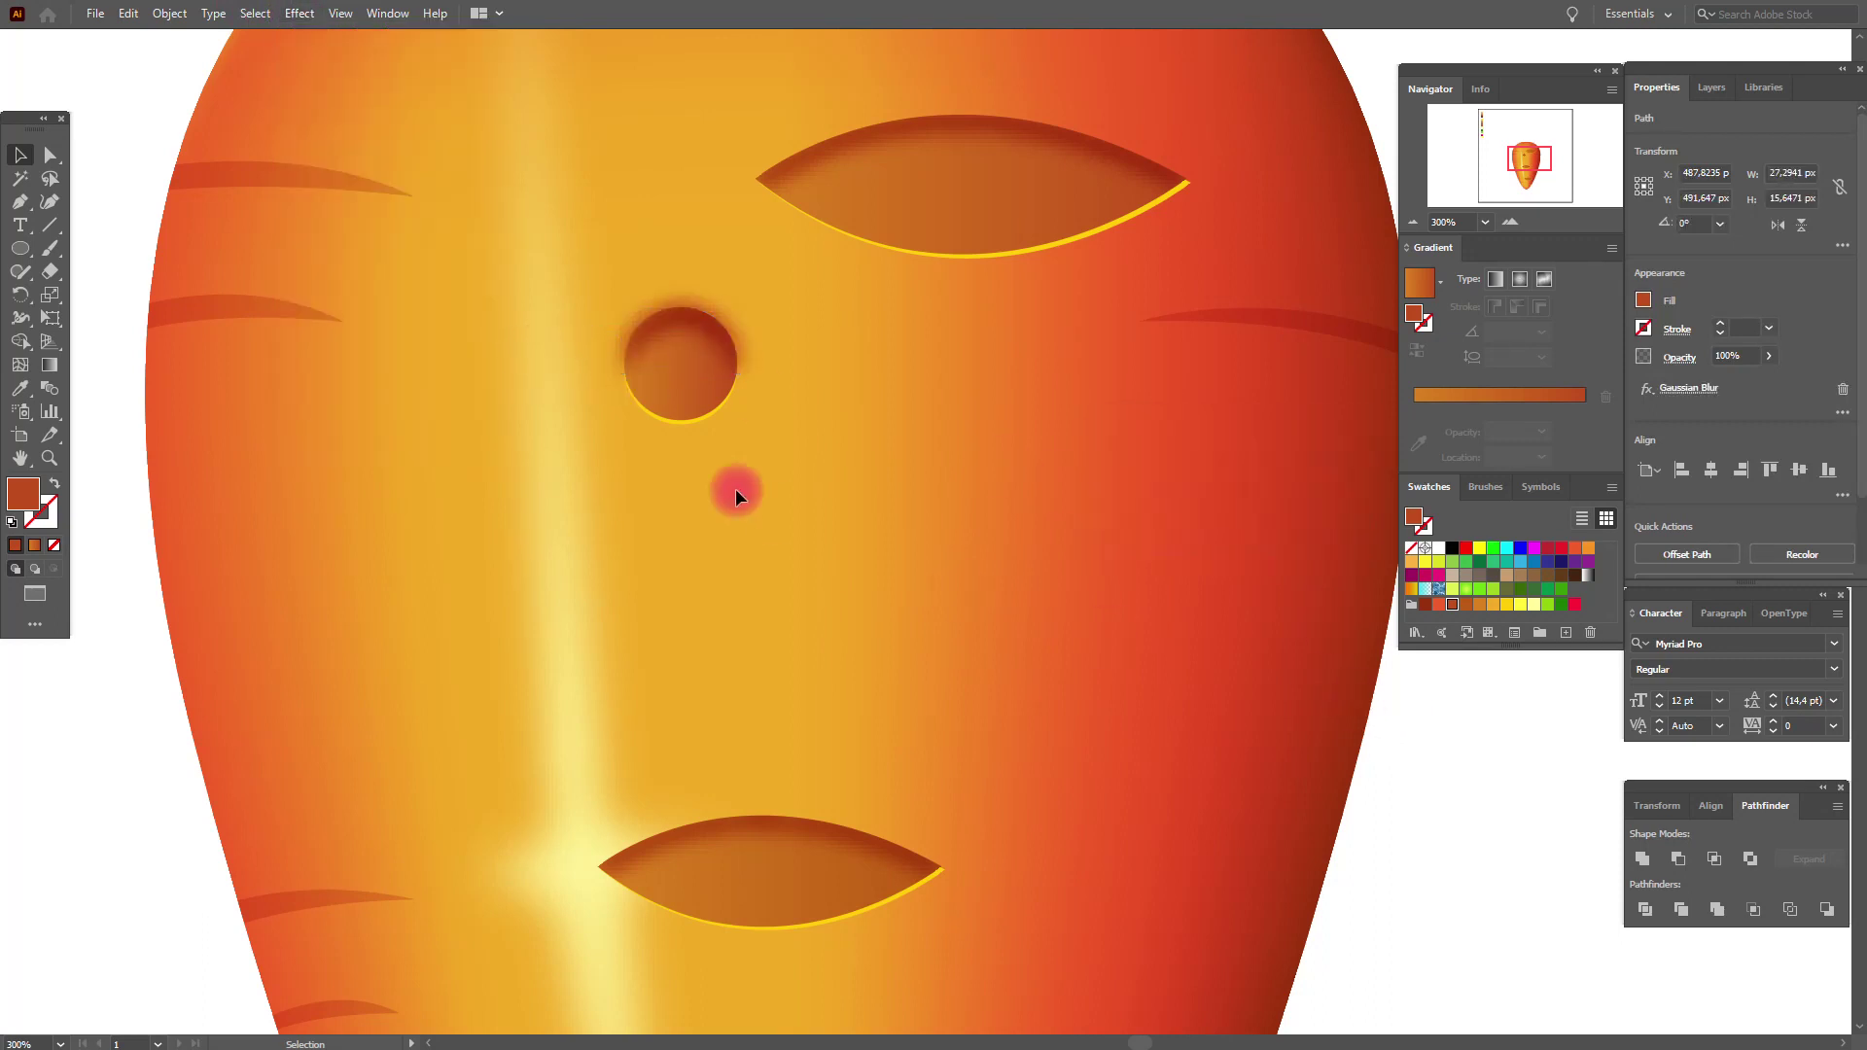
# Step: Bring the gradient circle to the front and use it as a clipping mask for the blurred shadow crescent
pyautogui.click(691, 407)
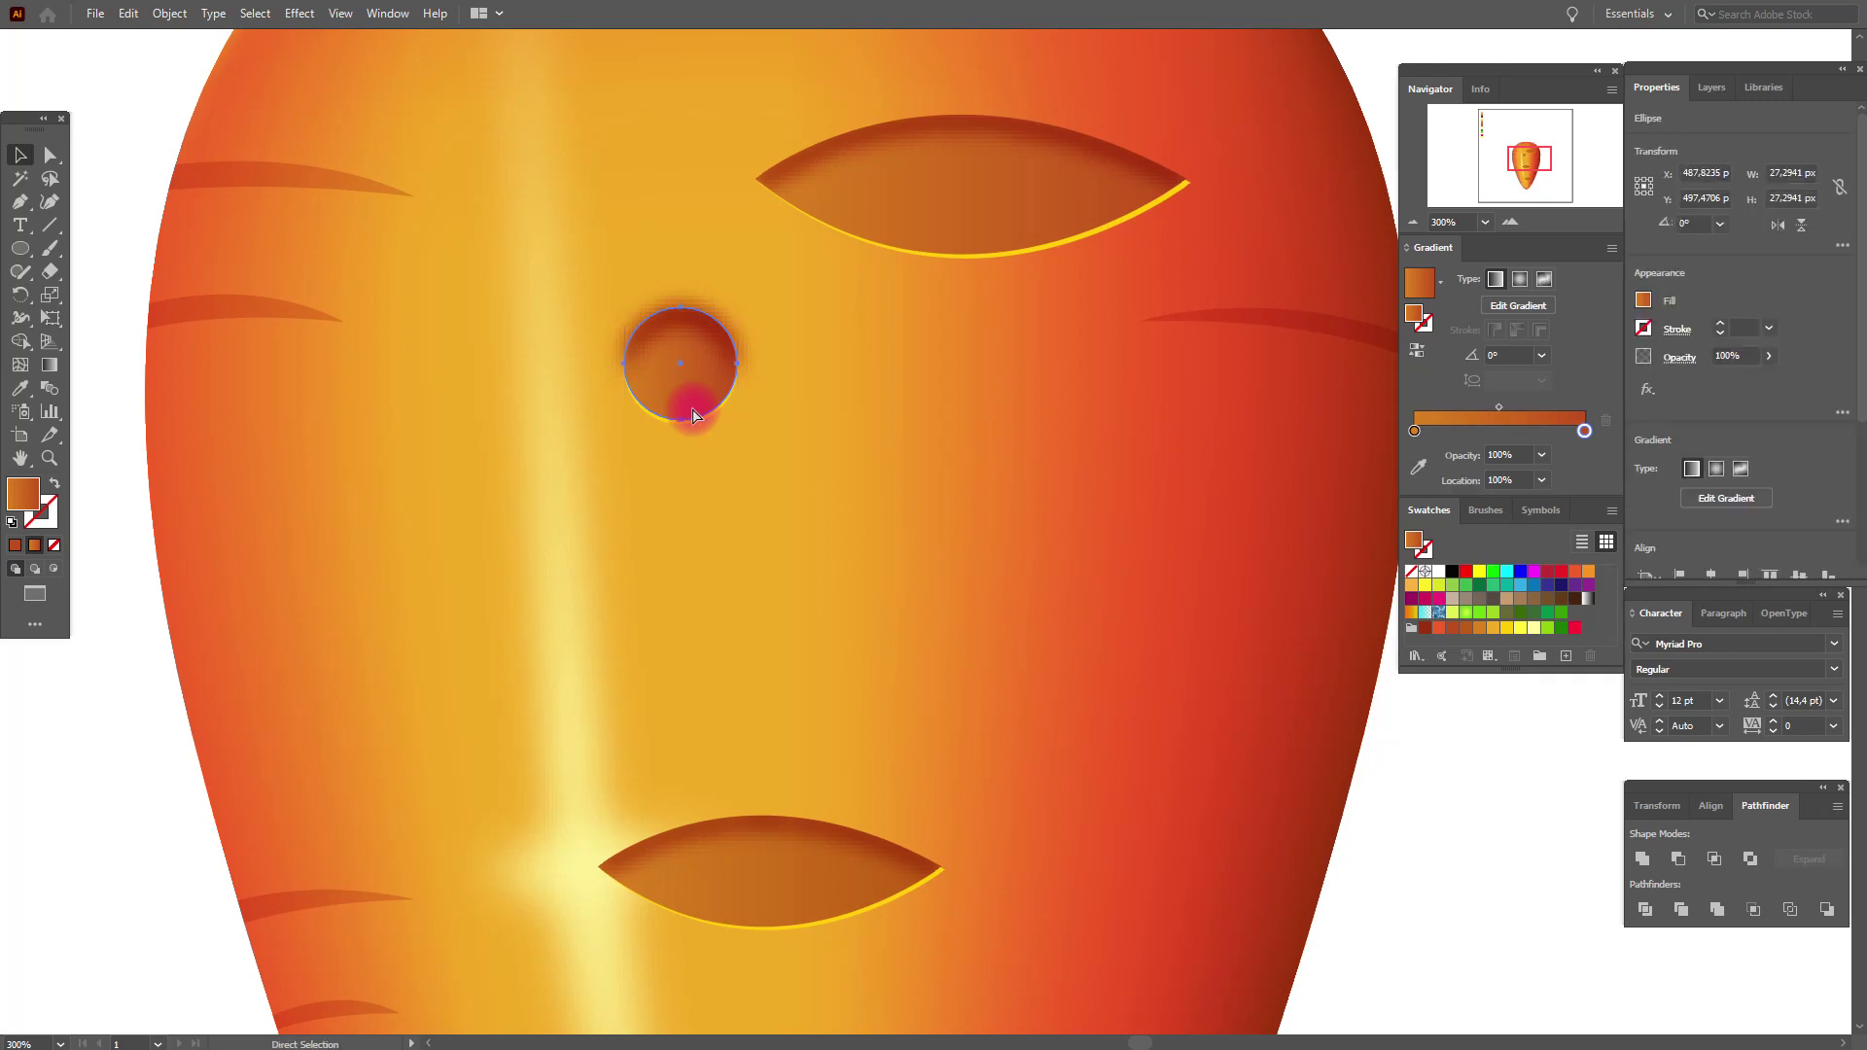
pyautogui.rightClick(692, 416)
pyautogui.moveTo(829, 733)
pyautogui.click(967, 733)
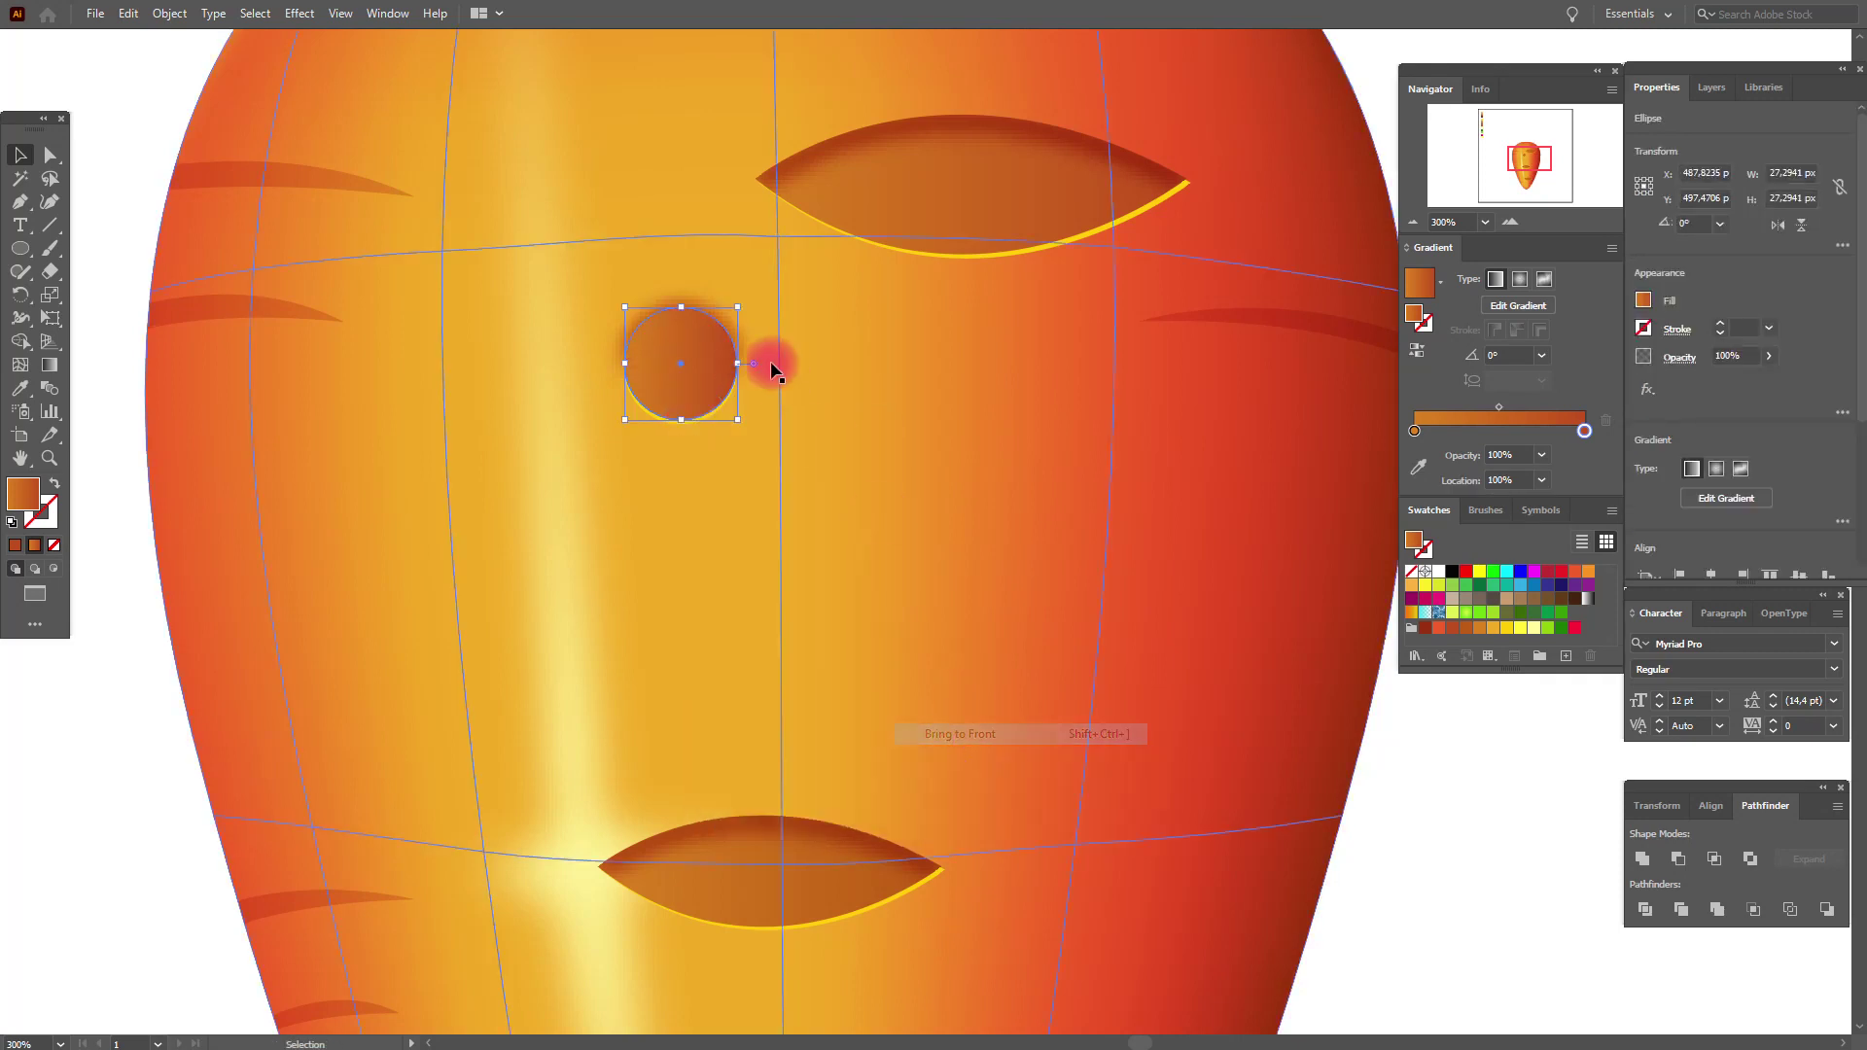
pyautogui.keyDown('shift'); pyautogui.click(659, 295); pyautogui.keyUp('shift')
pyautogui.rightClick(659, 300)
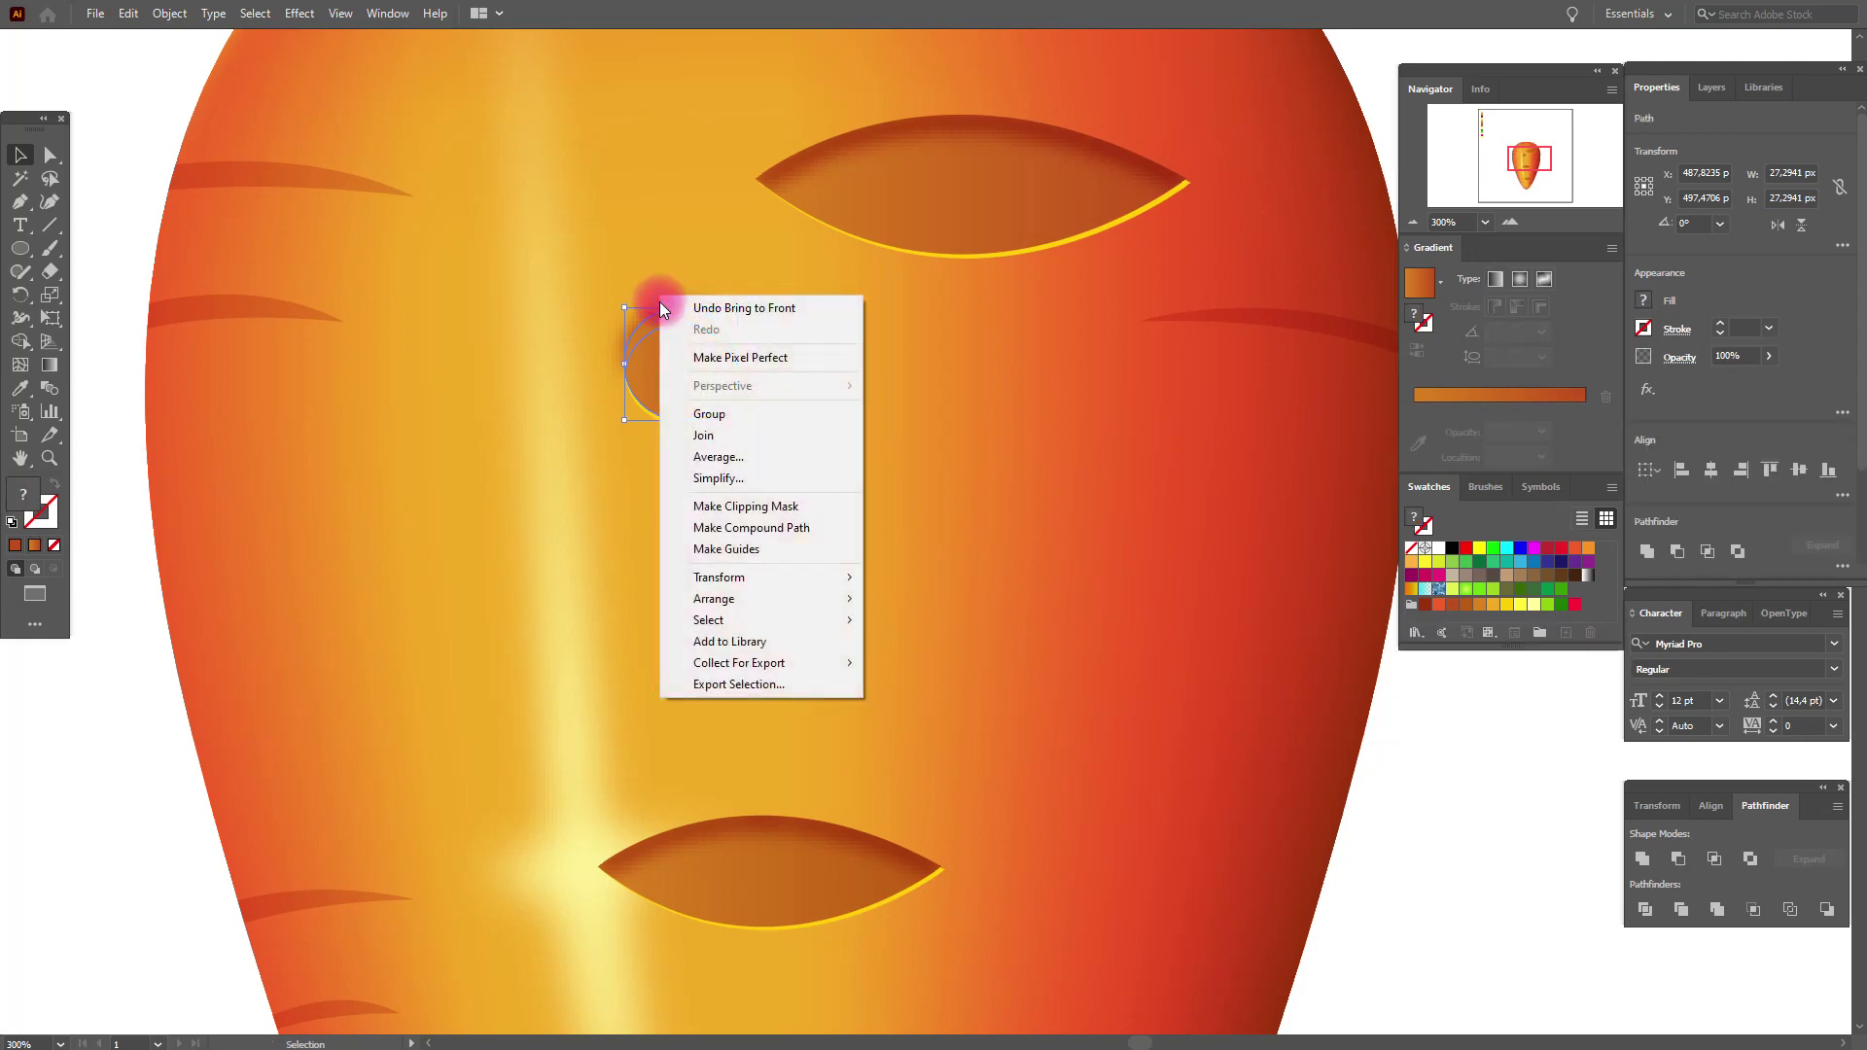
pyautogui.click(734, 504)
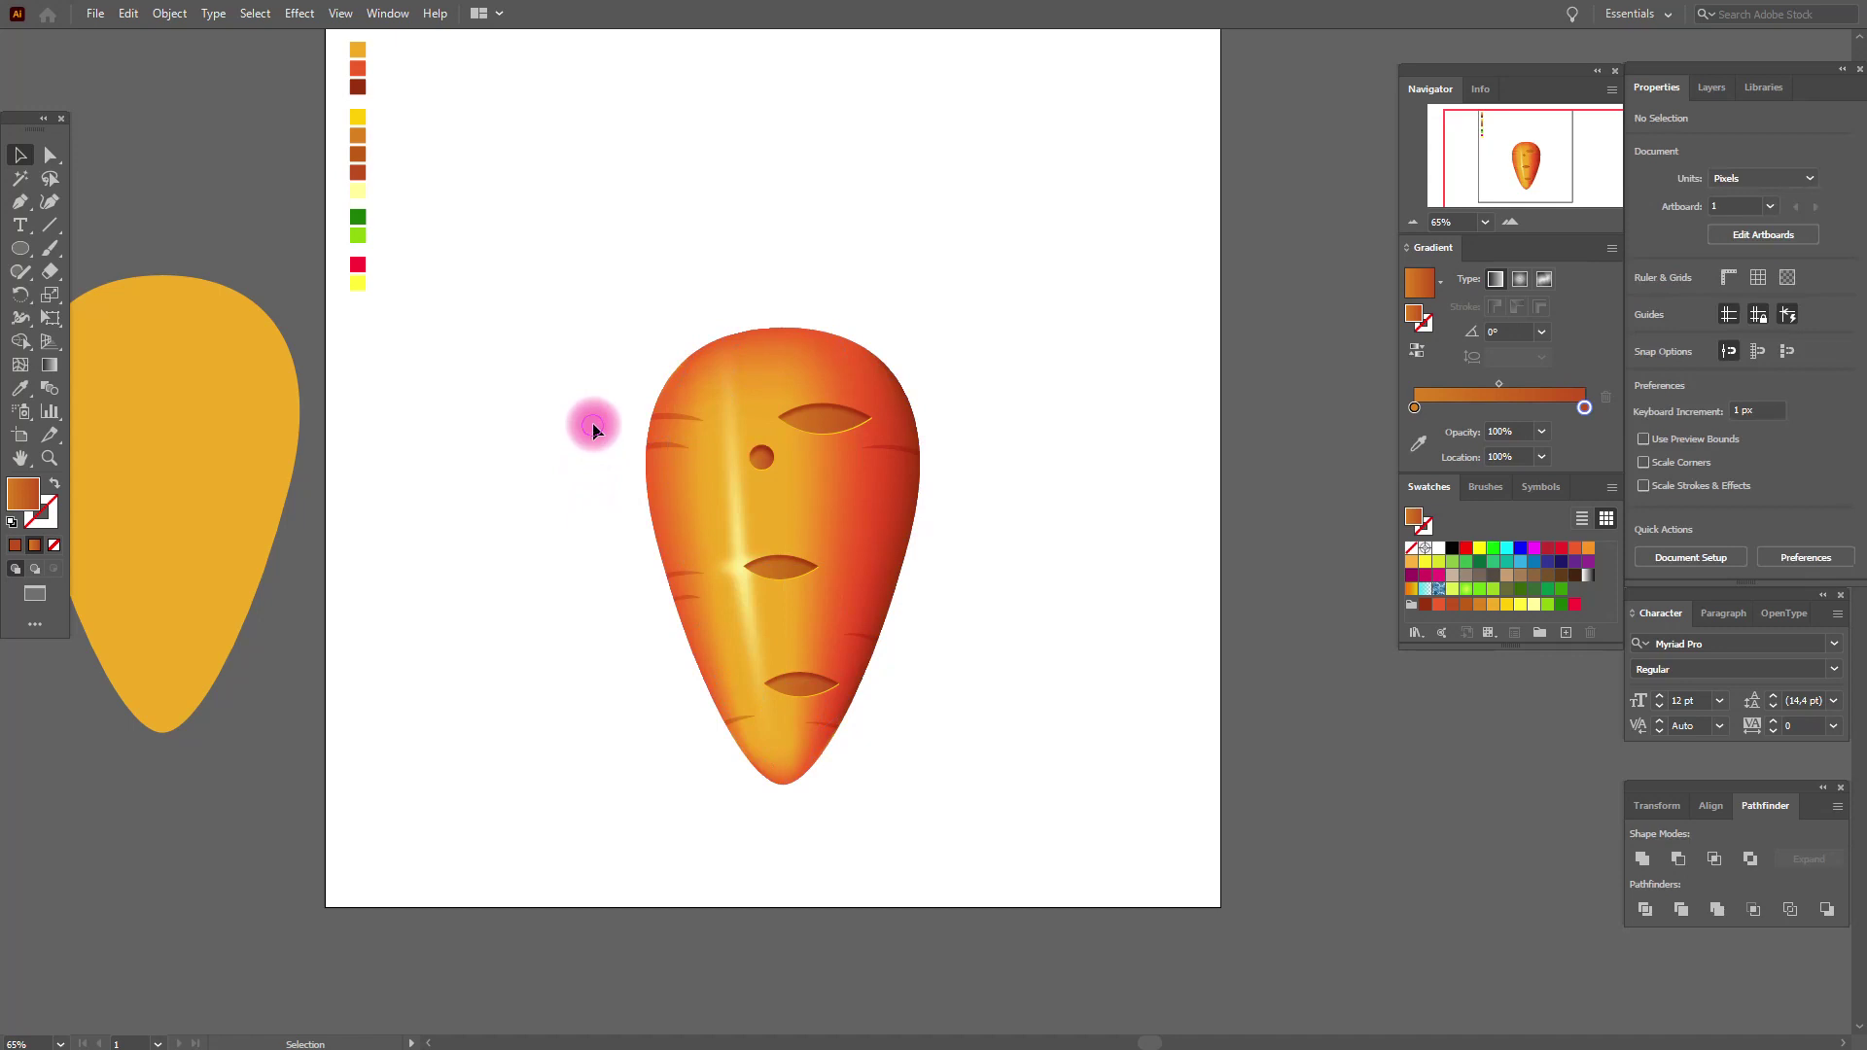
# Step: Duplicate the round hollow to the carrot's right edge and group the parts of the copy
pyautogui.click(762, 476)
pyautogui.moveTo(974, 422); pyautogui.dragTo(916, 470)
pyautogui.keyDown('shift'); pyautogui.click(733, 401); pyautogui.keyUp('shift')
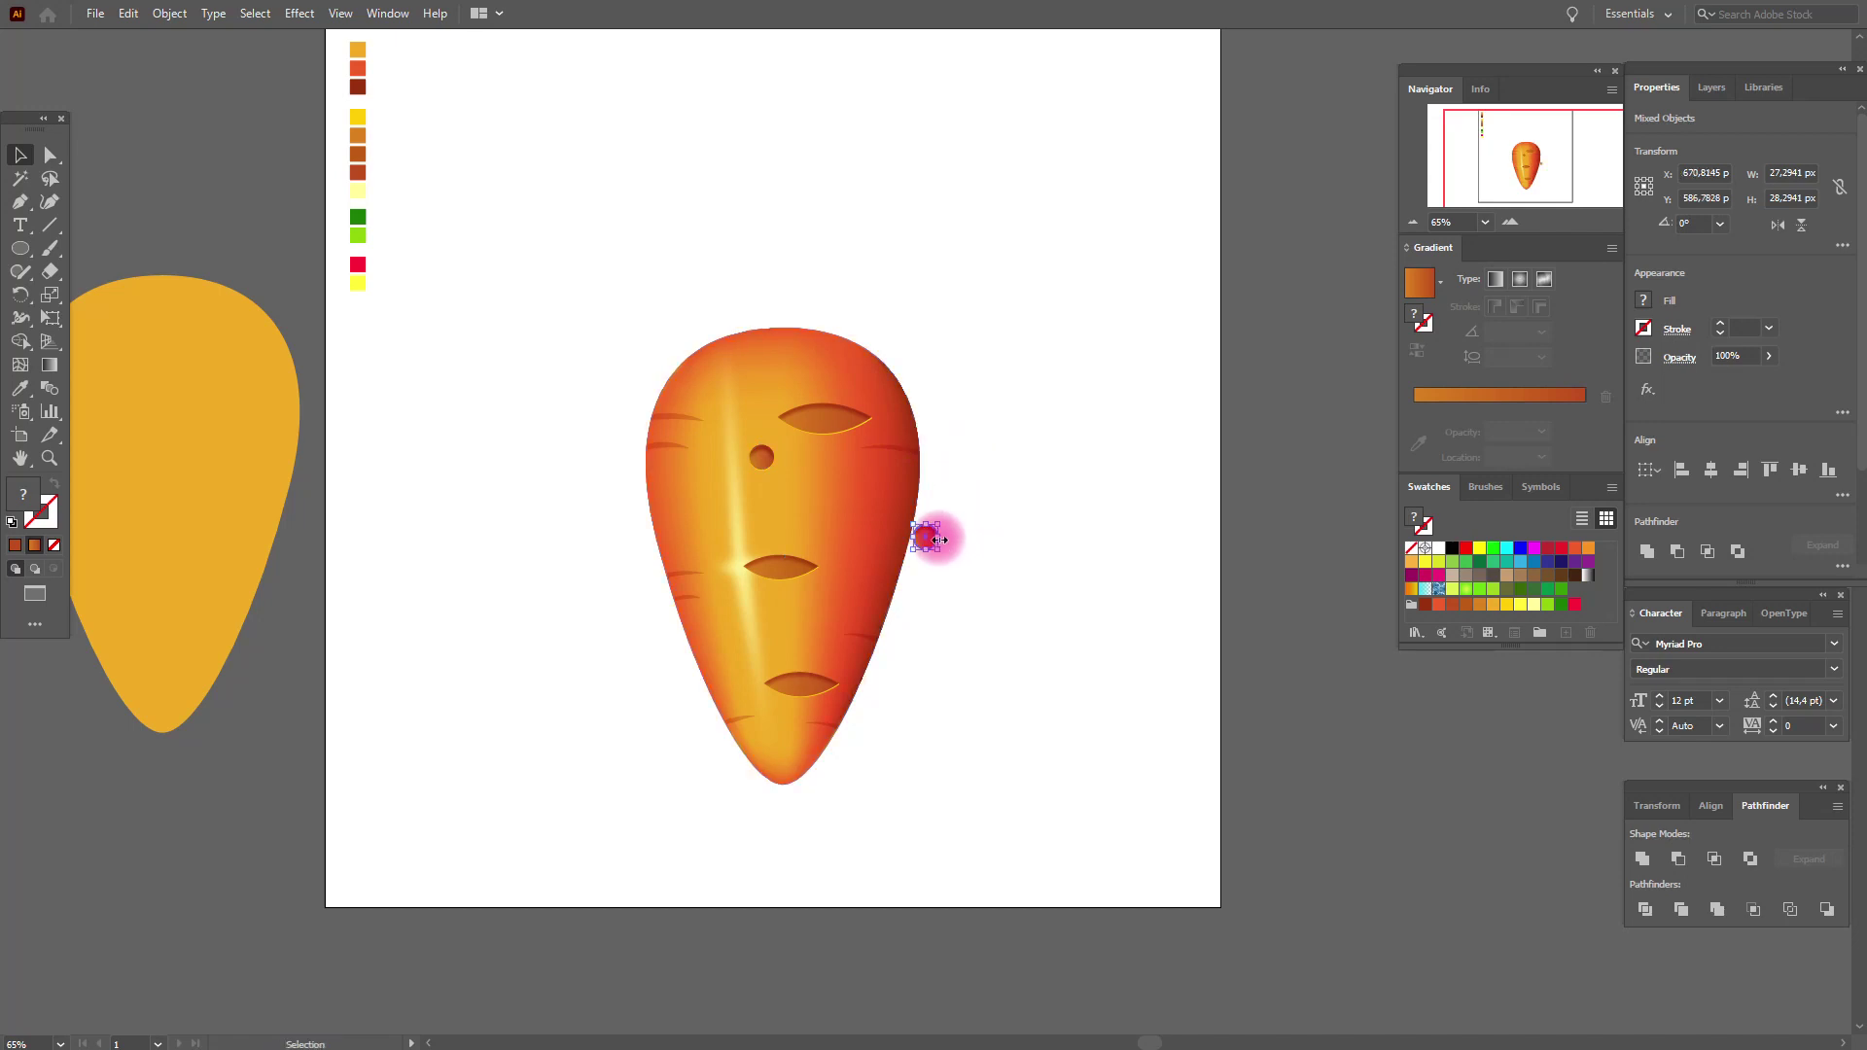
pyautogui.rightClick(933, 540)
pyautogui.click(1001, 686)
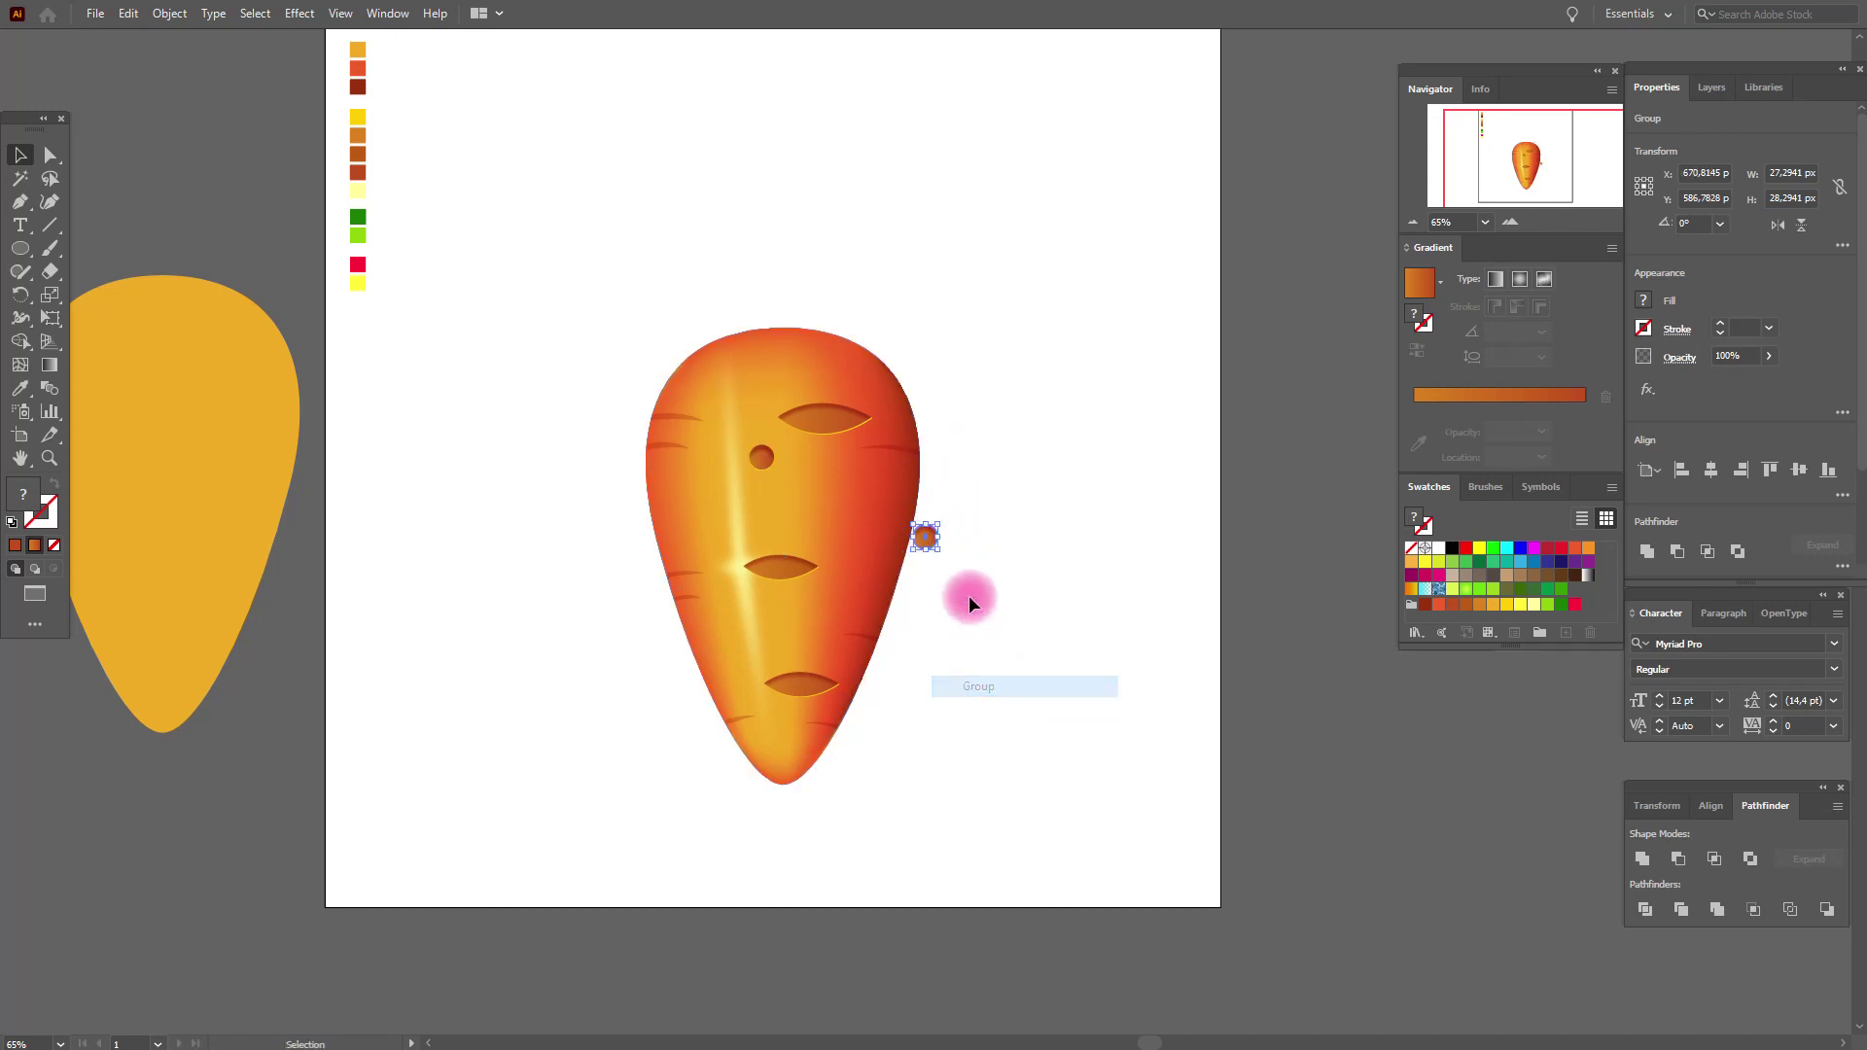
# Step: Place the grouped copy of the round hollow between the carrot's middle and lowest lens-shaped hollows
pyautogui.moveTo(941, 553); pyautogui.dragTo(815, 616)
pyautogui.click(978, 546)
pyautogui.click(1019, 594)
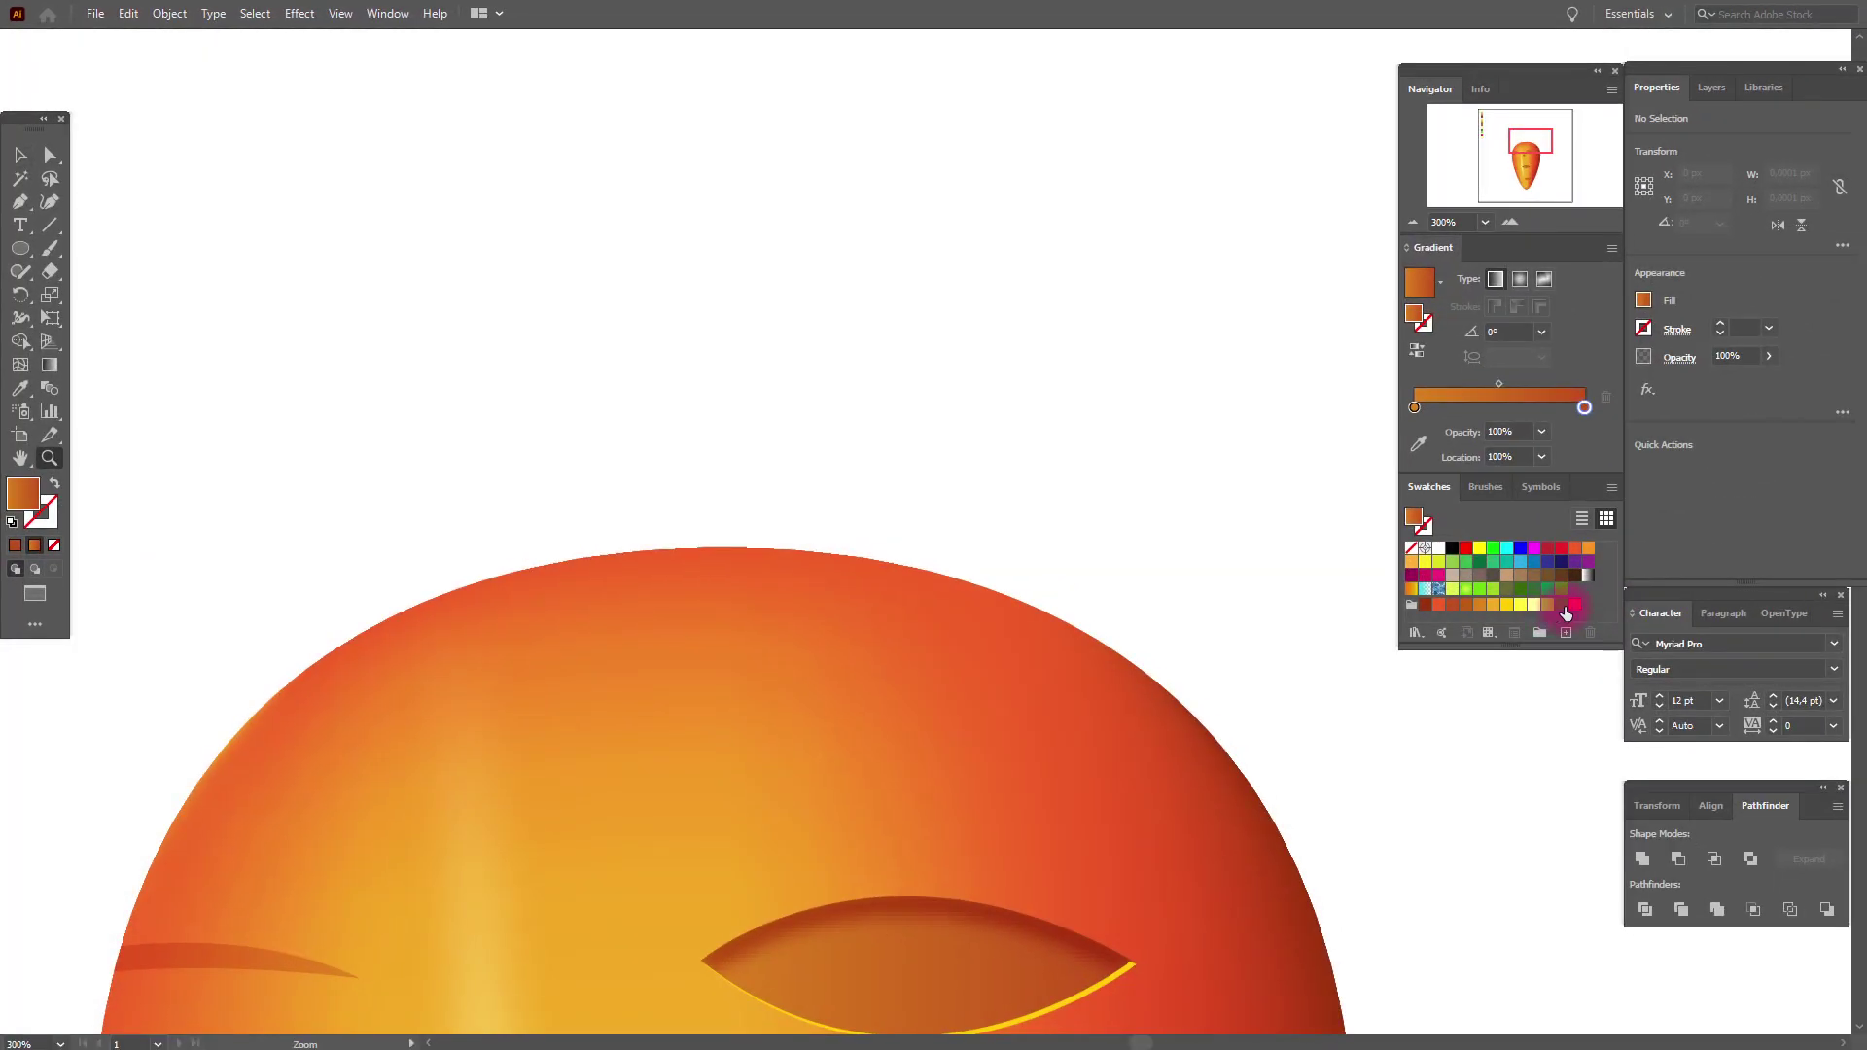
# Step: Draw a dark green stem about 35 by 90 px with the Pen tool, curving to the left from the carrot's crown
pyautogui.click(1563, 605)
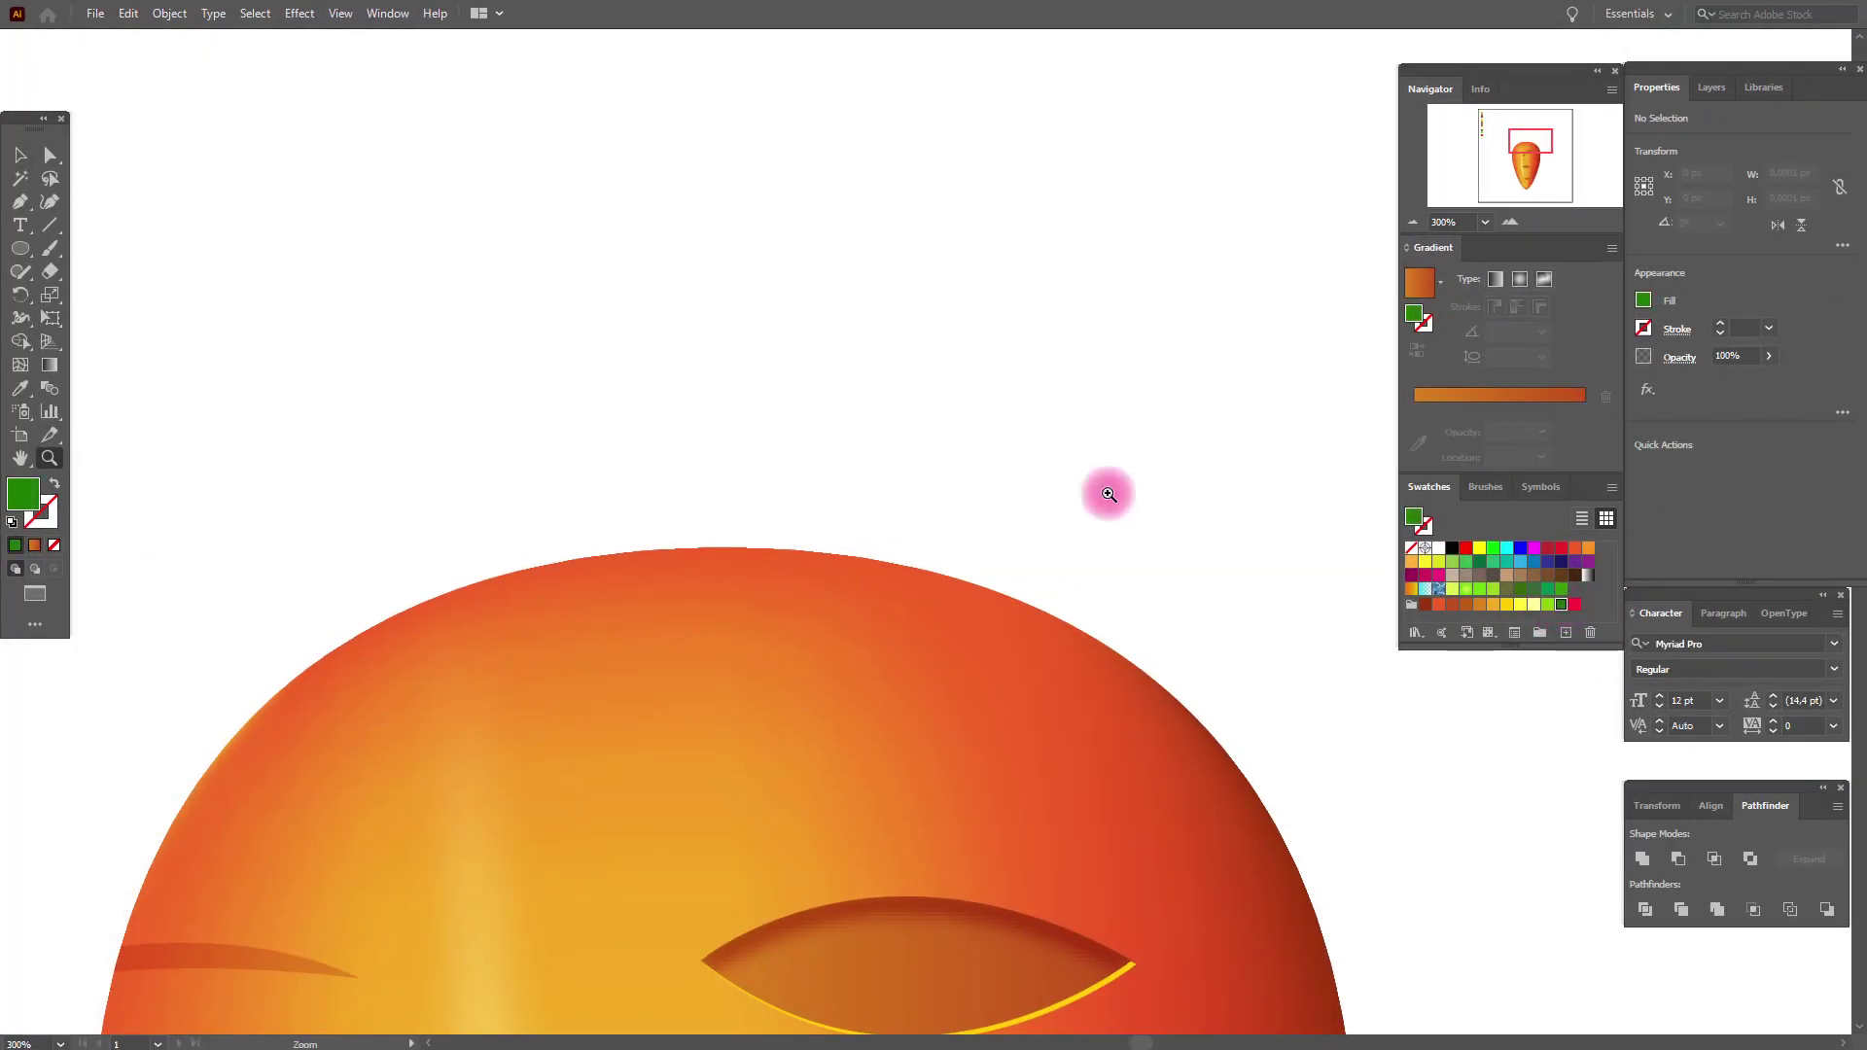
pyautogui.click(19, 201)
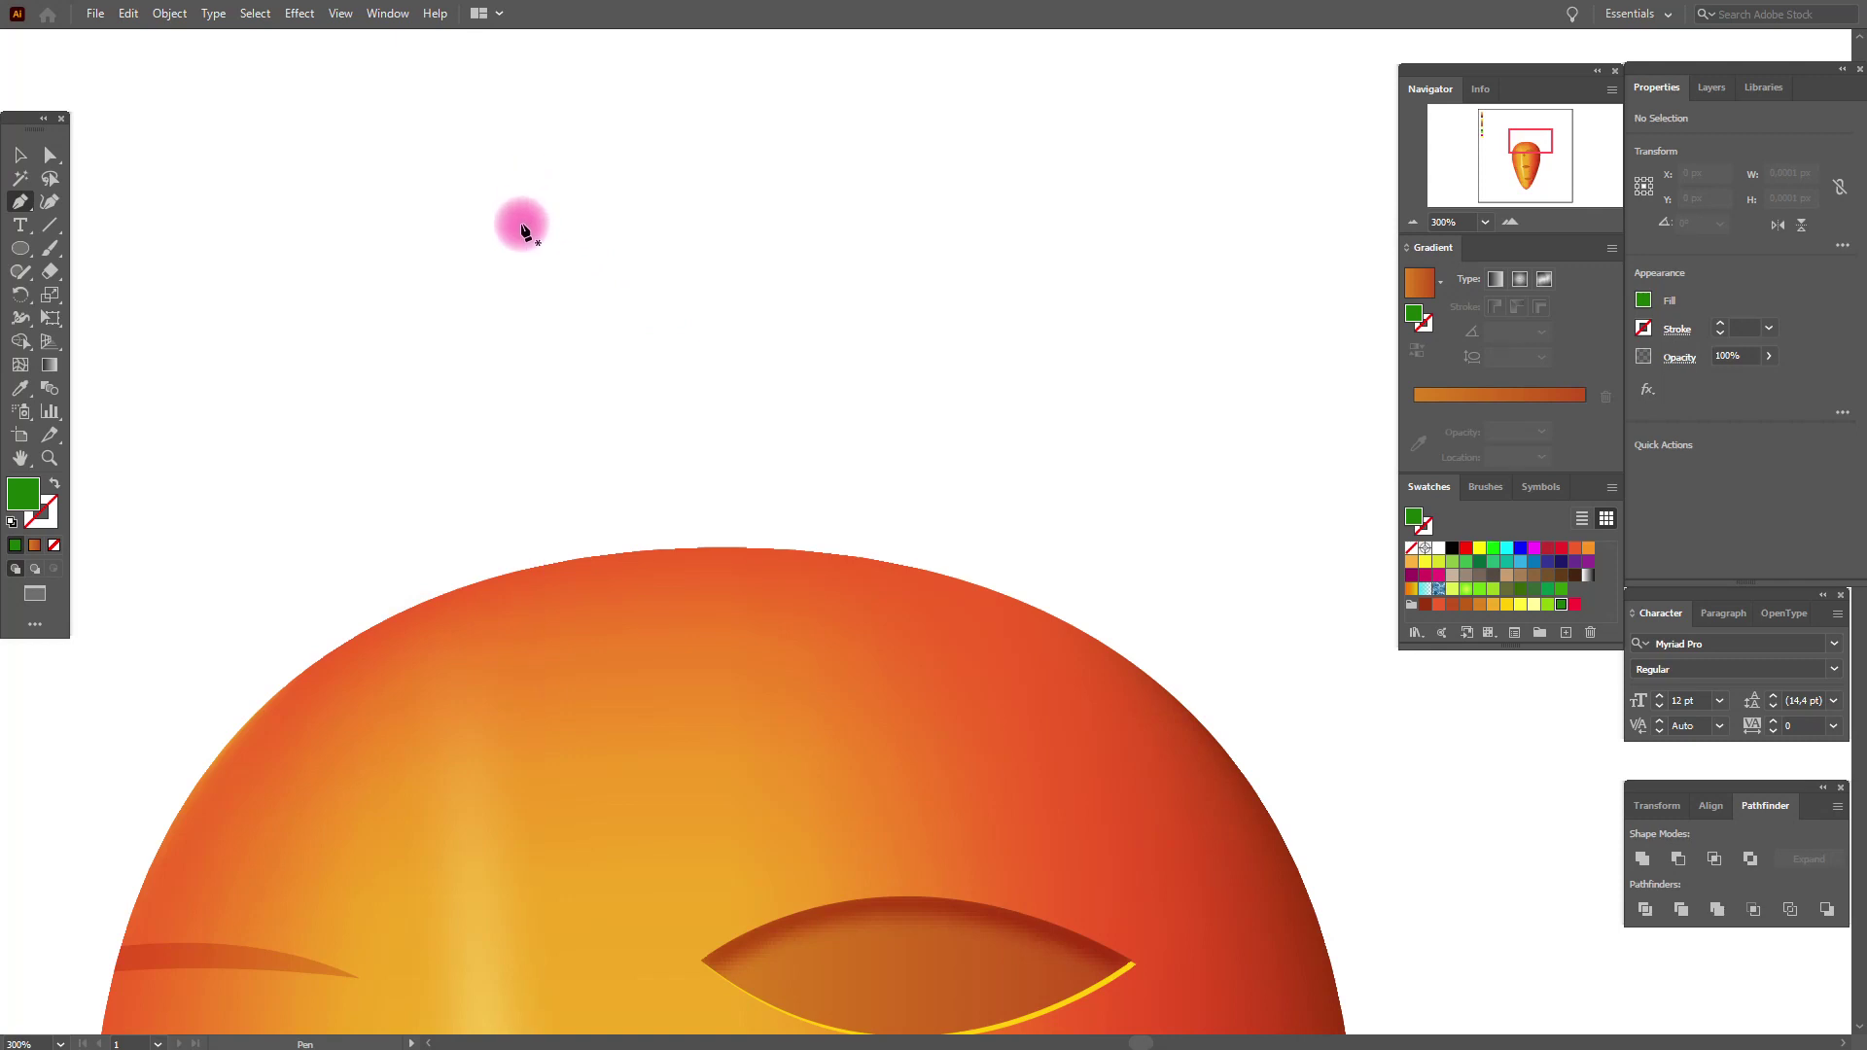
pyautogui.moveTo(520, 213); pyautogui.dragTo(551, 196)
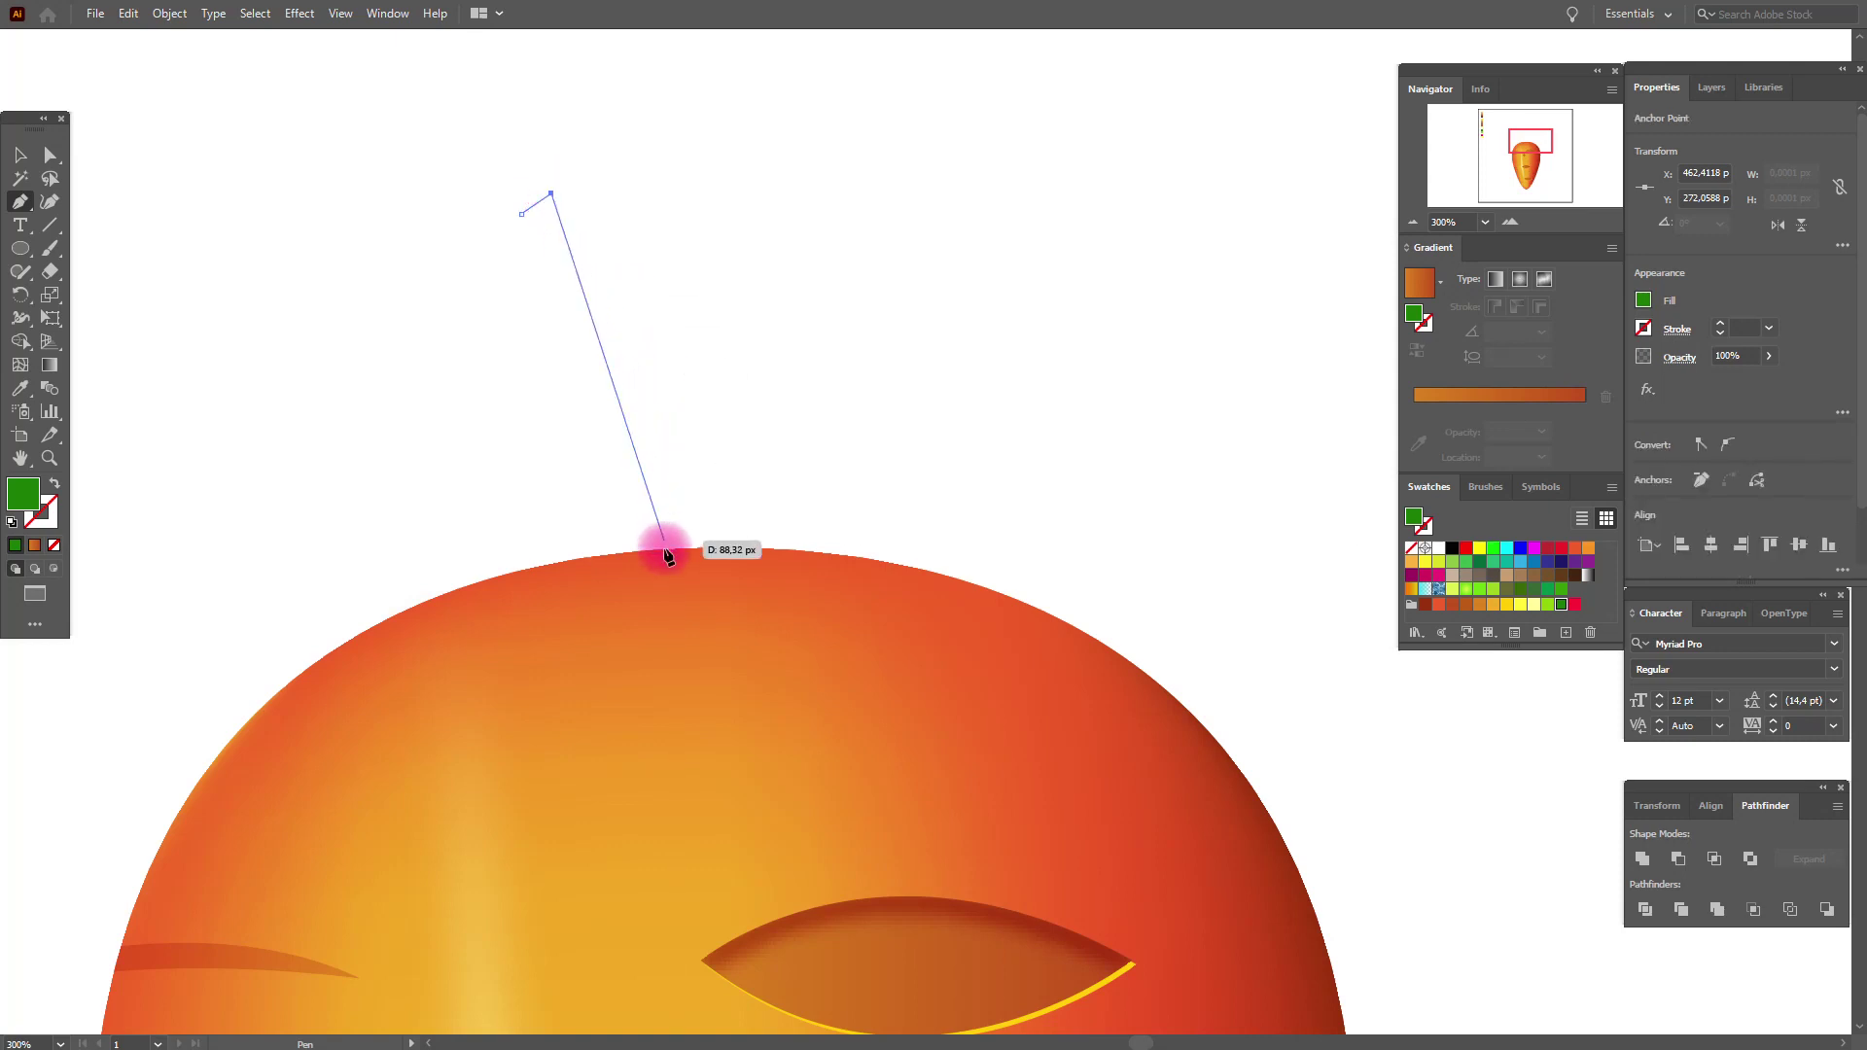
pyautogui.moveTo(664, 559); pyautogui.dragTo(649, 811)
pyautogui.moveTo(653, 567); pyautogui.dragTo(403, 57)
pyautogui.click(21, 155)
pyautogui.click(132, 178)
# Step: Draw a second dark green stem about 25 by 89 px with the Pen tool, curving to the right from the crown
pyautogui.click(20, 201)
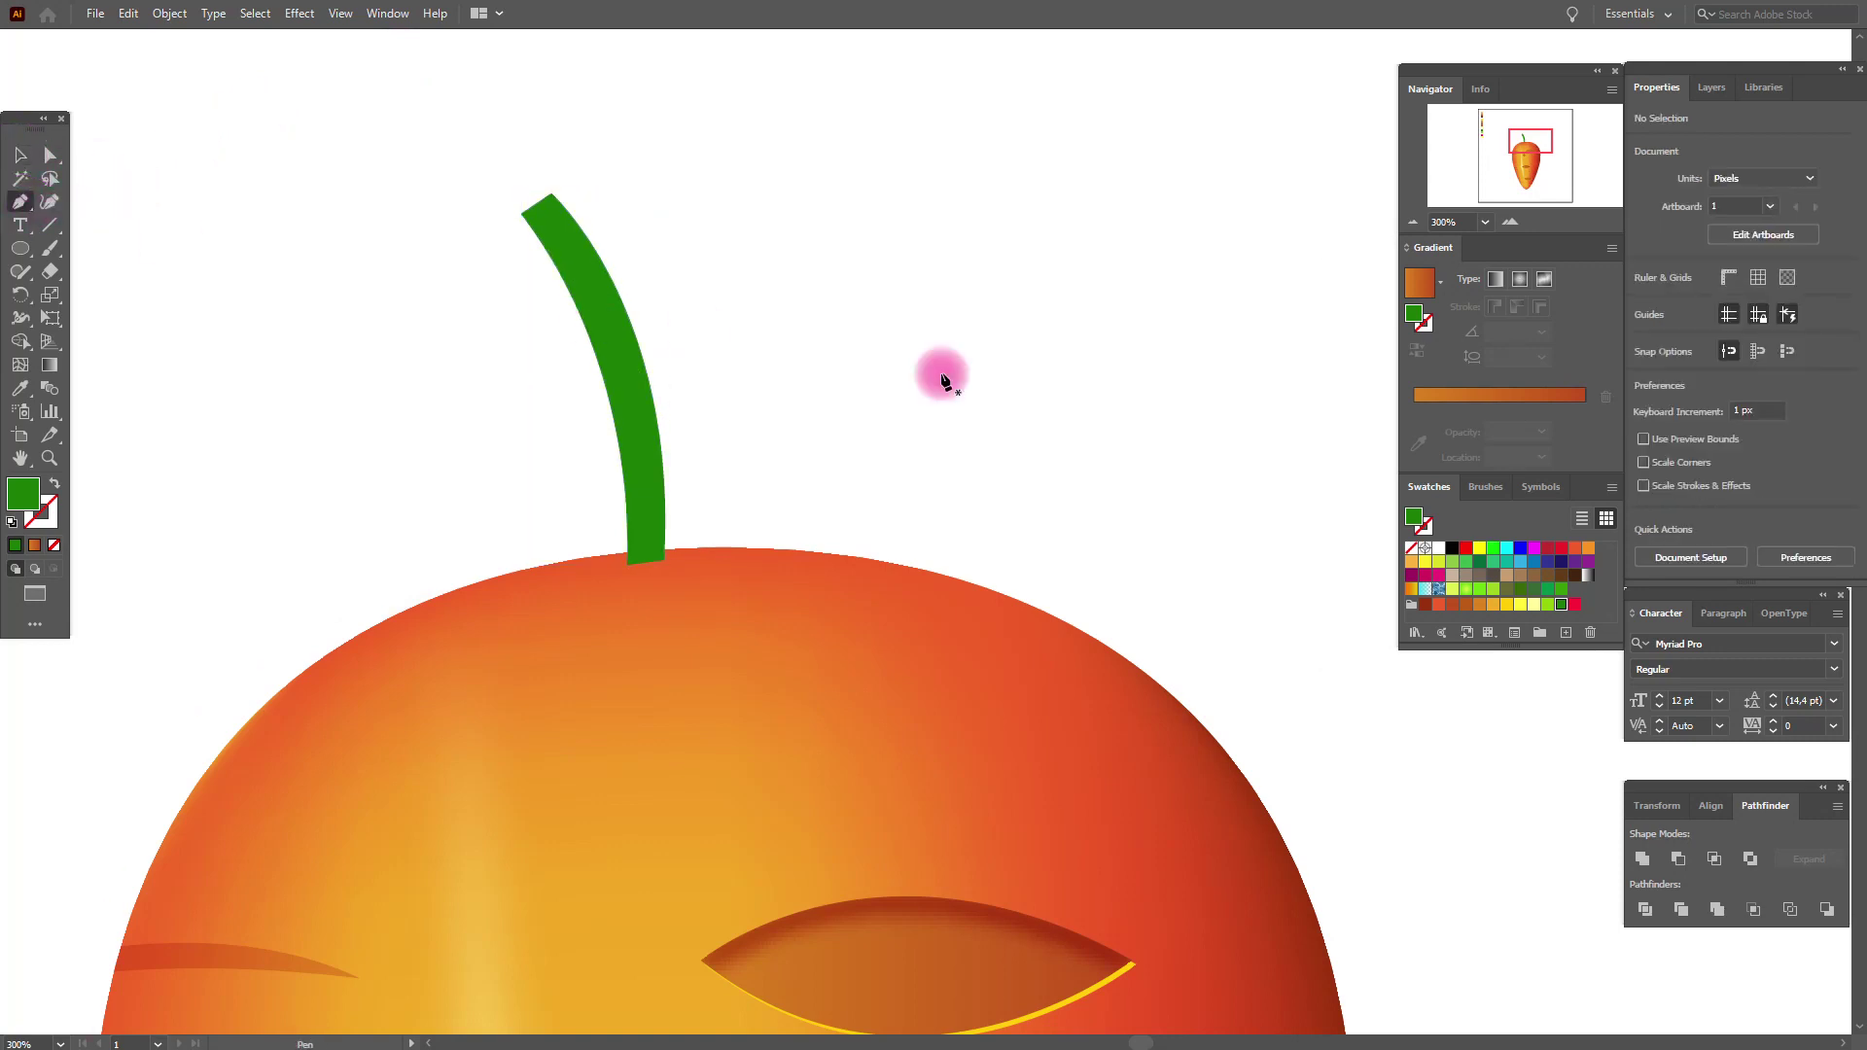
pyautogui.click(926, 249)
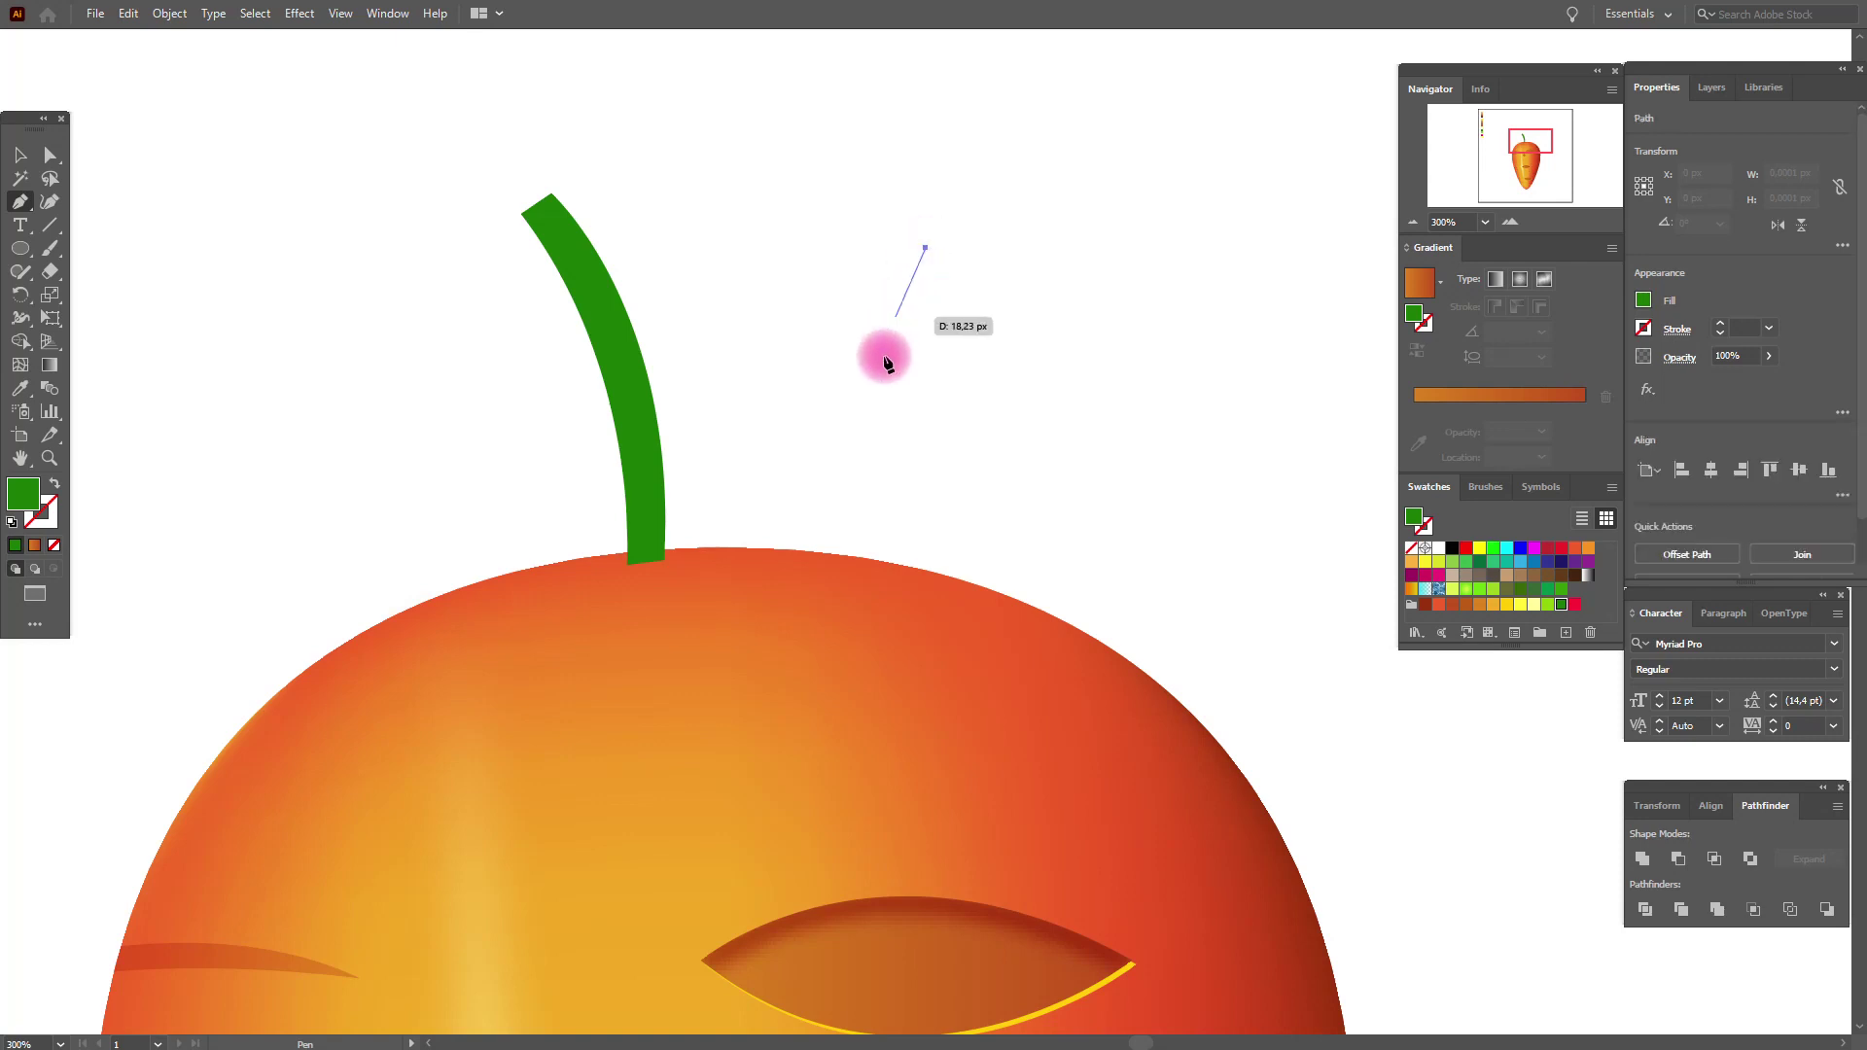
pyautogui.moveTo(855, 603); pyautogui.dragTo(906, 820)
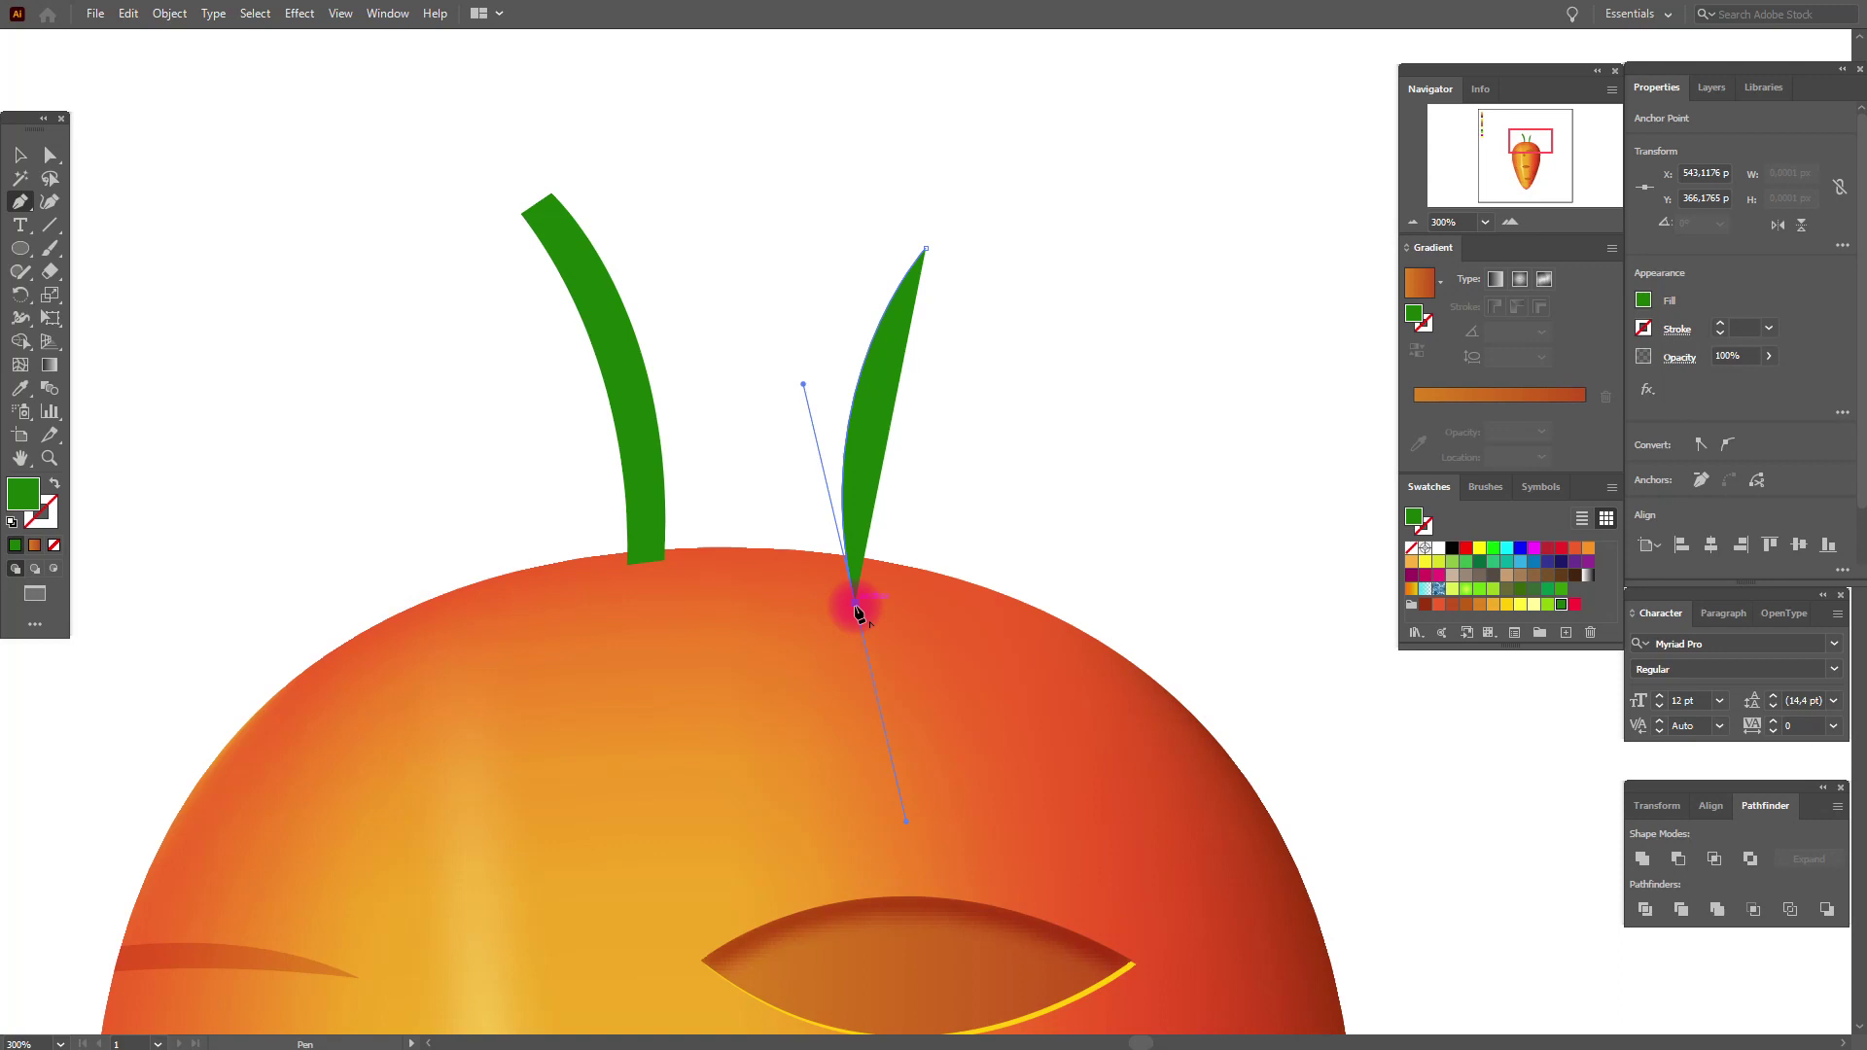
pyautogui.moveTo(856, 609); pyautogui.dragTo(893, 622)
pyautogui.click(894, 616)
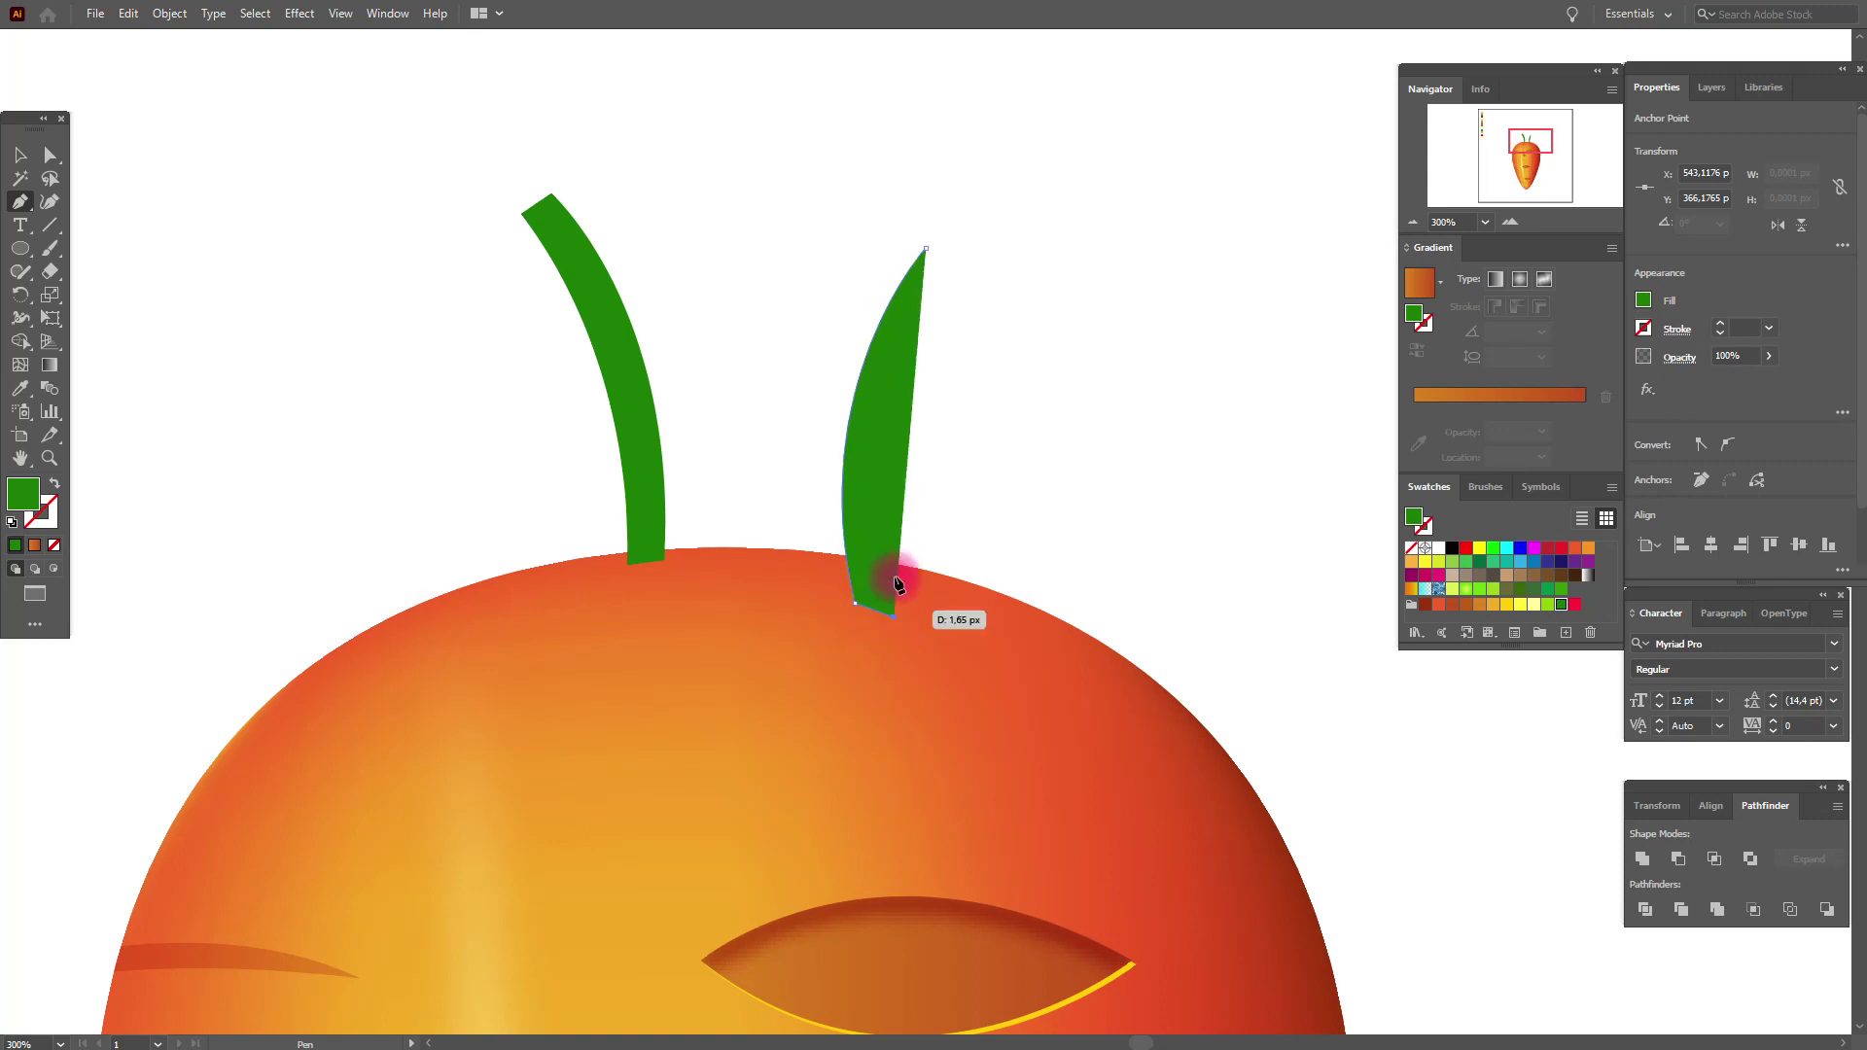
pyautogui.moveTo(983, 264); pyautogui.dragTo(1057, 145)
pyautogui.click(926, 250)
pyautogui.click(18, 159)
pyautogui.click(146, 191)
# Step: Draw a taller, slightly curved dark green stem between the two outer stems with the Pen tool
pyautogui.click(19, 202)
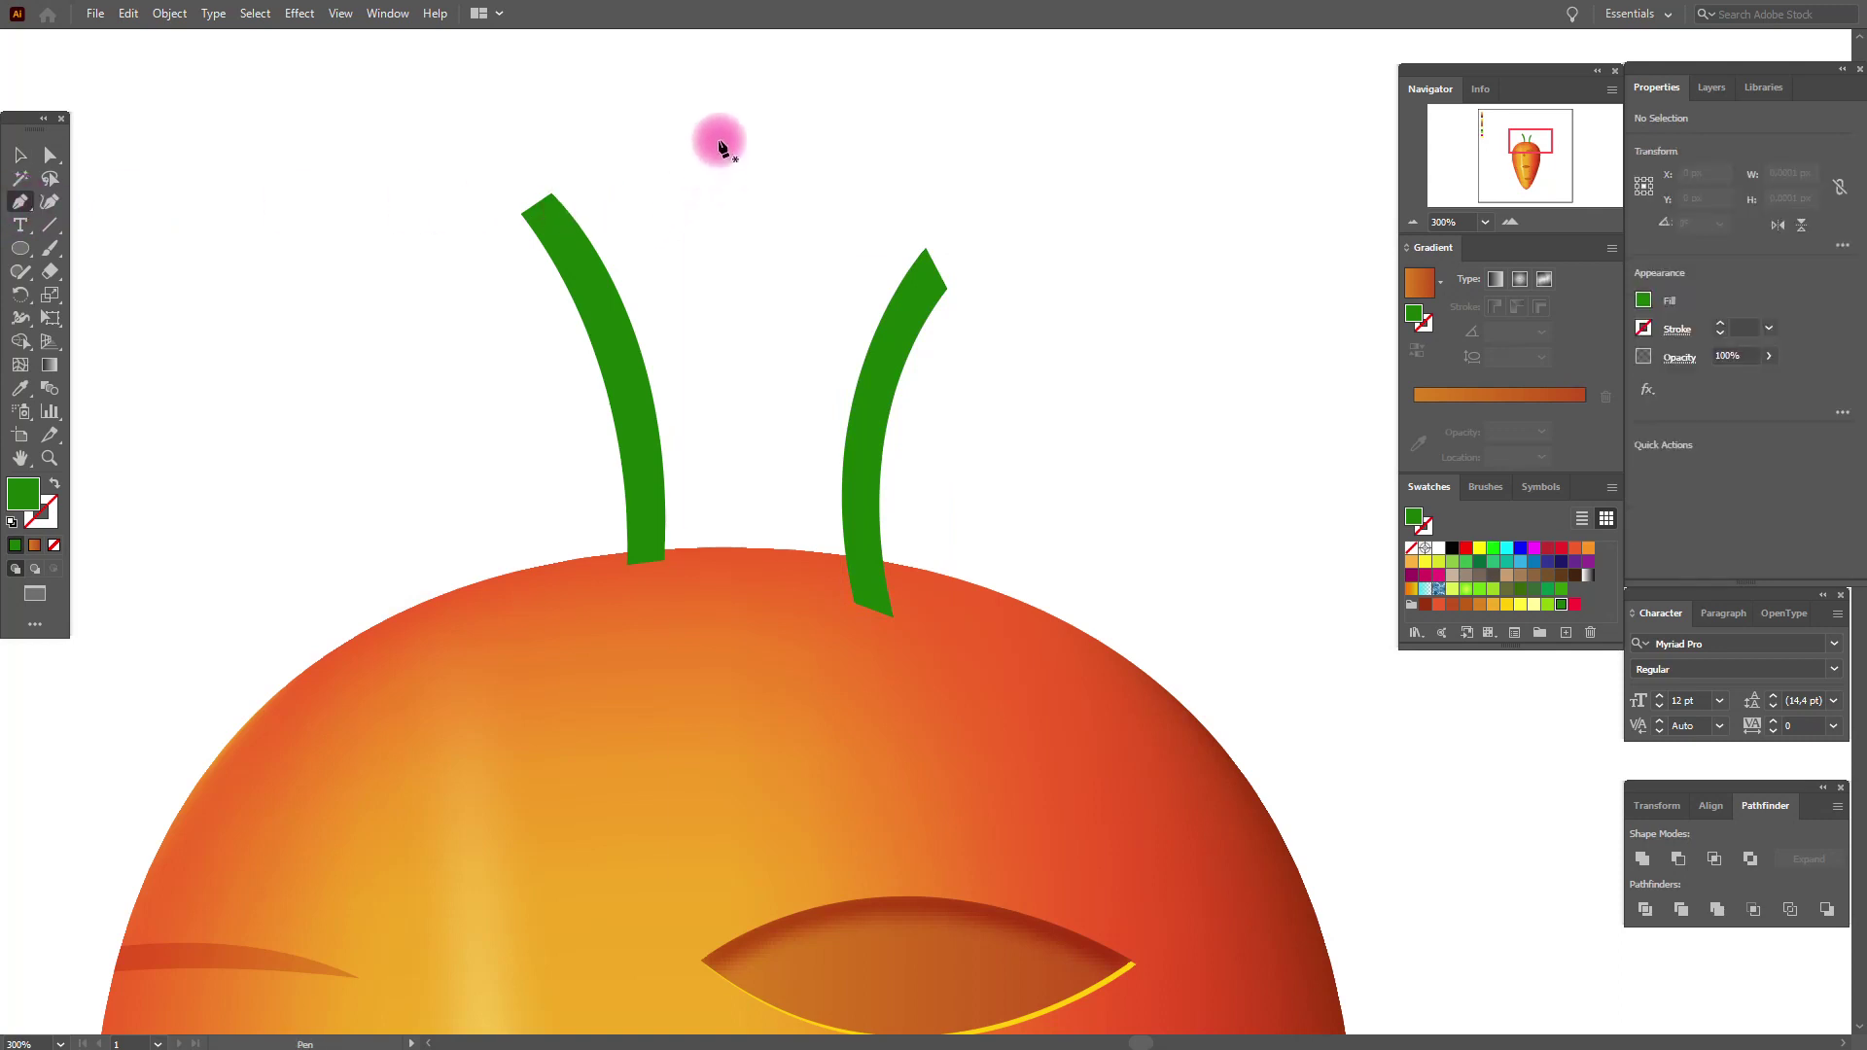
pyautogui.click(711, 77)
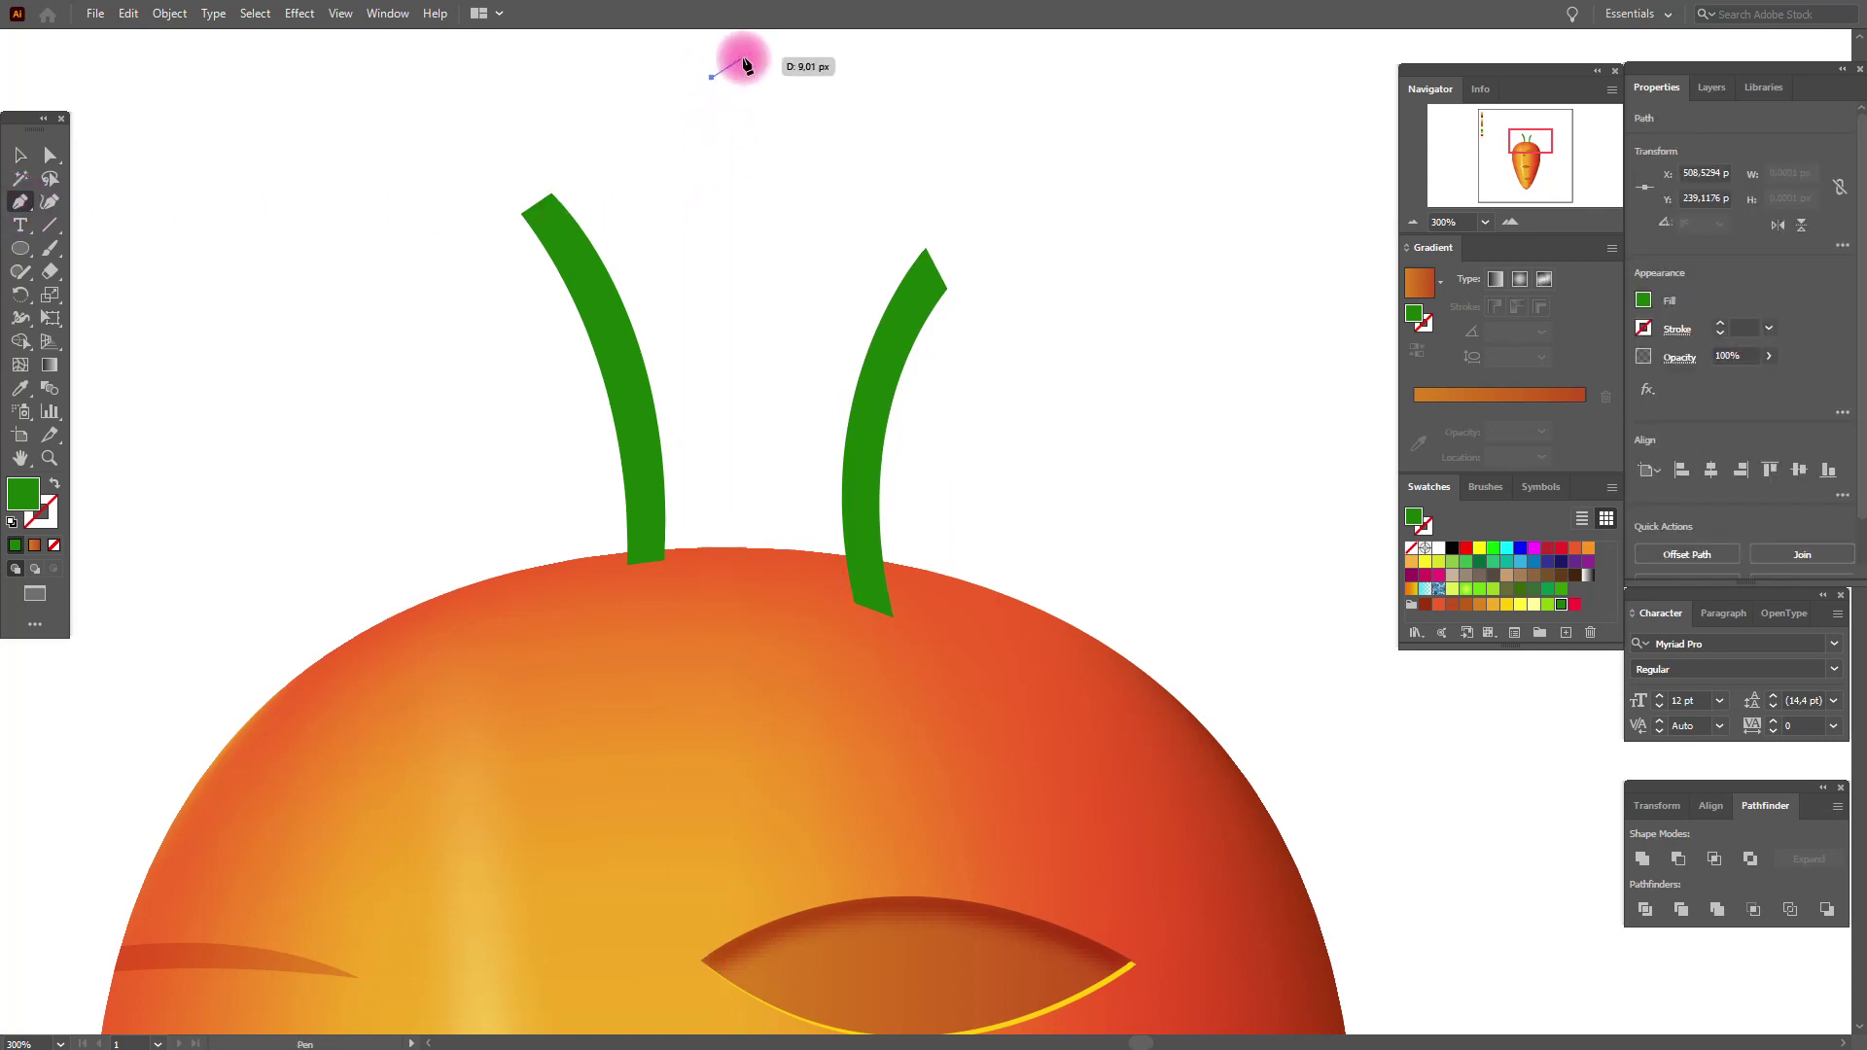
pyautogui.click(750, 54)
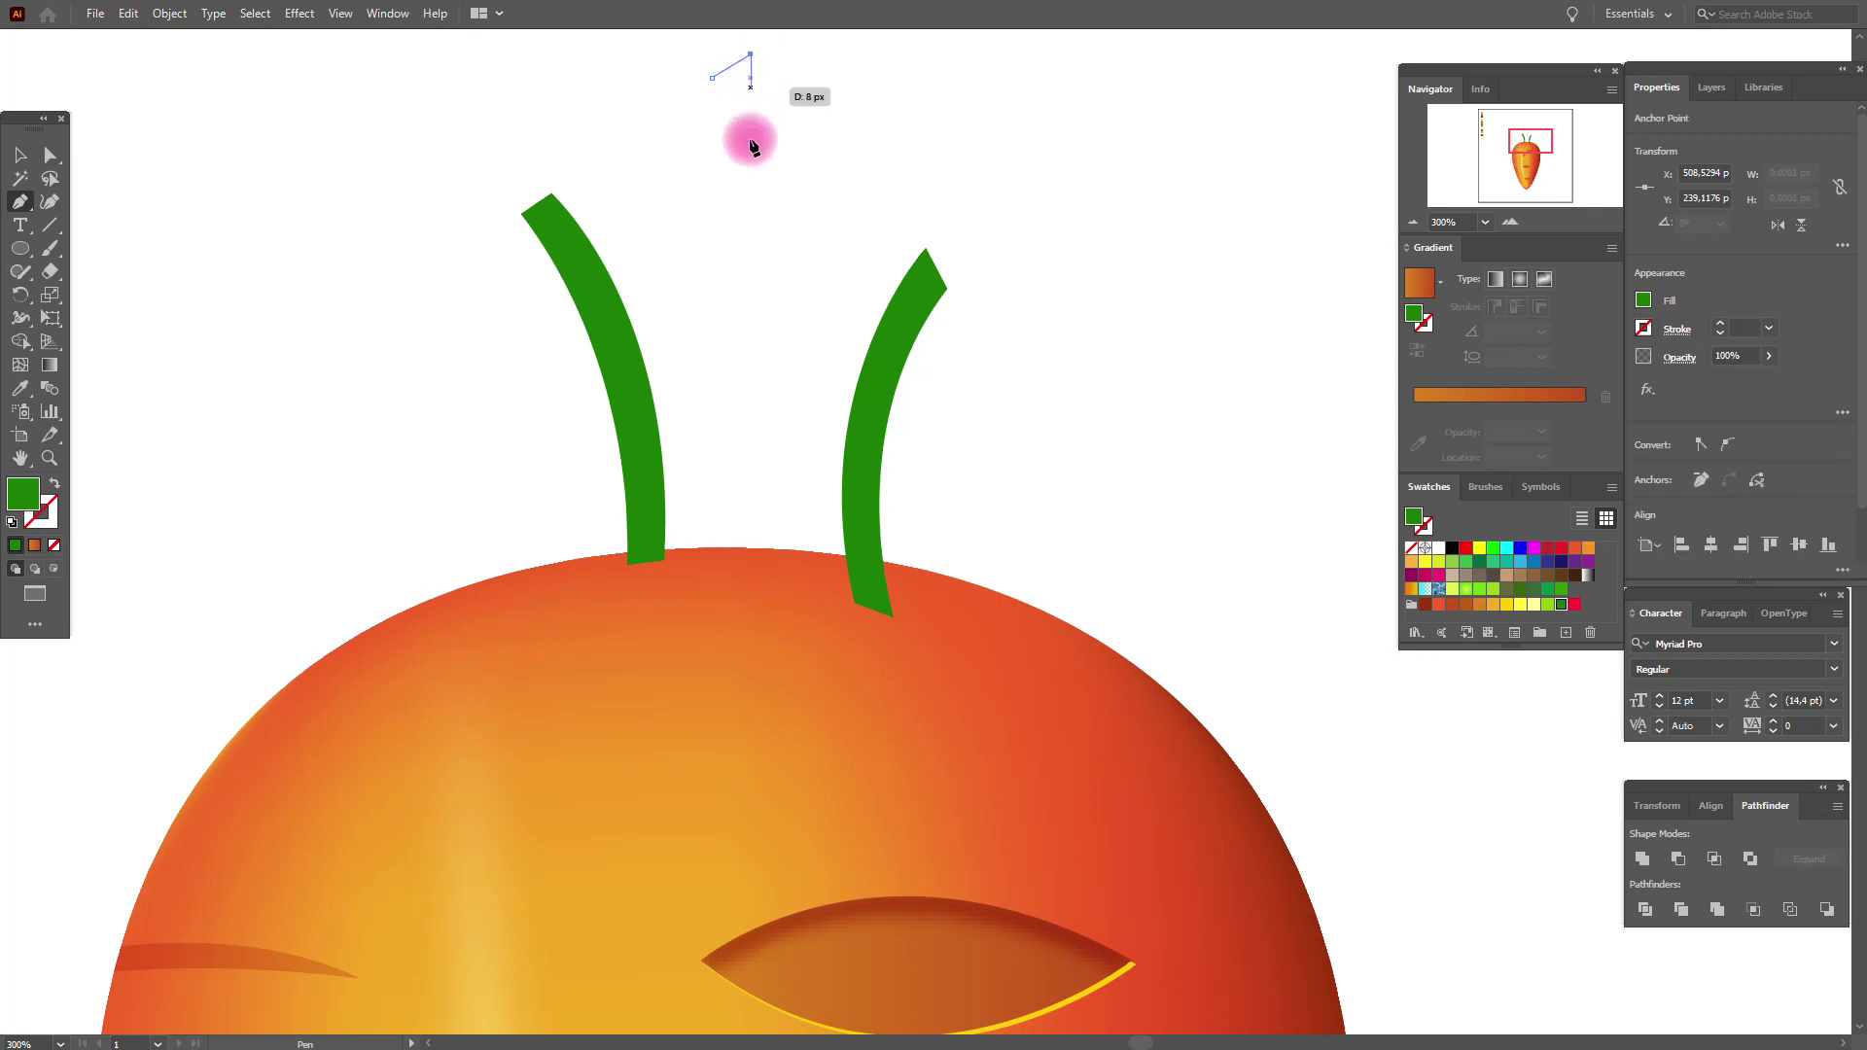
pyautogui.click(804, 579)
pyautogui.click(754, 578)
pyautogui.moveTo(712, 79); pyautogui.dragTo(682, 41)
pyautogui.scroll(3, 685, 57)
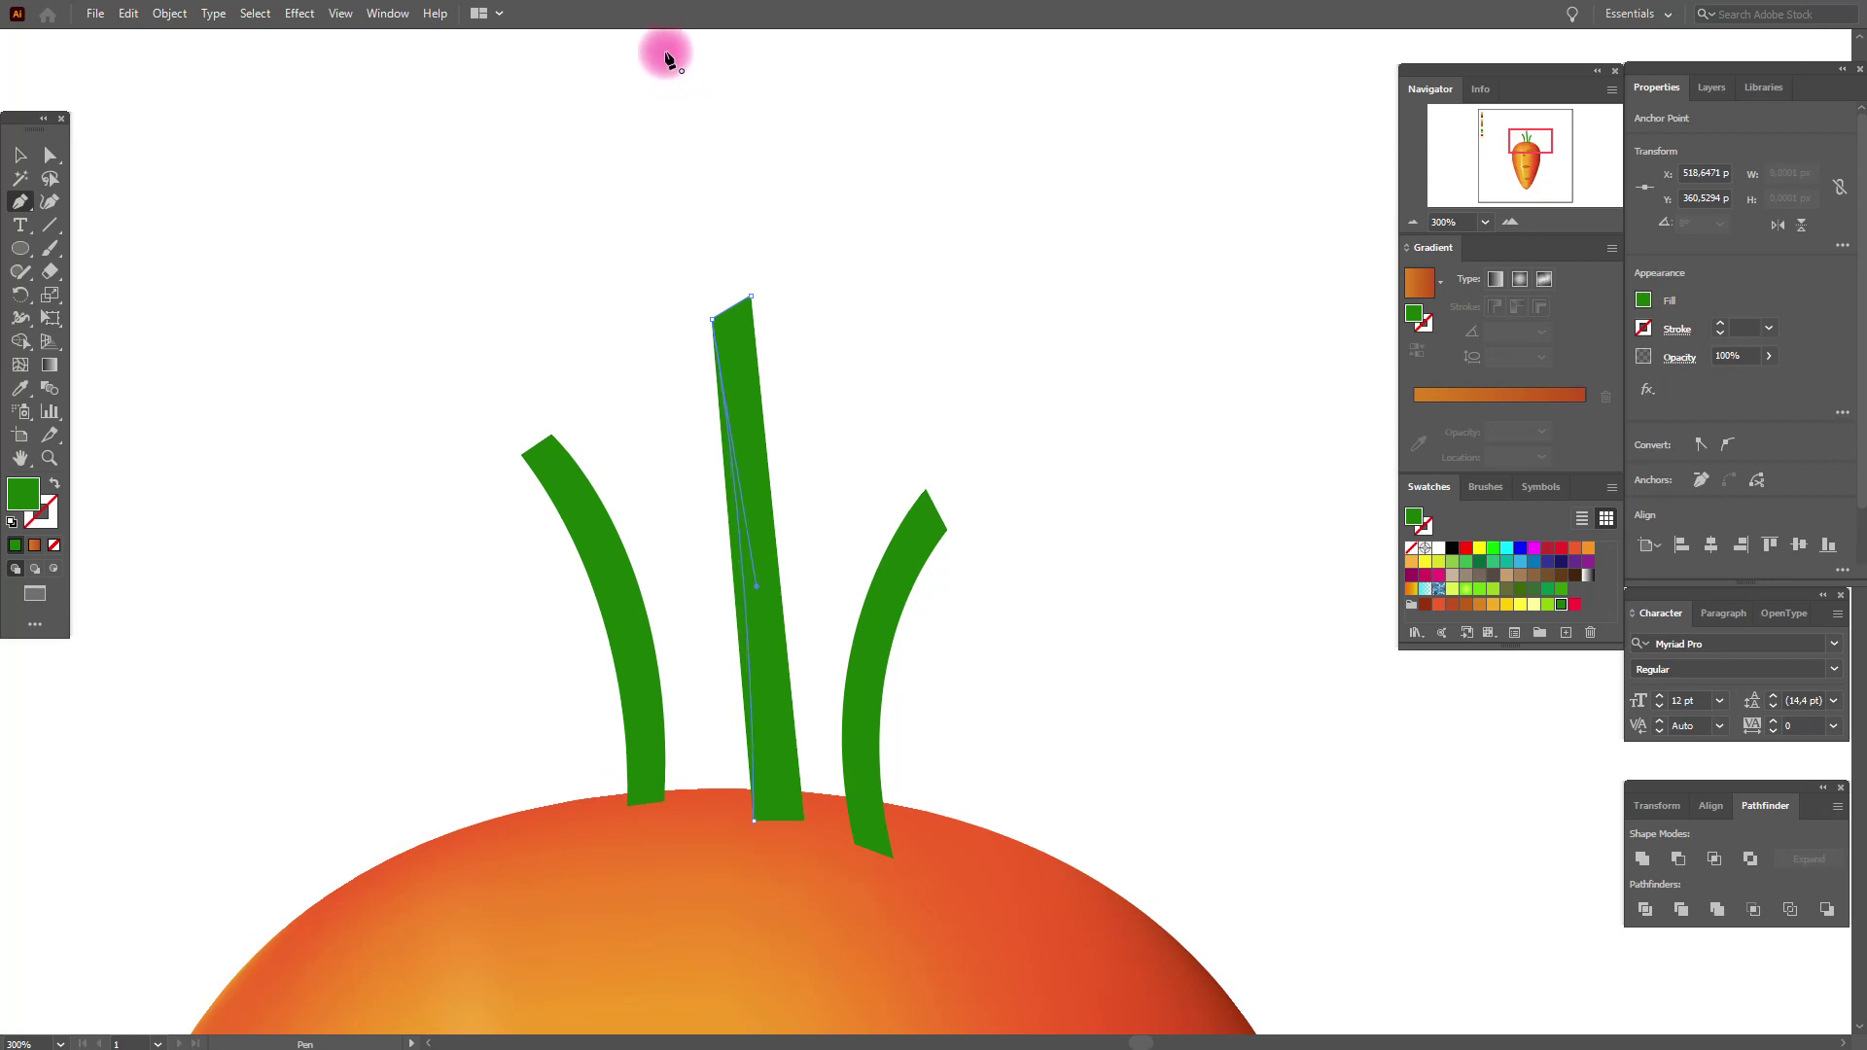
pyautogui.click(20, 156)
pyautogui.click(418, 271)
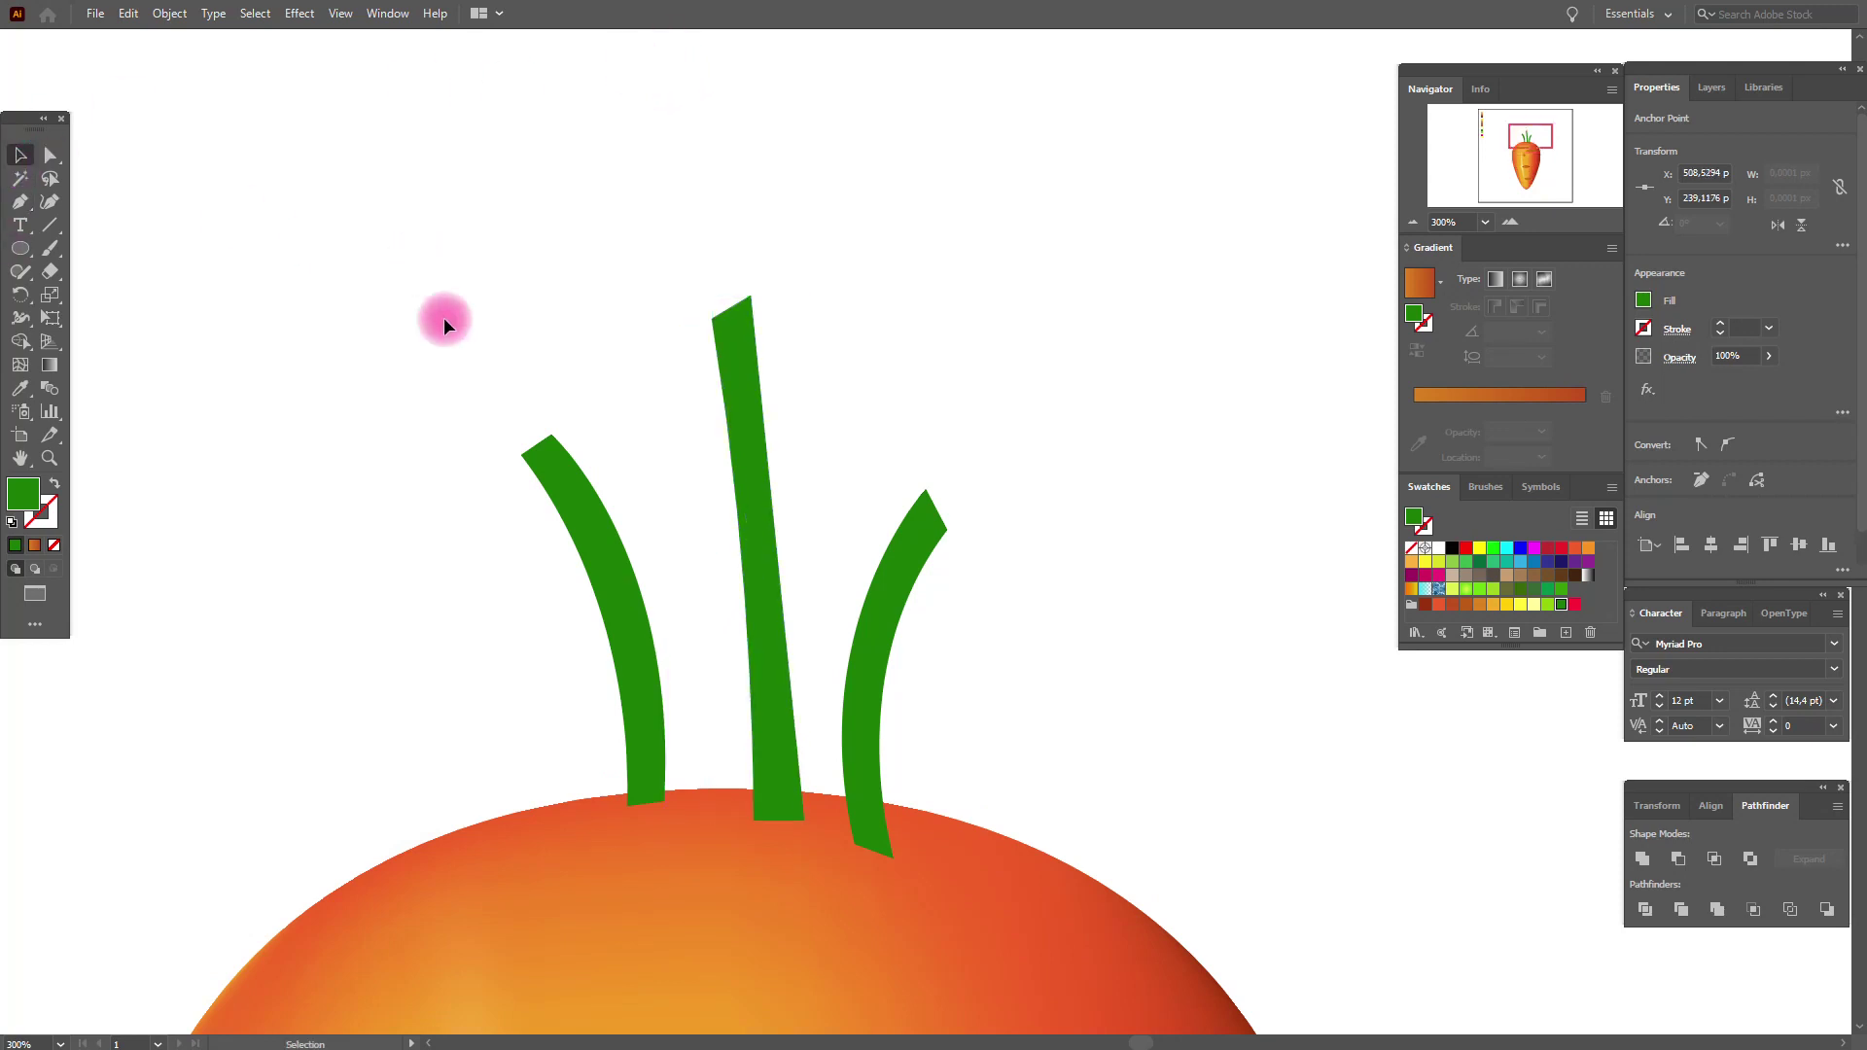
# Step: Move the three green stems closer together at the centre of the carrot's crown
pyautogui.moveTo(630, 669); pyautogui.dragTo(736, 679)
pyautogui.moveTo(872, 691); pyautogui.dragTo(822, 676)
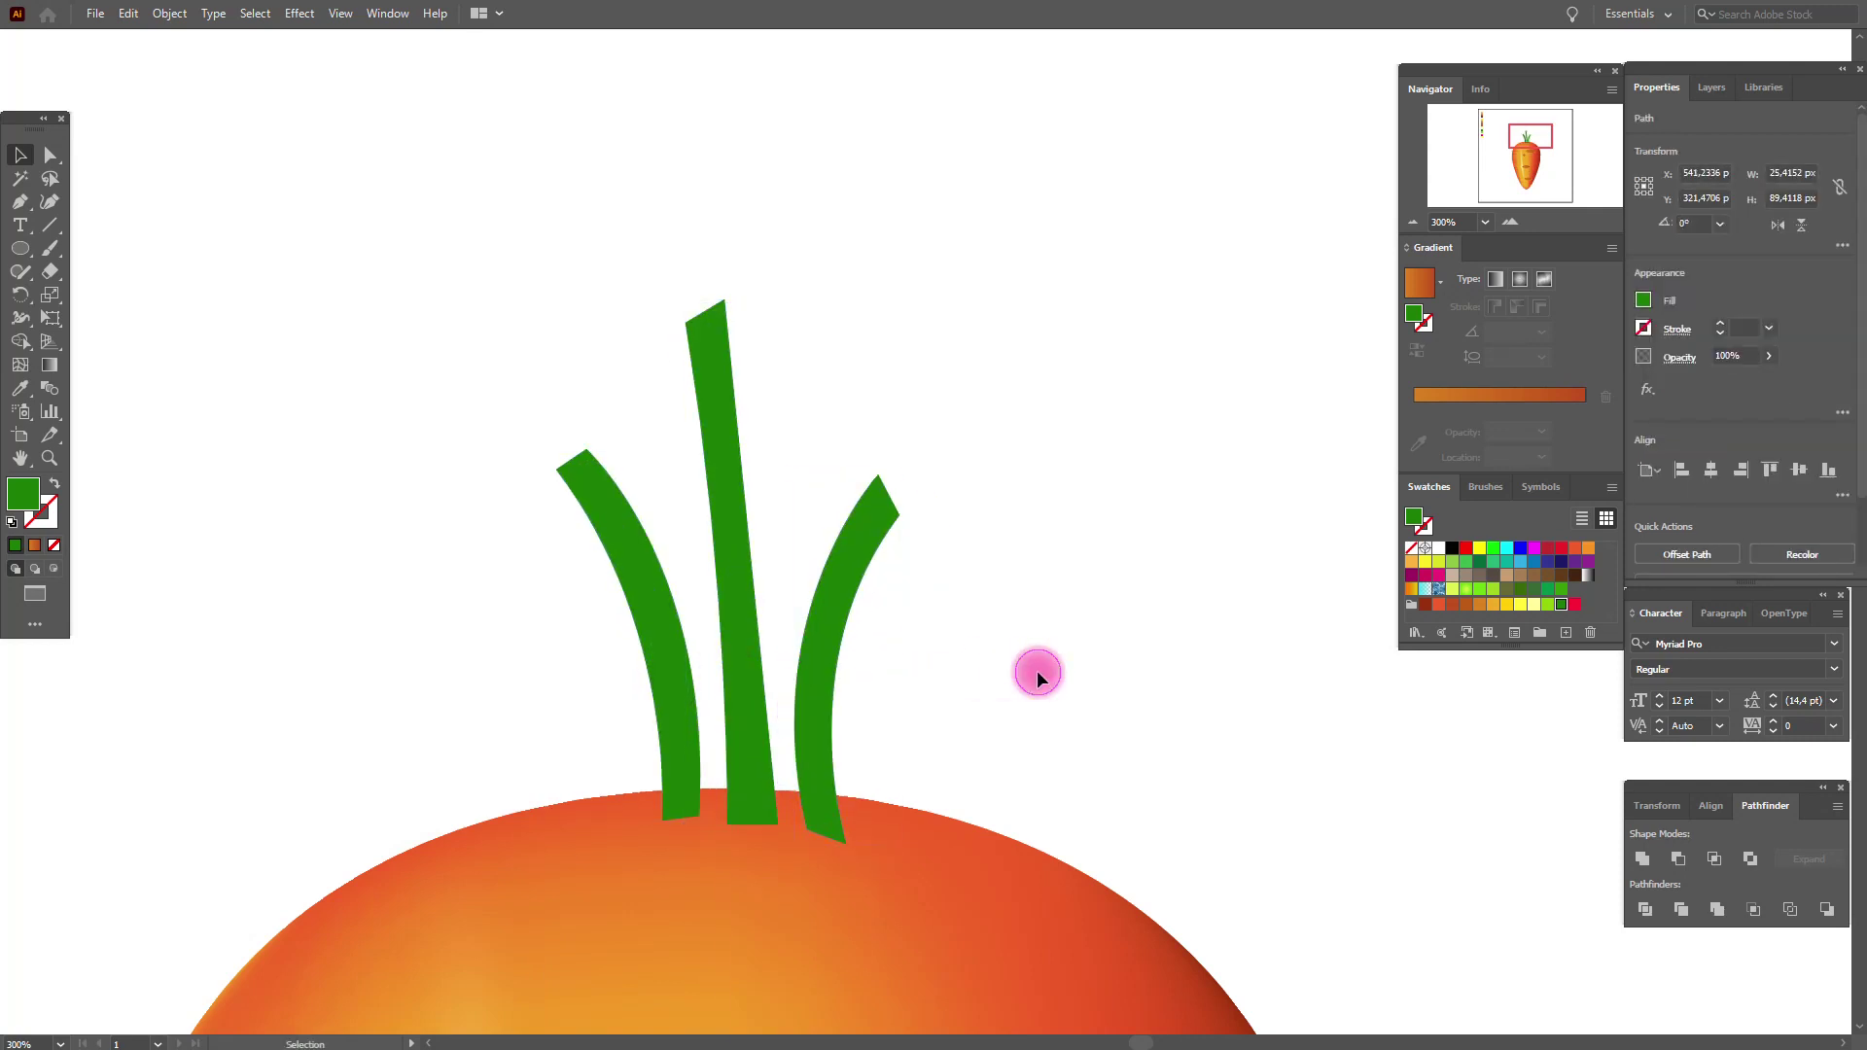
pyautogui.click(1036, 669)
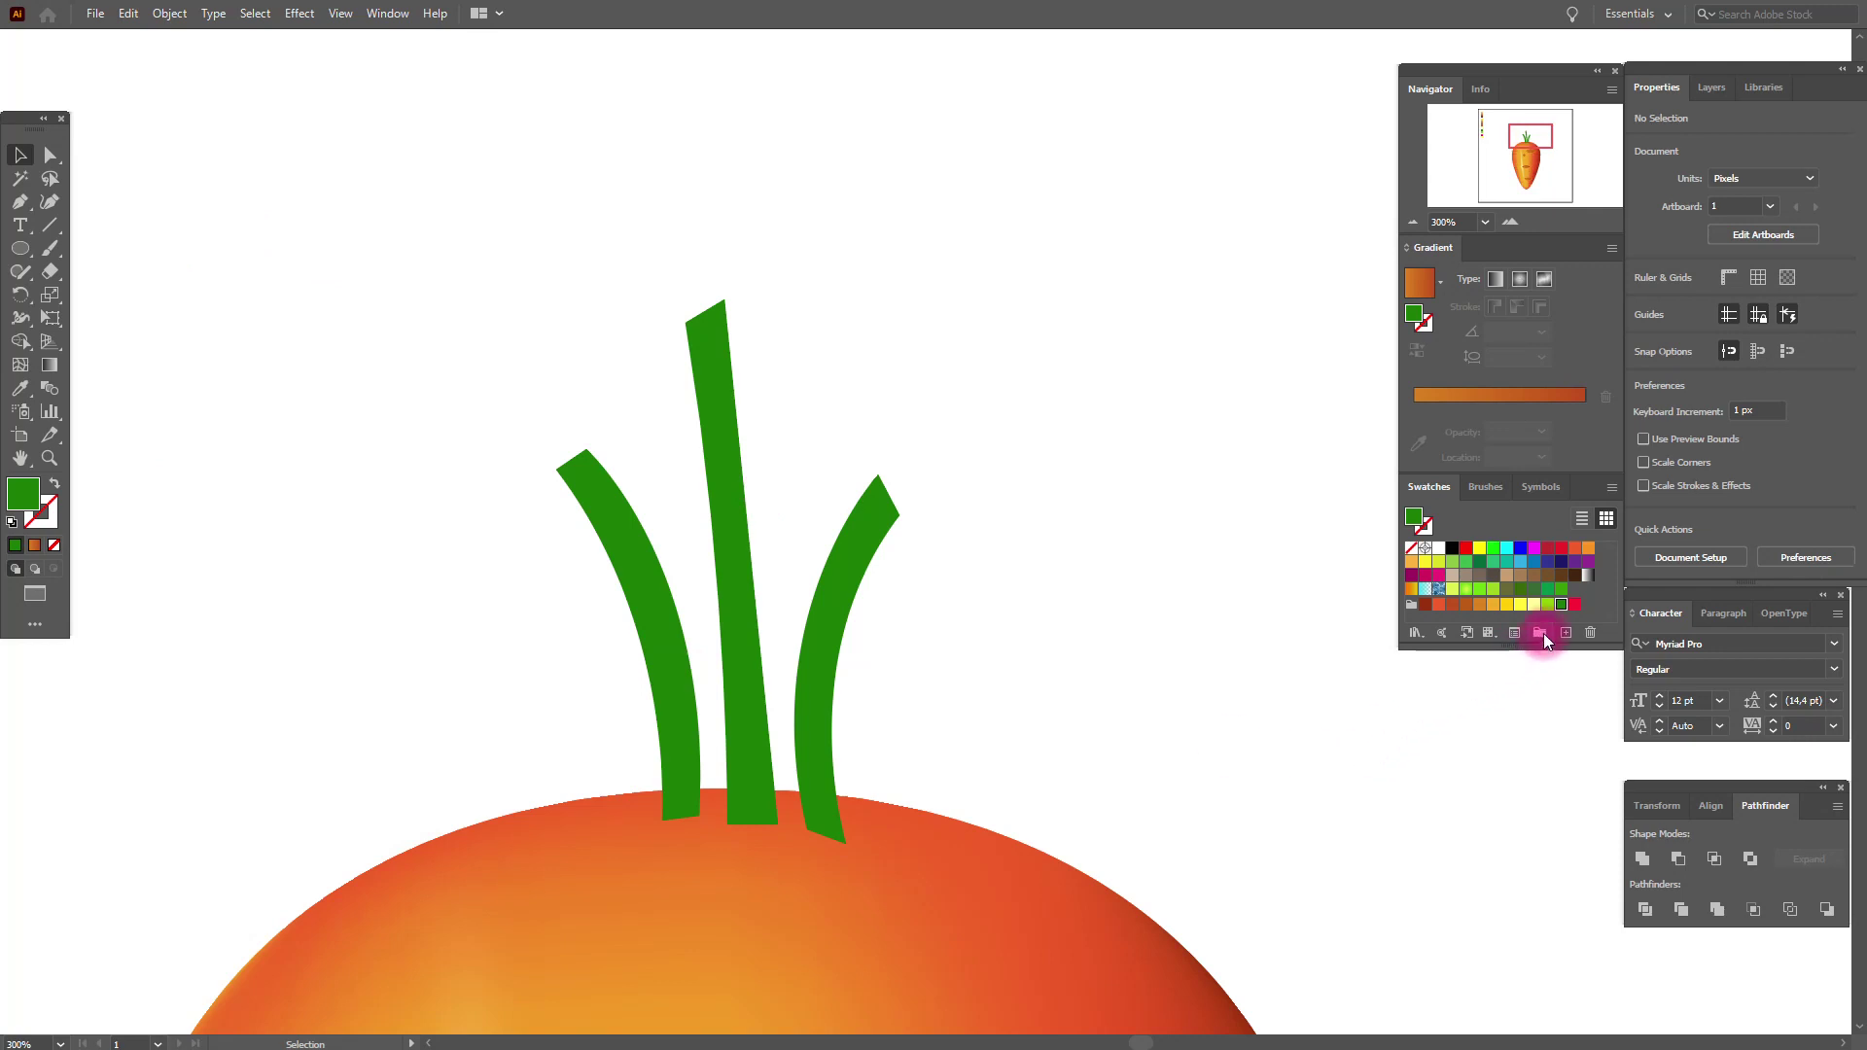
# Step: Draw a light green closed shape with the Pen tool covering the left side of the left stem
pyautogui.click(1548, 604)
pyautogui.click(21, 203)
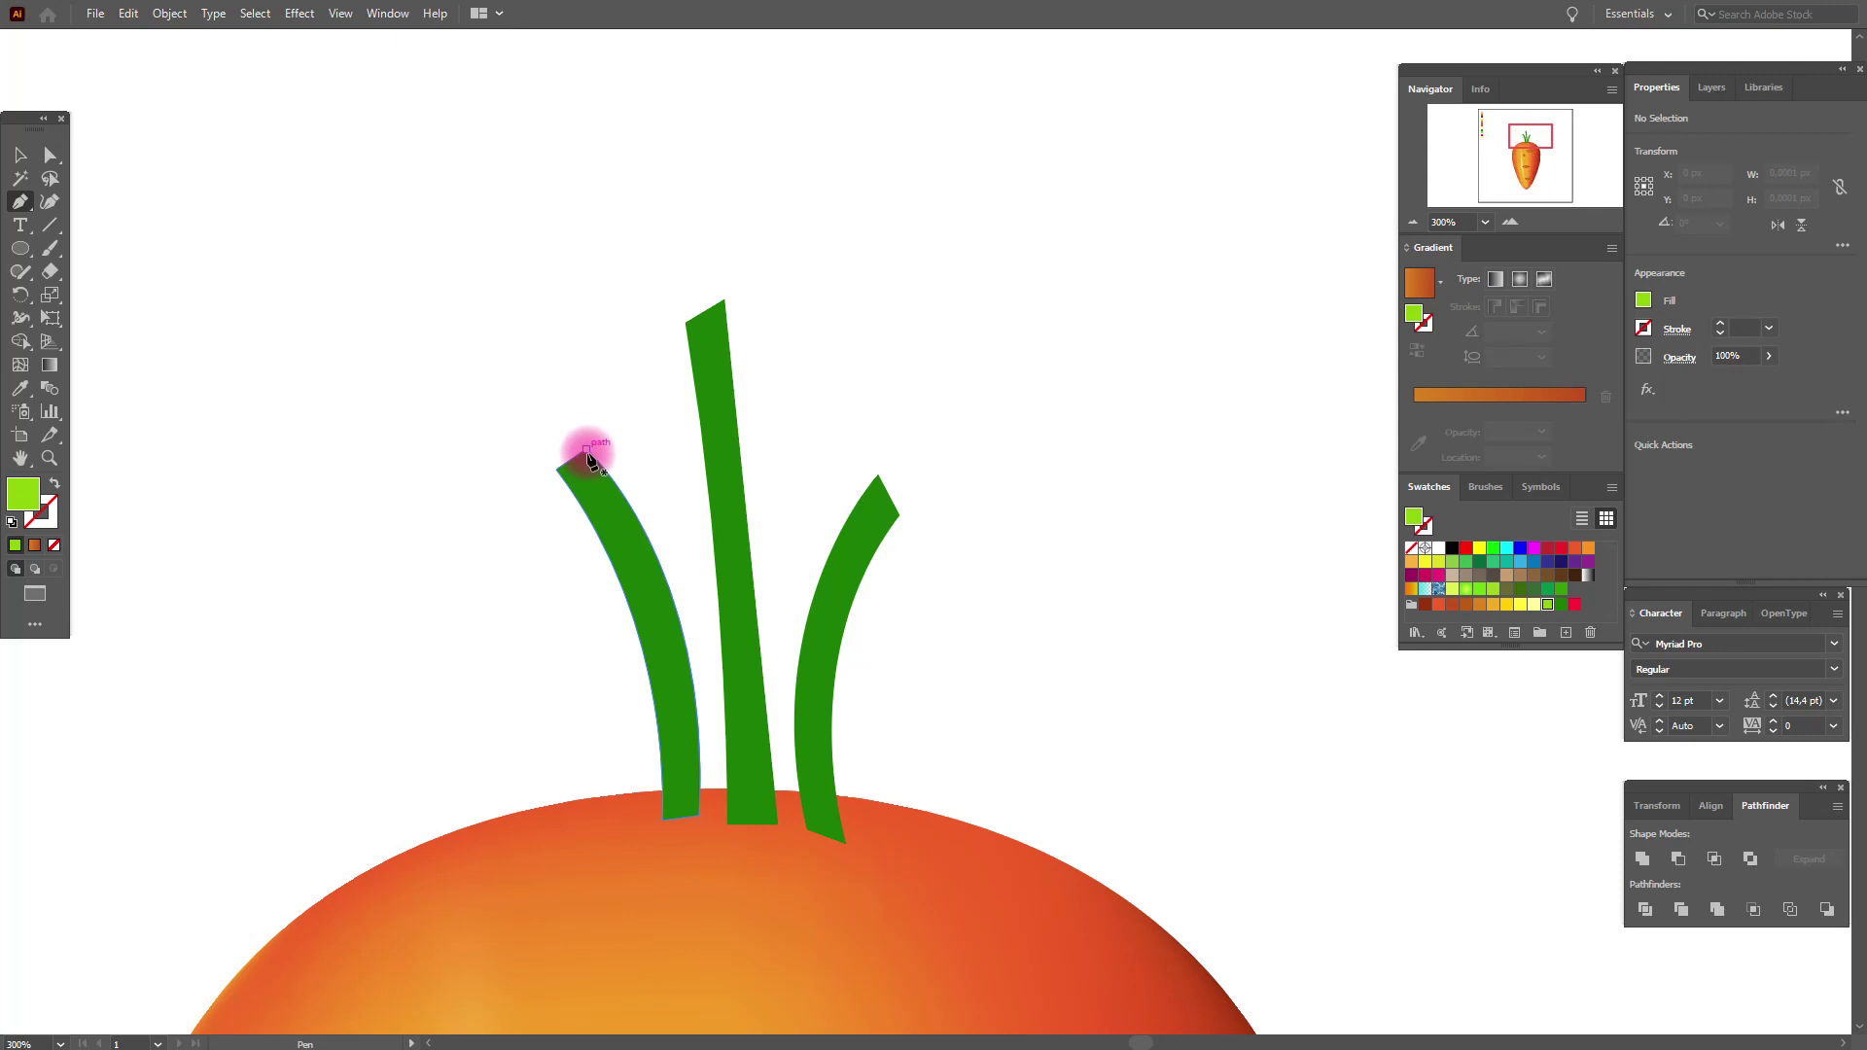
pyautogui.click(586, 449)
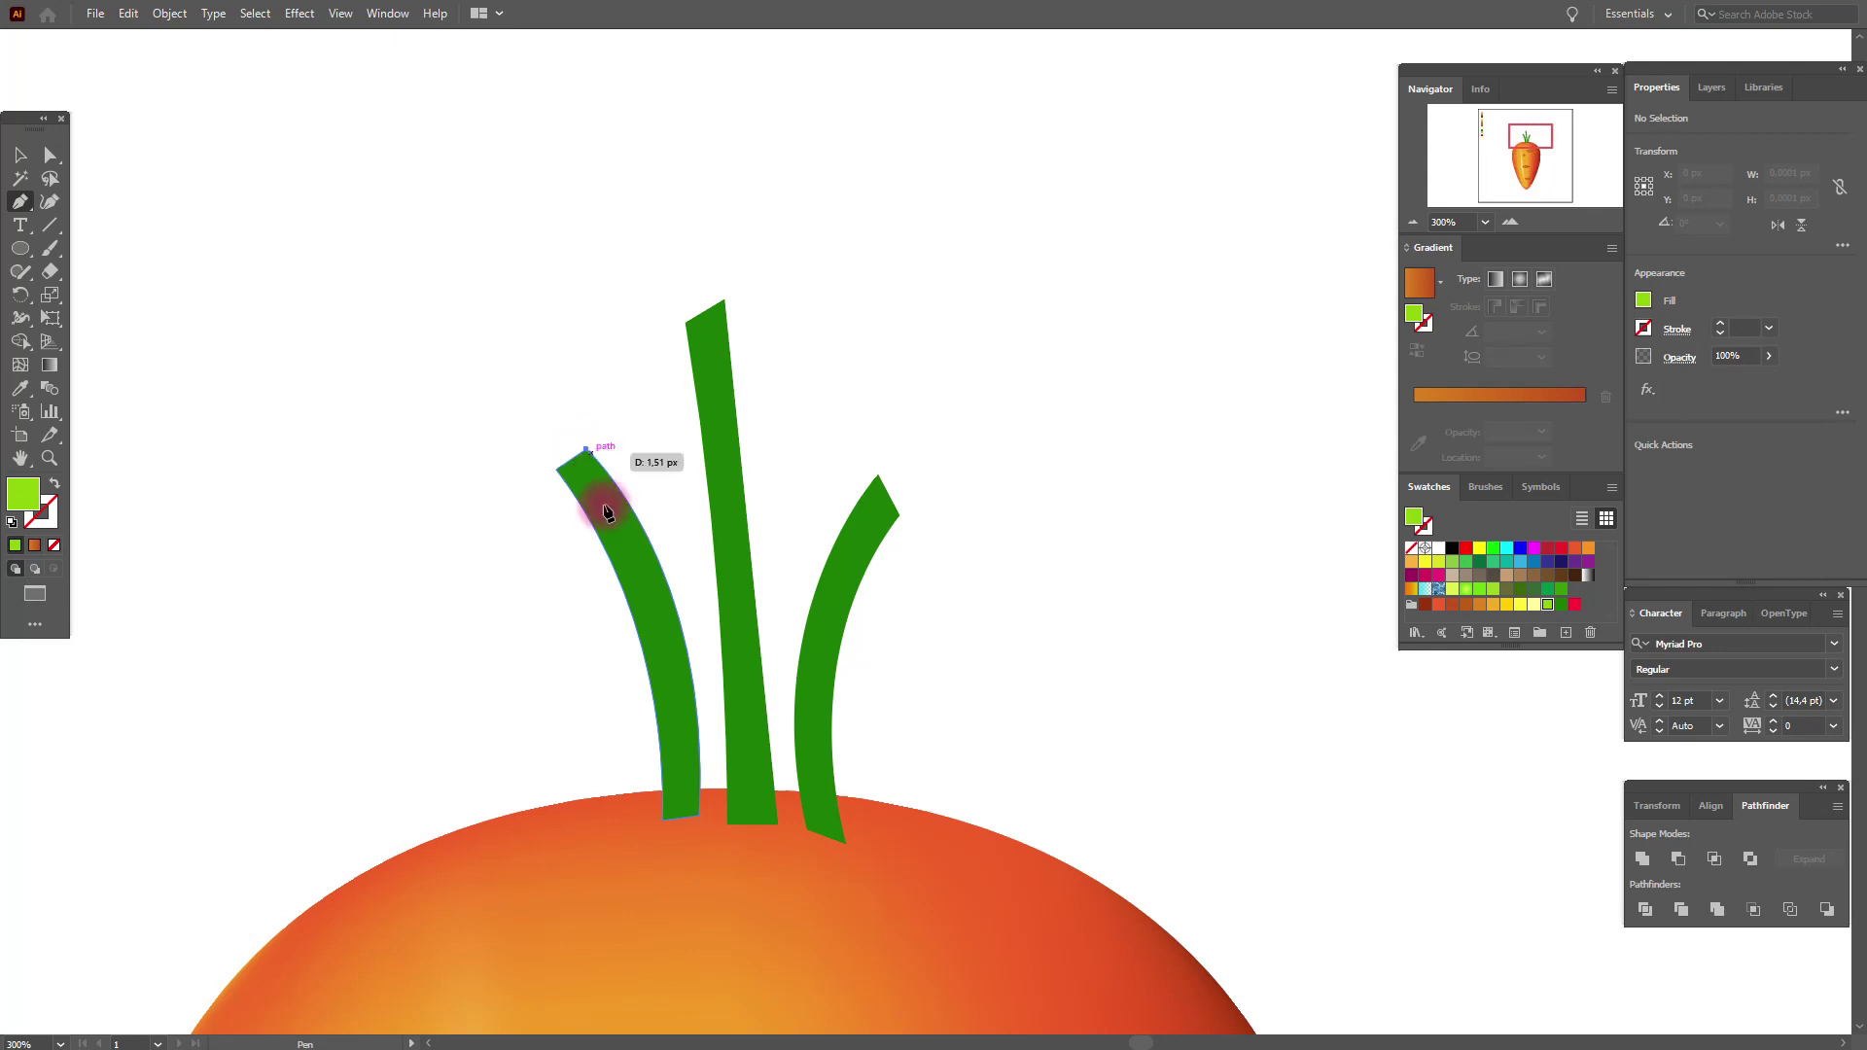
pyautogui.moveTo(683, 846); pyautogui.dragTo(653, 982)
pyautogui.click(682, 844)
pyautogui.click(620, 843)
pyautogui.click(590, 676)
pyautogui.click(515, 492)
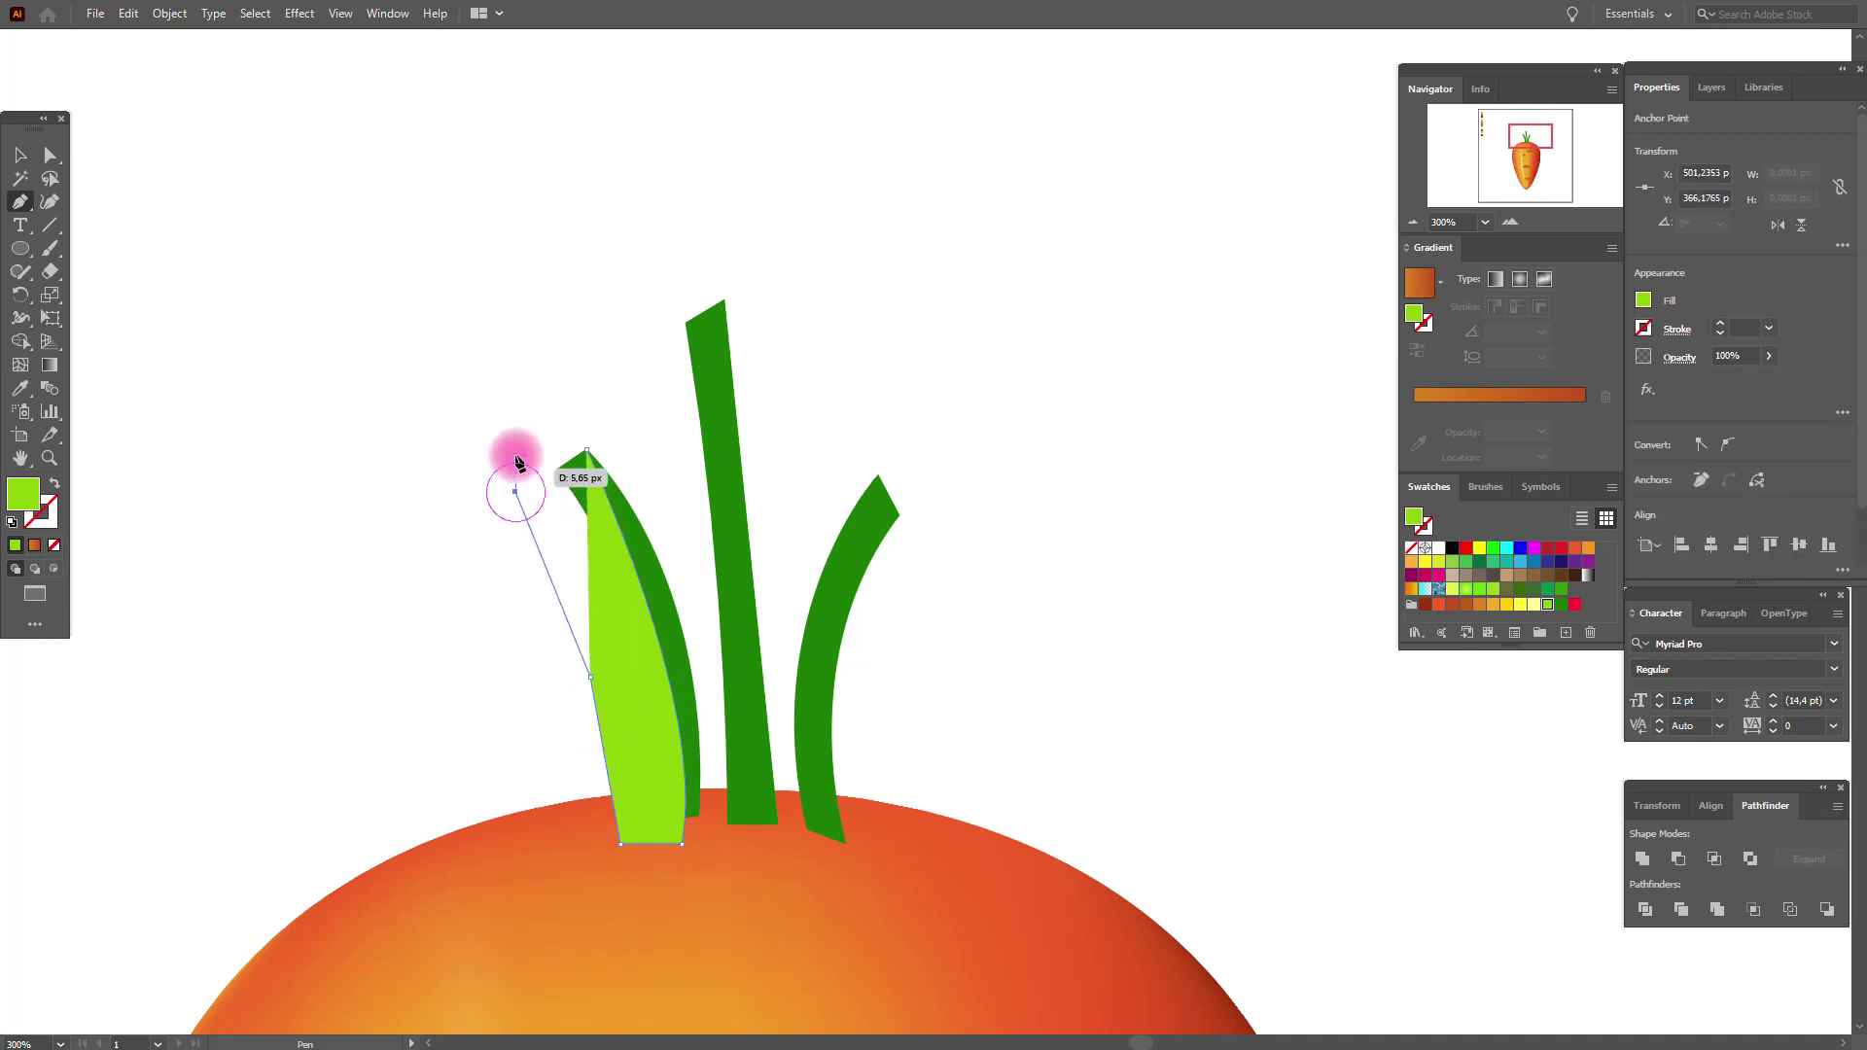
pyautogui.click(530, 407)
pyautogui.moveTo(590, 453); pyautogui.dragTo(591, 454)
pyautogui.click(17, 161)
pyautogui.click(479, 242)
# Step: Intersect the light green shape with a copy of the left stem to leave a light strip along its left side
pyautogui.click(680, 613)
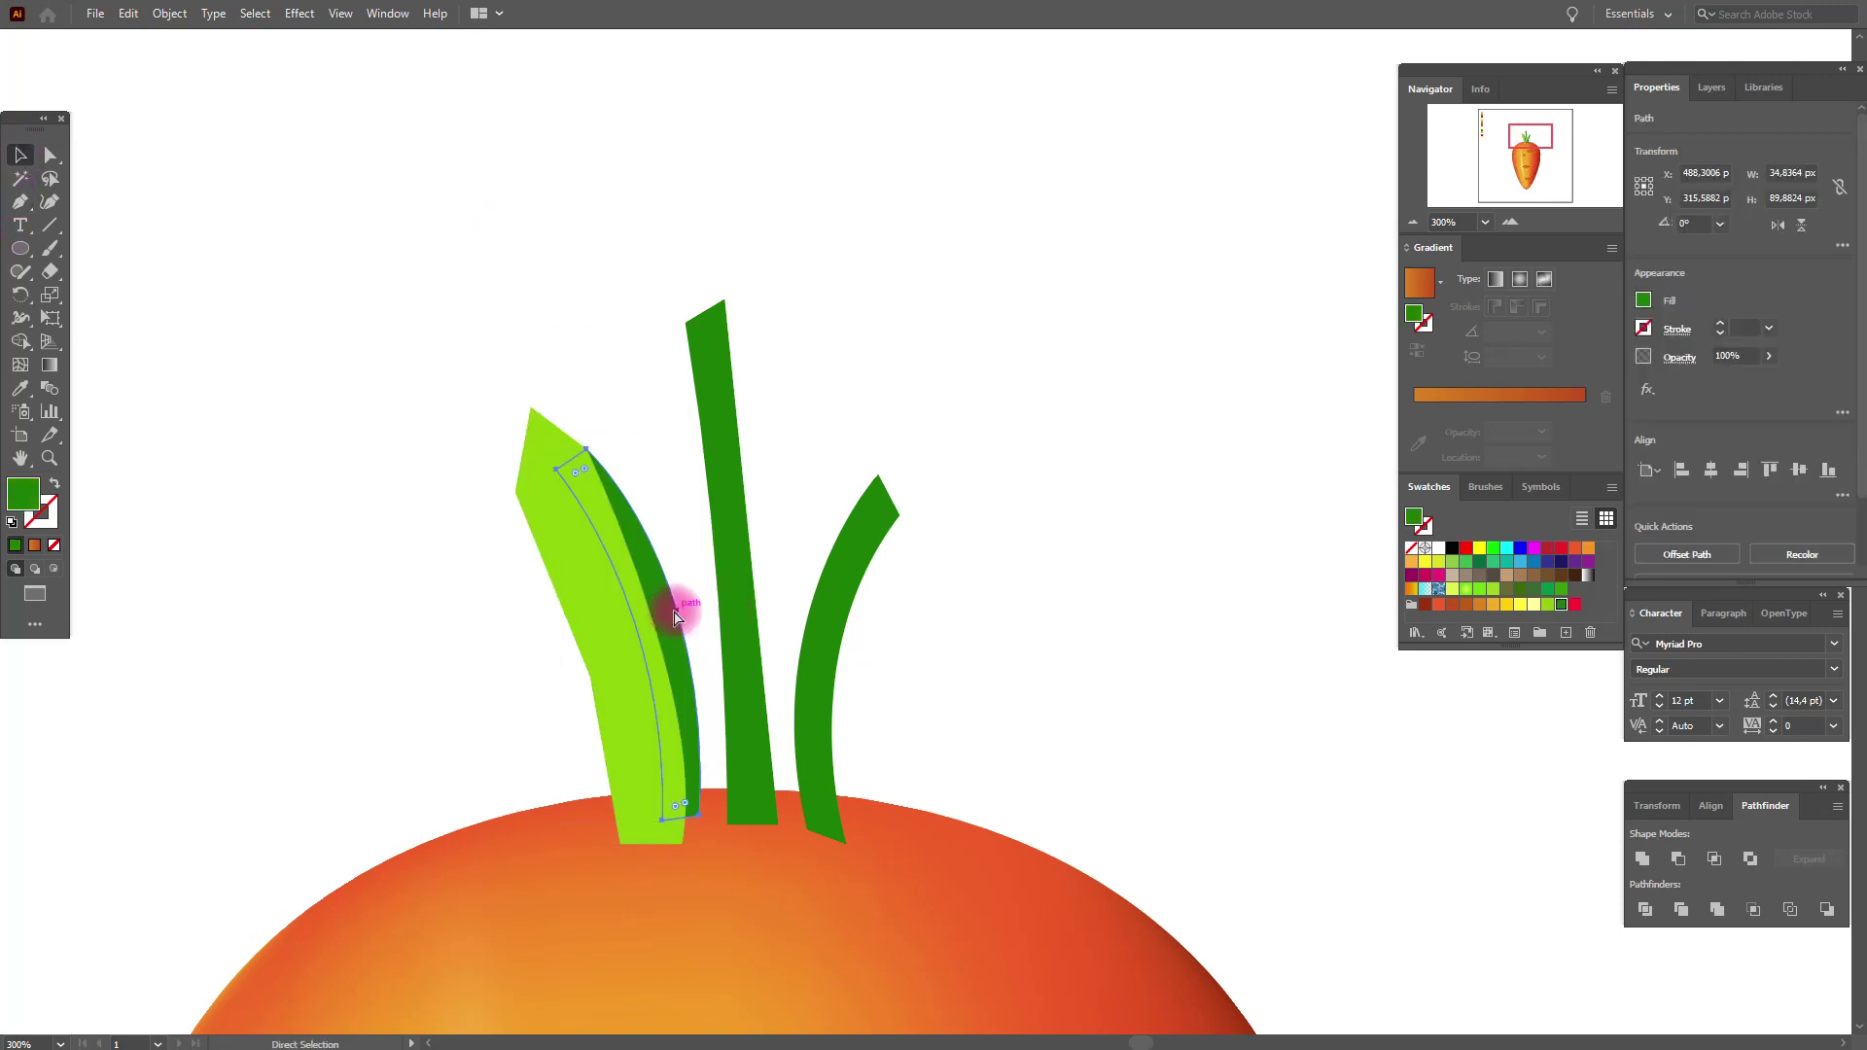
pyautogui.keyDown('shift'); pyautogui.click(535, 437); pyautogui.keyUp('shift')
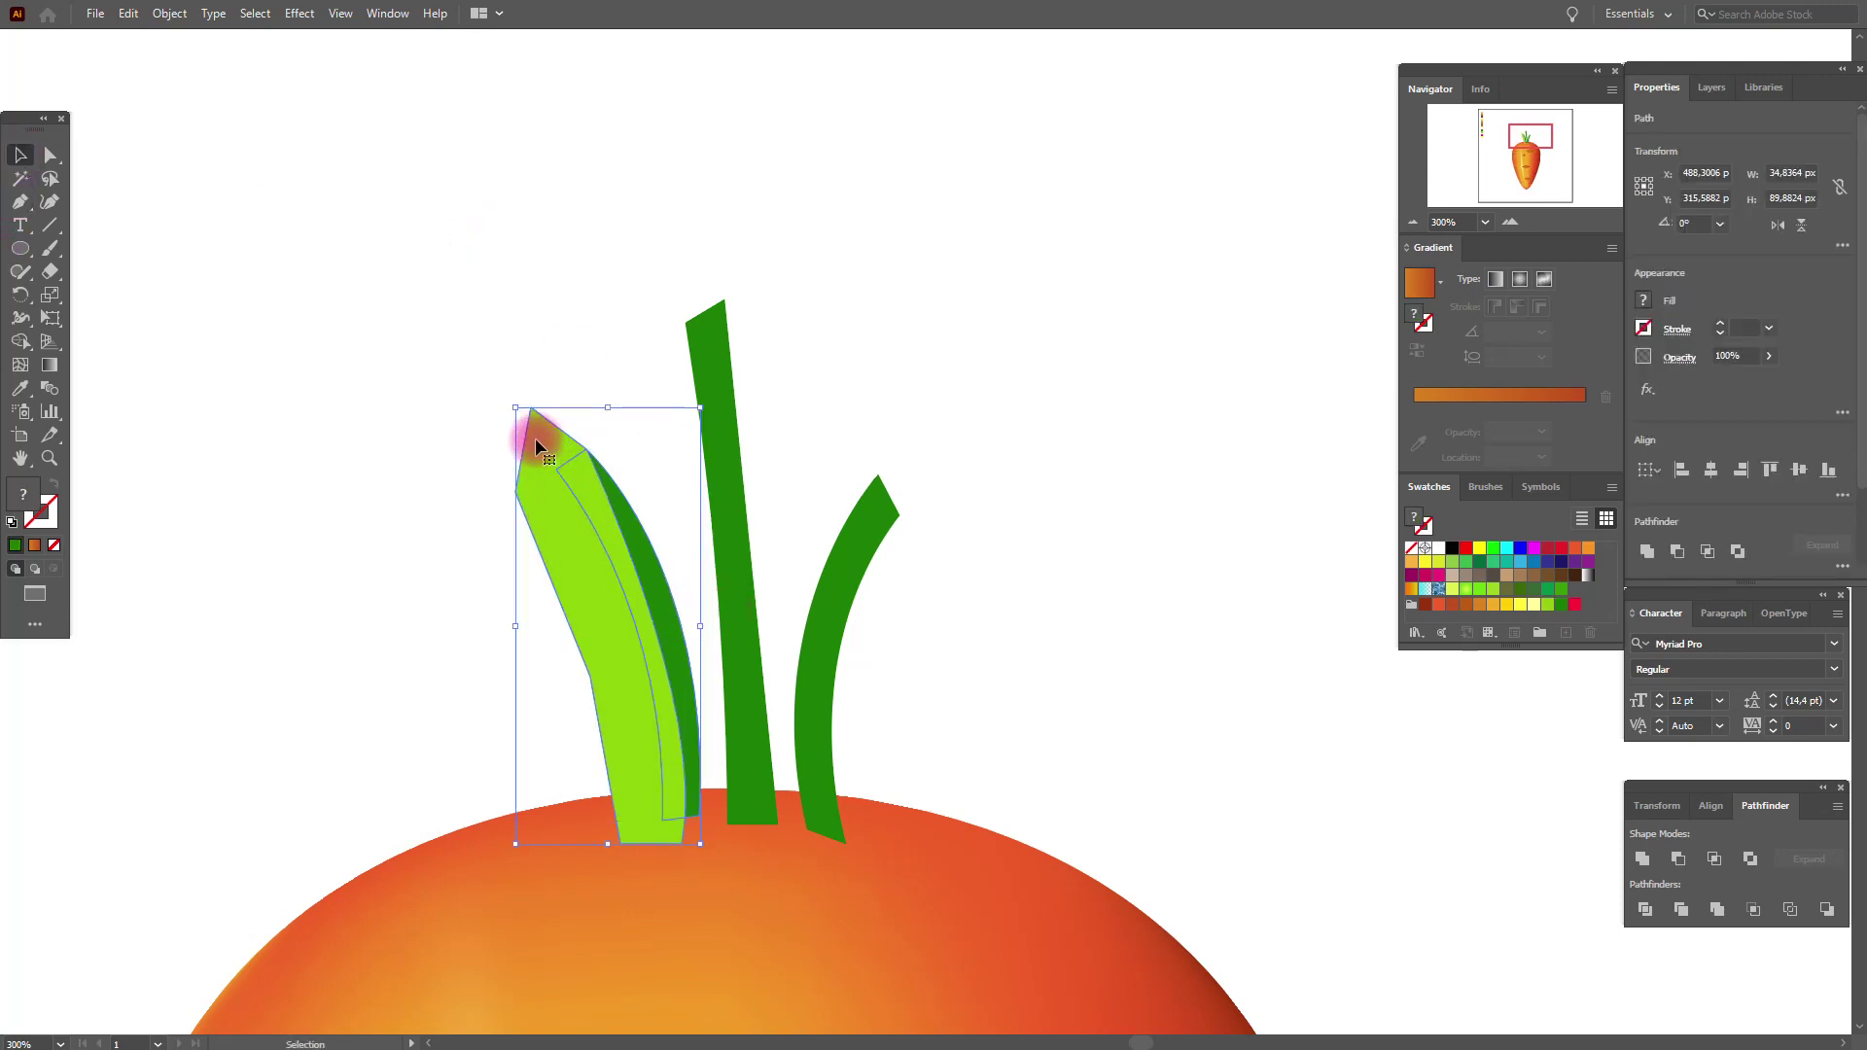
pyautogui.click(1723, 860)
pyautogui.click(978, 580)
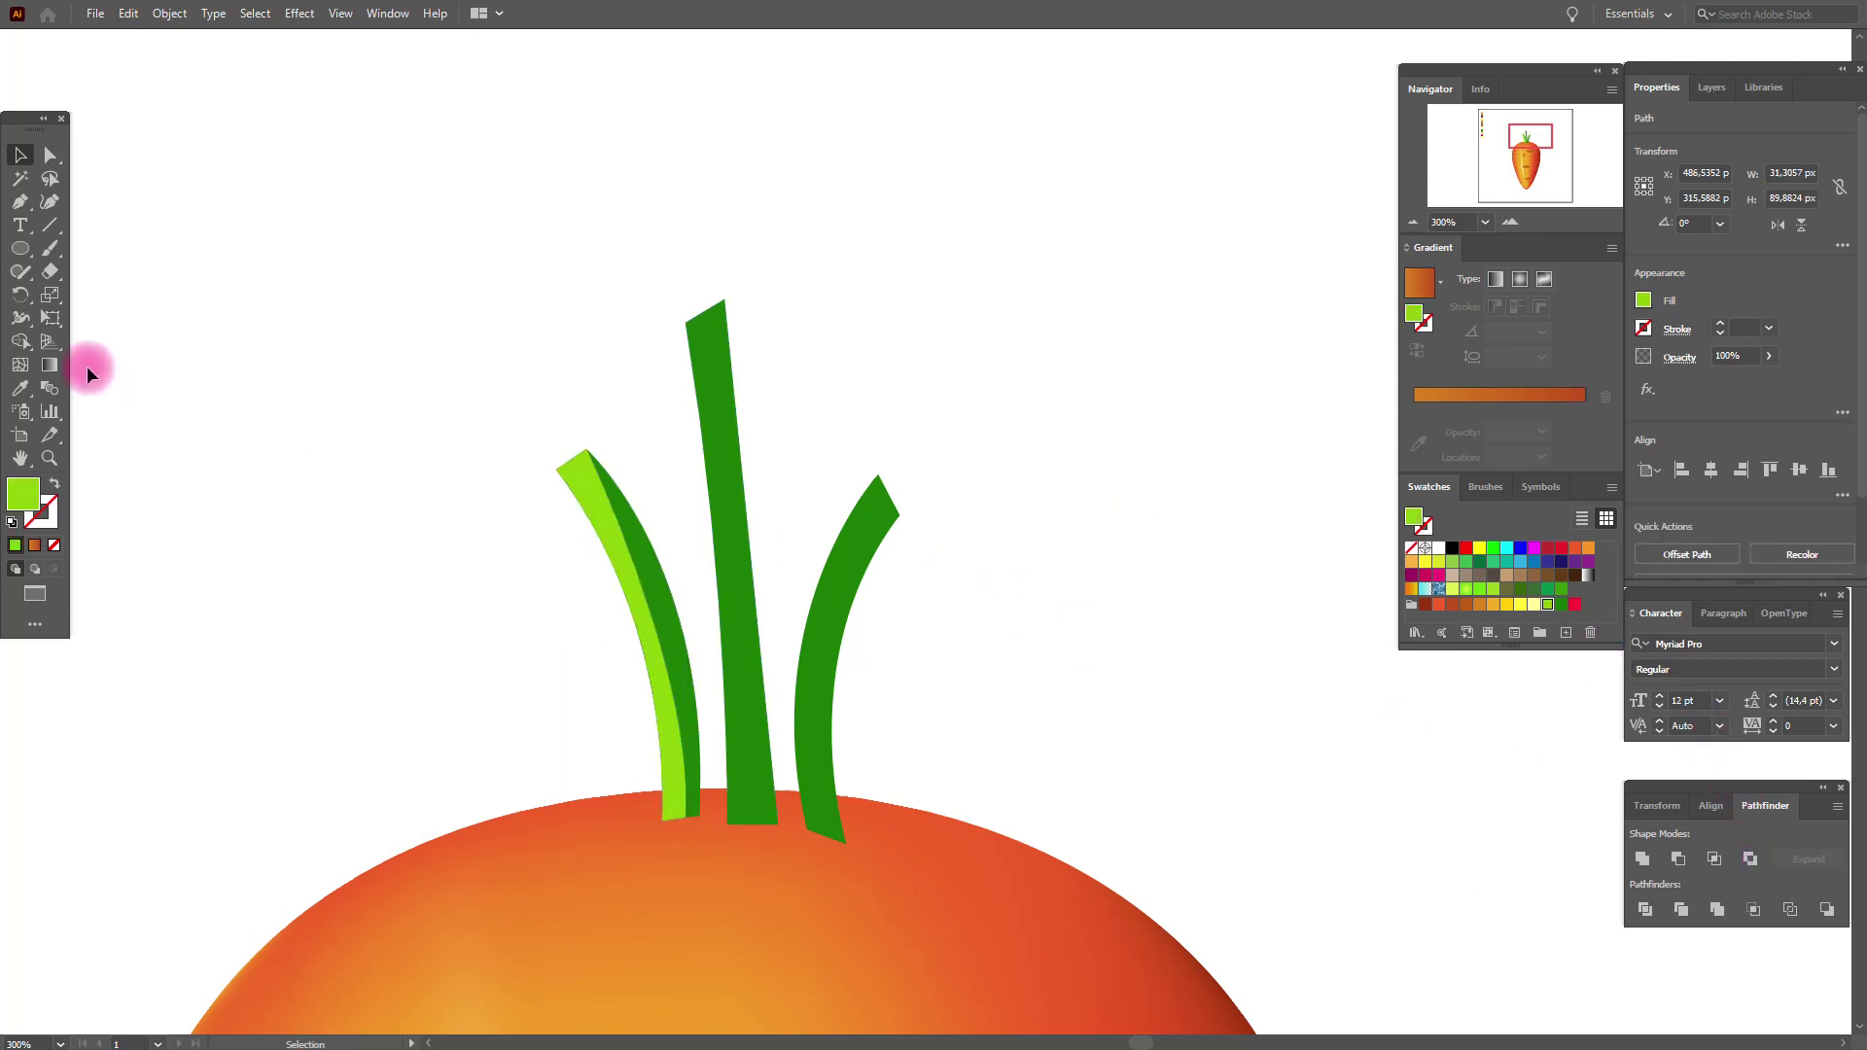
# Step: Draw a light green closed shape with the Pen tool covering the left side of the right stem
pyautogui.click(20, 204)
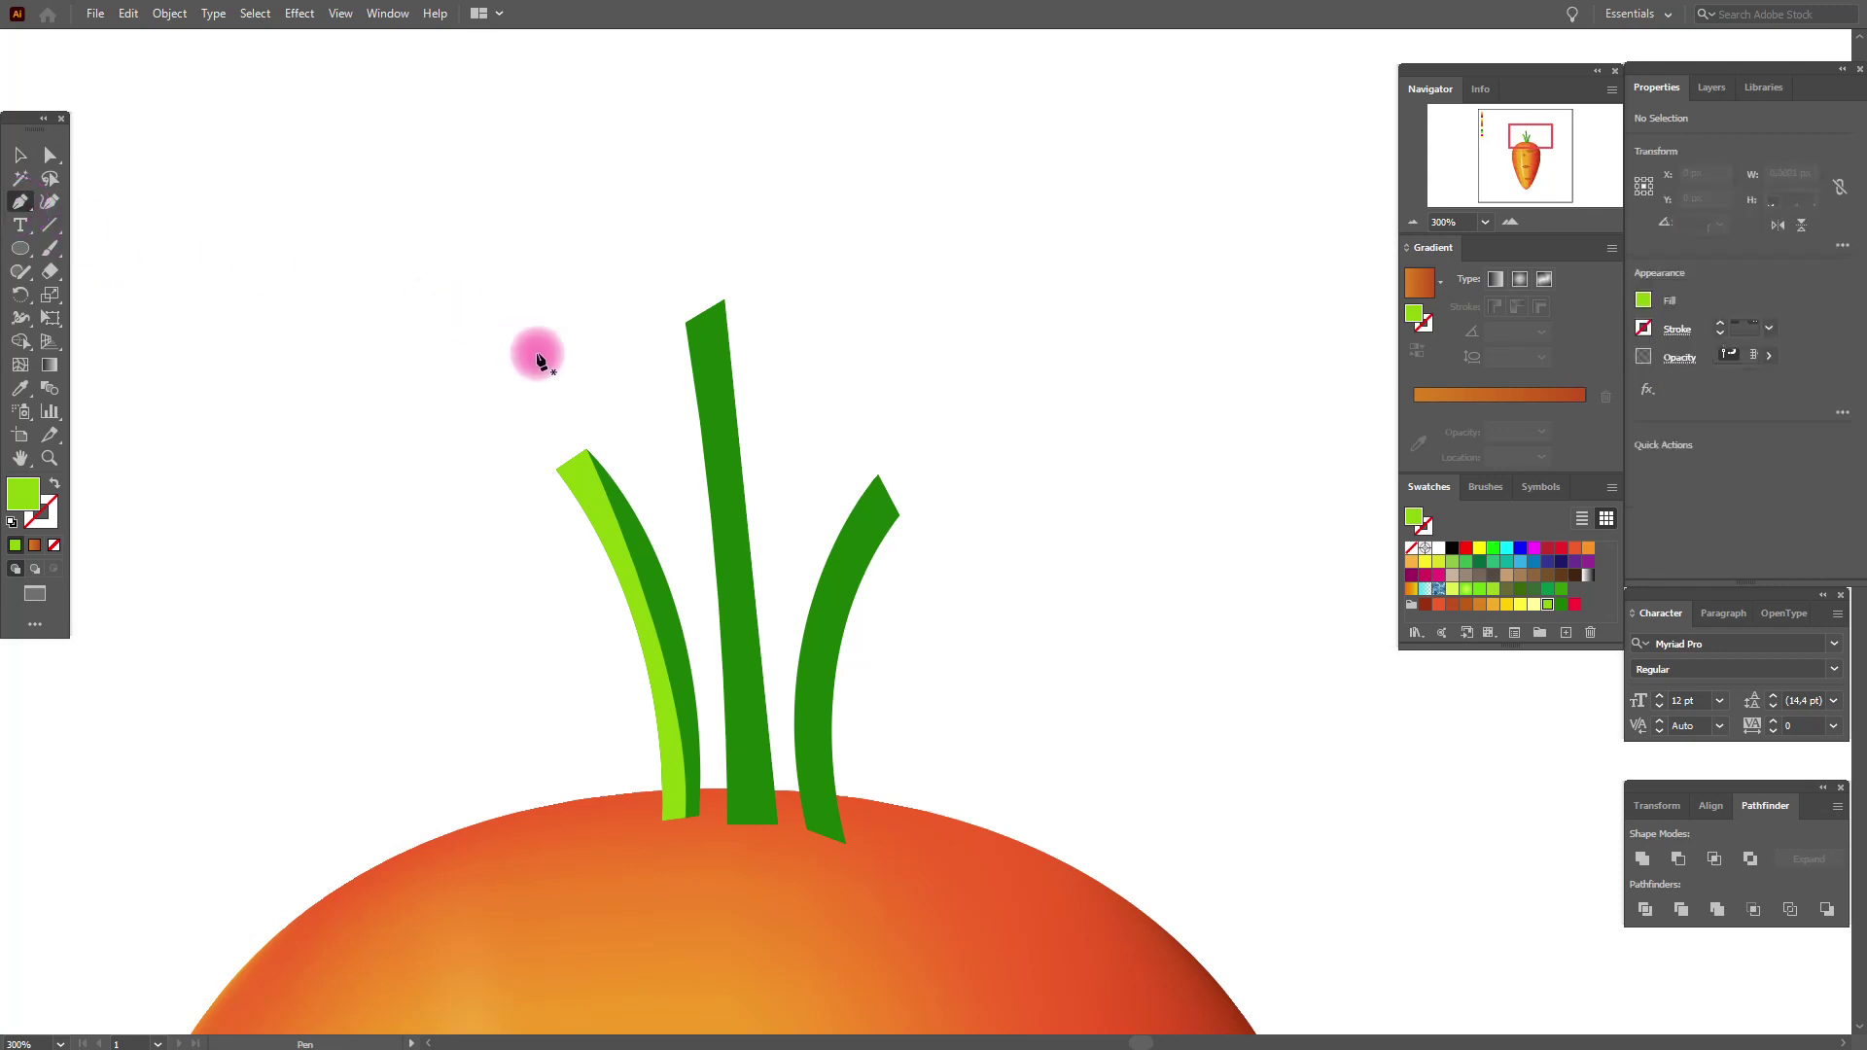
pyautogui.click(878, 479)
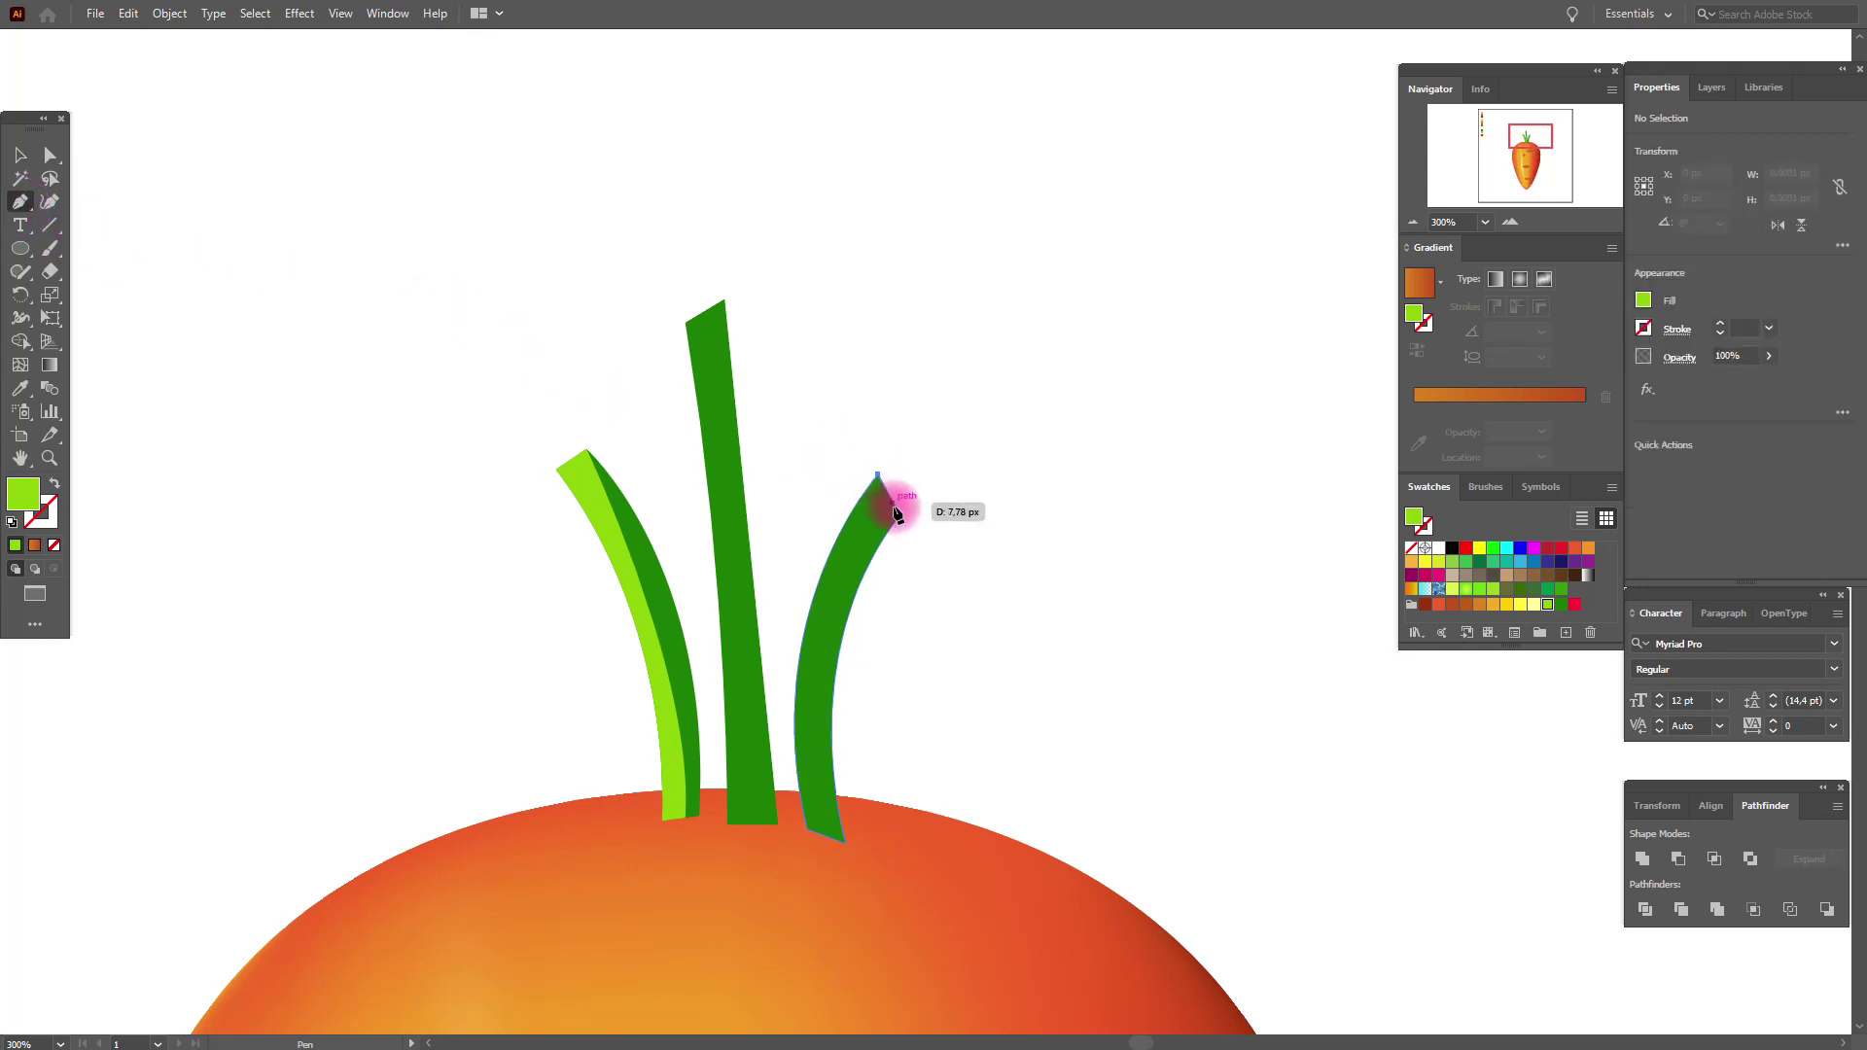
pyautogui.click(900, 516)
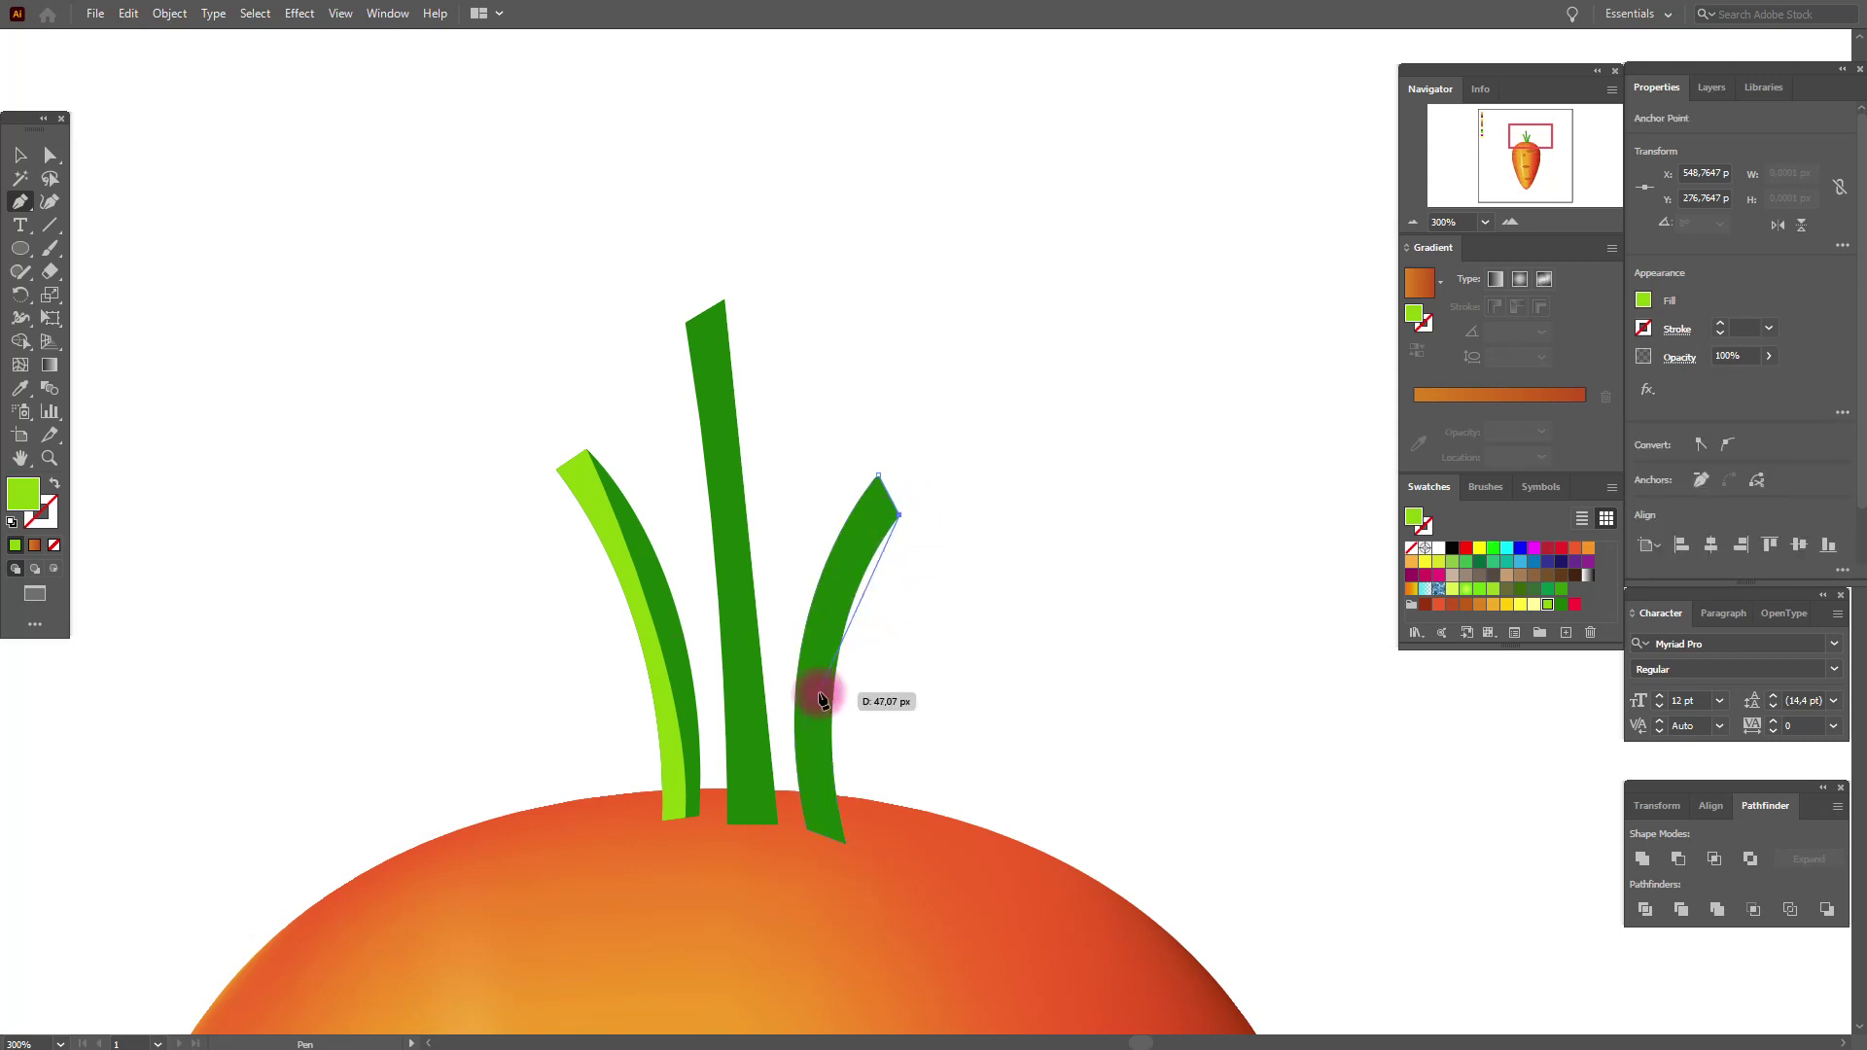
pyautogui.moveTo(808, 865); pyautogui.dragTo(813, 953)
pyautogui.moveTo(813, 973)
pyautogui.mouseDown()
pyautogui.moveTo(805, 1021)
pyautogui.moveTo(821, 954)
pyautogui.moveTo(813, 974)
pyautogui.mouseUp()
pyautogui.moveTo(808, 688)
pyautogui.mouseDown()
pyautogui.moveTo(817, 717)
pyautogui.moveTo(808, 685)
pyautogui.mouseUp()
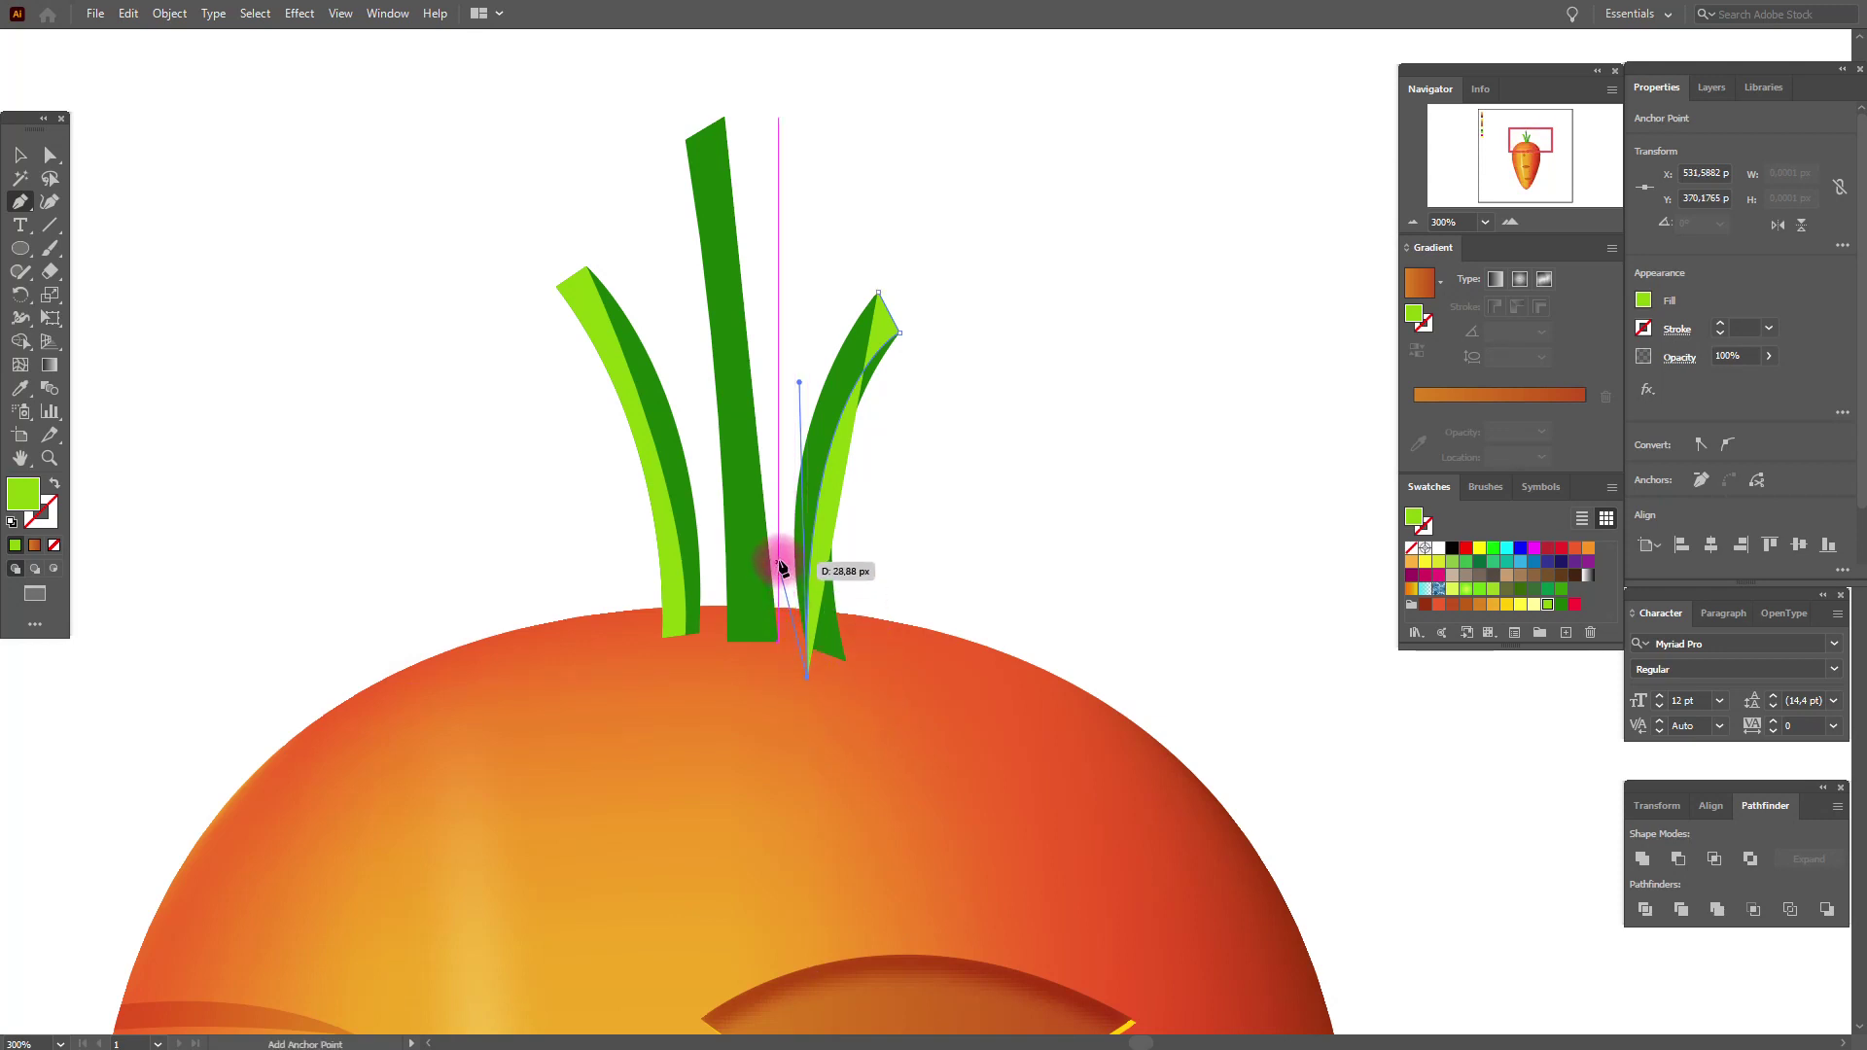
pyautogui.click(778, 560)
pyautogui.click(799, 344)
pyautogui.click(864, 236)
pyautogui.click(878, 291)
# Step: Intersect the light green shape with a copy of the right stem to leave a light strip along its left side
pyautogui.click(21, 154)
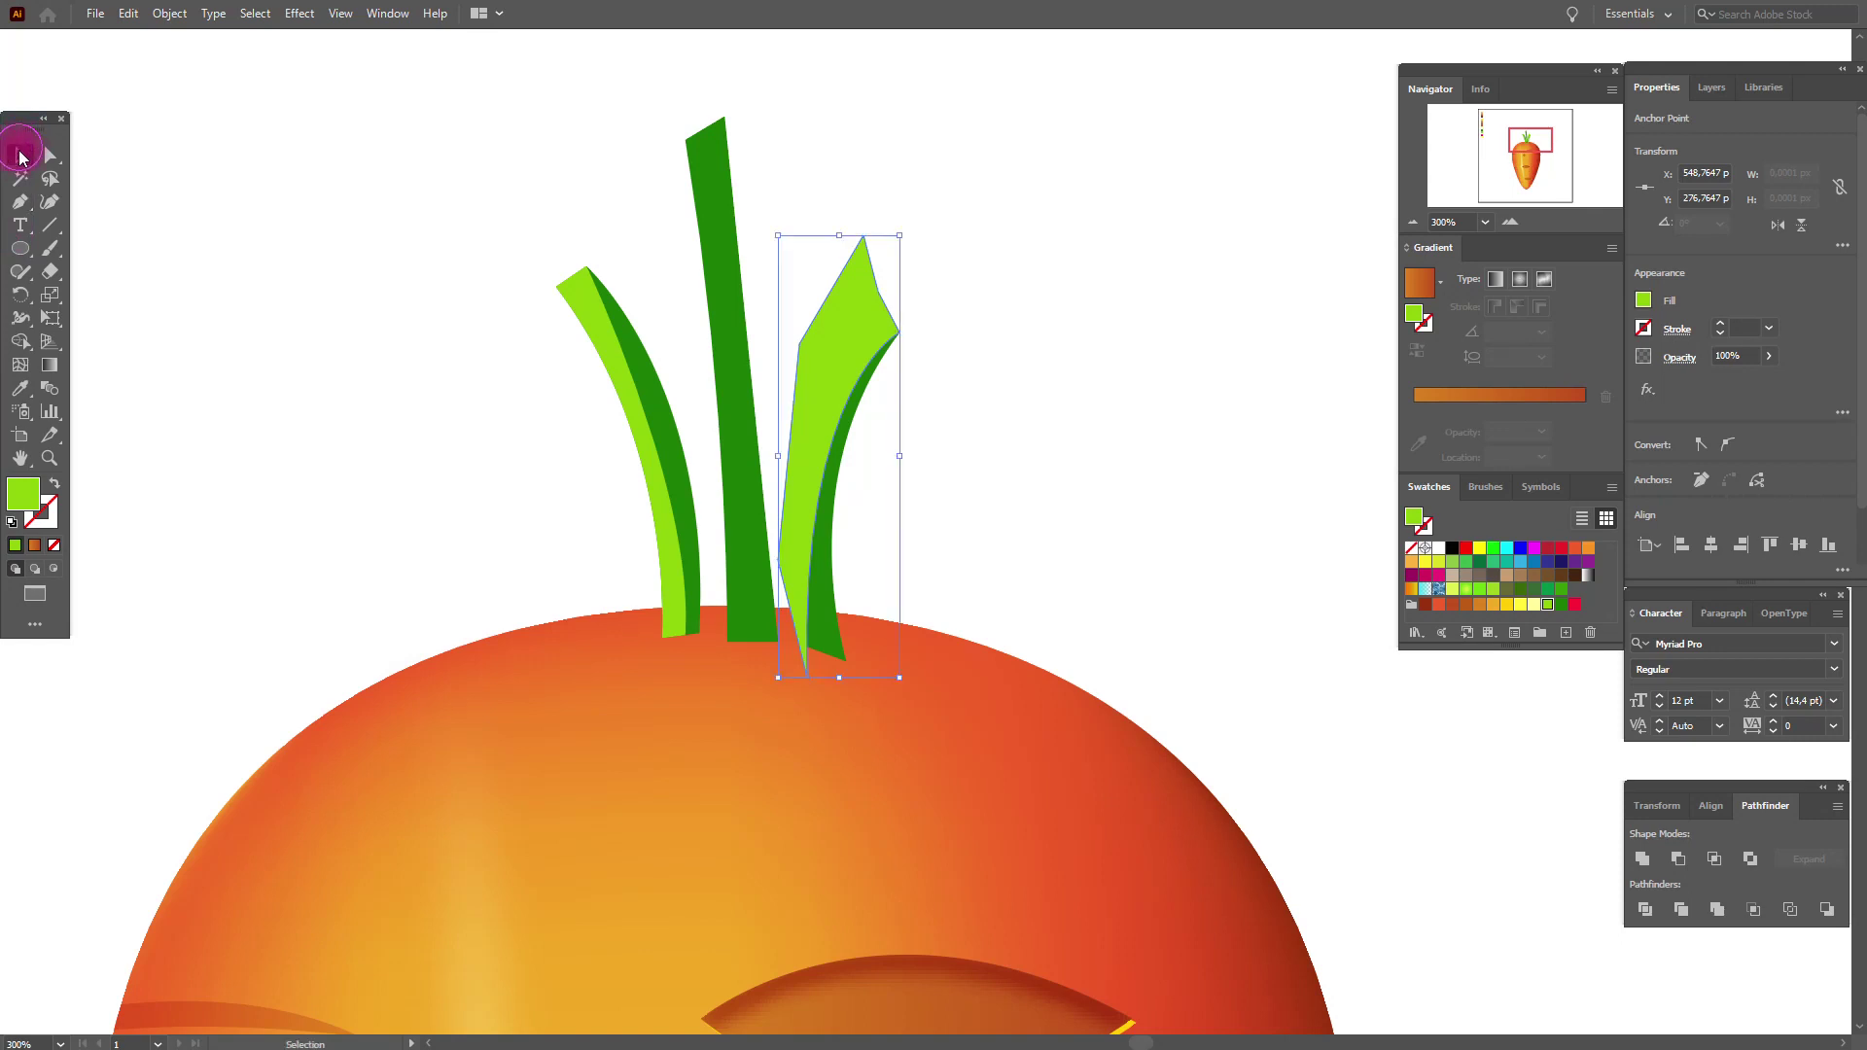
pyautogui.click(846, 413)
pyautogui.press('a')
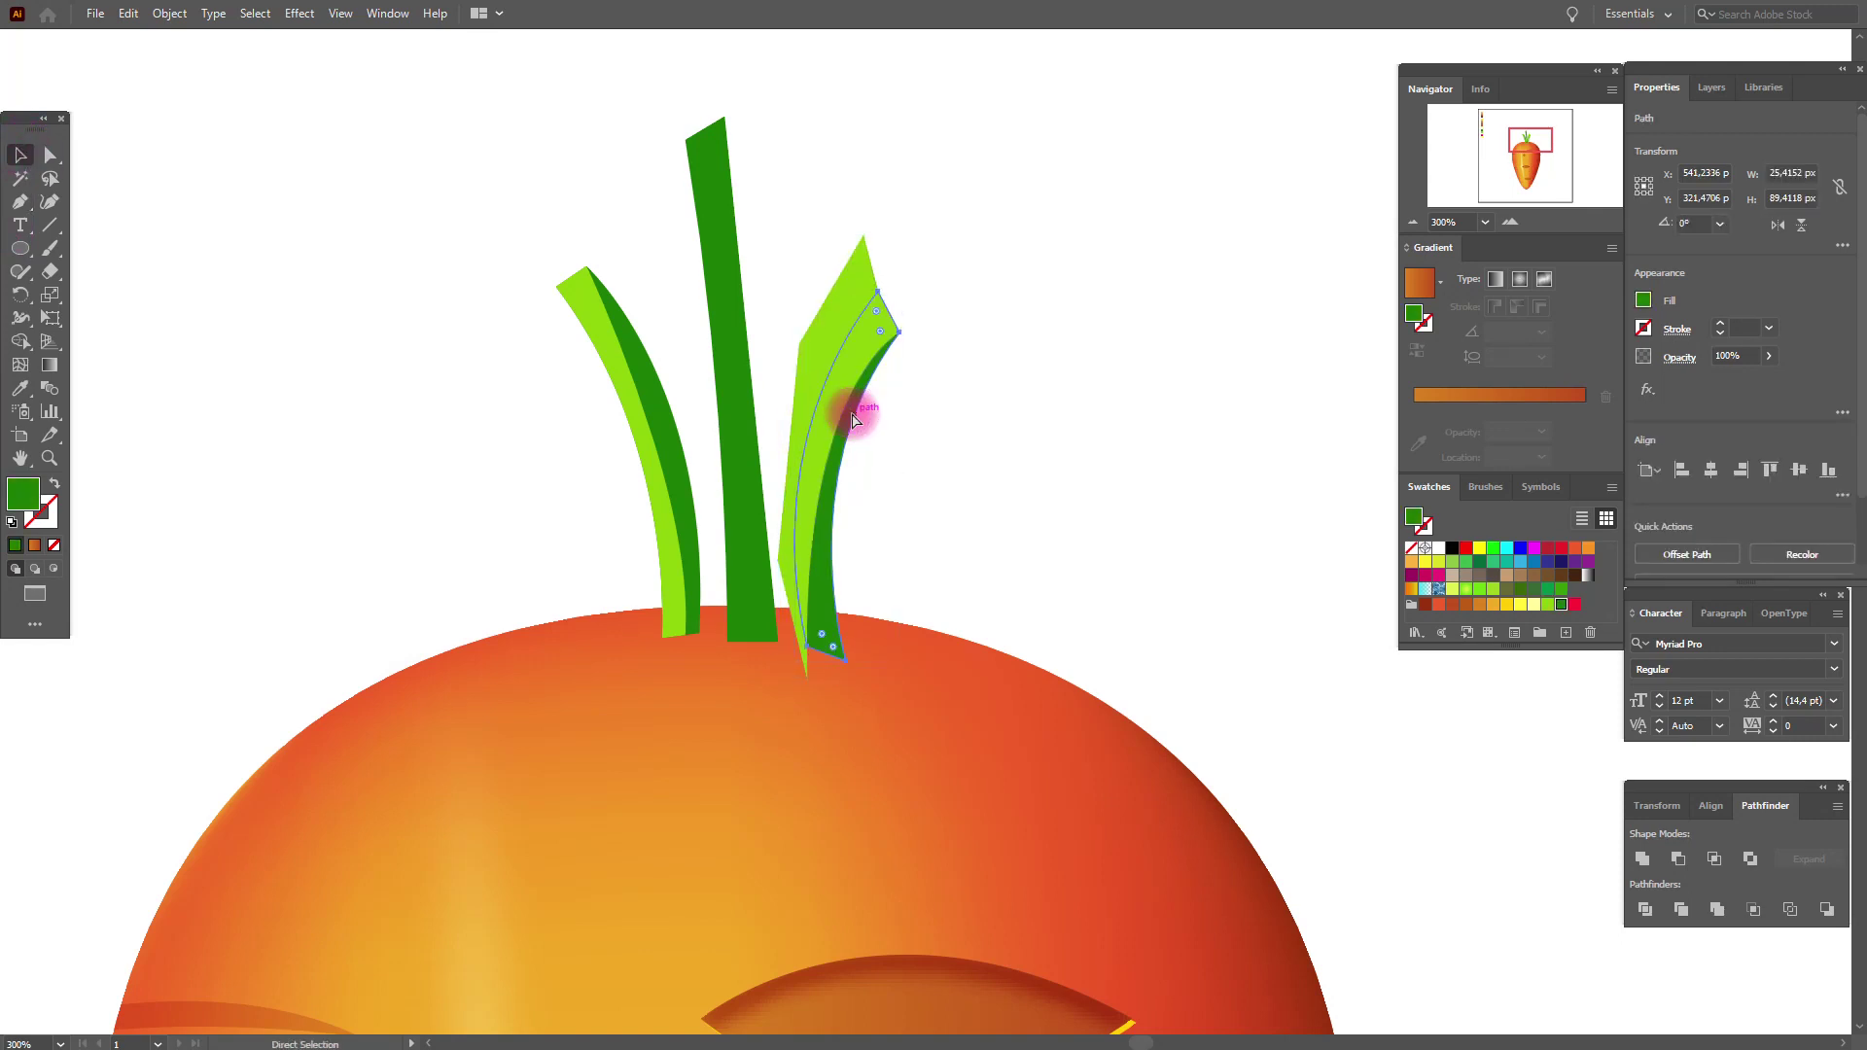
pyautogui.hotkey('ctrl', 'f')
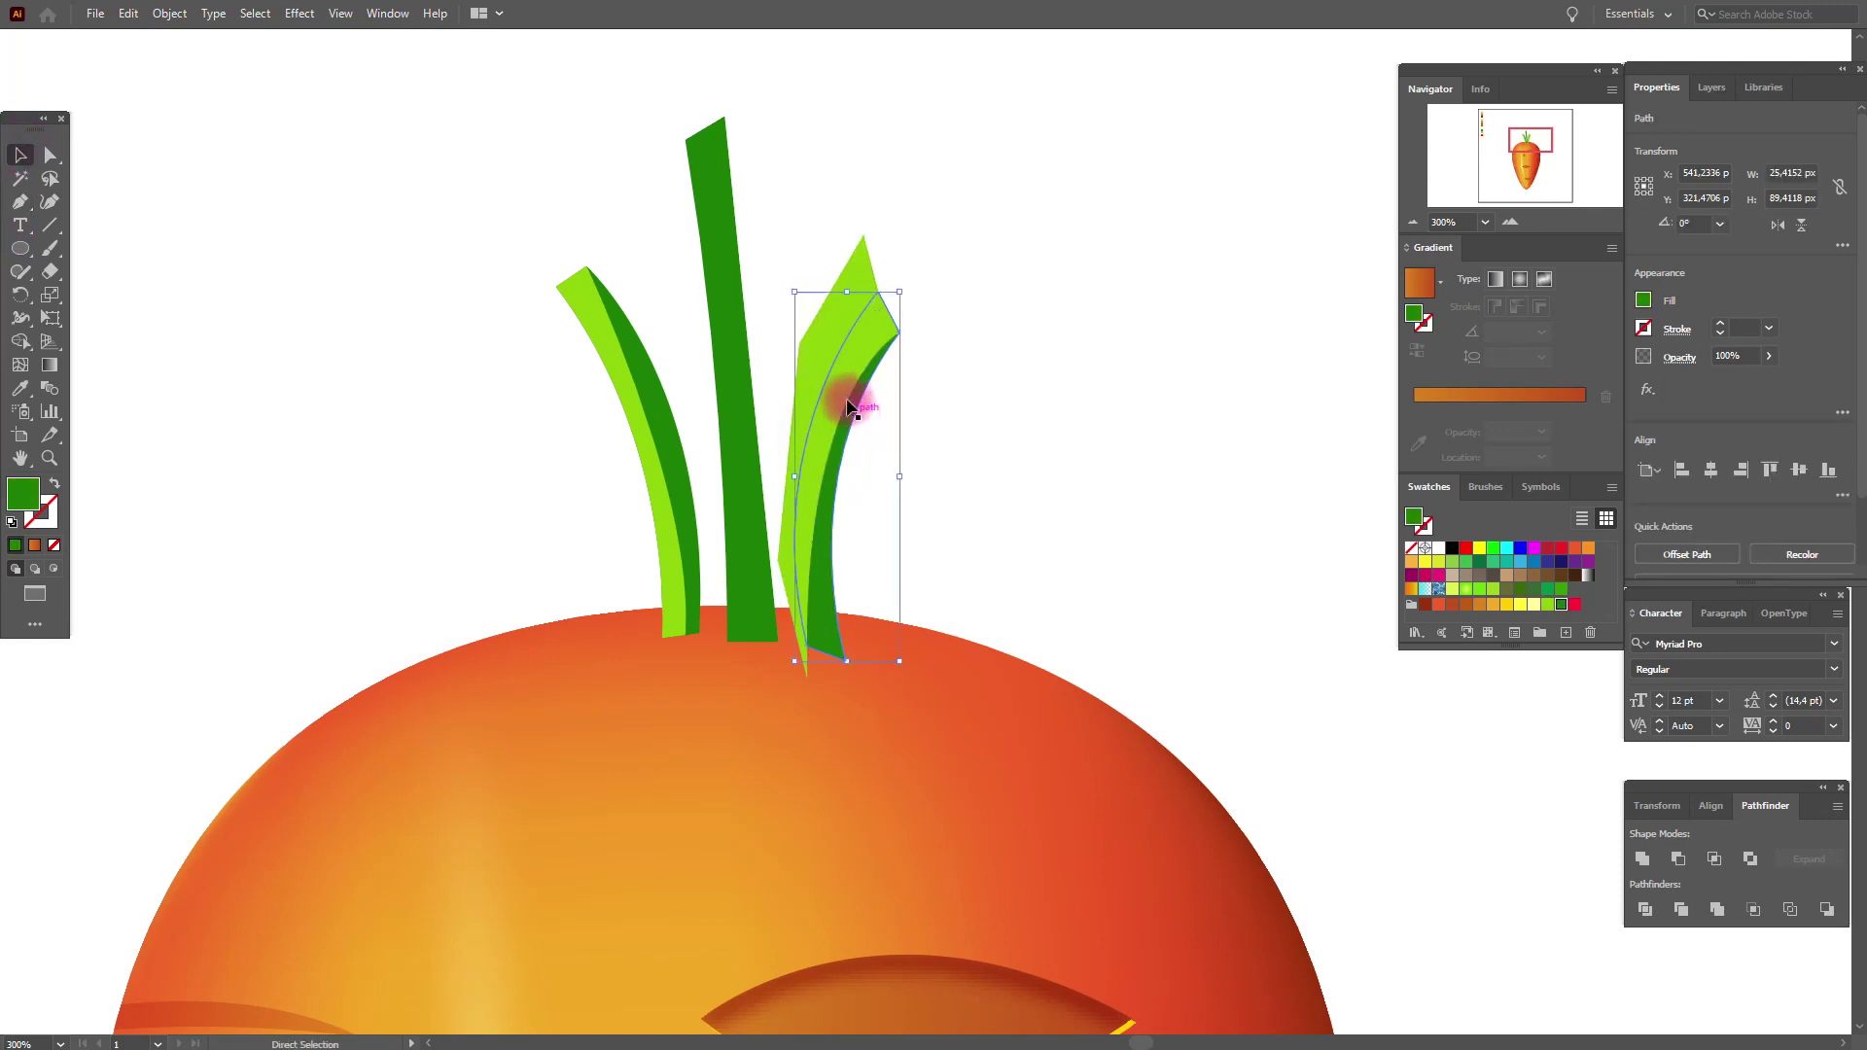
pyautogui.keyDown('ctrl'); pyautogui.keyDown('shift'); pyautogui.click(832, 307); pyautogui.keyUp('shift'); pyautogui.keyUp('ctrl')
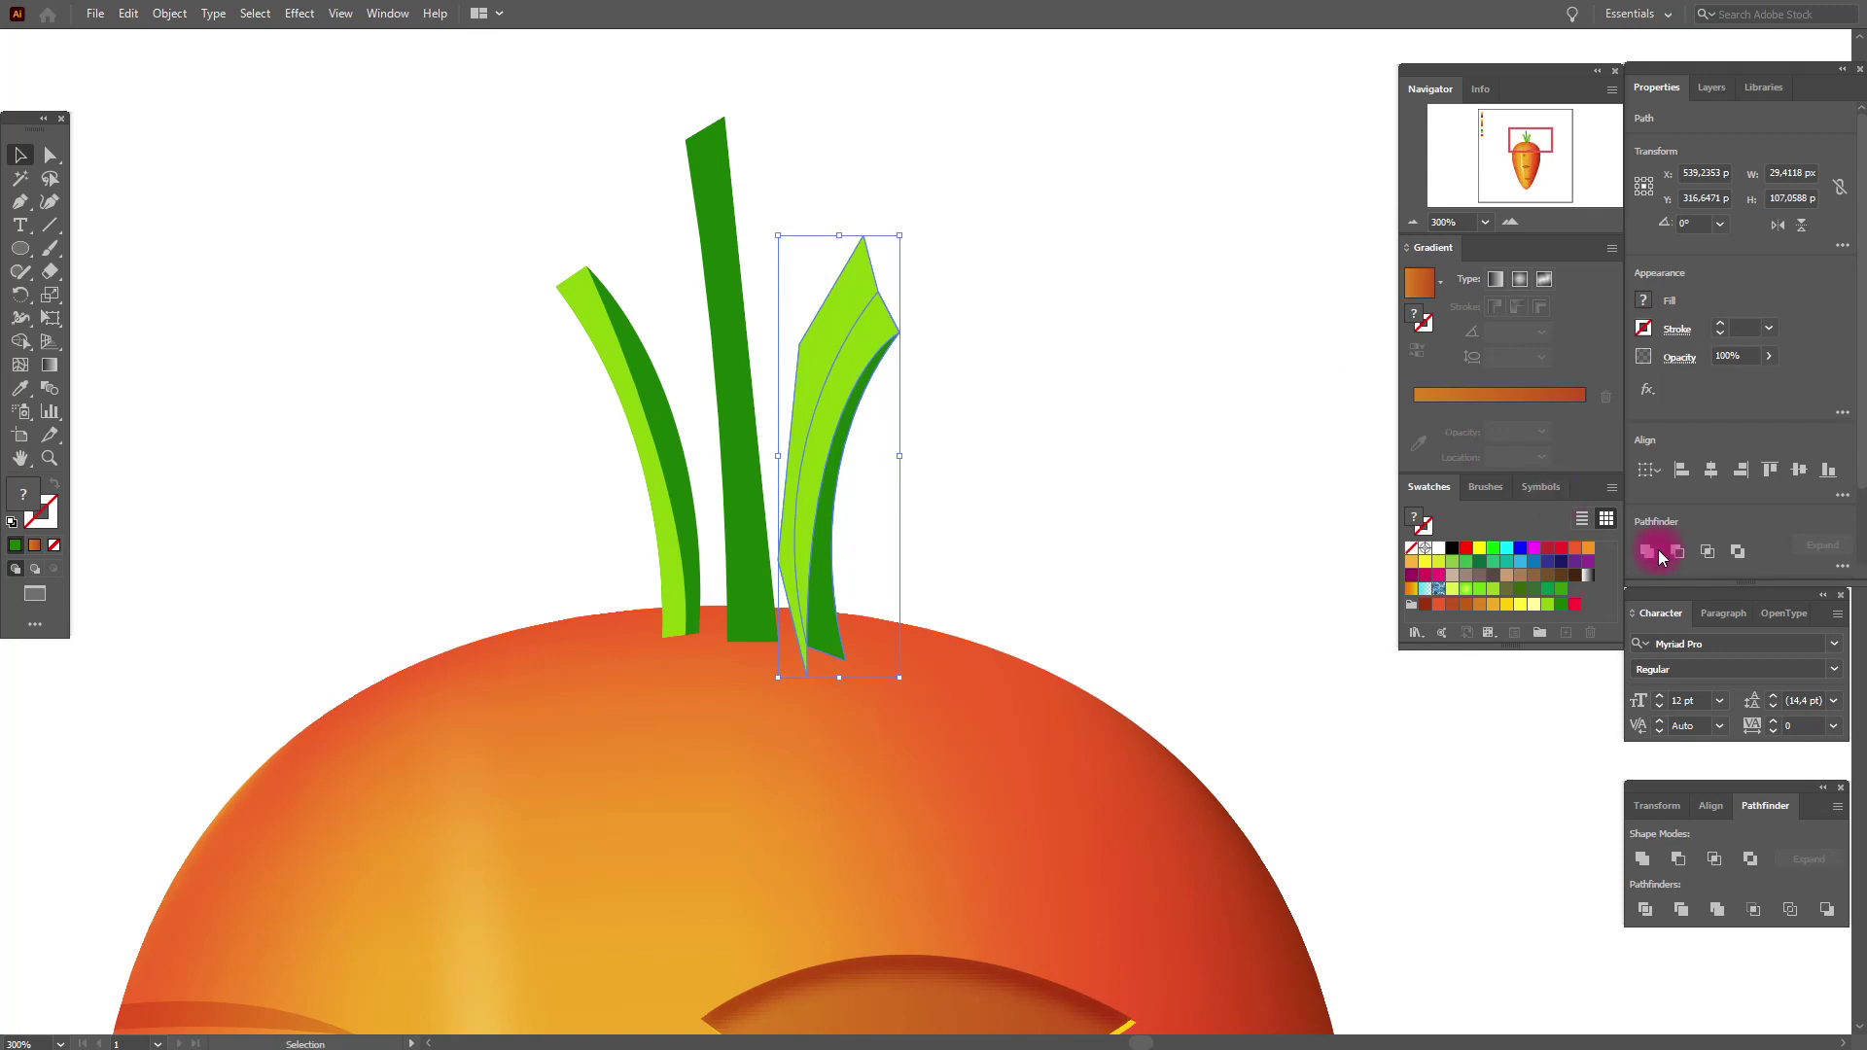
pyautogui.click(1713, 858)
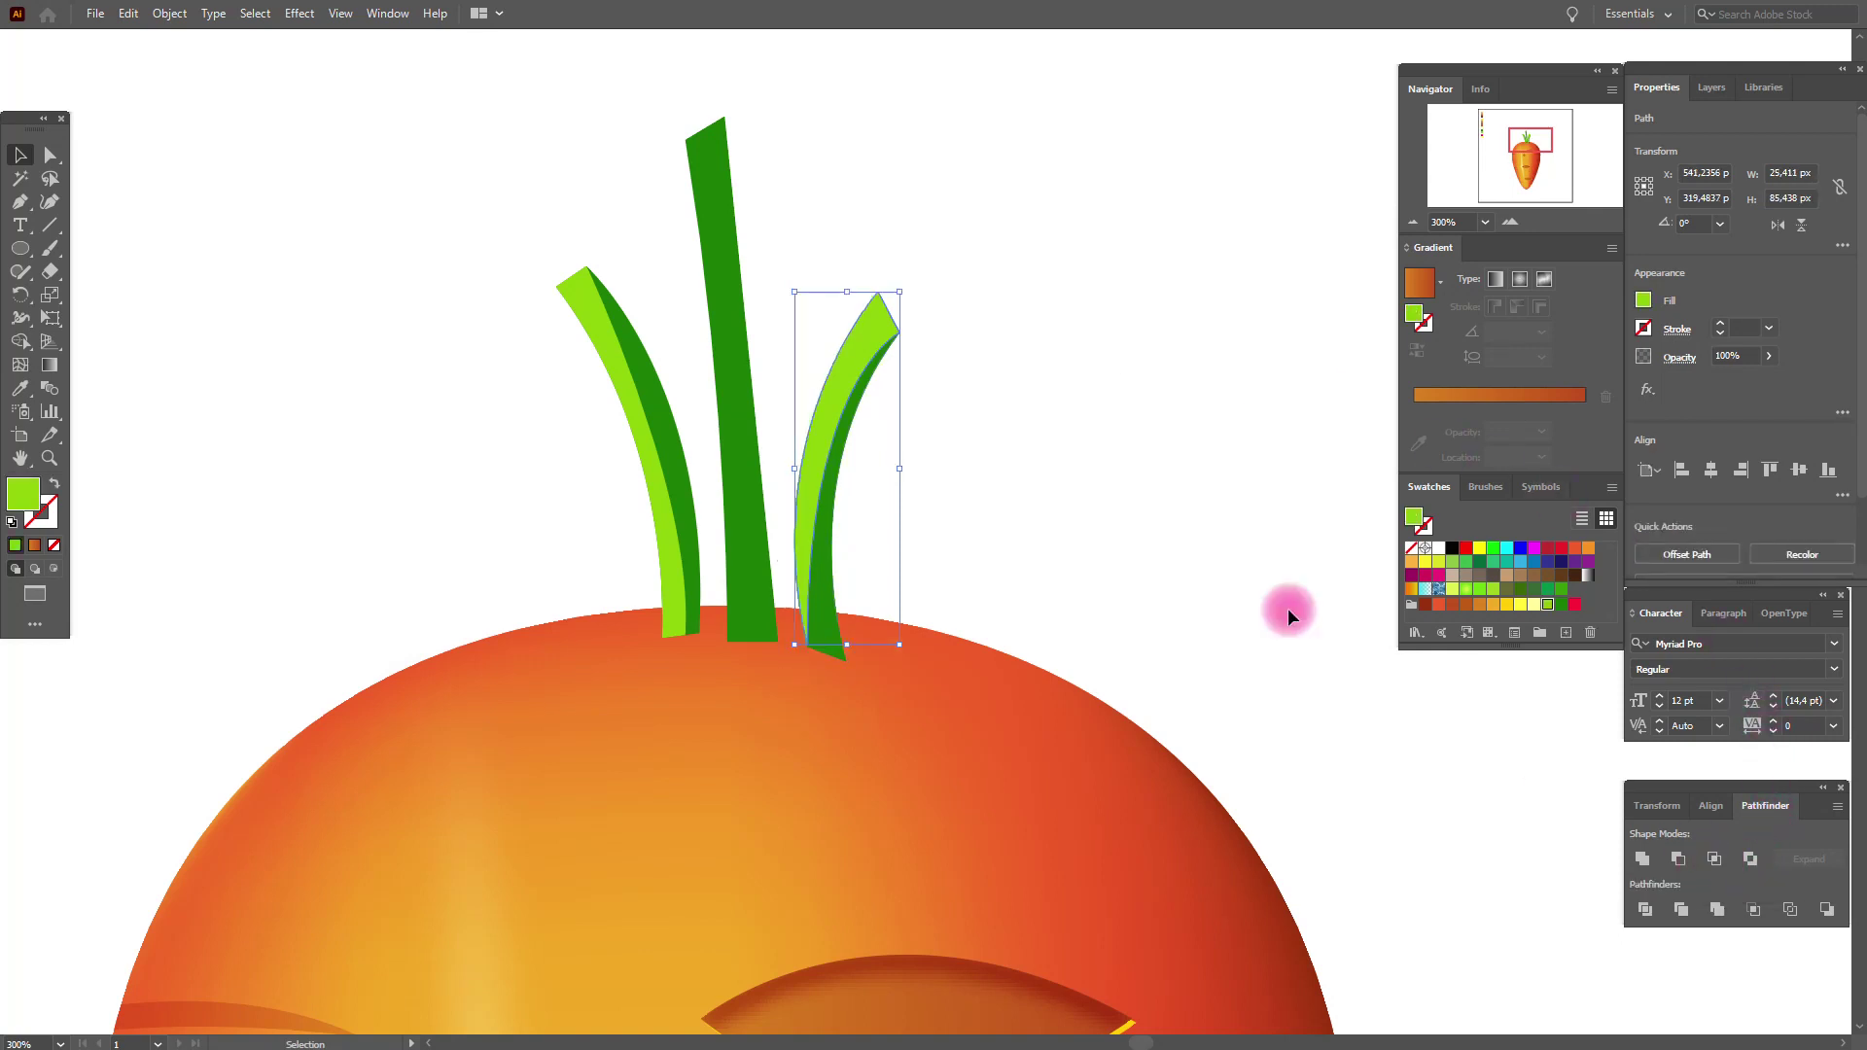
pyautogui.click(1085, 469)
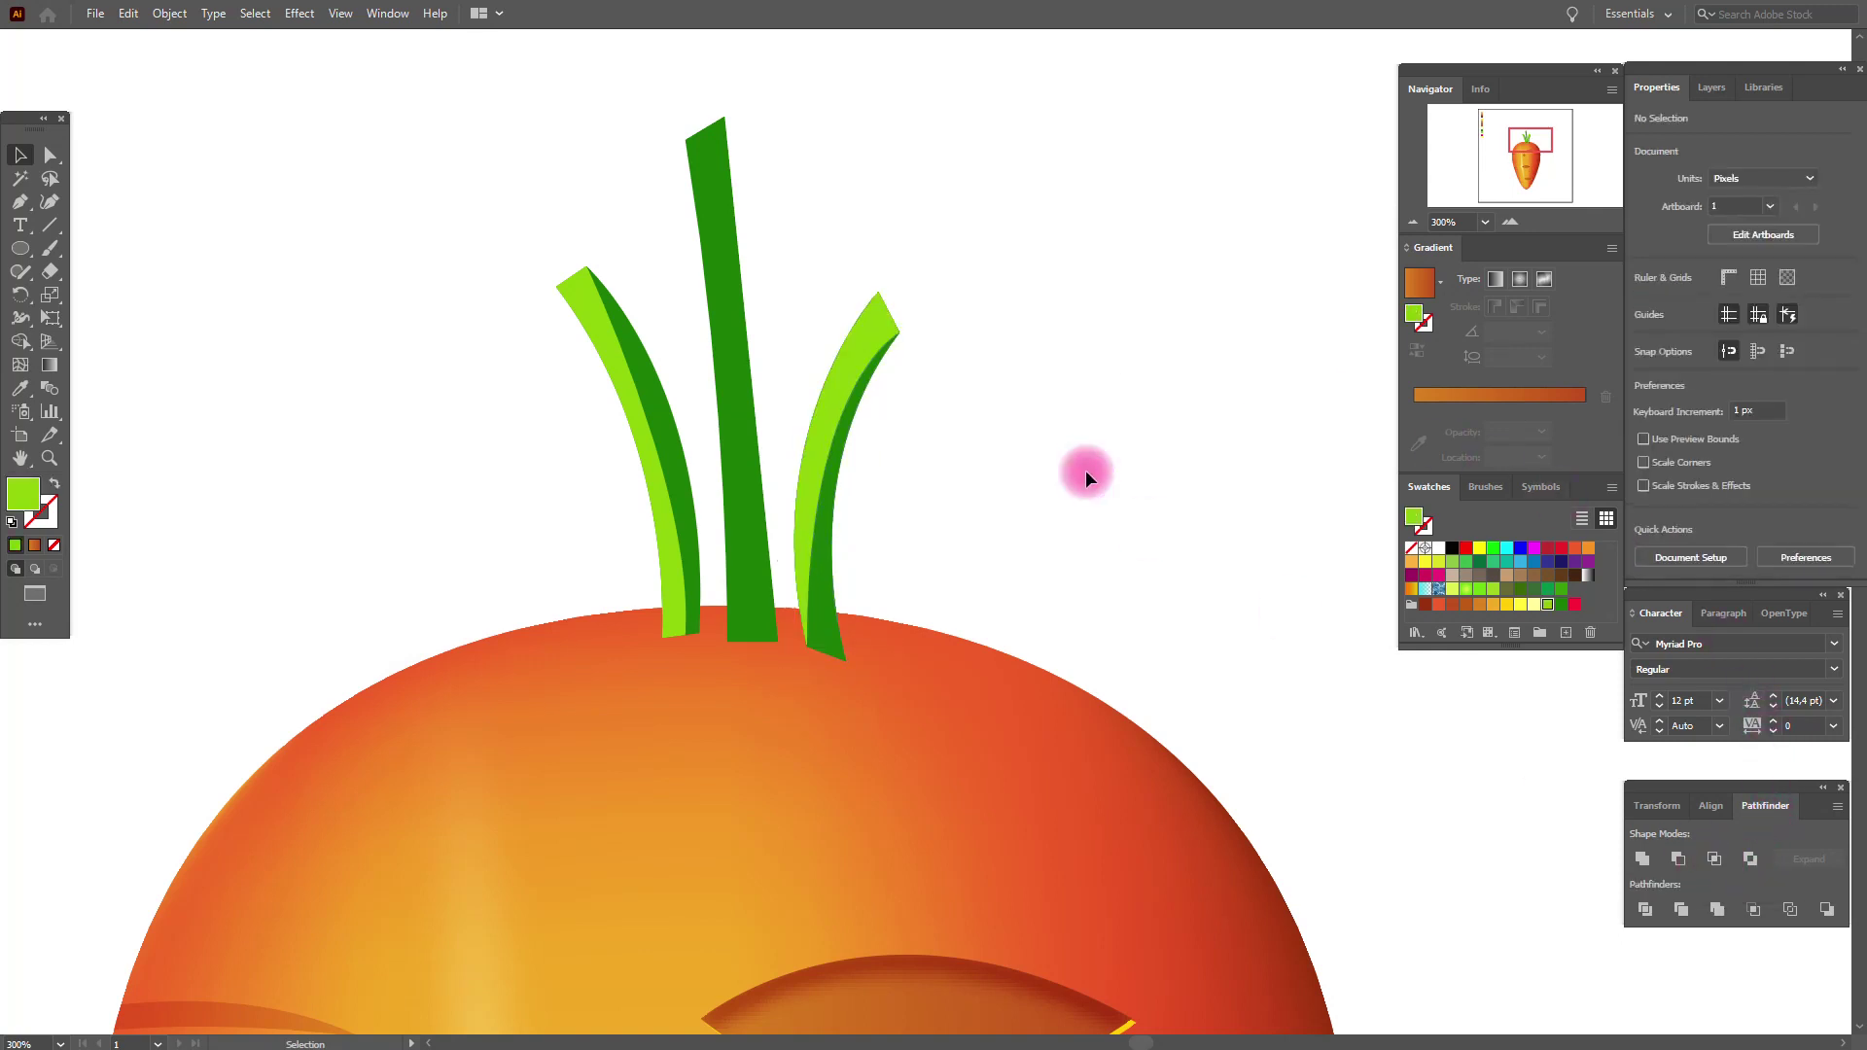
# Step: Draw a light green closed shape with the Pen tool covering the left side of the middle stem
pyautogui.click(19, 205)
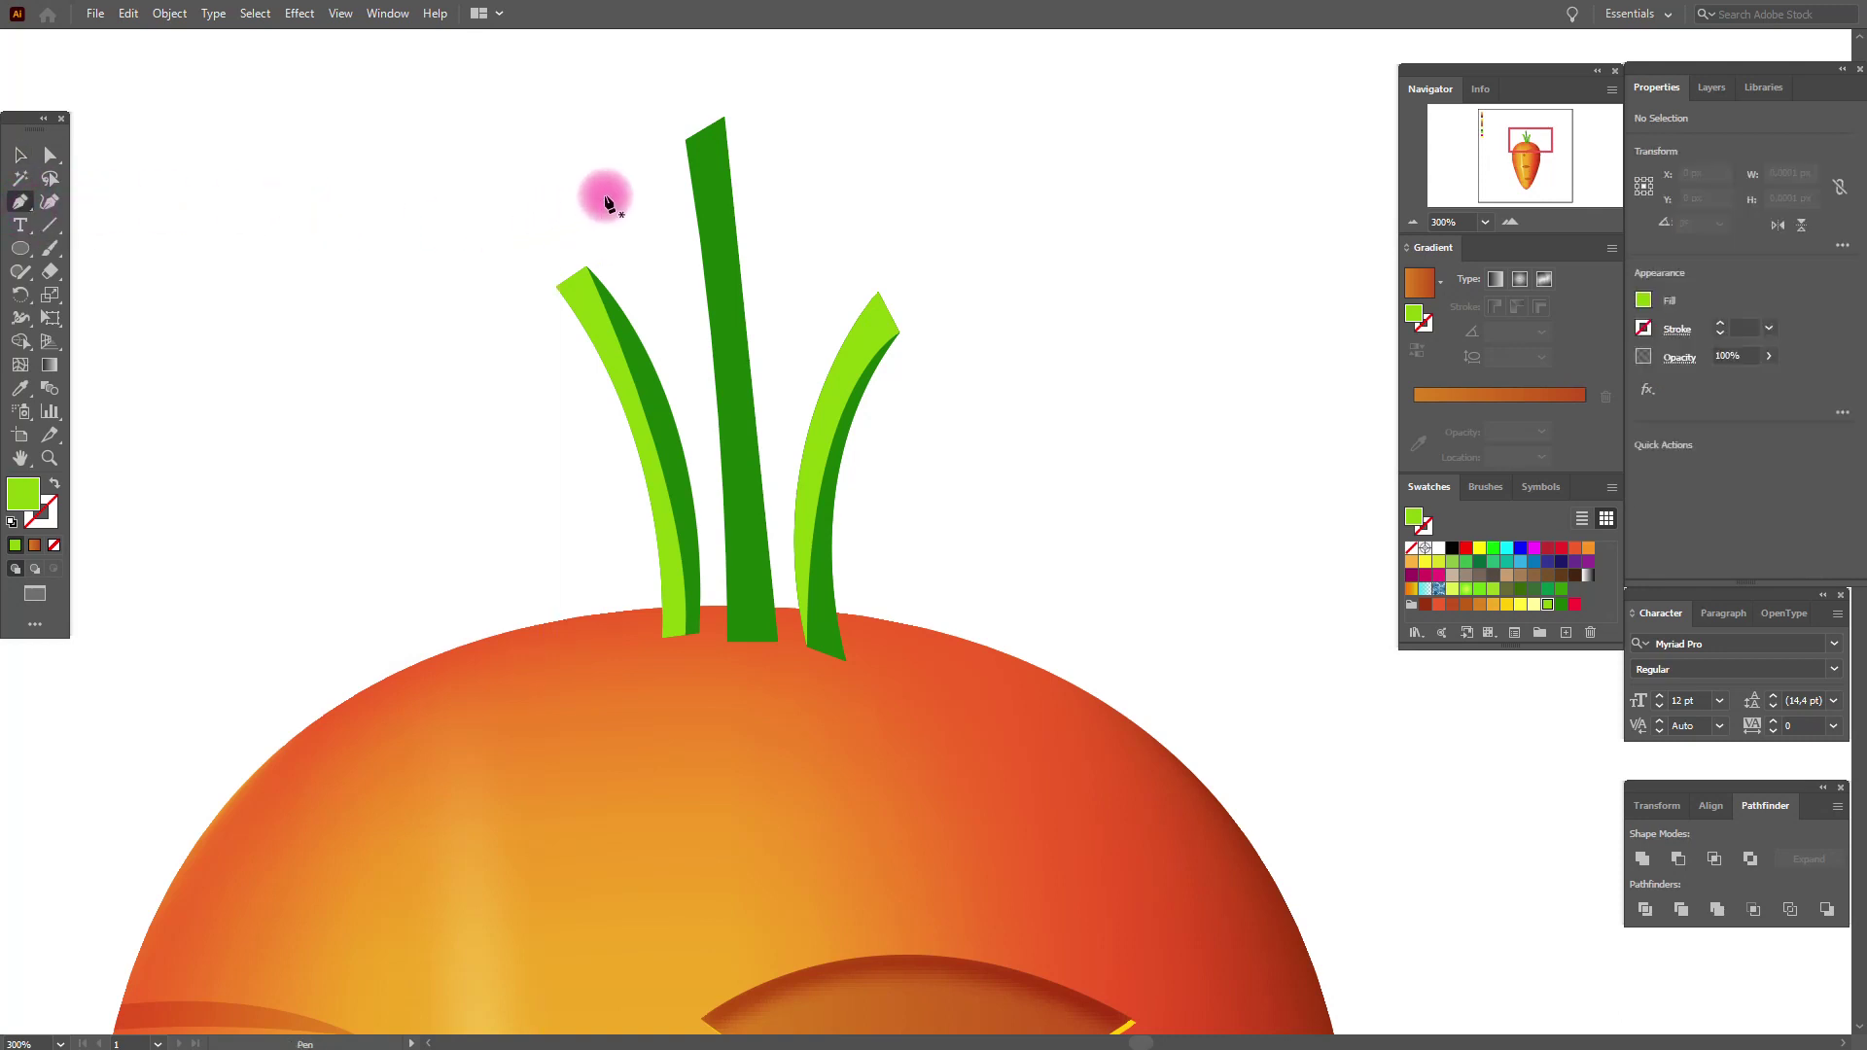
pyautogui.moveTo(687, 142); pyautogui.dragTo(745, 687)
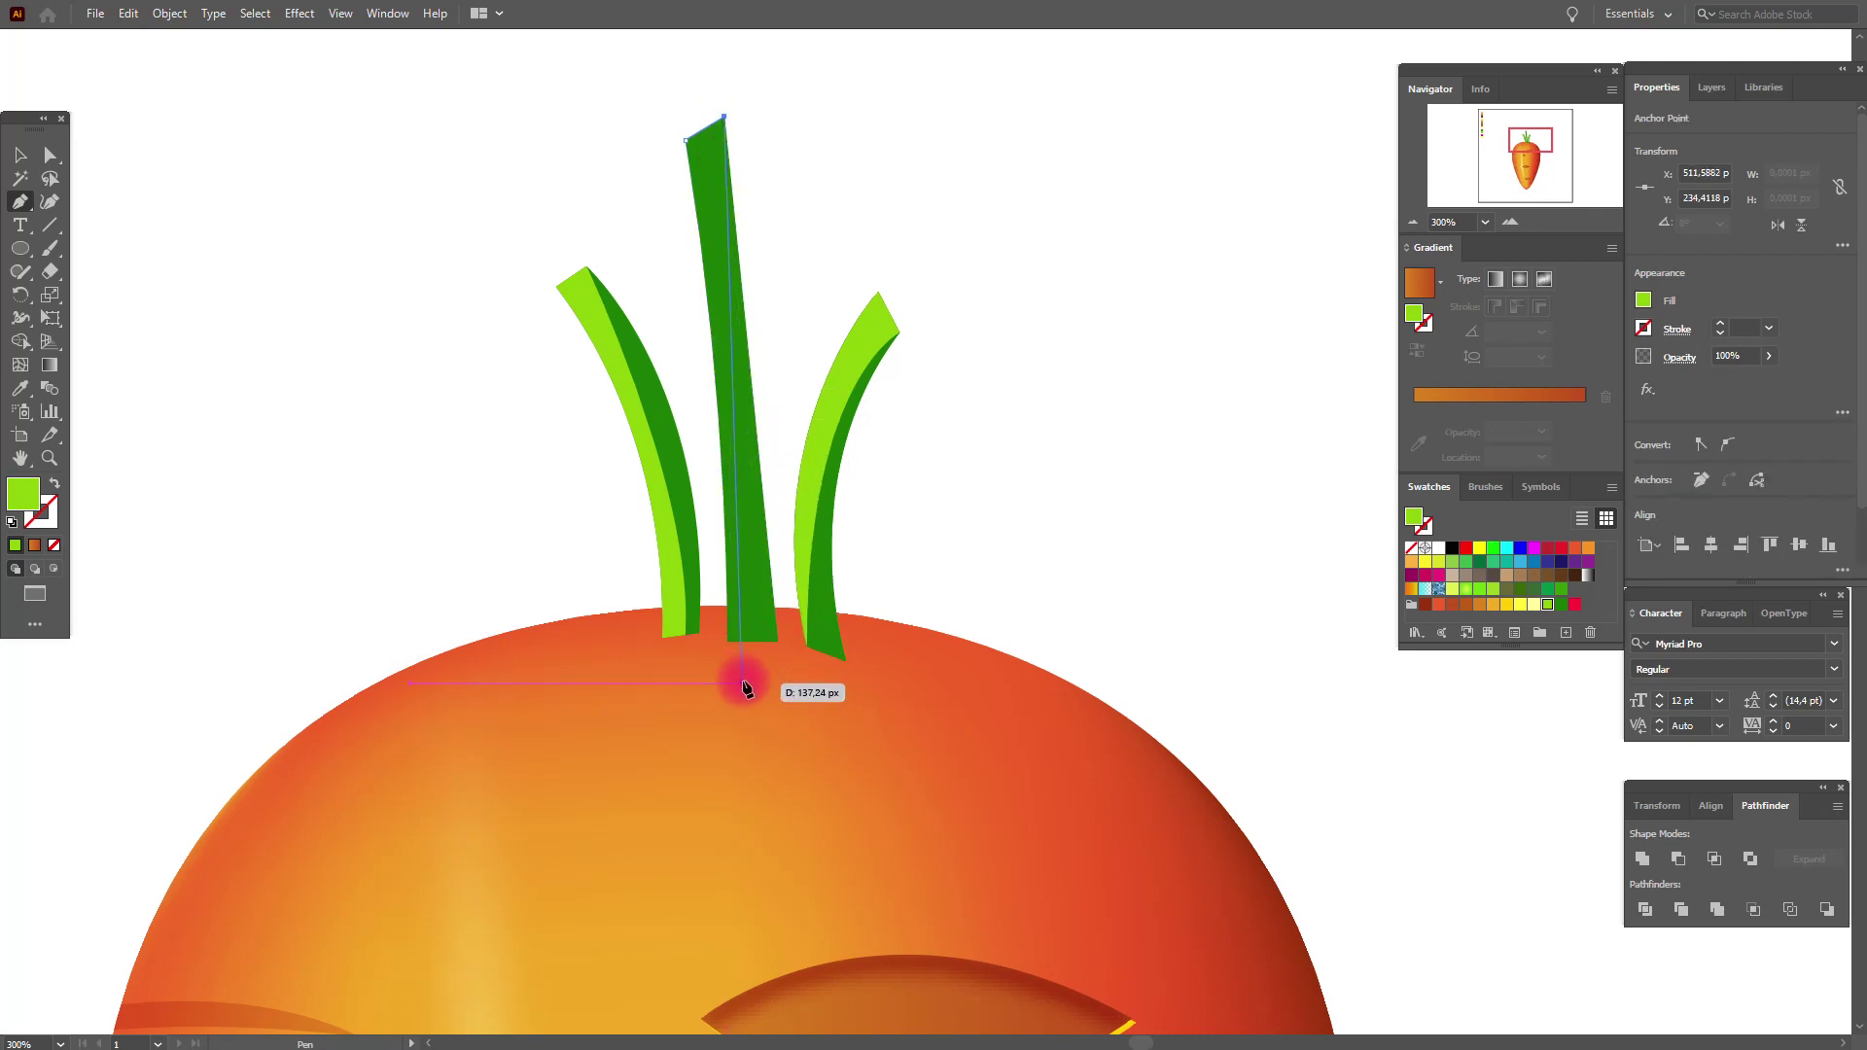
pyautogui.click(743, 684)
pyautogui.click(705, 671)
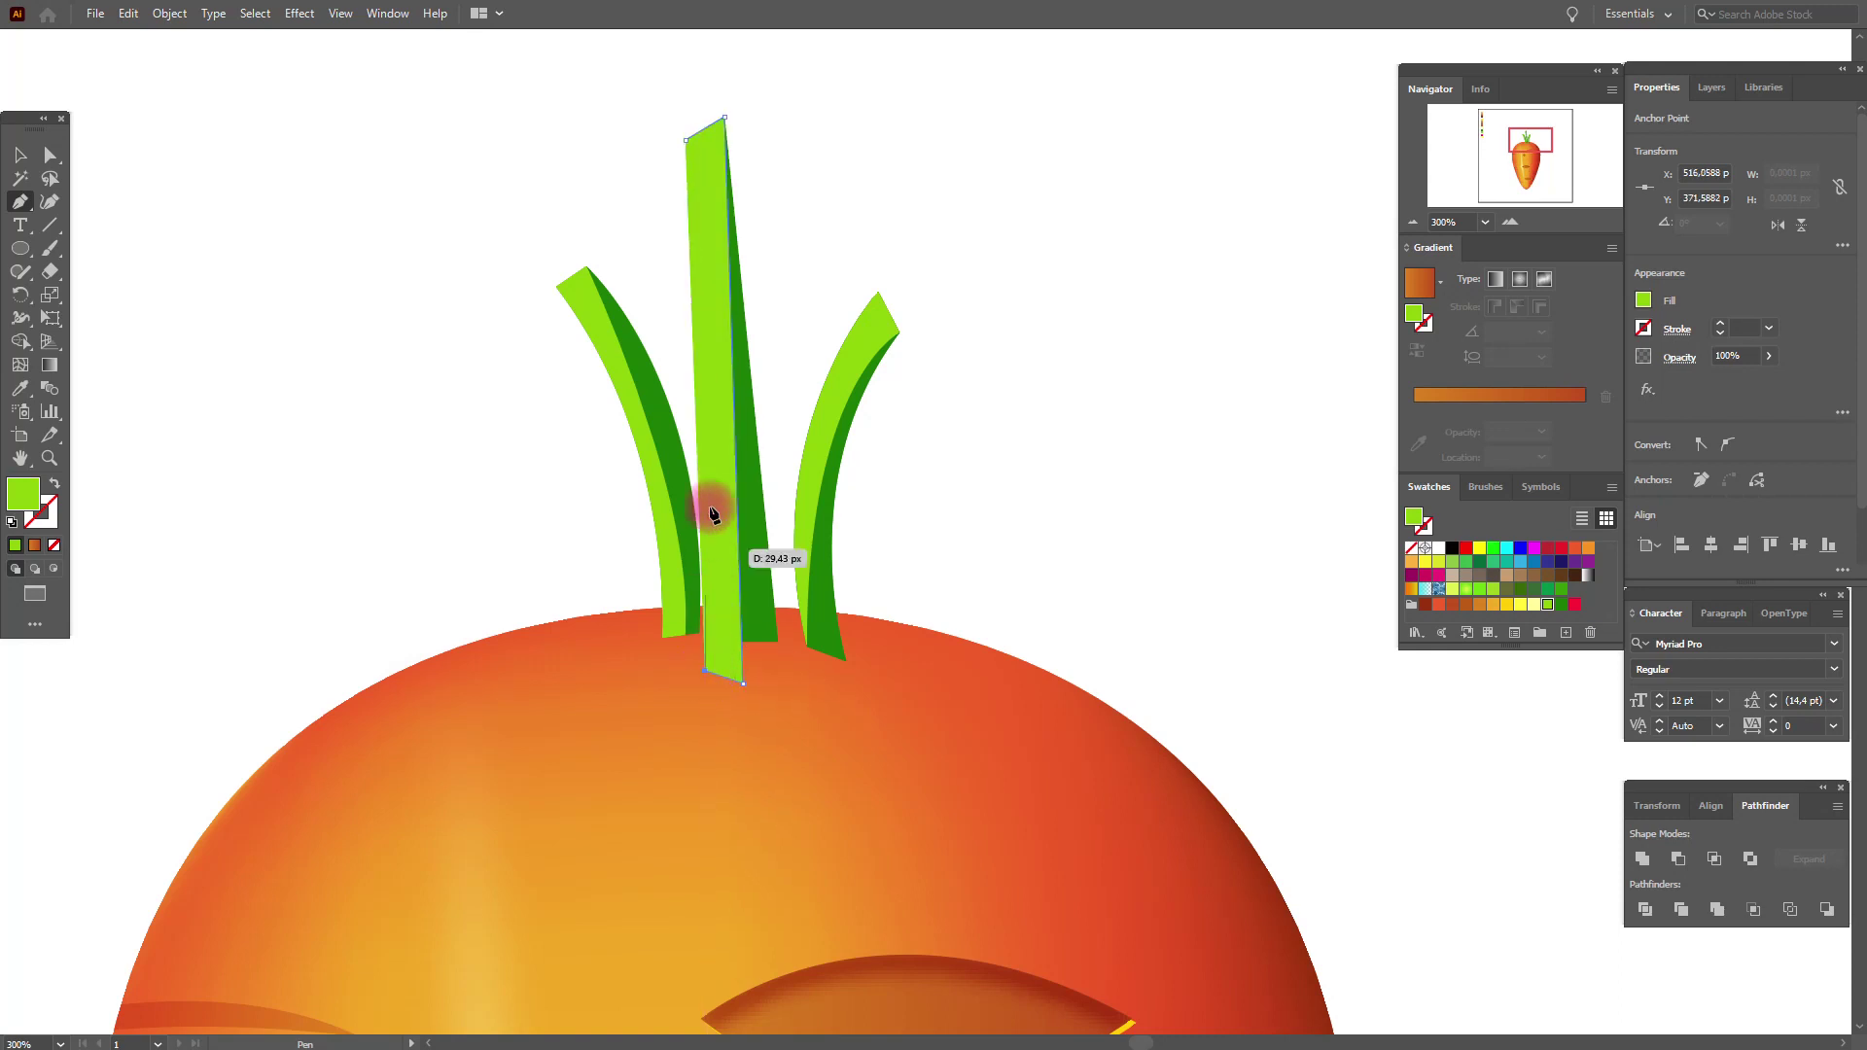
pyautogui.click(675, 341)
pyautogui.moveTo(659, 164); pyautogui.dragTo(690, 143)
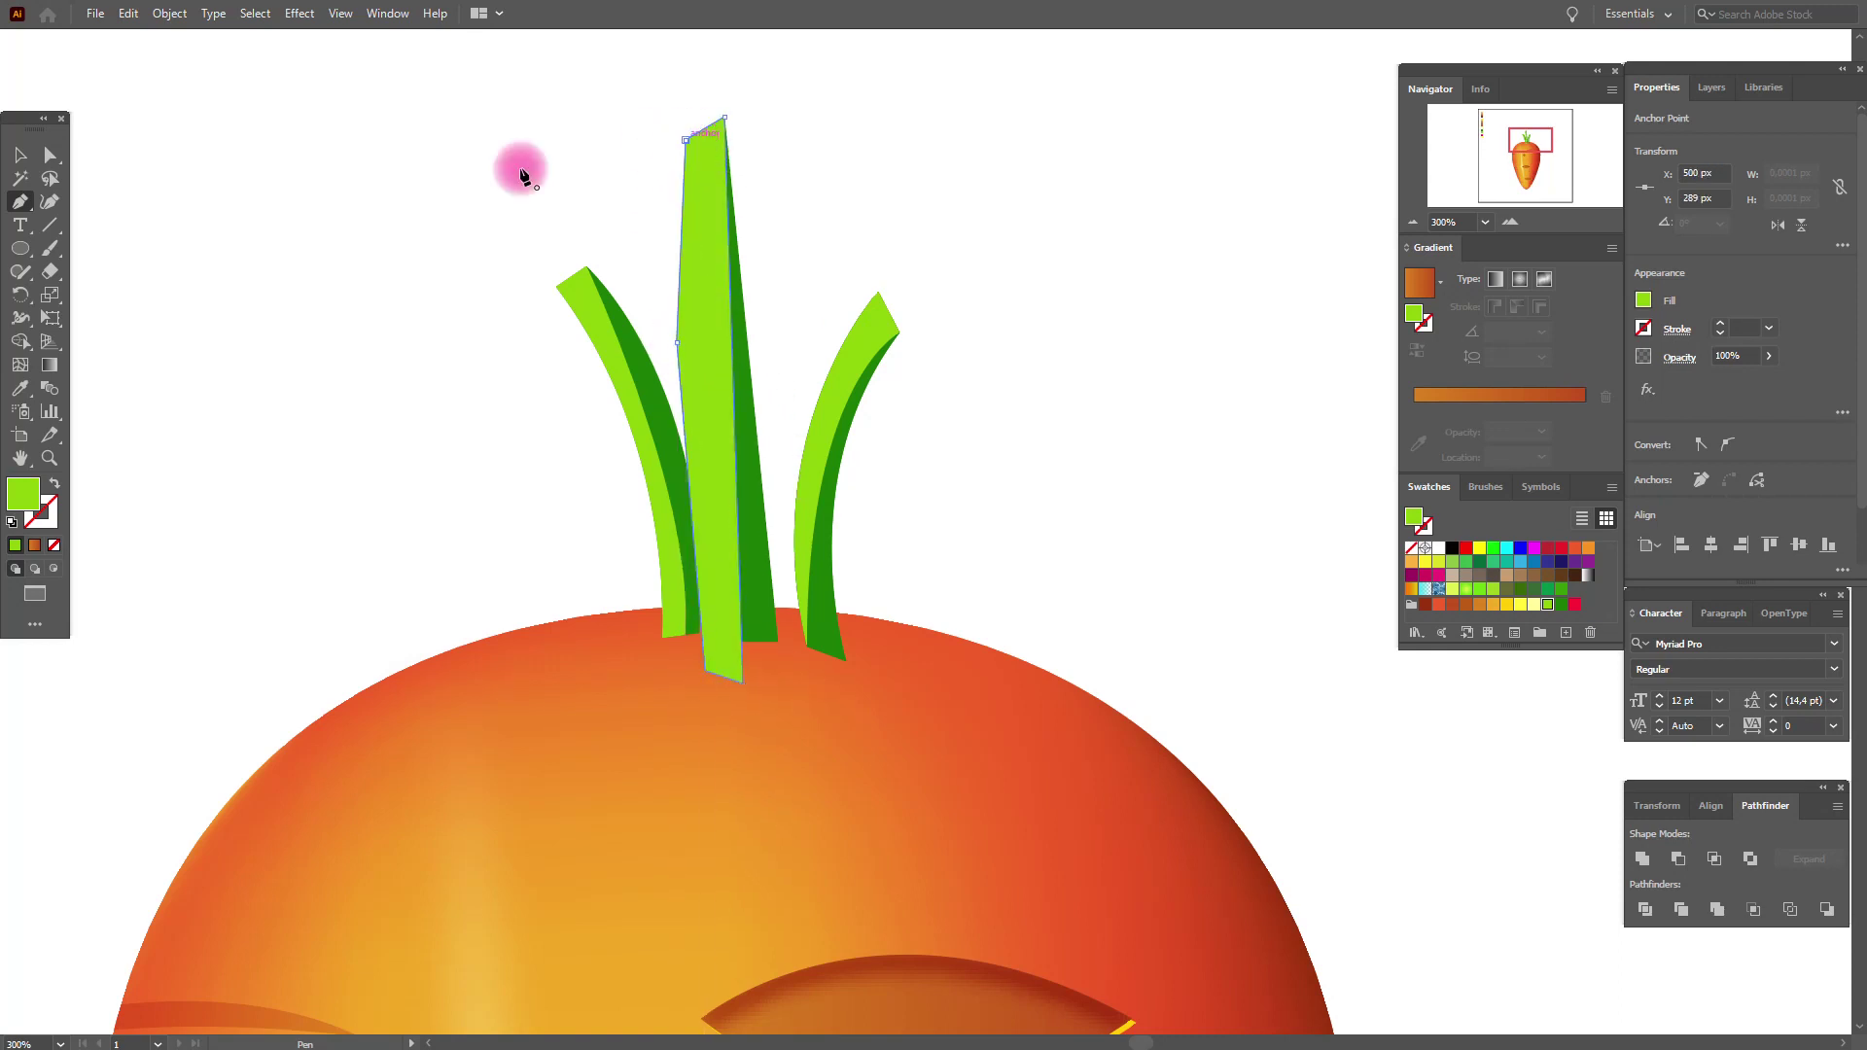
# Step: Intersect the light green shape with a copy of the middle stem to leave a light strip along its left side
pyautogui.press('a')
pyautogui.click(758, 455)
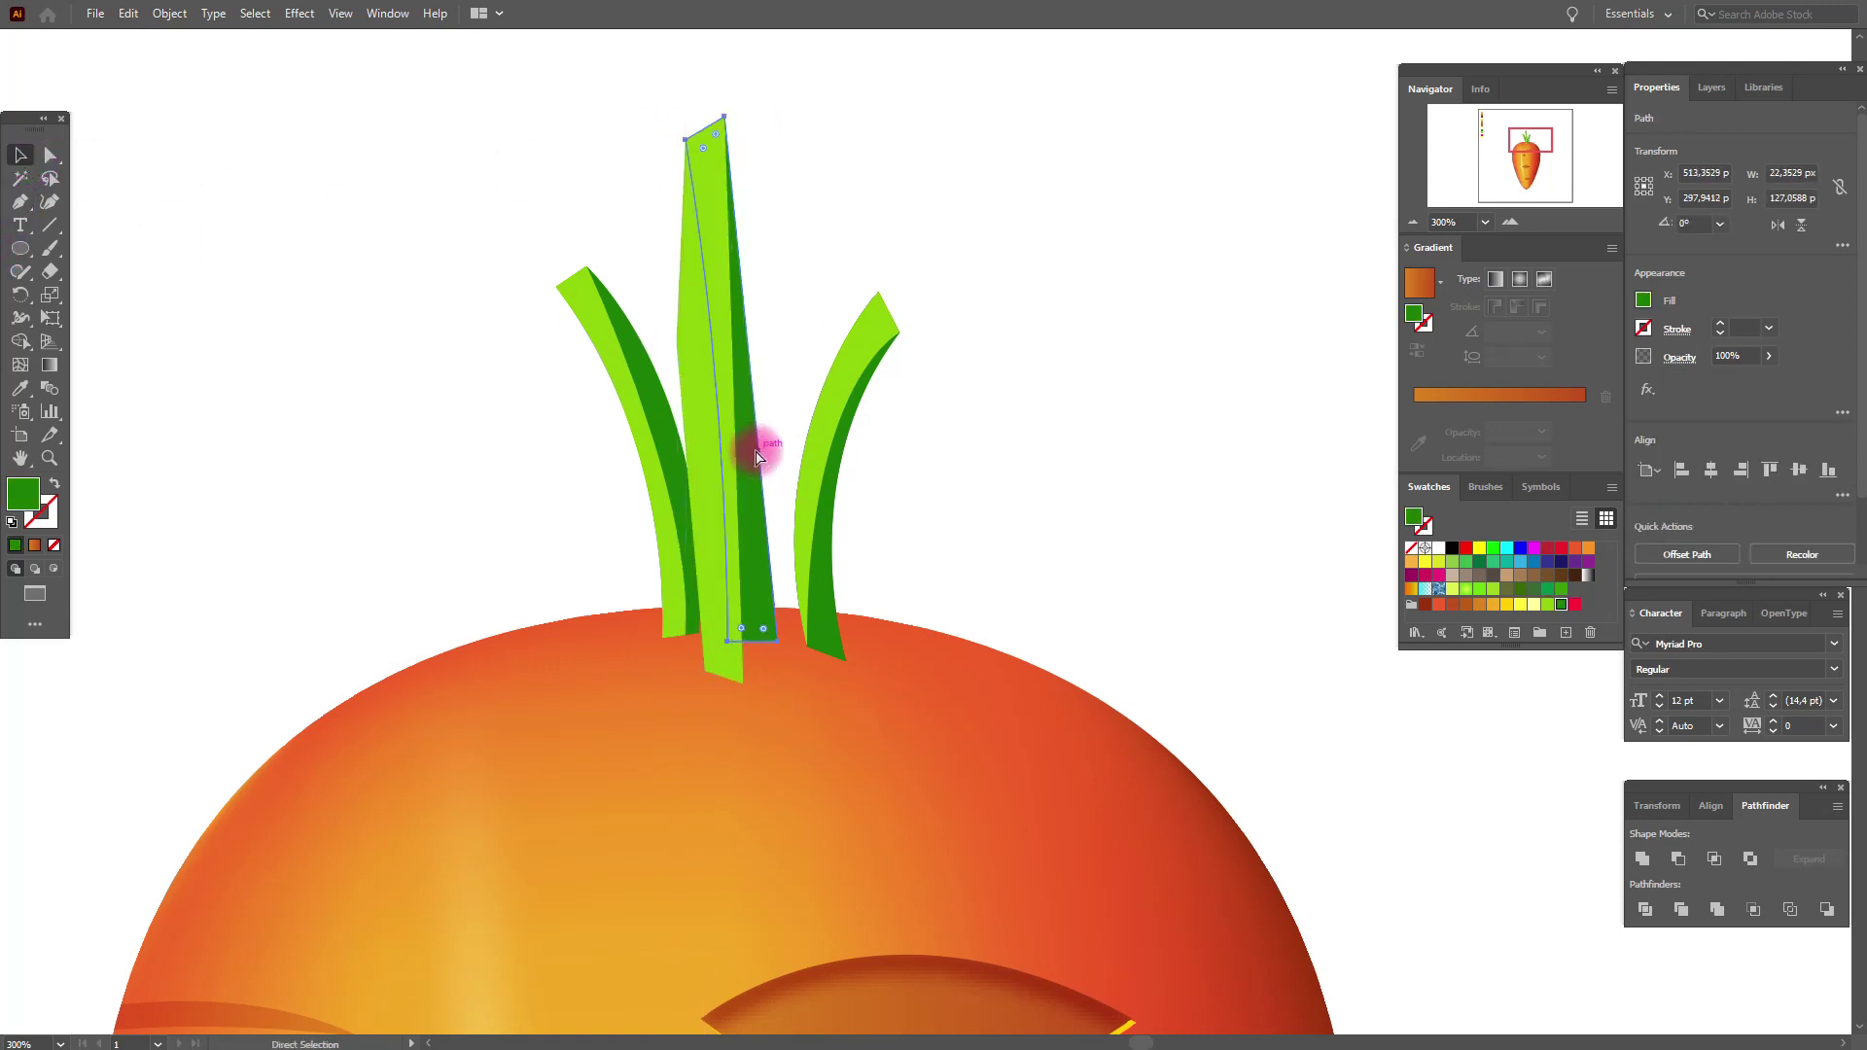
pyautogui.press('v')
pyautogui.keyDown('shift'); pyautogui.click(692, 421); pyautogui.keyUp('shift')
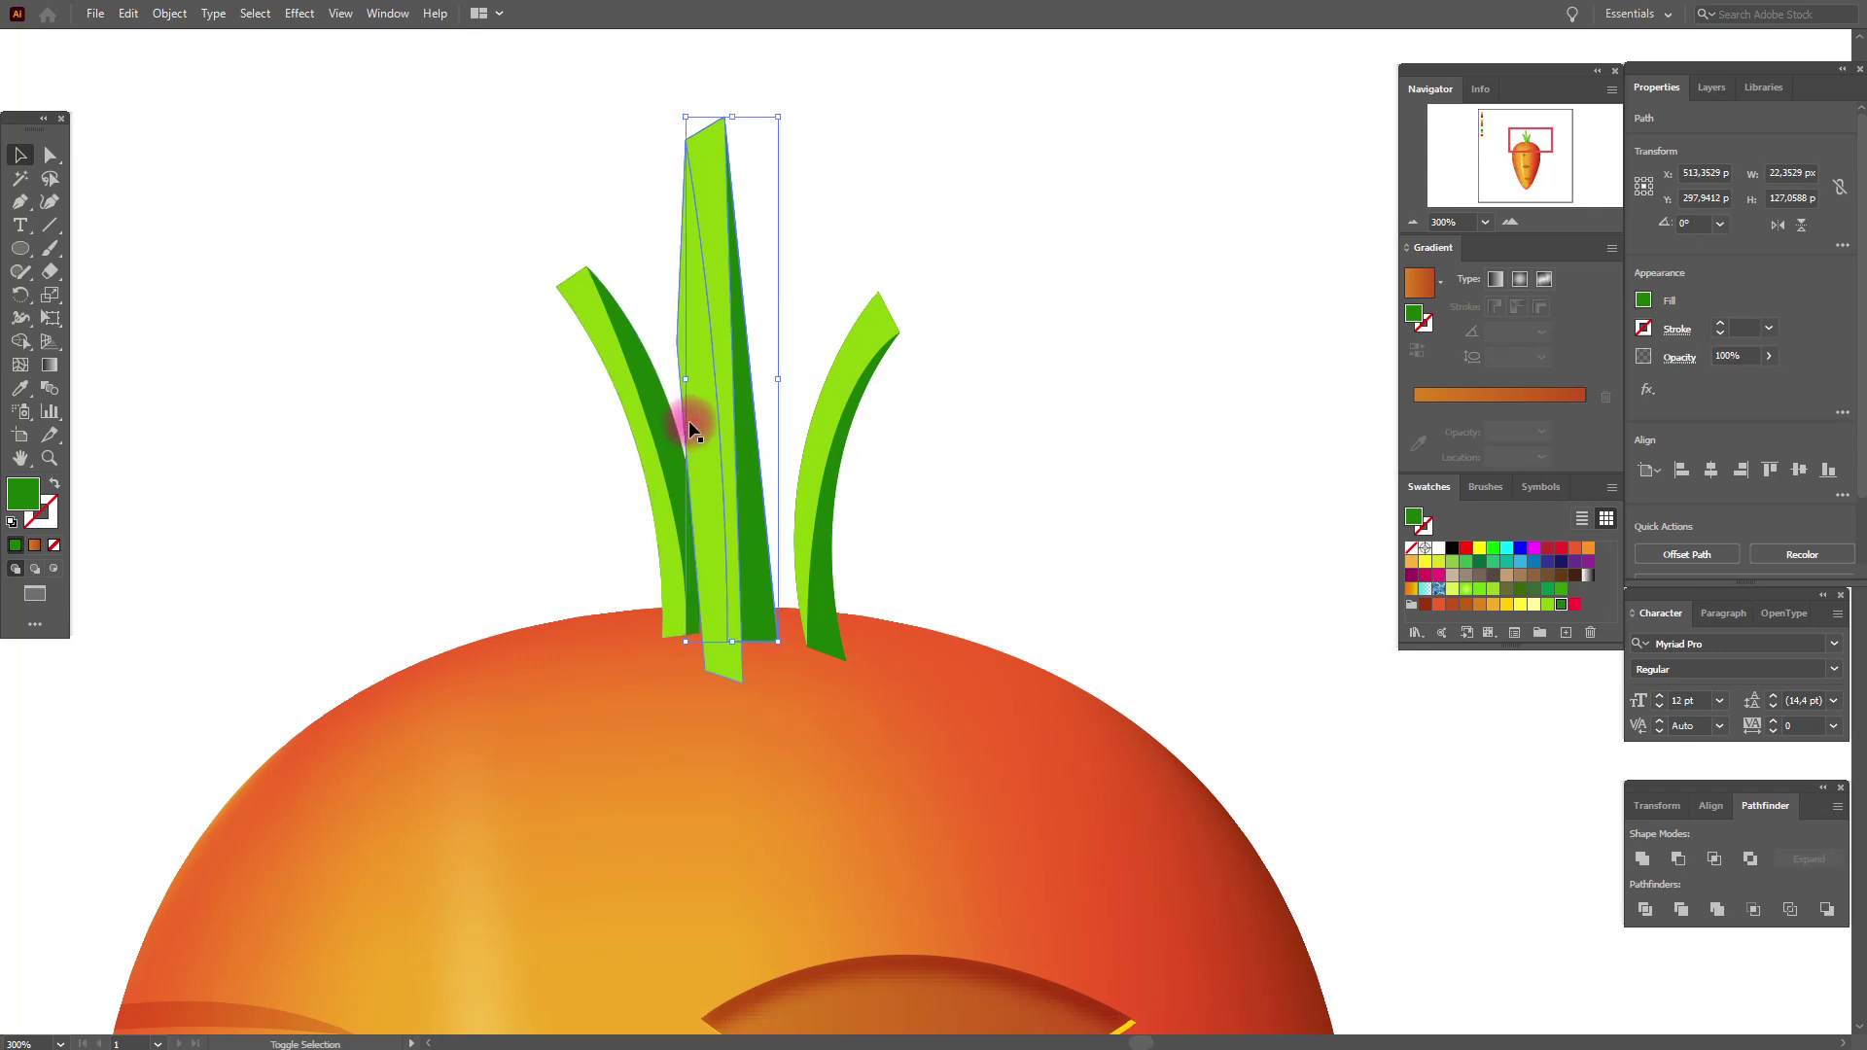
pyautogui.click(1721, 861)
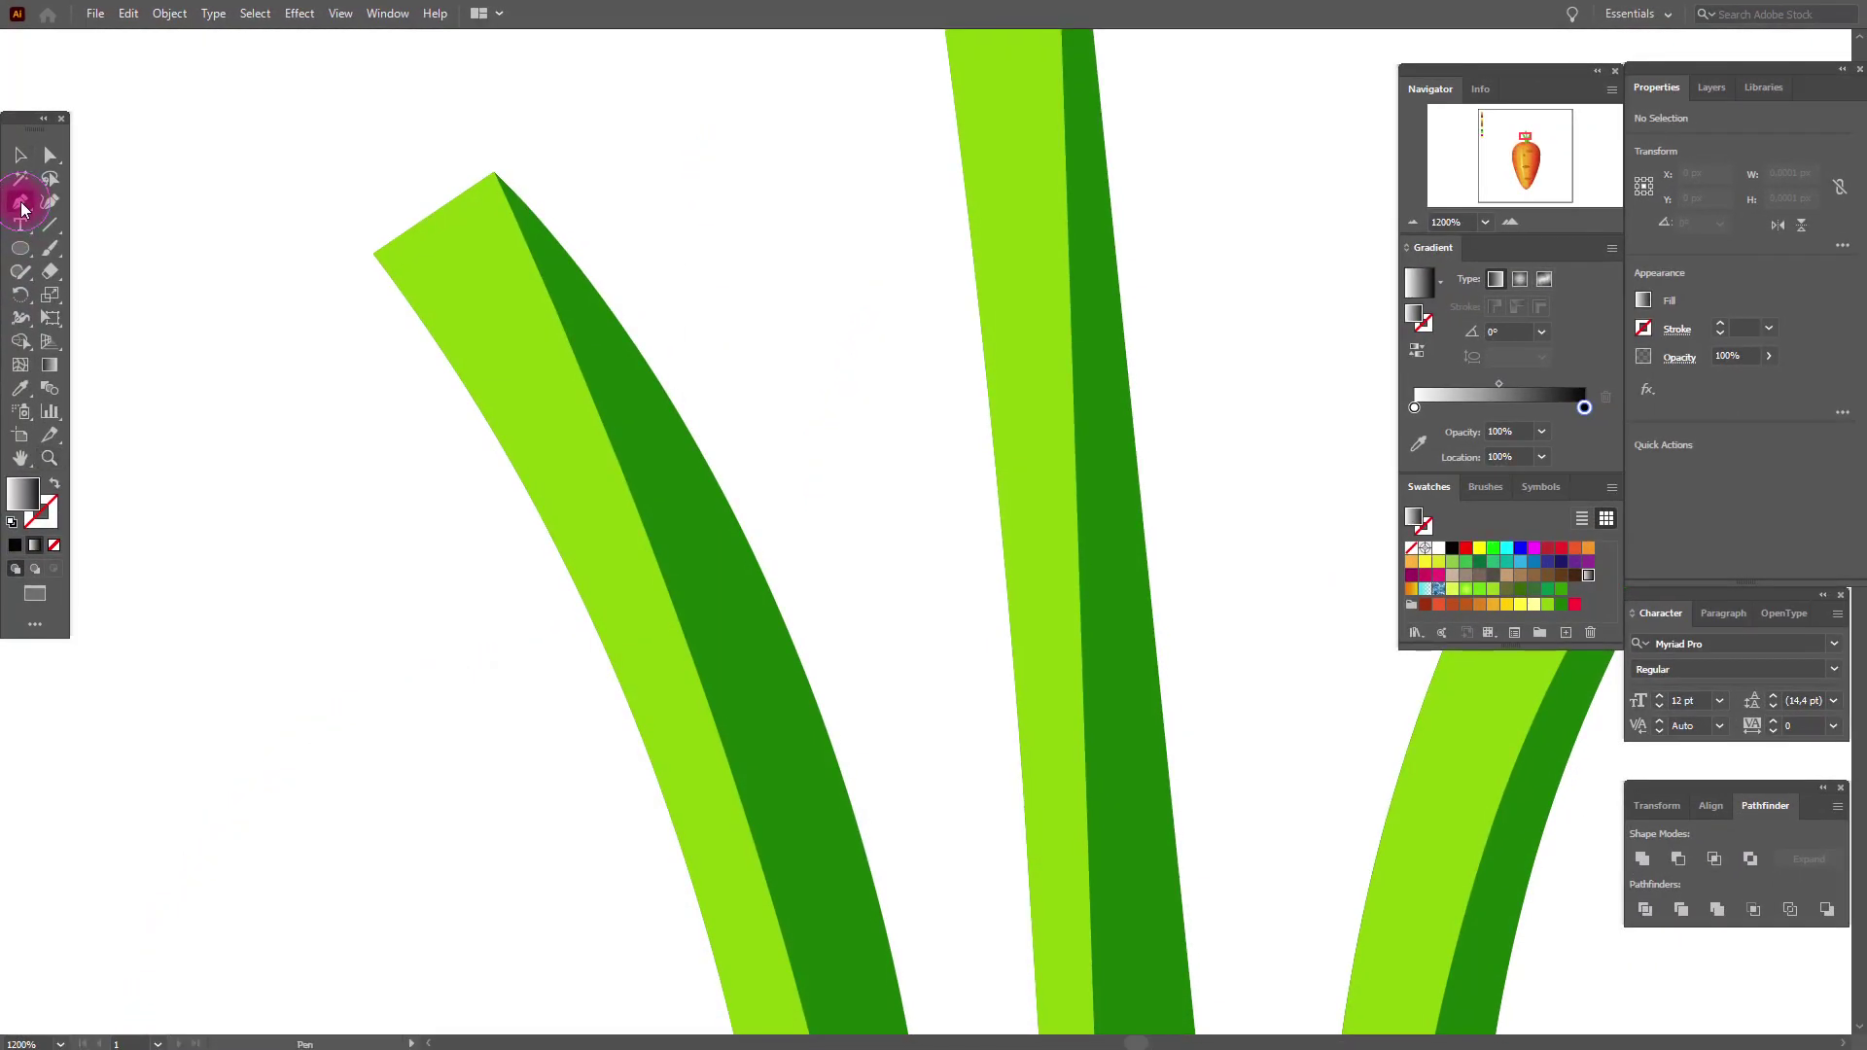
pyautogui.click(1611, 669)
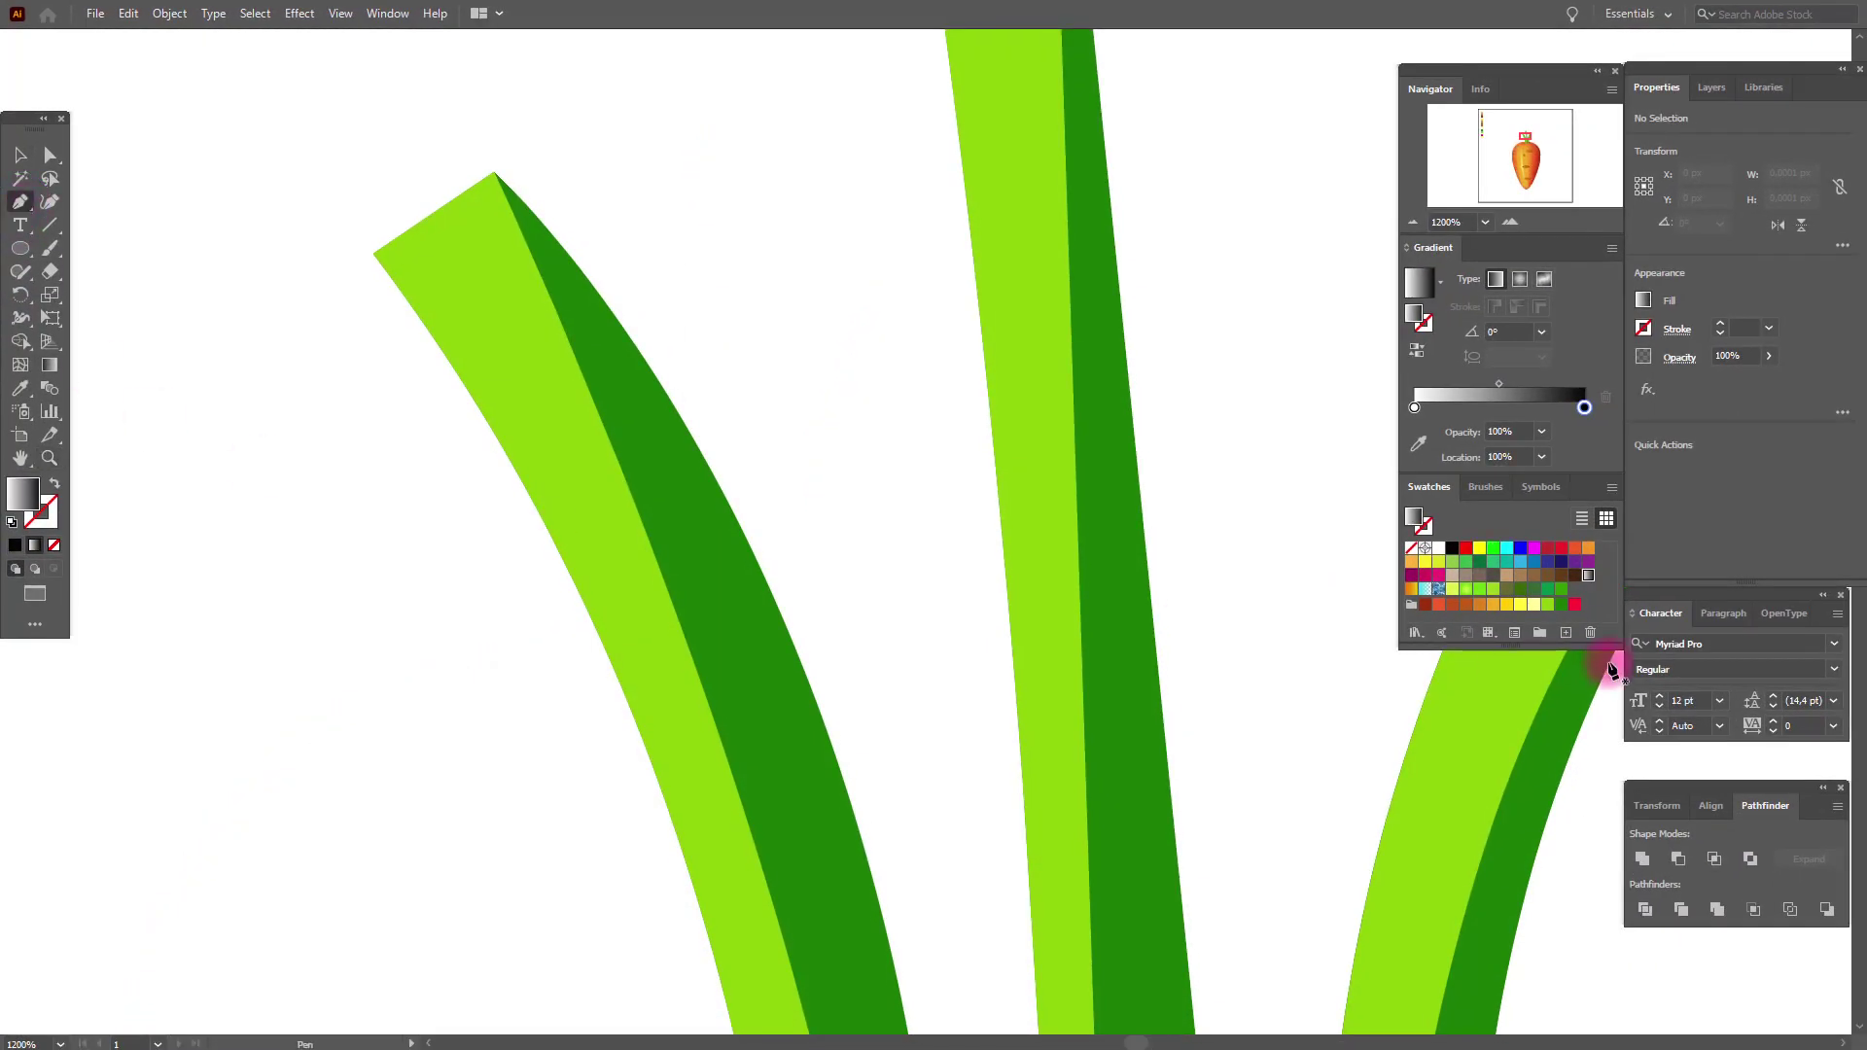
# Step: Draw a narrow pointed highlight with a white-to-black gradient fill inside the left stem's tip using the Pen tool
pyautogui.click(488, 203)
pyautogui.click(412, 257)
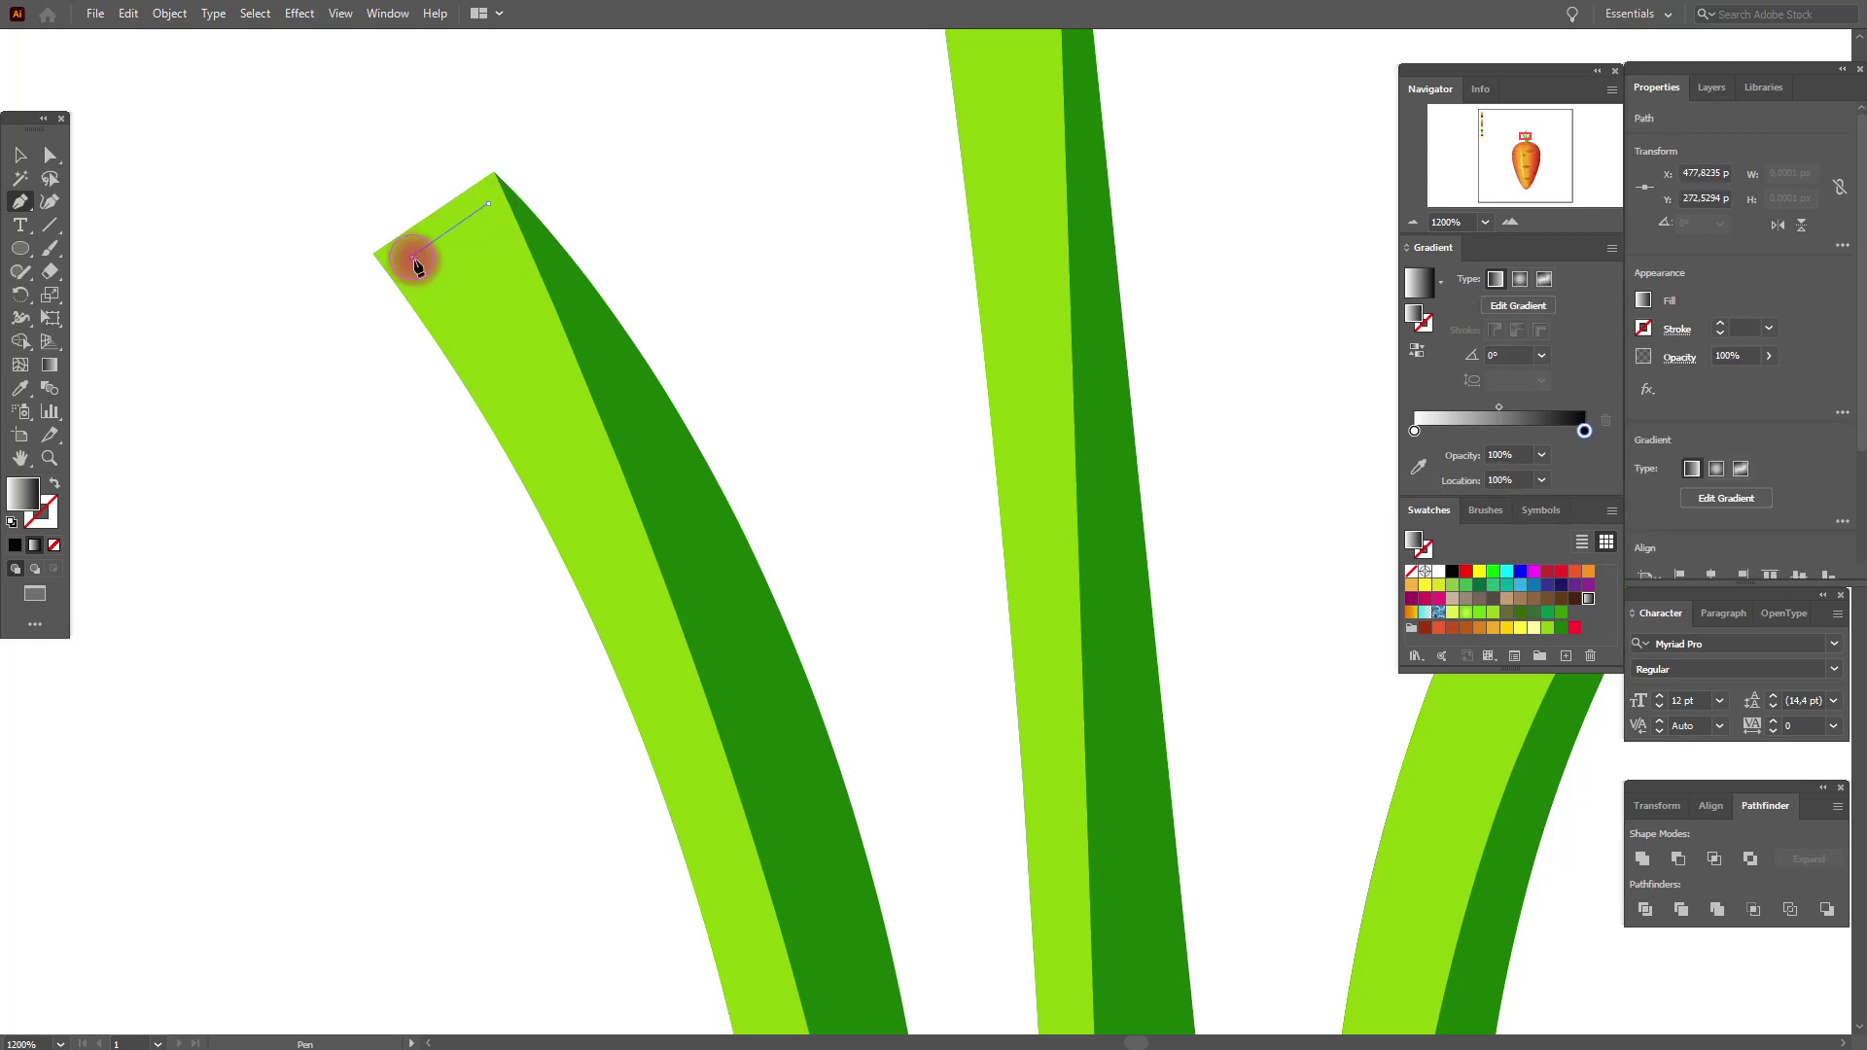
pyautogui.moveTo(561, 506); pyautogui.dragTo(580, 562)
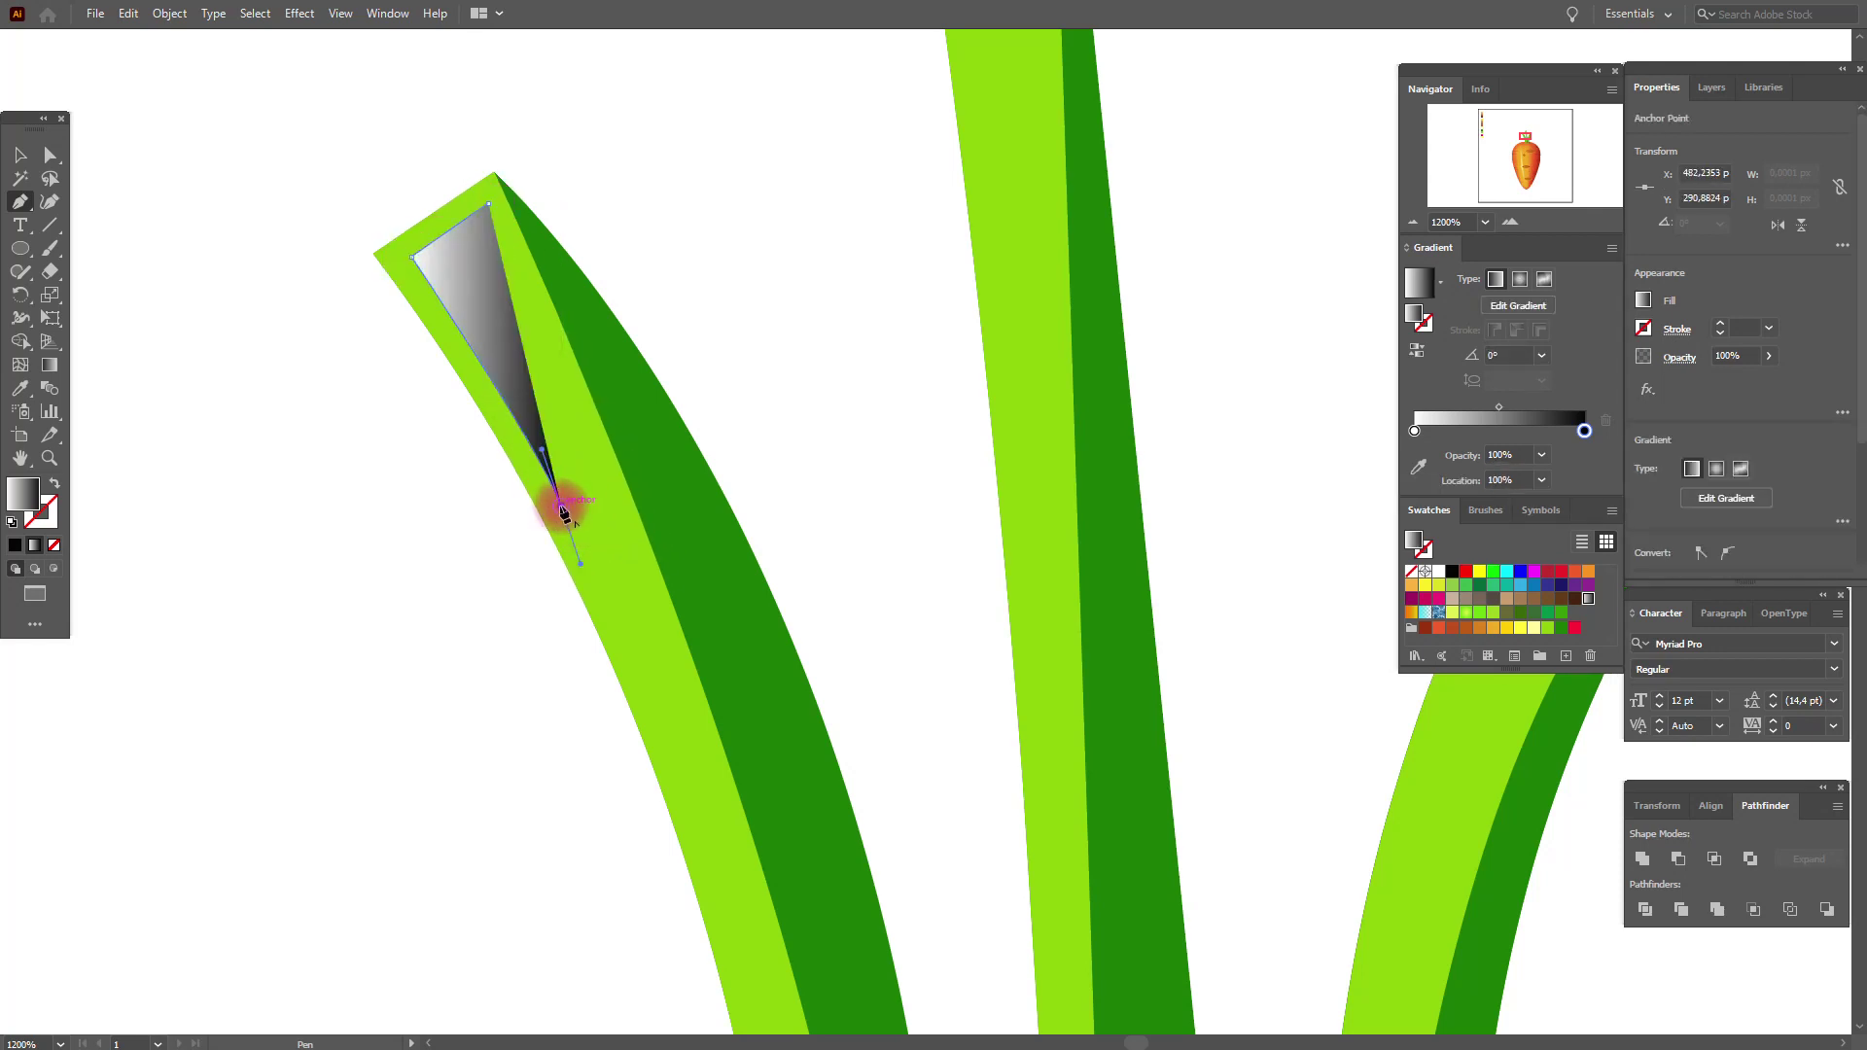
pyautogui.click(562, 506)
pyautogui.click(466, 274)
pyautogui.moveTo(488, 205)
pyautogui.mouseDown()
pyautogui.moveTo(489, 223)
pyautogui.moveTo(489, 205)
pyautogui.mouseUp()
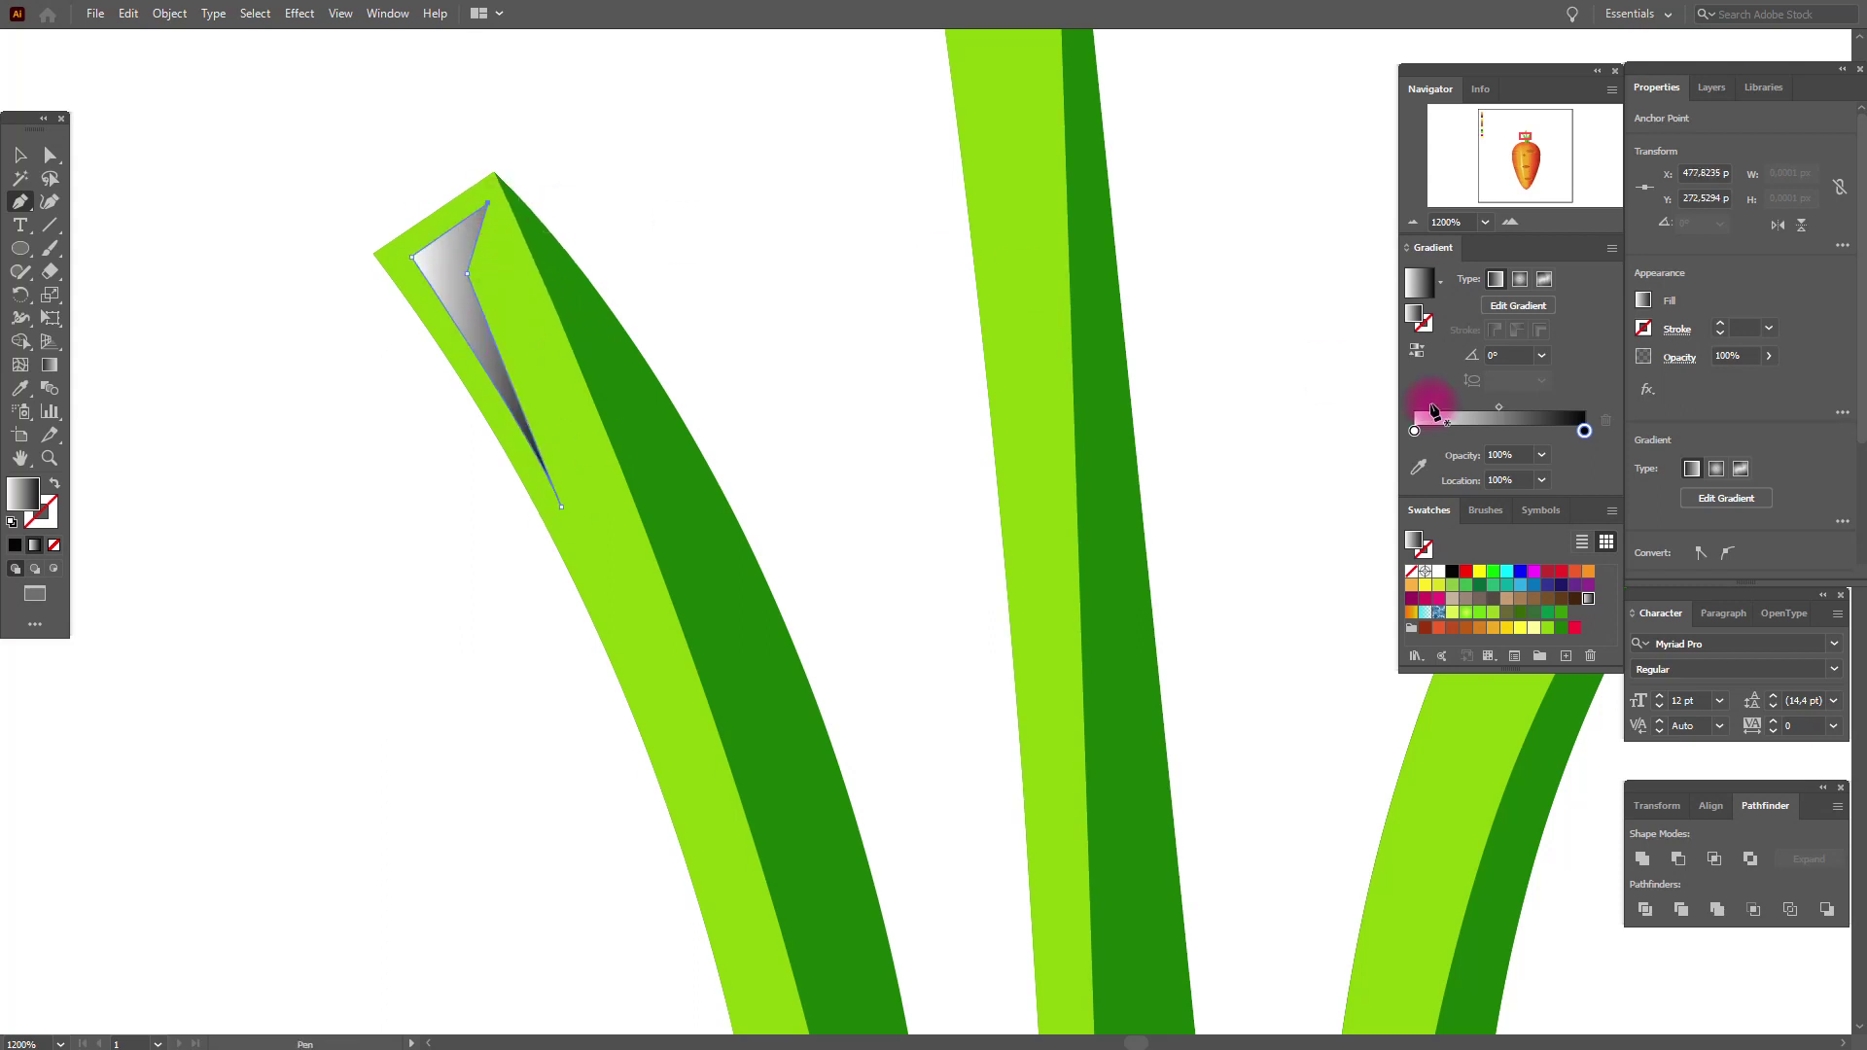
# Step: Set the blending mode of the left stem's highlight to Screen
pyautogui.click(1679, 357)
pyautogui.click(1556, 392)
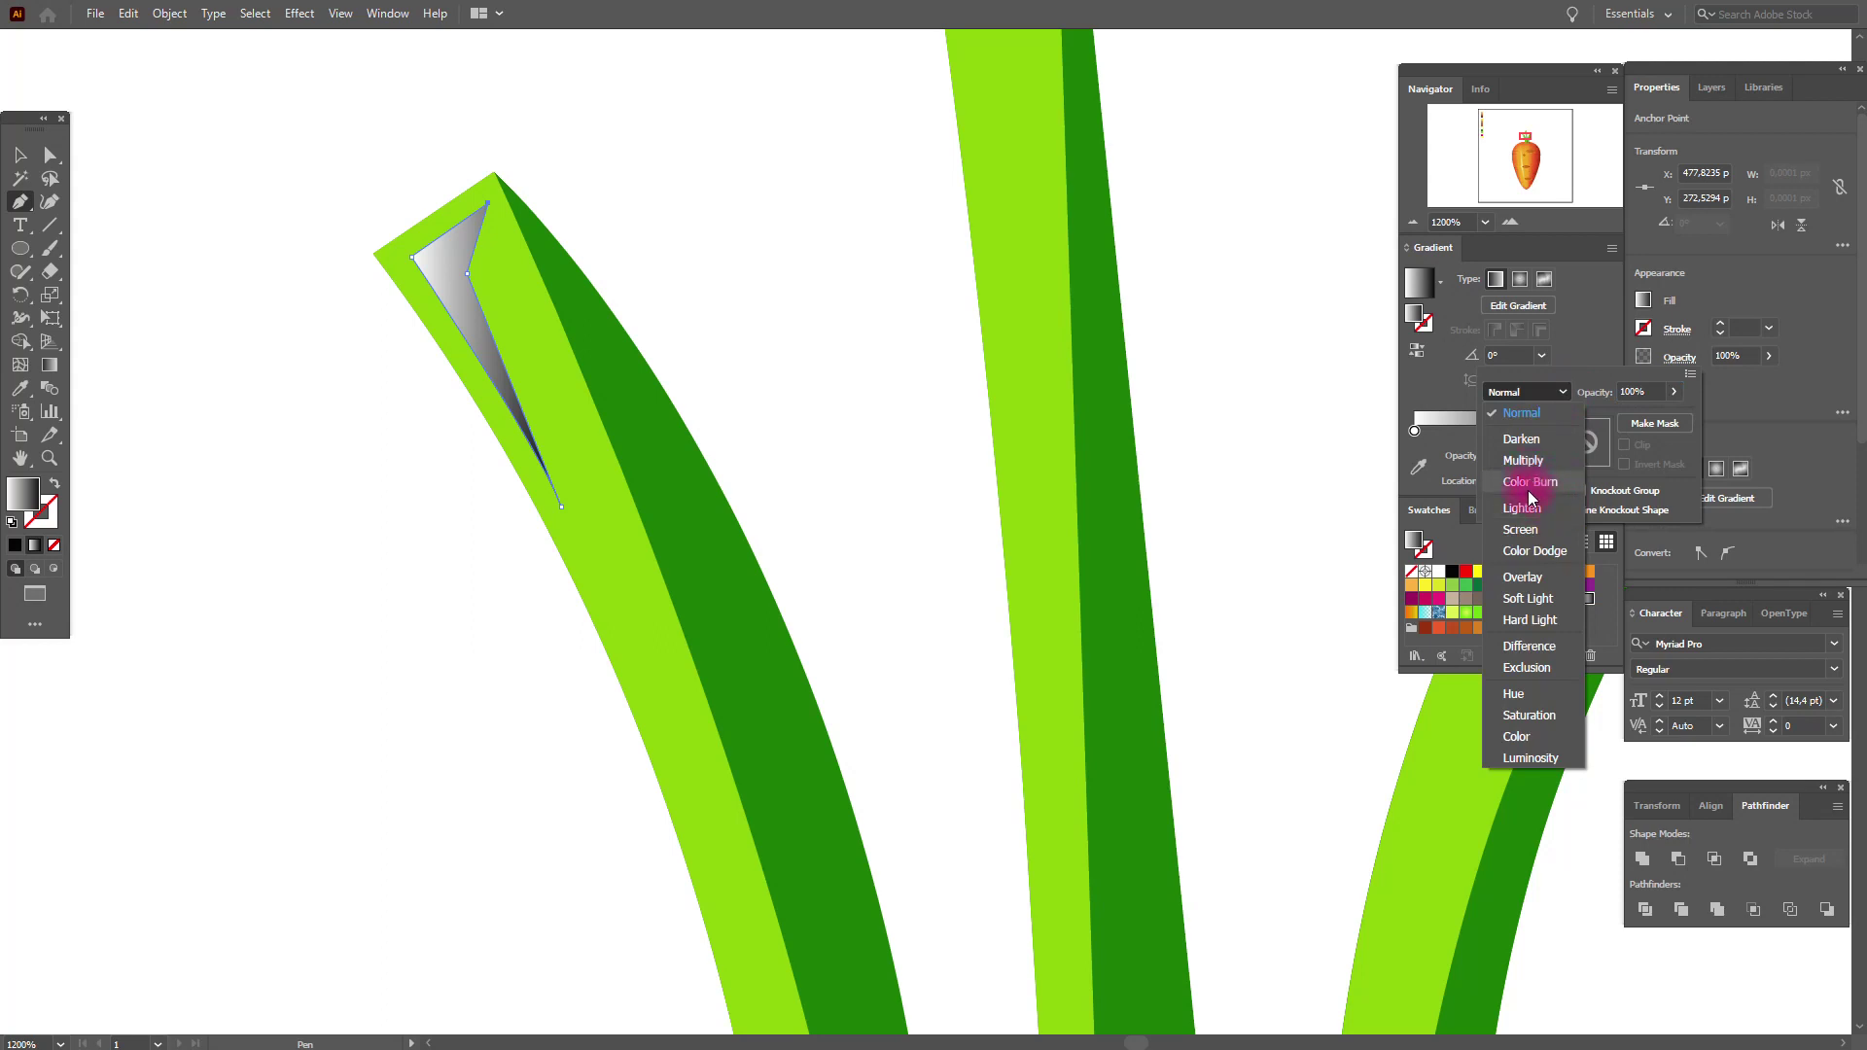
pyautogui.click(1524, 531)
# Step: Draw a pointed, notched highlight with the white-to-black gradient inside the middle stem's tip using the Pen tool
pyautogui.click(19, 471)
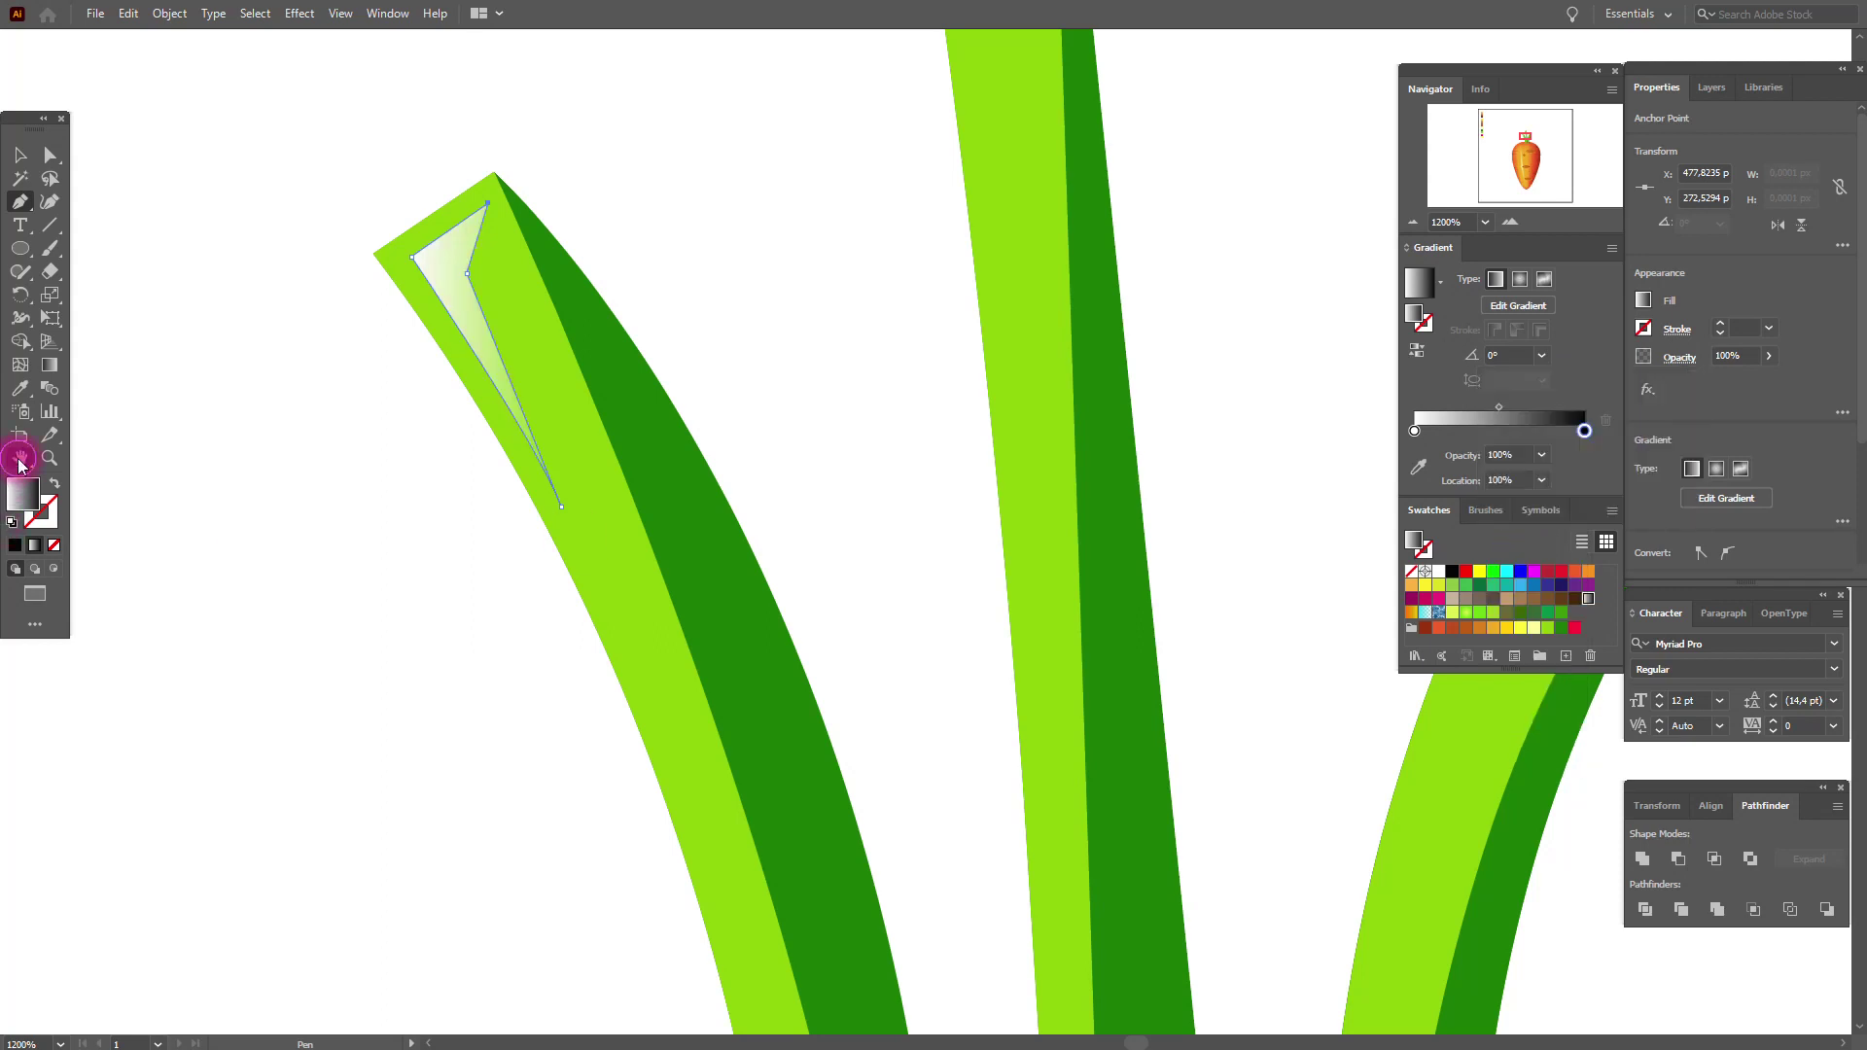
pyautogui.click(20, 458)
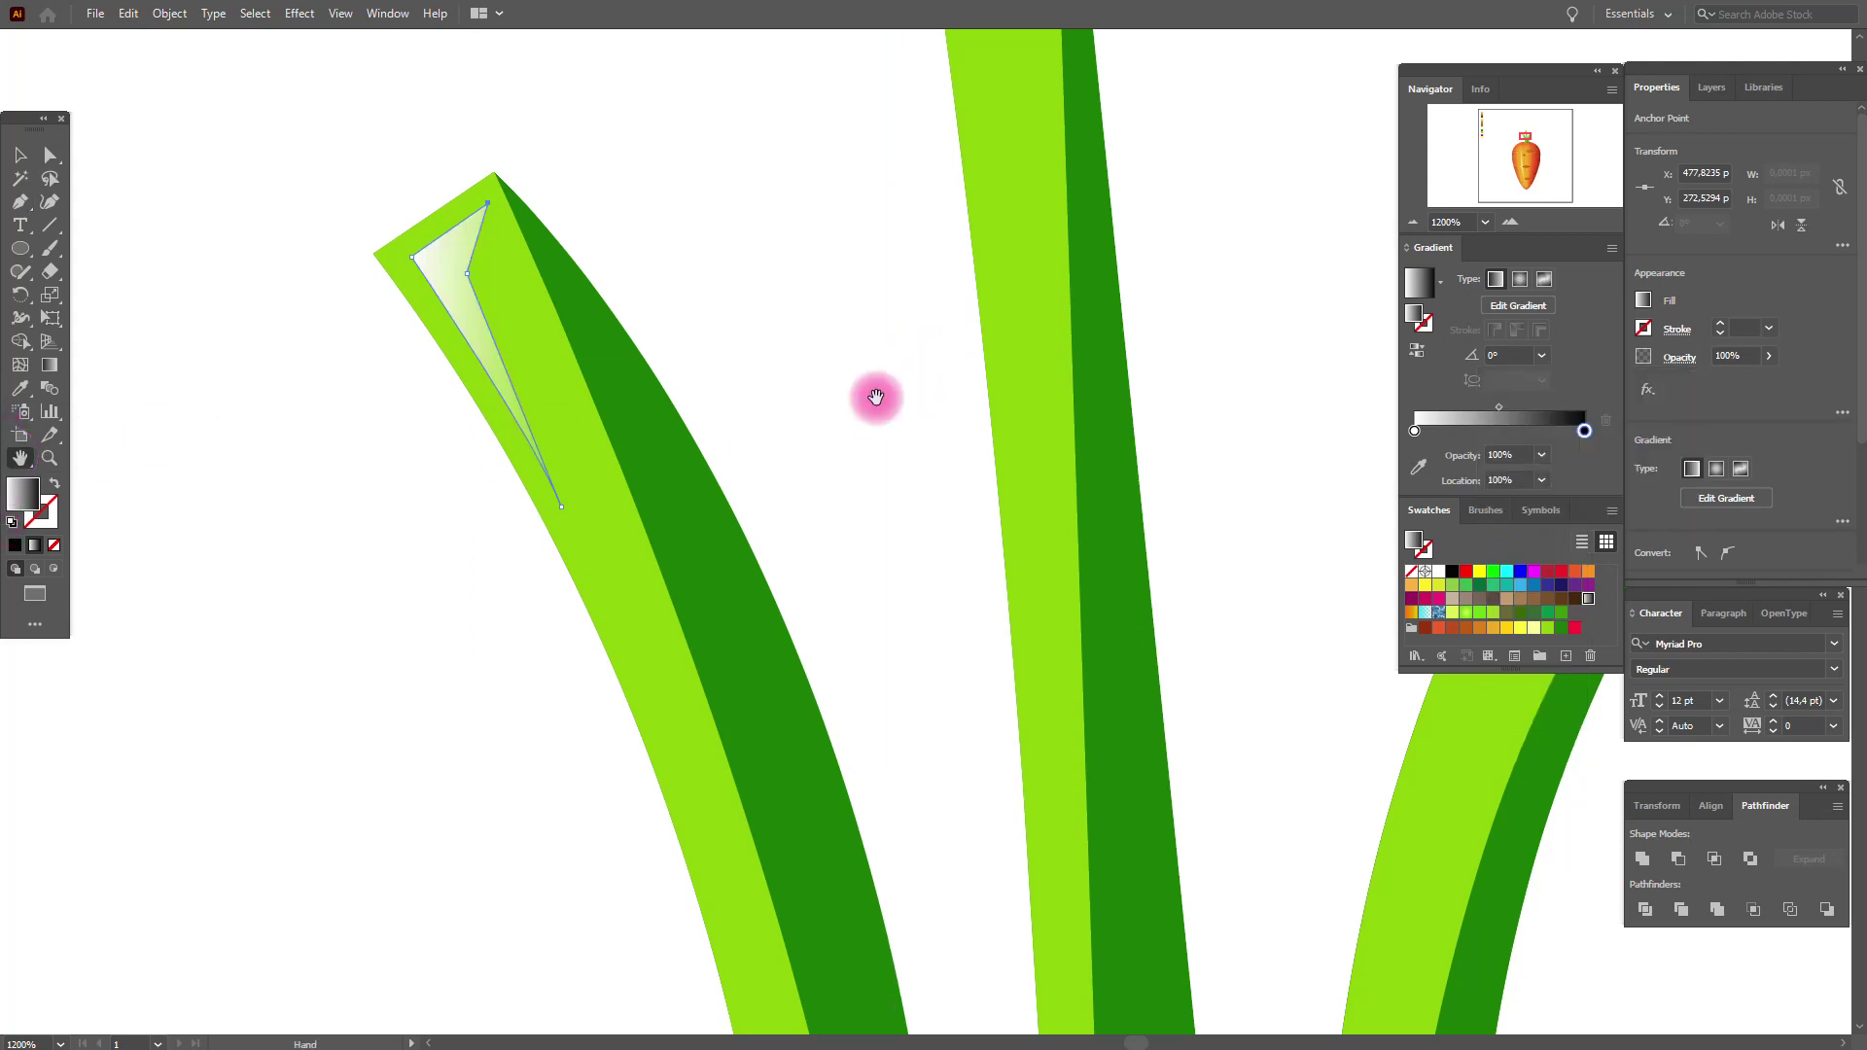
pyautogui.moveTo(908, 337); pyautogui.dragTo(738, 538)
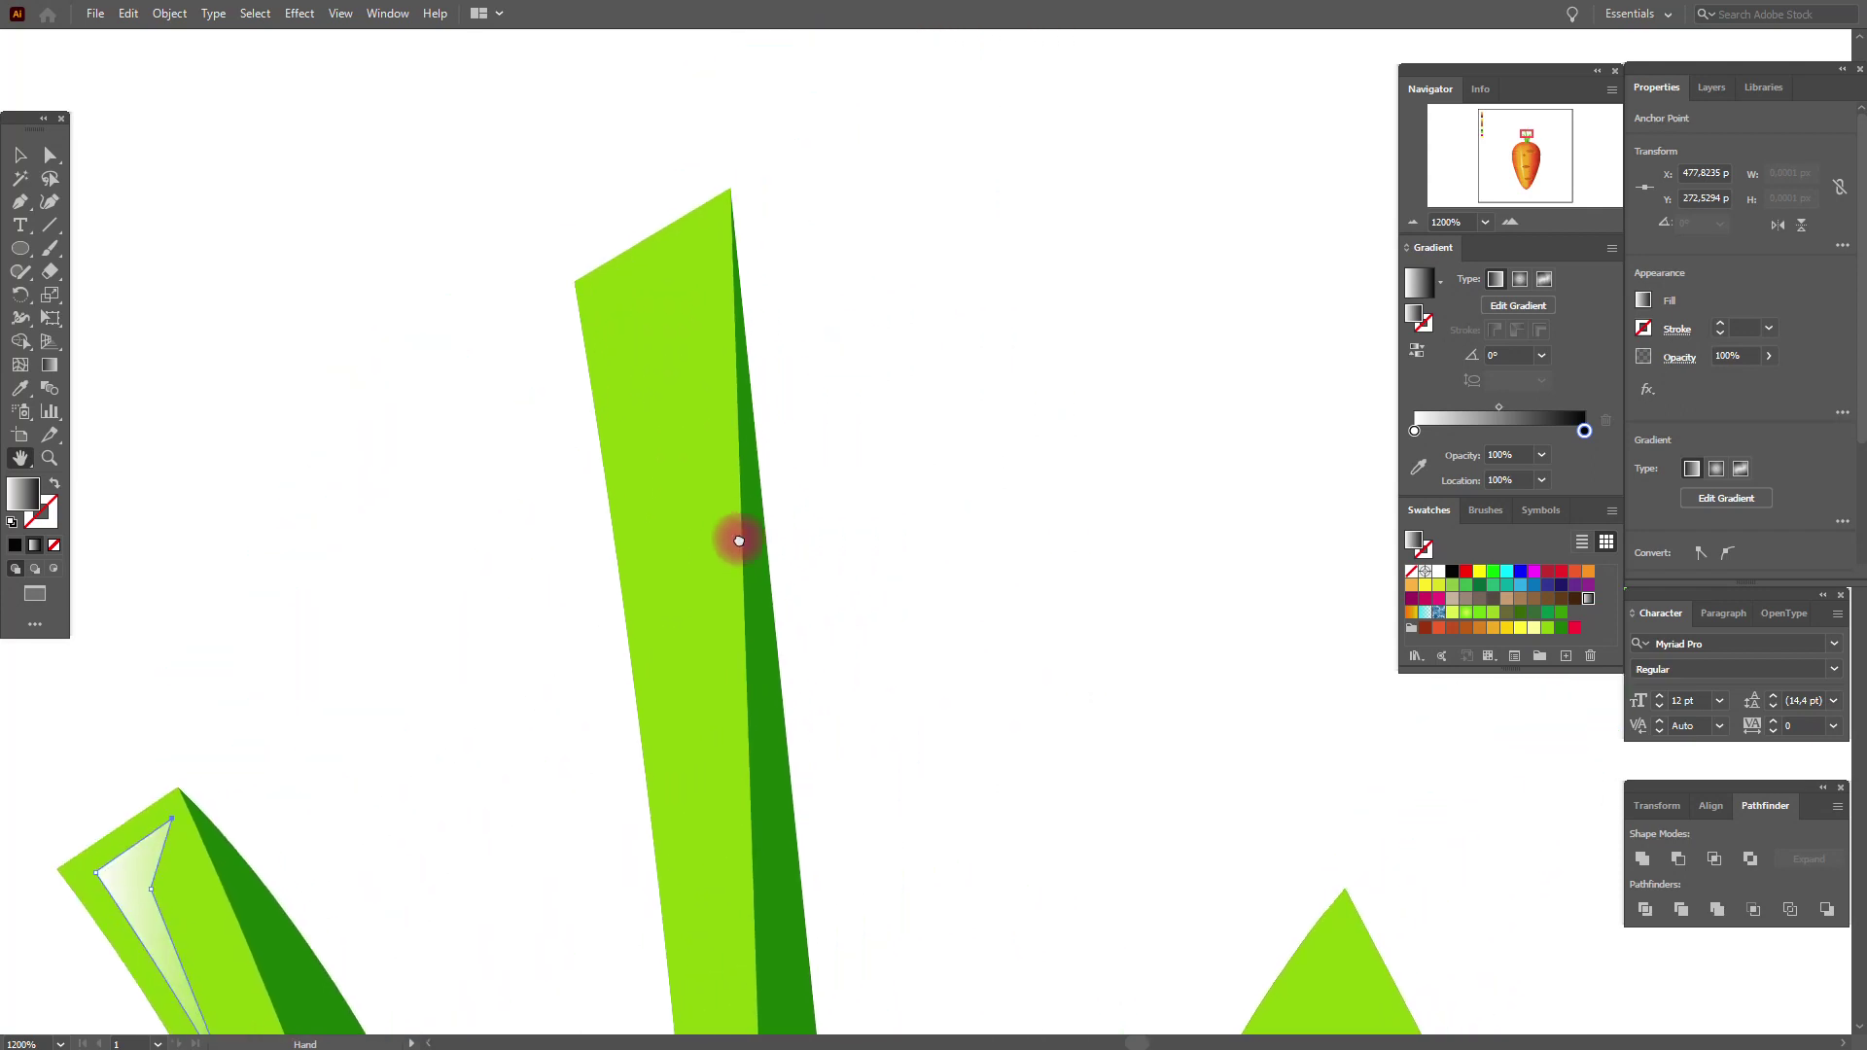
pyautogui.click(19, 201)
pyautogui.moveTo(601, 321); pyautogui.dragTo(640, 316)
pyautogui.click(693, 270)
pyautogui.moveTo(720, 595); pyautogui.dragTo(724, 694)
pyautogui.click(719, 686)
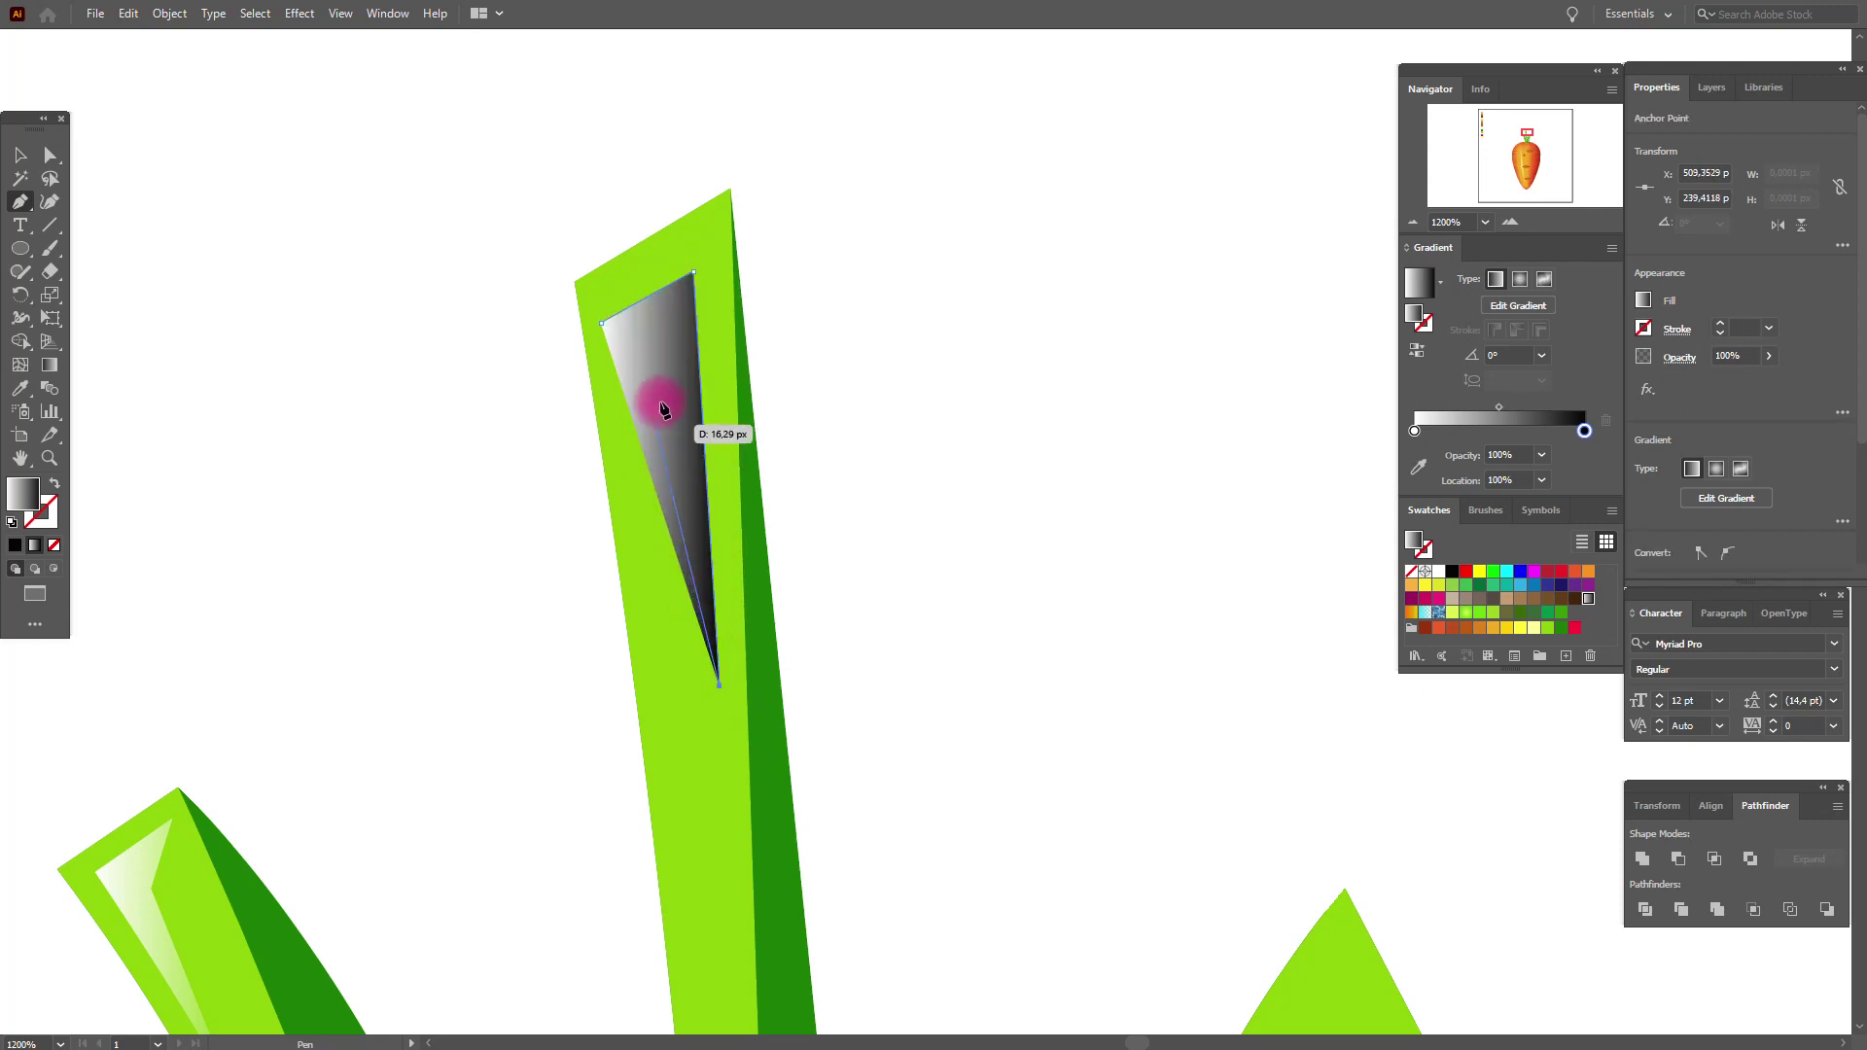
pyautogui.click(601, 322)
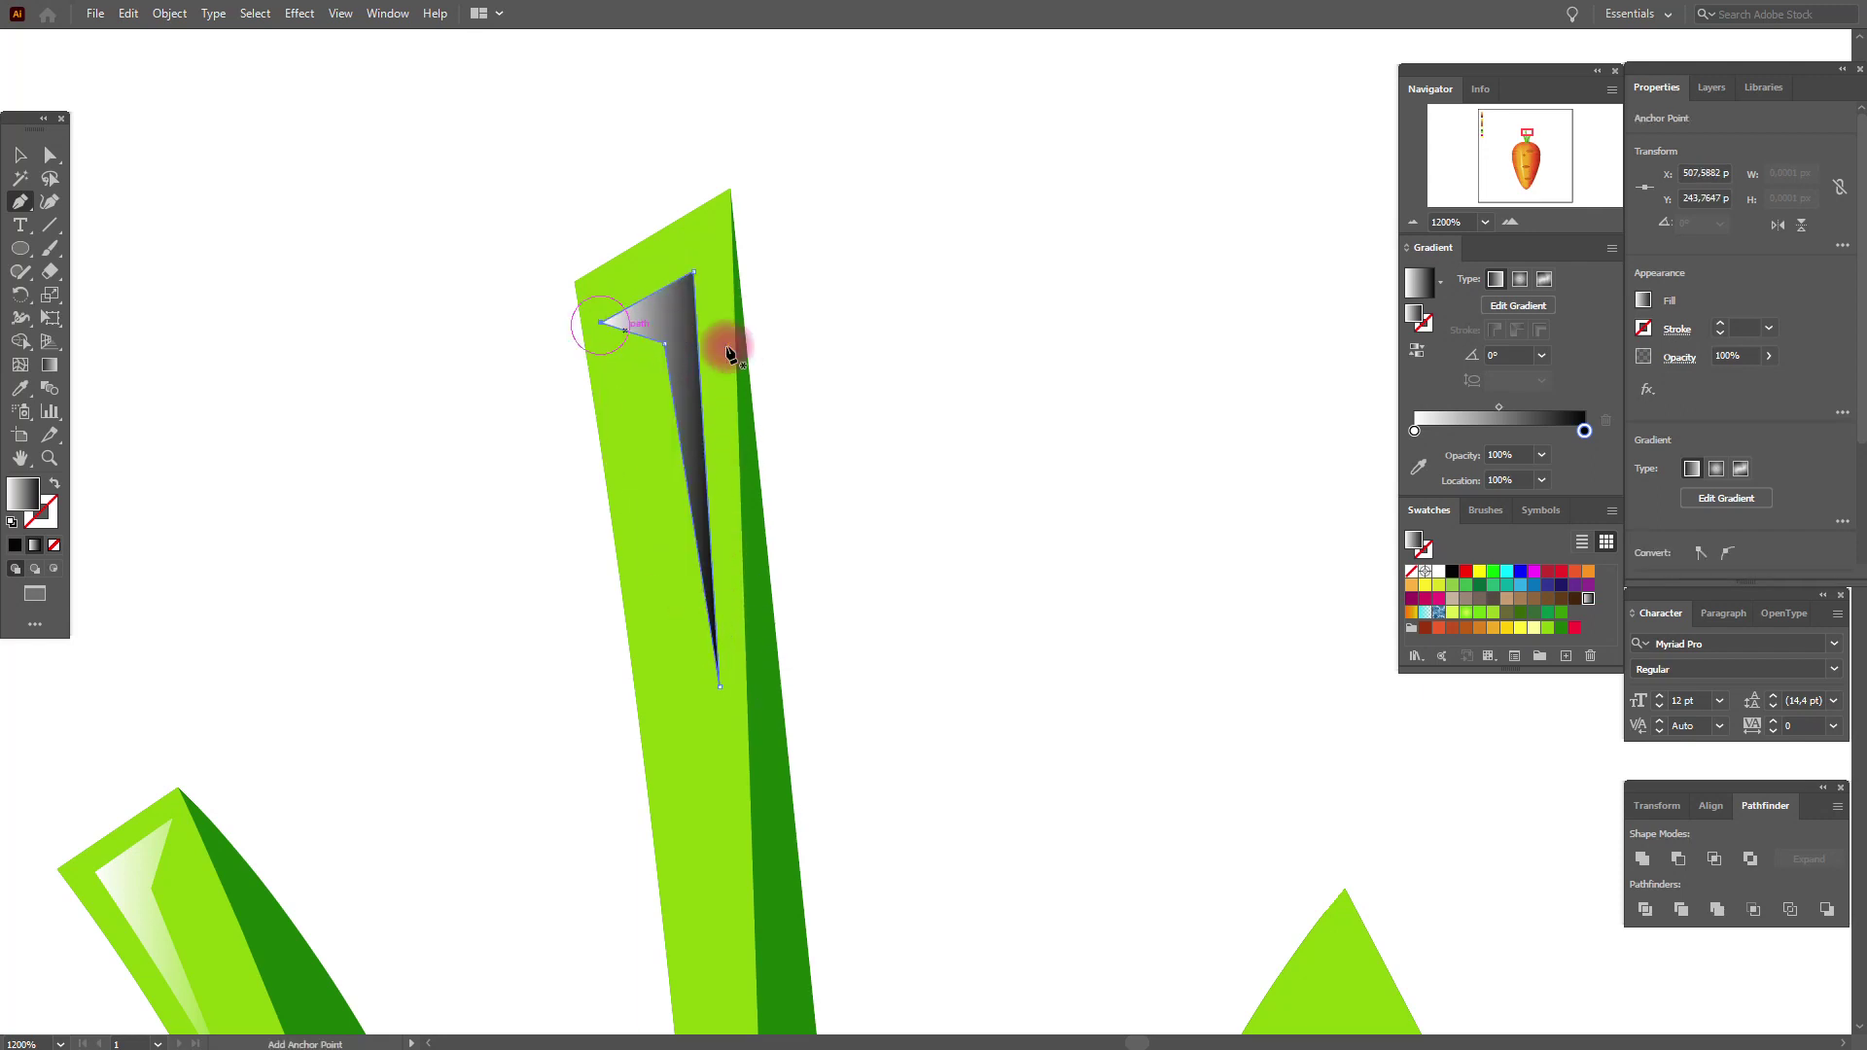
# Step: Set the blending mode of the middle stem's highlight to Screen
pyautogui.click(1691, 359)
pyautogui.click(1509, 393)
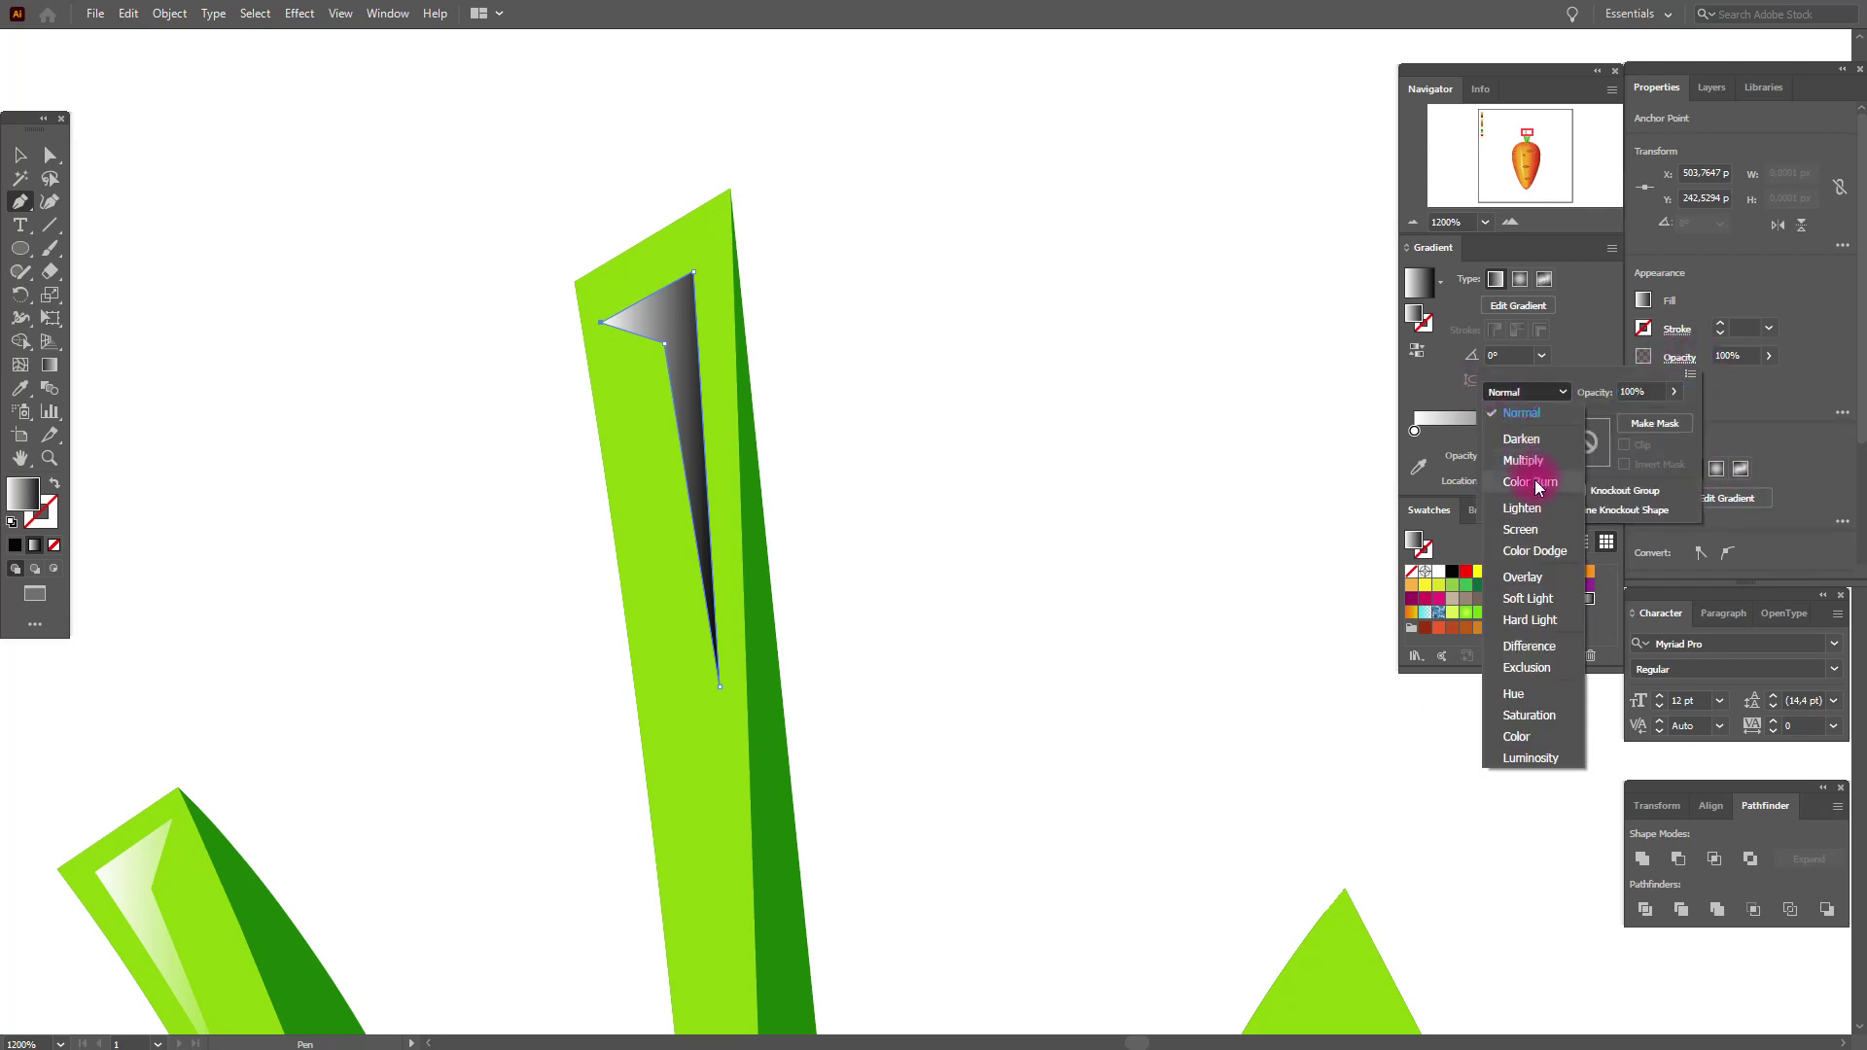
pyautogui.click(1507, 529)
pyautogui.moveTo(879, 667); pyautogui.dragTo(639, 529)
pyautogui.hotkey('ctrl', 'z')
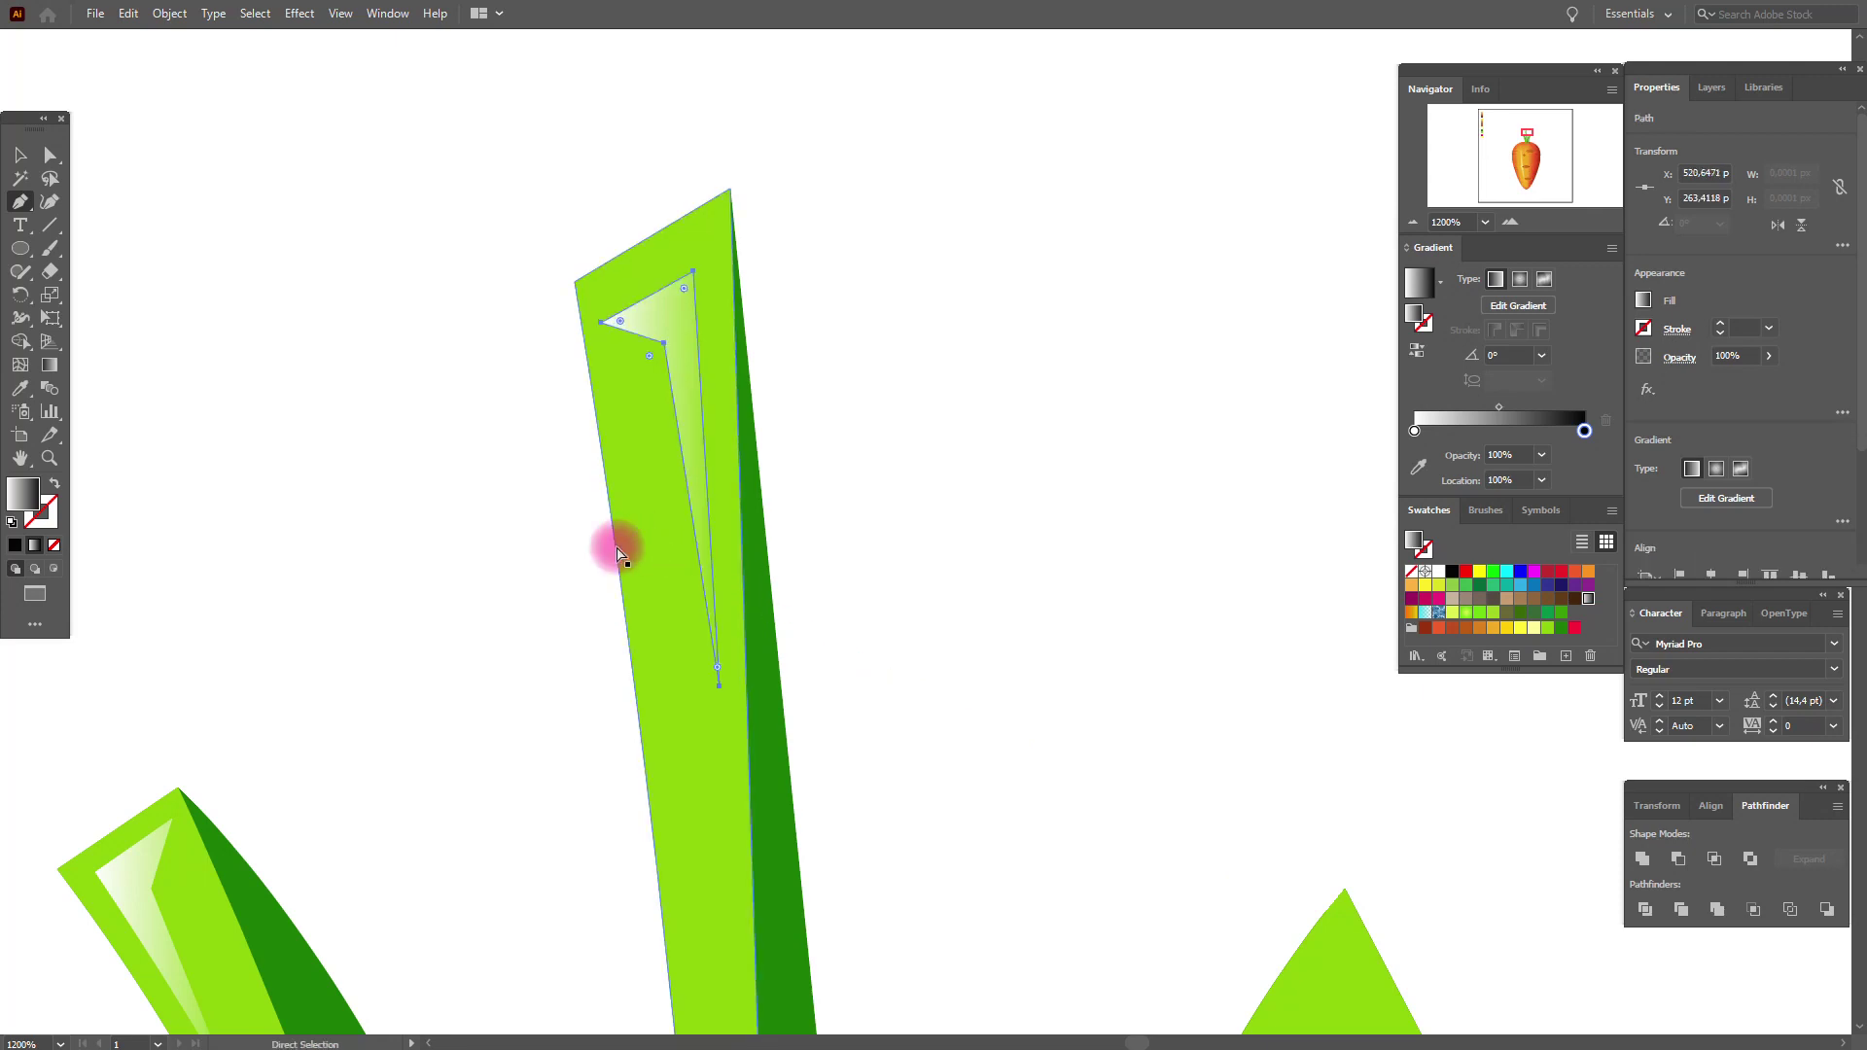
# Step: Draw a curved, pointed highlight with the white-to-black gradient inside the right stem's tip using the Pen tool
pyautogui.click(23, 461)
pyautogui.moveTo(1142, 702); pyautogui.dragTo(1062, 454)
pyautogui.click(47, 458)
pyautogui.click(19, 200)
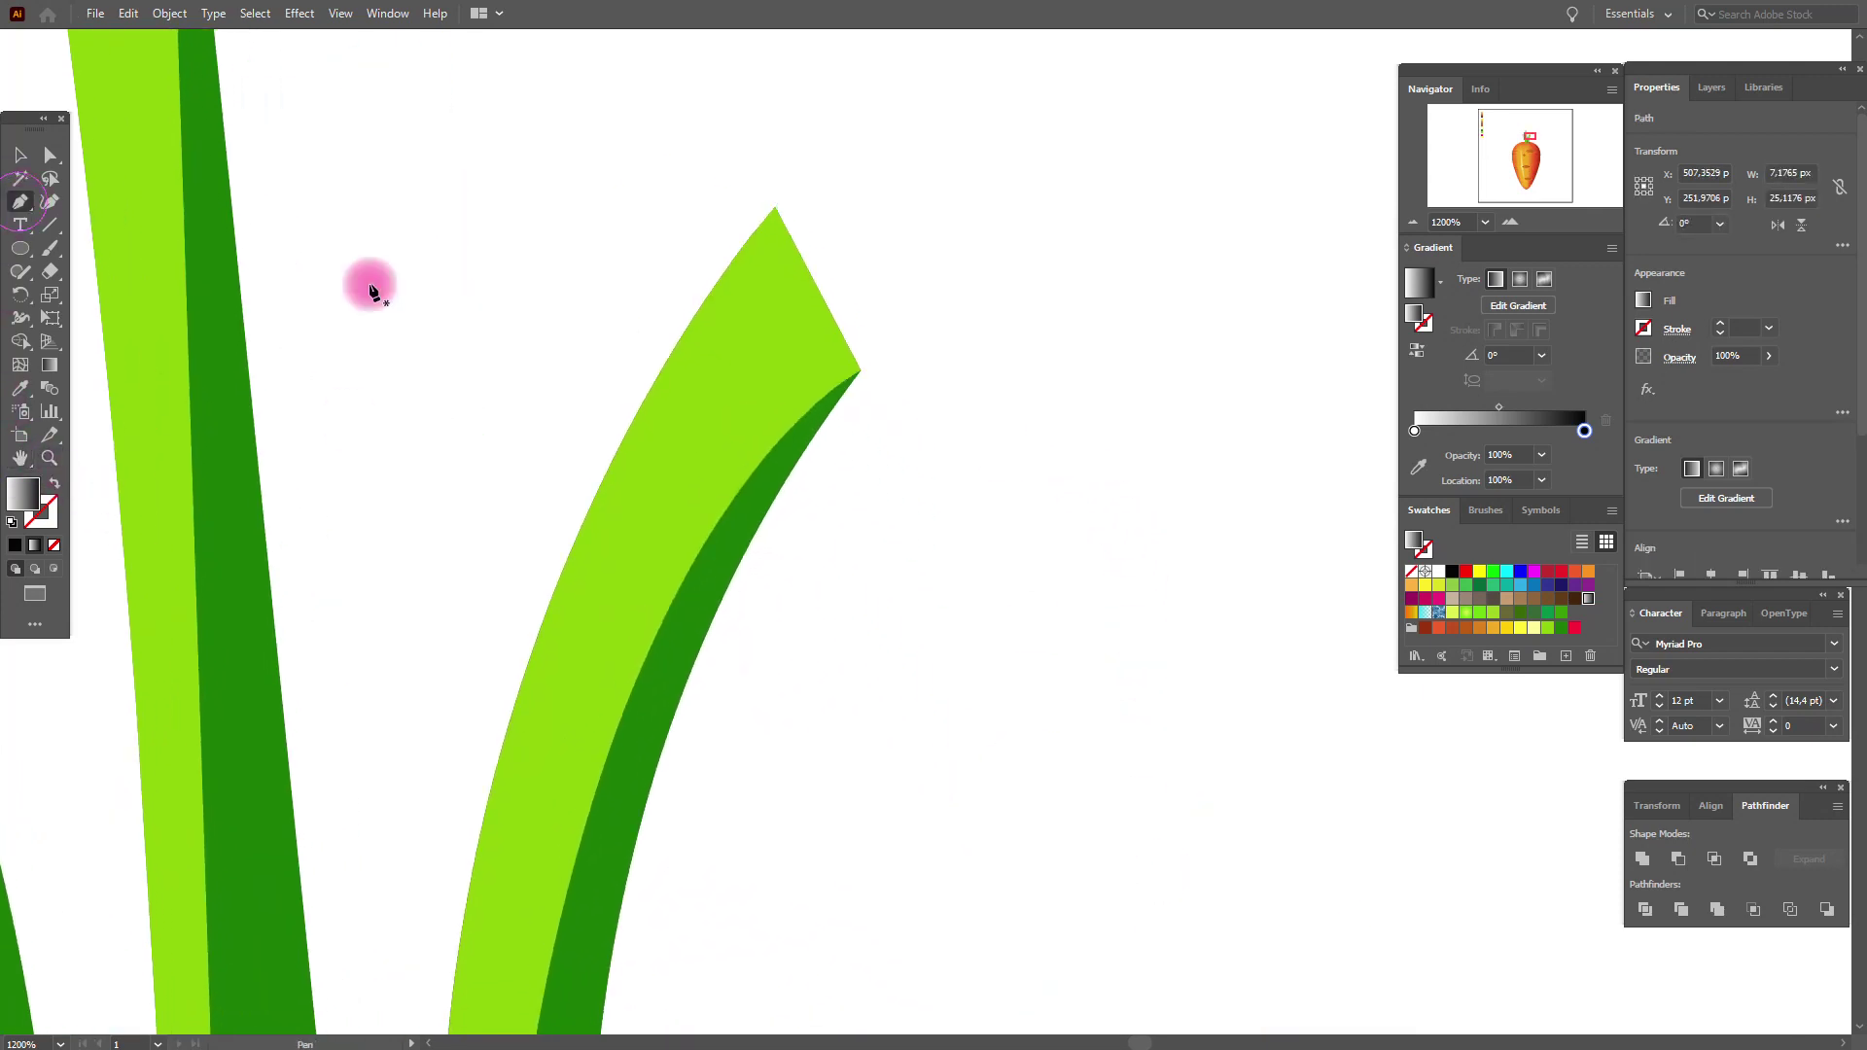
pyautogui.click(768, 288)
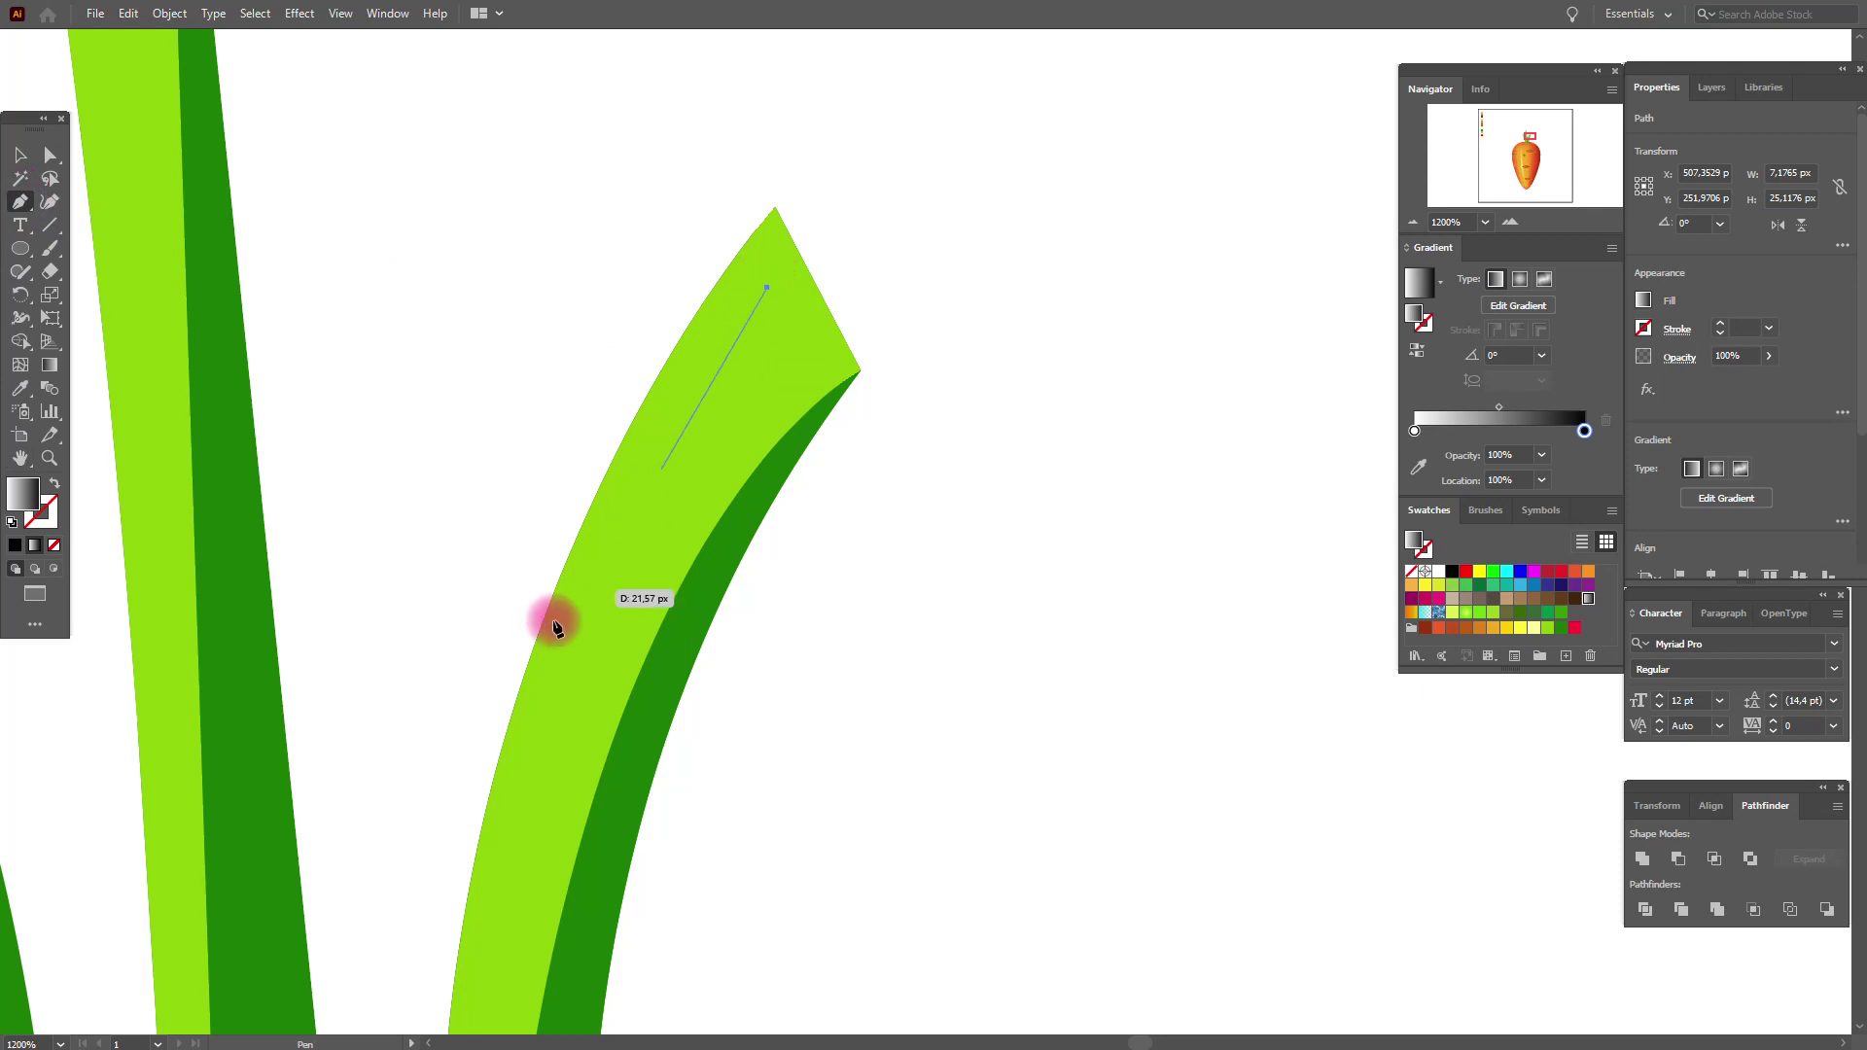
pyautogui.moveTo(537, 691); pyautogui.dragTo(465, 965)
pyautogui.click(538, 691)
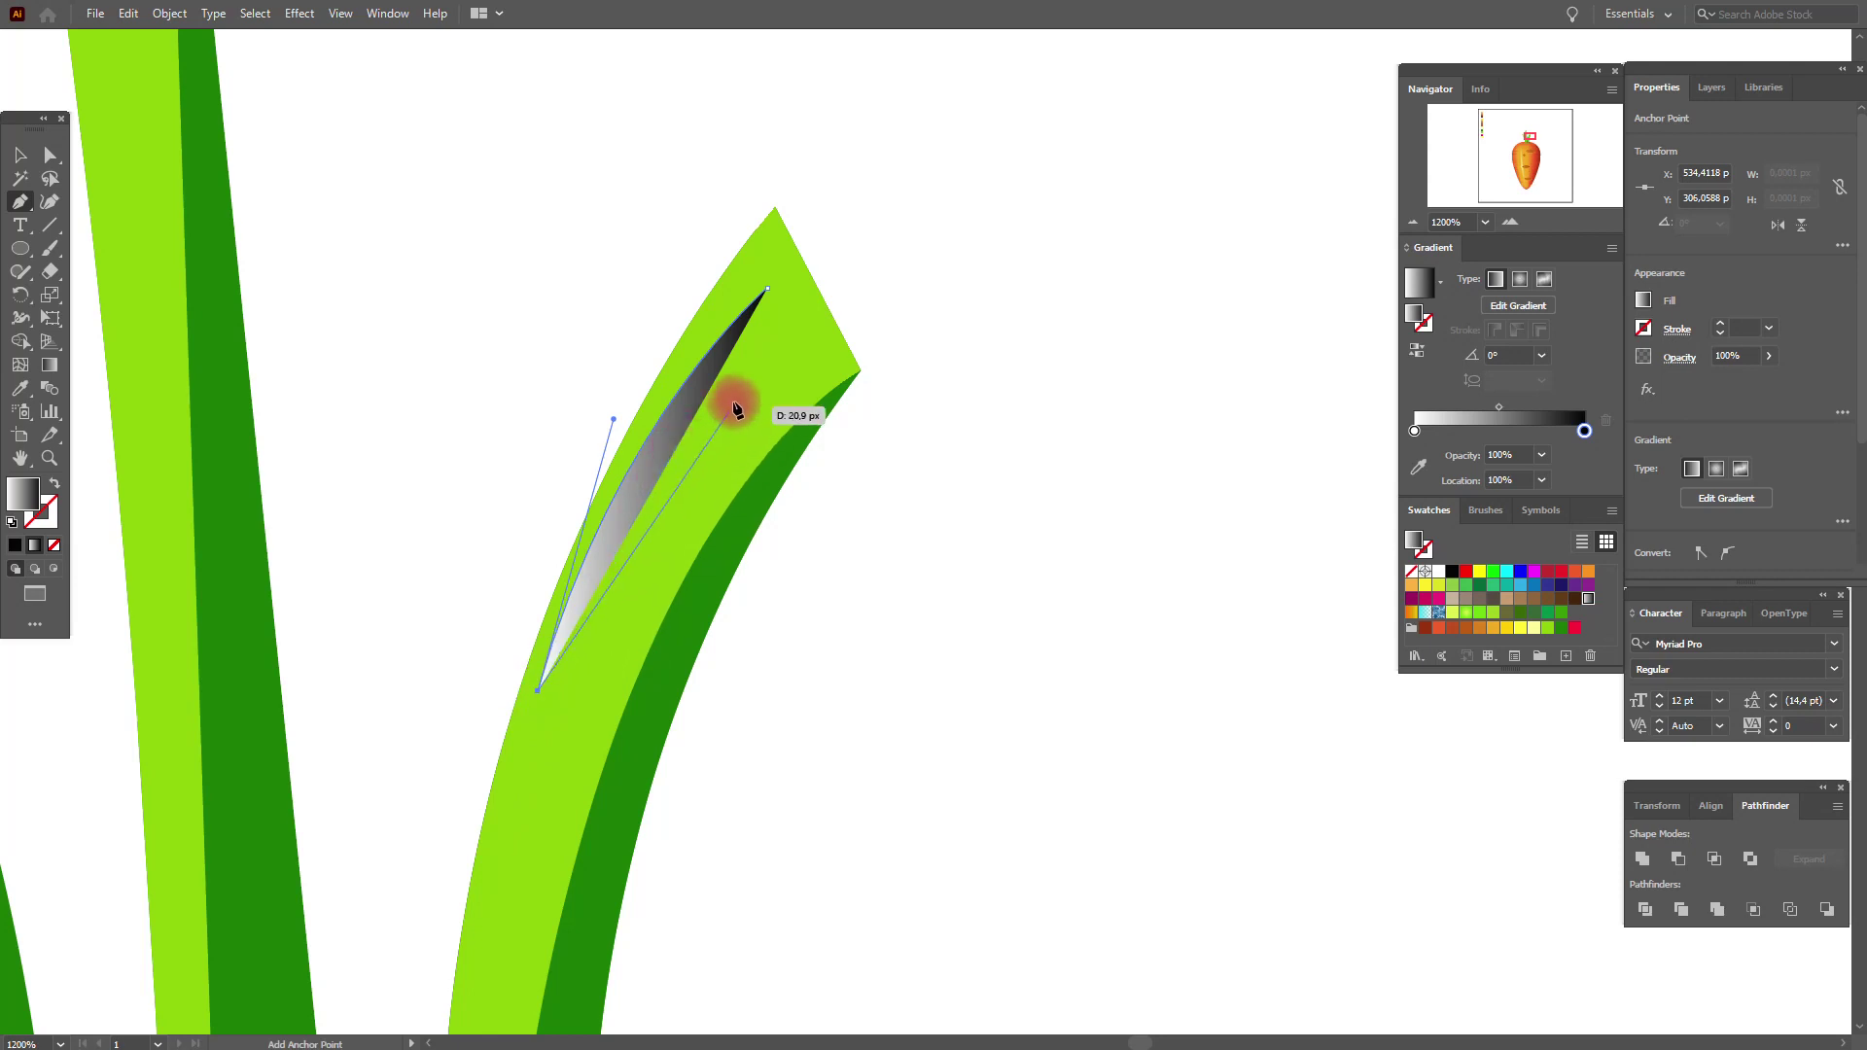
pyautogui.click(748, 370)
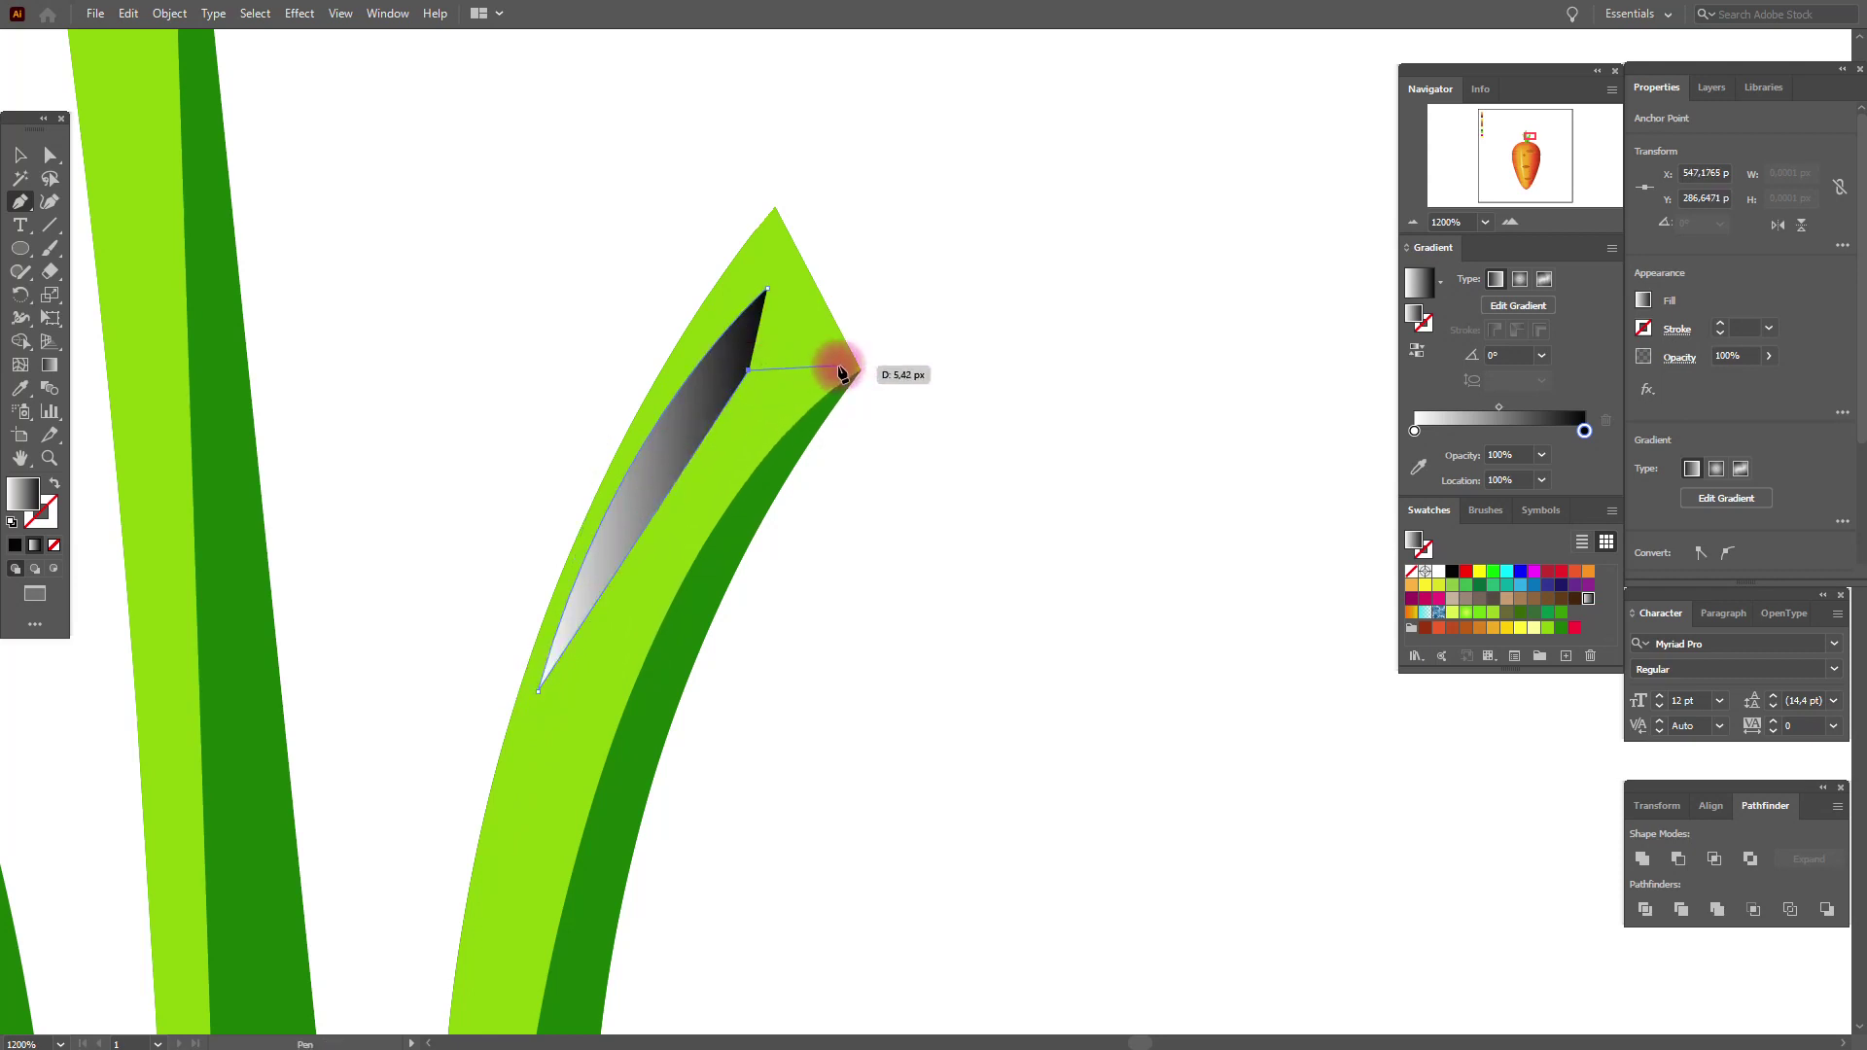
pyautogui.click(826, 366)
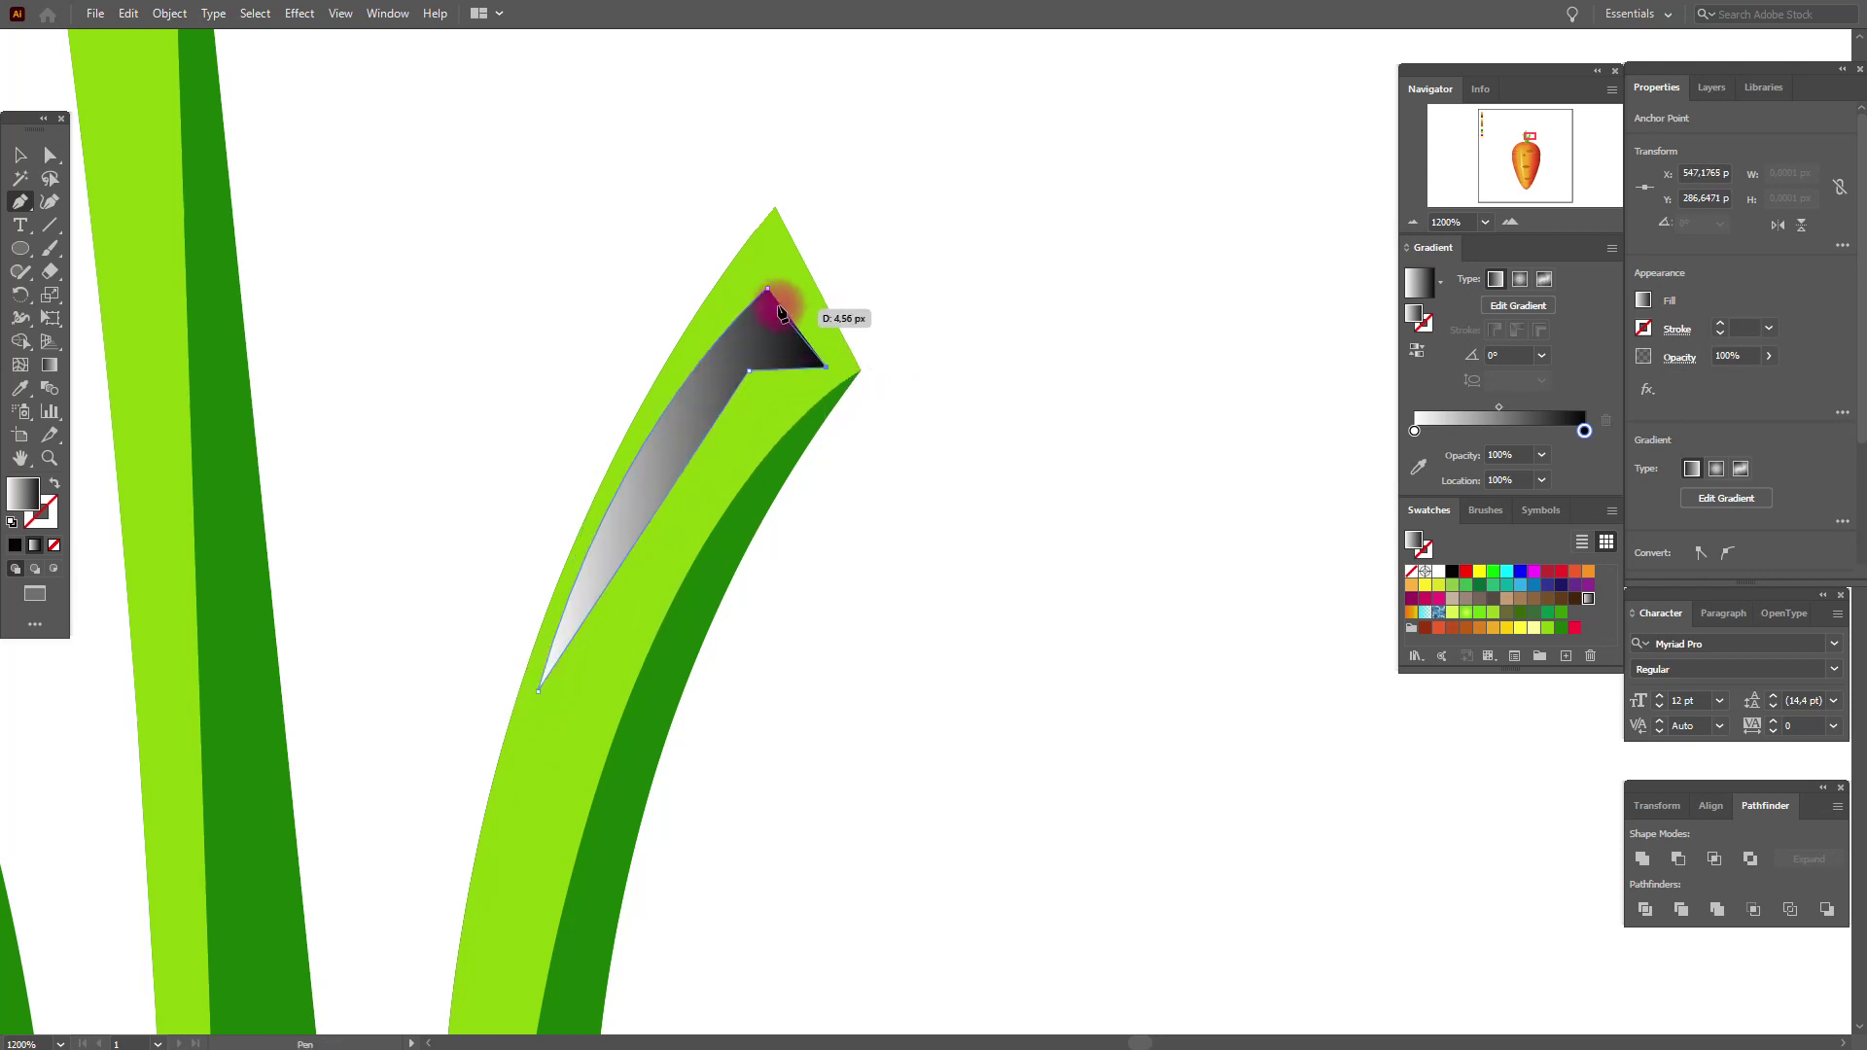
pyautogui.click(769, 290)
# Step: Redirect the right stem highlight's gradient diagonally so it runs from white at the stem tip to black at the lower point
pyautogui.click(44, 368)
pyautogui.moveTo(895, 304); pyautogui.dragTo(547, 552)
pyautogui.click(20, 154)
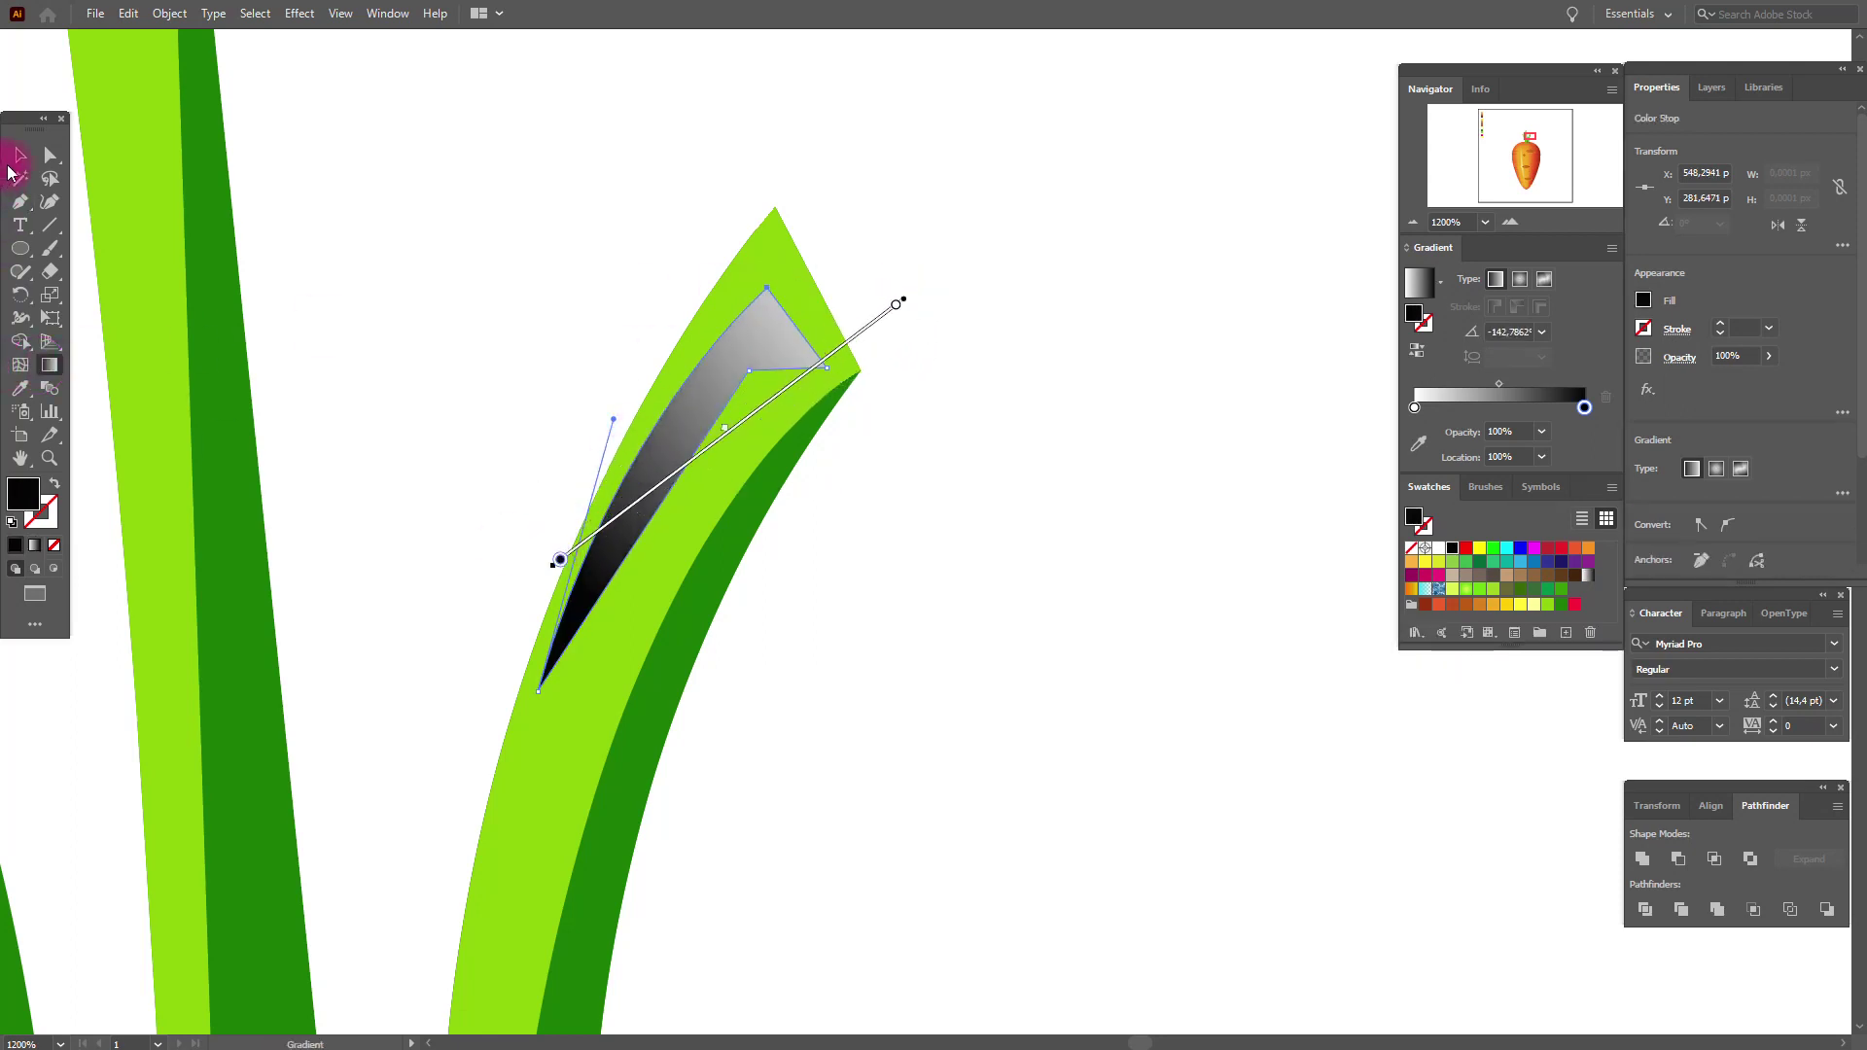
# Step: Set the blending mode of the right stem's gradient highlight to Screen
pyautogui.click(1685, 359)
pyautogui.click(1546, 391)
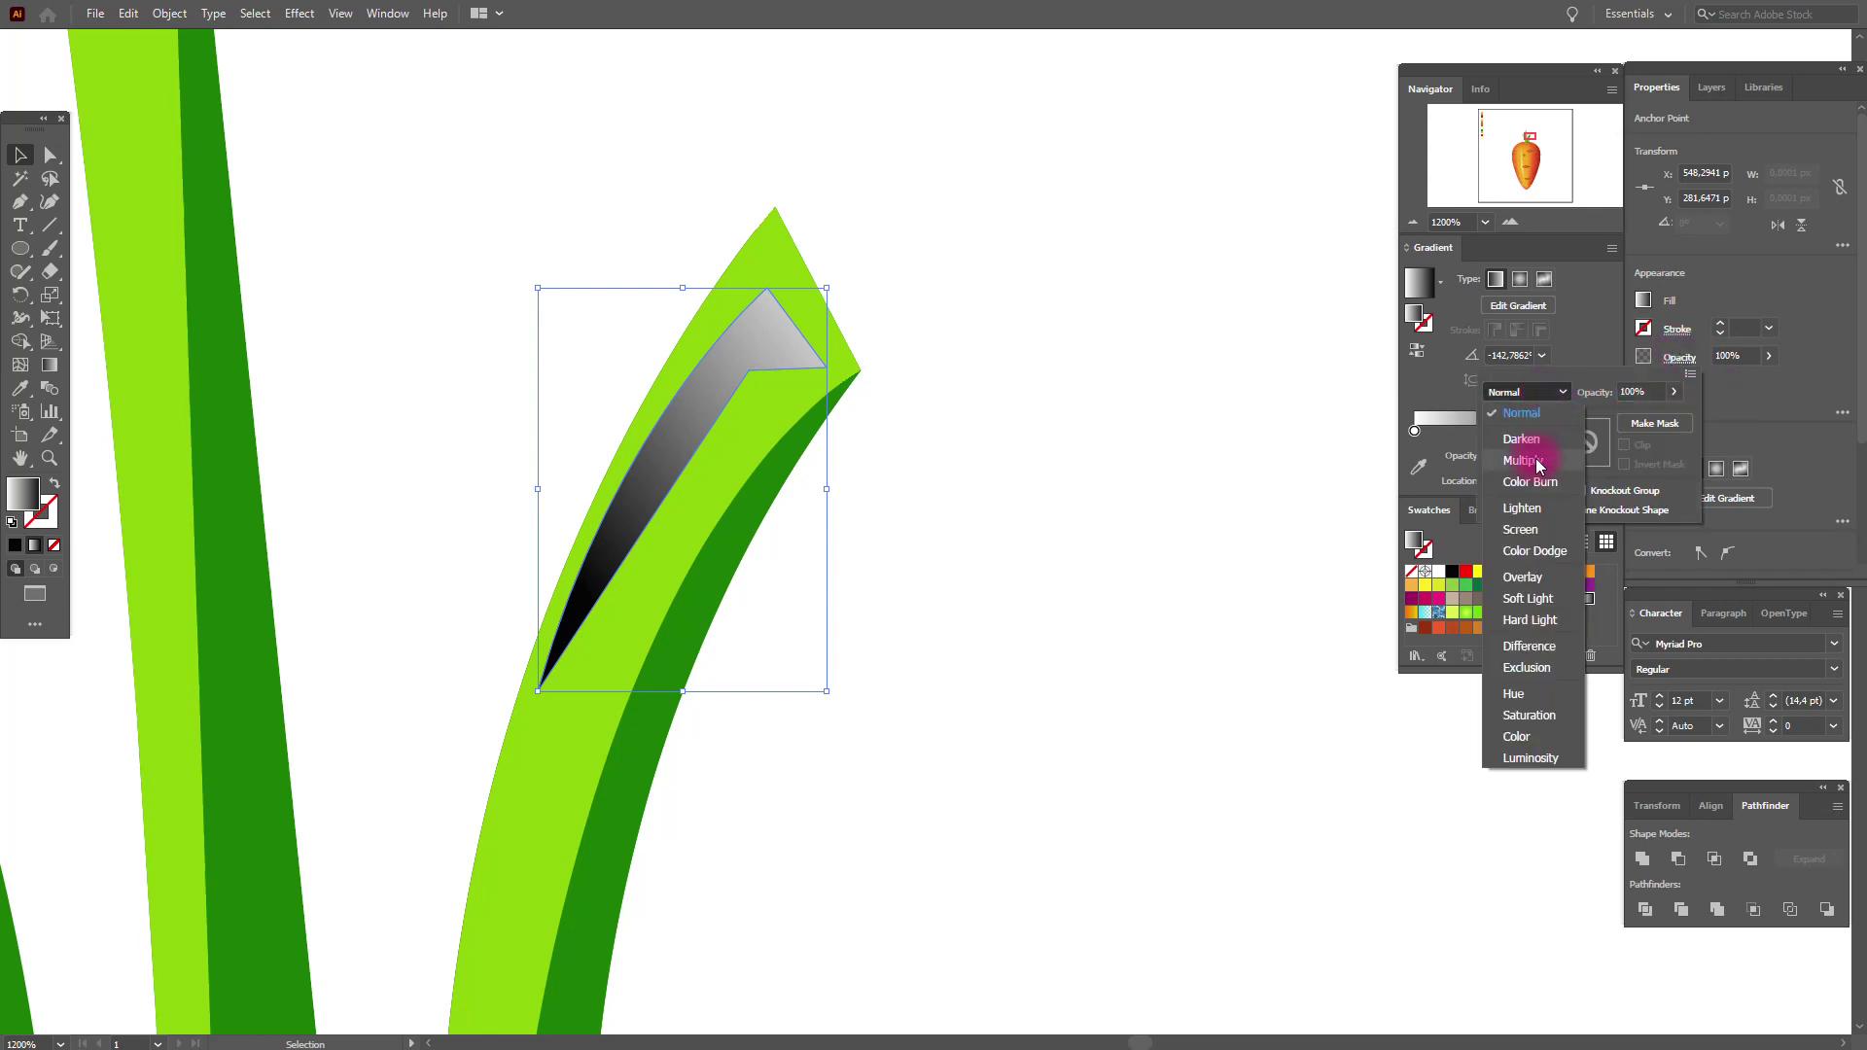
pyautogui.click(1522, 461)
pyautogui.click(1523, 393)
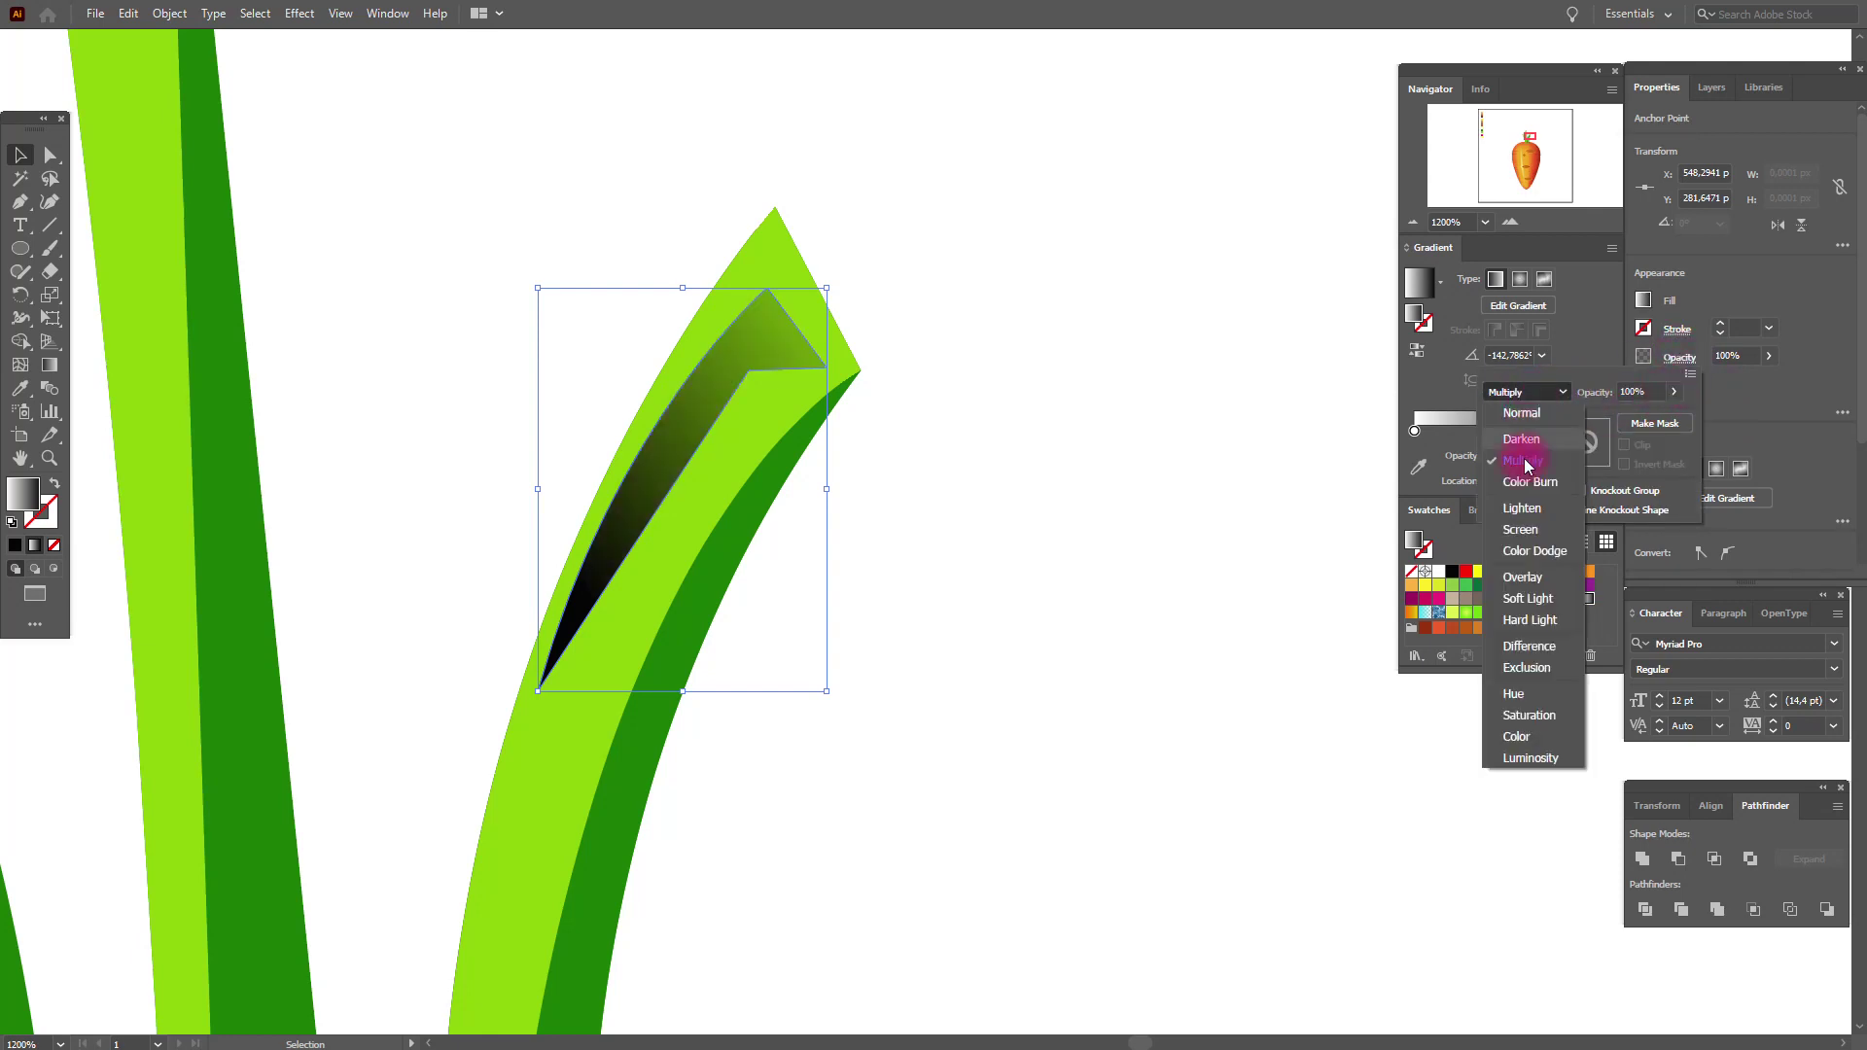
pyautogui.click(1519, 530)
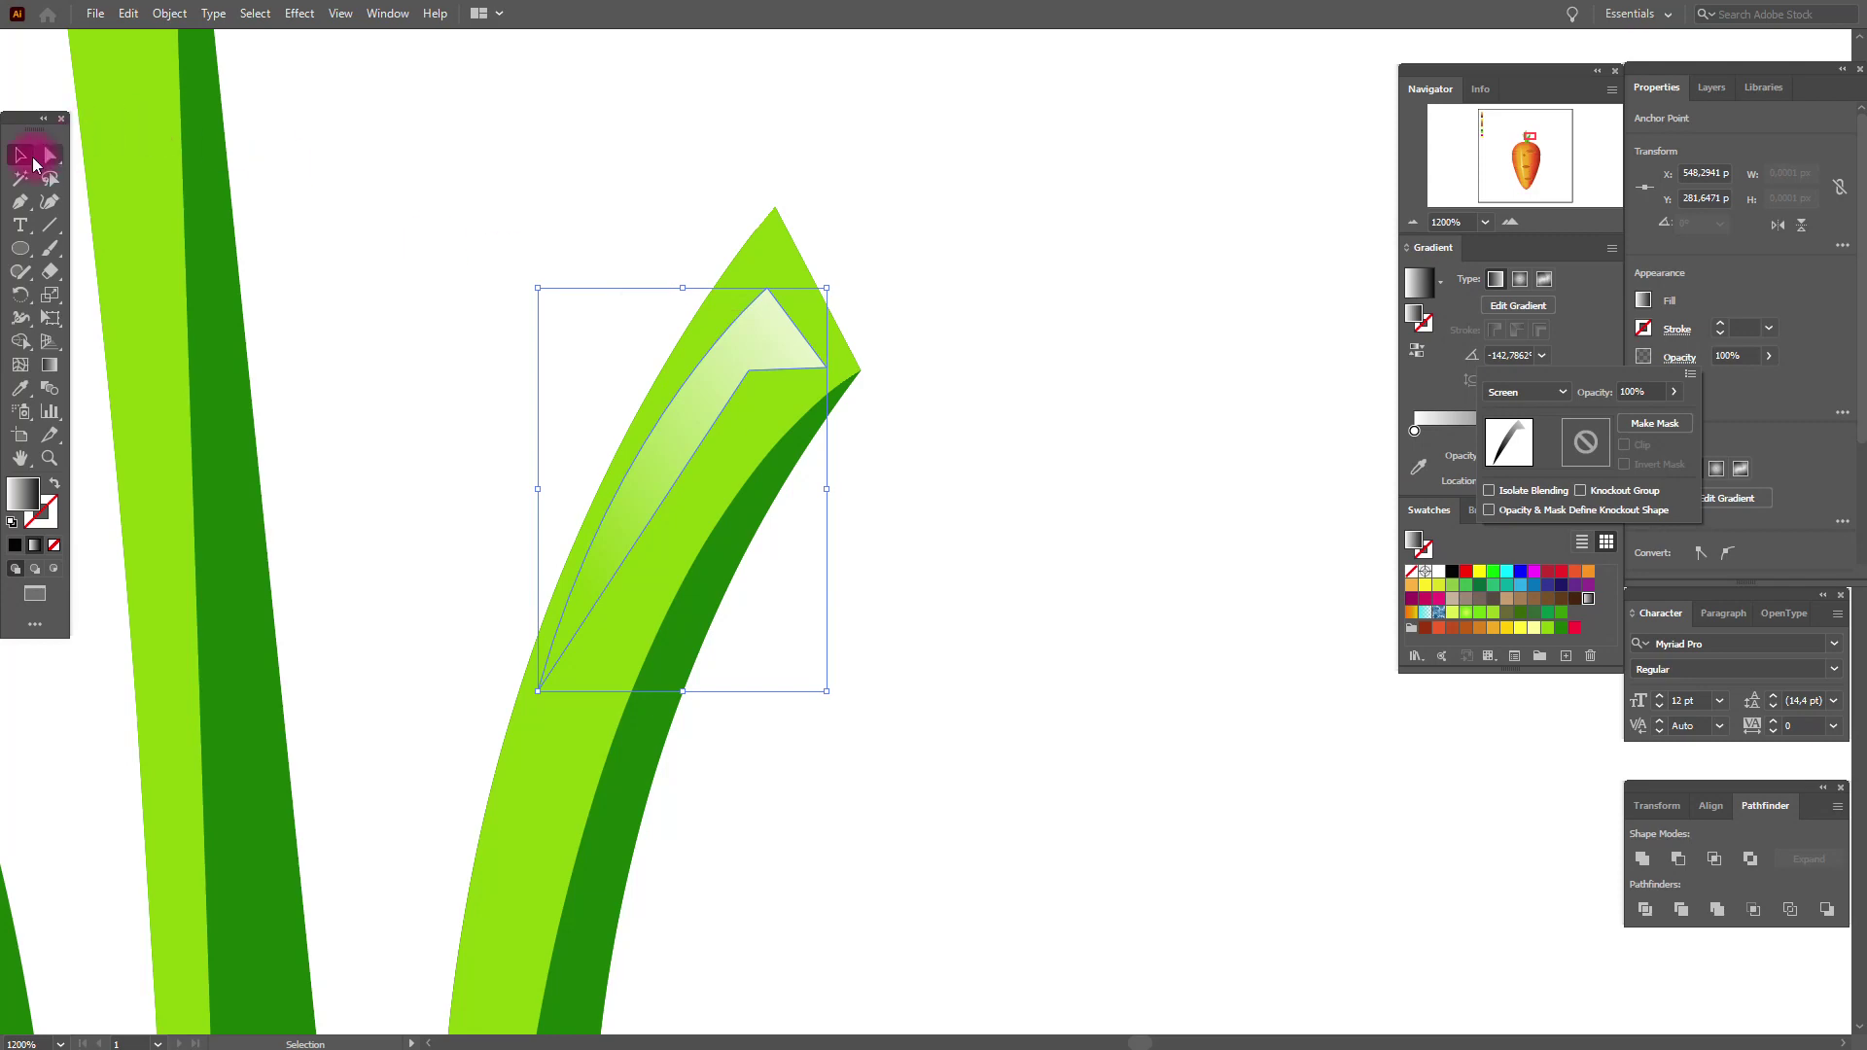
pyautogui.click(363, 185)
pyautogui.click(365, 192)
# Step: Shift all three stems together about 6 px to the left above the carrot
pyautogui.hotkey('ctrl', '0')
pyautogui.moveTo(674, 300); pyautogui.dragTo(844, 438)
pyautogui.moveTo(782, 362); pyautogui.dragTo(780, 313)
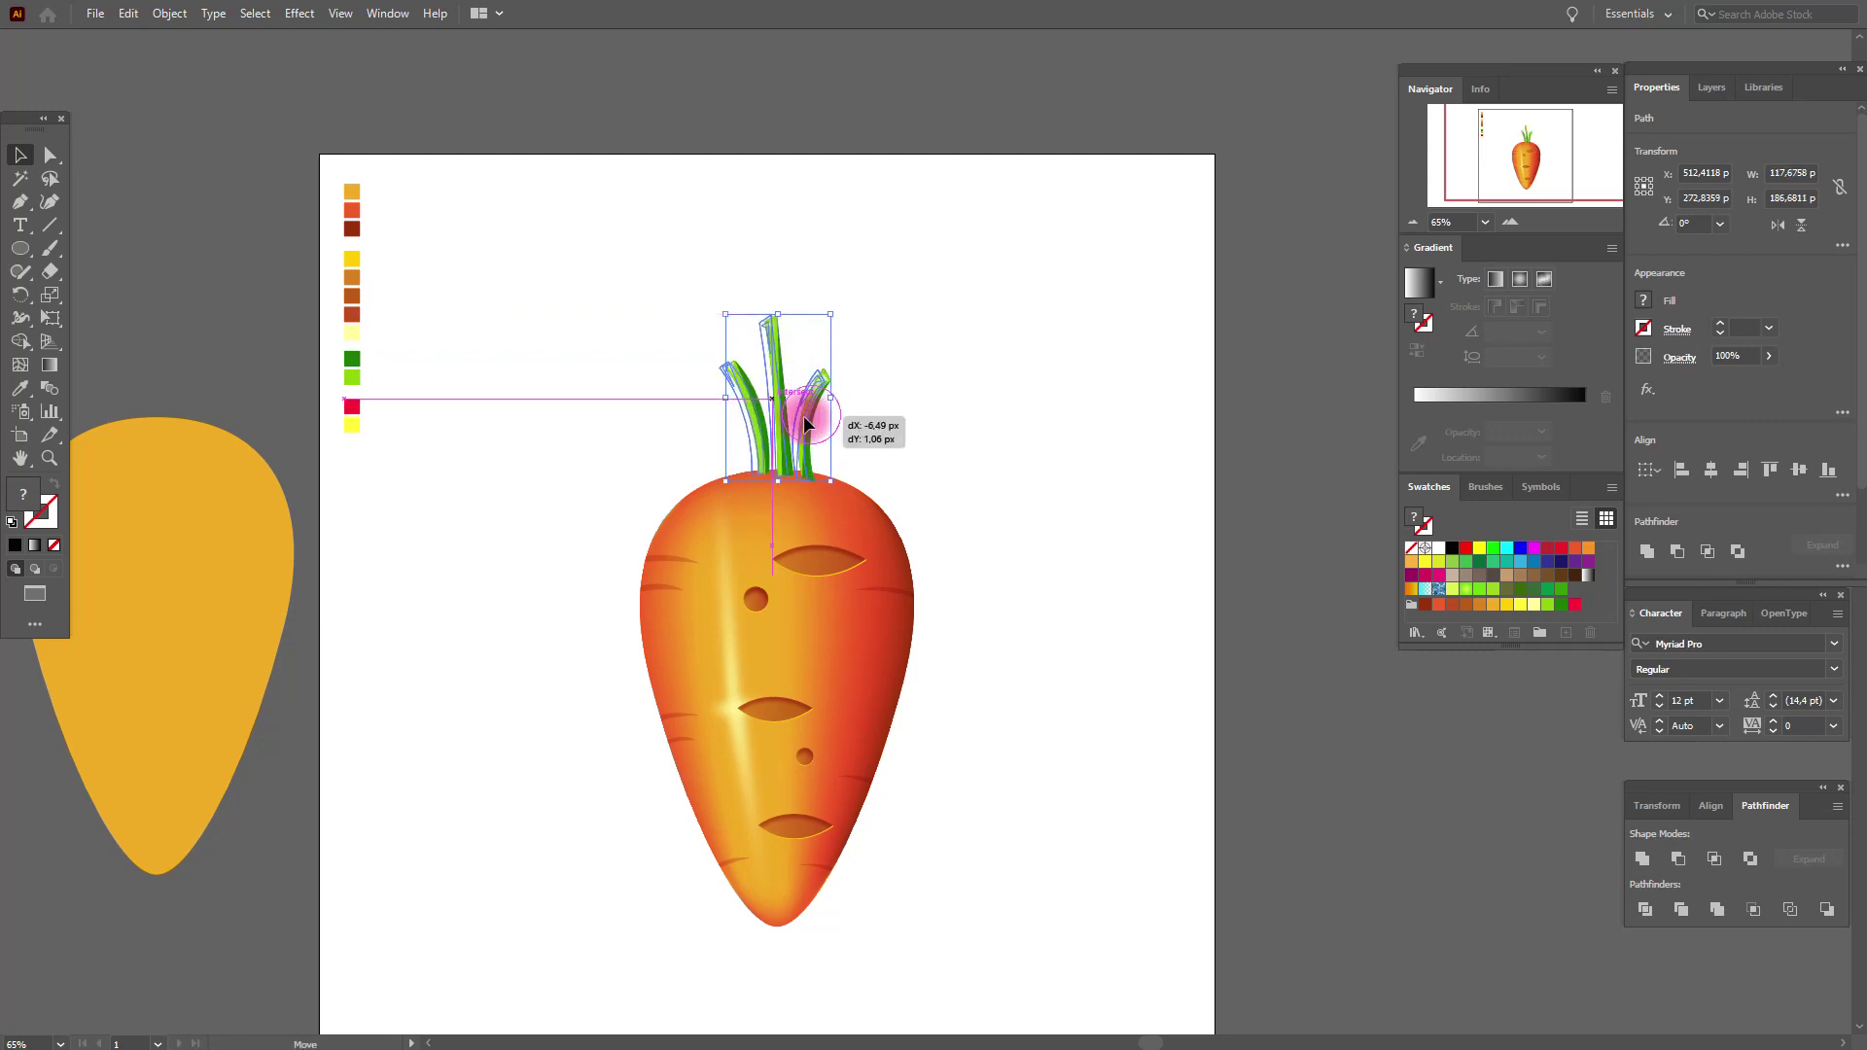
pyautogui.click(887, 383)
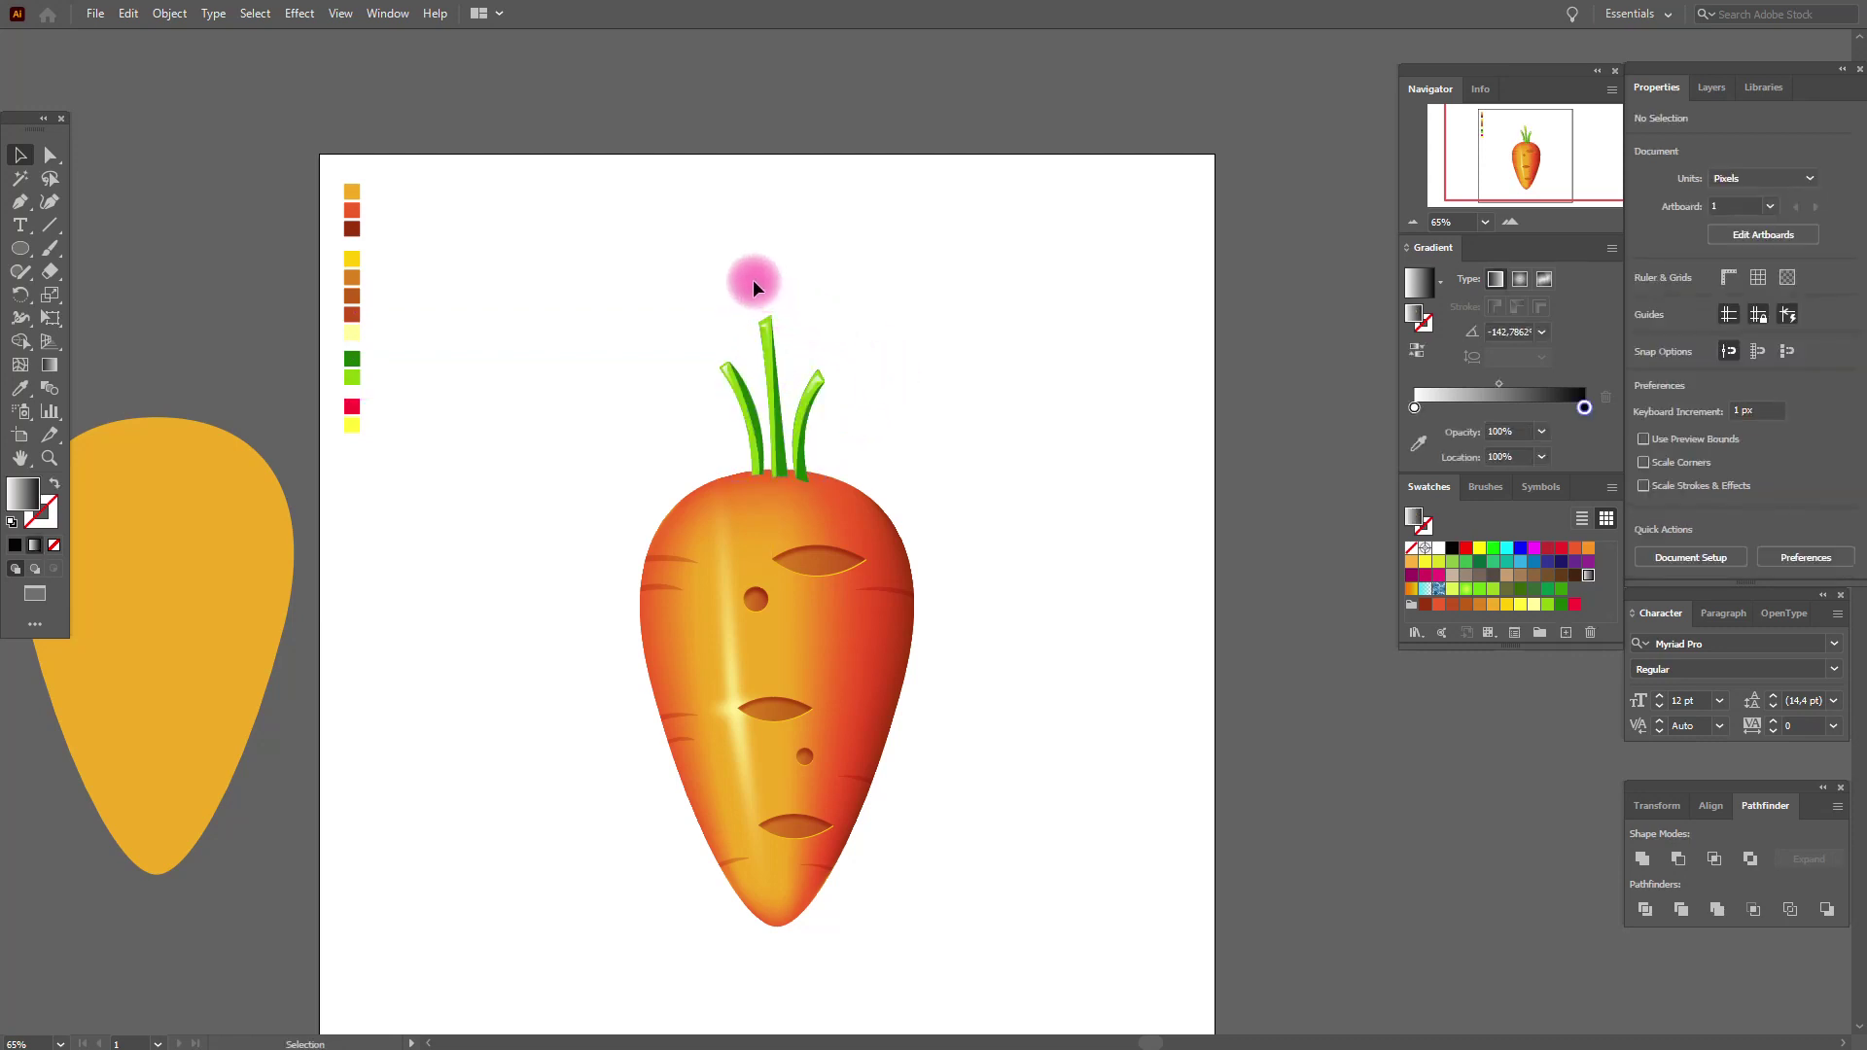
# Step: Nudge the middle stem and the right stem to the left so that all three stems sit closer together
pyautogui.moveTo(776, 345); pyautogui.dragTo(780, 346)
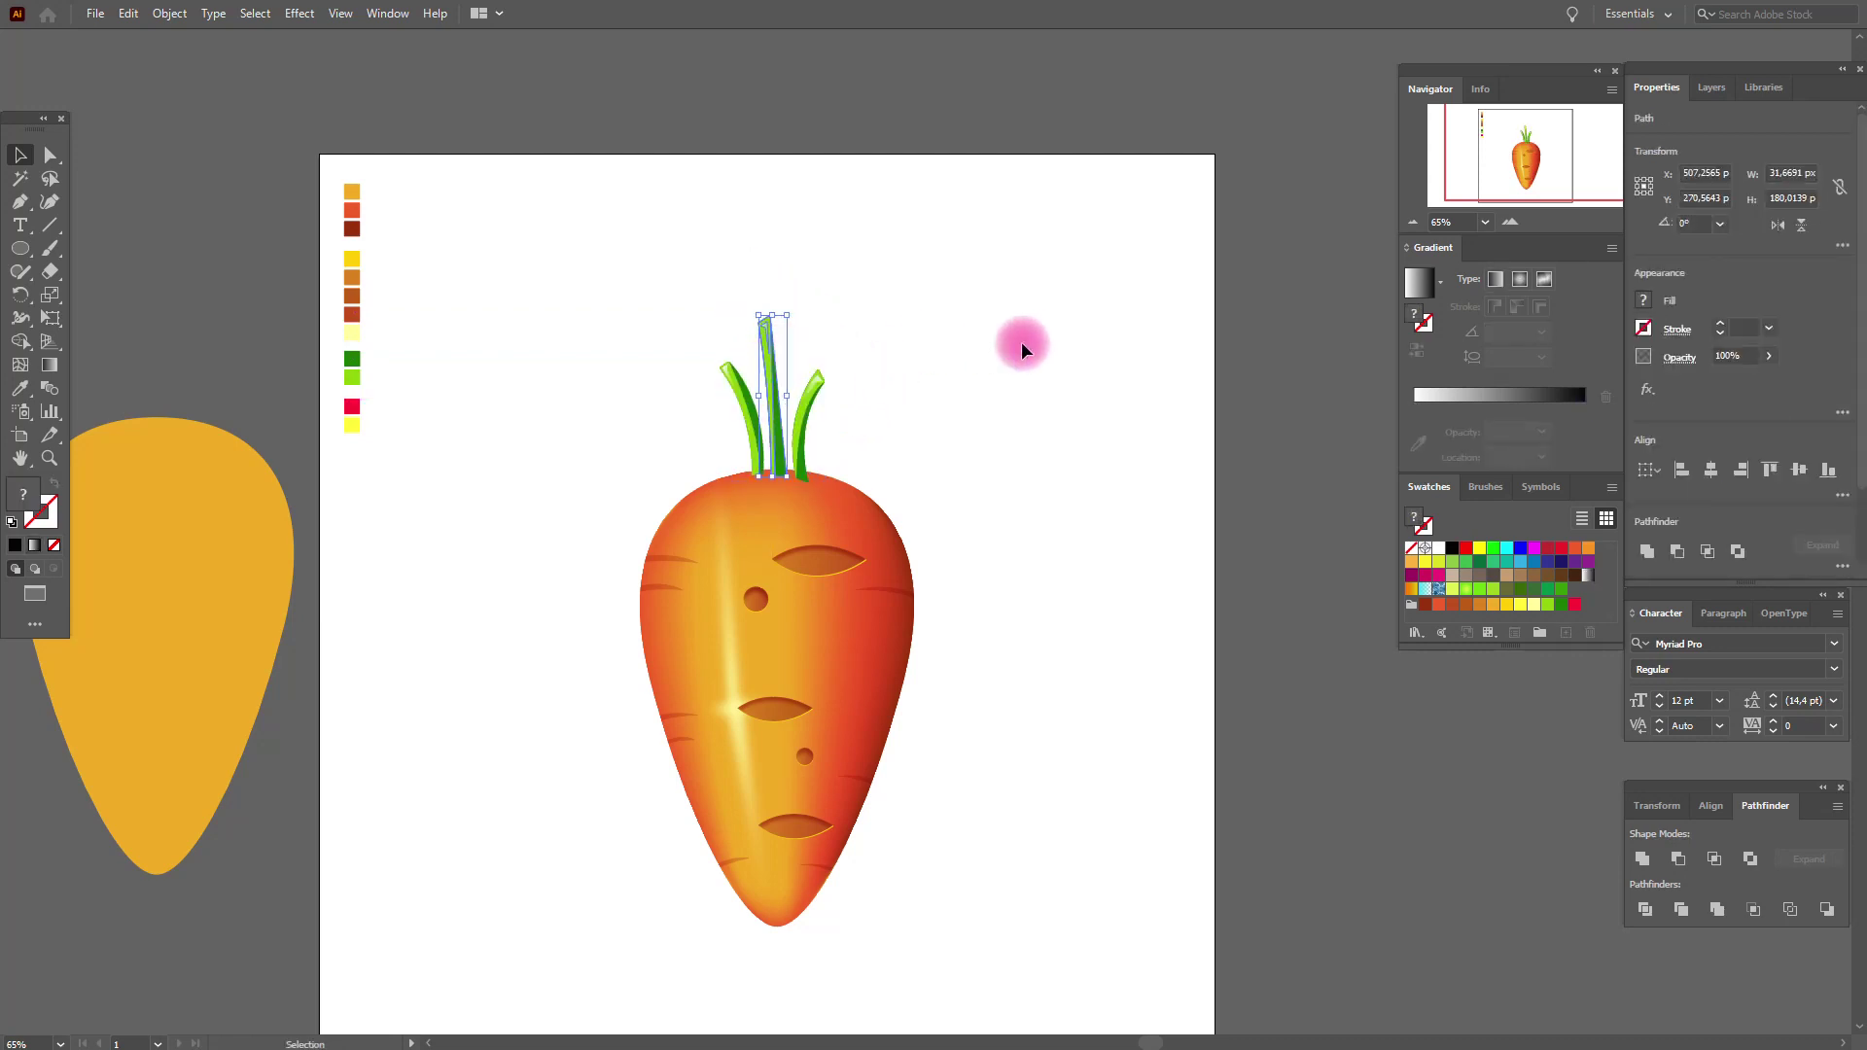
pyautogui.press('Left')
pyautogui.press('Left')
pyautogui.press('Left')
pyautogui.press('Left')
pyautogui.press('Left')
pyautogui.press('Left')
pyautogui.press('Left')
pyautogui.moveTo(808, 346); pyautogui.dragTo(835, 413)
pyautogui.press('Left')
pyautogui.press('Left')
pyautogui.press('Left')
pyautogui.press('Left')
pyautogui.press('Left')
pyautogui.press('Left')
pyautogui.press('Left')
pyautogui.press('Left')
pyautogui.press('Left')
pyautogui.press('Left')
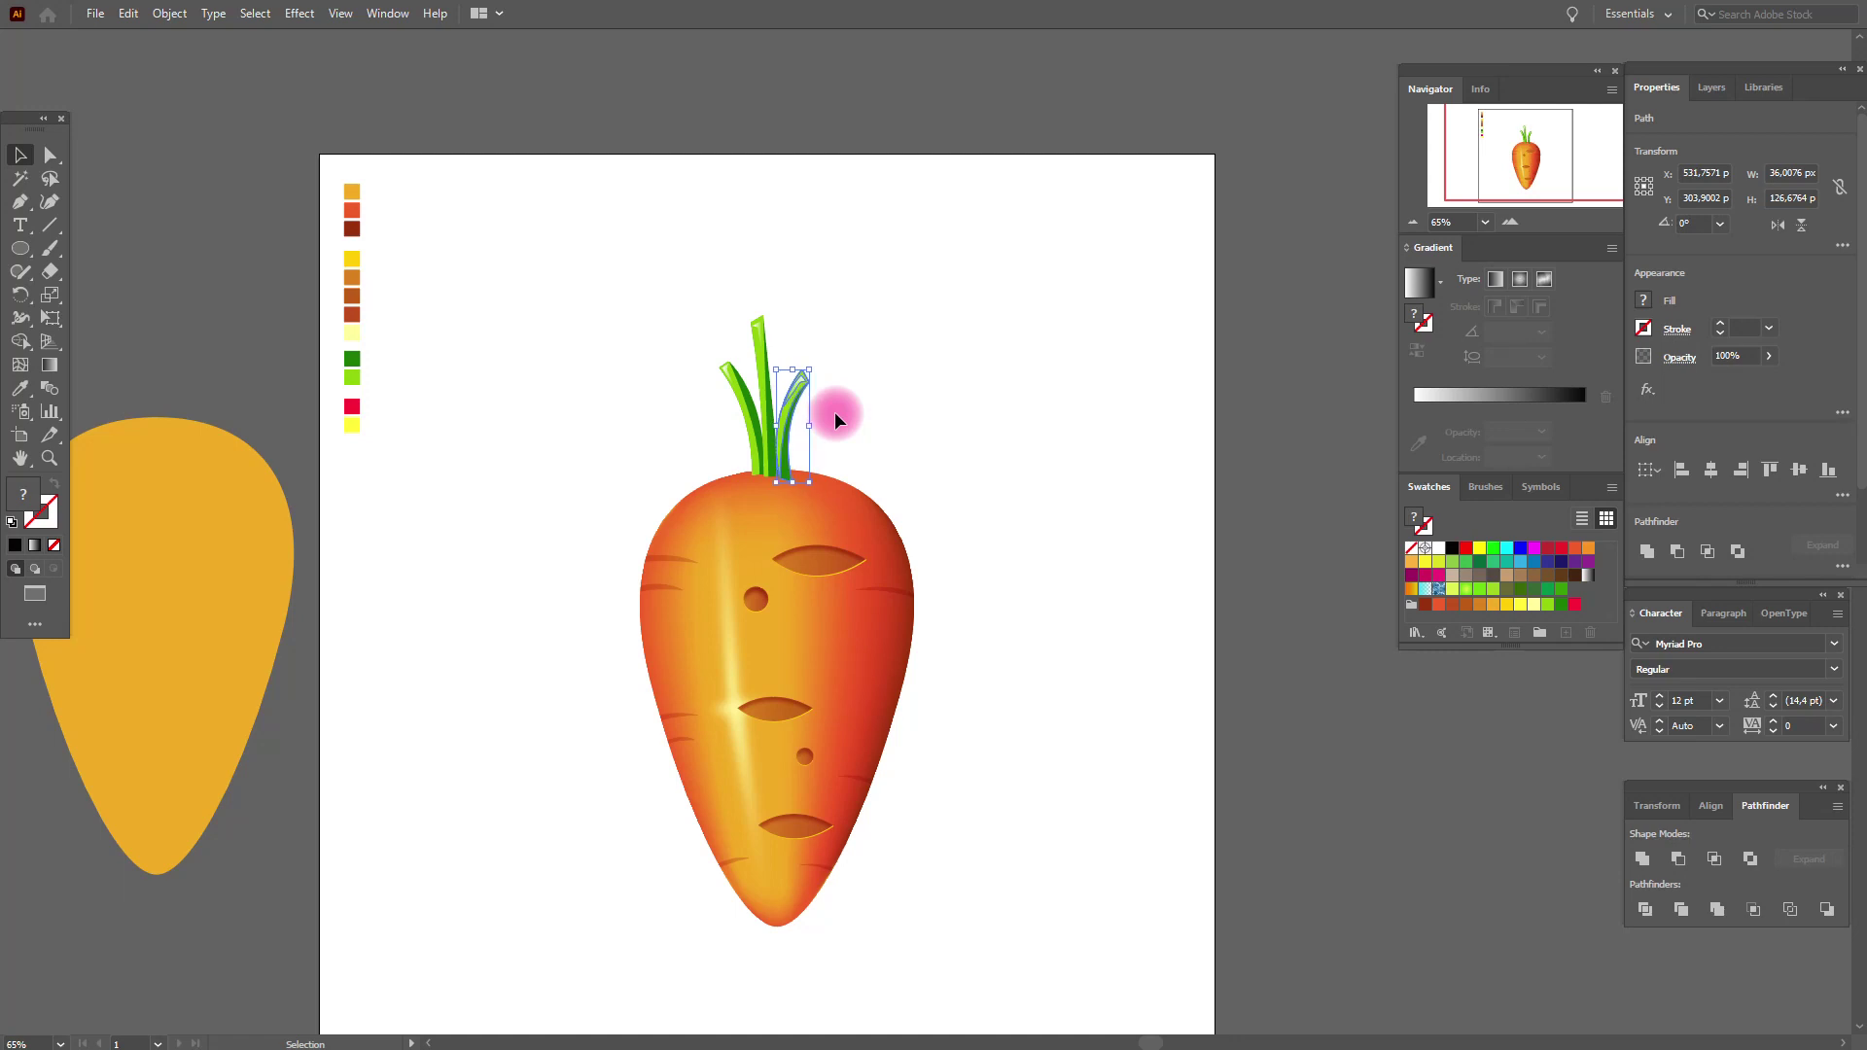
# Step: Send all three stems with their shading and highlights to the back, behind the carrot body
pyautogui.moveTo(664, 263); pyautogui.dragTo(865, 417)
pyautogui.rightClick(866, 416)
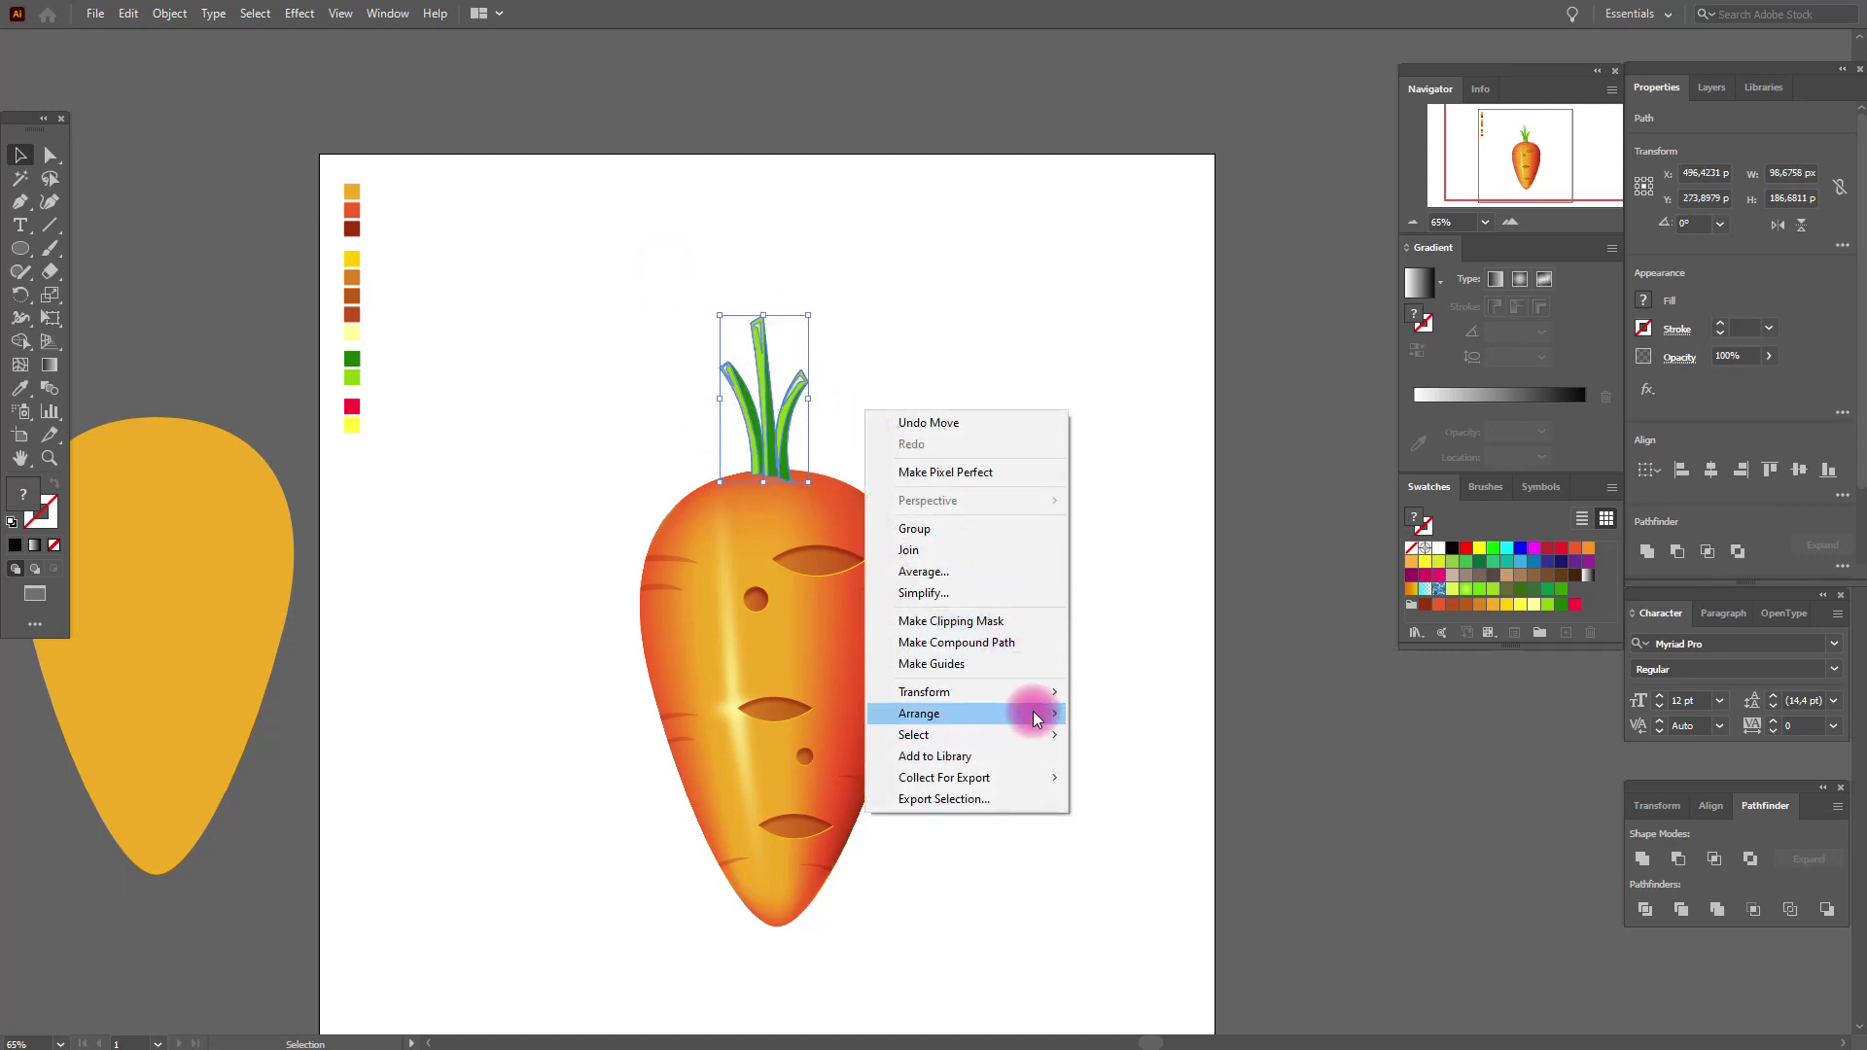
pyautogui.moveTo(1029, 715)
pyautogui.click(1109, 778)
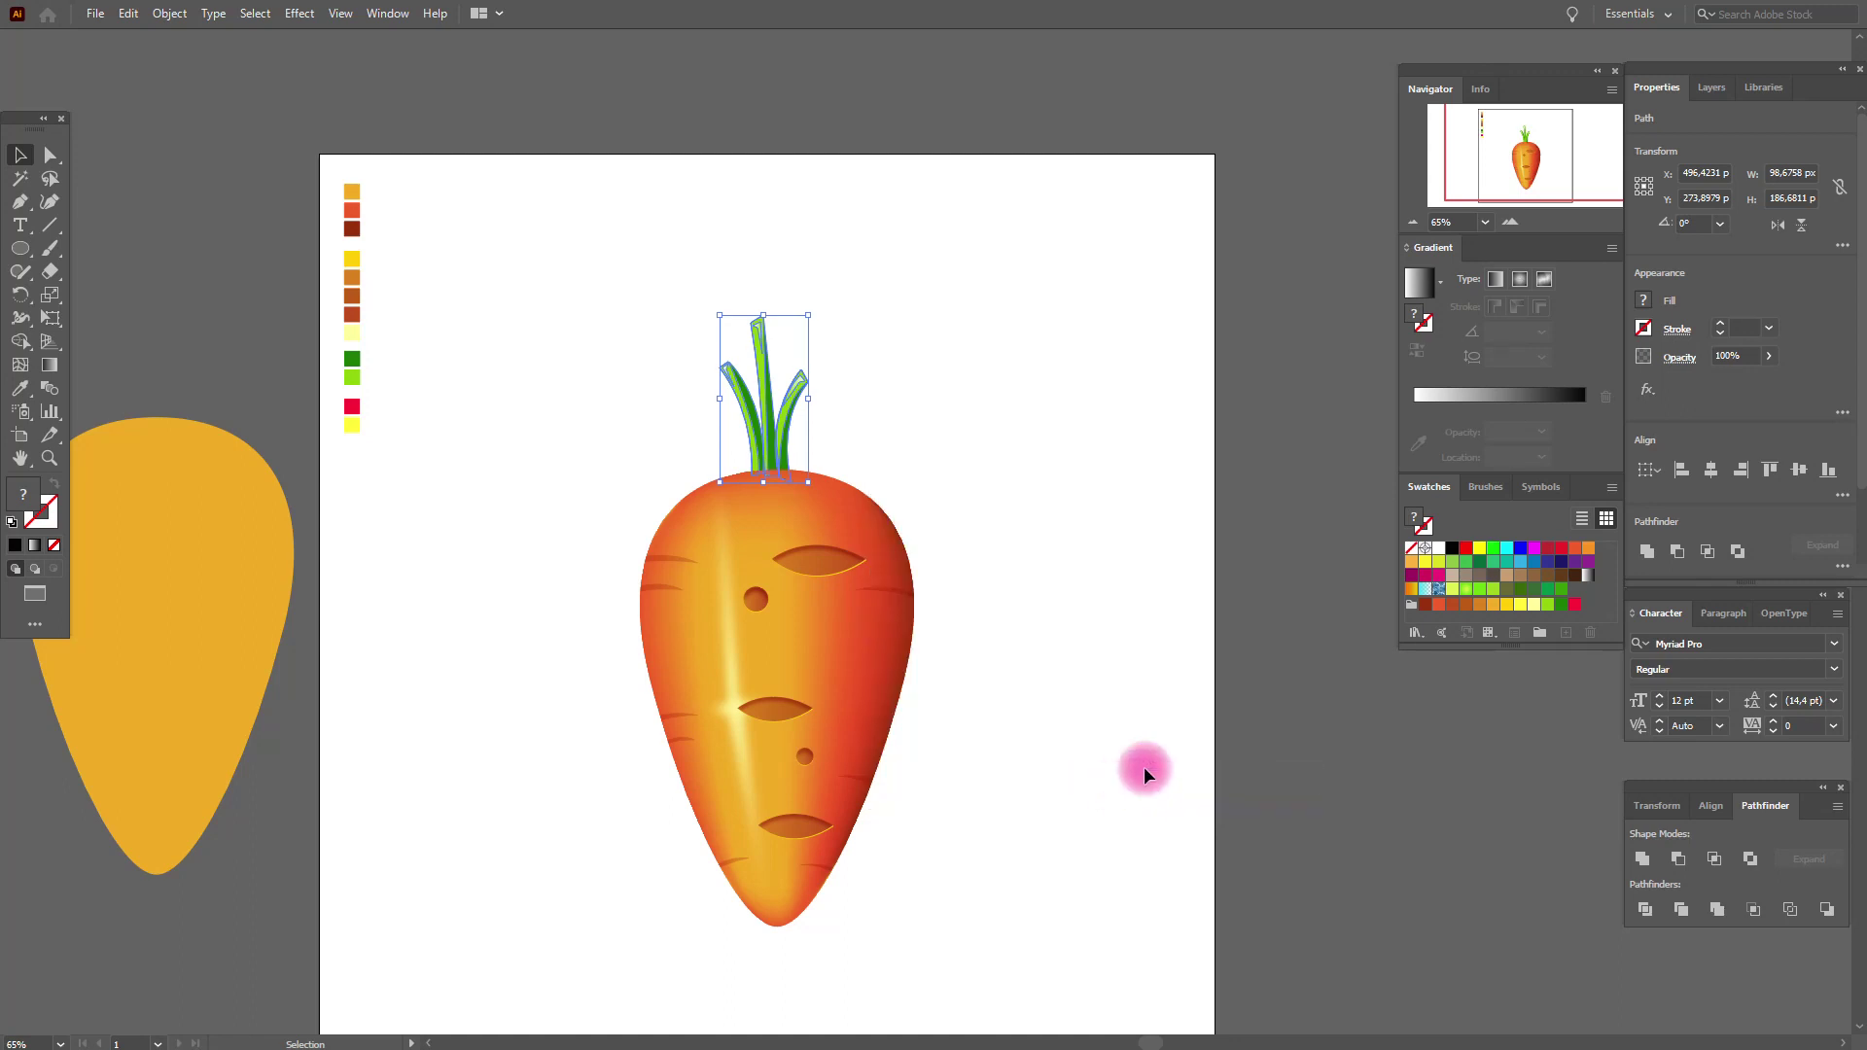
# Step: Move the three stems about 34 px down and 7 px right, tucking their bases behind the carrot's top
pyautogui.press('Down')
pyautogui.press('Down')
pyautogui.press('Down')
pyautogui.press('Down')
pyautogui.press('Down')
pyautogui.press('Down')
pyautogui.press('Down')
pyautogui.press('Down')
pyautogui.press('Down')
pyautogui.press('Down')
pyautogui.press('Down')
pyautogui.press('Down')
pyautogui.press('Down')
pyautogui.press('Down')
pyautogui.press('Down')
pyautogui.press('Down')
pyautogui.press('Down')
pyautogui.press('Down')
pyautogui.press('Down')
pyautogui.press('Down')
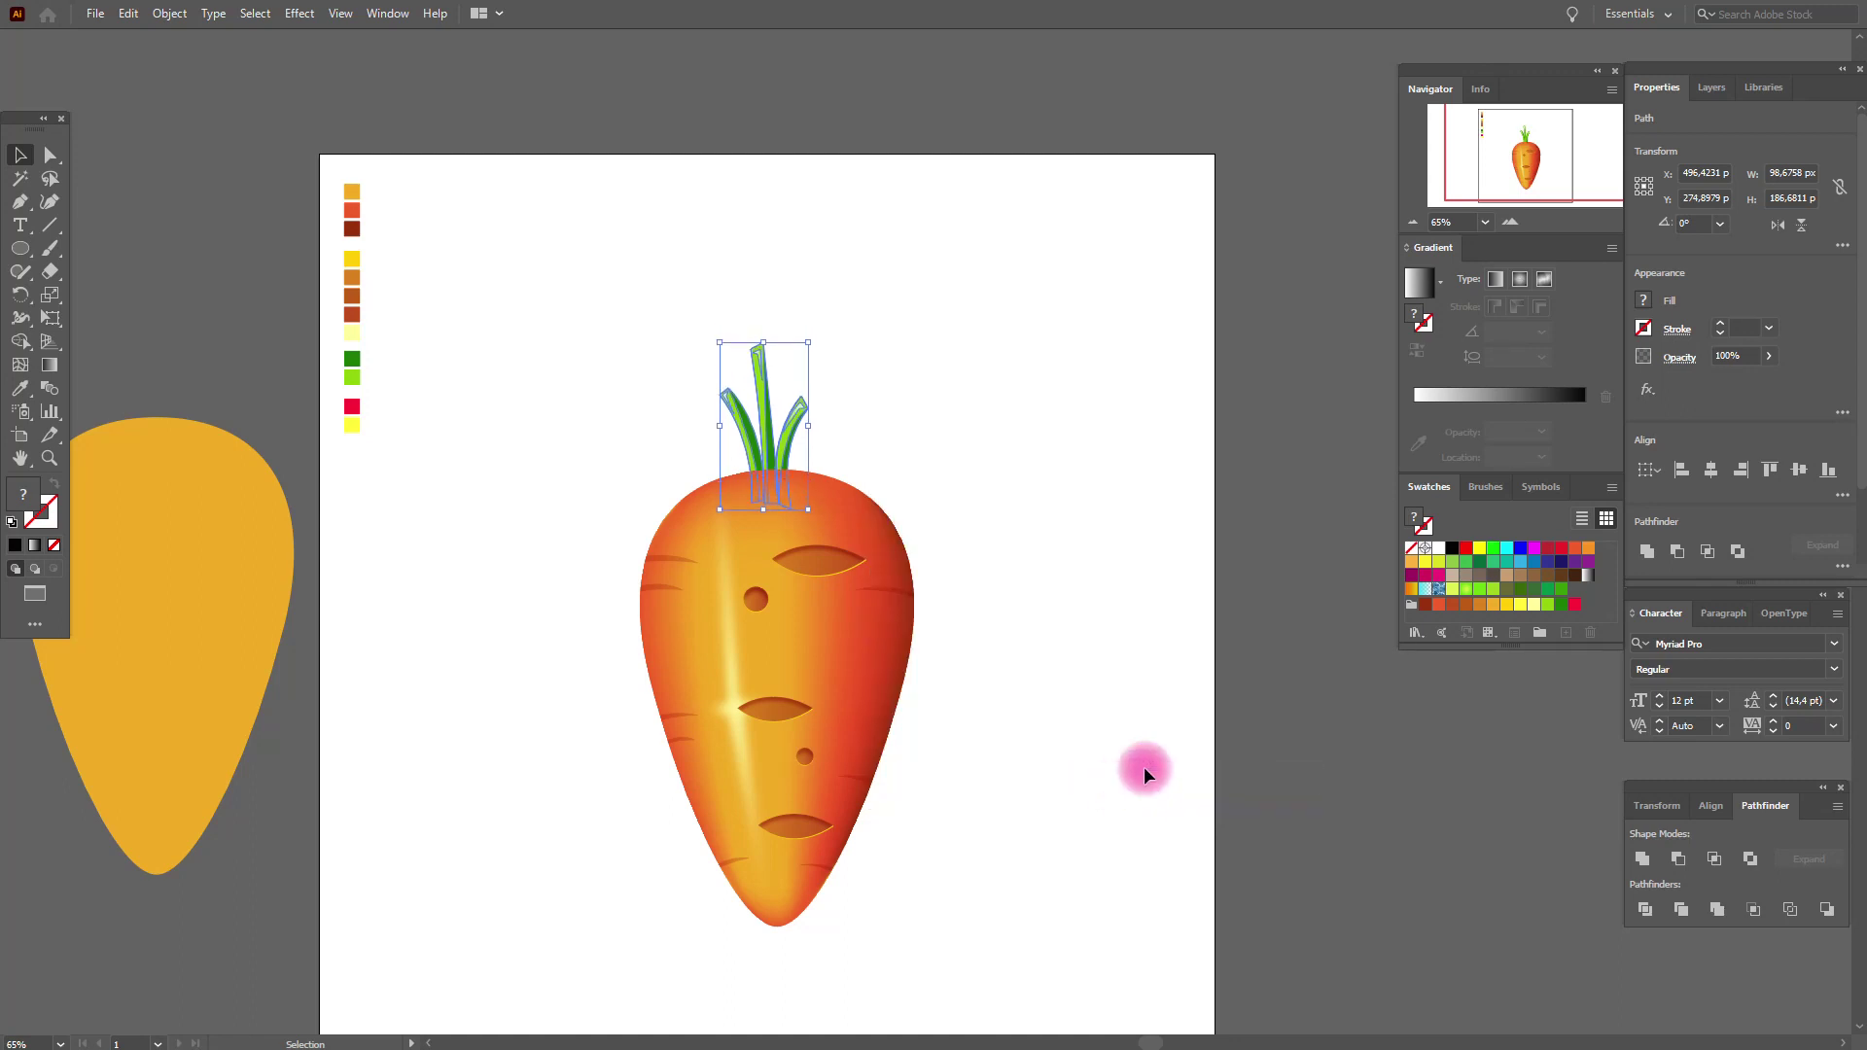
pyautogui.press('Down')
pyautogui.press('Down')
pyautogui.press('Down')
pyautogui.press('Down')
pyautogui.press('Right')
pyautogui.press('Right')
pyautogui.press('Right')
pyautogui.press('Right')
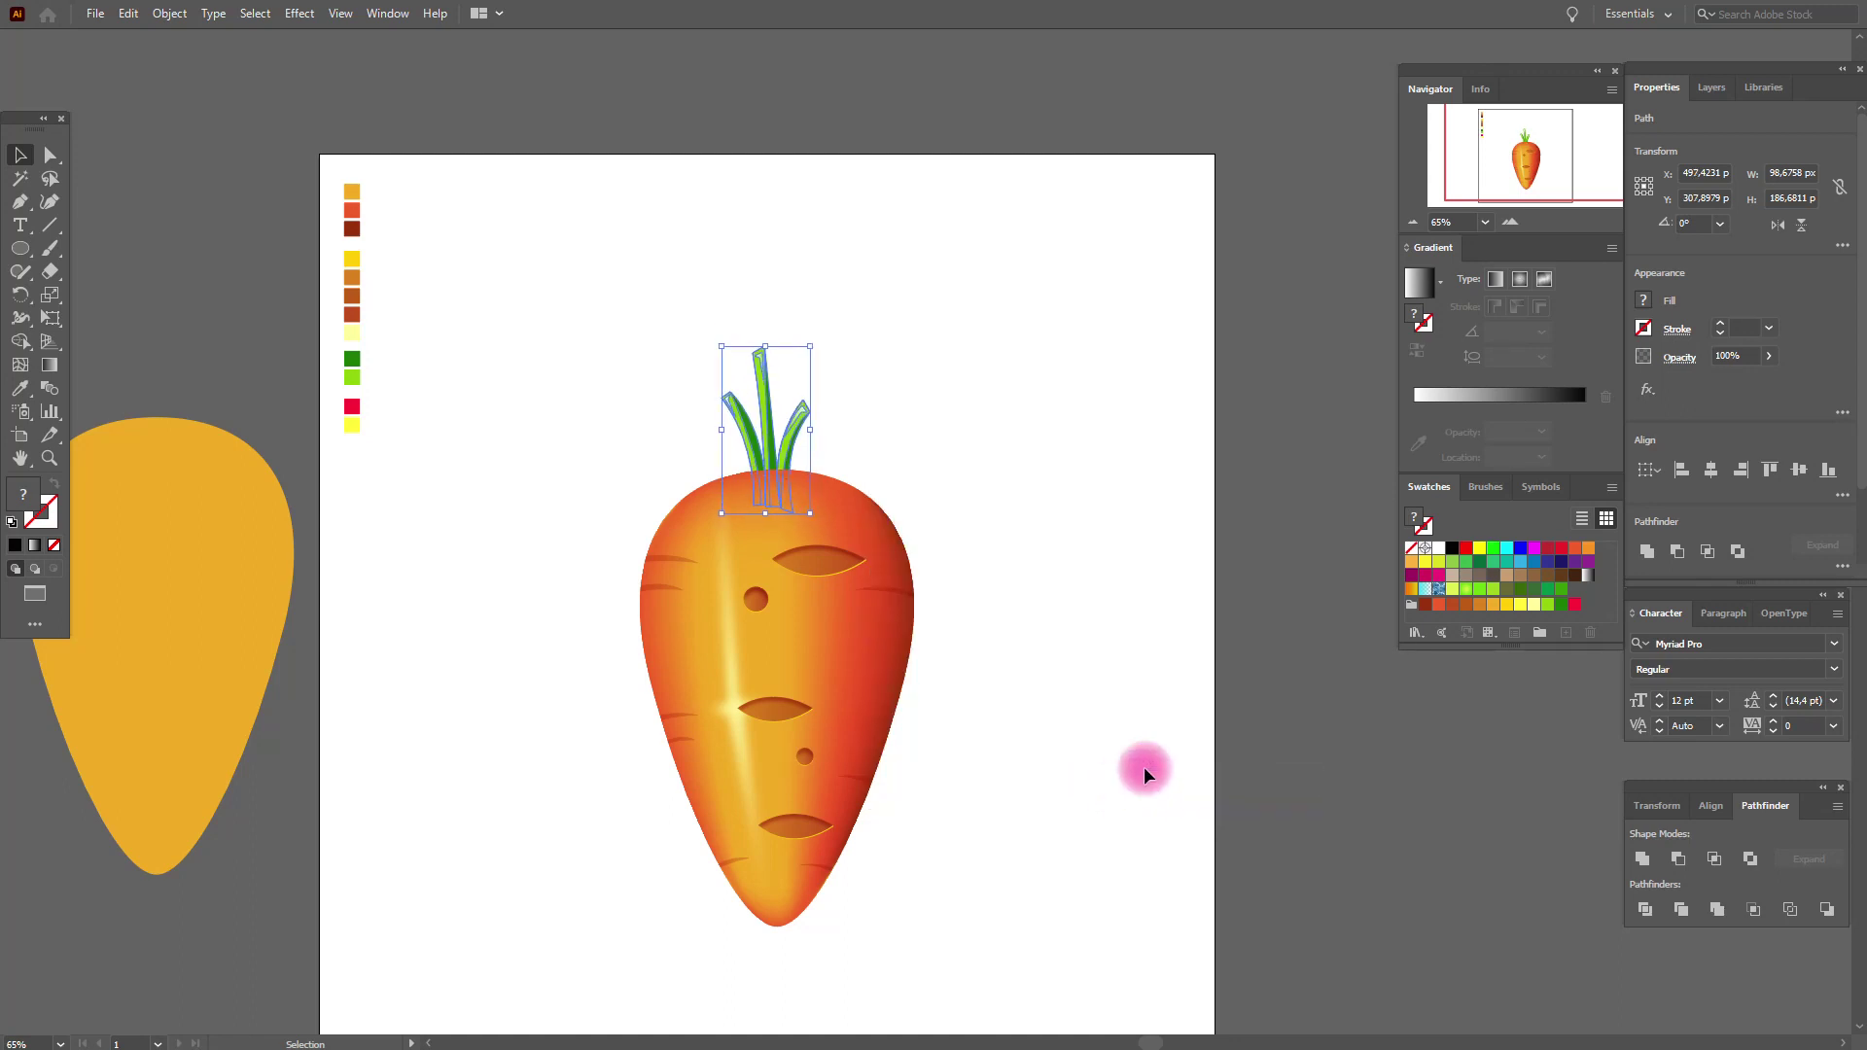
pyautogui.keyDown('shift'); pyautogui.click(892, 527); pyautogui.keyUp('shift')
pyautogui.keyDown('shift'); pyautogui.click(890, 531); pyautogui.keyUp('shift')
pyautogui.press('Right')
pyautogui.press('Right')
pyautogui.press('Right')
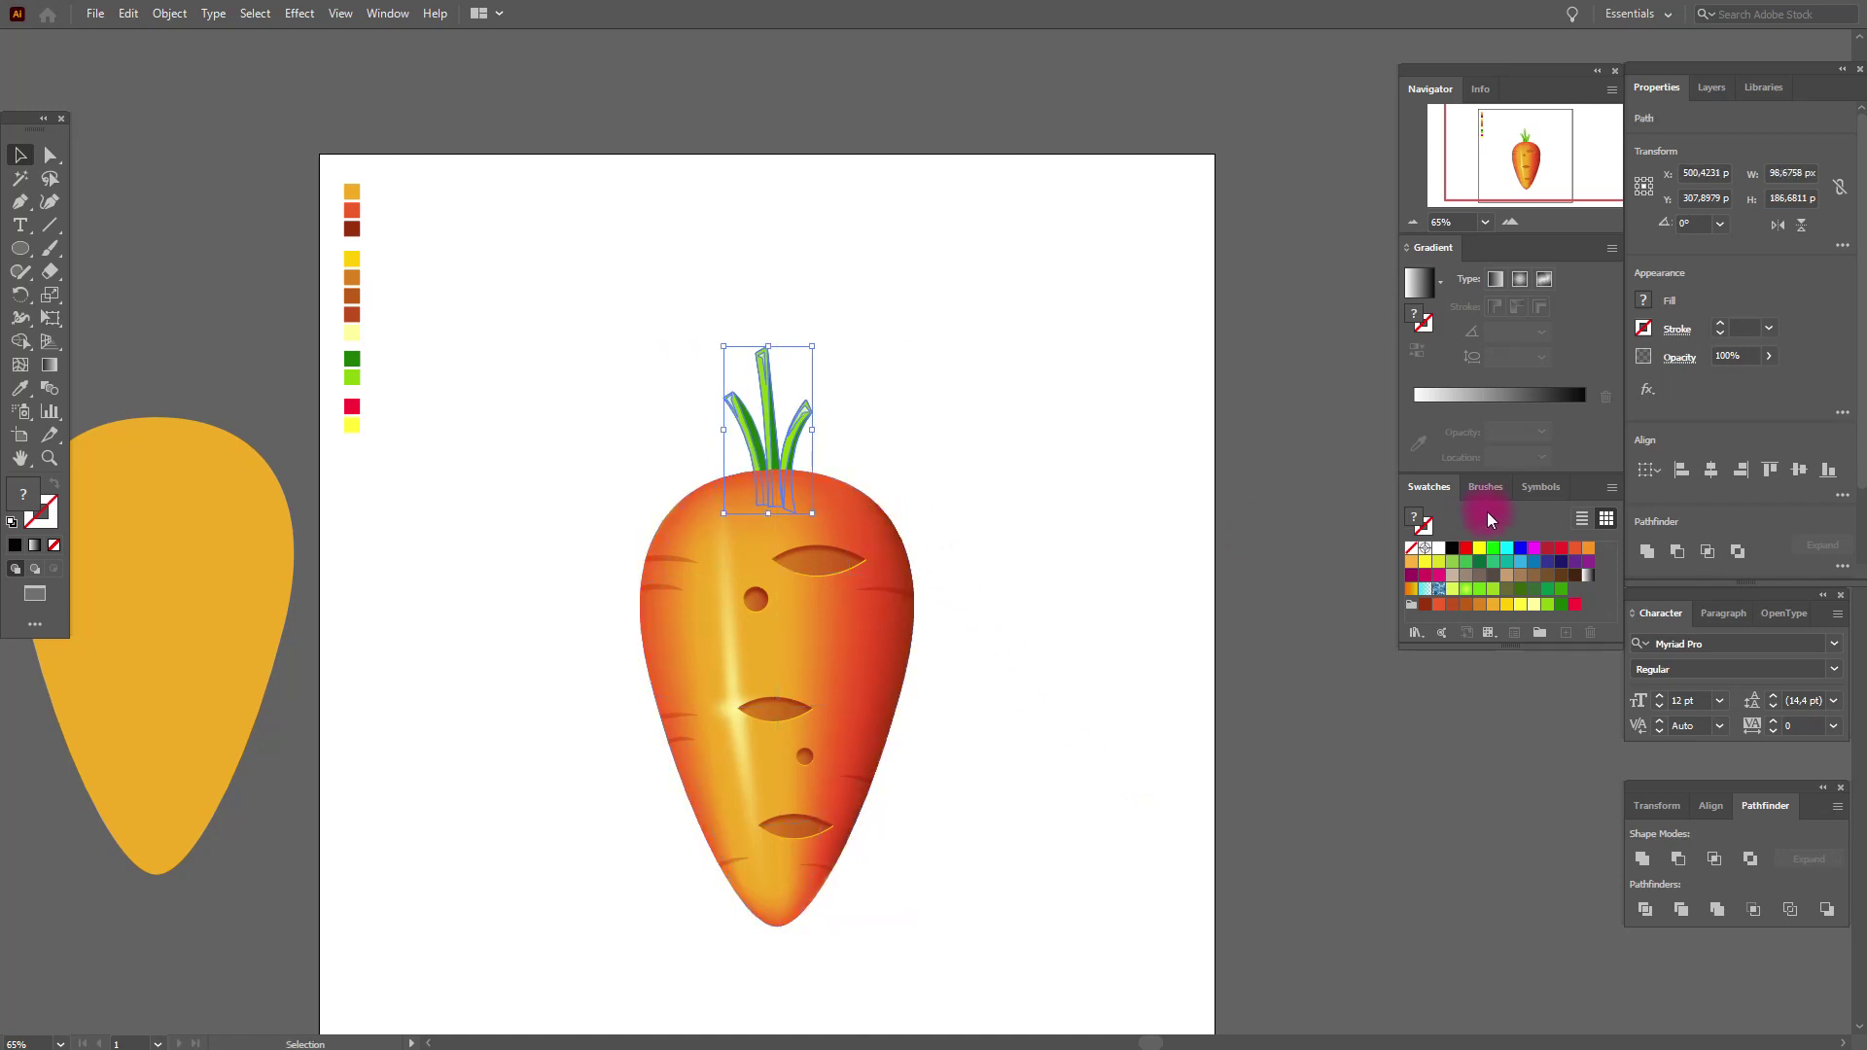
pyautogui.click(1118, 498)
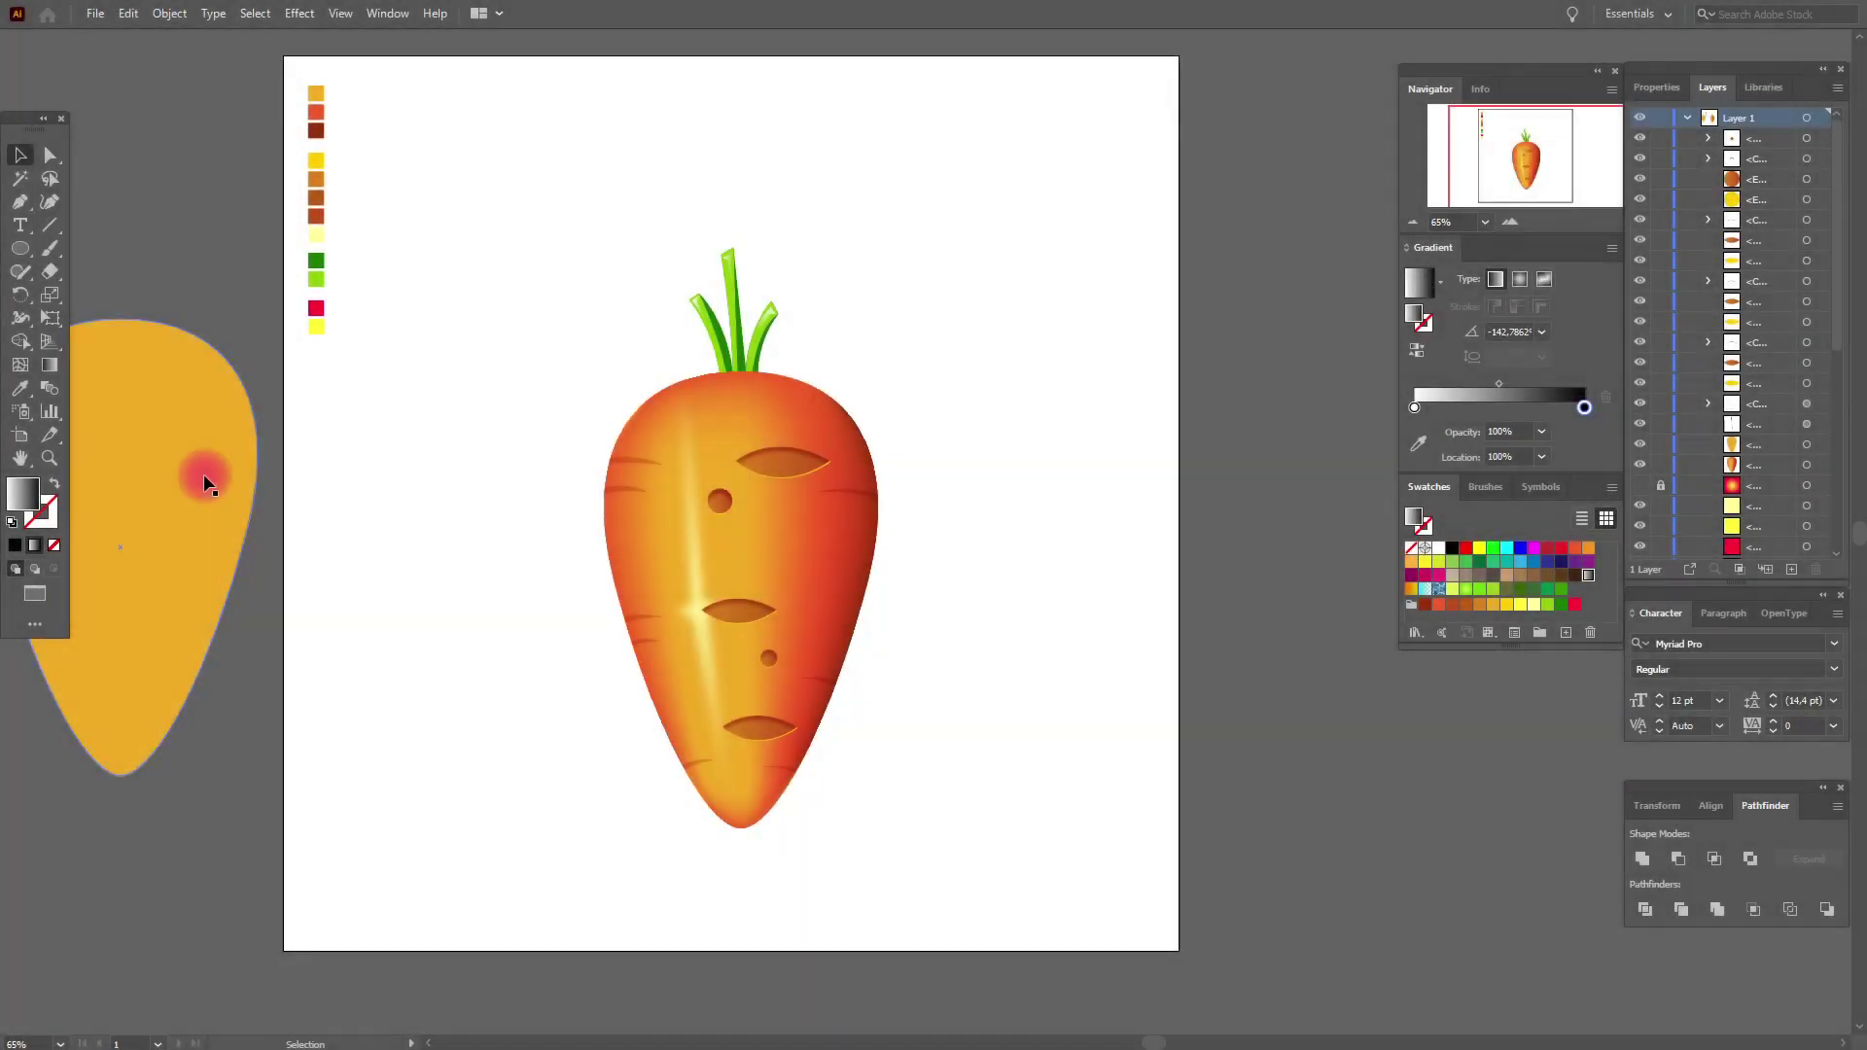
# Step: Place the spare orange carrot silhouette behind the carrot, offset toward its lower right, and fill it with the dark reddish-brown swatch
pyautogui.moveTo(203, 475); pyautogui.dragTo(869, 561)
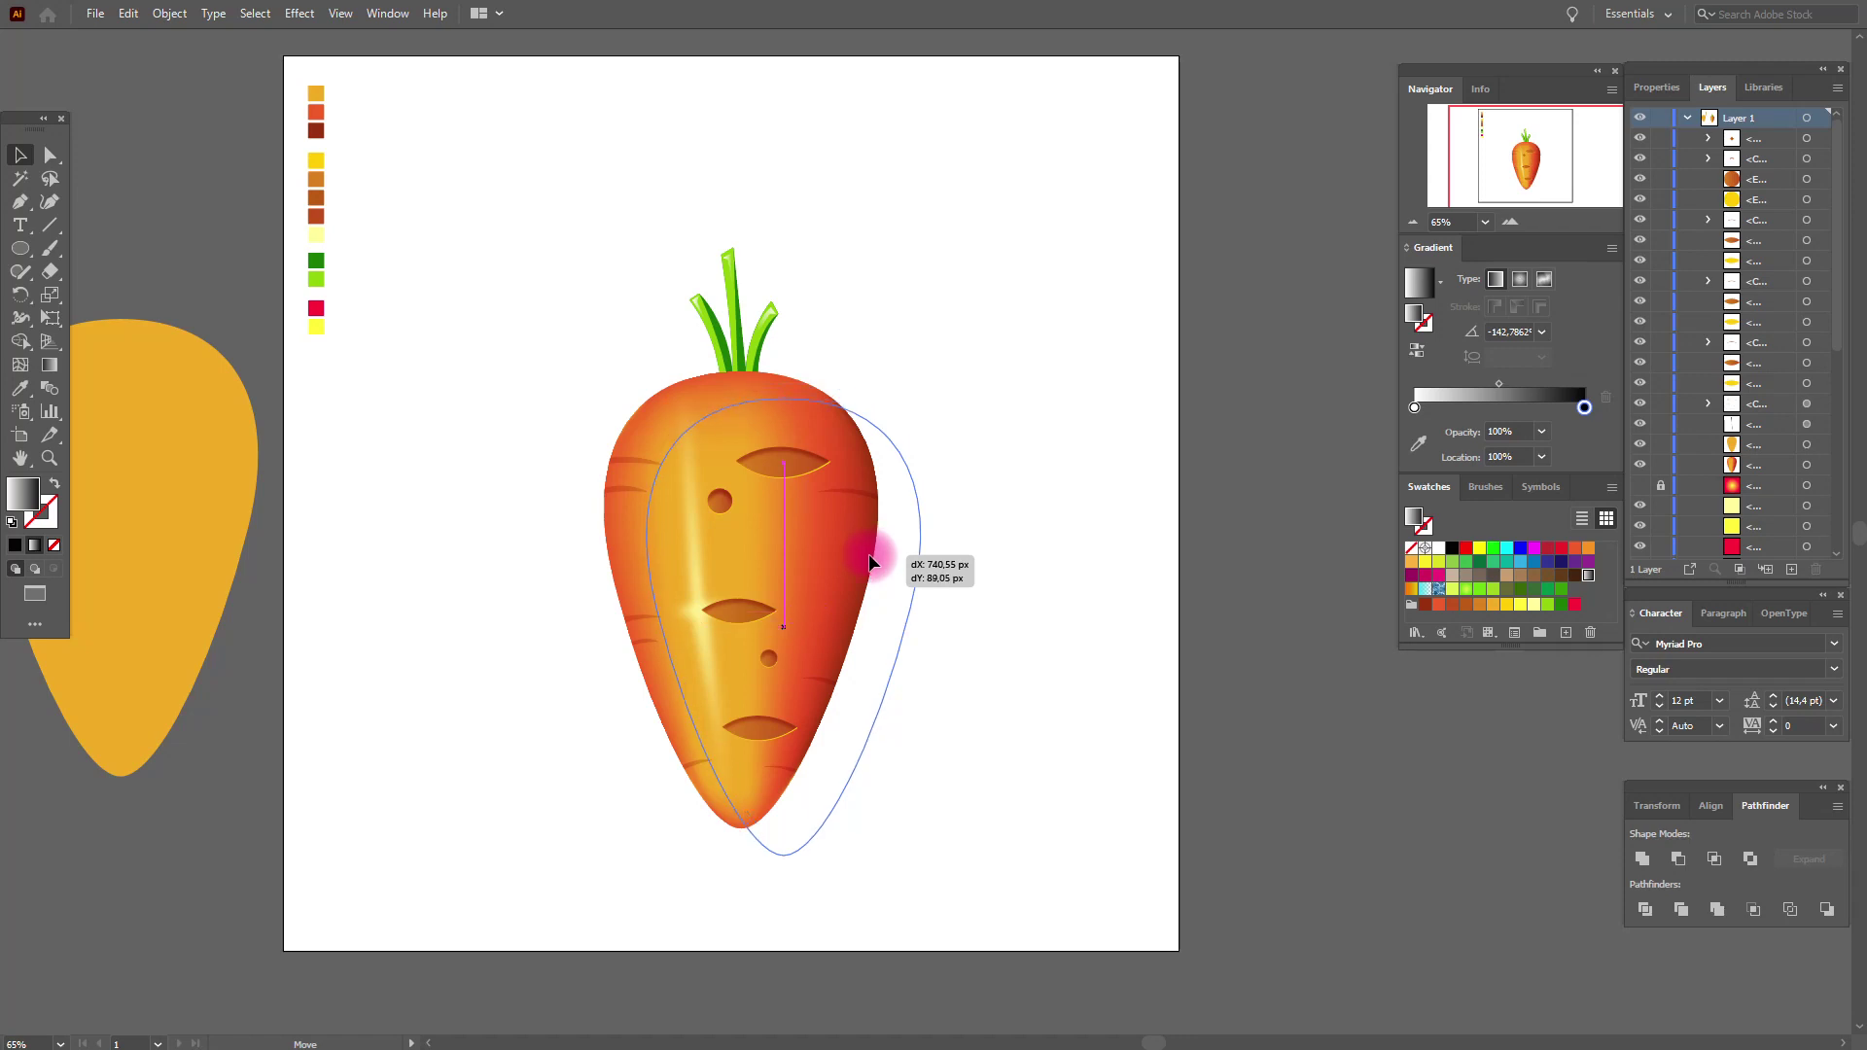
pyautogui.moveTo(869, 561); pyautogui.dragTo(868, 552)
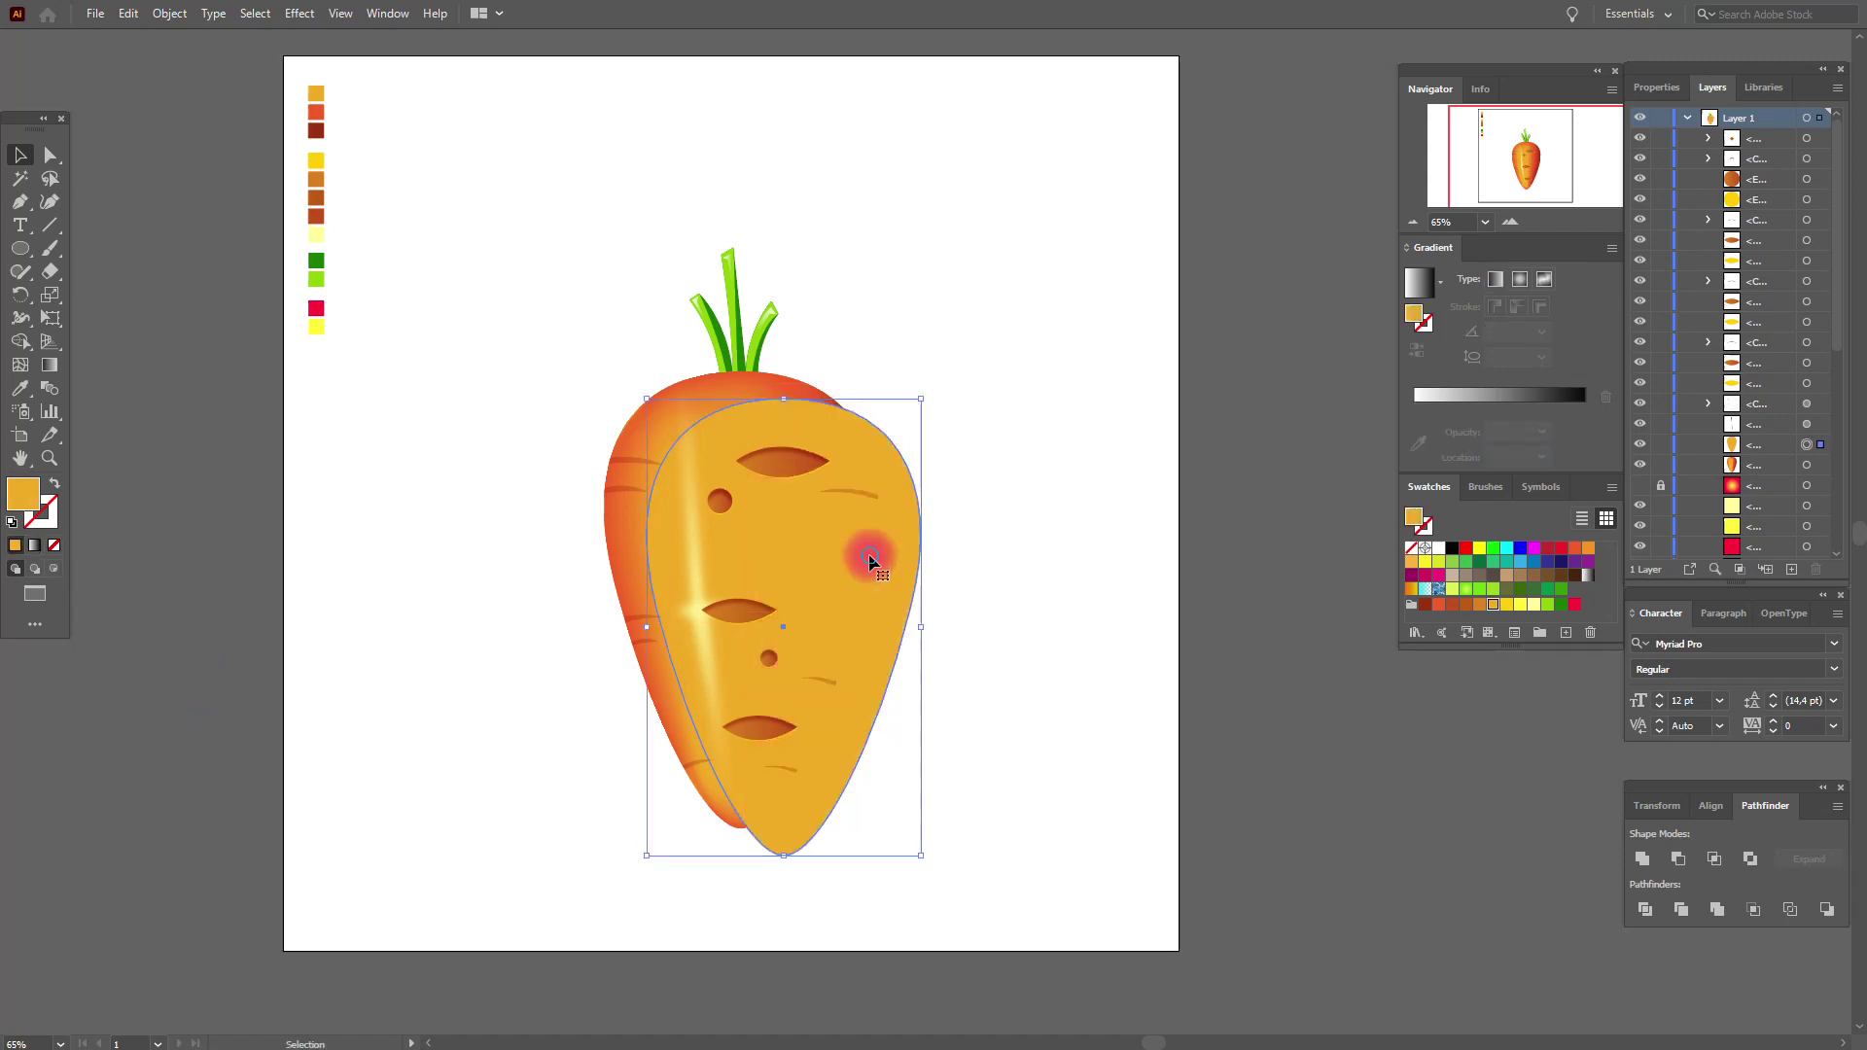
pyautogui.rightClick(867, 553)
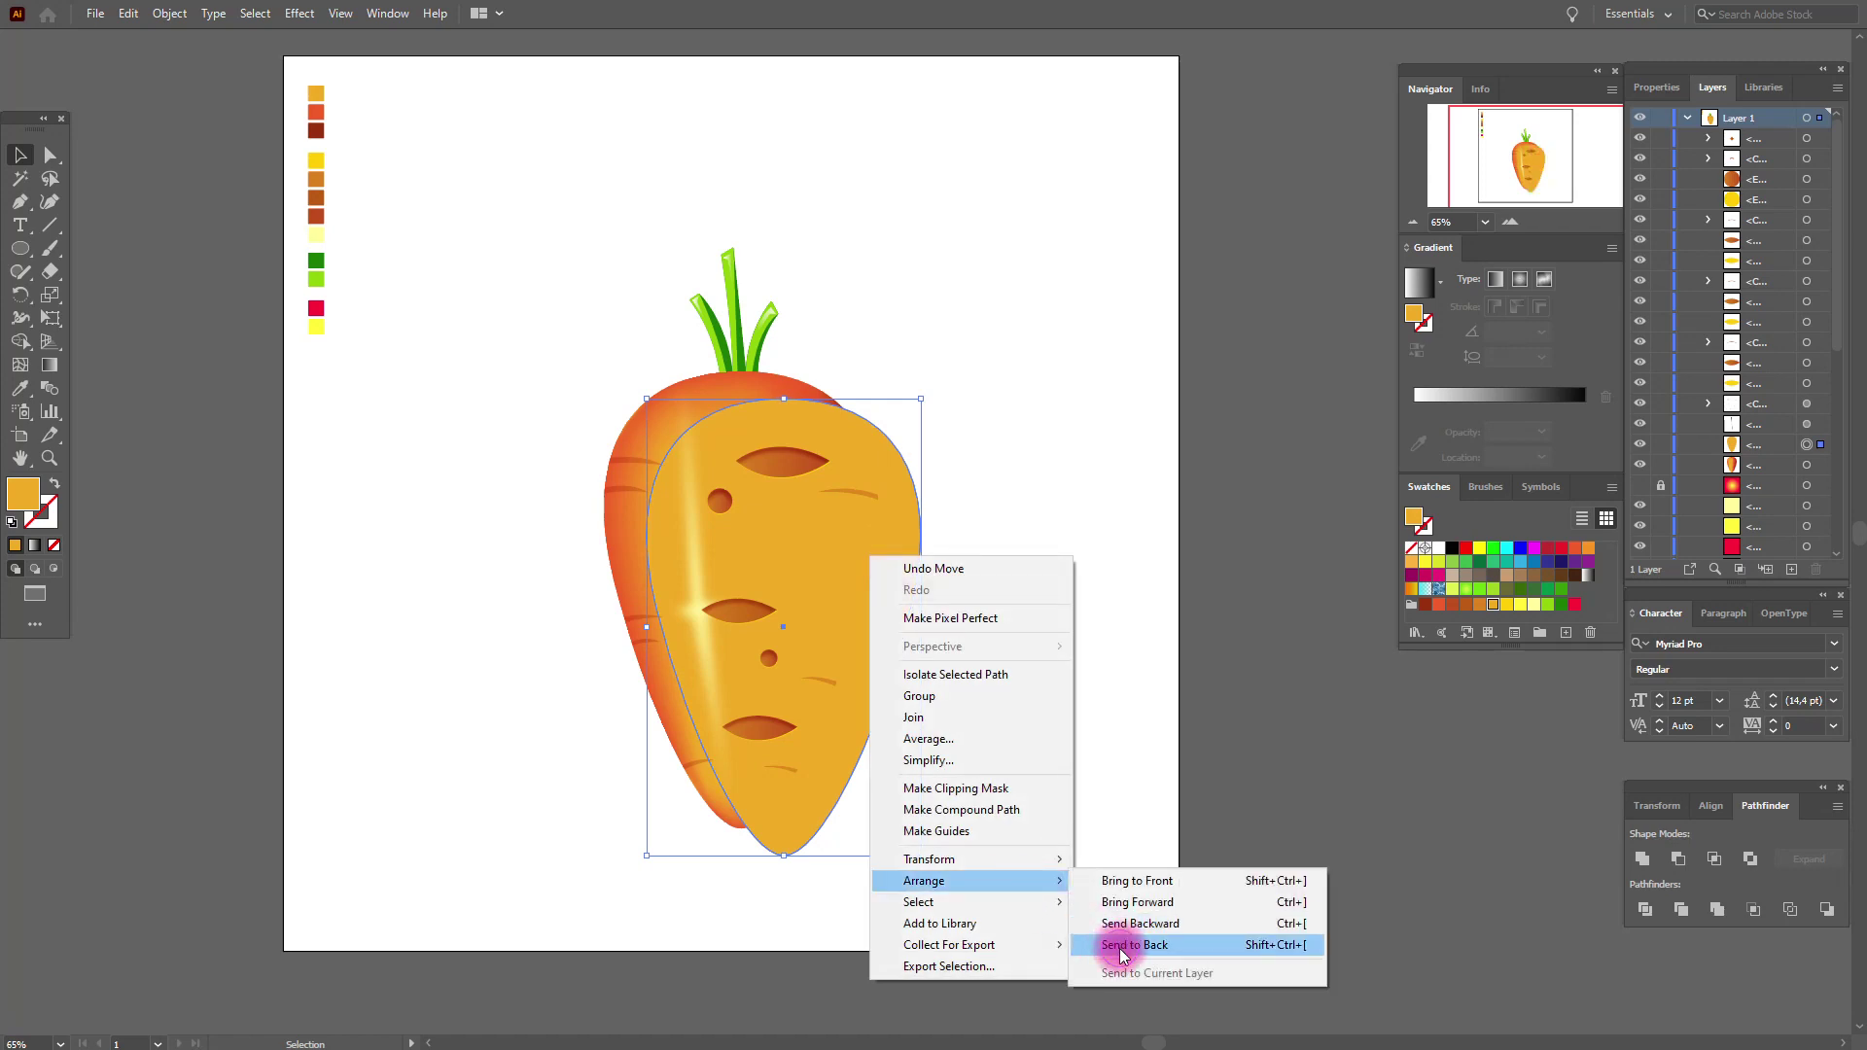
pyautogui.click(1118, 944)
pyautogui.moveTo(836, 774); pyautogui.dragTo(826, 784)
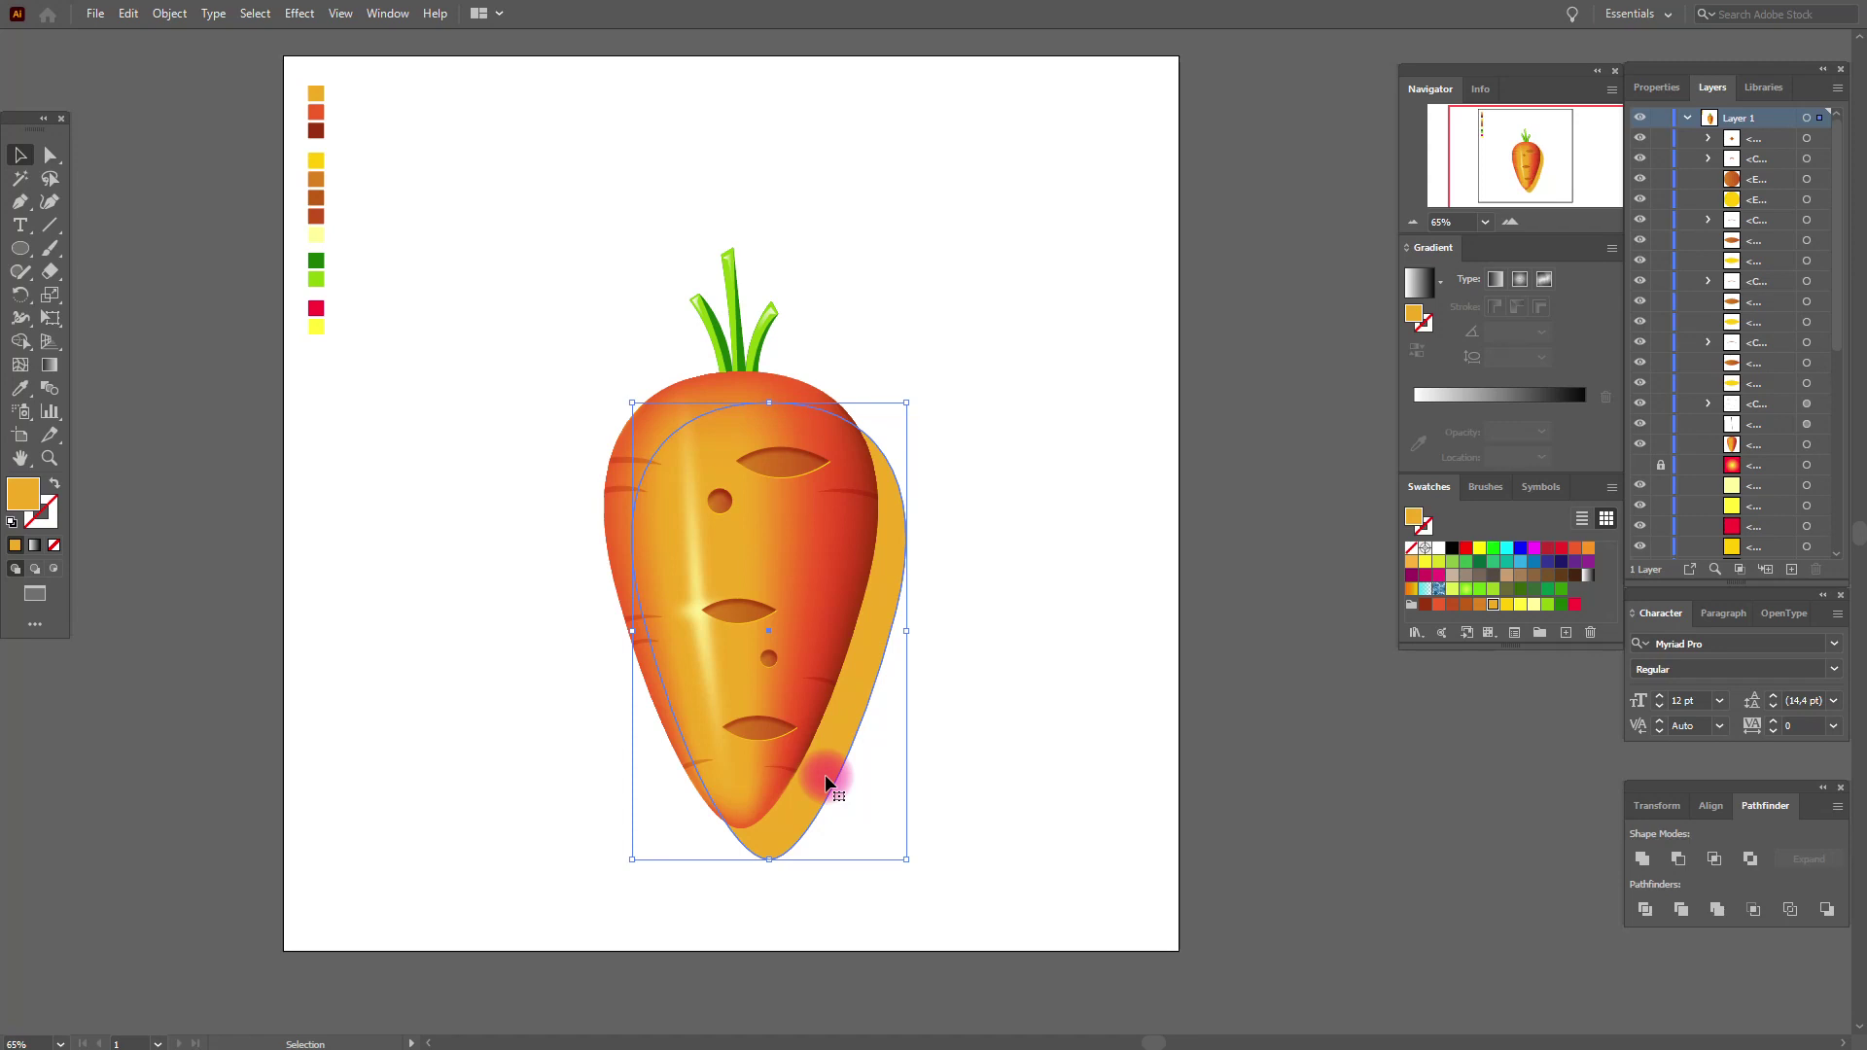
pyautogui.click(1453, 606)
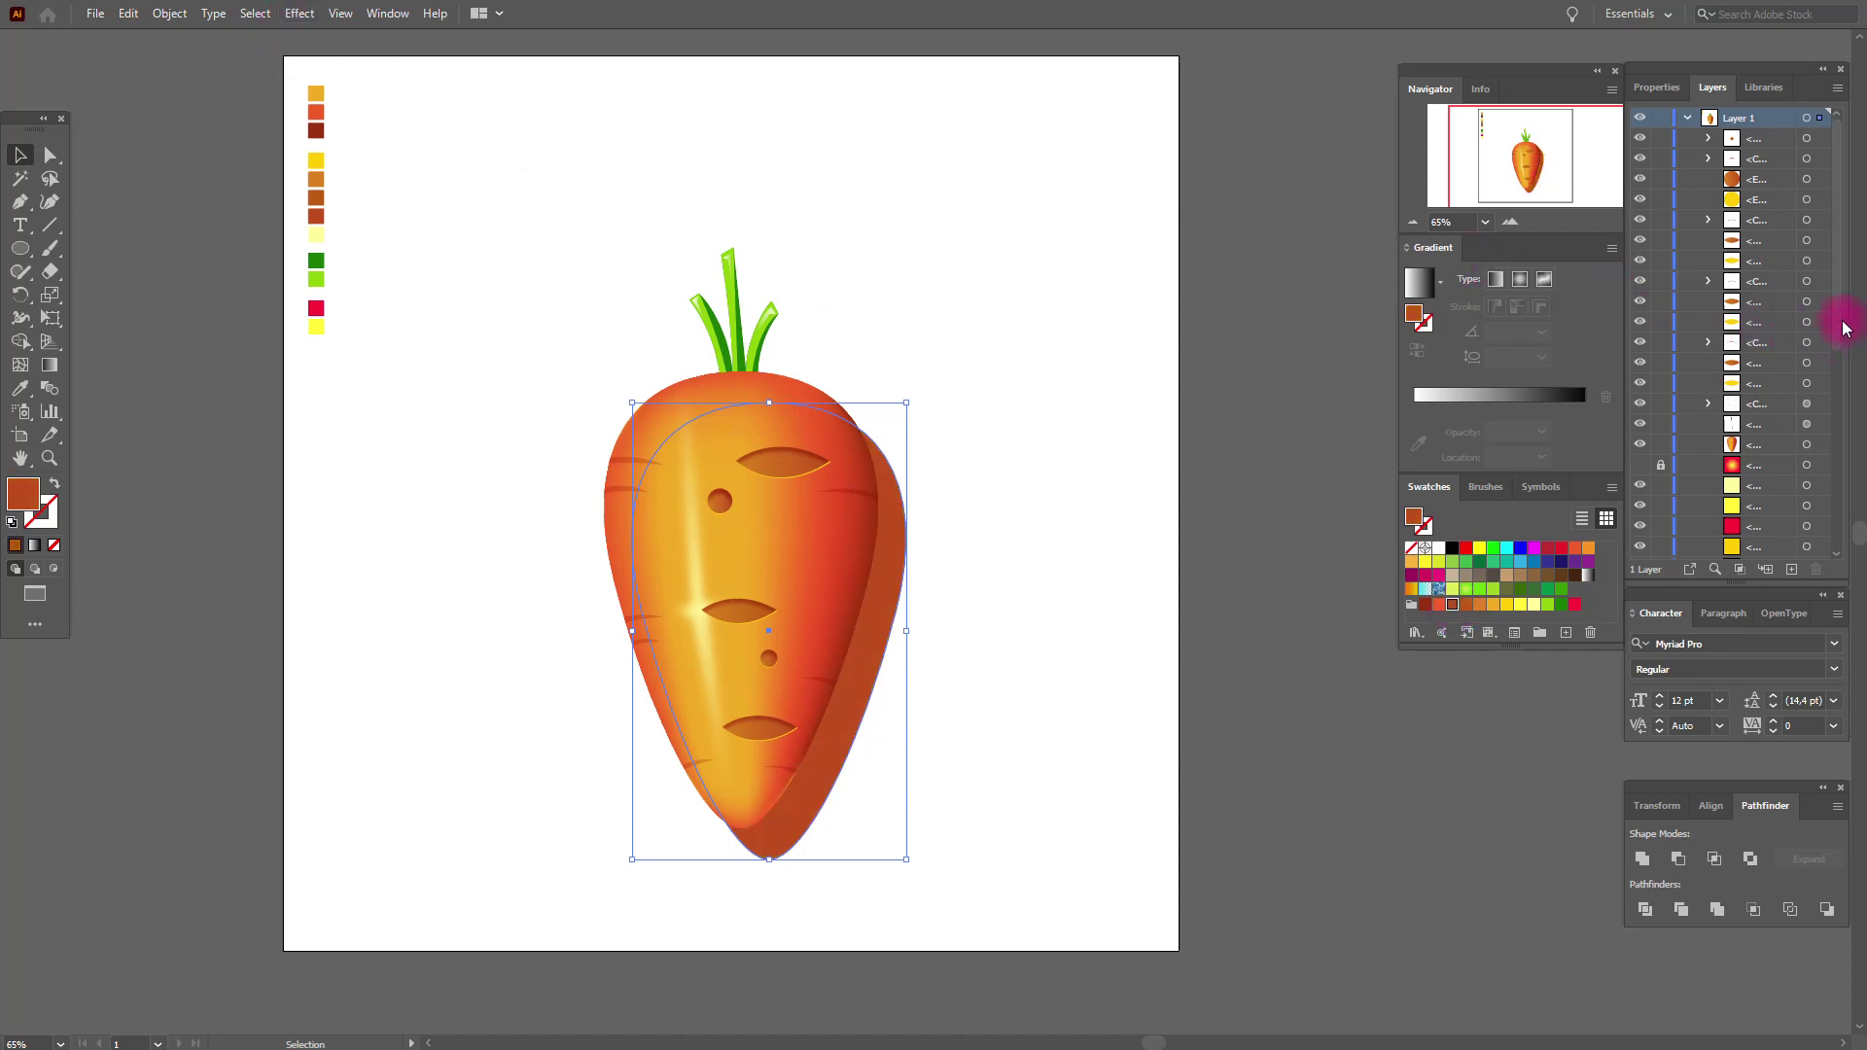
# Step: Show and unlock the hidden square with the yellow-to-red radial gradient and send it to the back as the background
pyautogui.click(1640, 466)
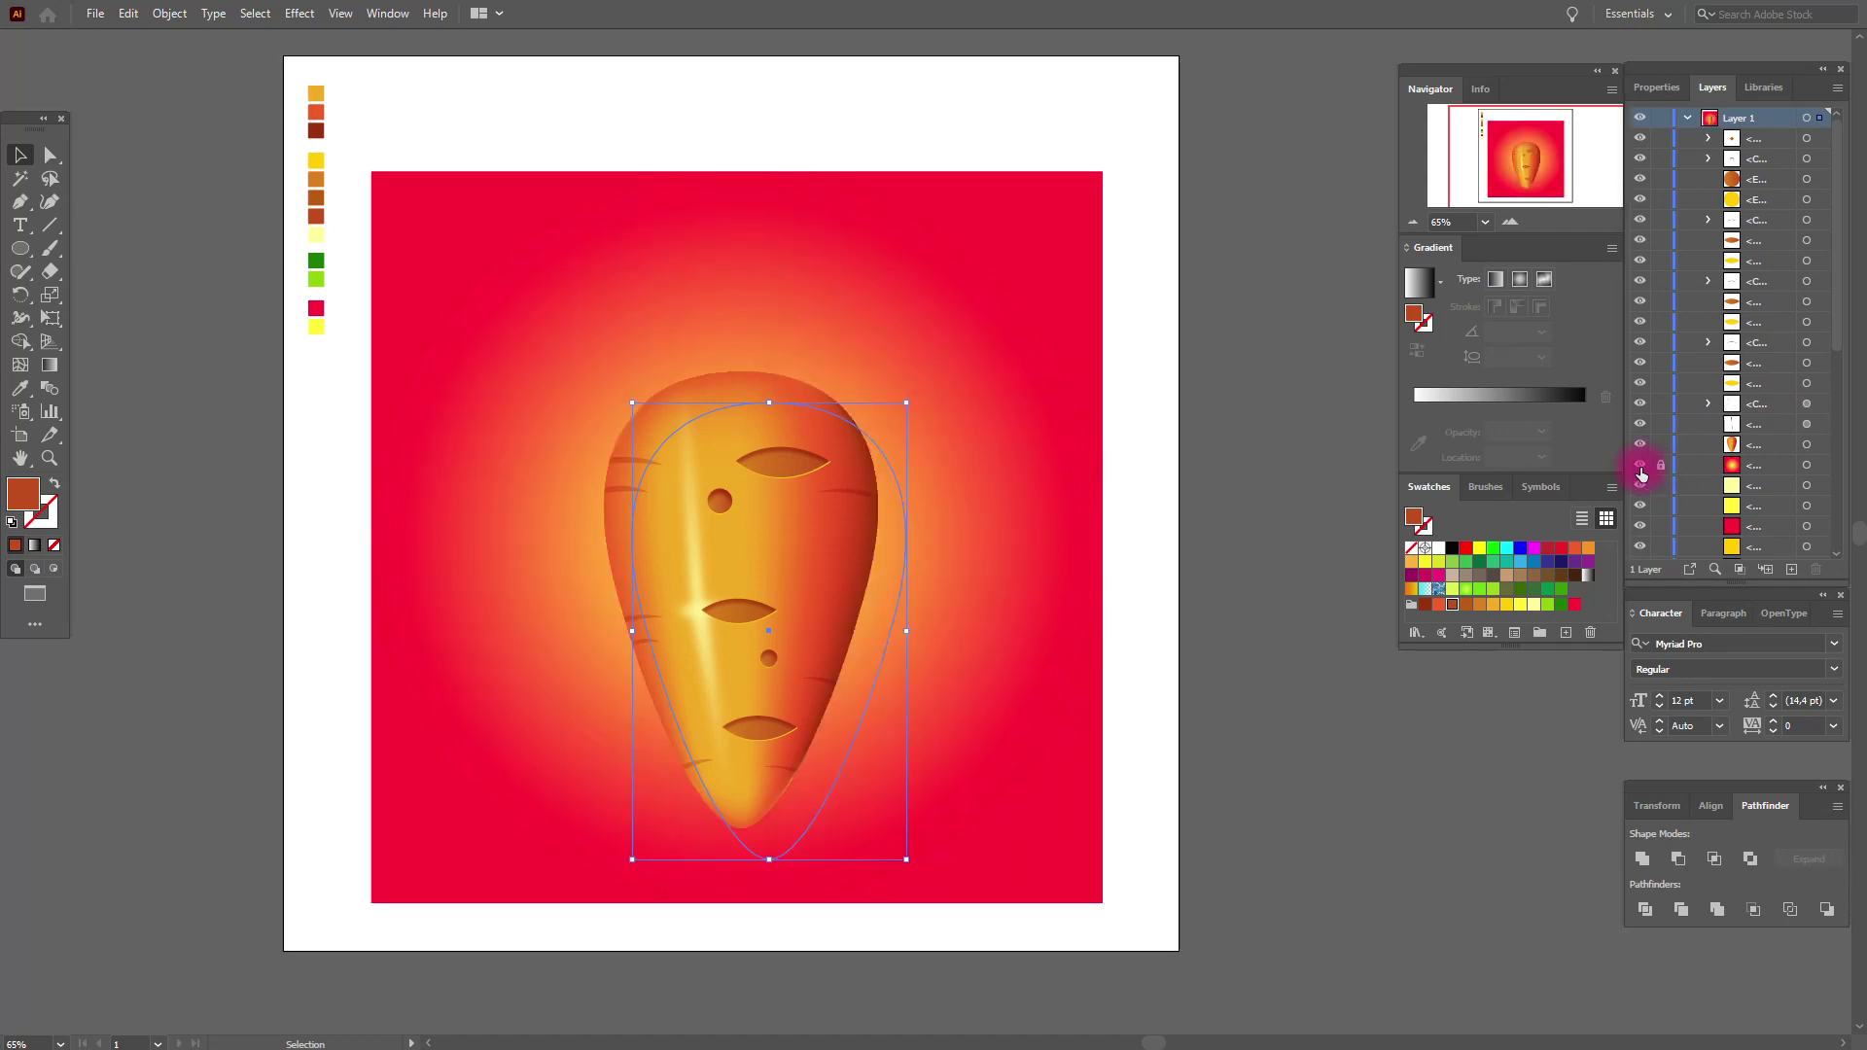
pyautogui.click(1662, 466)
pyautogui.click(805, 295)
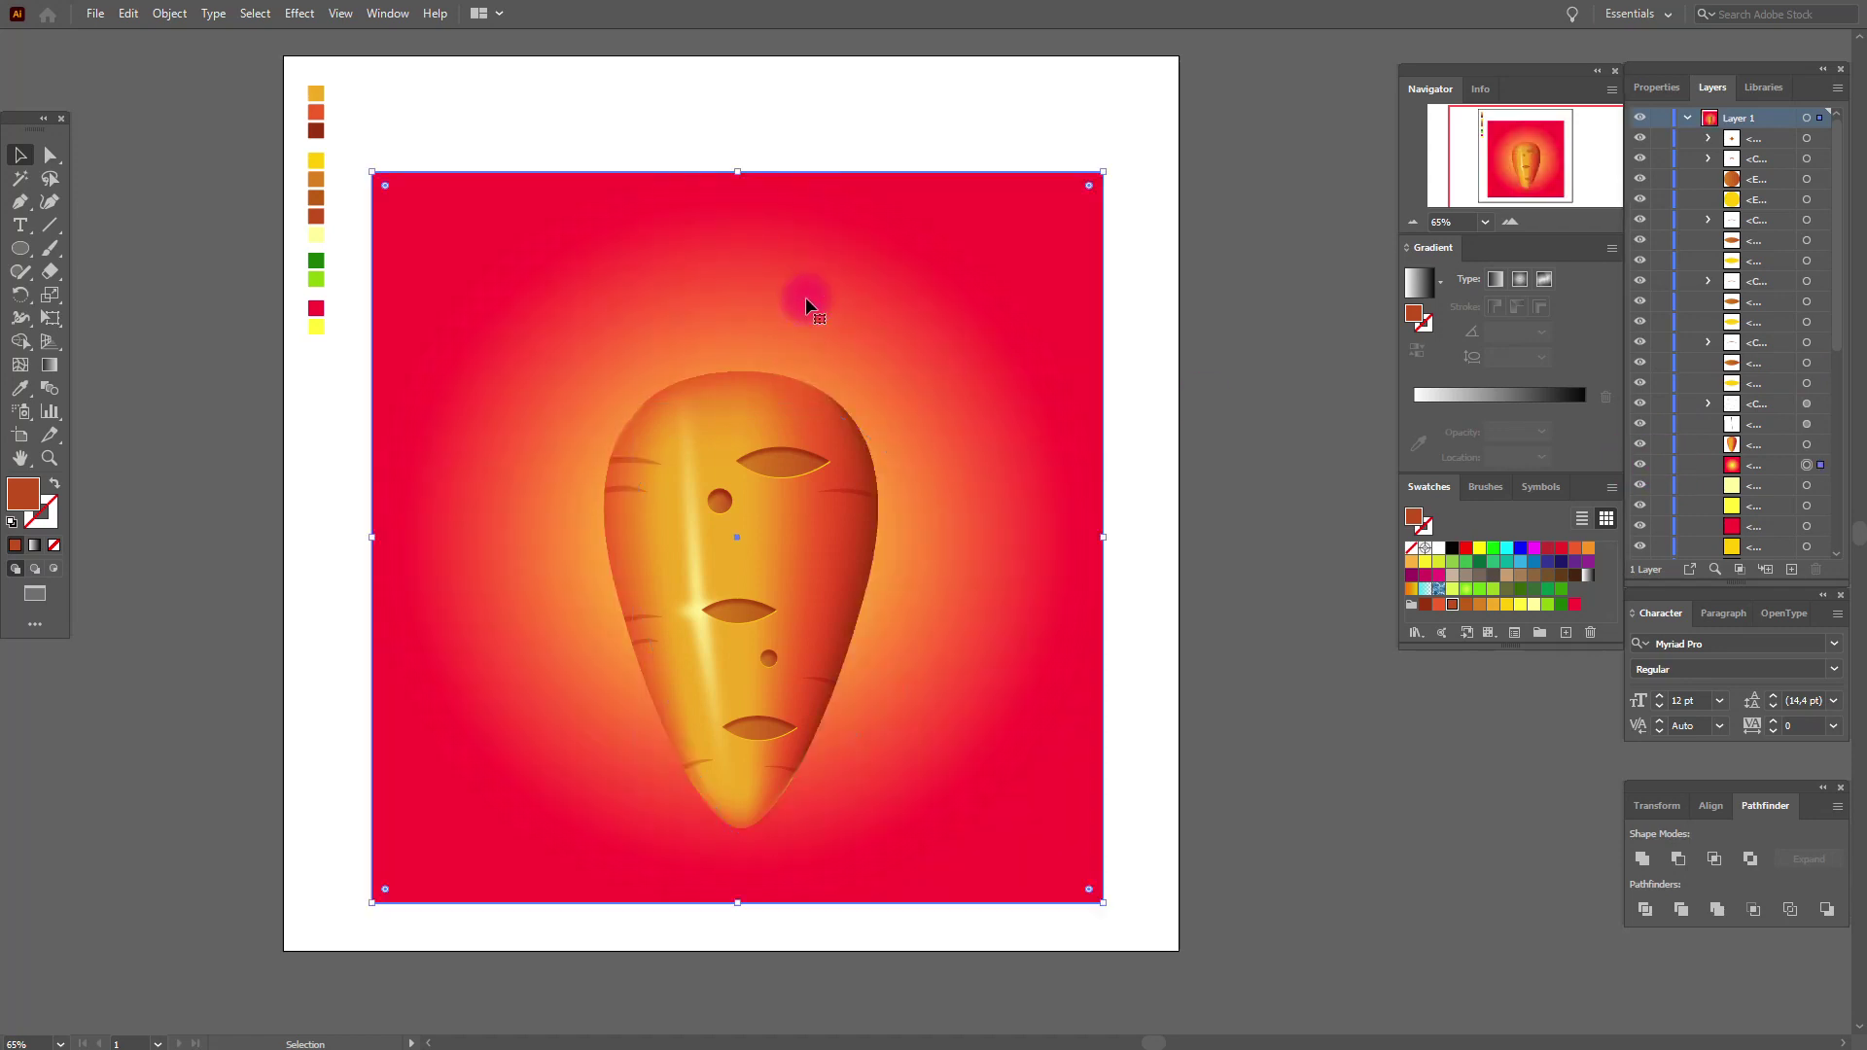
pyautogui.rightClick(806, 302)
pyautogui.moveTo(913, 623)
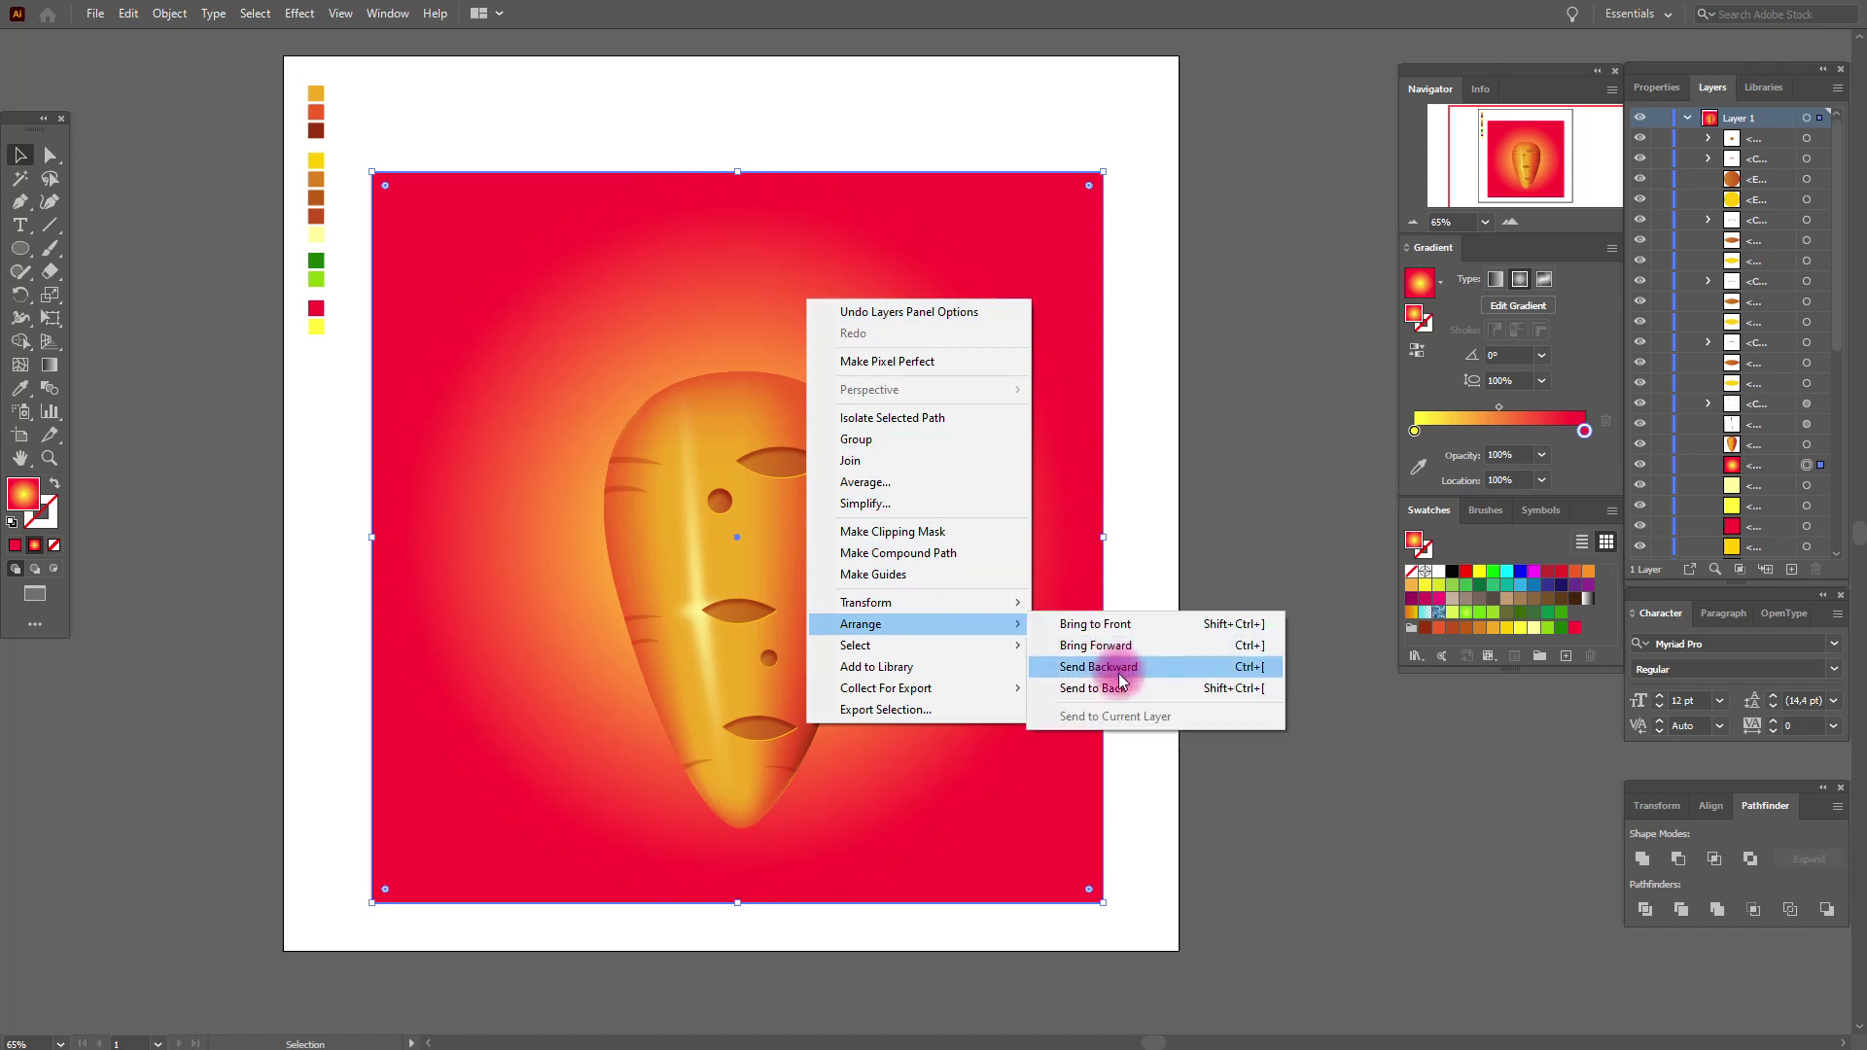
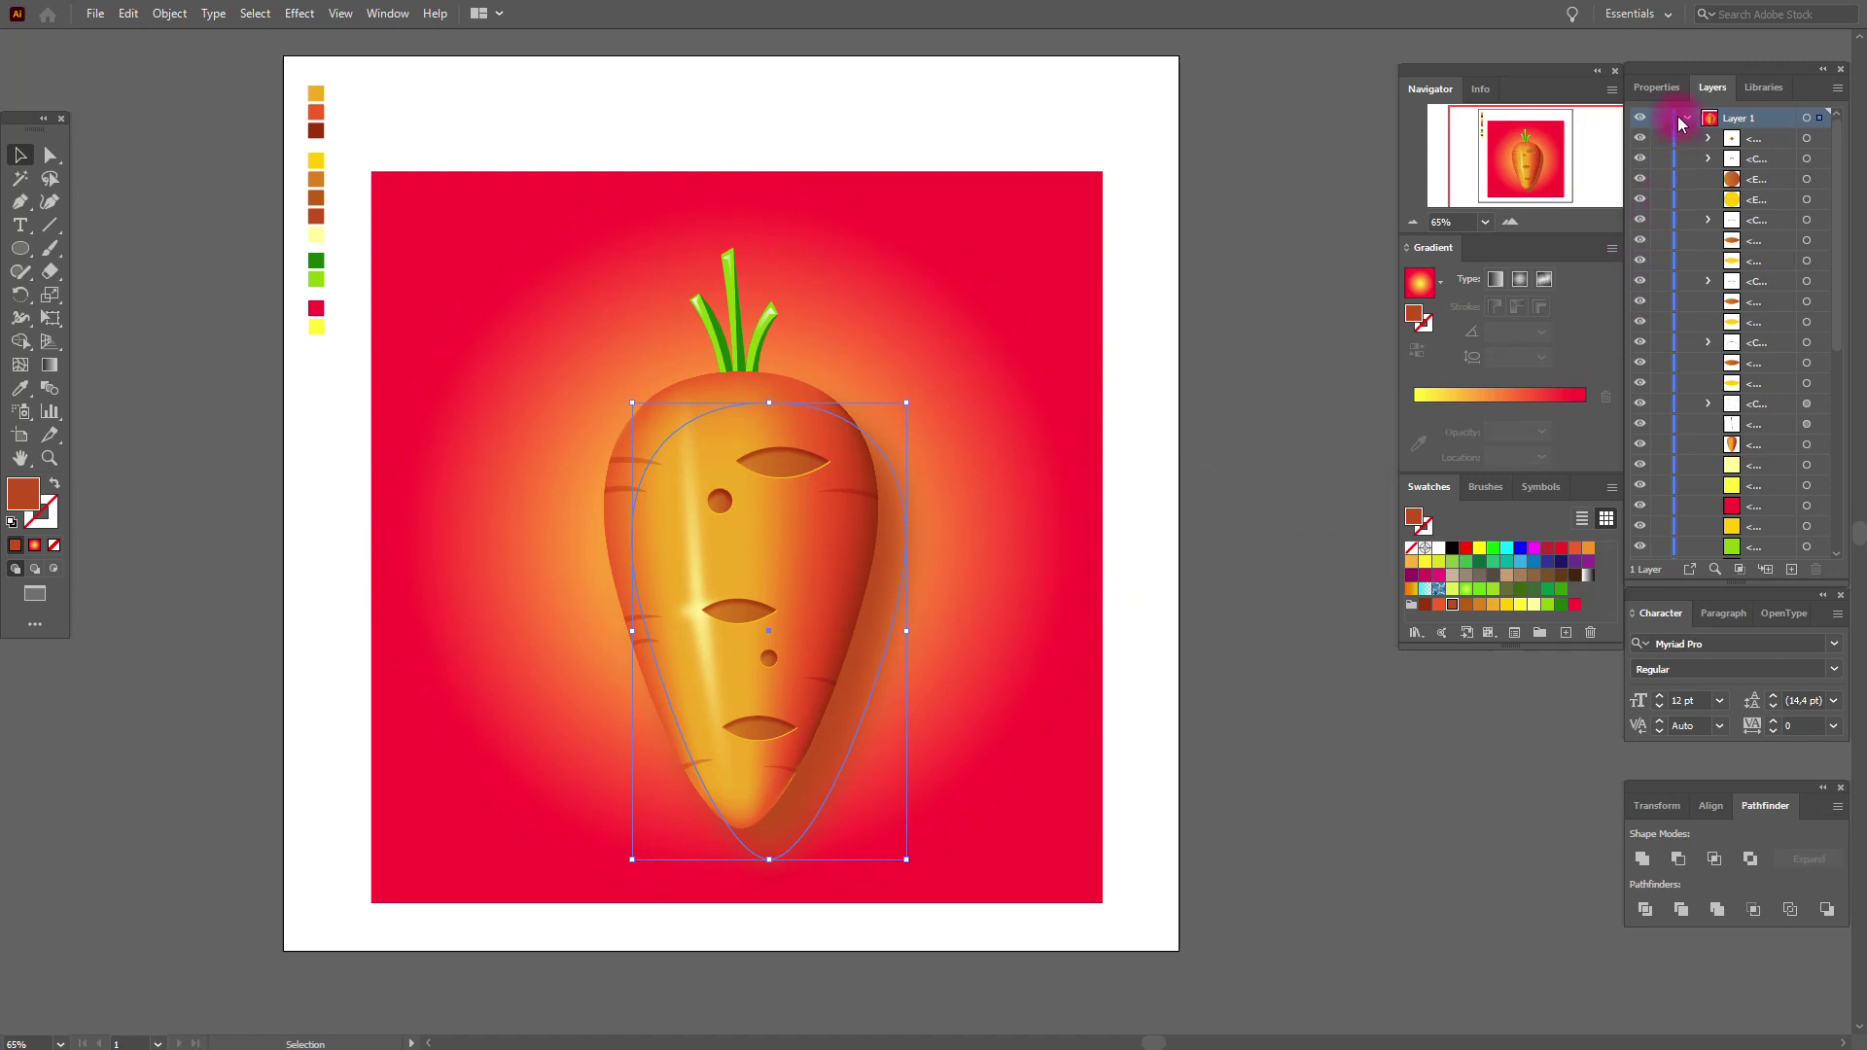
# Step: Set the carrot shadow's blending mode to Multiply and move it about 5 px left and 9 px up
pyautogui.click(1658, 89)
pyautogui.click(1679, 359)
pyautogui.click(1505, 394)
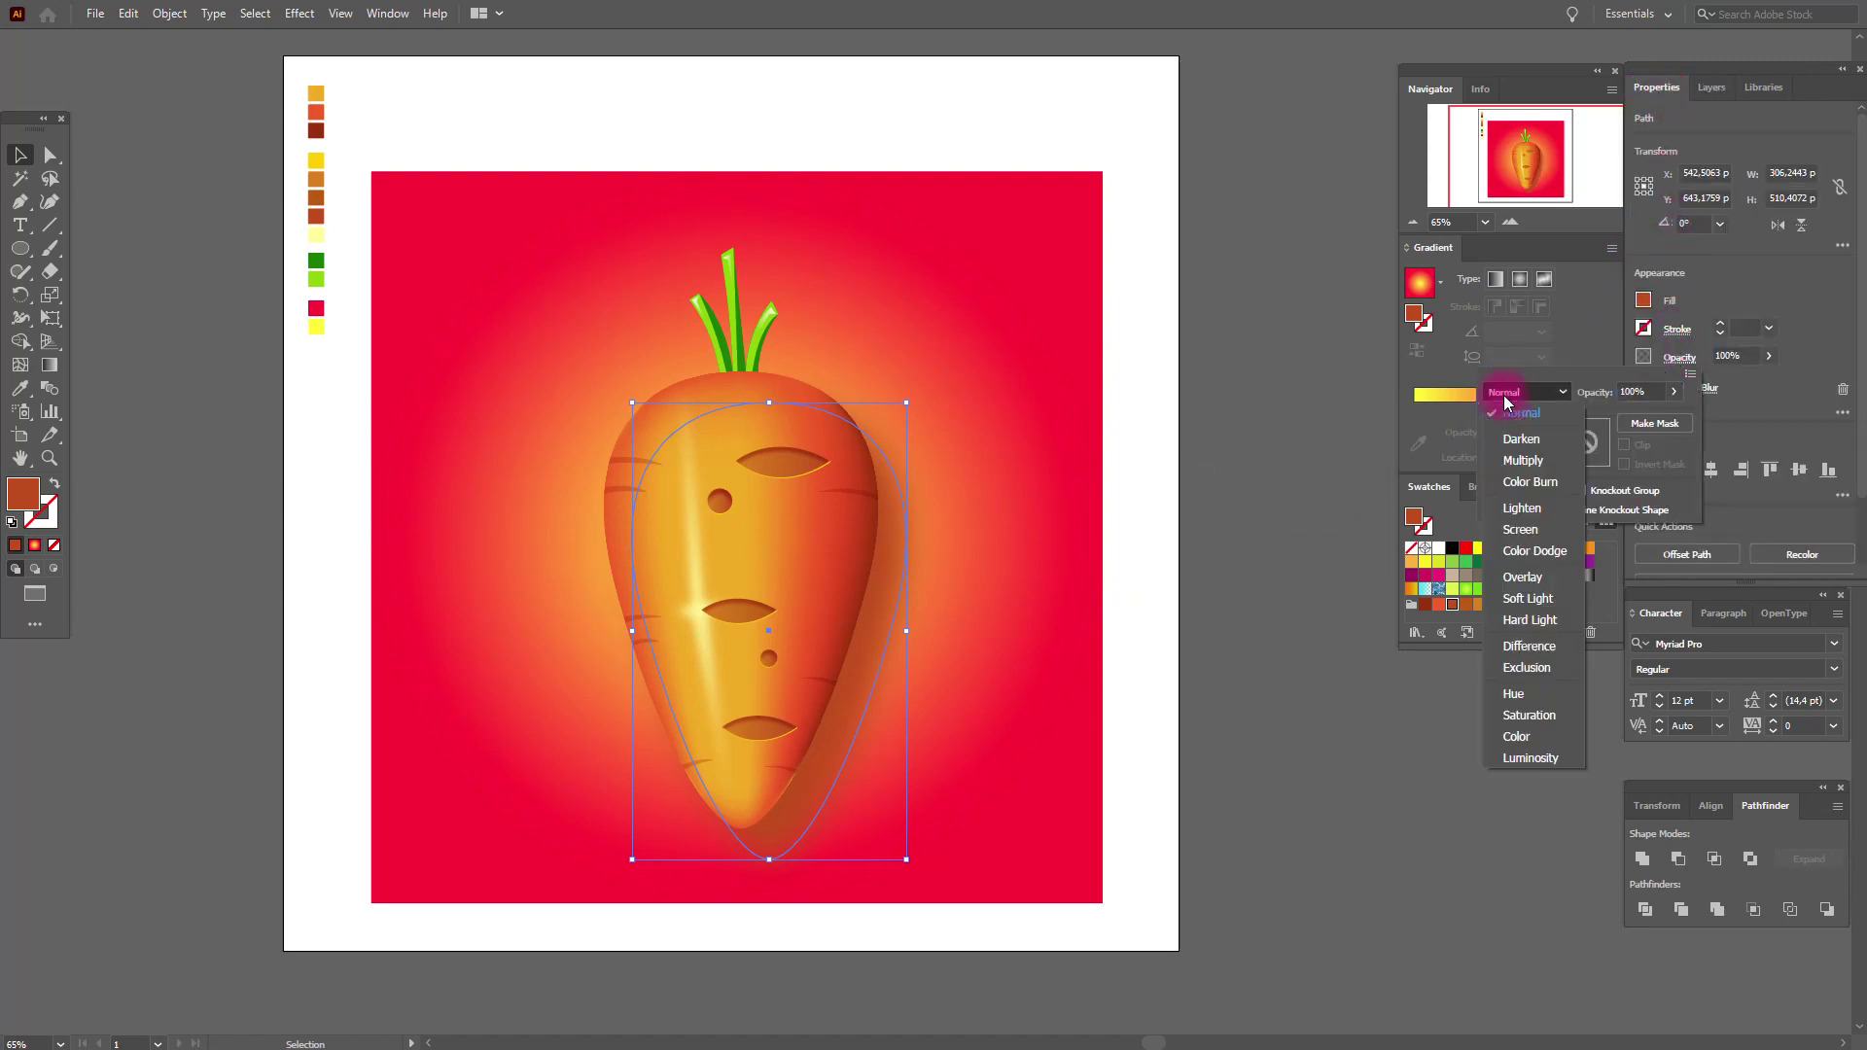
pyautogui.click(1521, 462)
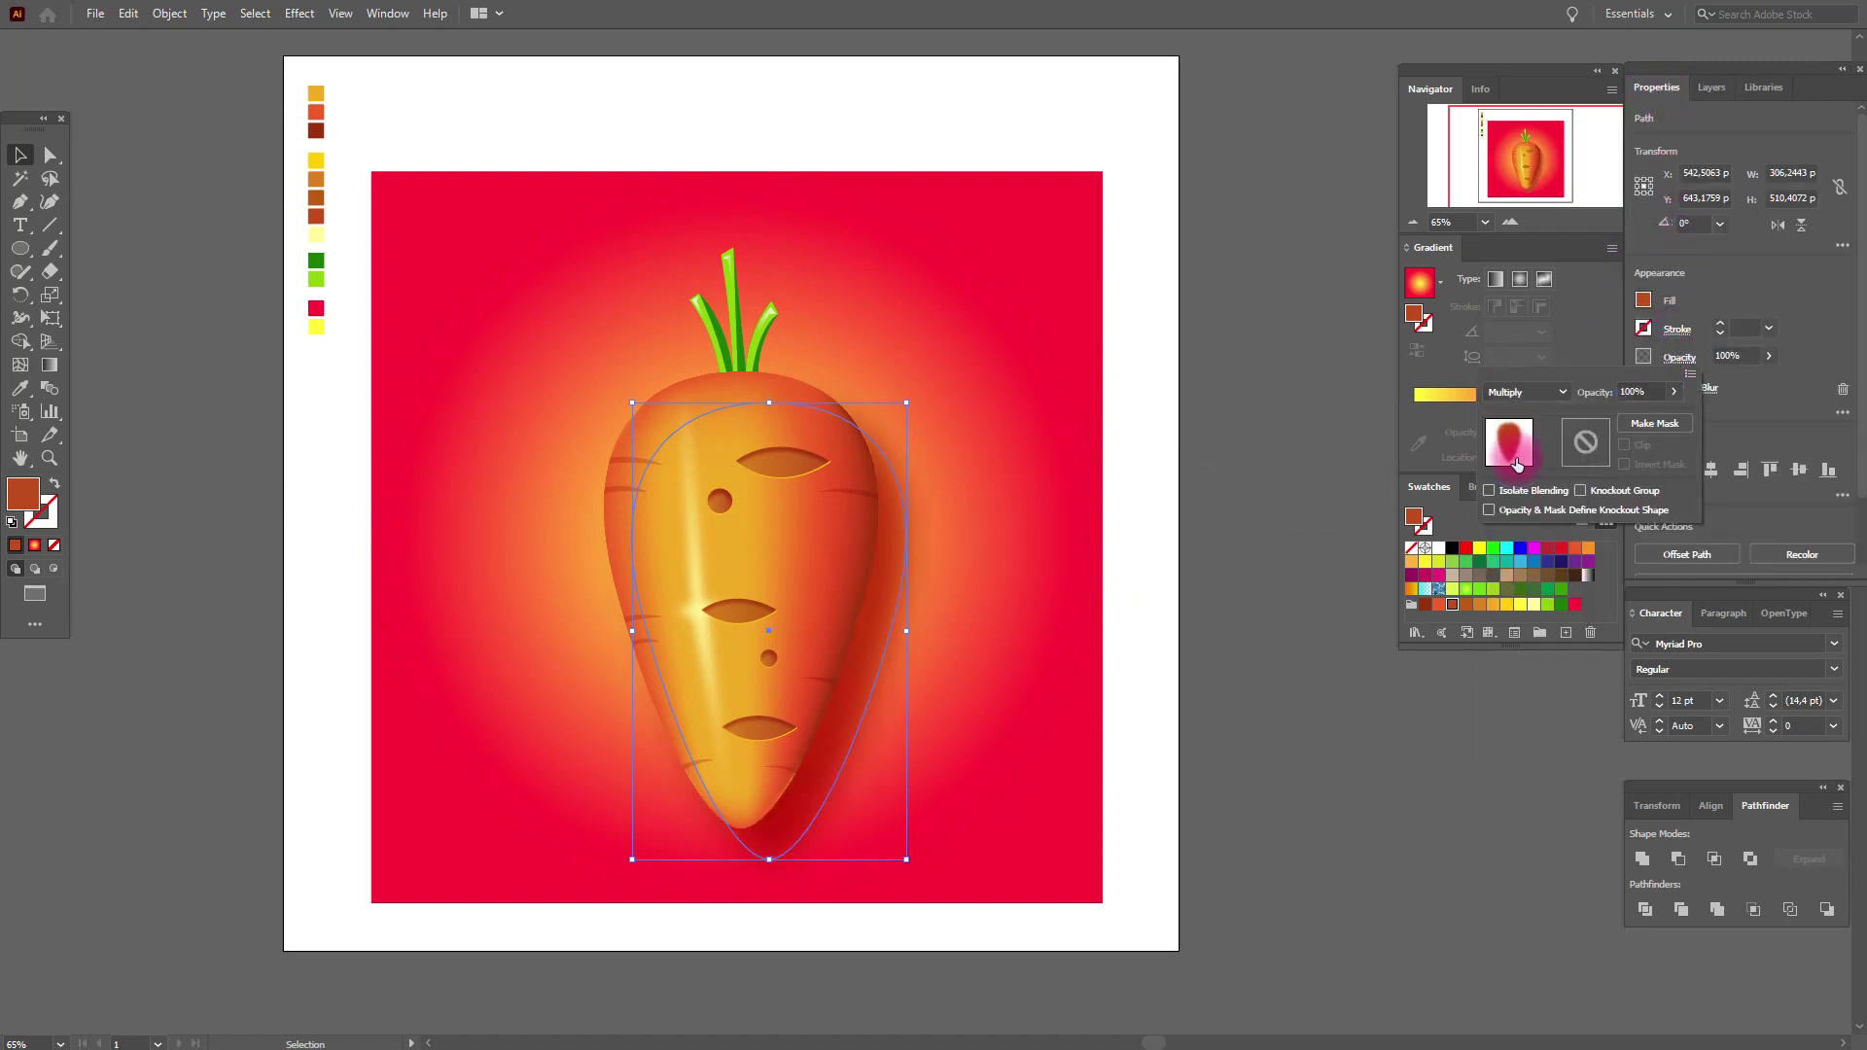
pyautogui.click(359, 137)
pyautogui.click(402, 137)
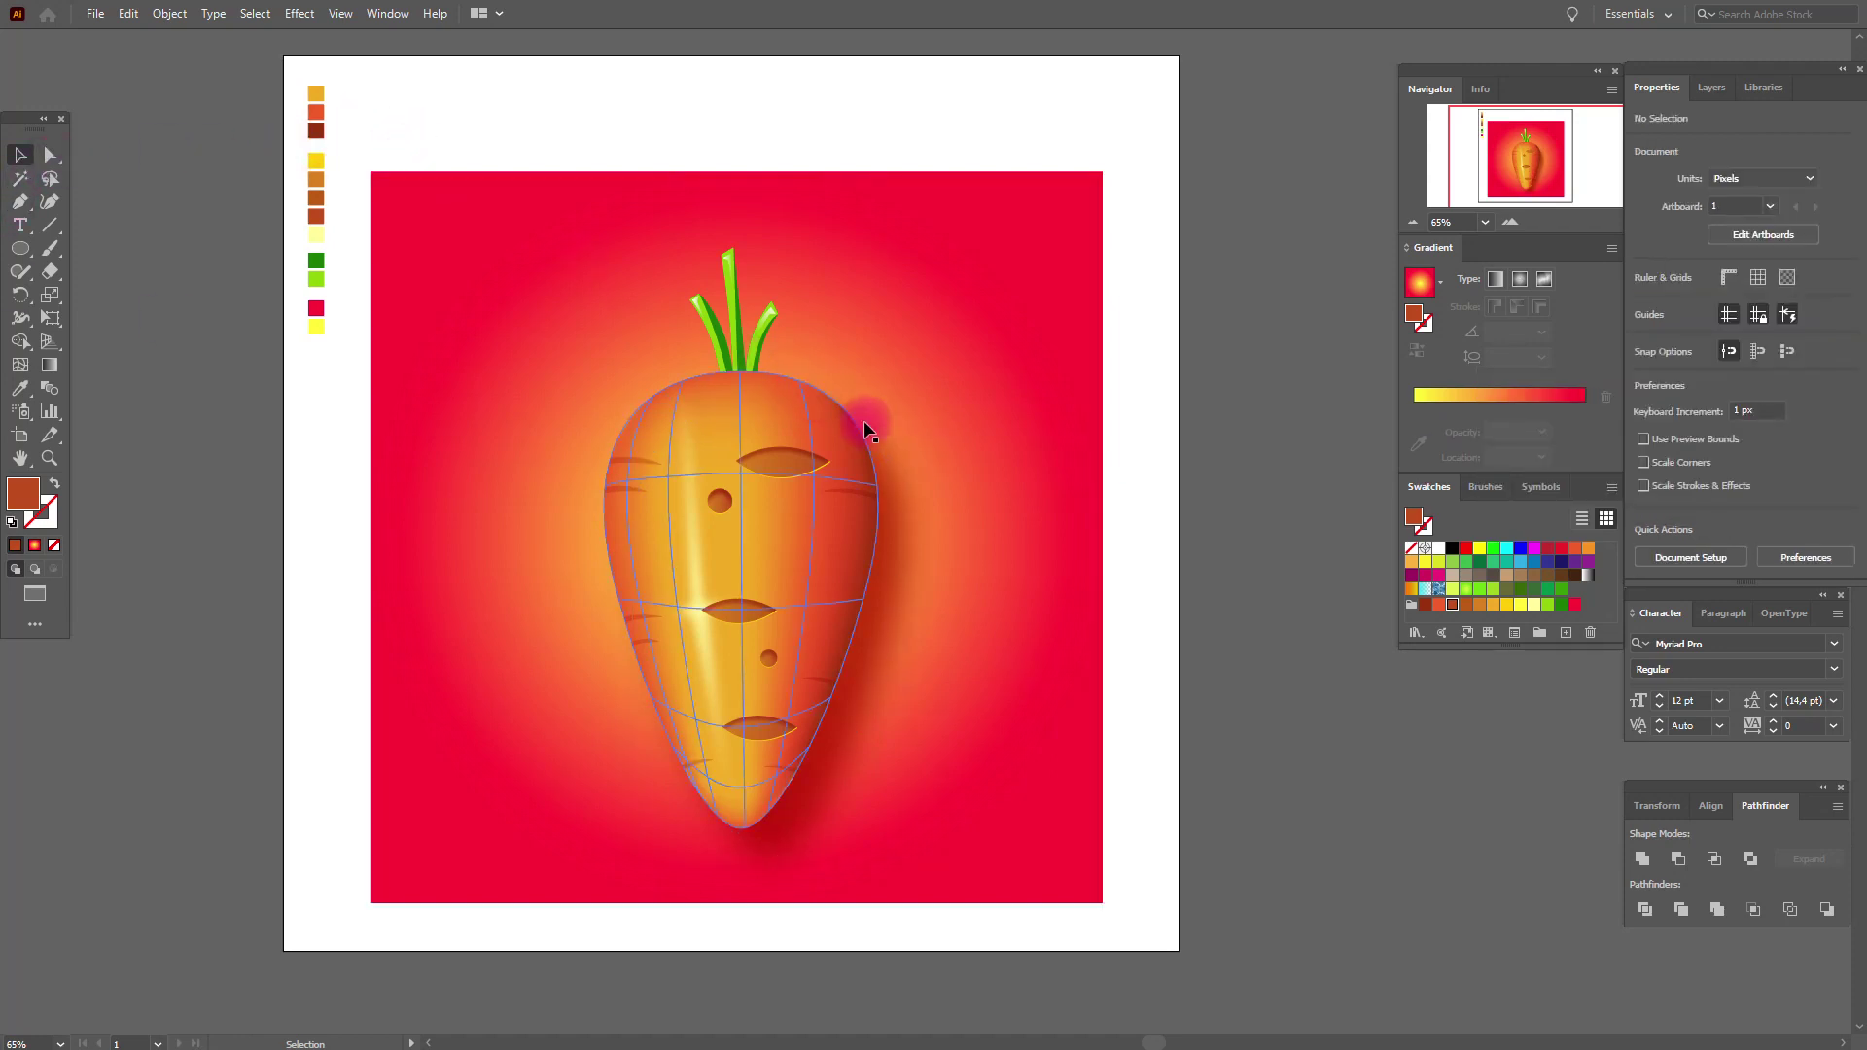
pyautogui.moveTo(852, 728); pyautogui.dragTo(856, 723)
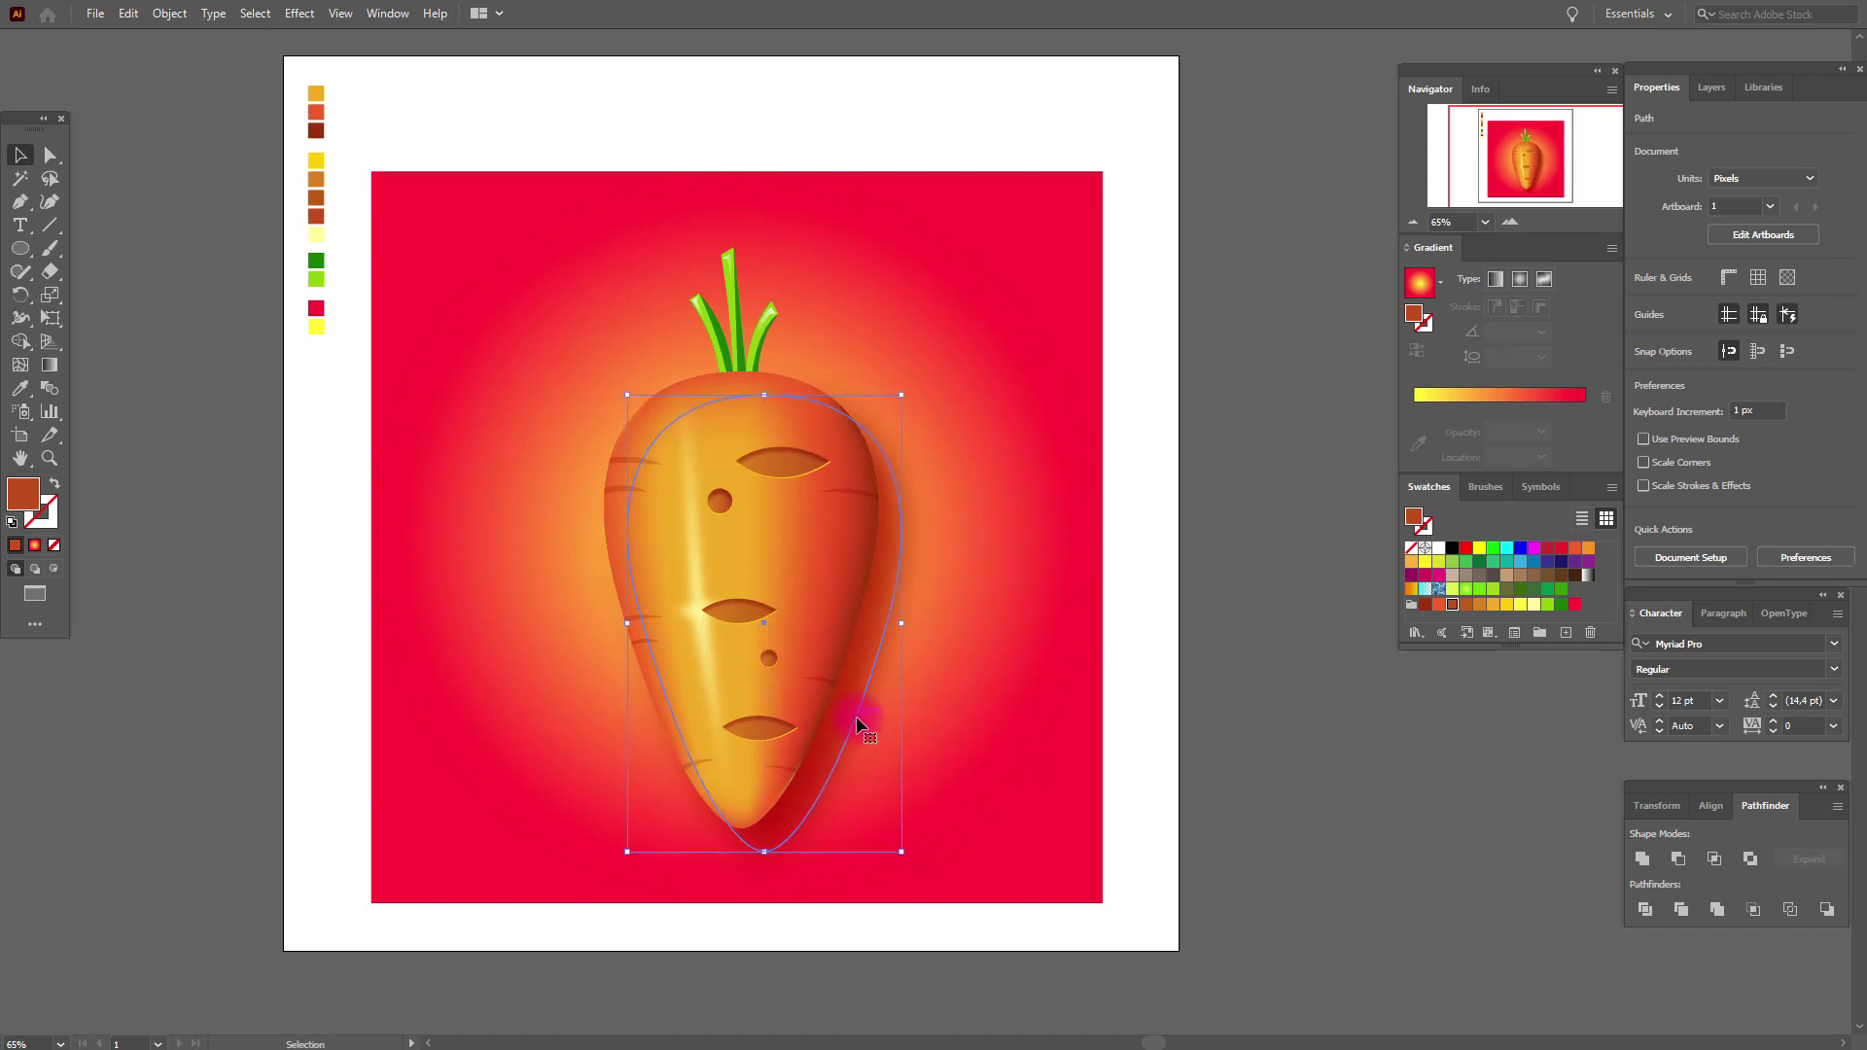
pyautogui.click(1196, 575)
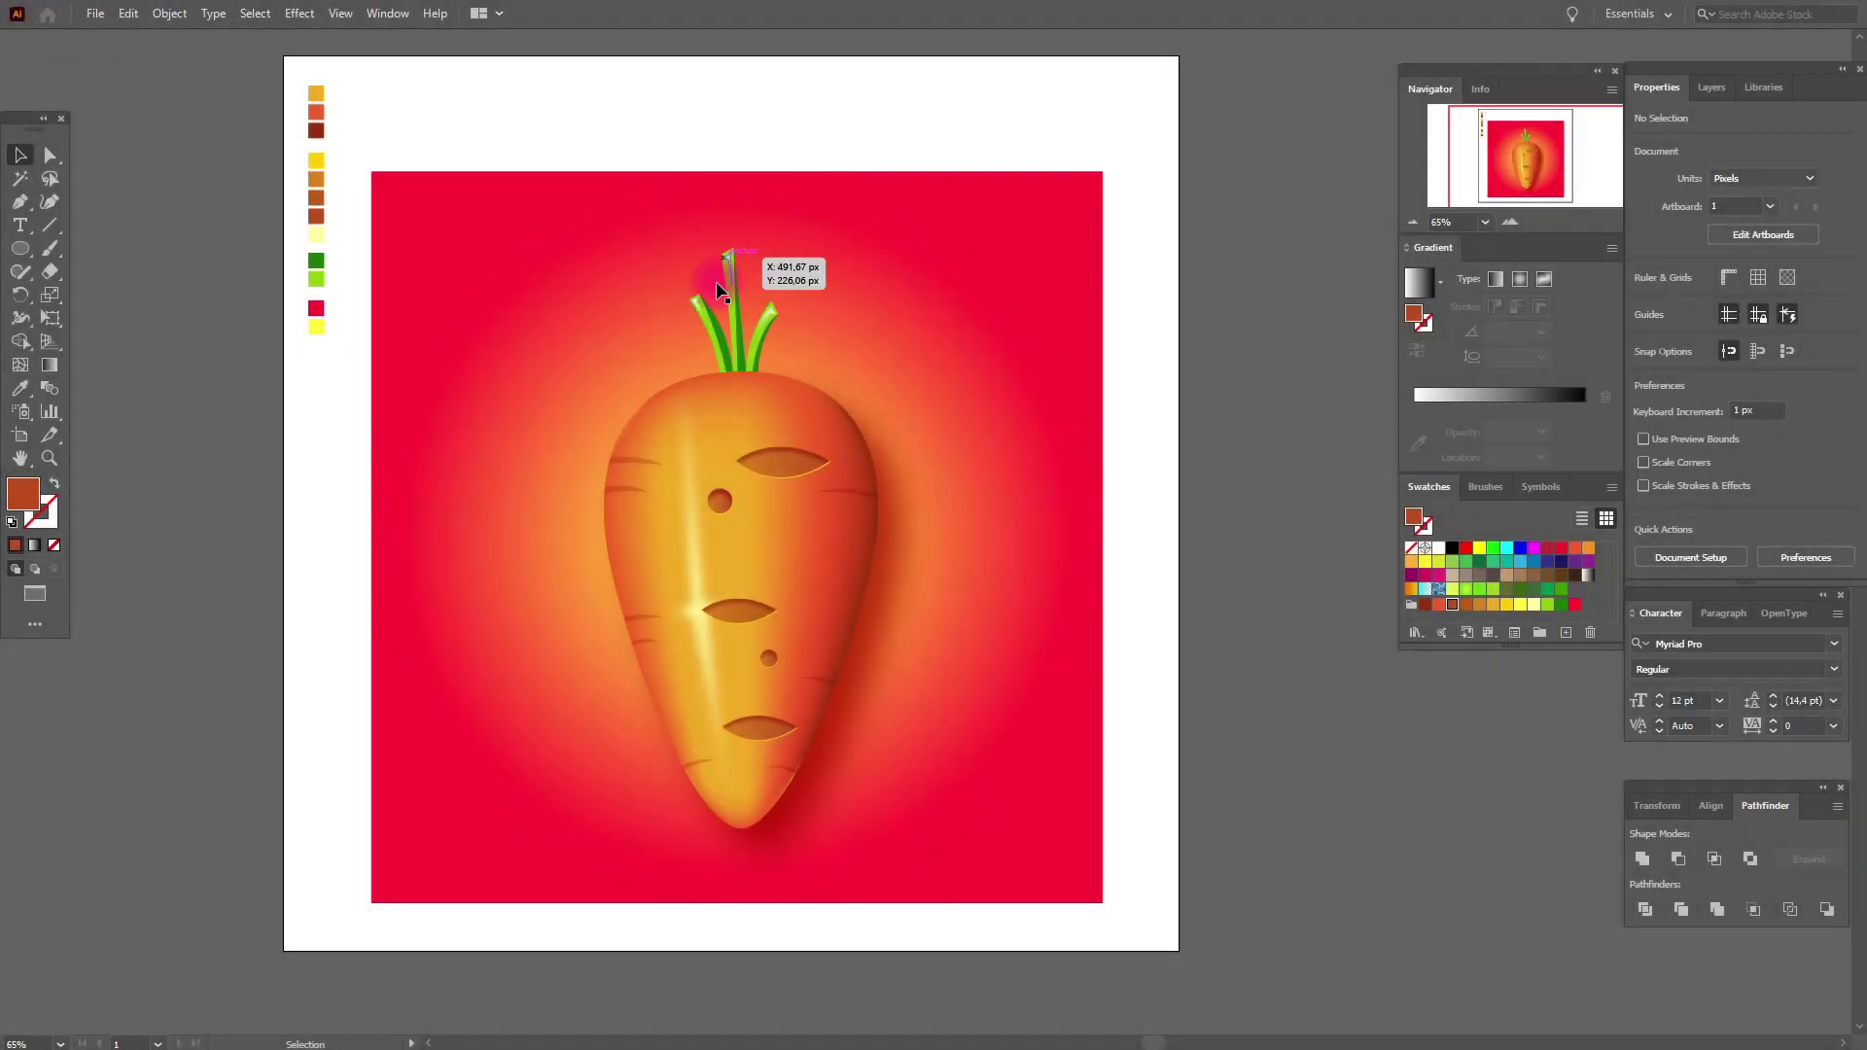
# Step: Duplicate the three dark green stem shapes to the empty area beside the carrot and unite the copies into one silhouette
pyautogui.moveTo(716, 282); pyautogui.dragTo(729, 337)
pyautogui.click(723, 338)
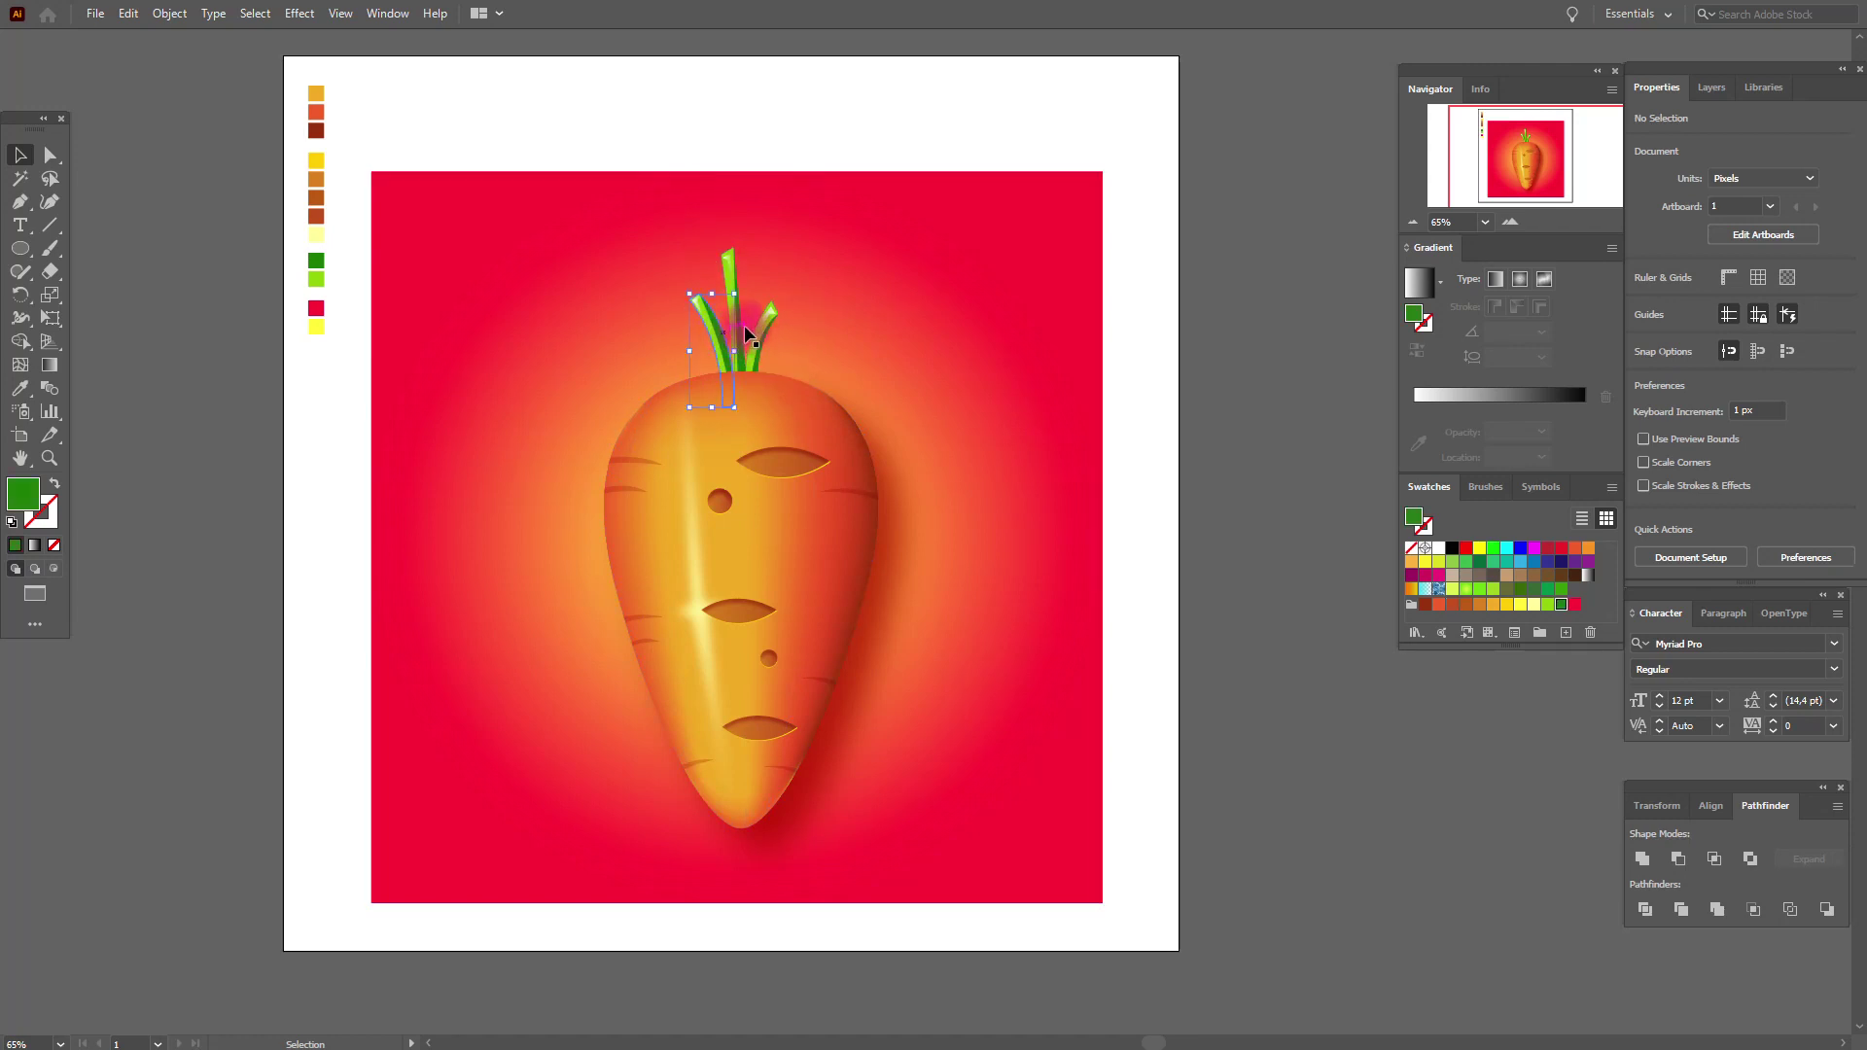
pyautogui.keyDown('shift'); pyautogui.click(742, 334); pyautogui.keyUp('shift')
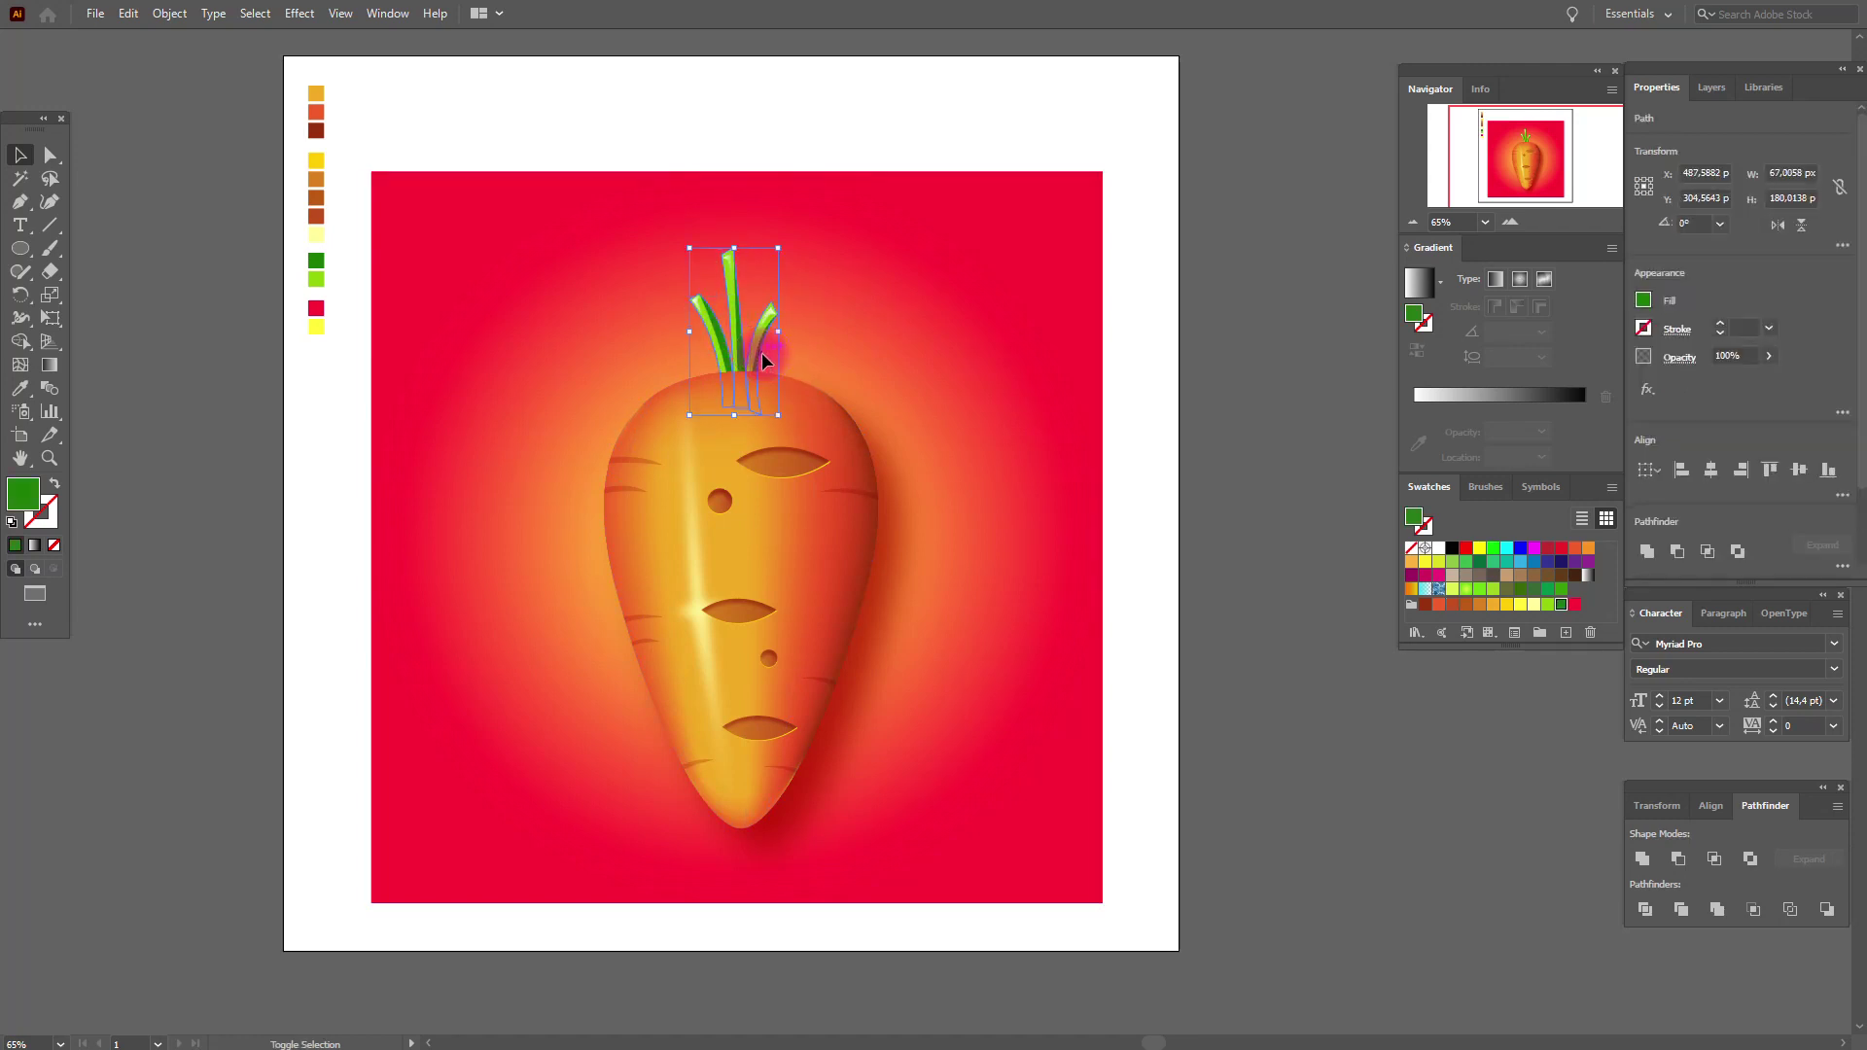
pyautogui.moveTo(763, 361); pyautogui.dragTo(1029, 409)
pyautogui.click(1640, 859)
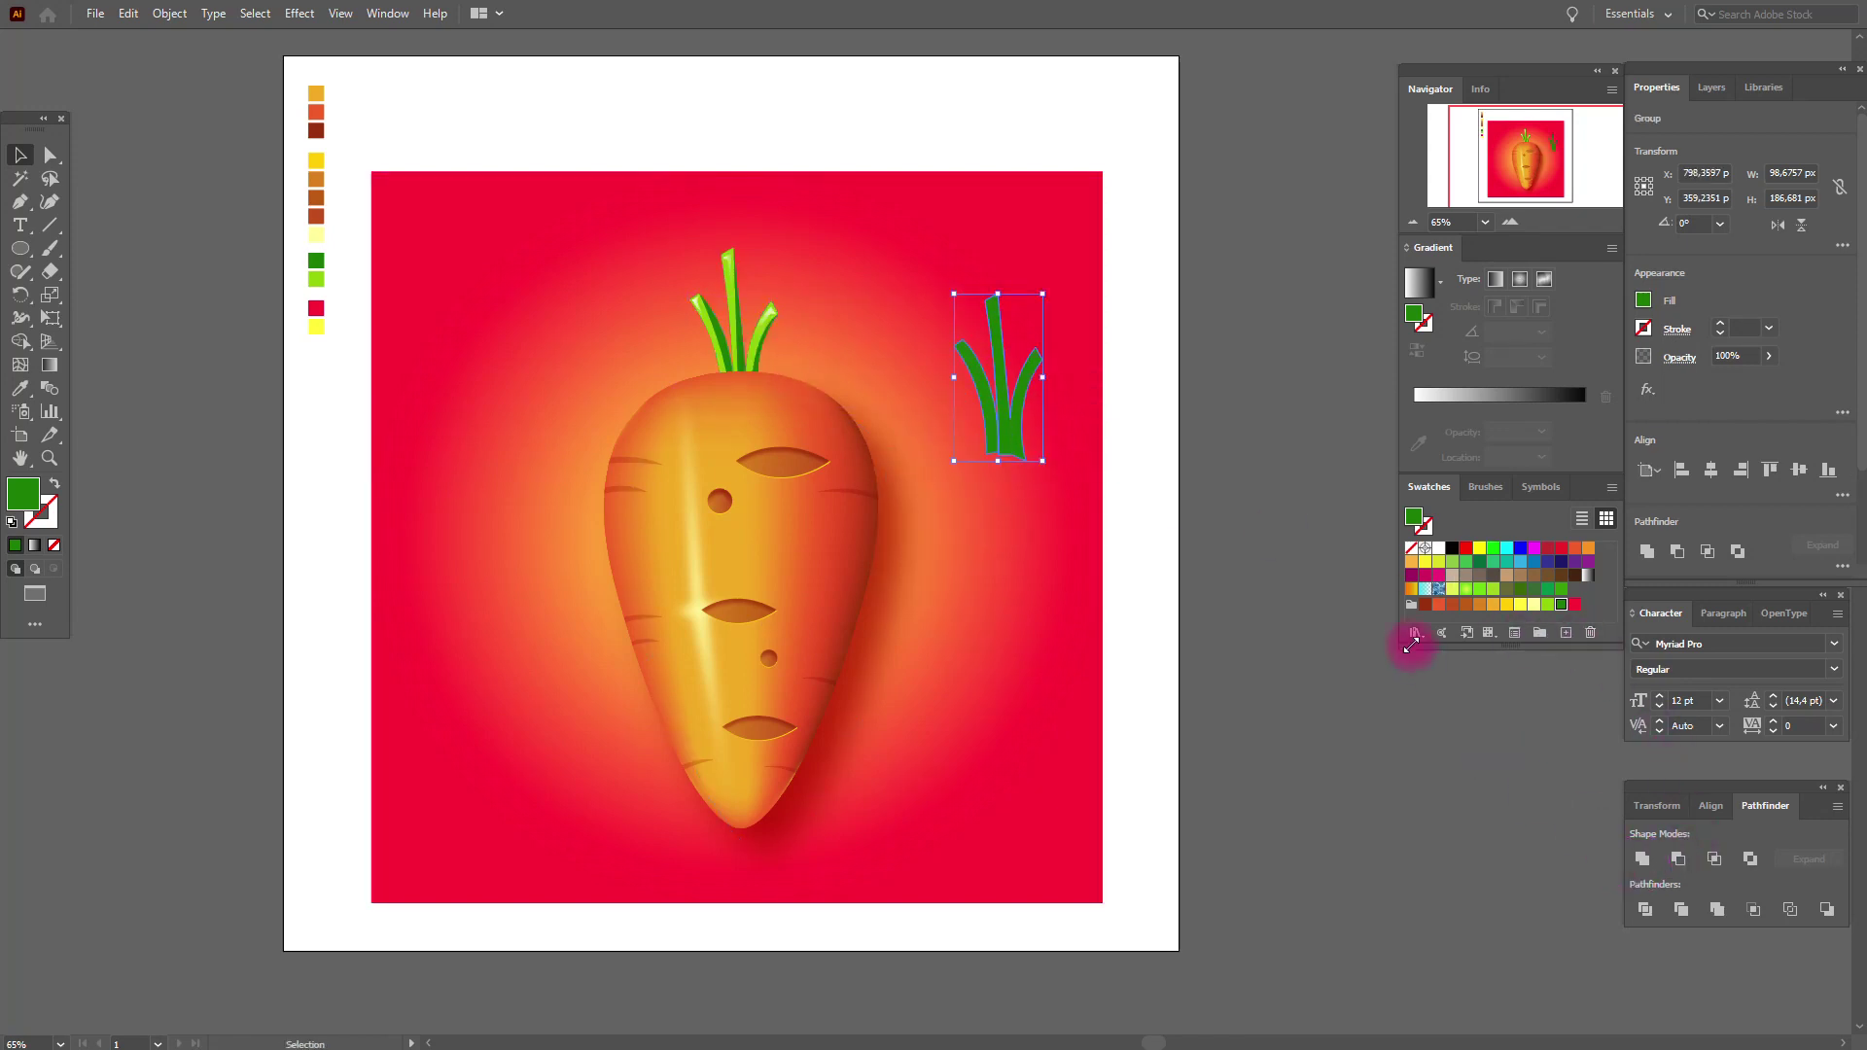
# Step: Send the united stem silhouette and background square behind the carrot, then place the silhouette behind the stems, offset slightly toward the upper right
pyautogui.click(1067, 440)
pyautogui.rightClick(1065, 432)
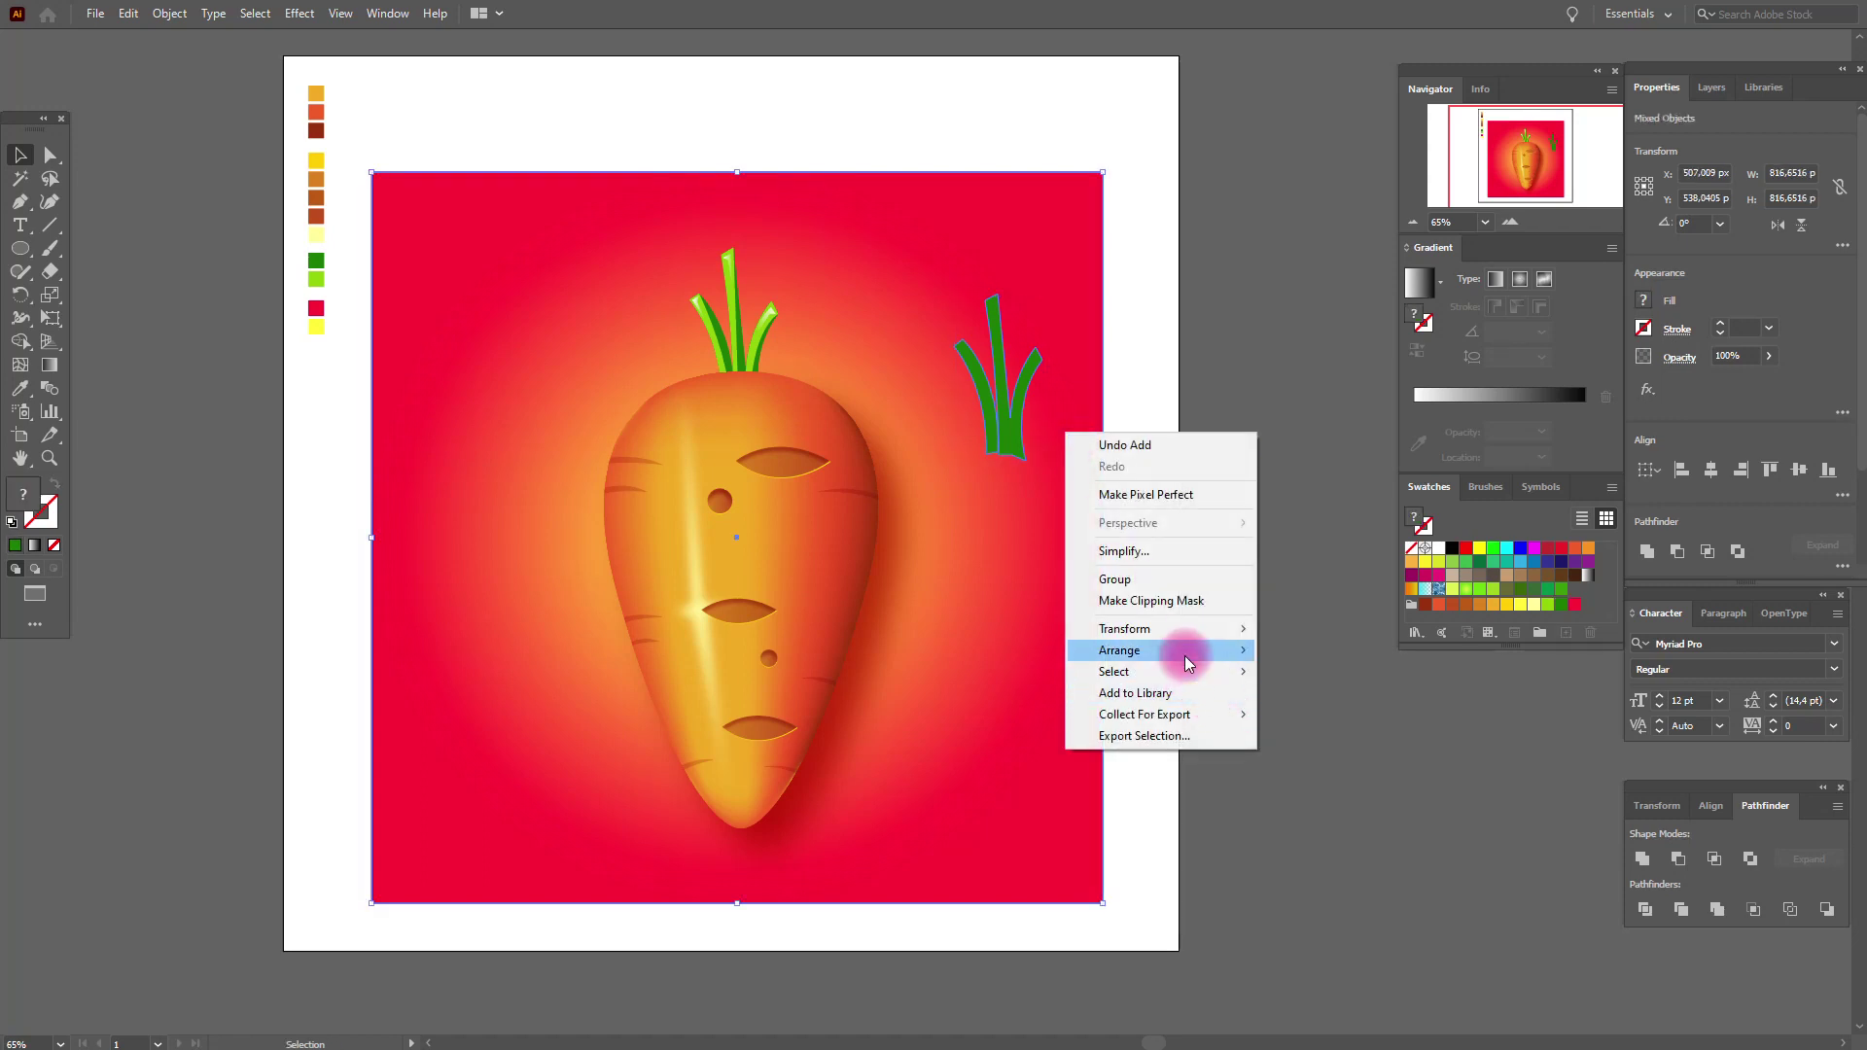
pyautogui.moveTo(1179, 651)
pyautogui.click(1311, 698)
pyautogui.click(1242, 522)
pyautogui.moveTo(995, 436); pyautogui.dragTo(750, 413)
# Step: Give the stem silhouette the carrot shadow's reddish-brown appearance with the Eyedropper and apply a Gaussian Blur to it
pyautogui.click(19, 387)
pyautogui.click(716, 654)
pyautogui.click(865, 671)
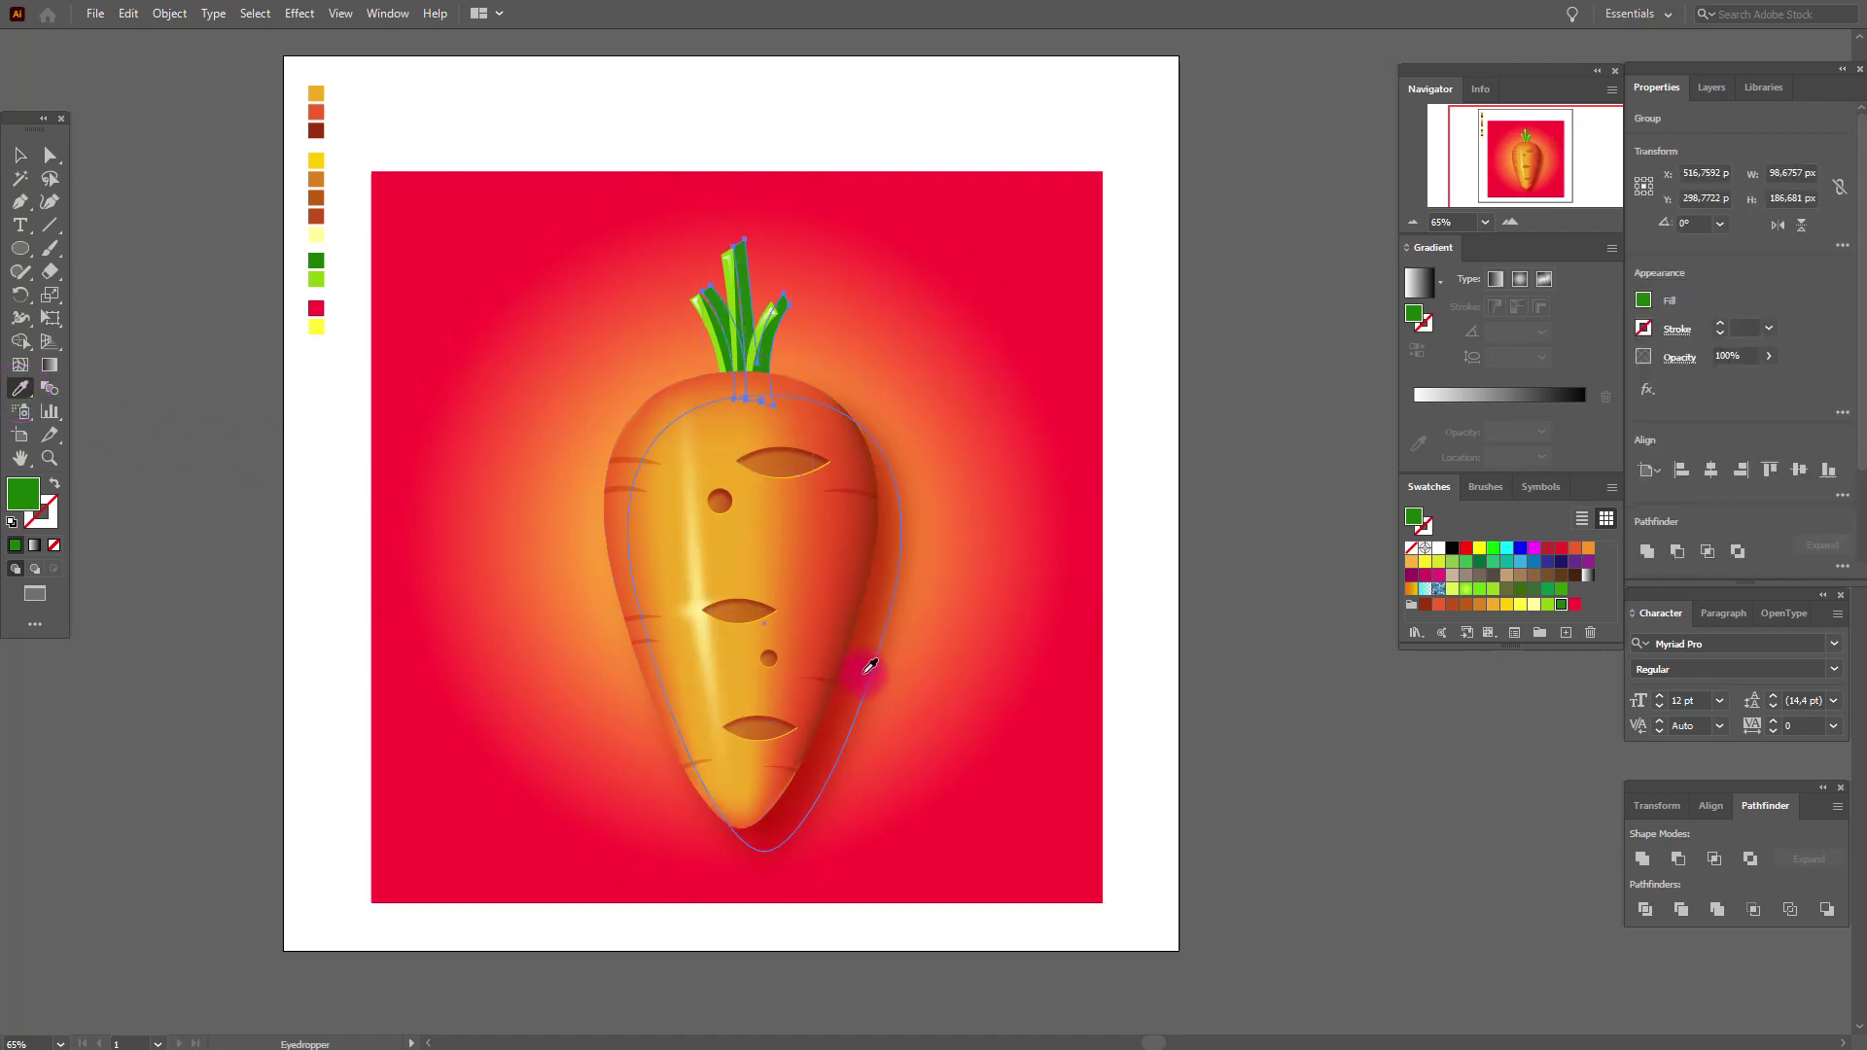
pyautogui.click(316, 197)
pyautogui.click(300, 12)
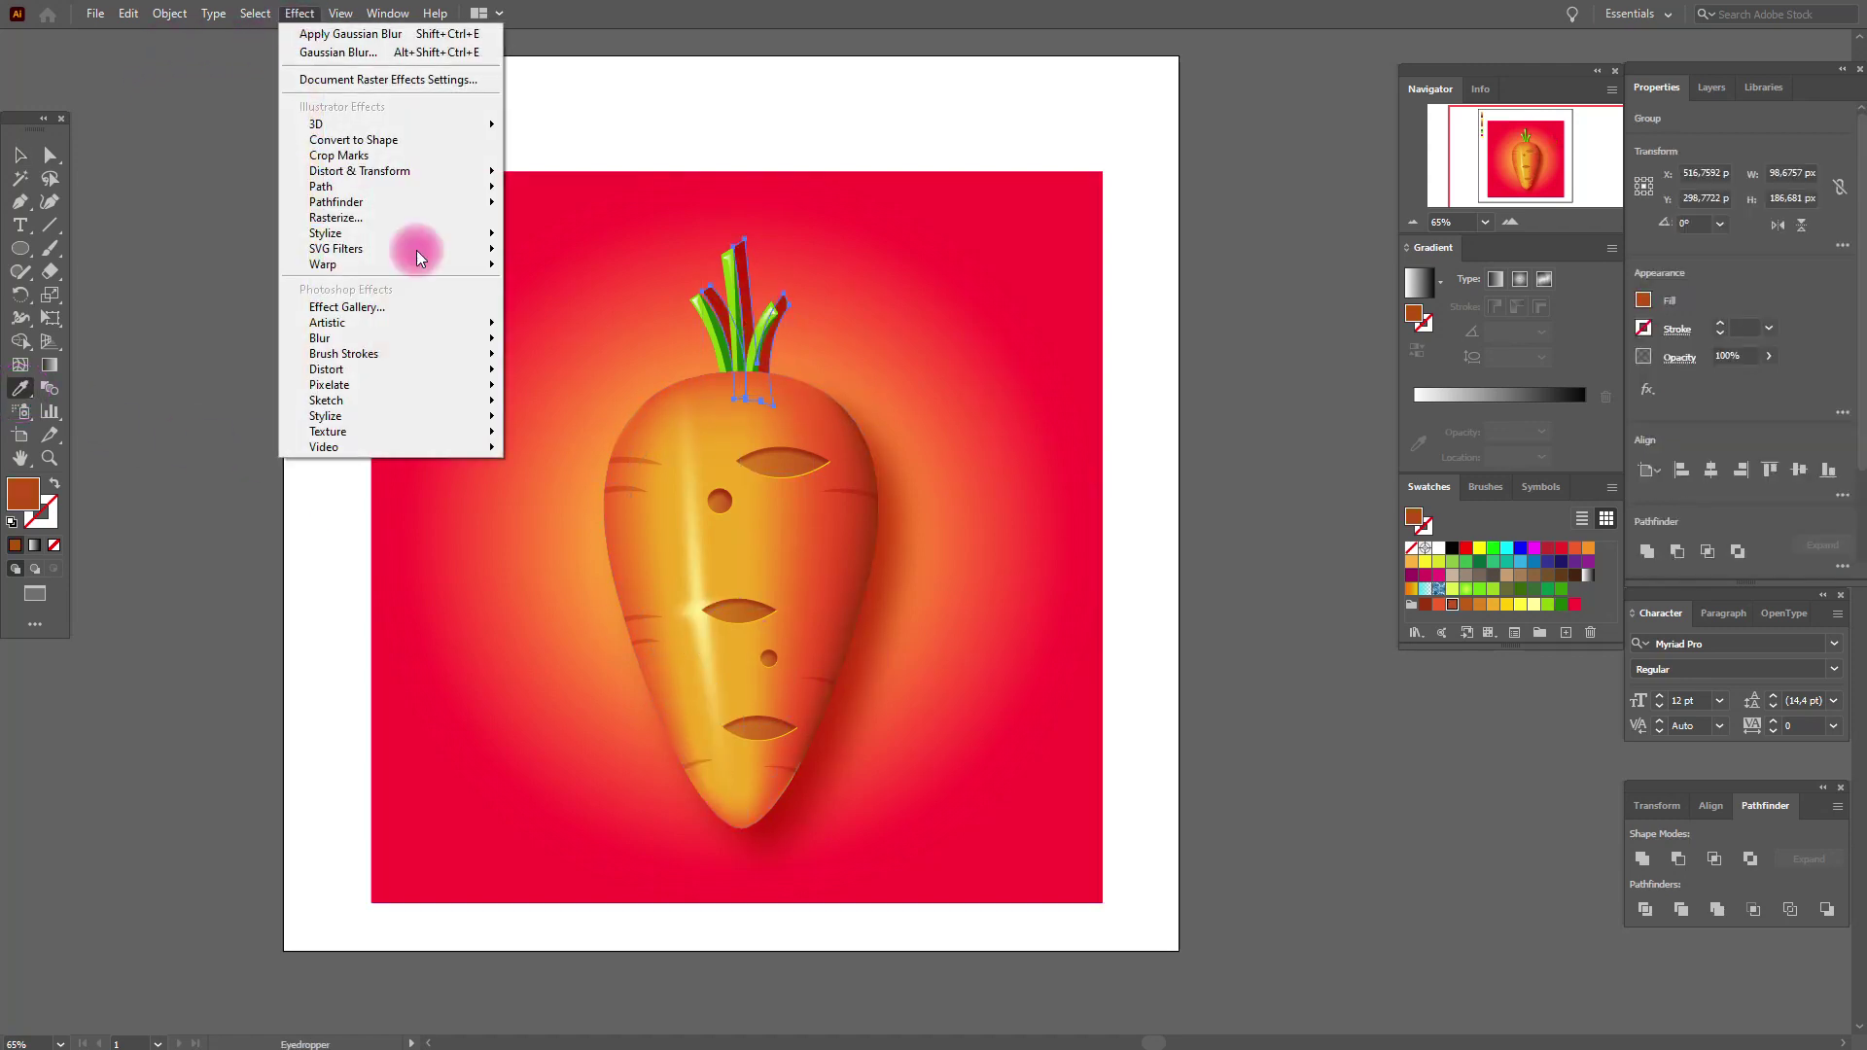
pyautogui.moveTo(425, 340)
pyautogui.click(559, 340)
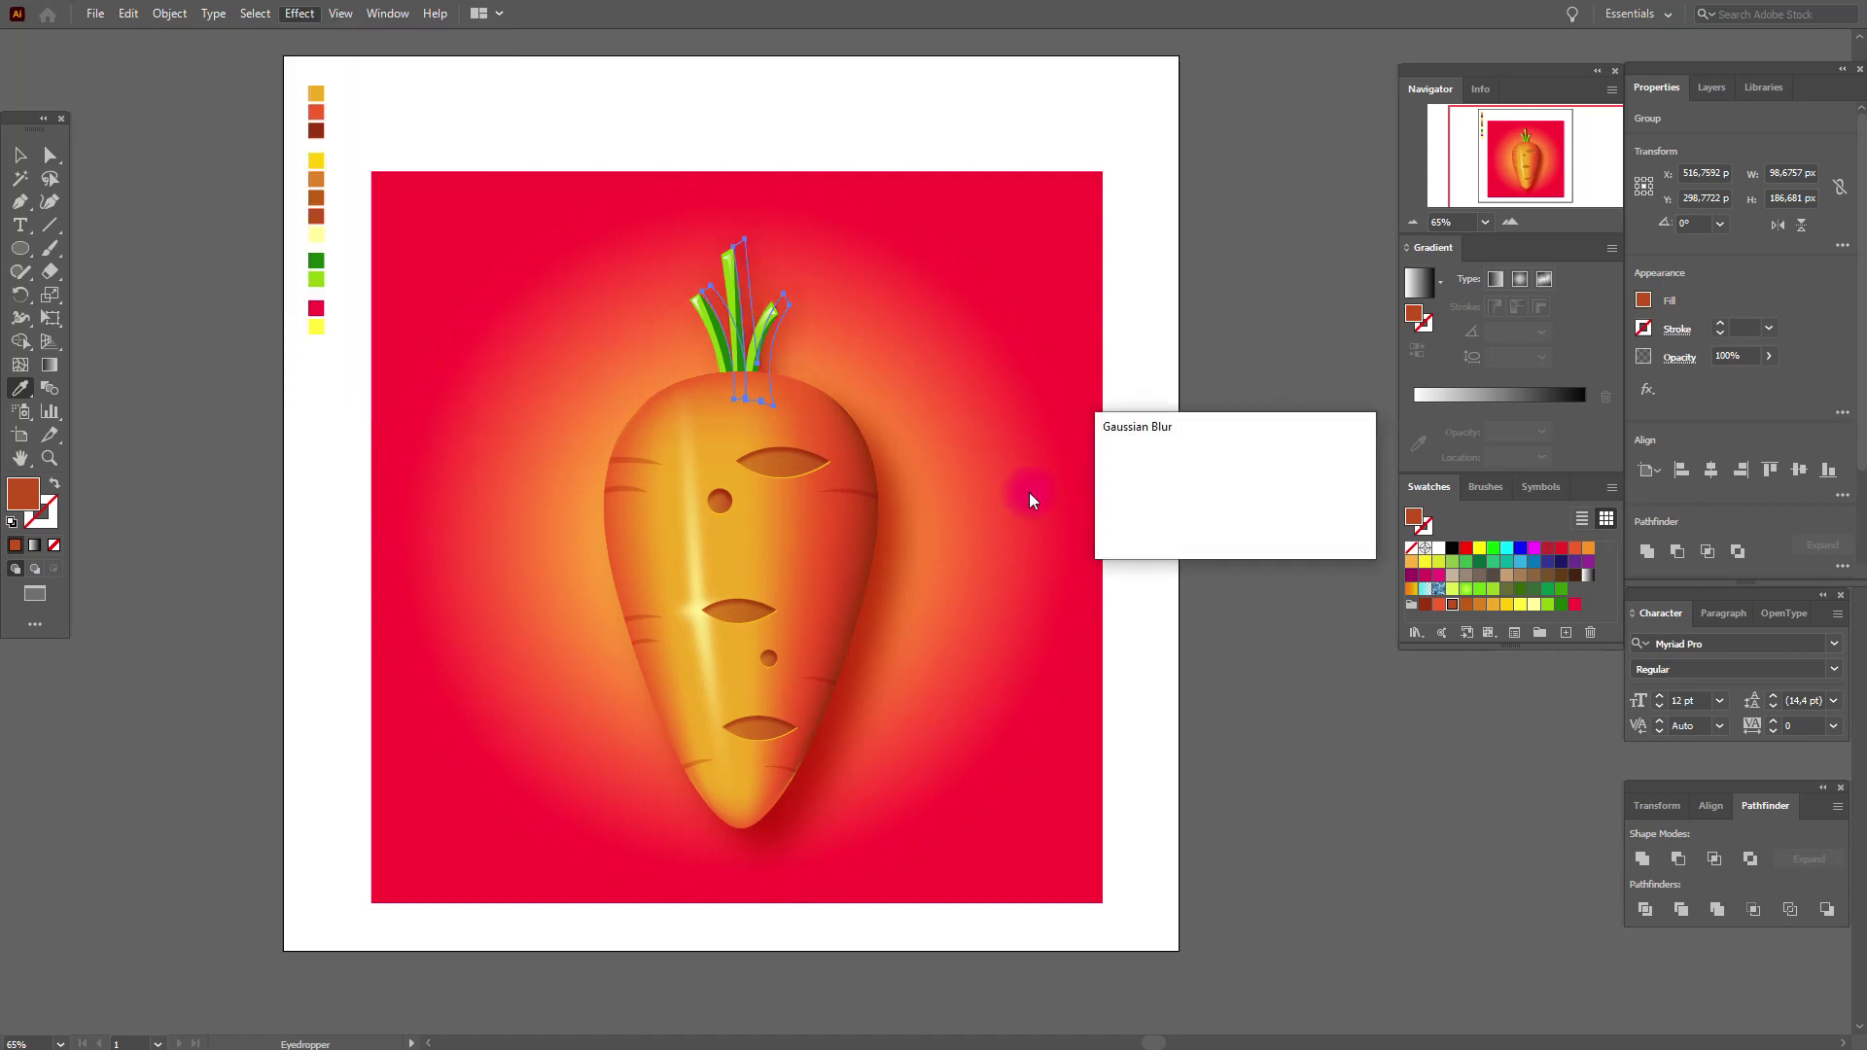
pyautogui.click(1222, 517)
pyautogui.click(22, 156)
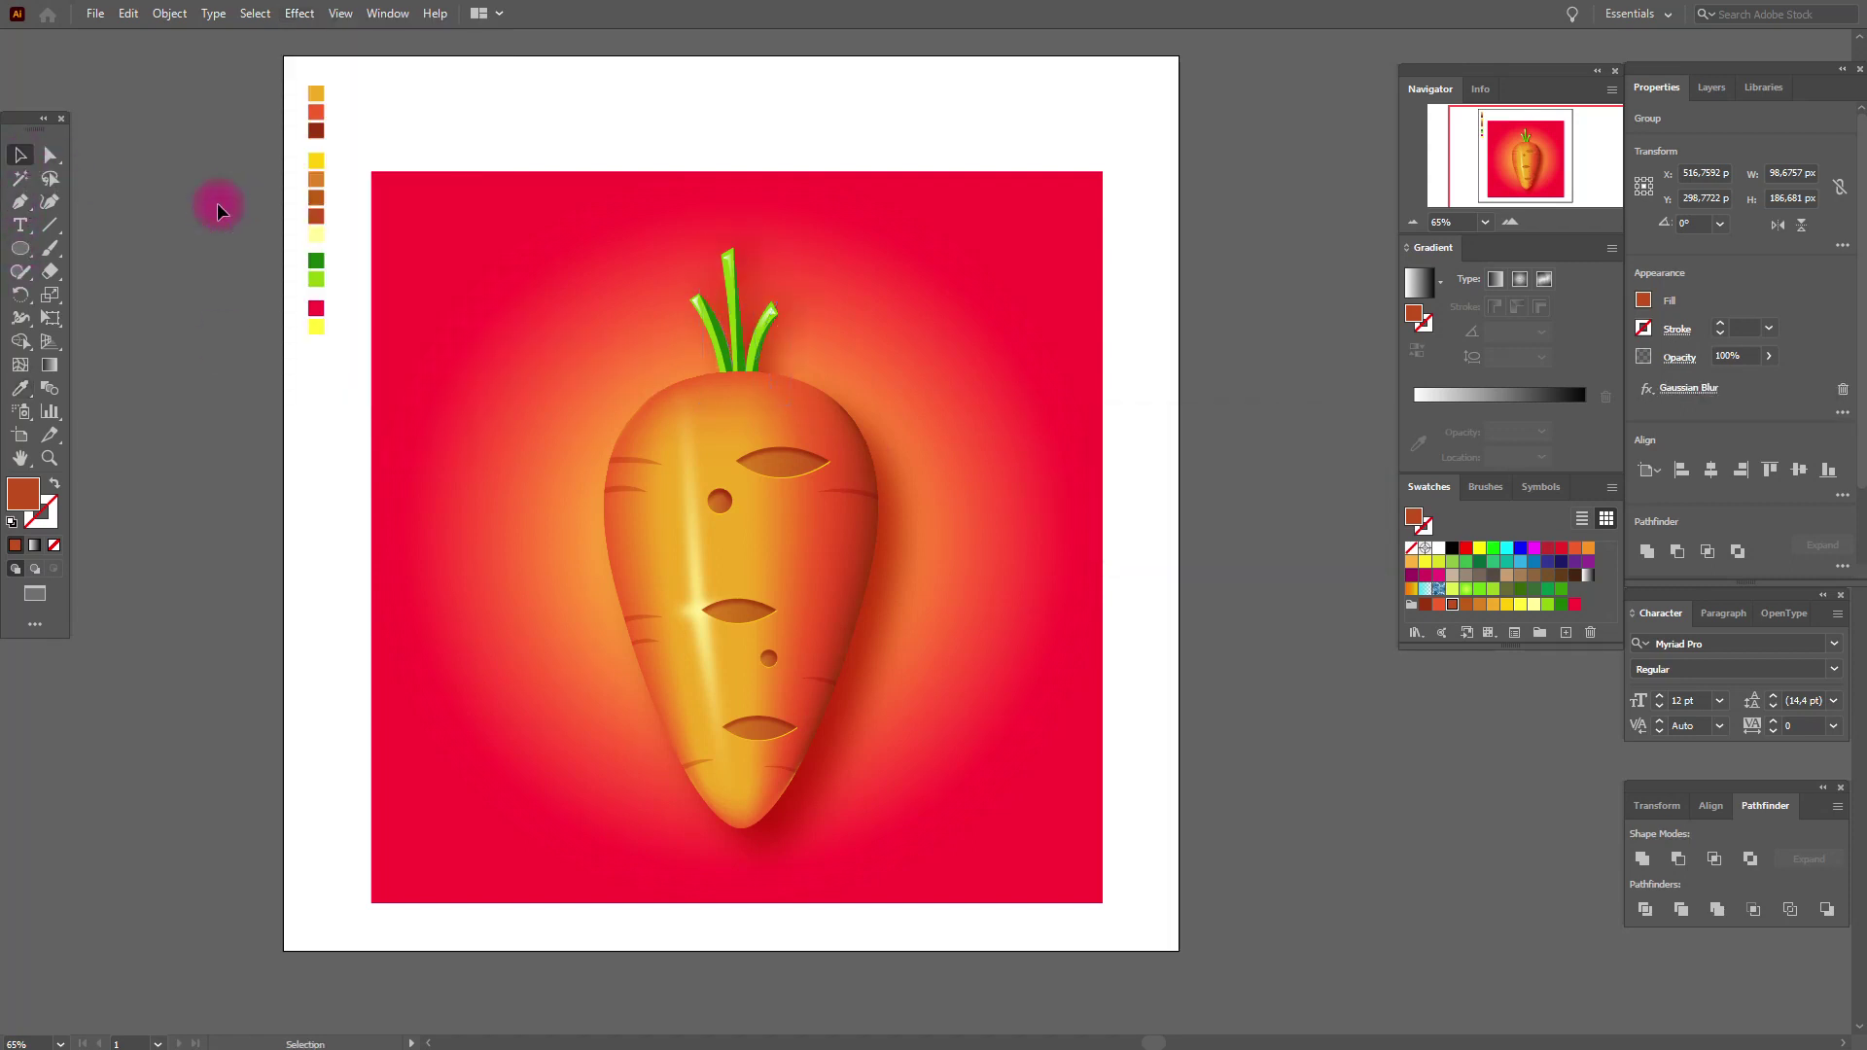
# Step: Reshape the background's radial gradient into a narrow vertical ellipse with an aspect ratio of about 170% and lower its center slightly
pyautogui.click(984, 302)
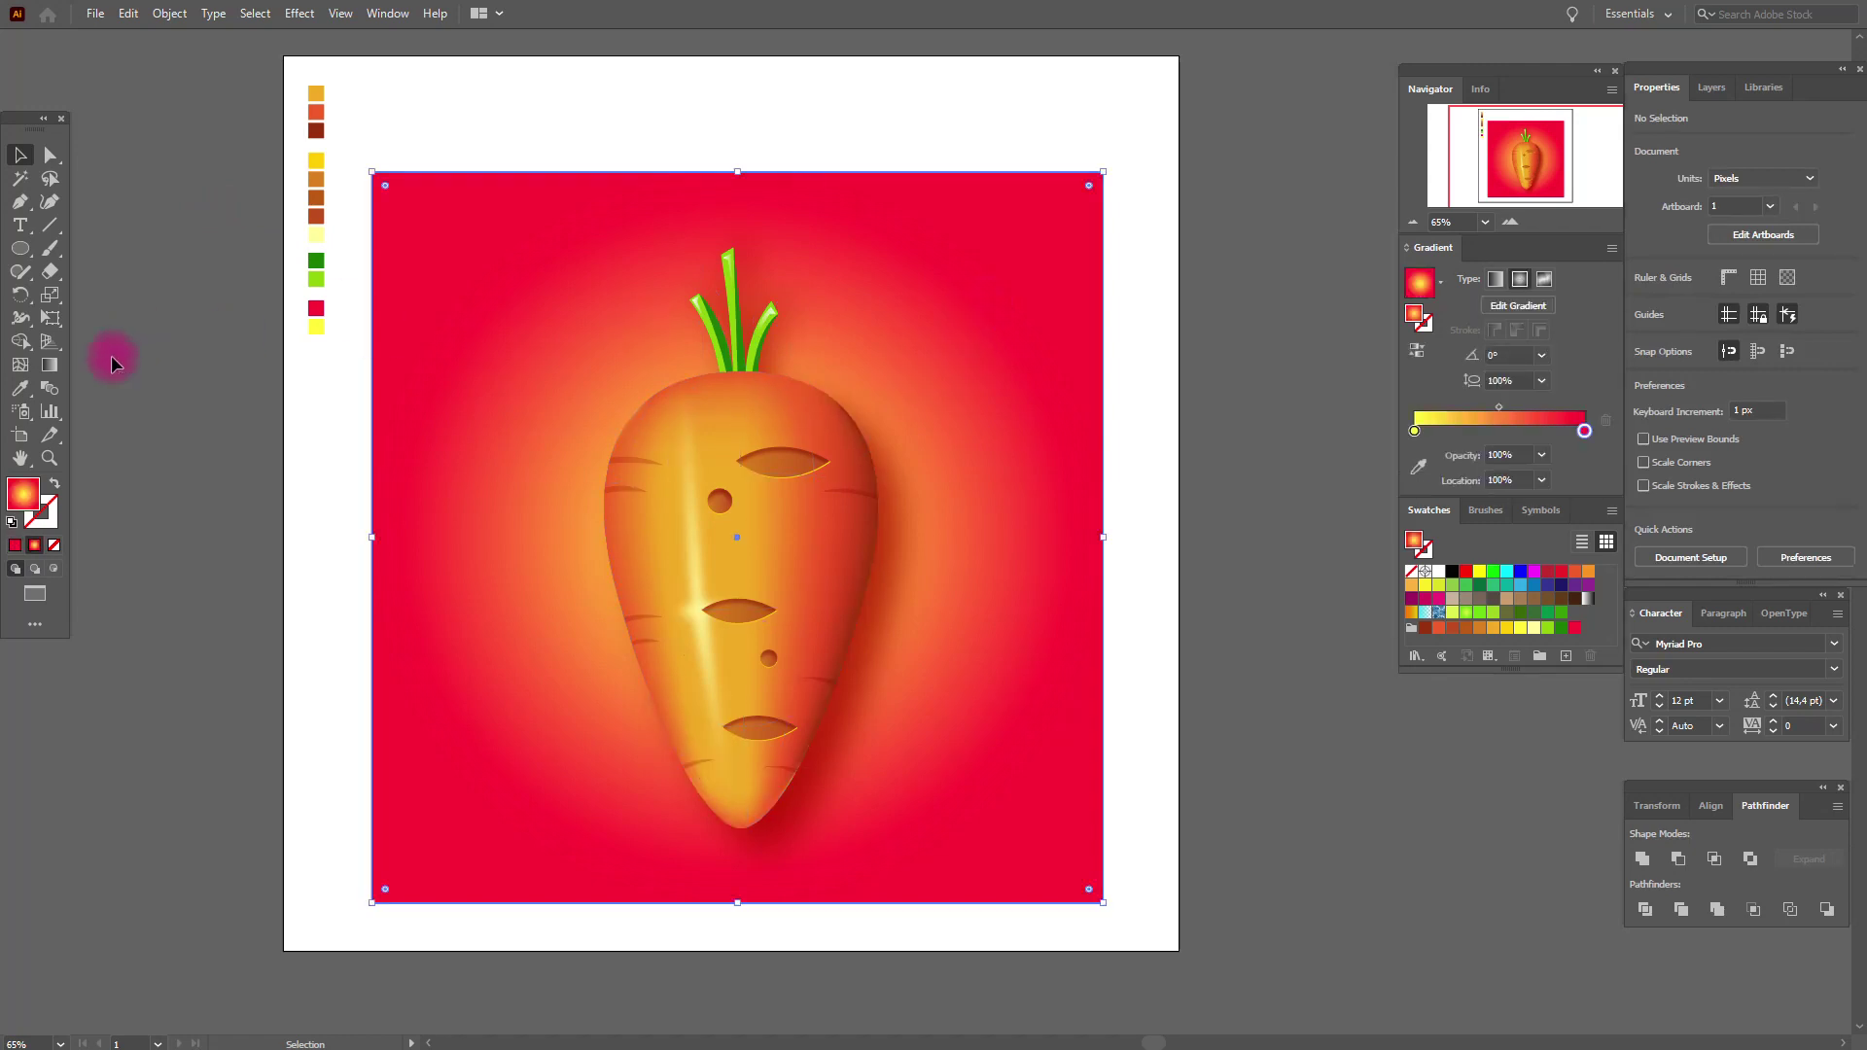
pyautogui.click(49, 365)
pyautogui.moveTo(373, 542); pyautogui.dragTo(460, 538)
pyautogui.moveTo(735, 258); pyautogui.dragTo(720, 67)
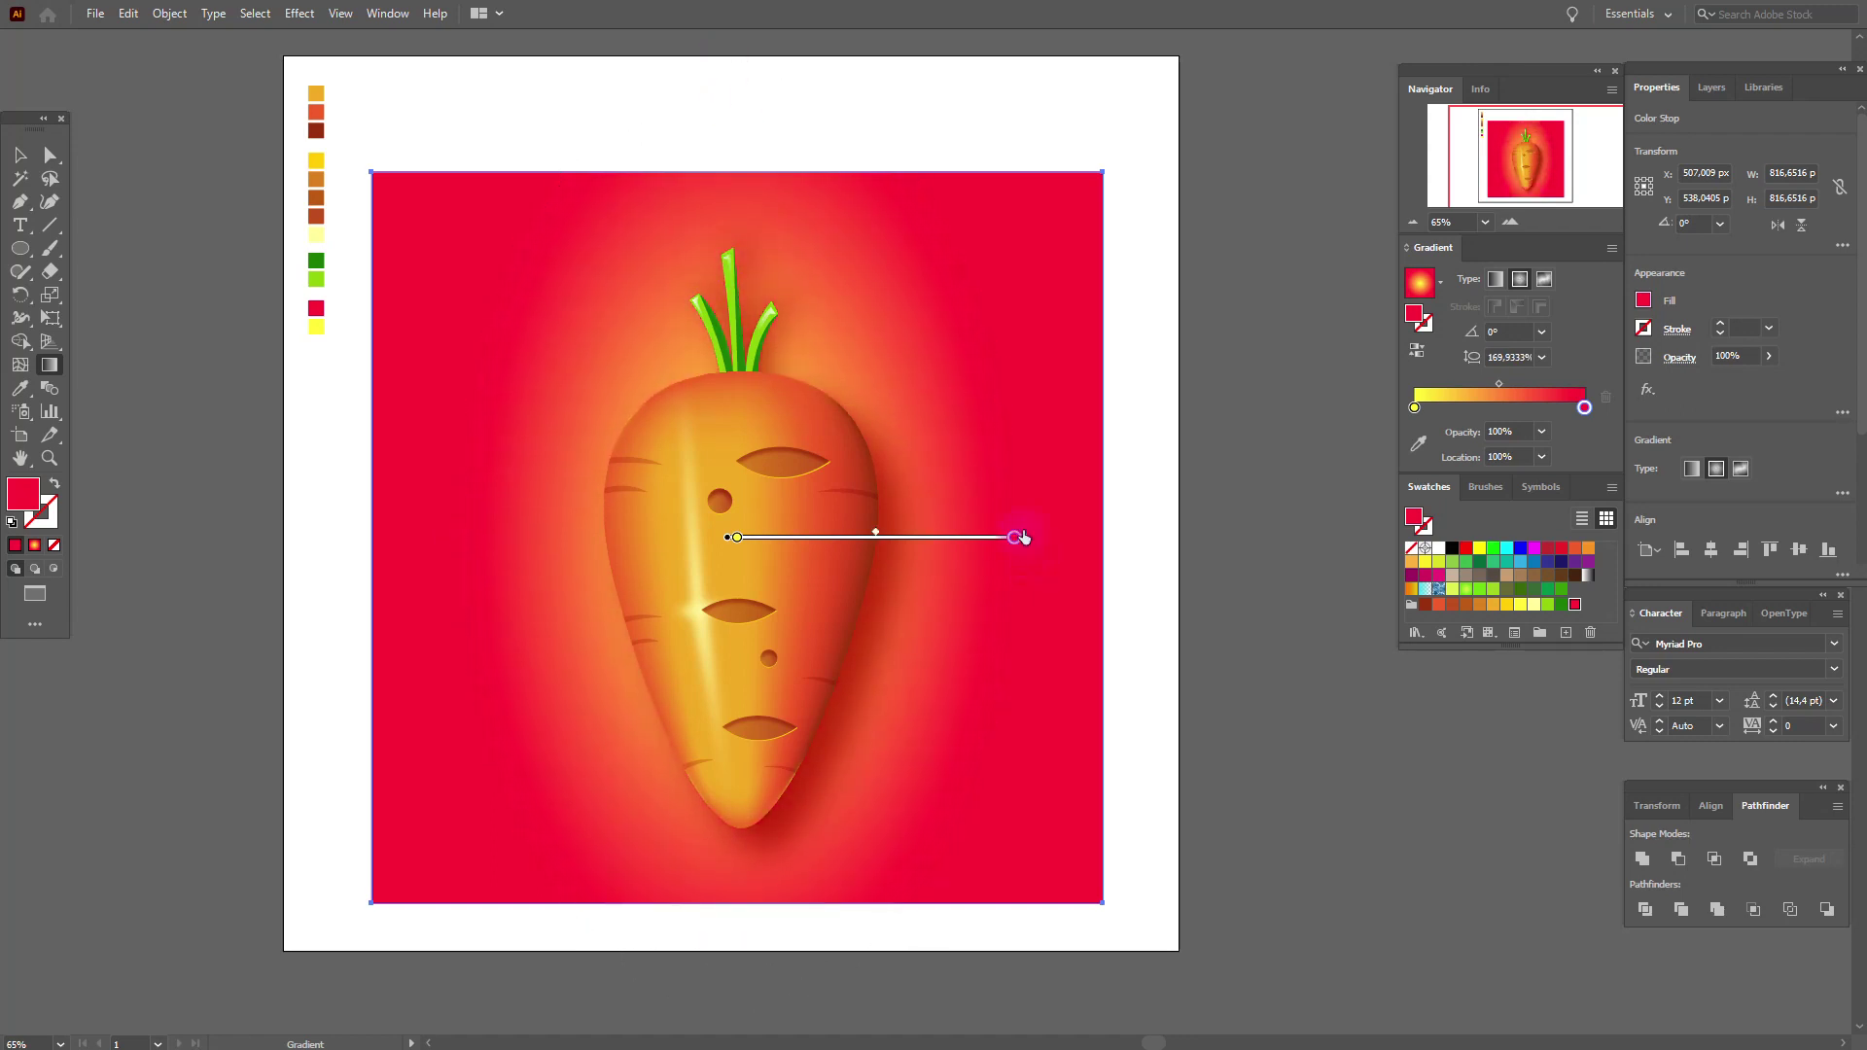
pyautogui.moveTo(930, 535)
pyautogui.mouseDown()
pyautogui.moveTo(933, 581)
pyautogui.moveTo(945, 568)
pyautogui.moveTo(930, 570)
pyautogui.mouseUp()
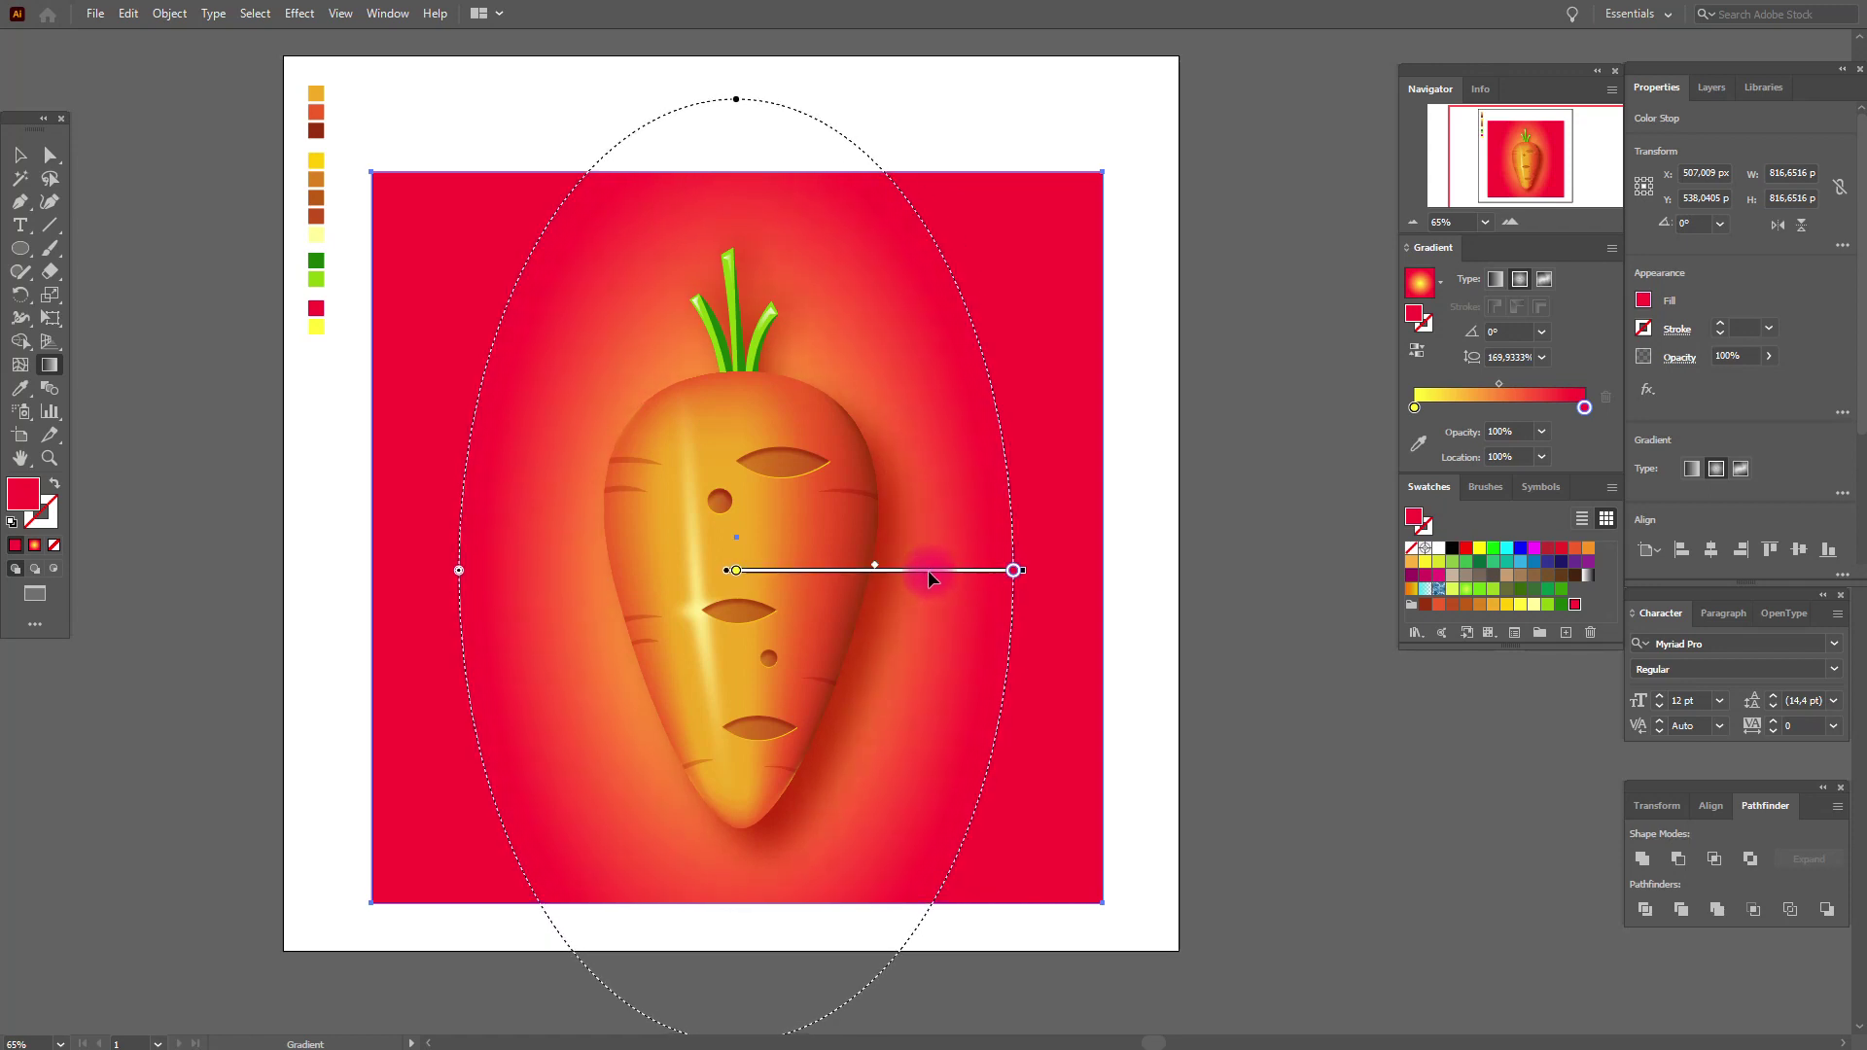
pyautogui.click(26, 158)
pyautogui.click(253, 237)
pyautogui.click(493, 340)
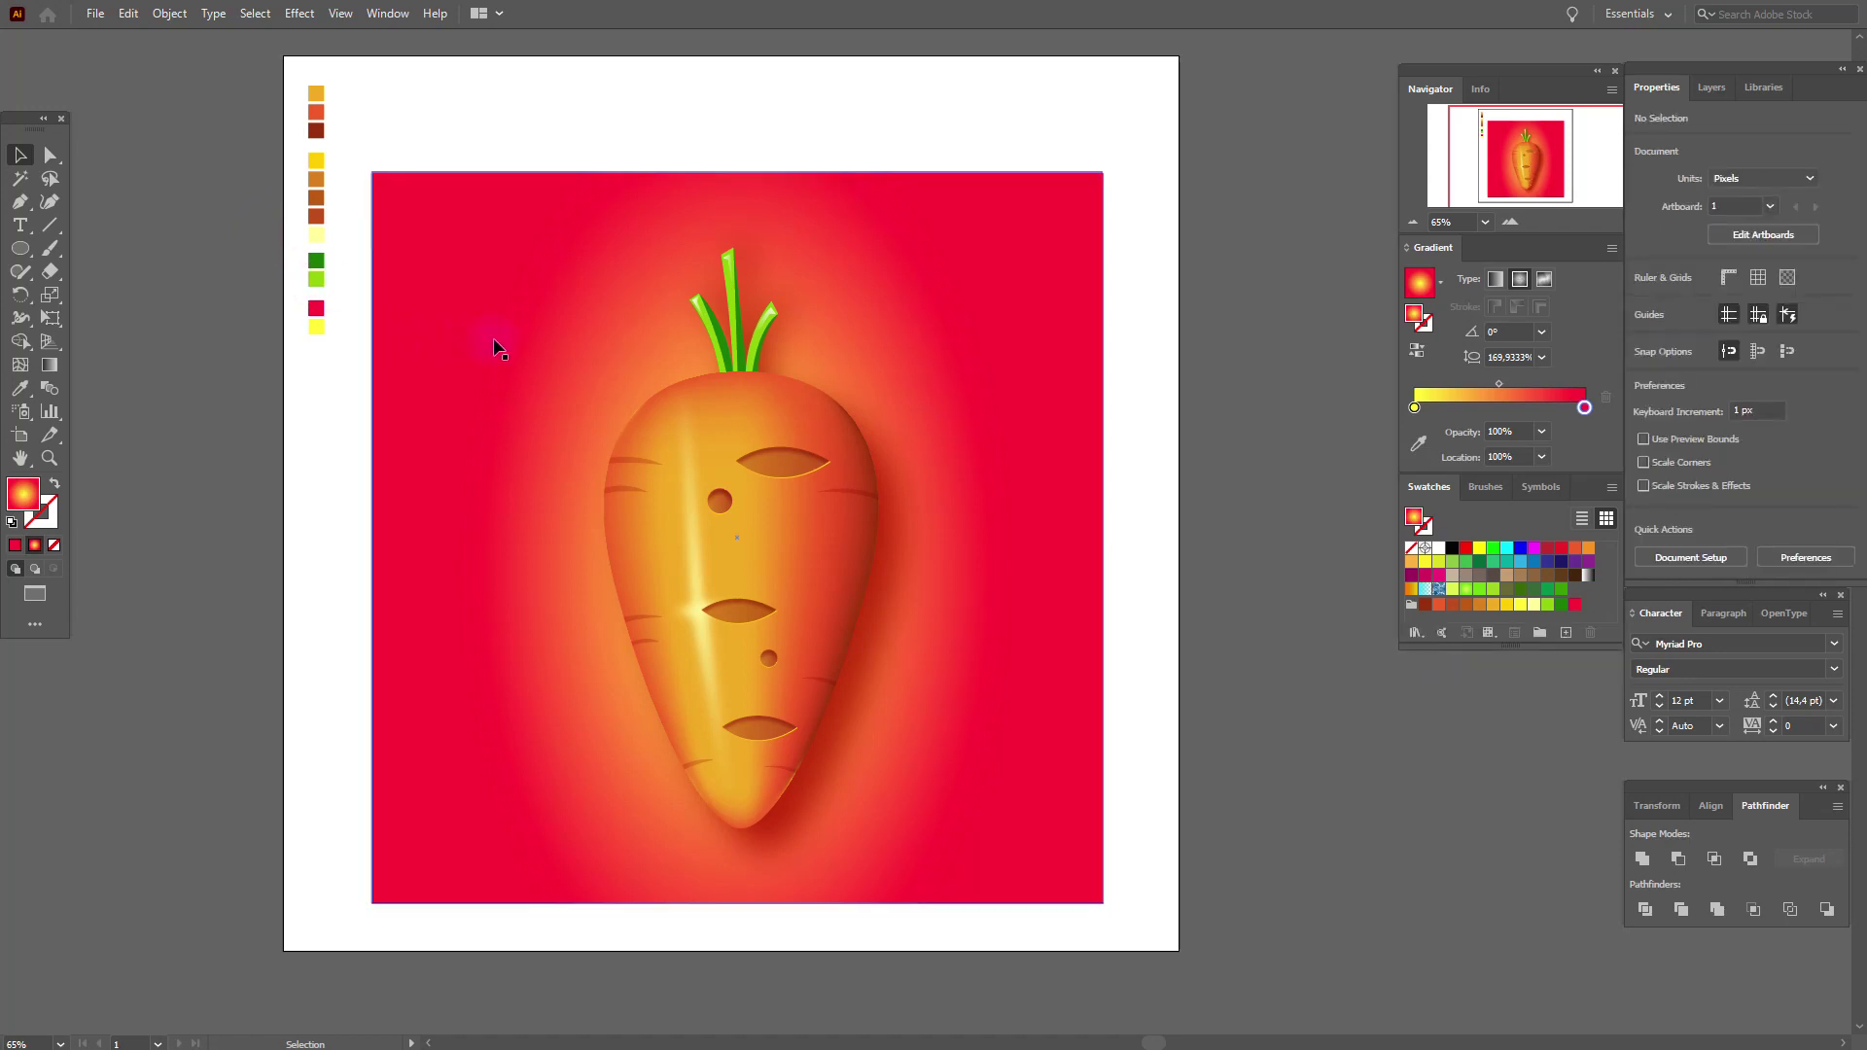
# Step: Shift the background's radial gradient slightly to the right with the Gradient tool
pyautogui.click(57, 367)
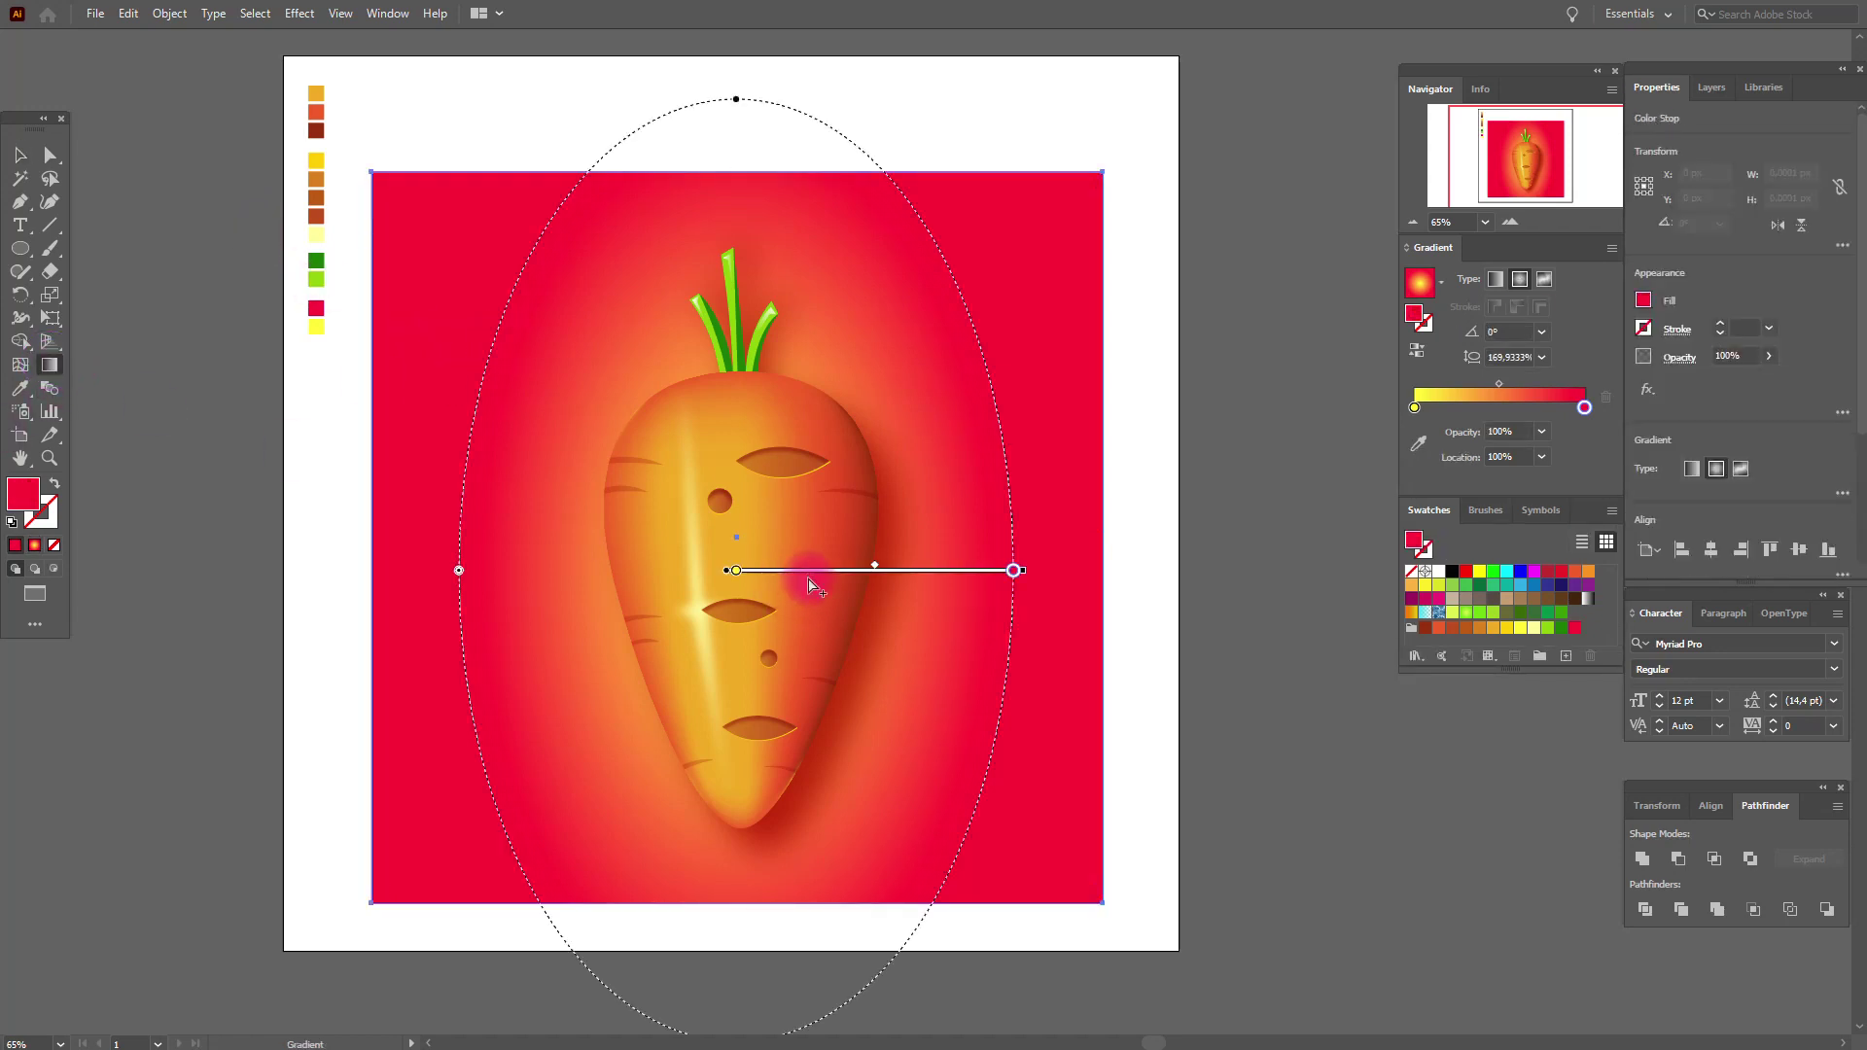
pyautogui.moveTo(821, 570); pyautogui.dragTo(820, 569)
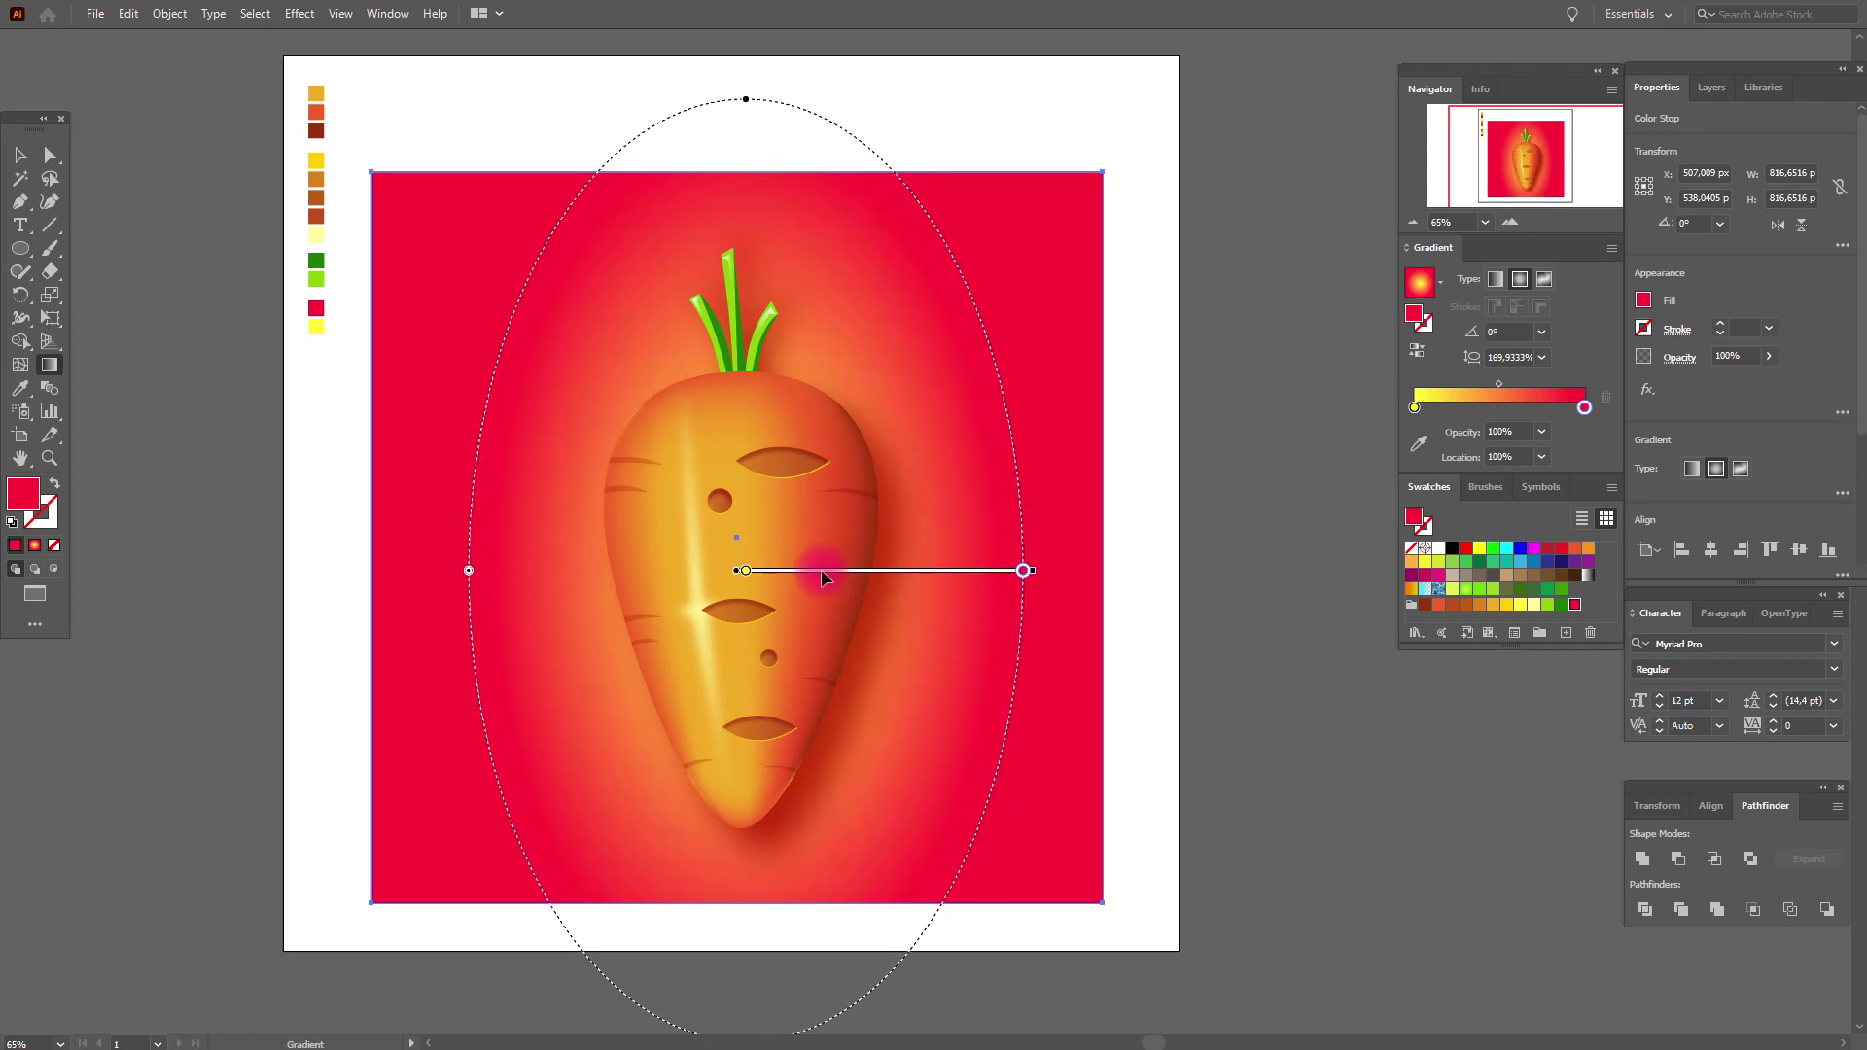
pyautogui.click(21, 154)
pyautogui.click(178, 207)
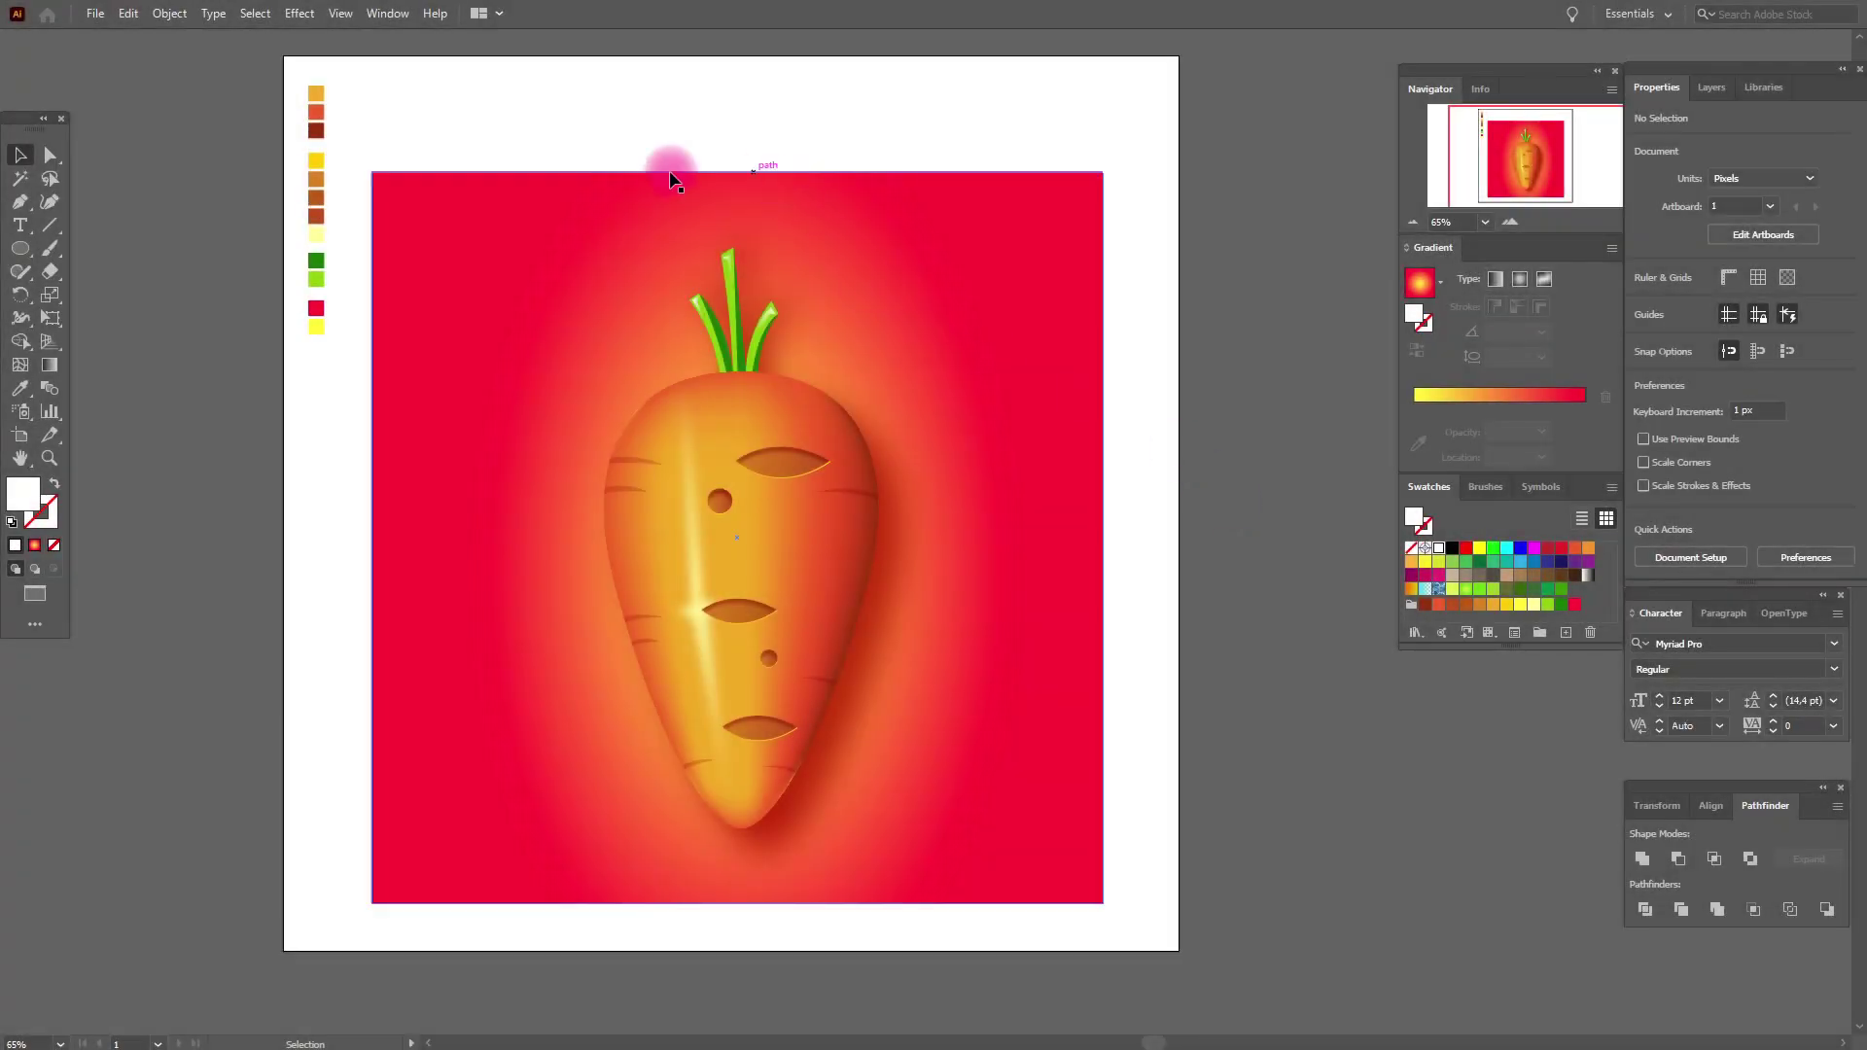
pyautogui.click(129, 331)
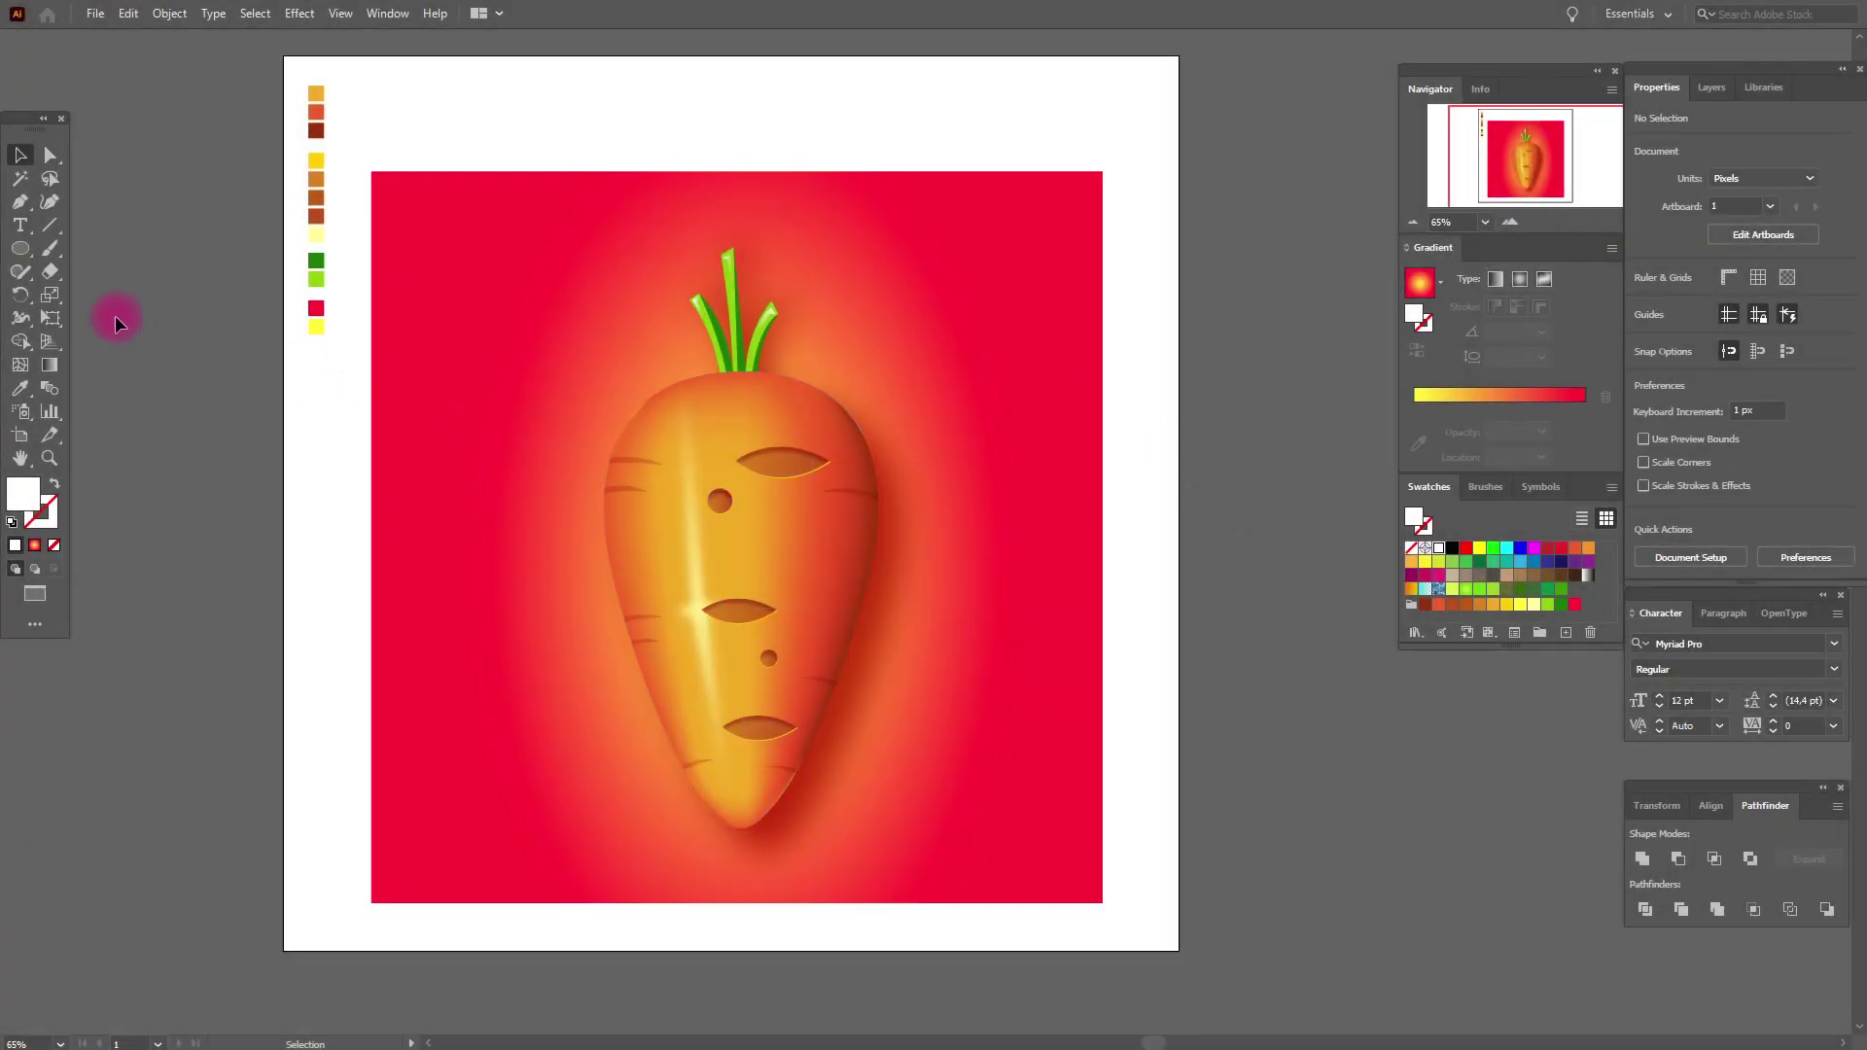
# Step: Draw small bright yellow circles up to about 25 px wide, three beside the stems and three near the carrot's tip, adjusting their spacing
pyautogui.click(23, 250)
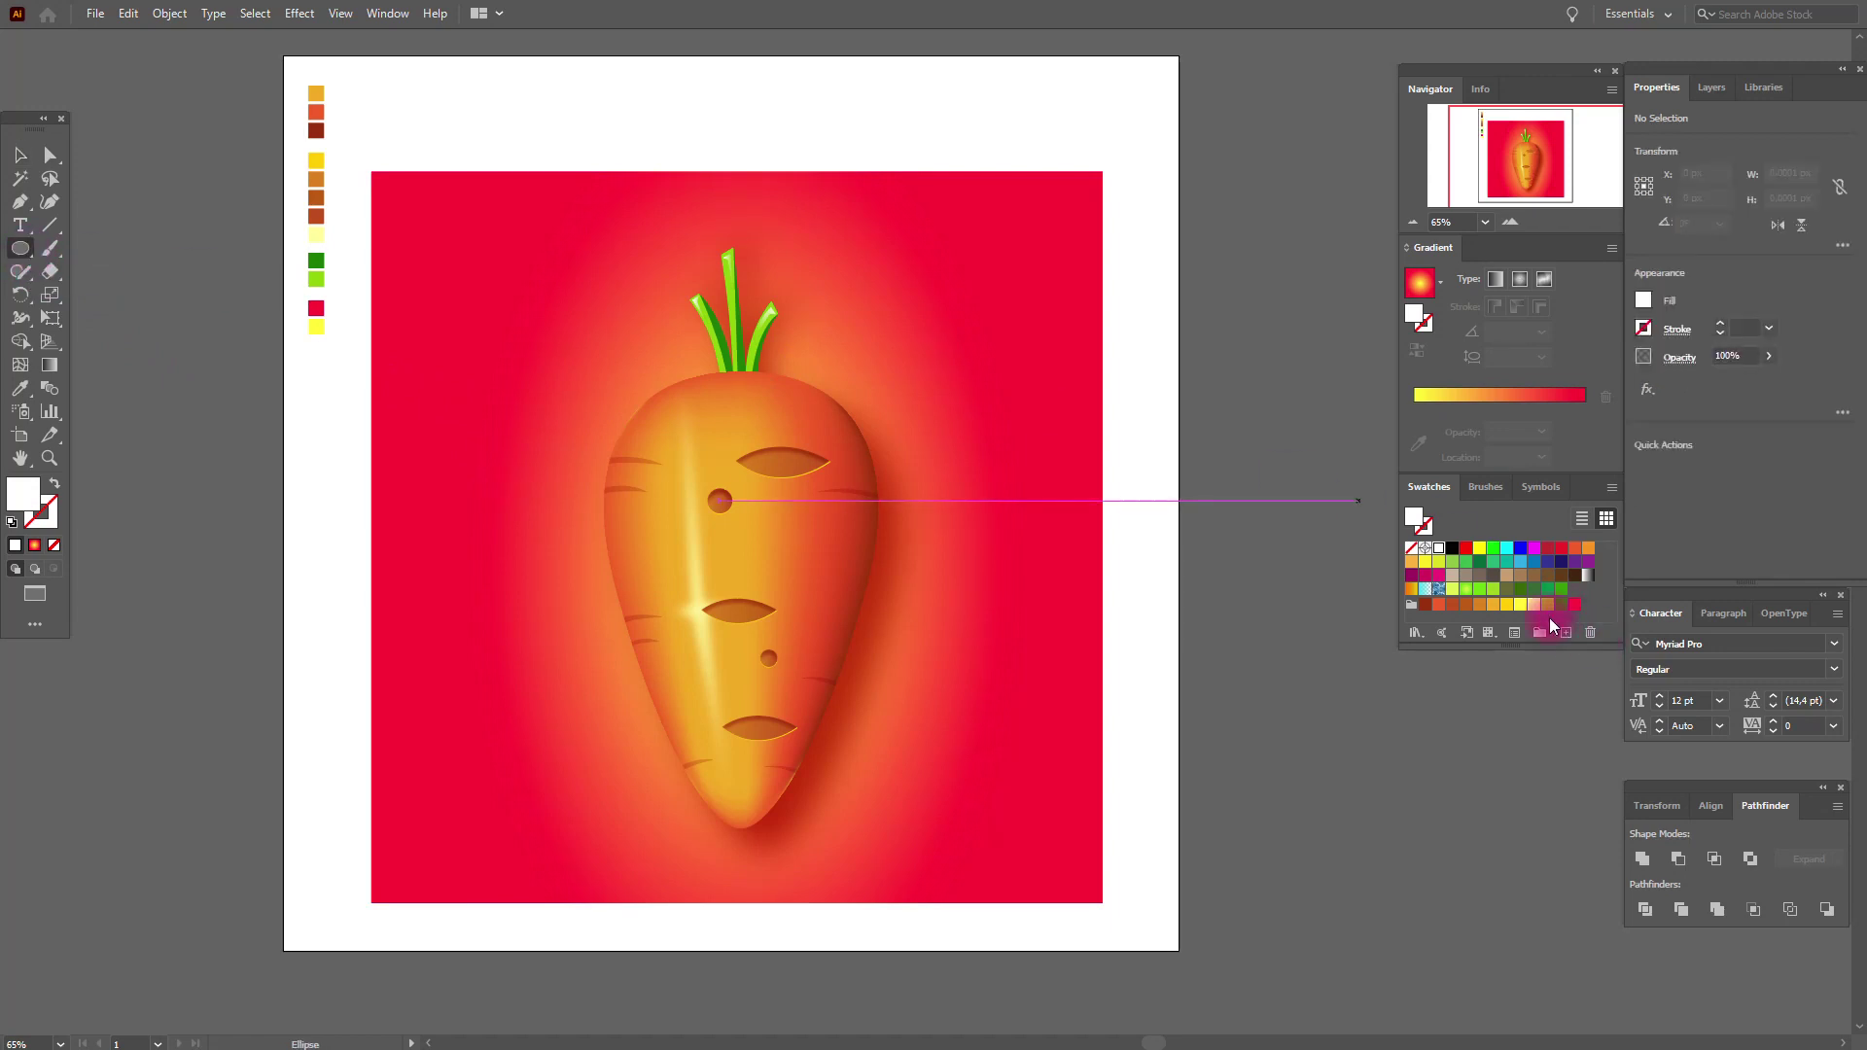
pyautogui.click(1521, 604)
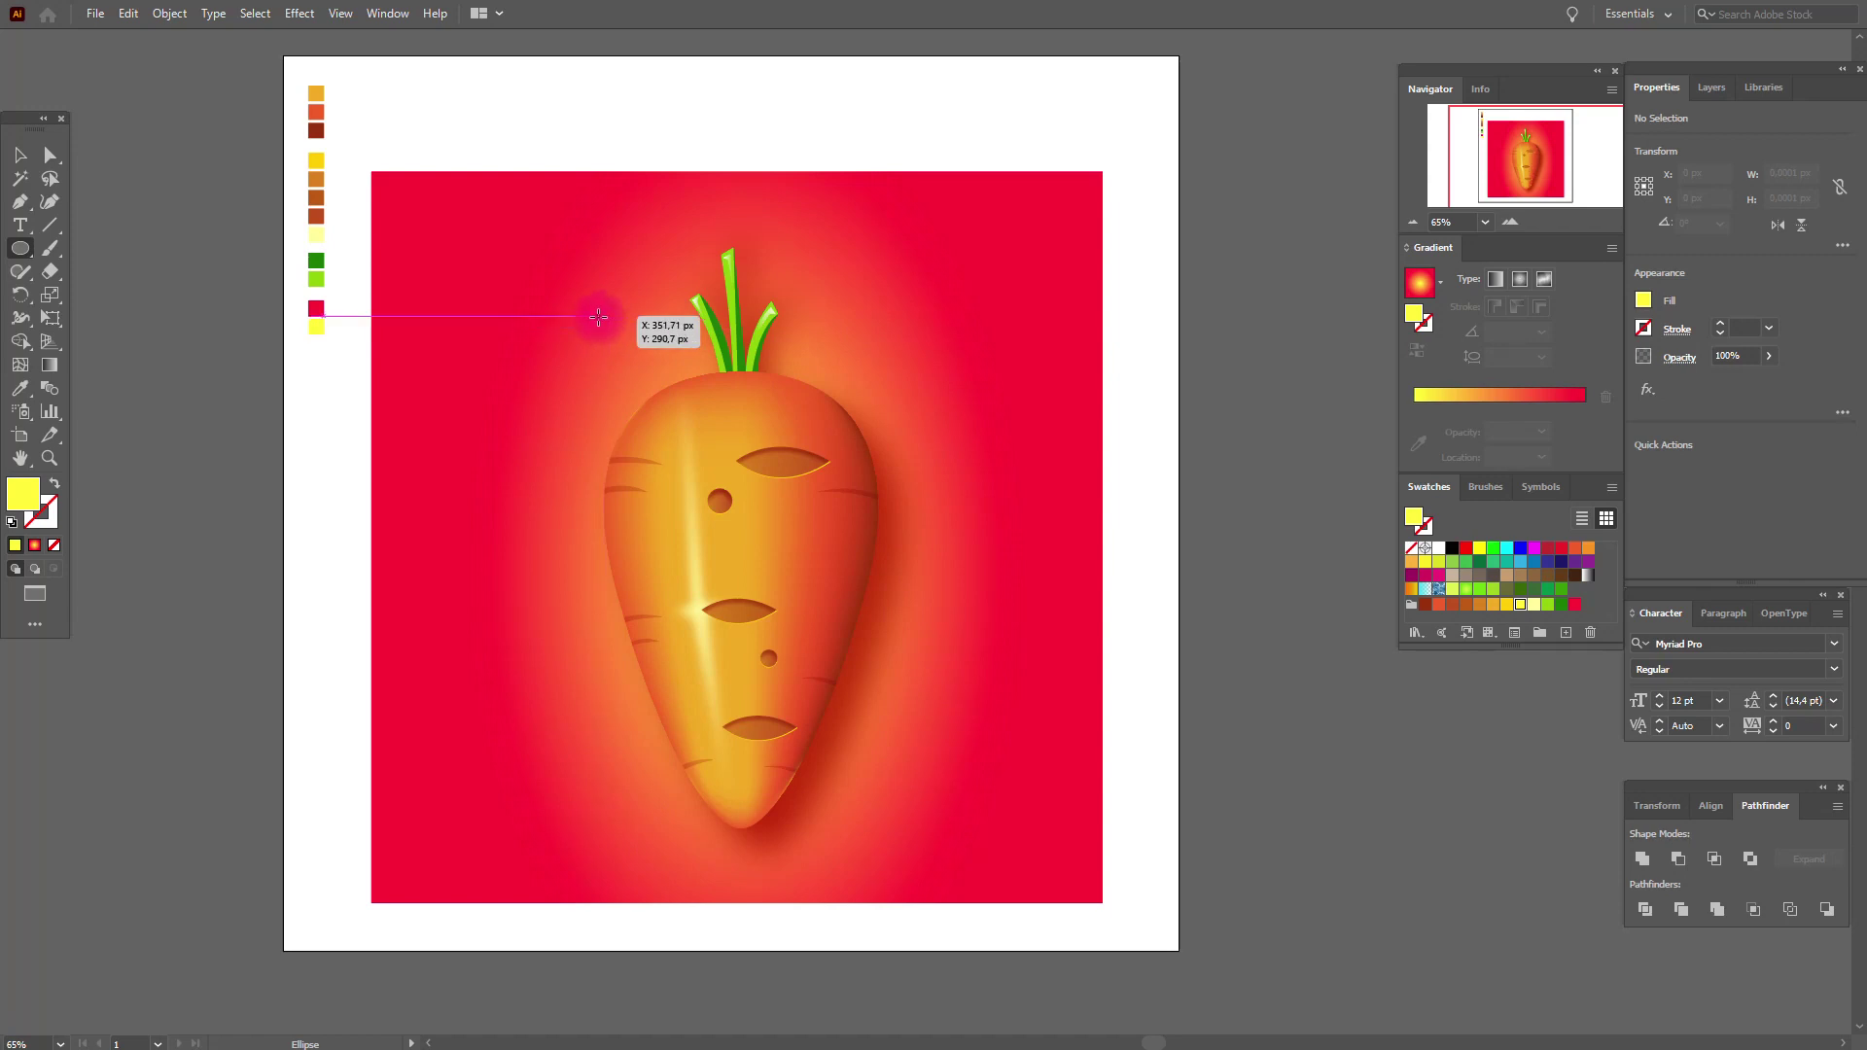
pyautogui.moveTo(576, 310); pyautogui.dragTo(593, 326)
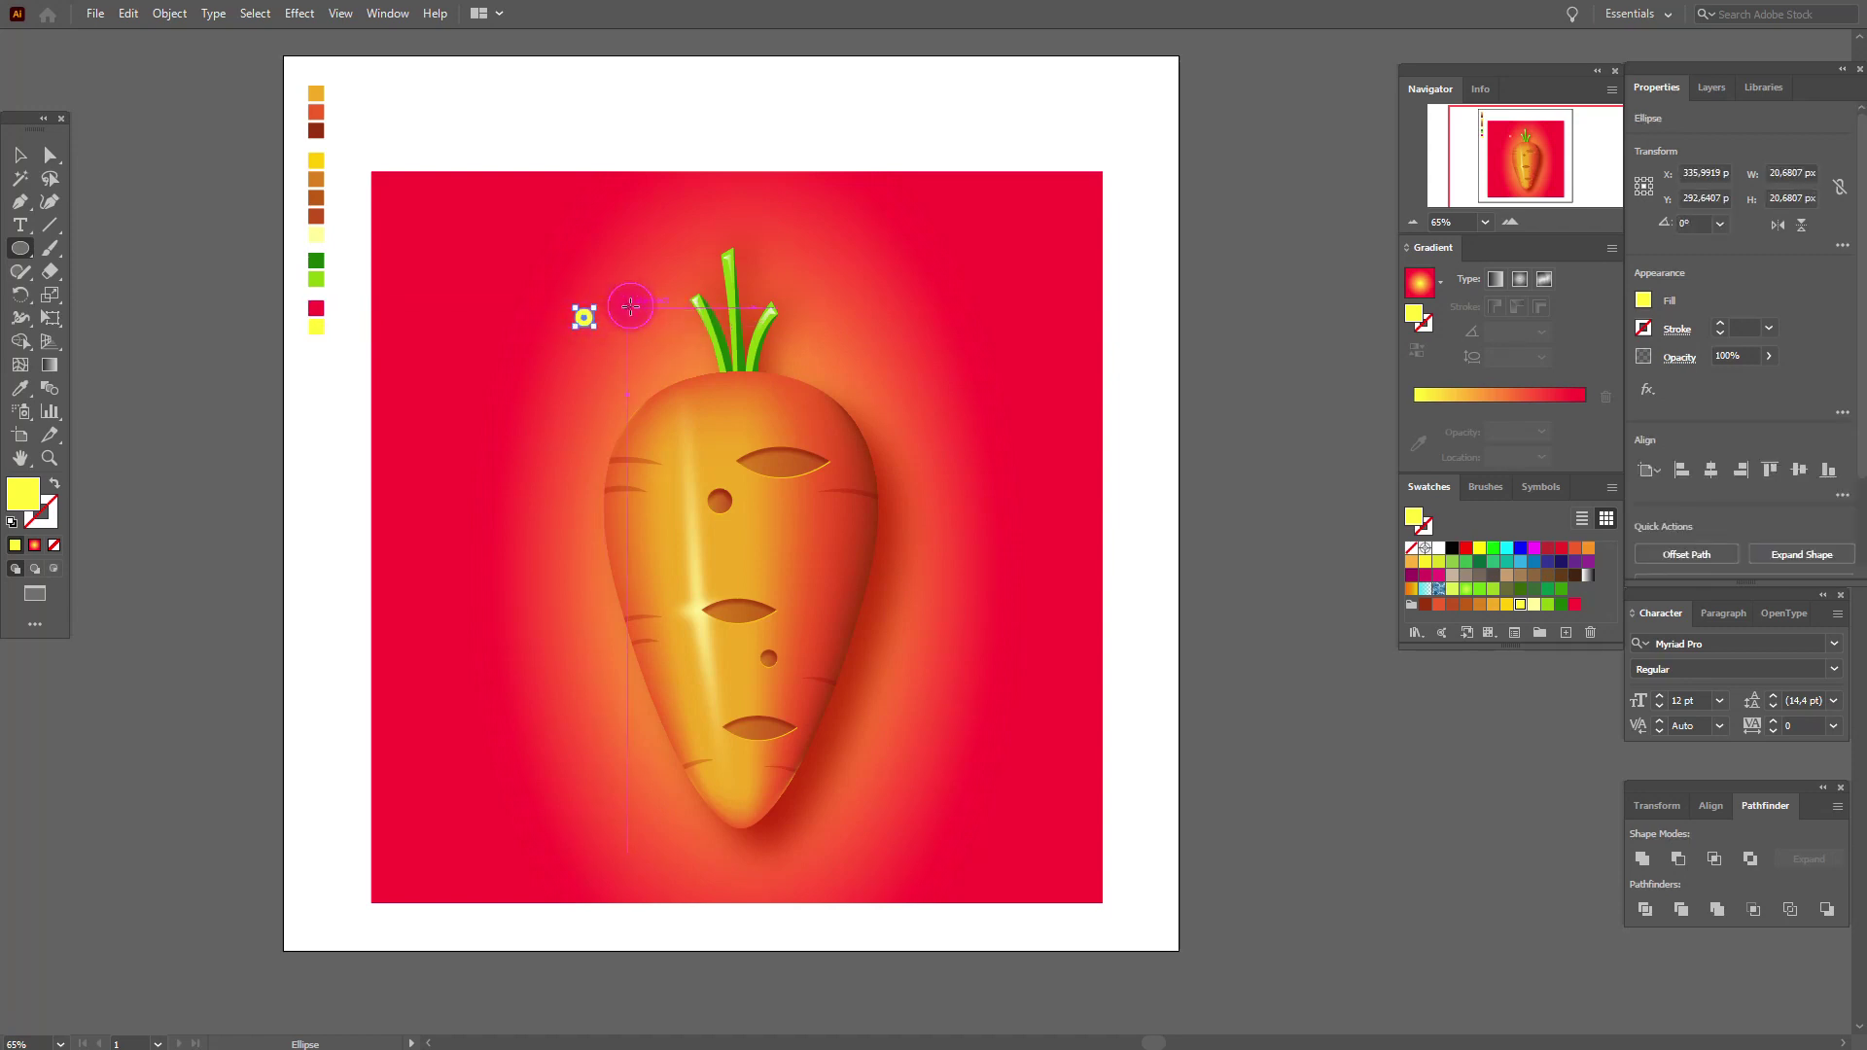
pyautogui.moveTo(635, 310); pyautogui.dragTo(642, 364)
pyautogui.moveTo(868, 831); pyautogui.dragTo(865, 816)
pyautogui.moveTo(879, 778); pyautogui.dragTo(888, 786)
pyautogui.moveTo(901, 817); pyautogui.dragTo(919, 834)
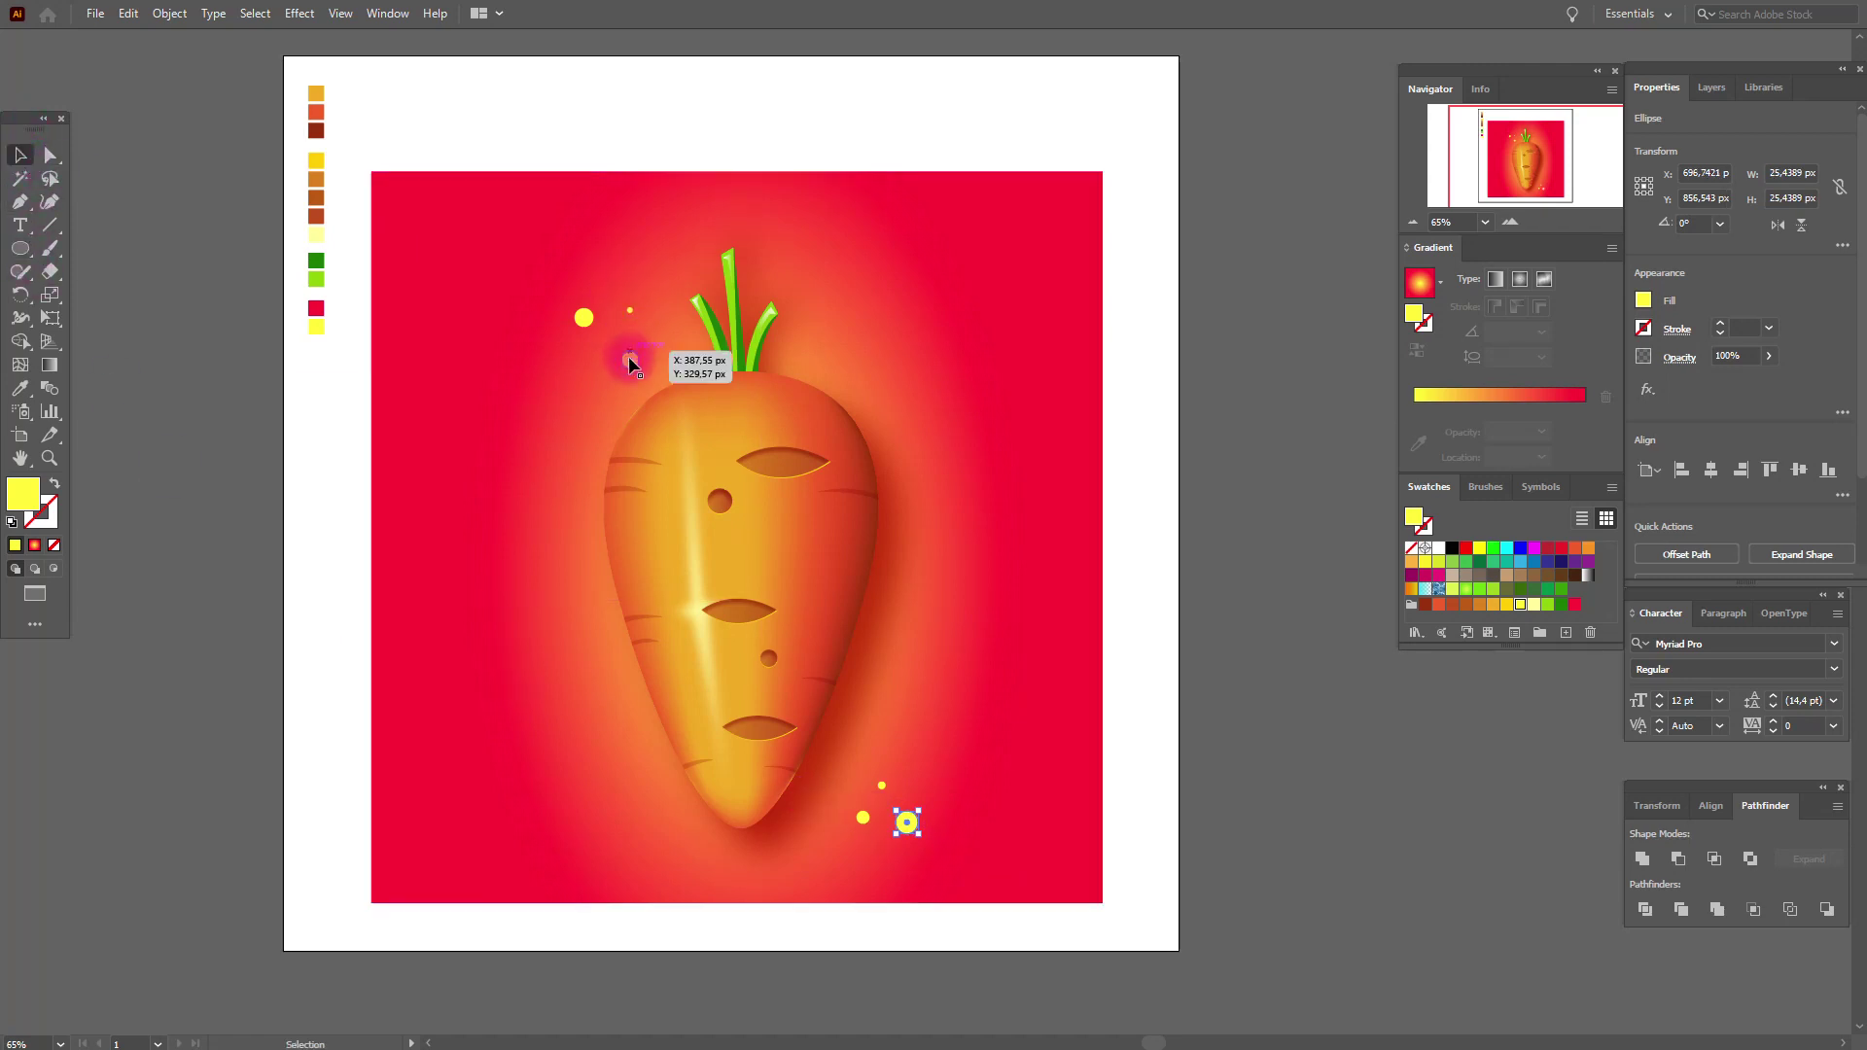
pyautogui.moveTo(630, 364)
pyautogui.mouseDown()
pyautogui.moveTo(628, 300)
pyautogui.moveTo(630, 345)
pyautogui.mouseUp()
# Step: Select all six yellow circles and open their opacity value for editing
pyautogui.keyDown('shift'); pyautogui.click(584, 320); pyautogui.keyUp('shift')
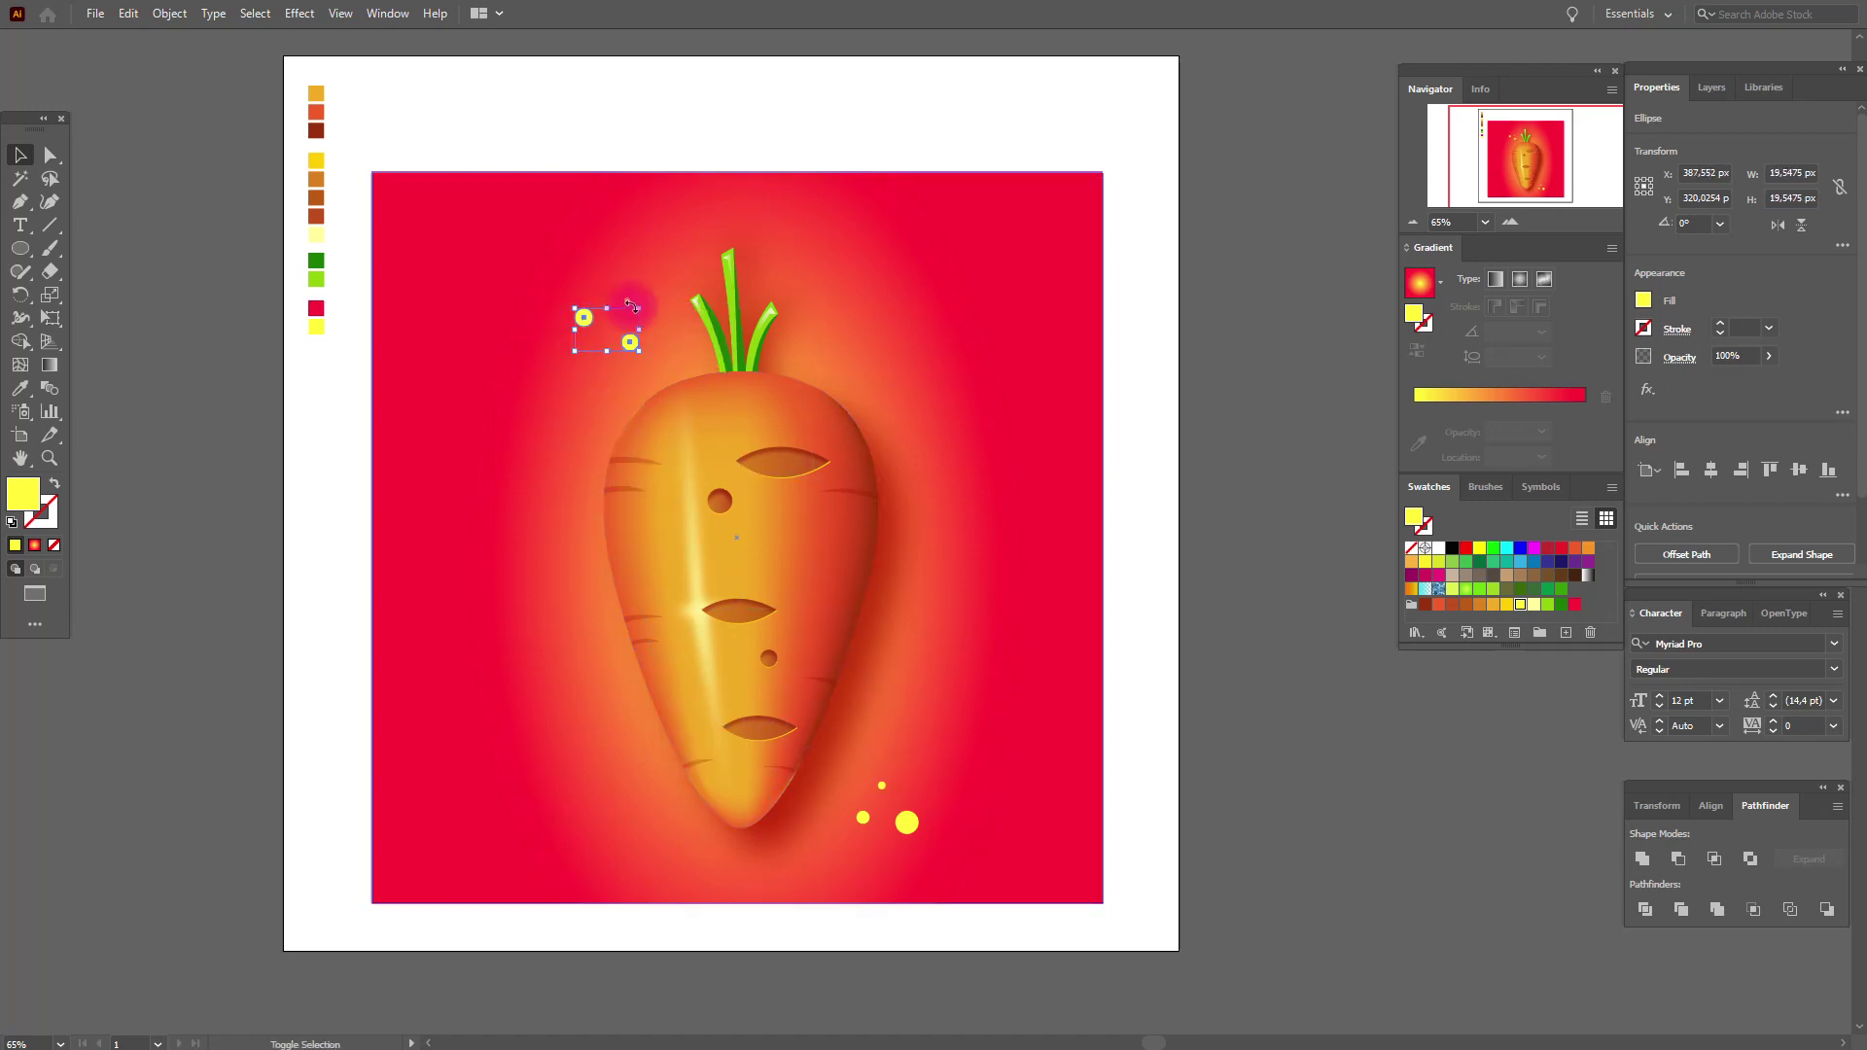
pyautogui.keyDown('shift'); pyautogui.click(906, 823); pyautogui.keyUp('shift')
pyautogui.keyDown('shift'); pyautogui.click(627, 301); pyautogui.keyUp('shift')
pyautogui.keyDown('shift'); pyautogui.click(882, 786); pyautogui.keyUp('shift')
pyautogui.keyDown('shift'); pyautogui.click(863, 819); pyautogui.keyUp('shift')
pyautogui.click(1724, 358)
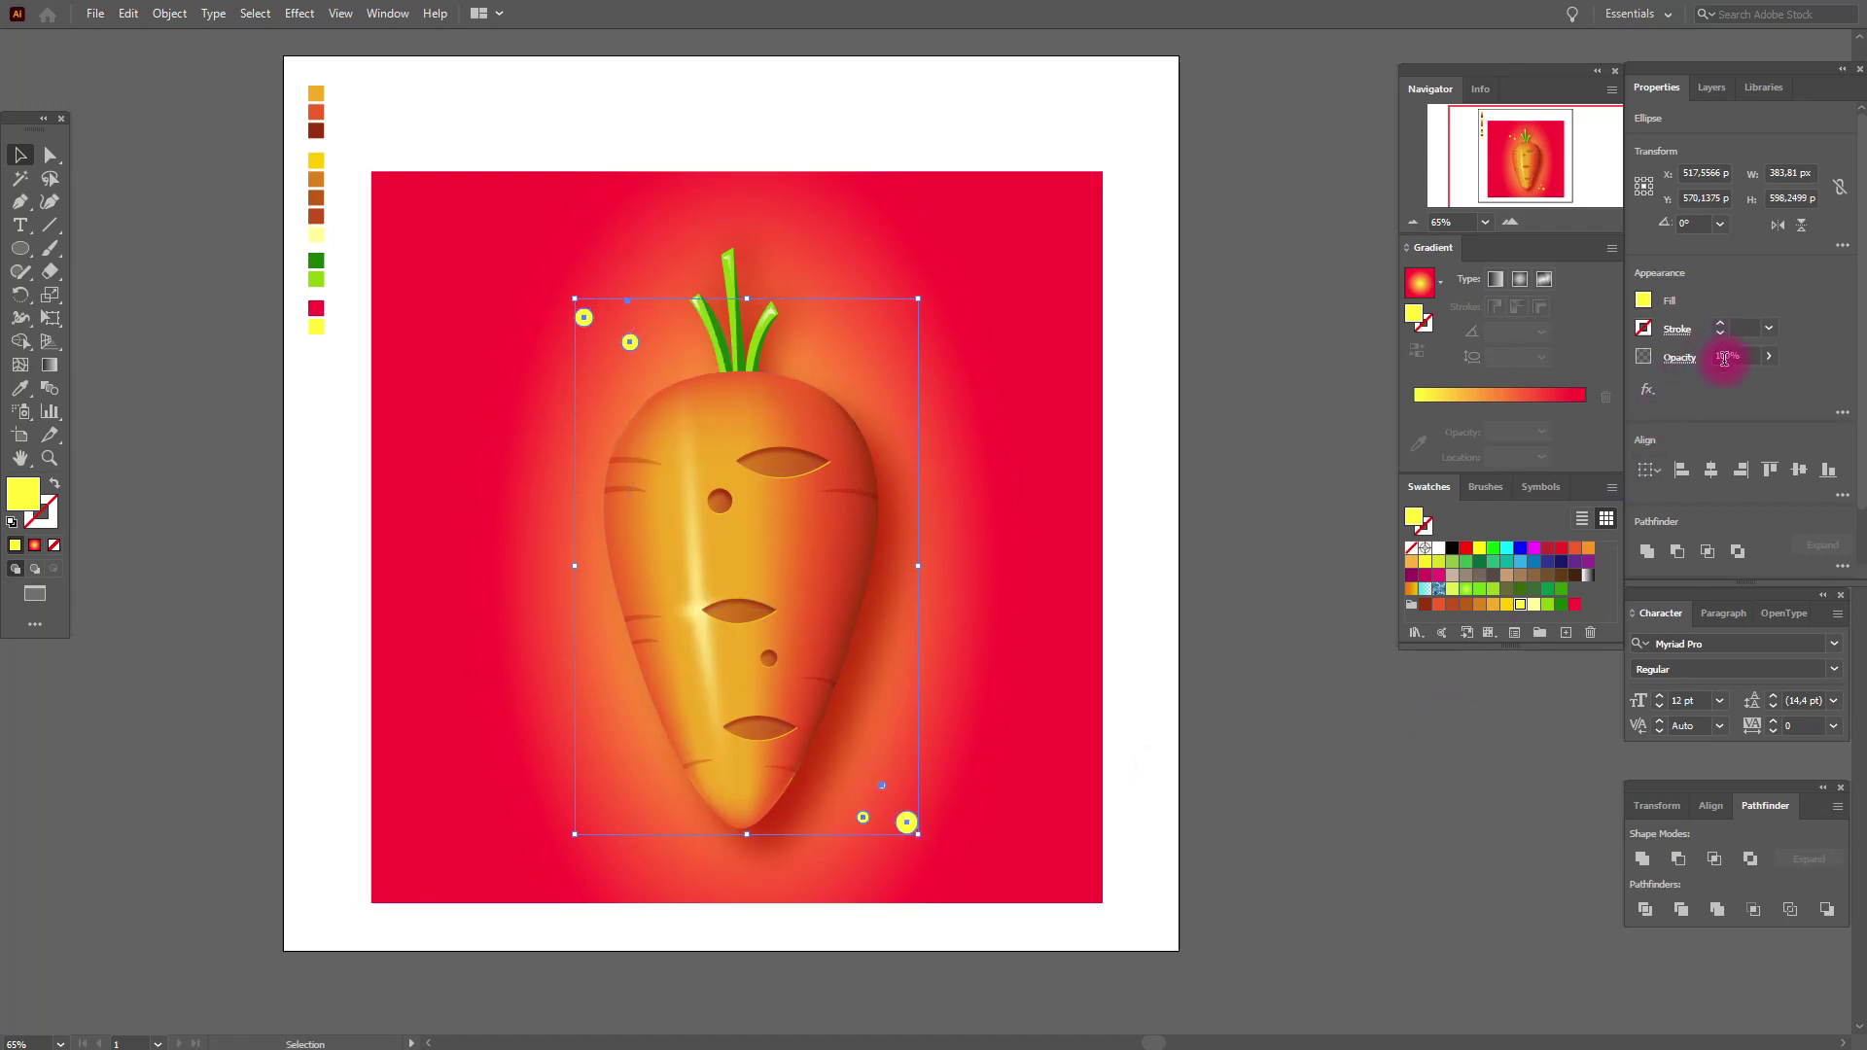